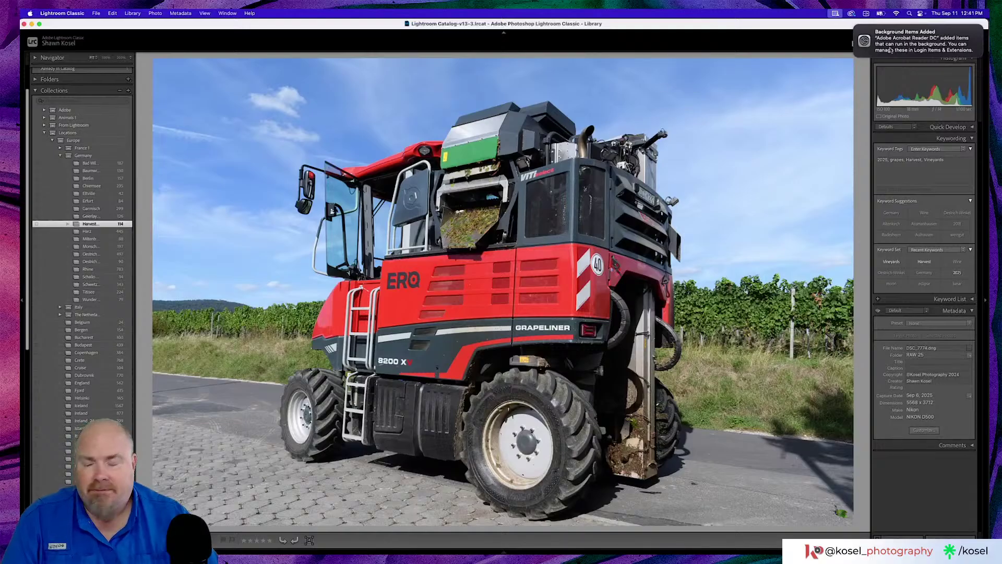
Dismiss the background items notification and browse forward from the red ERO Grapeliner photos to the vineyard row covered in grape pomace.
left_click(855, 28)
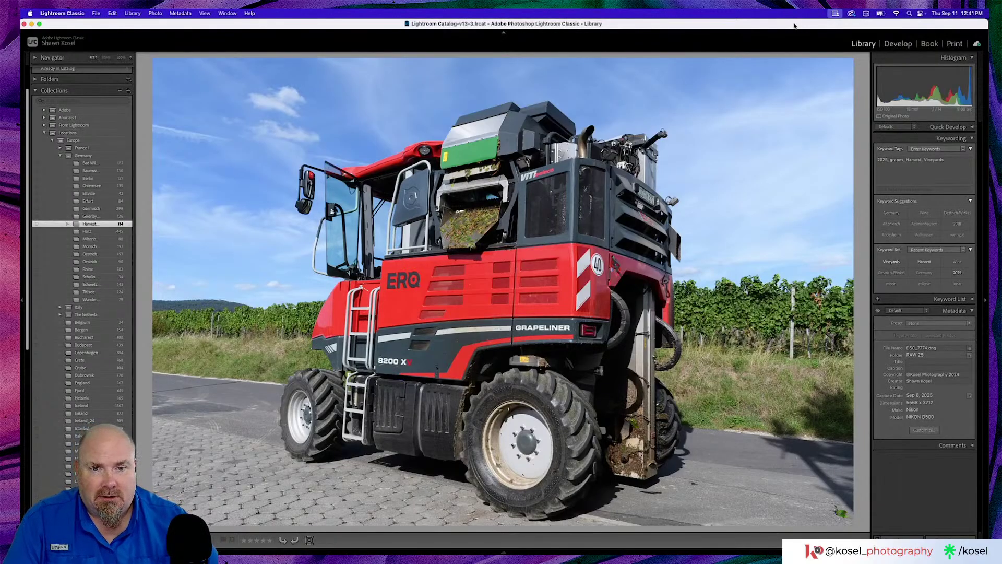
key("Right")
key("Right")
key("Right")
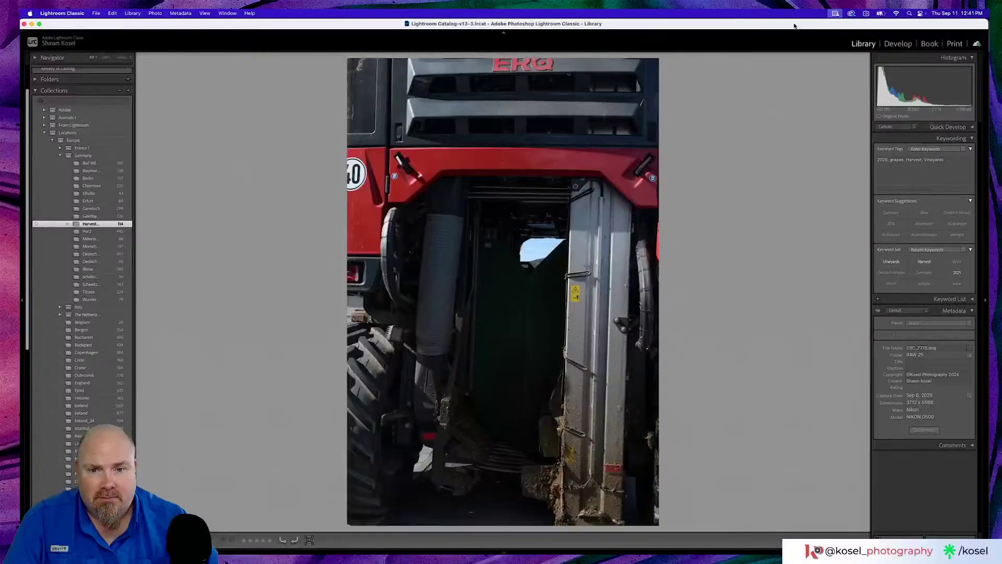
key("Right")
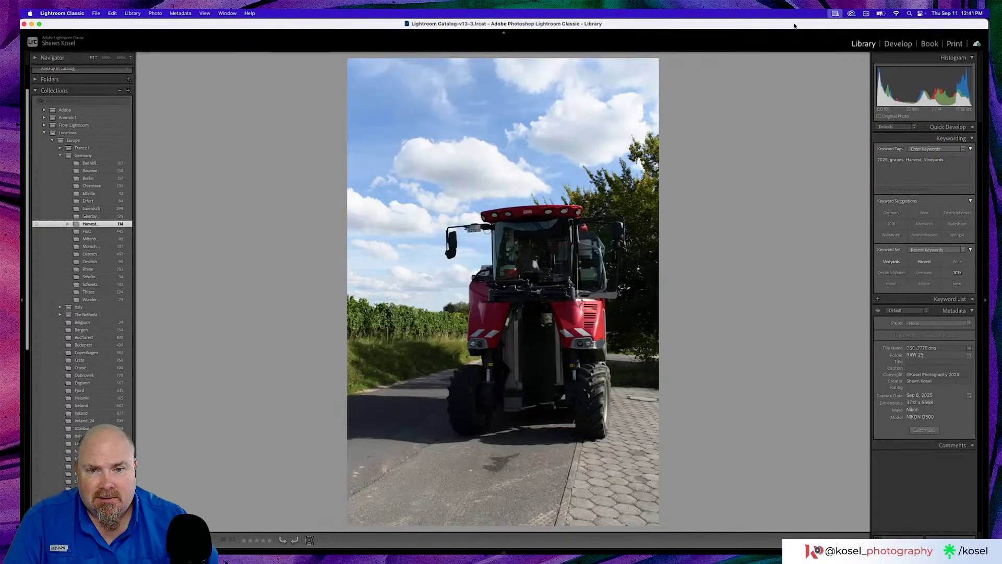
key("Right")
key("Right")
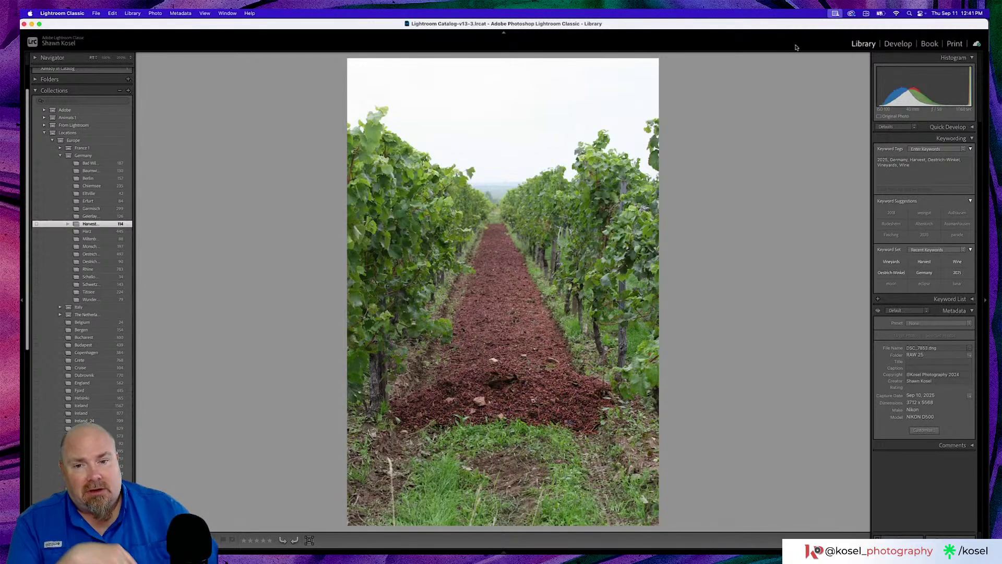
Examine the grape pomace pile in the vineyard row photo at close zoom and return to the full image.
left_click(480, 337)
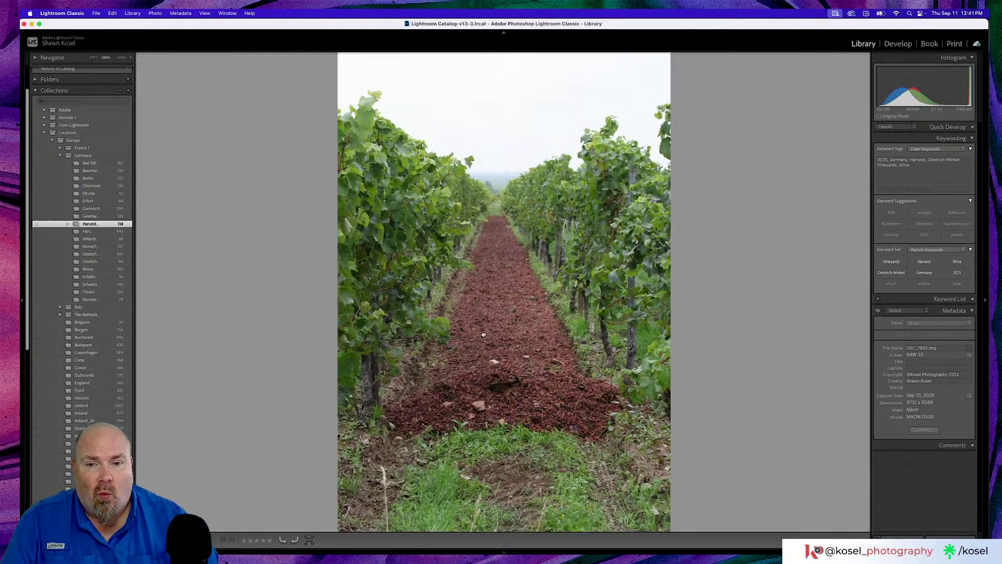
scroll(541, 318, "down", 5)
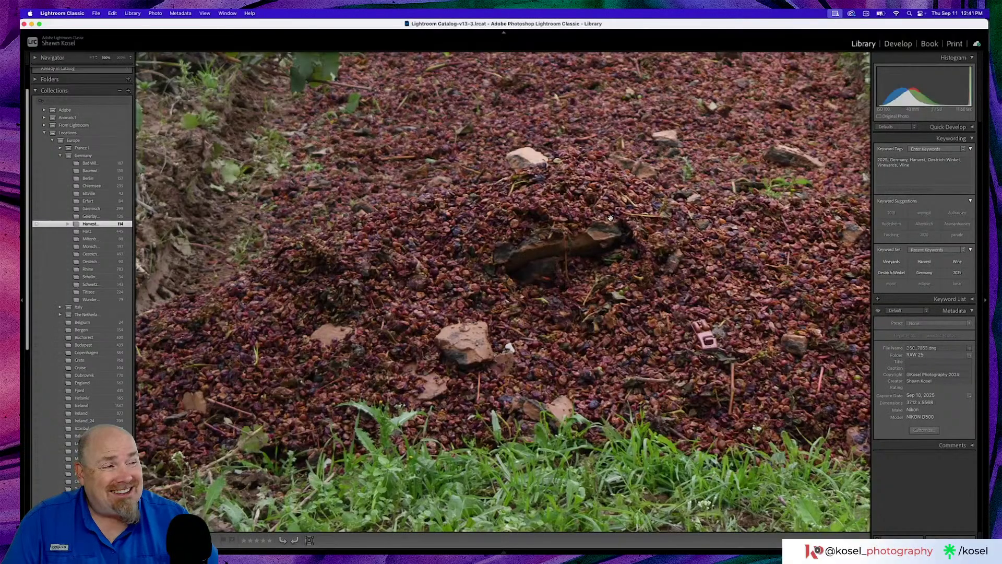
scroll(611, 217, "right", 5)
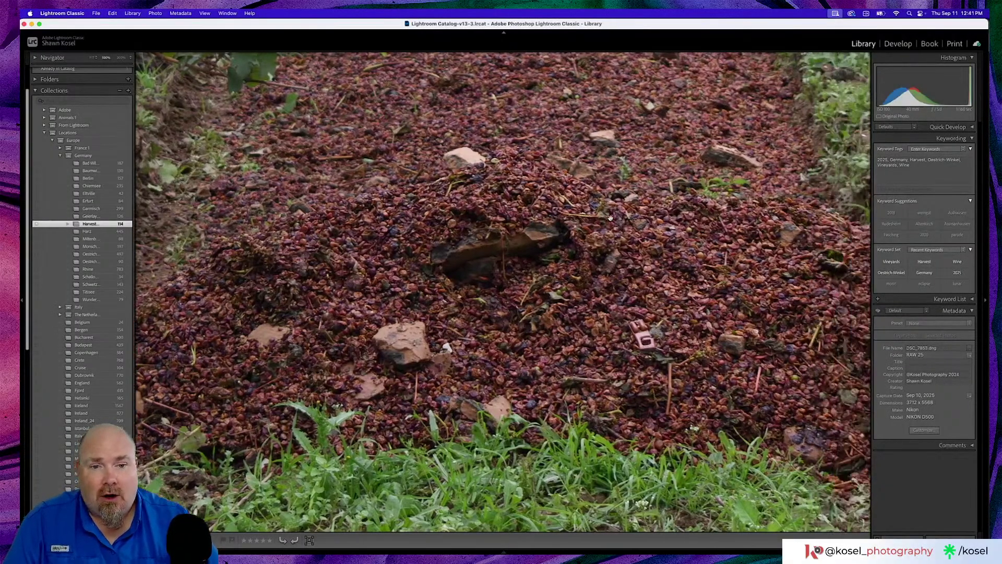
scroll(610, 217, "up", 5)
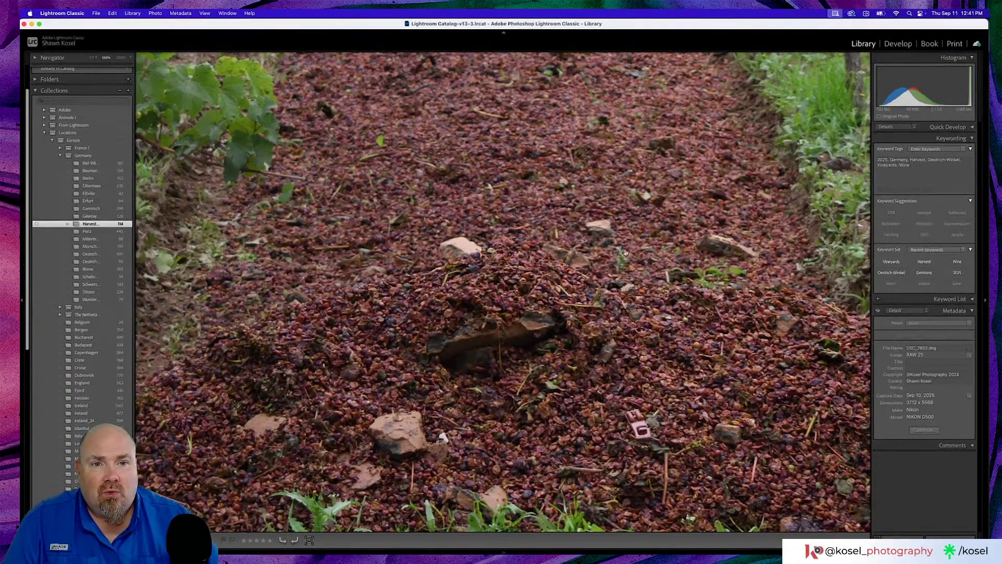
left_click(682, 249)
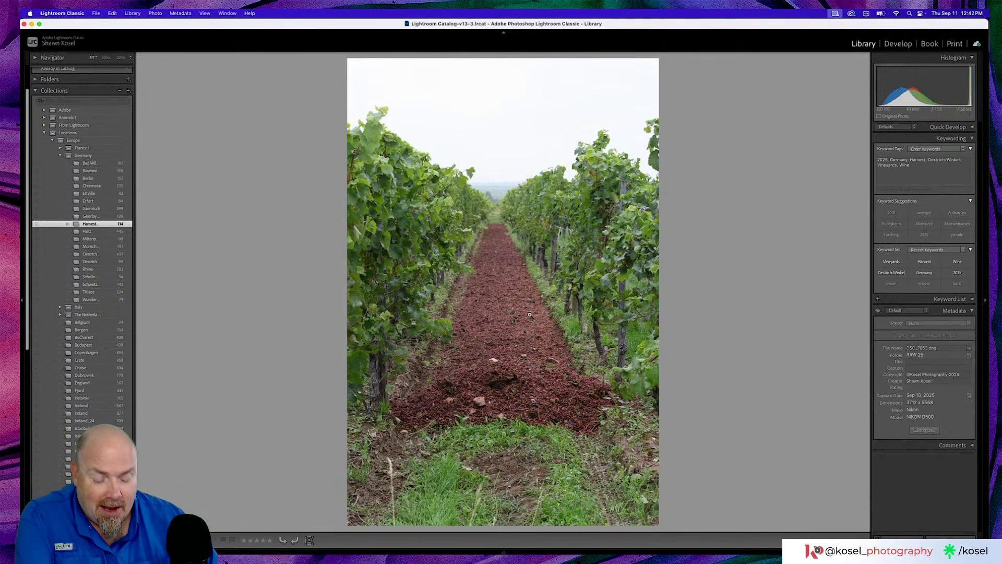
Browse forward through the shots of the green Fendt tractor leaving the vines to the side close-up of the 8090 harvester.
key("Right")
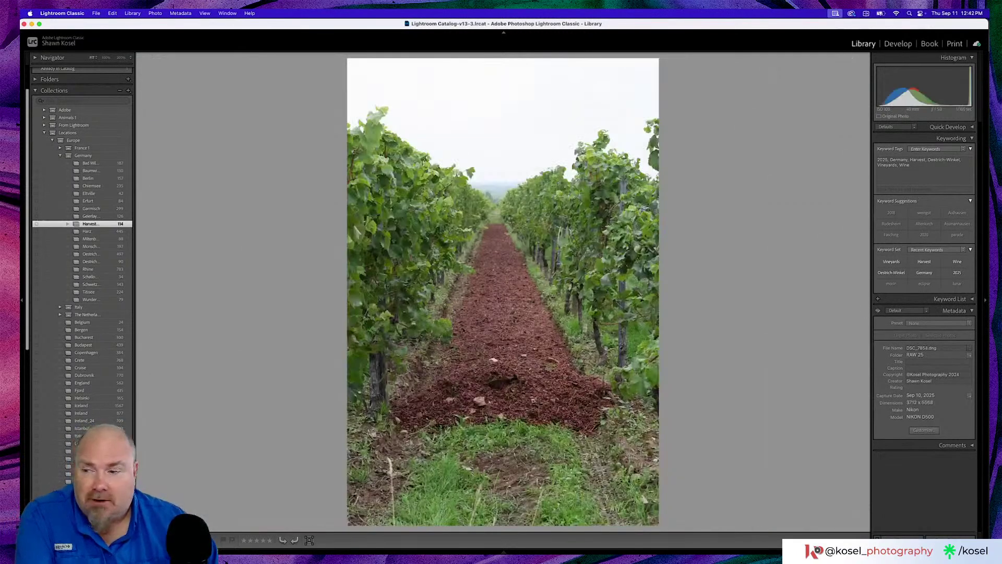
key("Right")
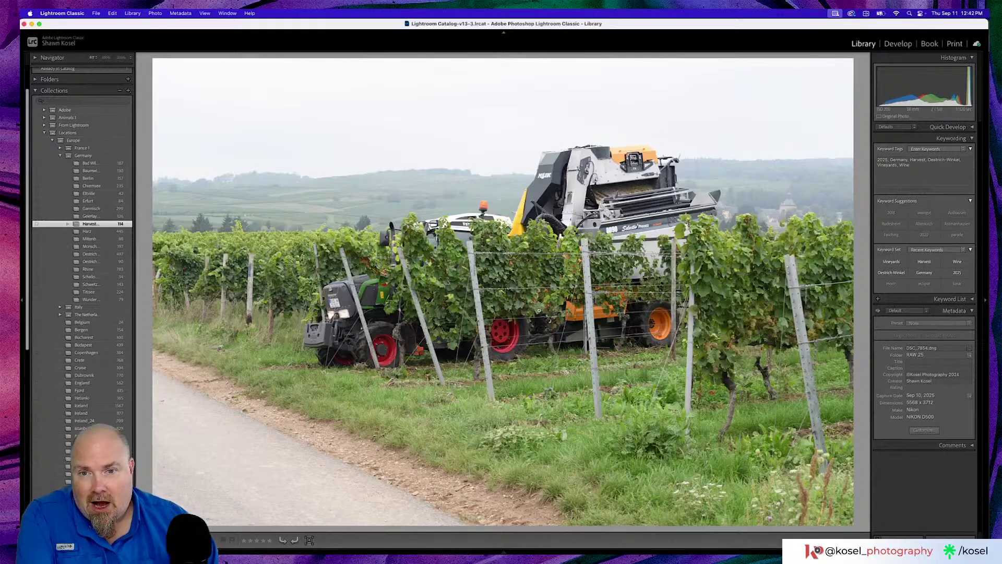
key("Right")
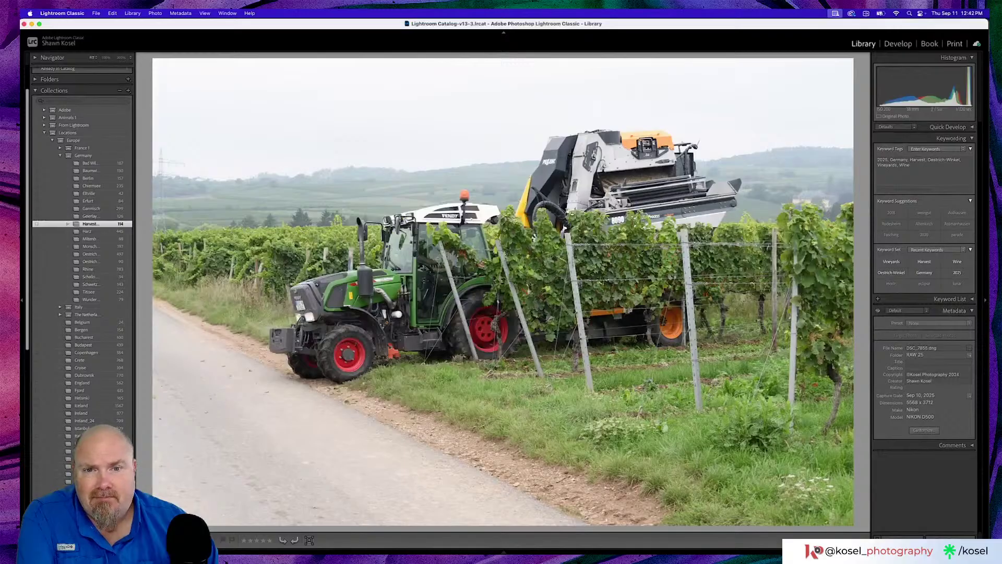
key("Right")
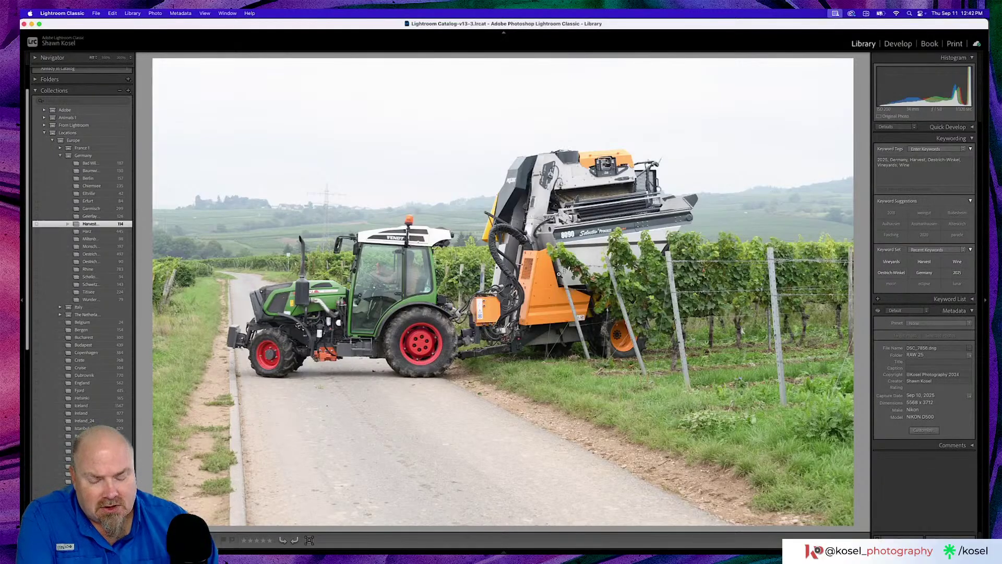
key("Right")
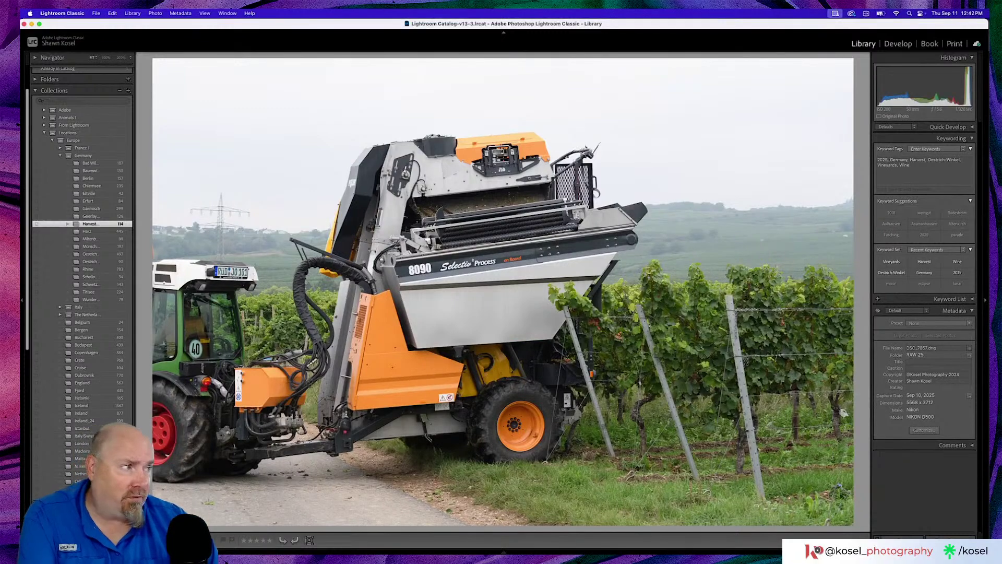
Look through the rear-view photos of the Pellenc harvester entering the vine row.
key("Right")
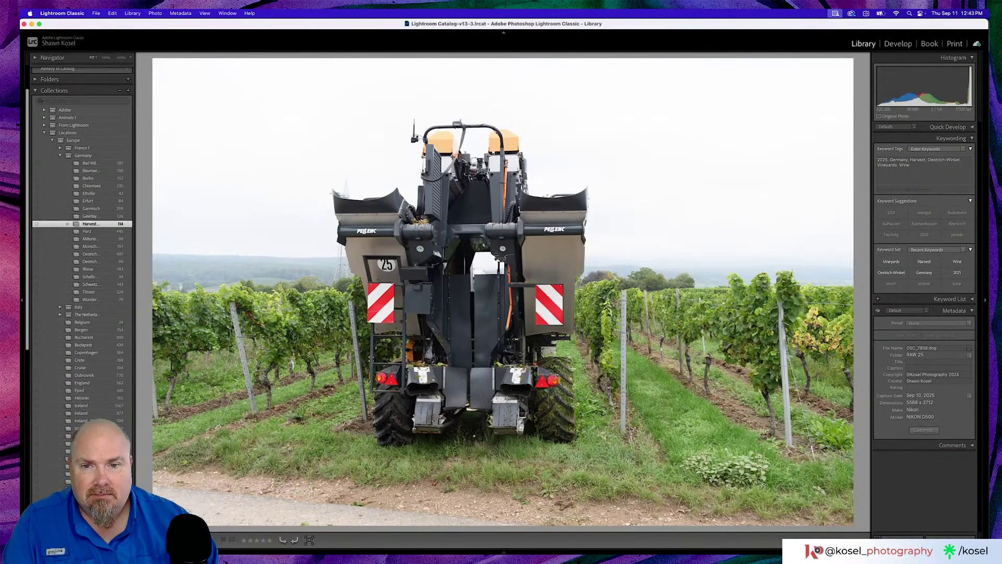
key("Right")
key("Right")
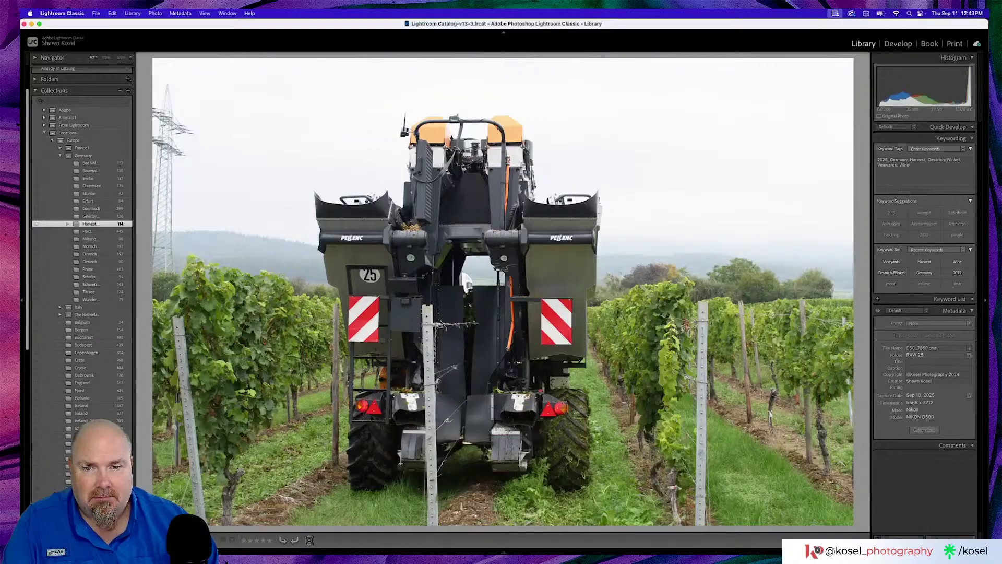
key("Right")
key("Right")
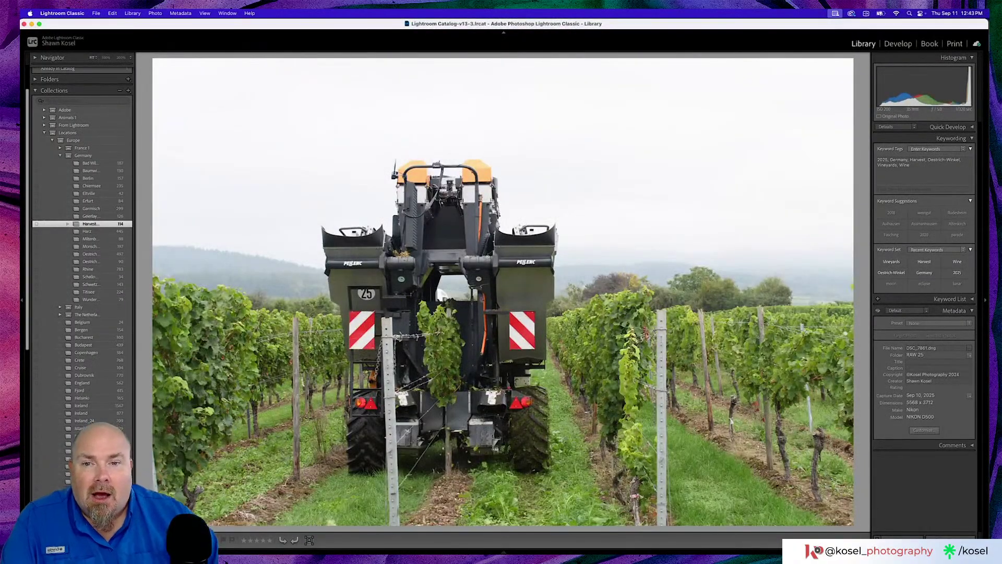
key("Right")
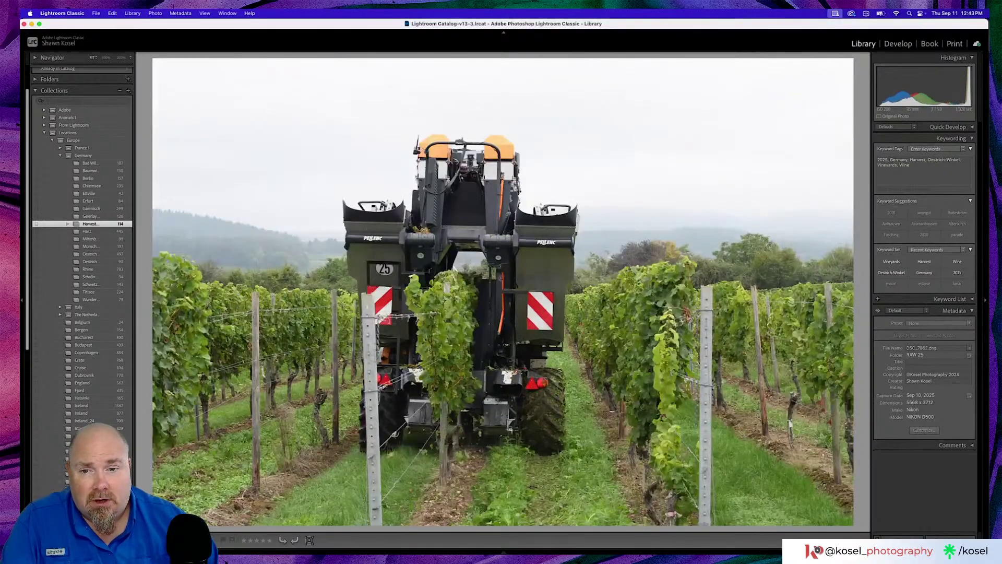
Look through the vineyard row photos showing the harvester from a distance, up to DSC_7867.
key("Right")
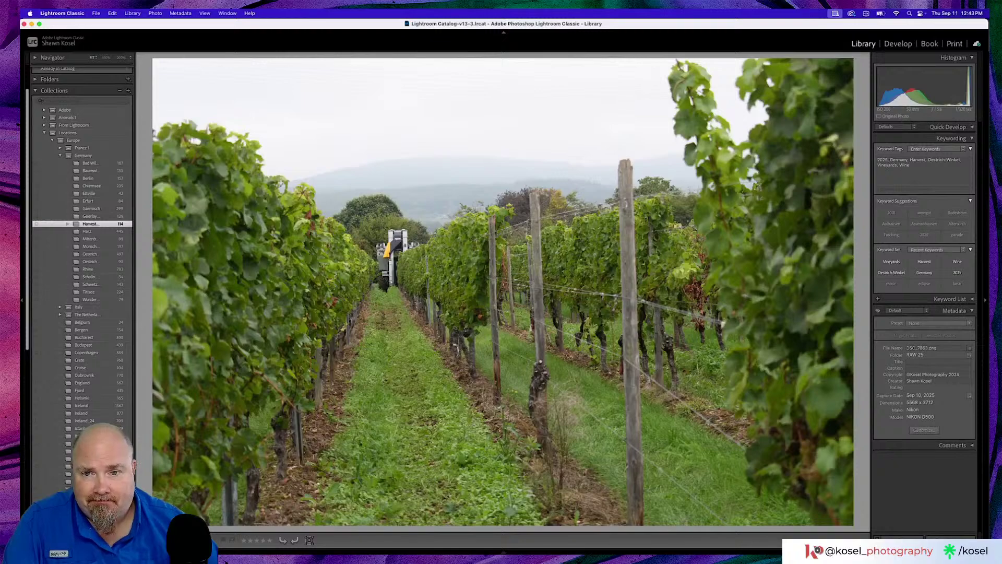
key("Right")
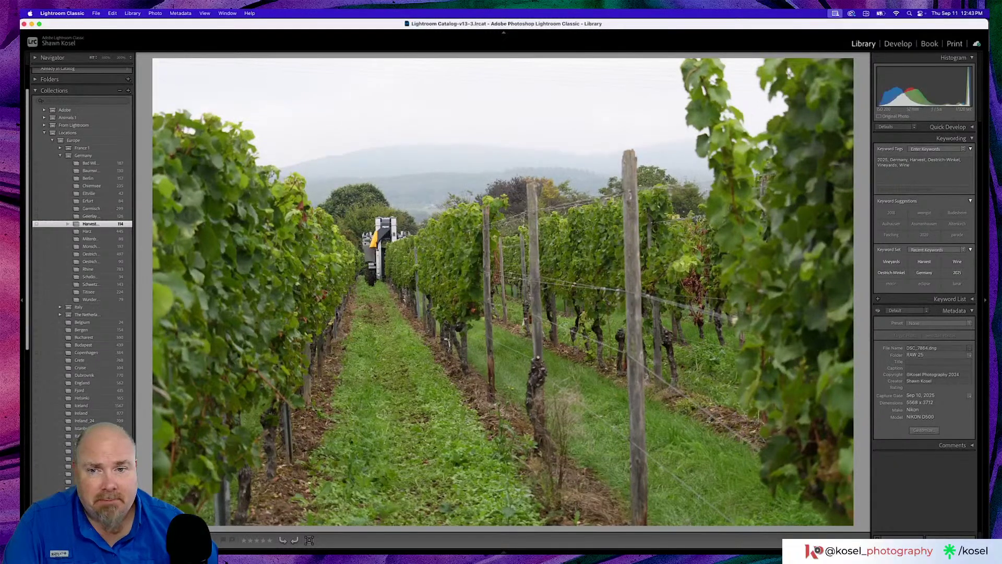
key("Right")
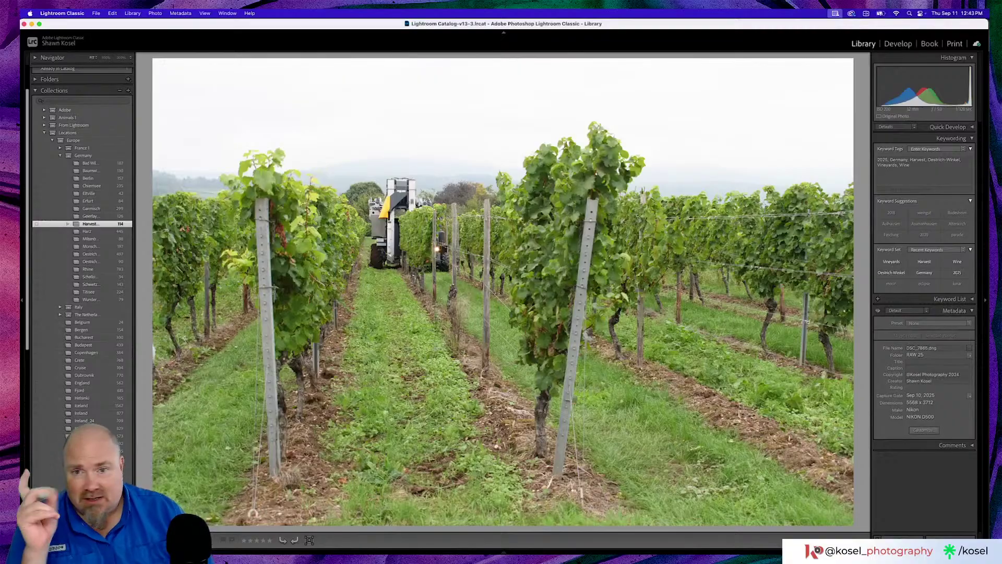
key("Right")
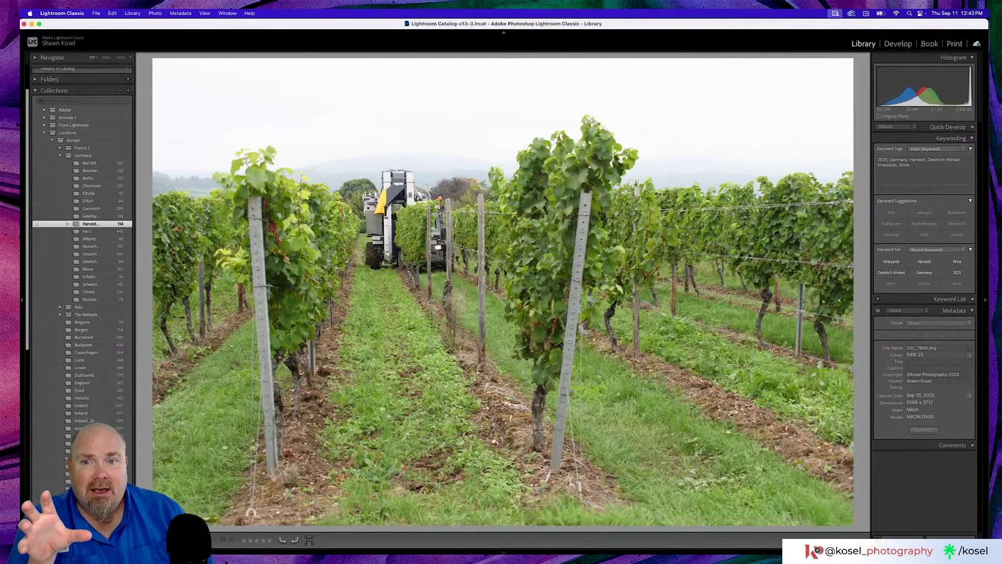
key("Right")
Reopen the side close-up DSC_7857 from the thumbnail grid and inspect the harvester's collection bin at close zoom.
key("g")
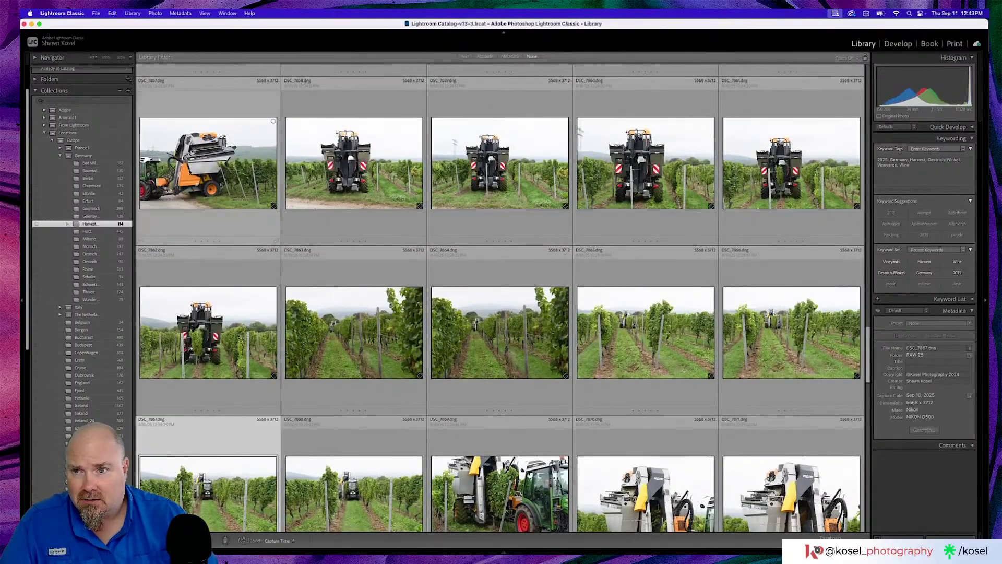
key("Up")
key("Up")
key("e")
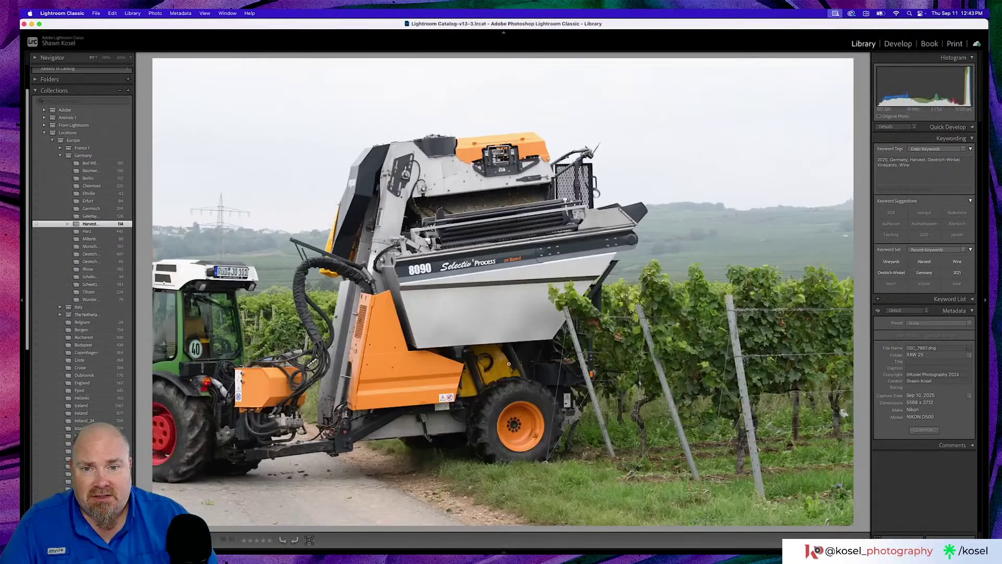
left_click(512, 288)
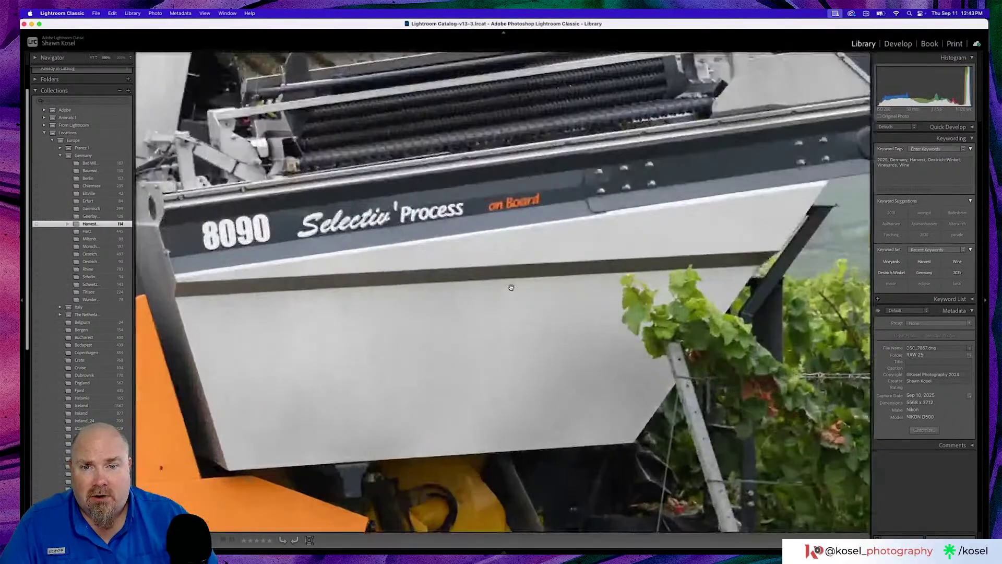
left_click(607, 303)
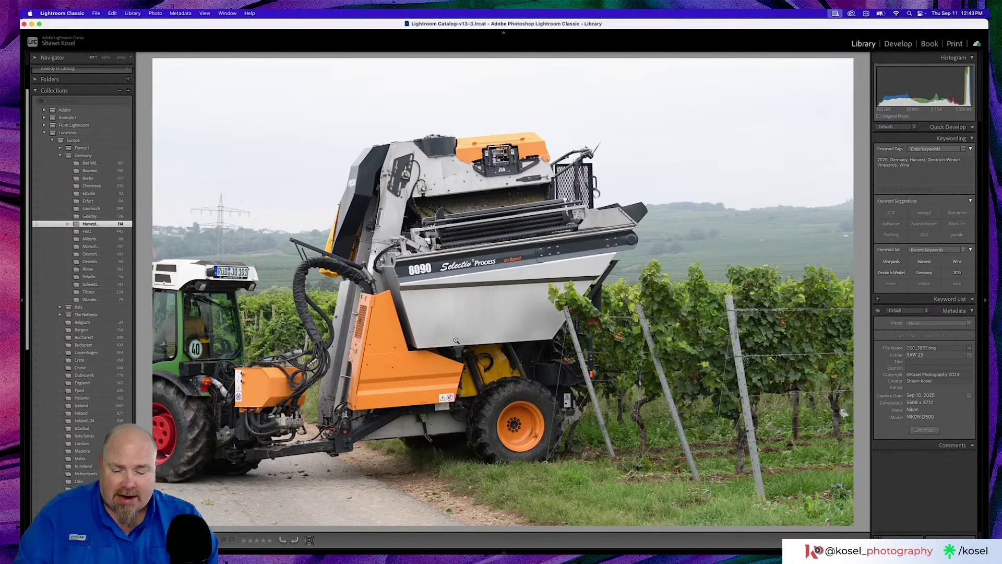
Open DSC_7868 from the thumbnail grid, go back to DSC_7866 and inspect its distant harvester at close zoom.
key("g")
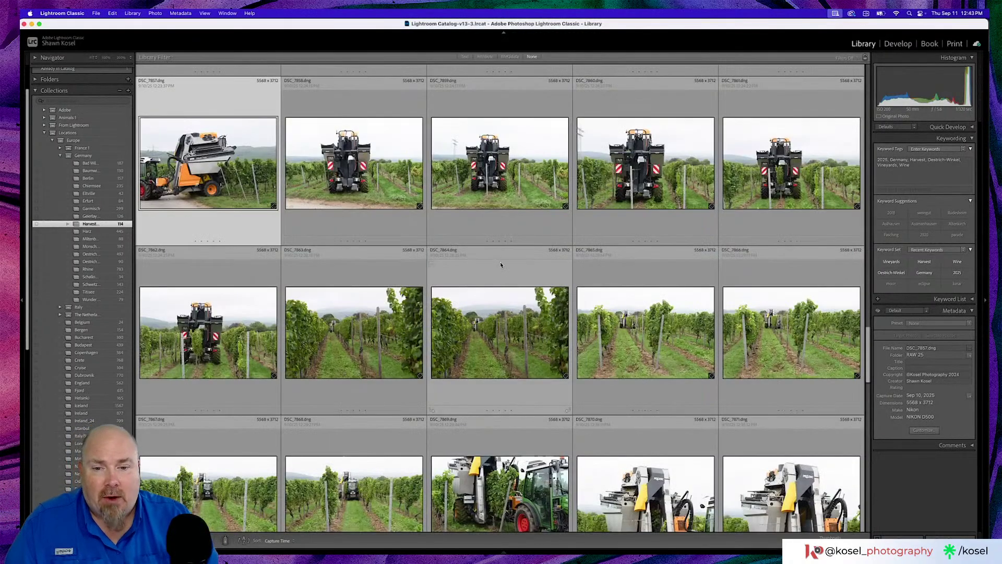
scroll(500, 263, "down", 3)
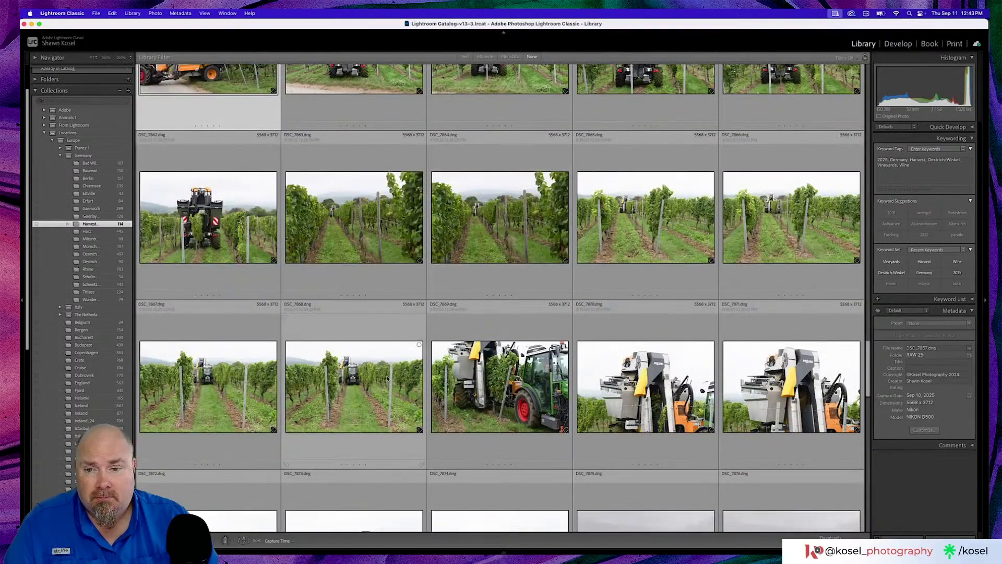
double_click(388, 378)
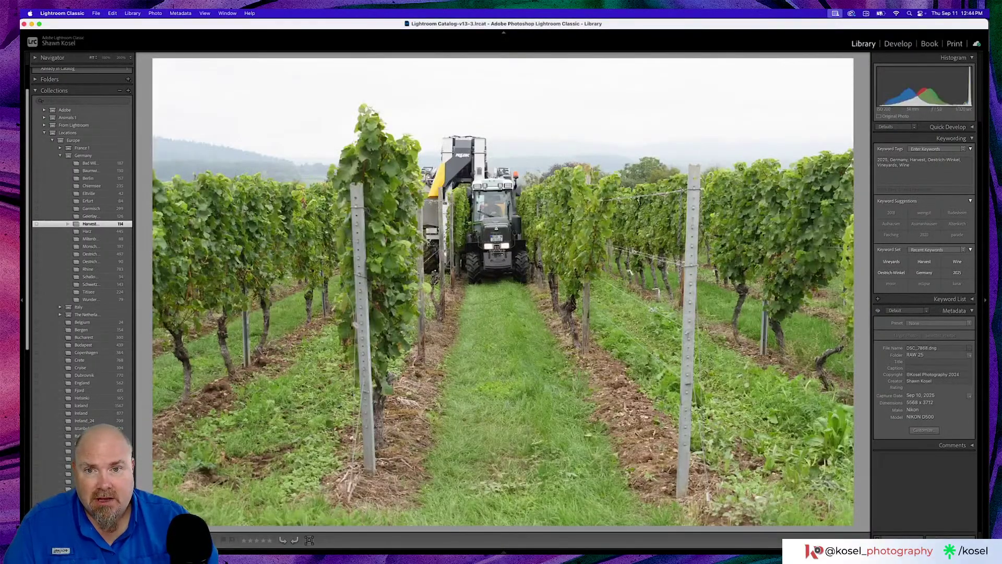
key("Left")
key("Left")
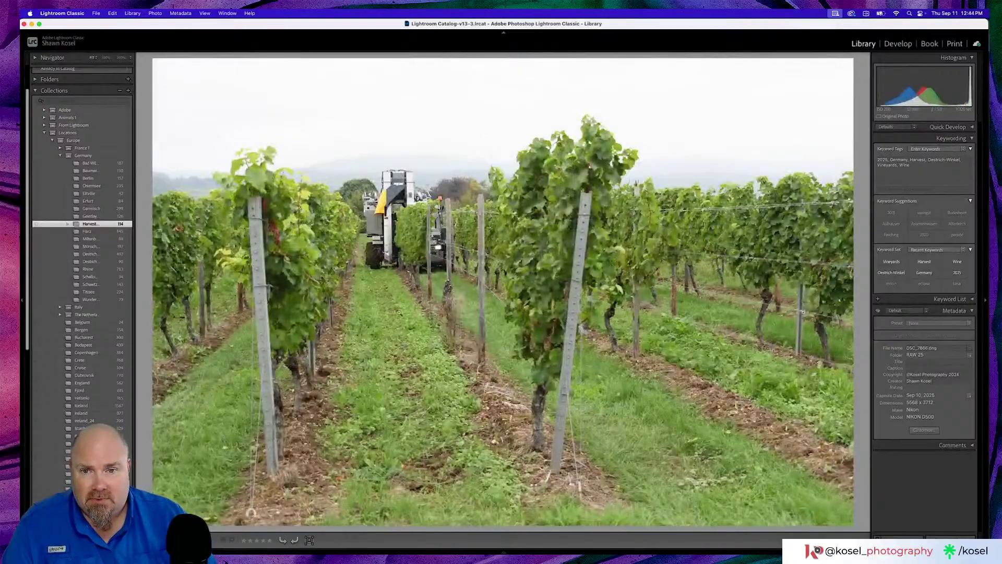
left_click(408, 226)
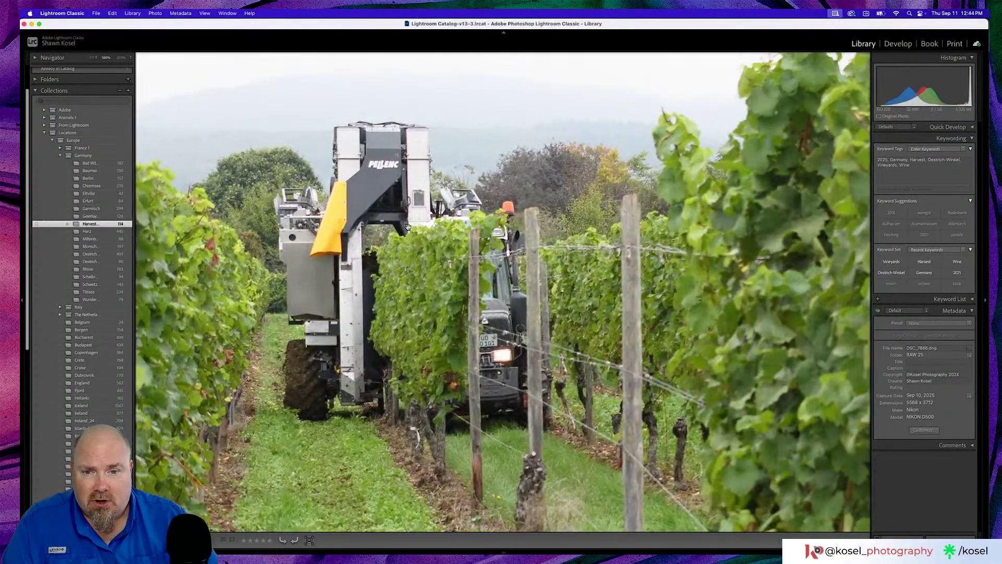
left_click(408, 226)
Inspect the oncoming tractor in DSC_7867 at close zoom and browse forward to the harvester close-up with the Pellenc logo.
key("Right")
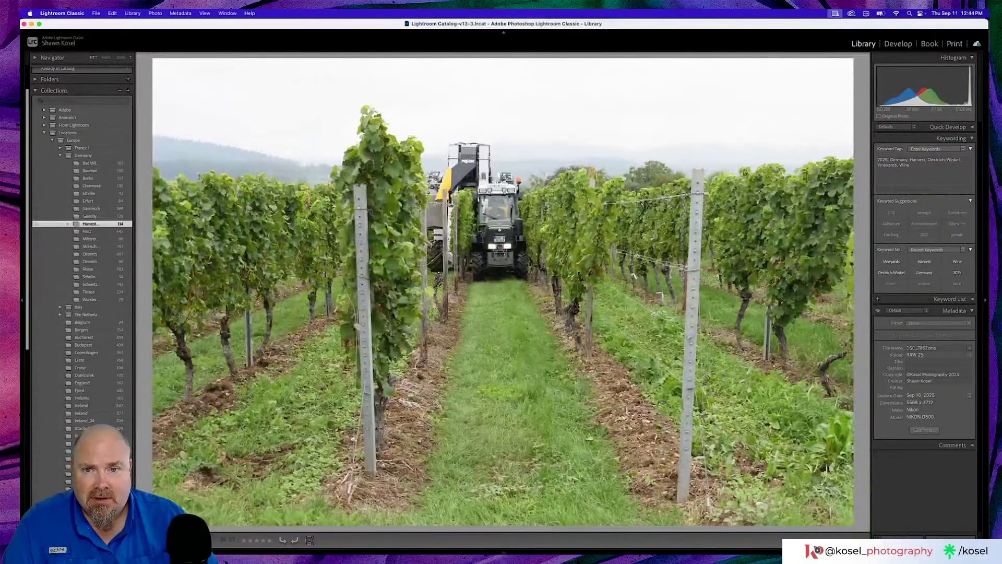
left_click(407, 226)
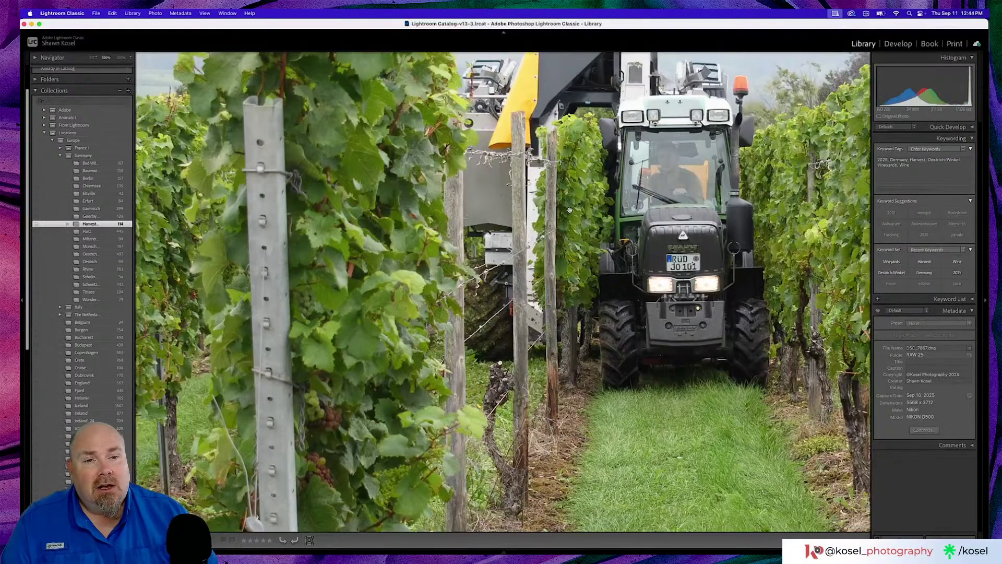
left_click(570, 210)
key("Right")
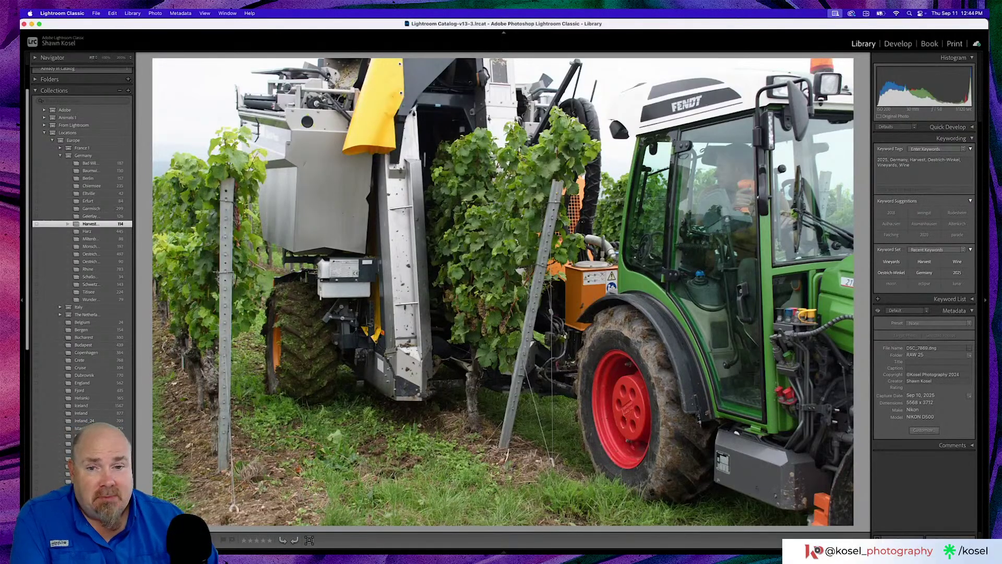
key("Right")
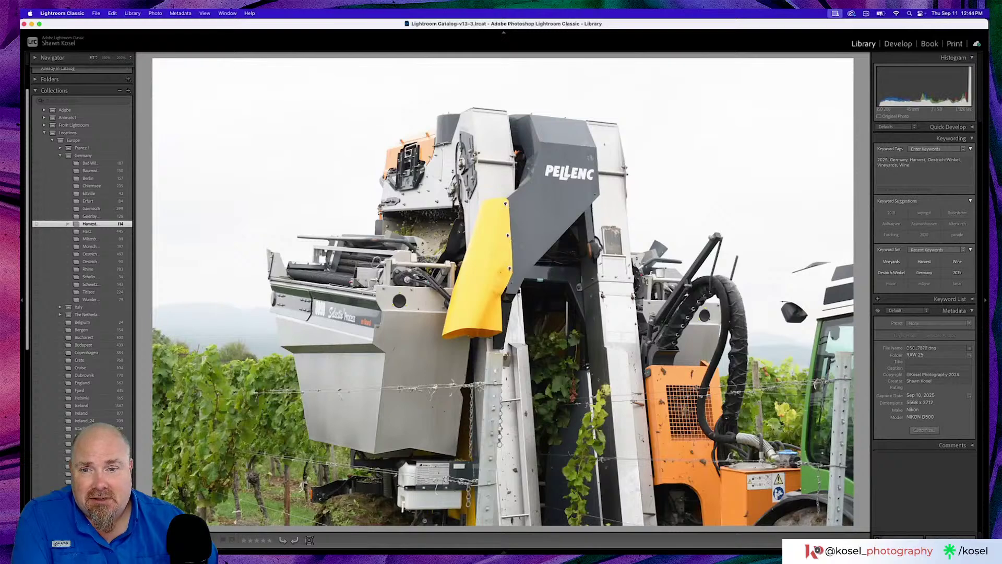
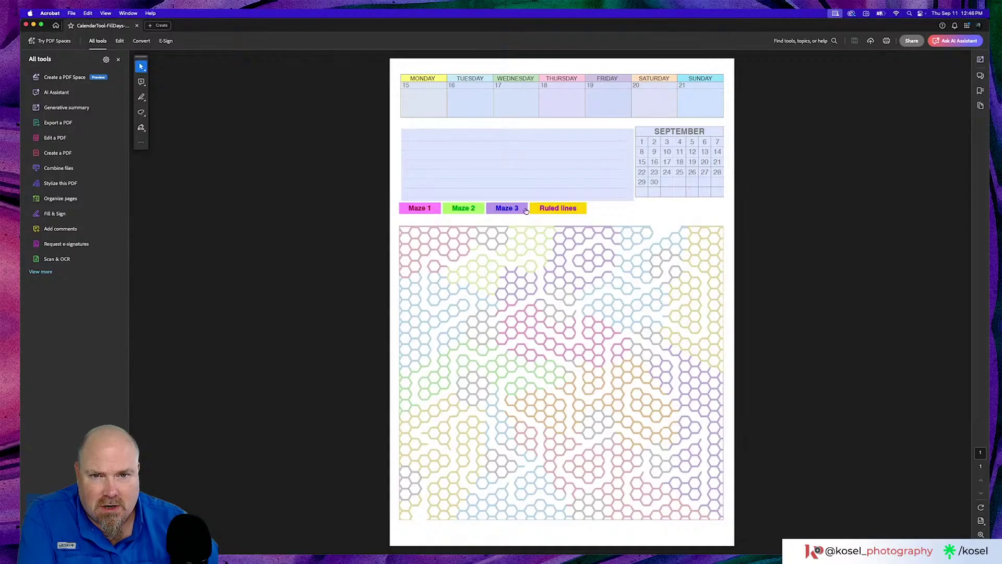
Display the ruled lines on the September worksheet in Acrobat and try the fillable notes area and the Monday 15 field.
left_click(546, 209)
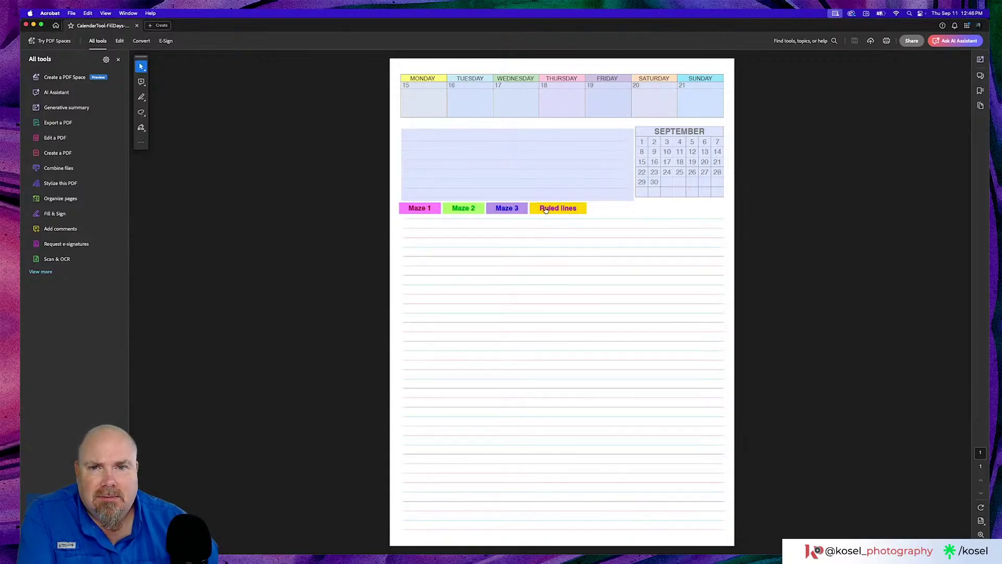
left_click(457, 149)
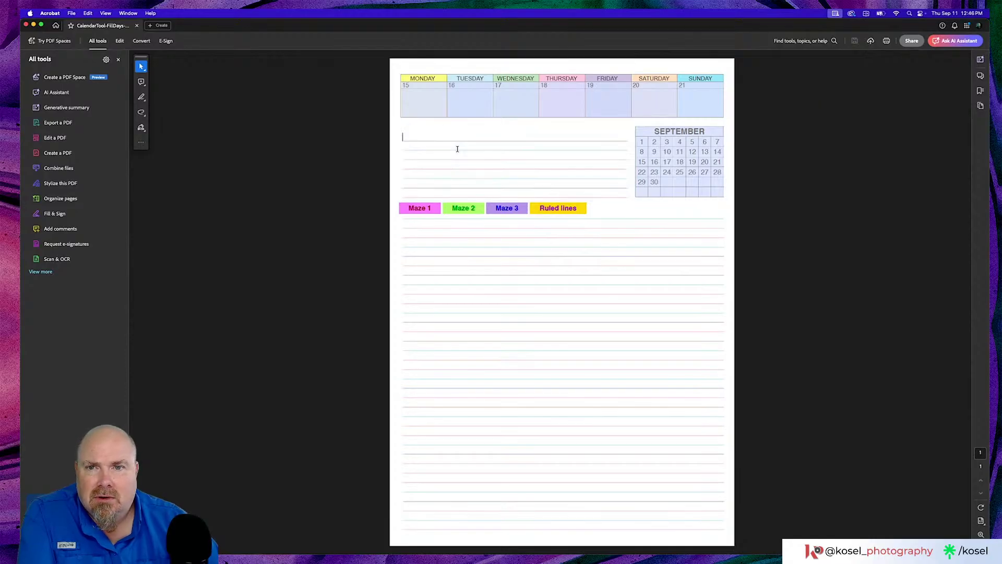
left_click(412, 99)
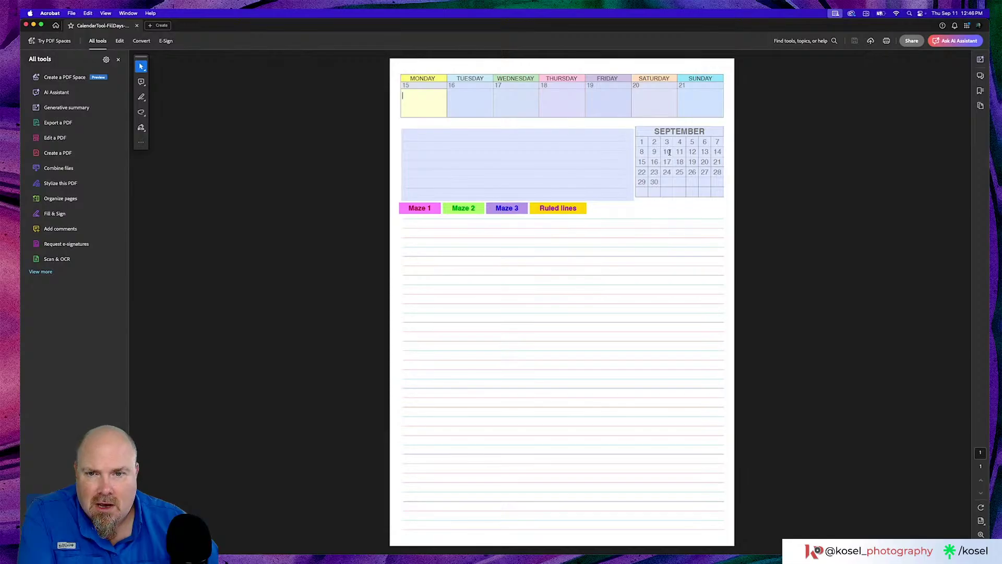
Preview Maze 1, Maze 2 and Maze 3 on the worksheet, return to Maze 1 and allow local network device discovery.
left_click(428, 210)
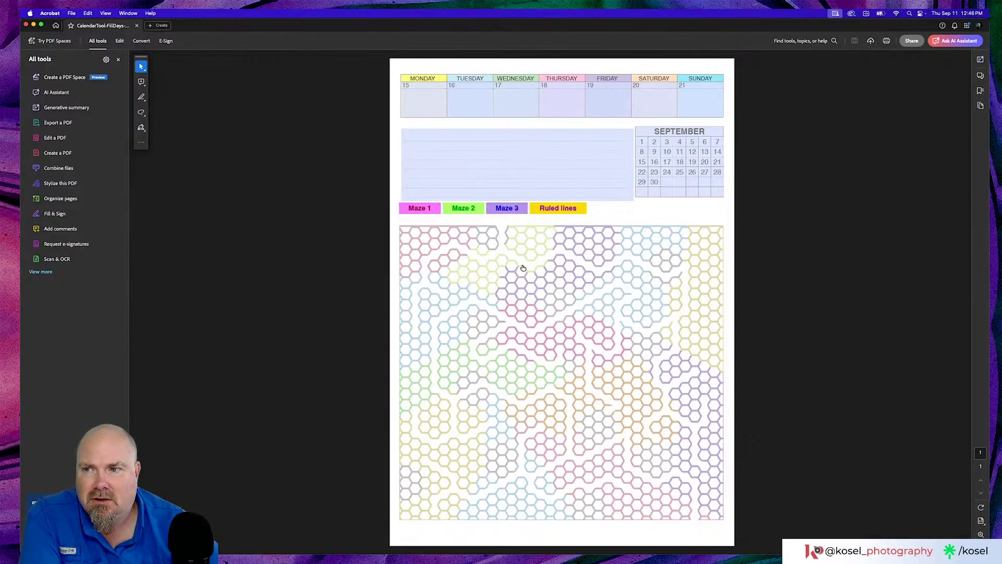
left_click(457, 212)
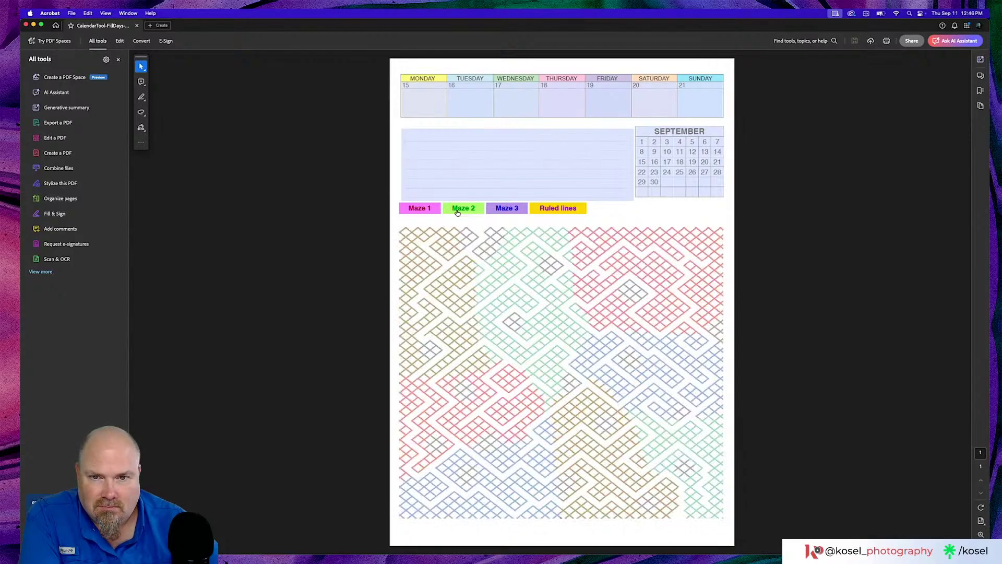
left_click(511, 211)
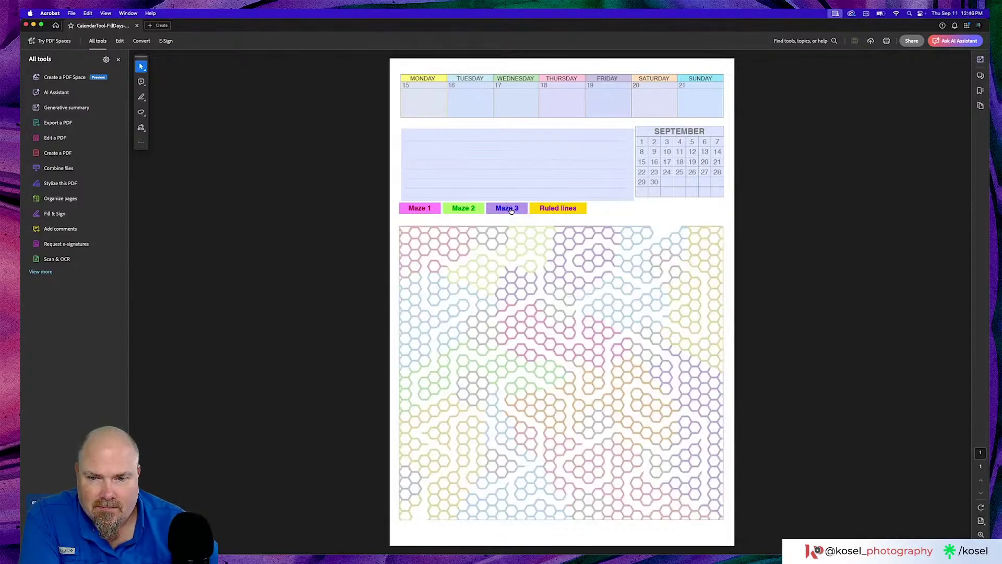
left_click(418, 207)
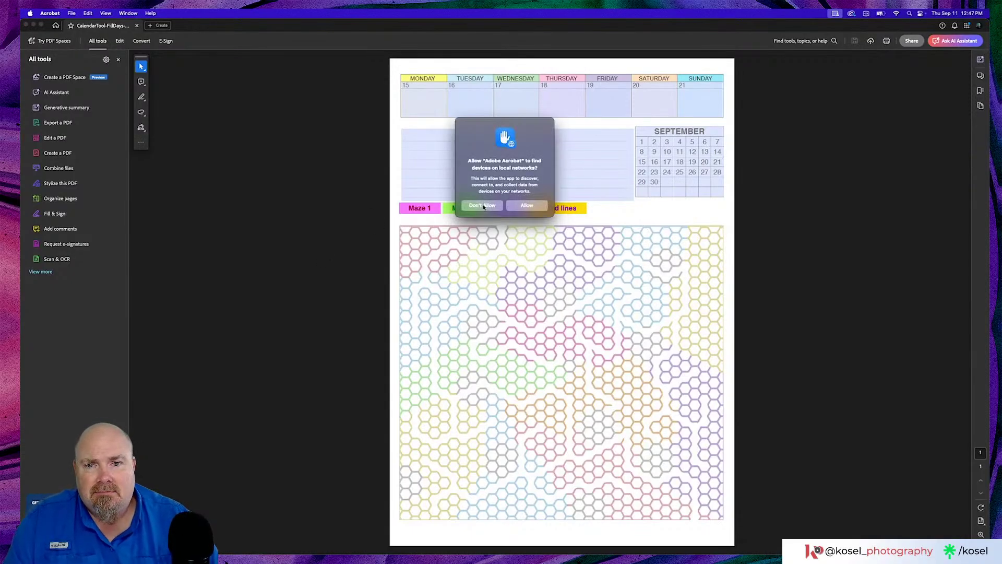
left_click(542, 205)
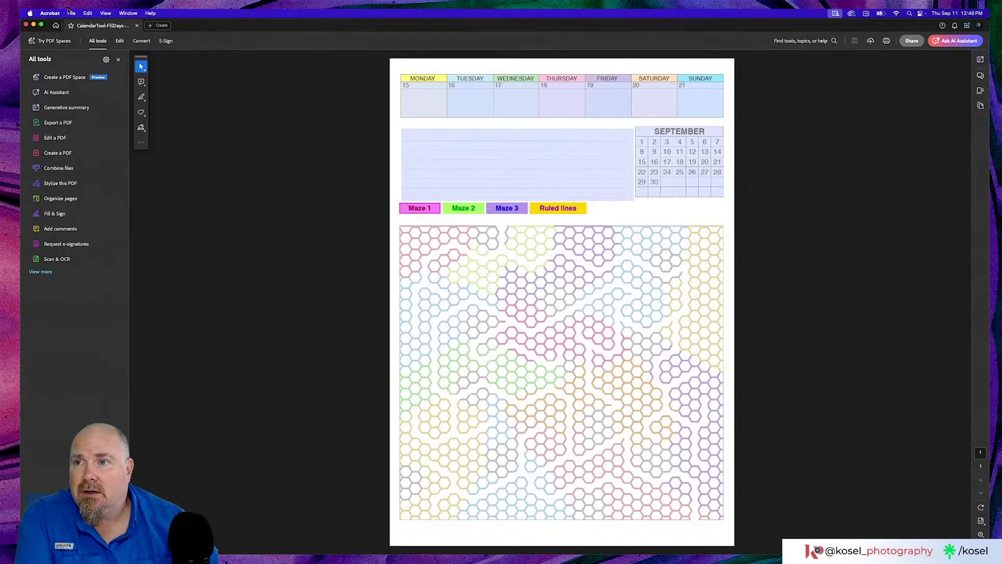
Quit Adobe Acrobat and bring Lightroom Classic back to the front.
left_click(51, 14)
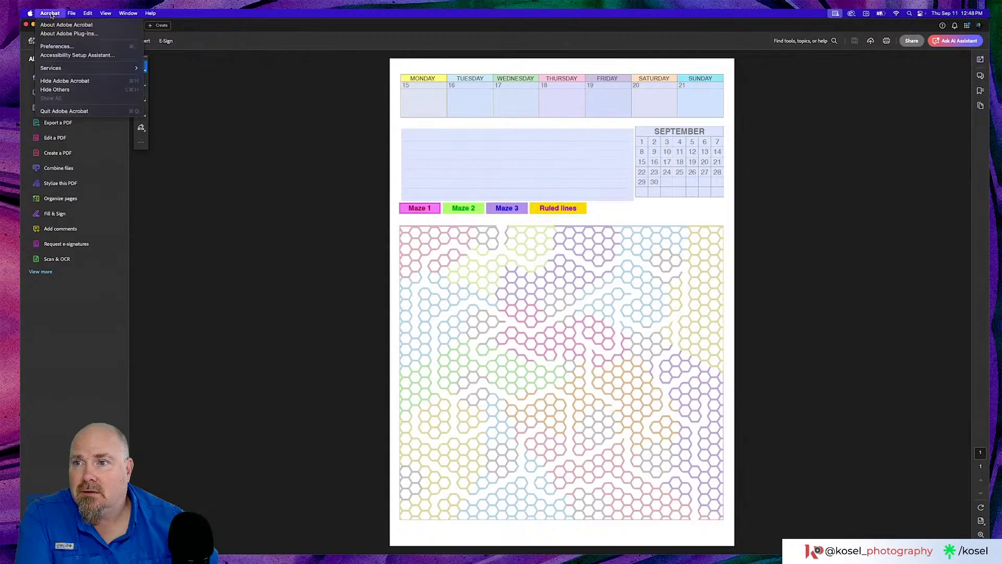
left_click(100, 113)
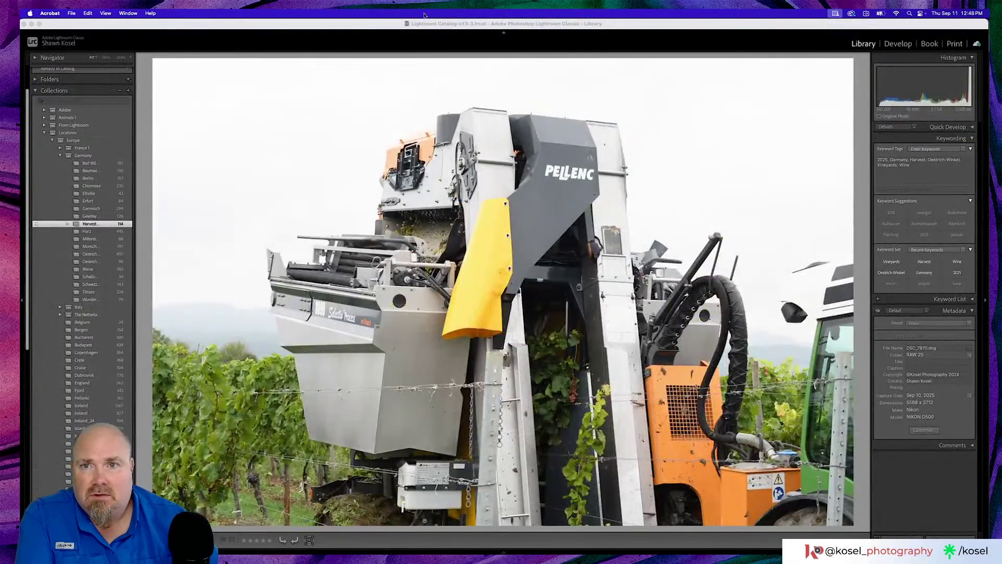
left_click(407, 24)
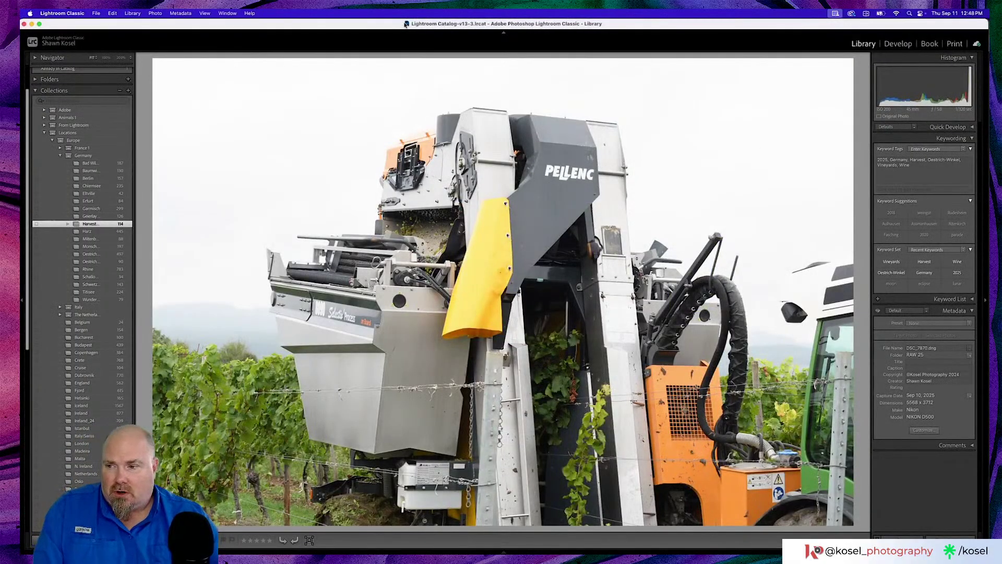
Switch to the community-artwork channel of Discord in Chrome to view the shared worksheet post, and return to Lightroom Classic.
key("super+Tab")
key("super+Tab")
key("super+Tab")
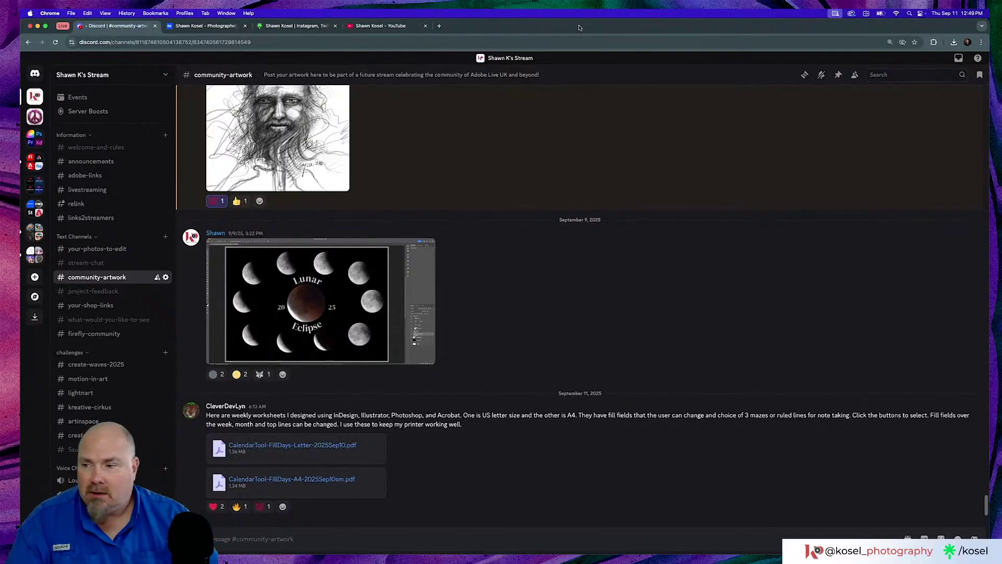
key("super+Tab")
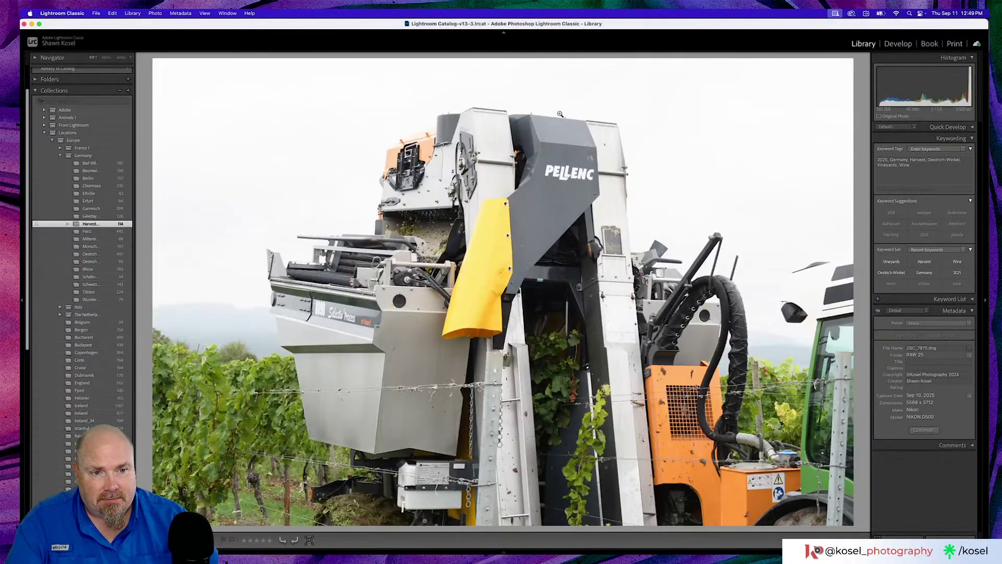
Inspect the Pellenc logo in DSC_7870 at close zoom and browse forward past the blue Braud harvester photos to DSC_7875.
left_click(555, 130)
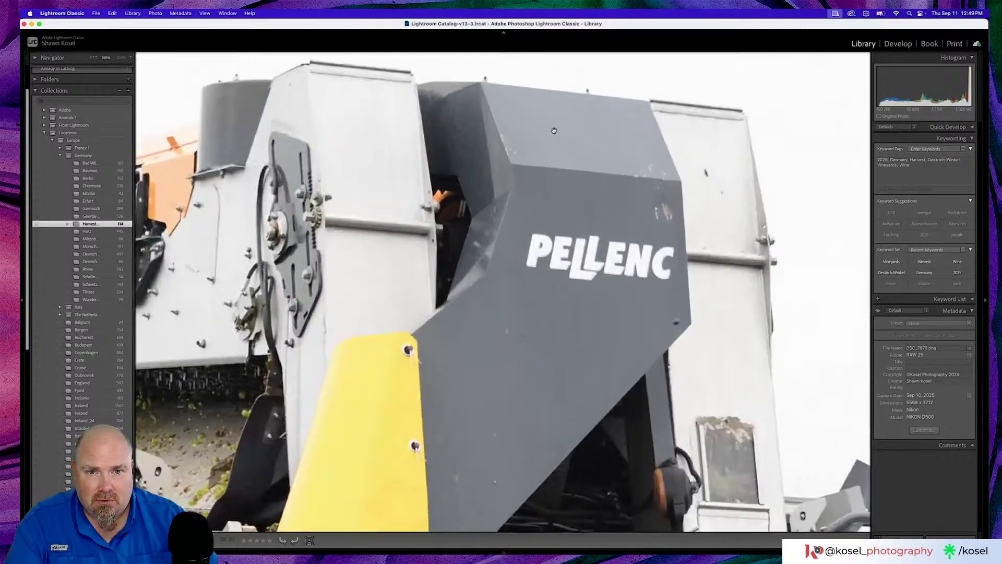
left_click(555, 131)
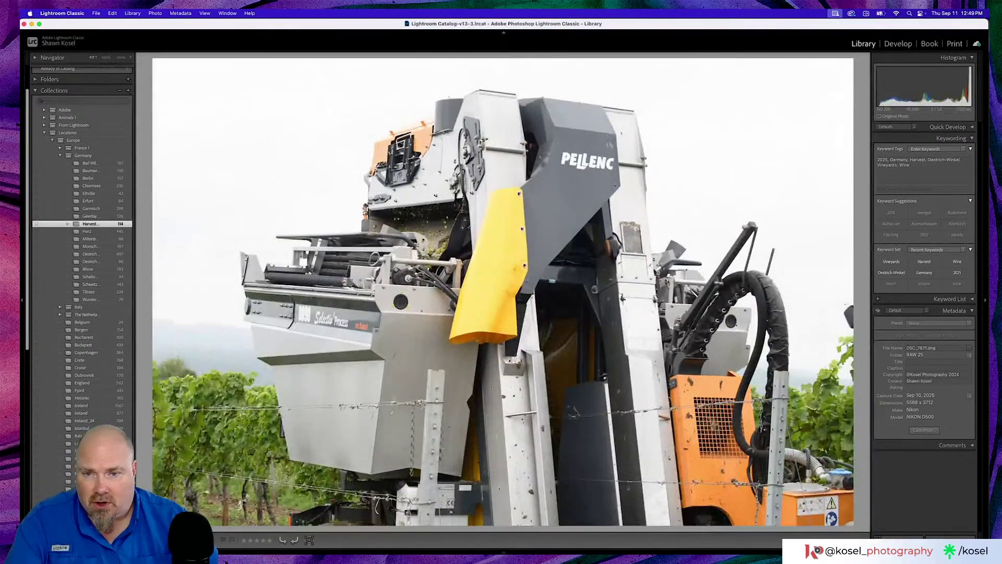
key("Right")
key("Right")
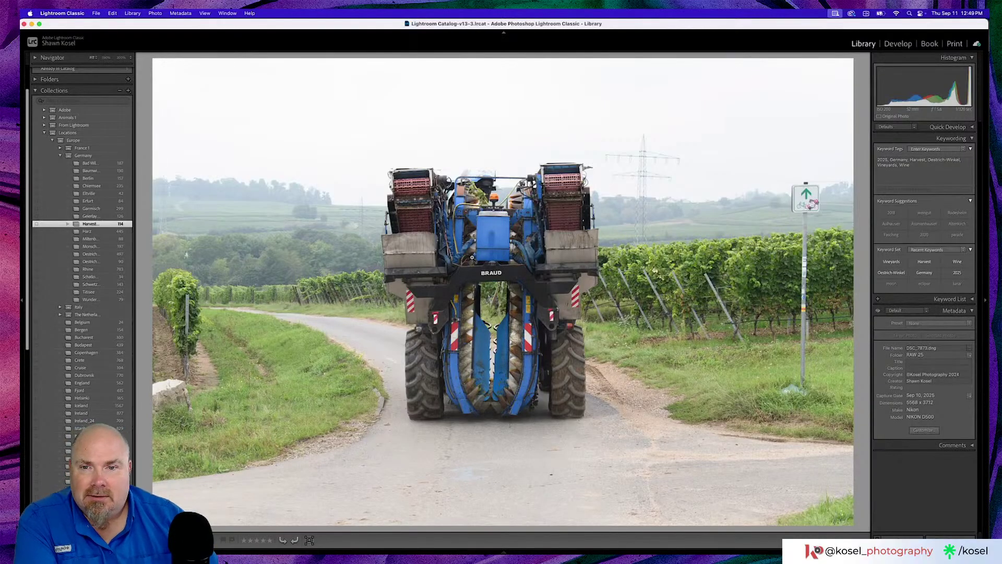
key("Right")
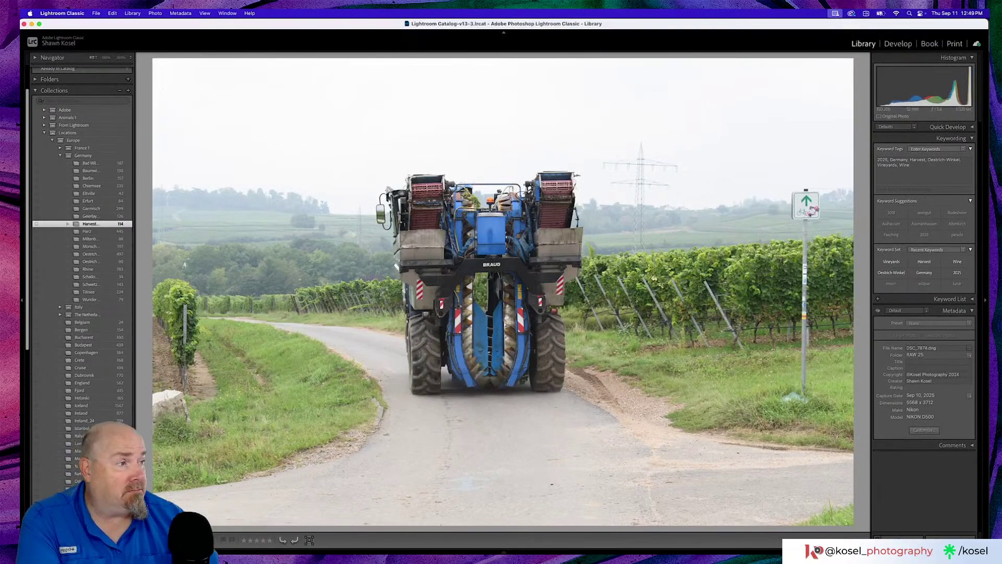
key("Right")
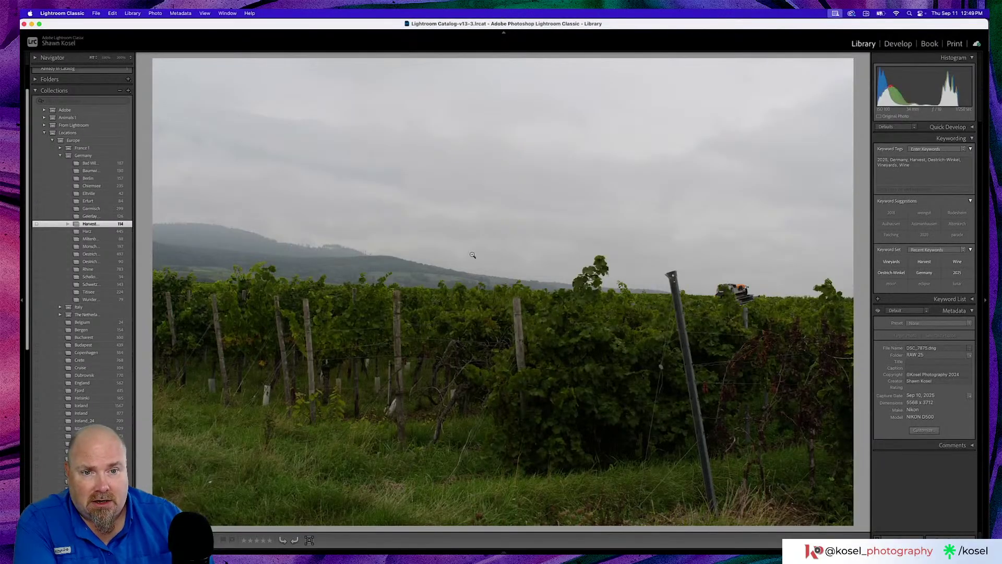
Inspect the distant harvester above the vines in DSC_7875 at close zoom and return to the thumbnail grid.
left_click(738, 282)
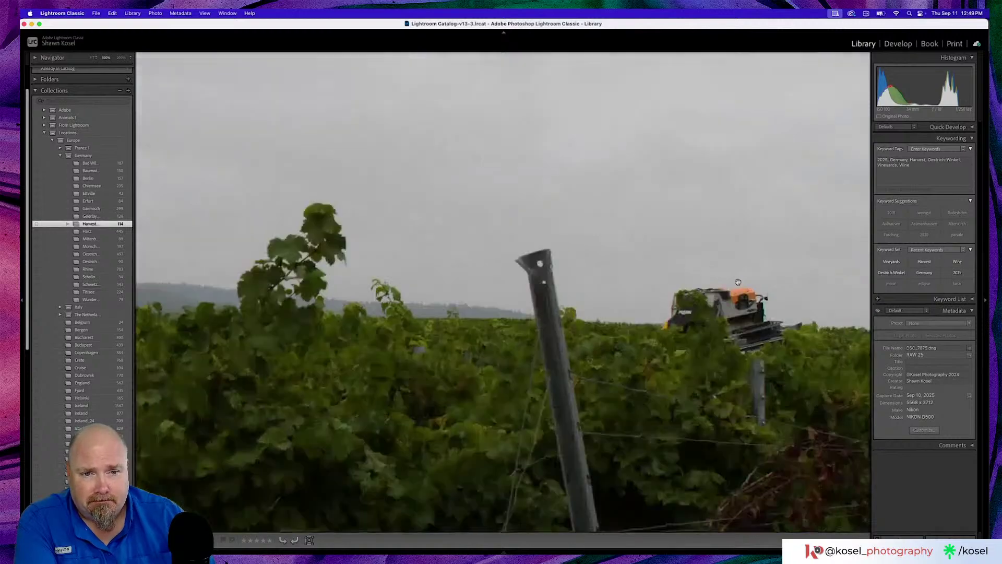
left_click(726, 330)
key("g")
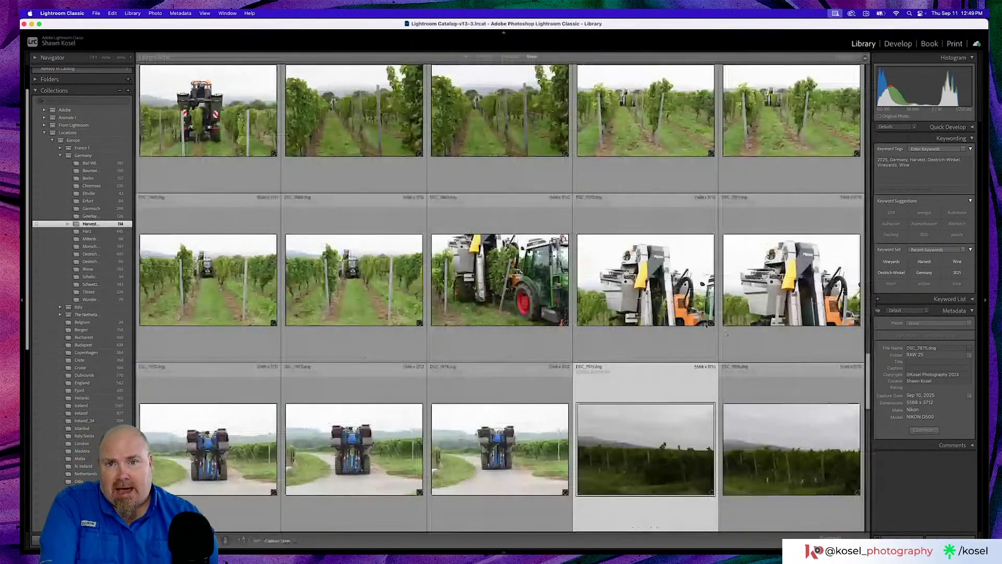
Open DSC_7854 from the thumbnail grid and inspect its vine rows and the green tractor at close zoom.
scroll(485, 272, "down", 5)
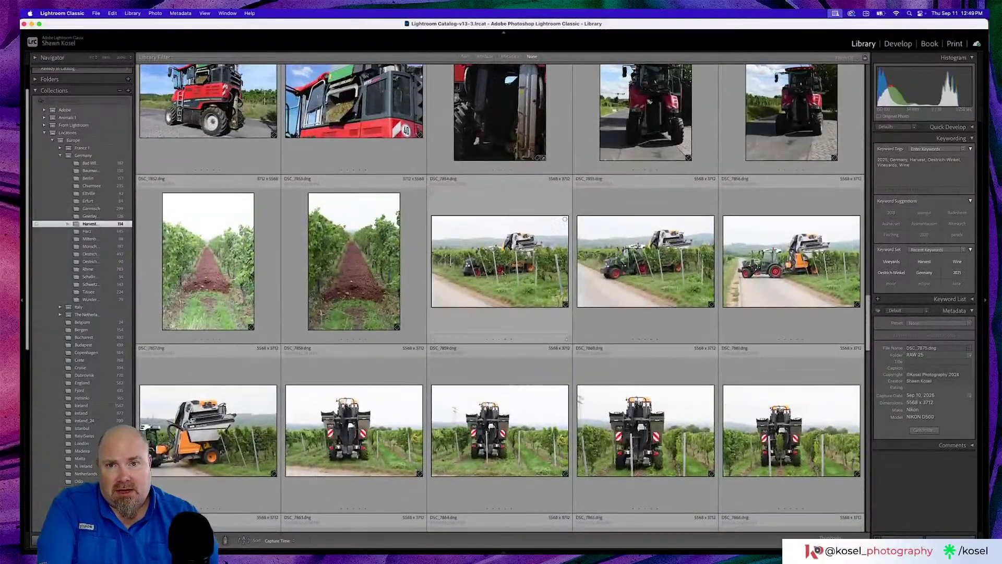
double_click(486, 272)
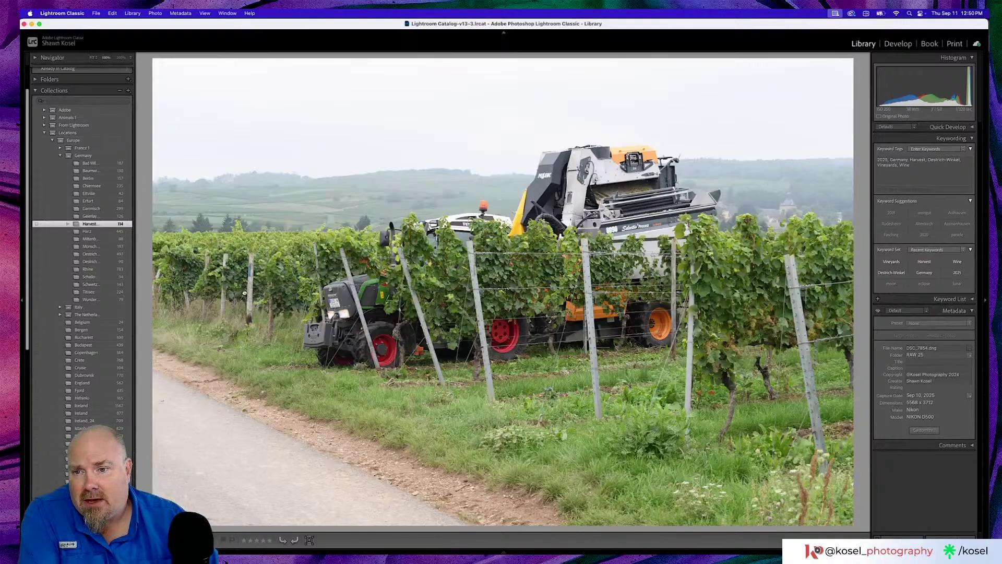
left_click(243, 293)
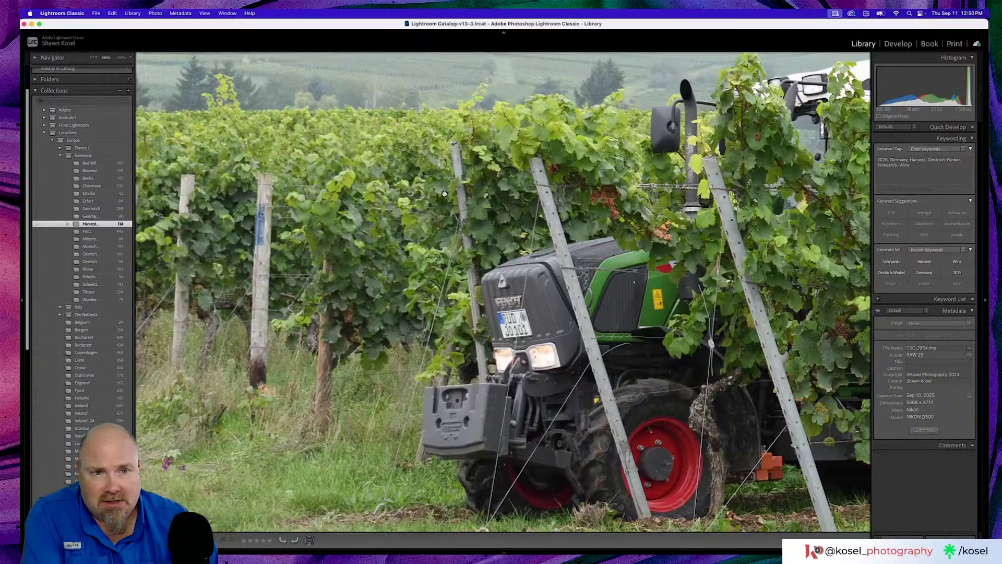
scroll(445, 194, "down", 1)
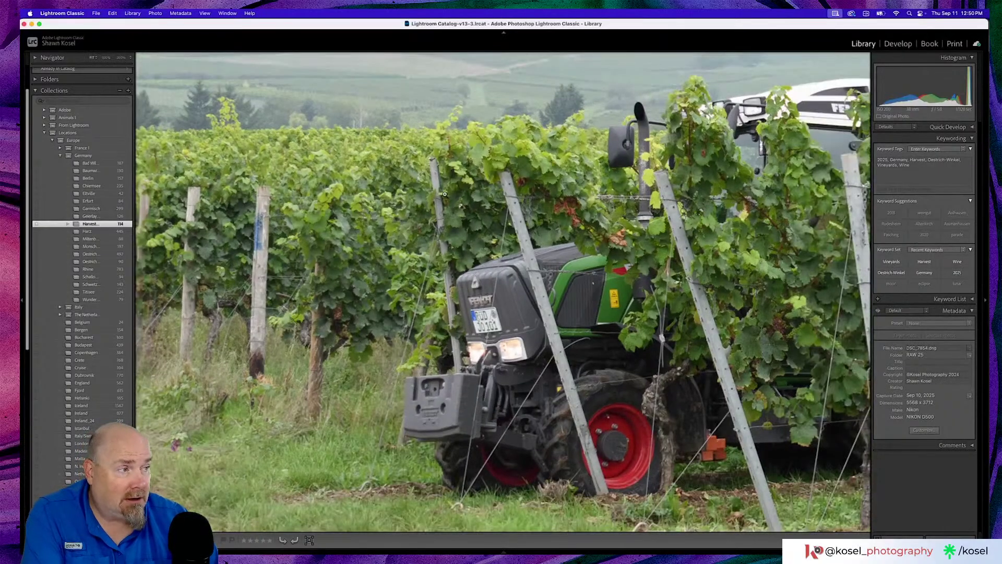
left_click(444, 194)
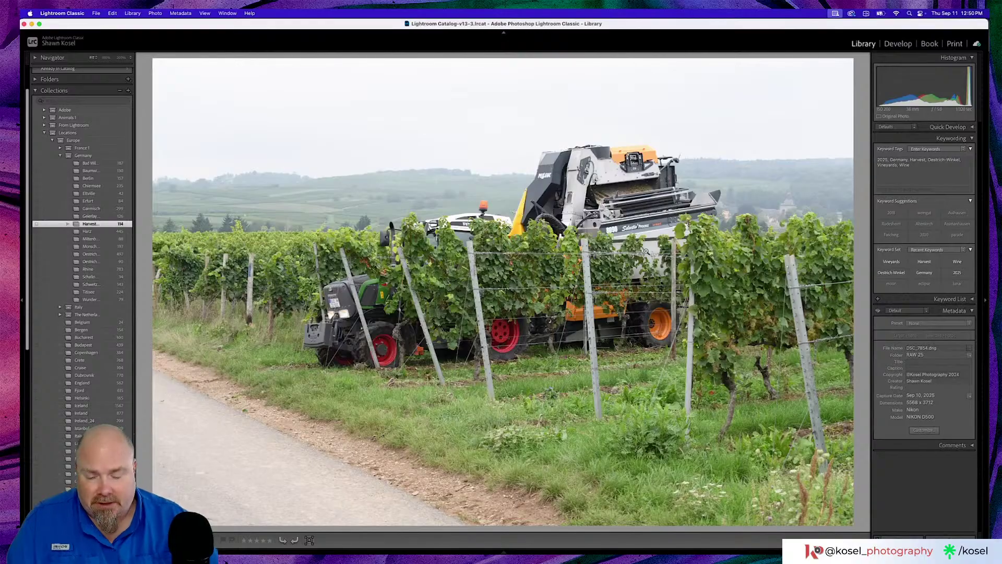
Return to the thumbnail grid and open the red ERO Grapeliner harvester photo DSC_7774.
key("g")
scroll(432, 247, "up", 3)
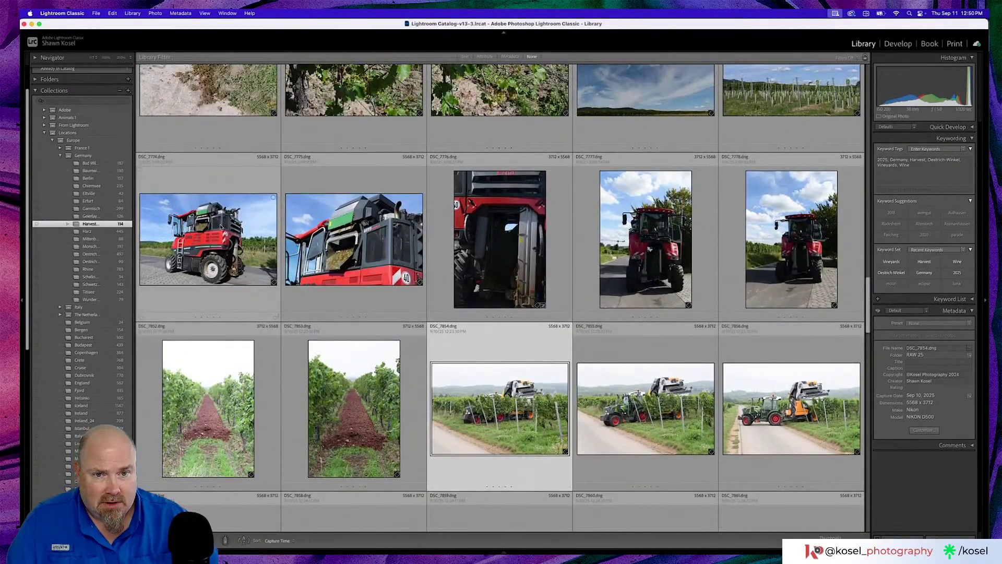
double_click(192, 243)
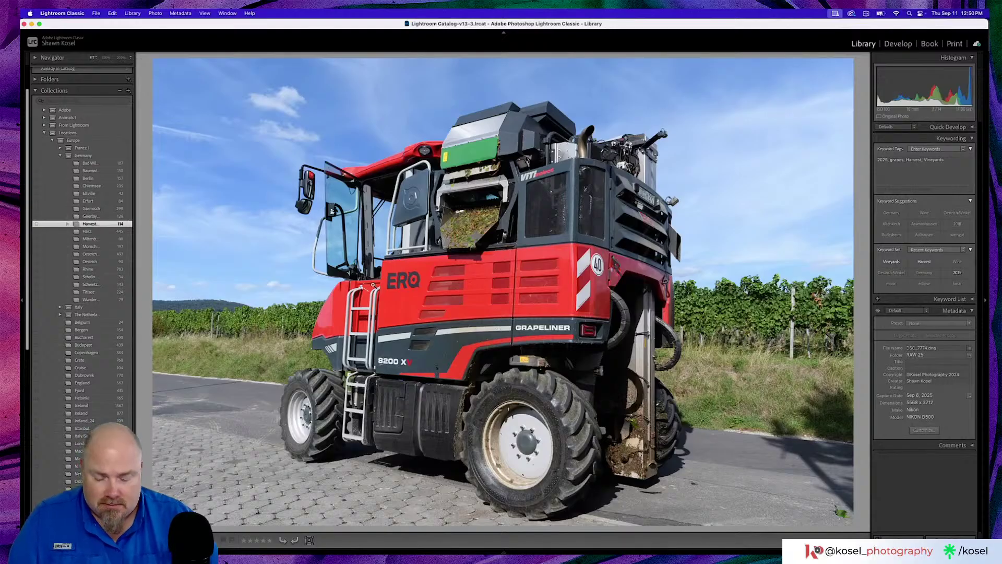
Look through the harvest thumbnails, open the harvester rear view DSC_7858 and inspect the neighbouring vine rows at close zoom.
key("g")
scroll(372, 287, "down", 3)
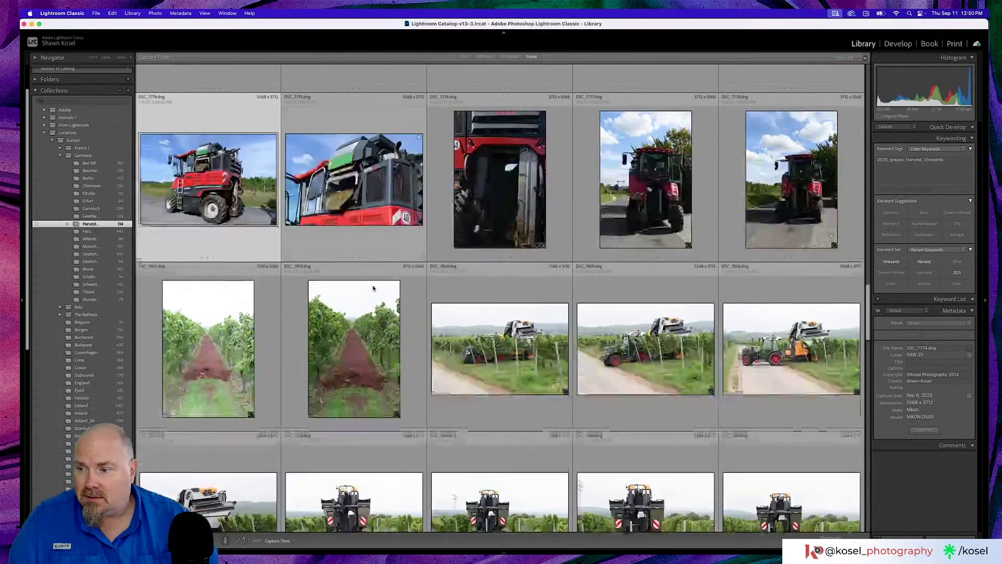
scroll(373, 287, "down", 2)
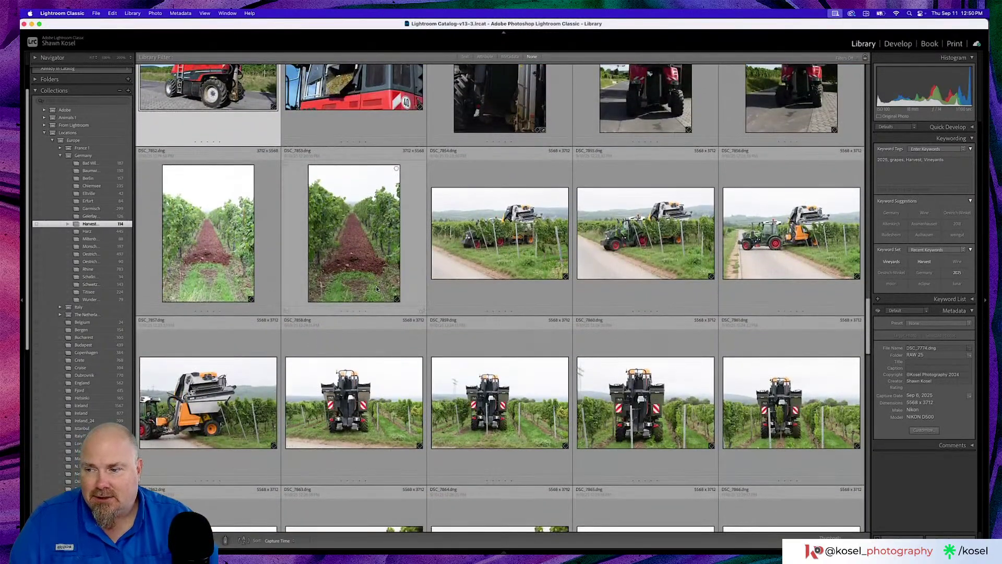
scroll(377, 288, "down", 5)
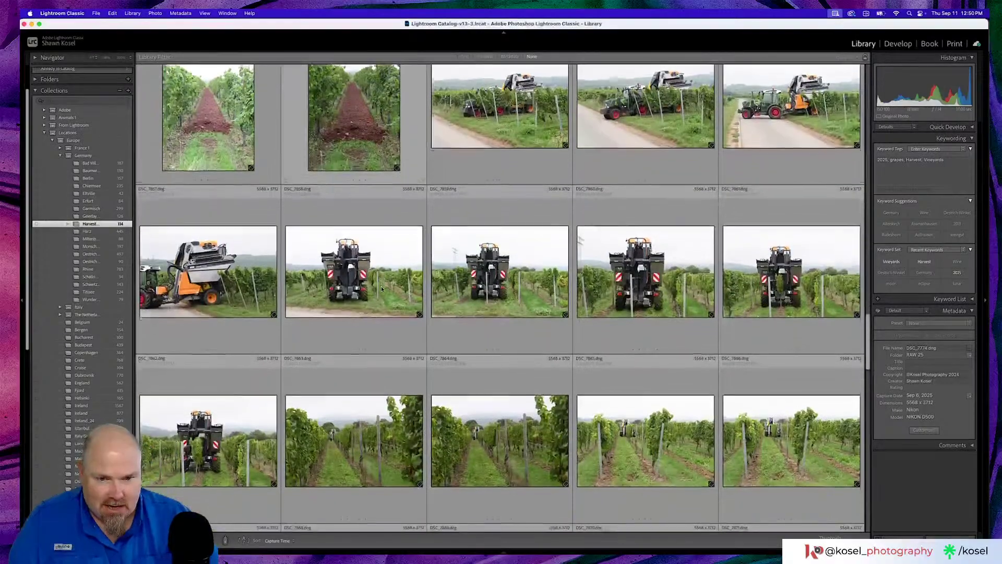
scroll(381, 286, "down", 9)
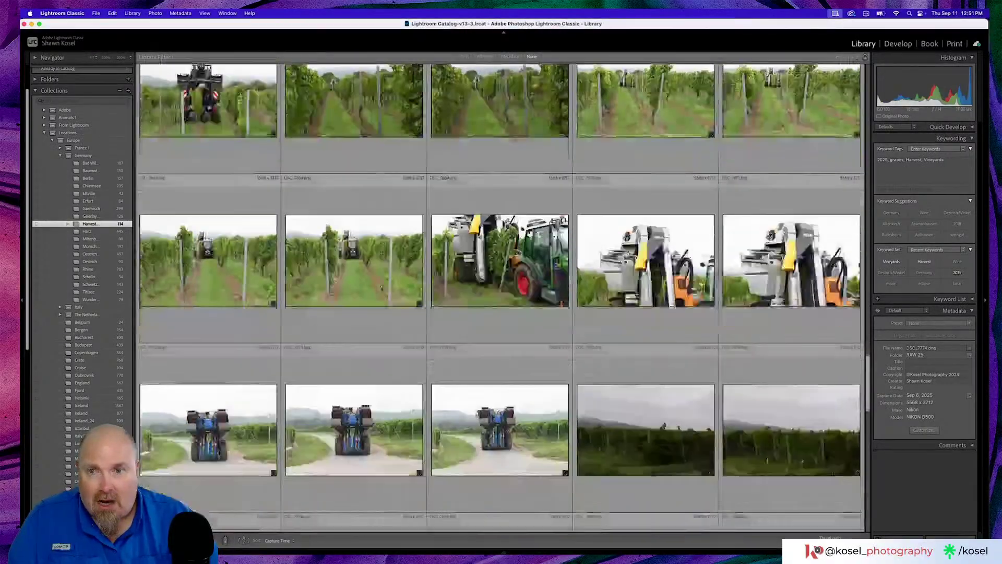
scroll(381, 286, "up", 9)
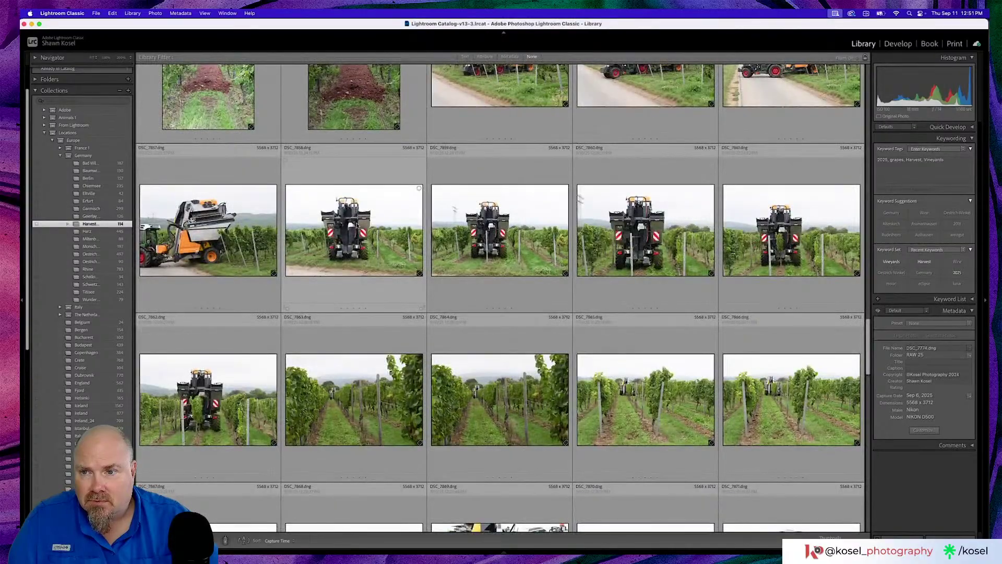
double_click(357, 225)
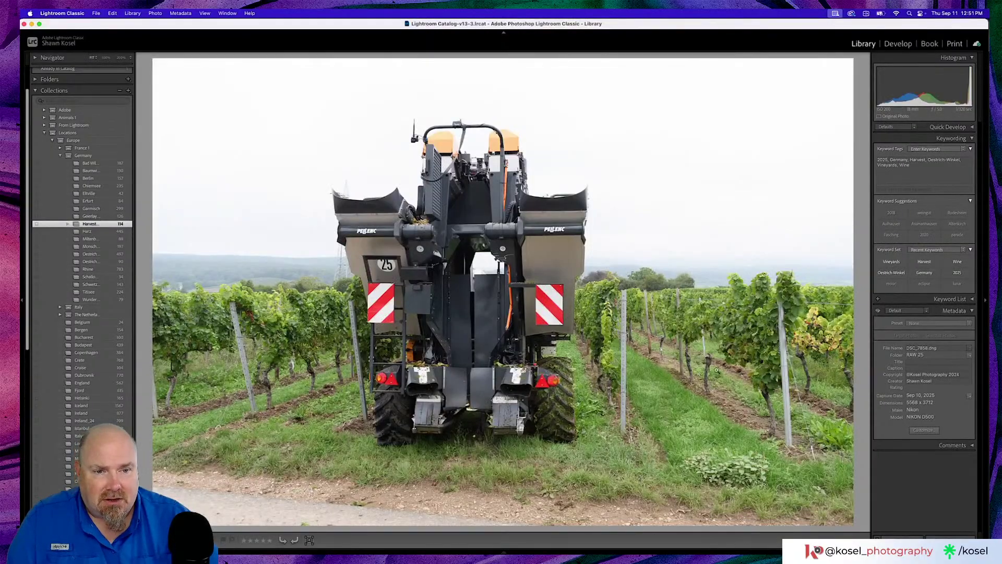
left_click(790, 348)
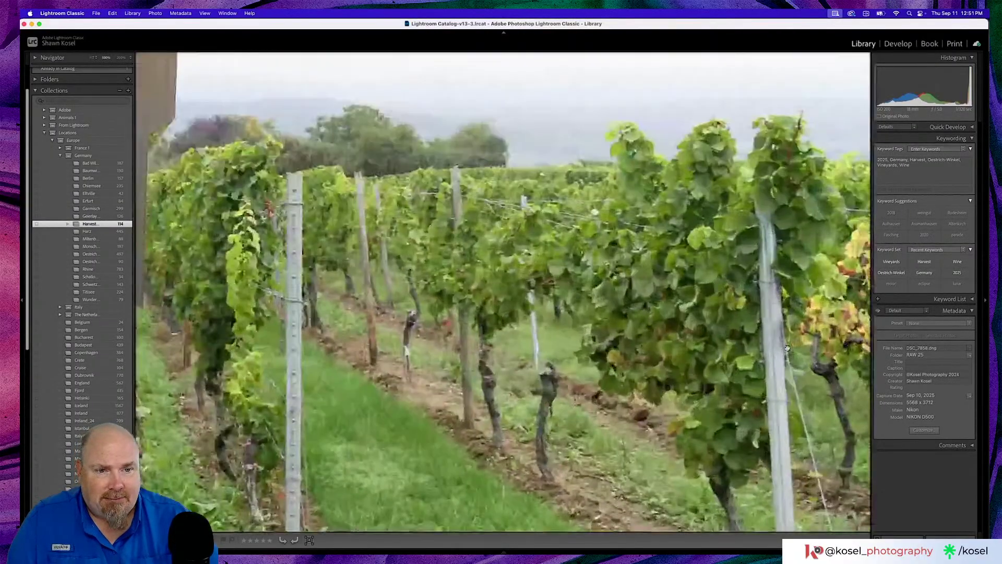
Move from DSC_7858 to the green Fendt tractor photo DSC_7855 and inspect the tractor at close zoom.
left_click(754, 345)
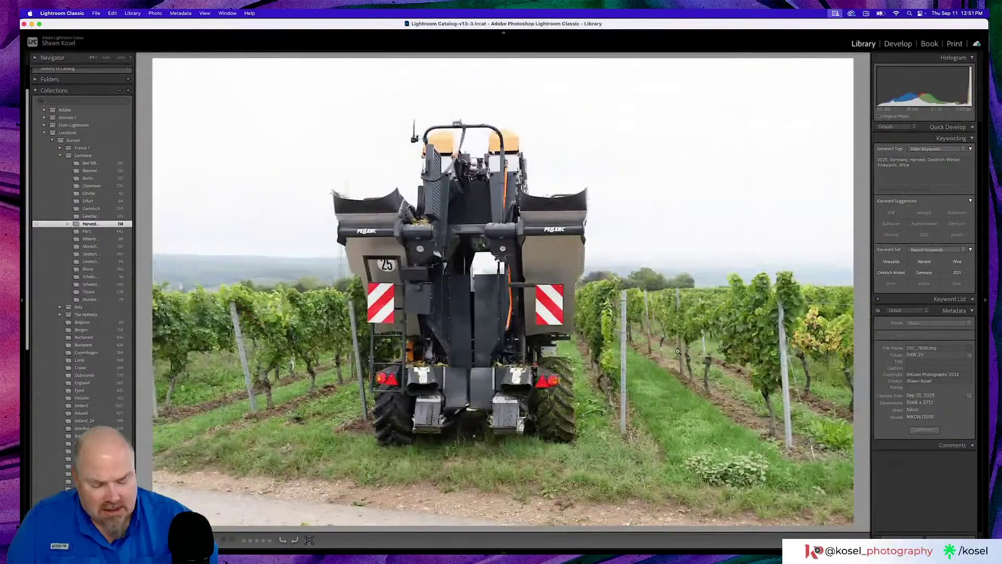
key("Right")
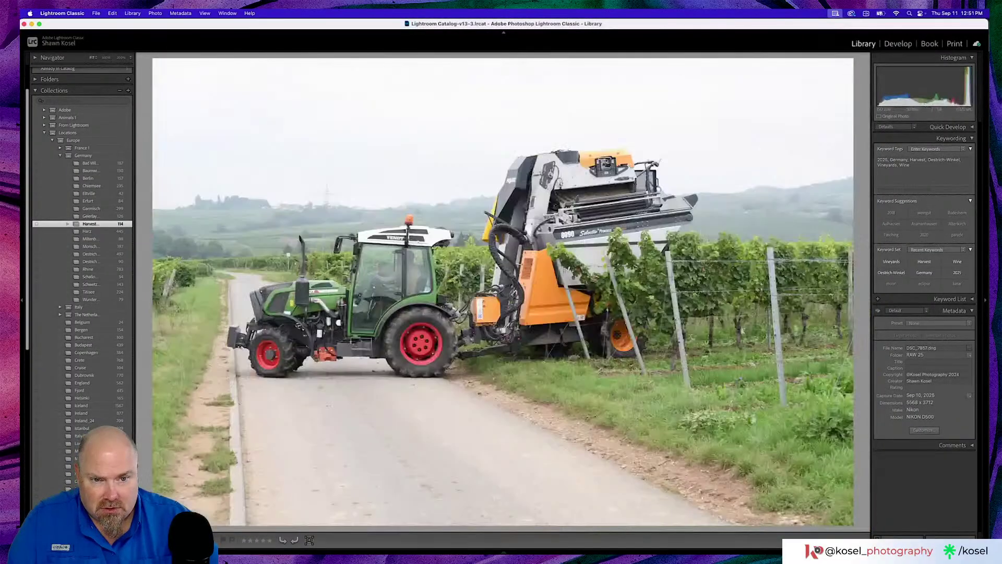
key("Right")
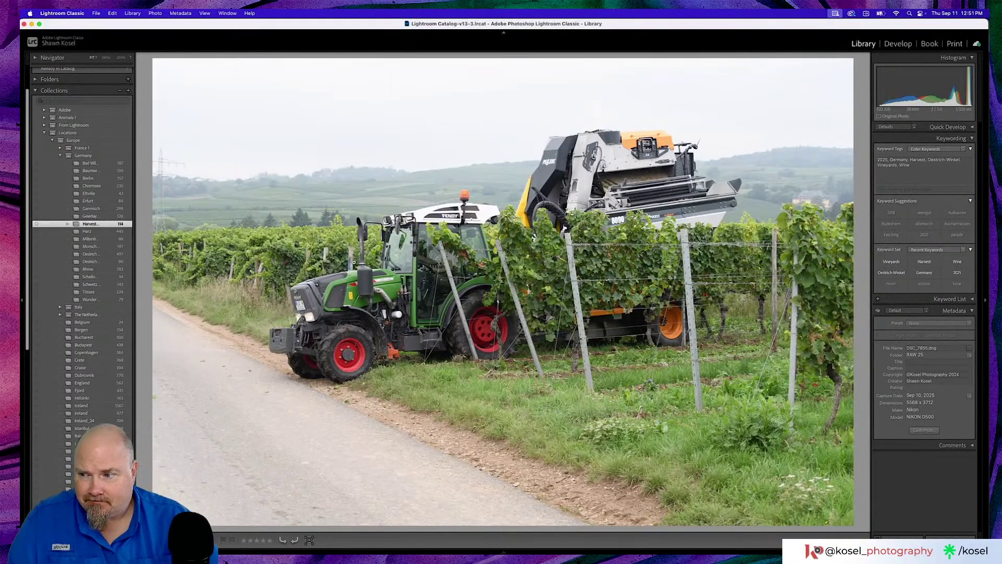
left_click(348, 256)
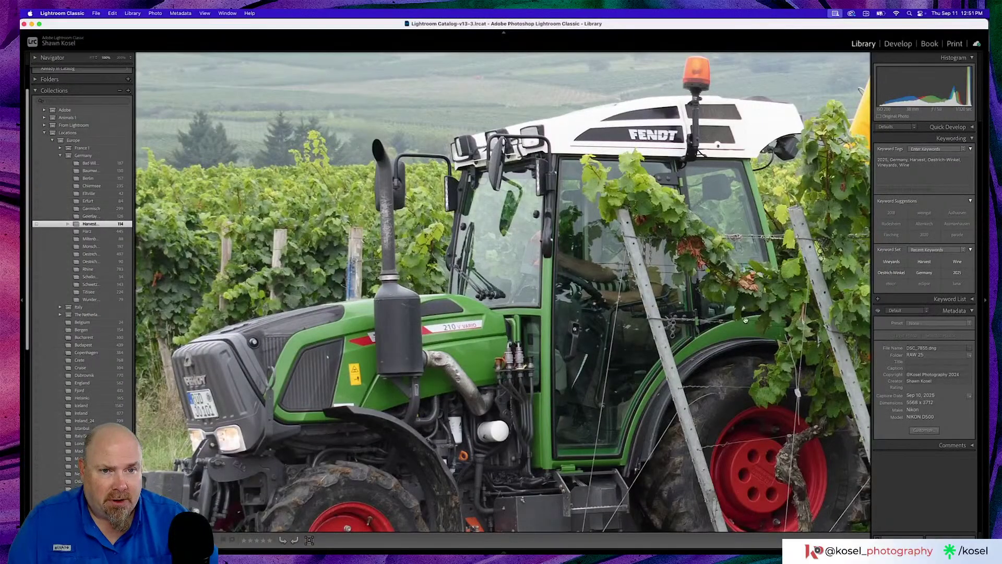
left_click(744, 321)
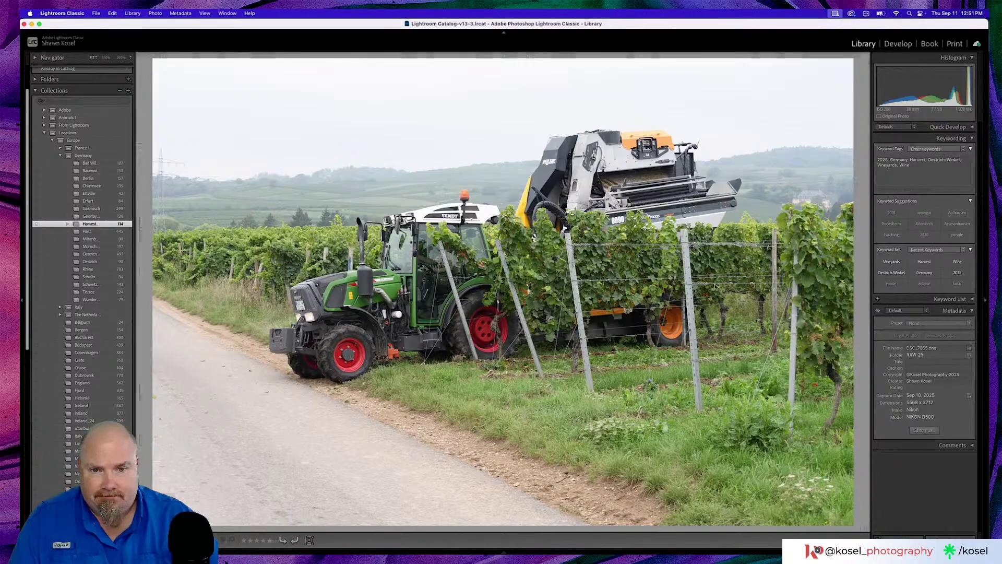
Open the dark vineyard photo DSC_7877 from the thumbnail grid and inspect the tractor behind the vines at close zoom.
key("g")
scroll(591, 297, "down", 1)
scroll(591, 297, "down", 5)
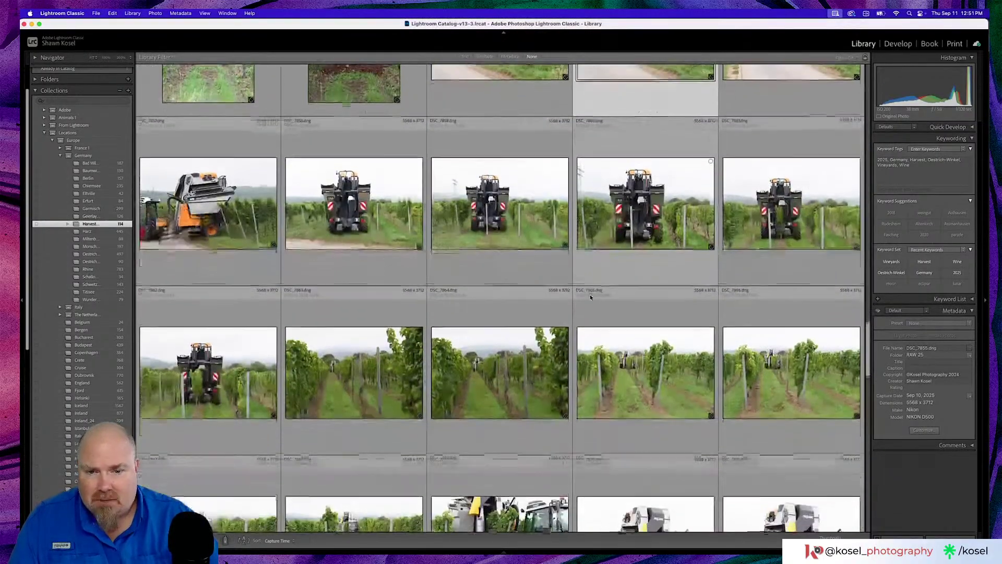
scroll(584, 298, "down", 4)
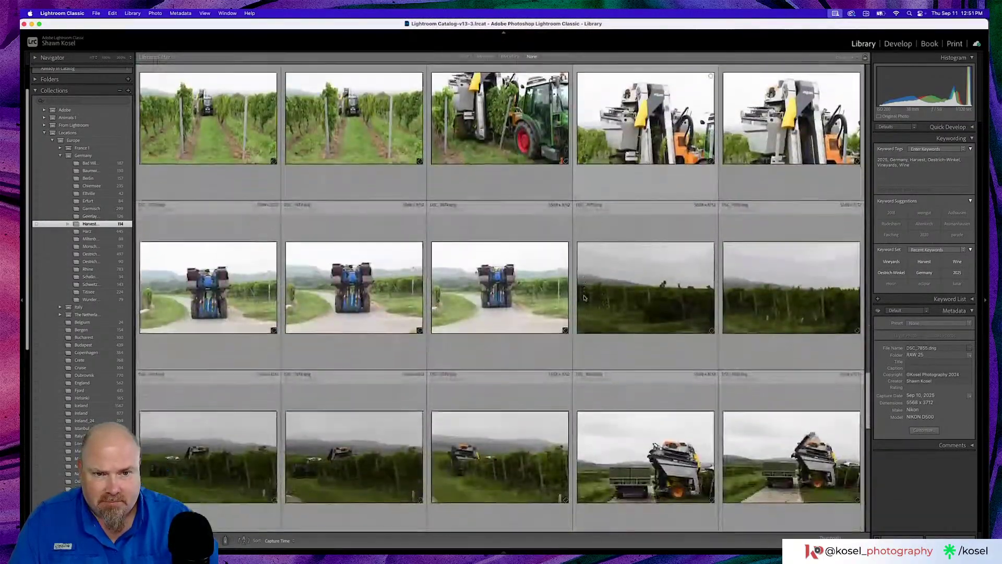
scroll(612, 275, "down", 1)
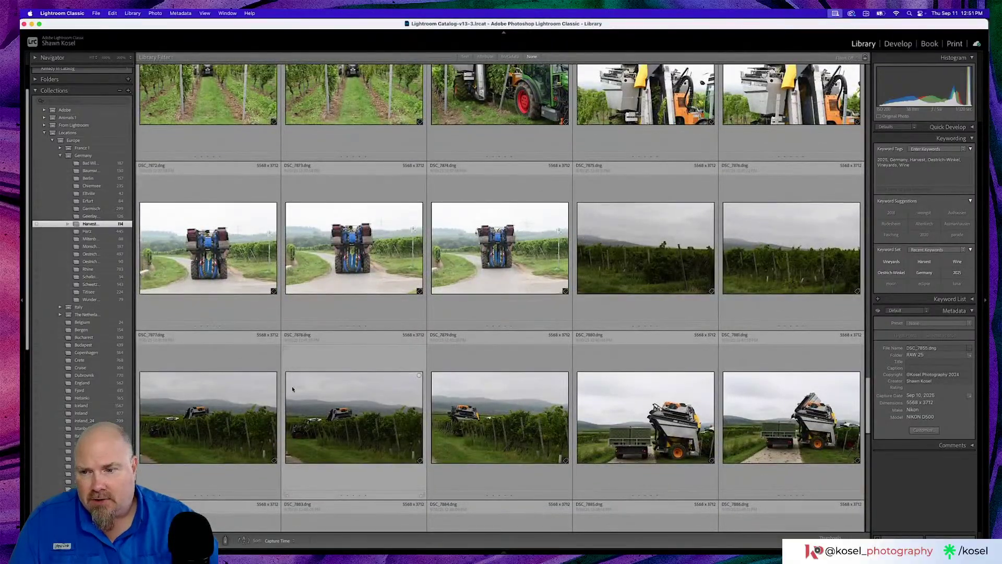
double_click(225, 421)
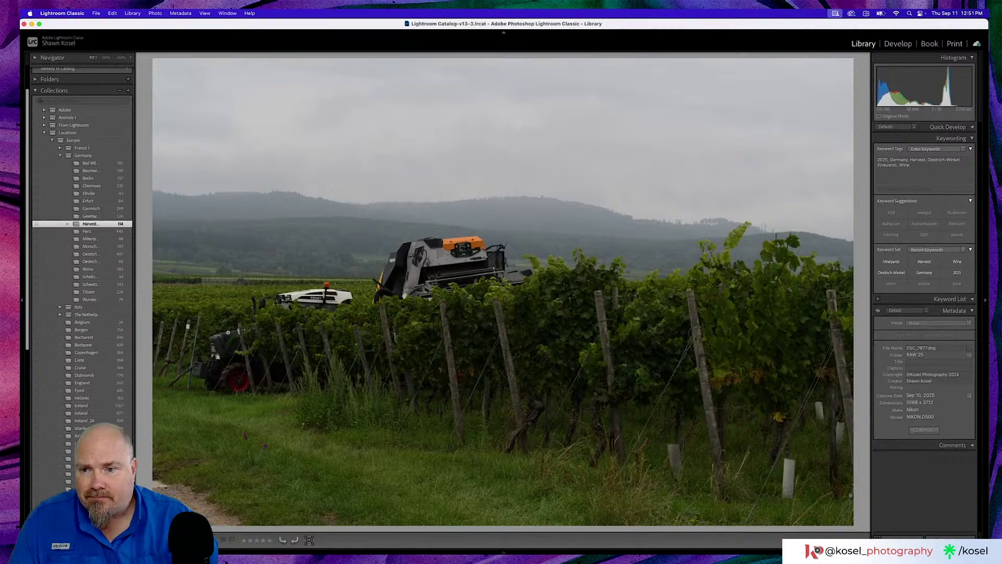
left_click(228, 332)
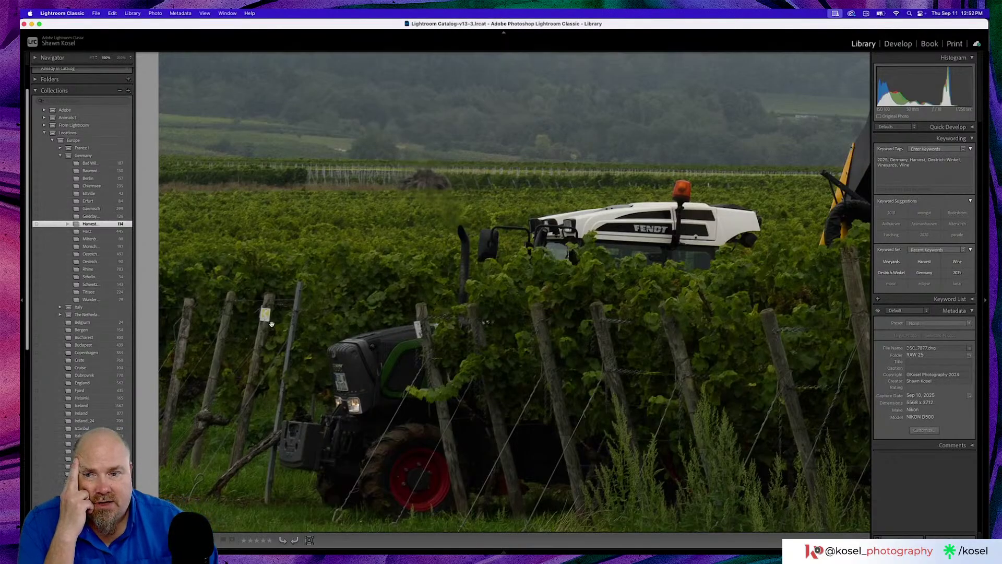
scroll(271, 323, "down", 3)
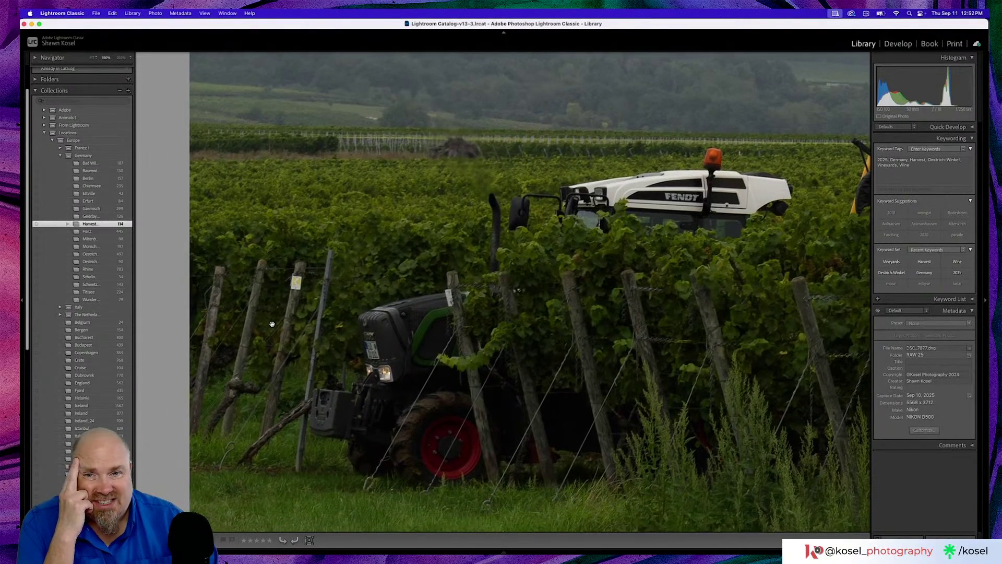
left_click(548, 329)
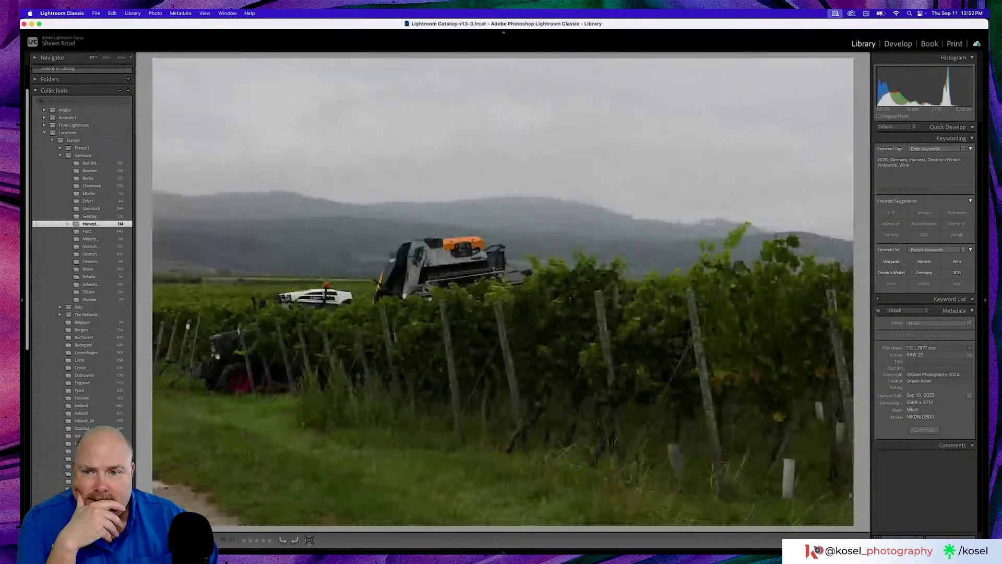
Advance through the harvester photos to DSC_7881 and inspect the machine's unloading chute and the green bins at close zoom.
key("Right")
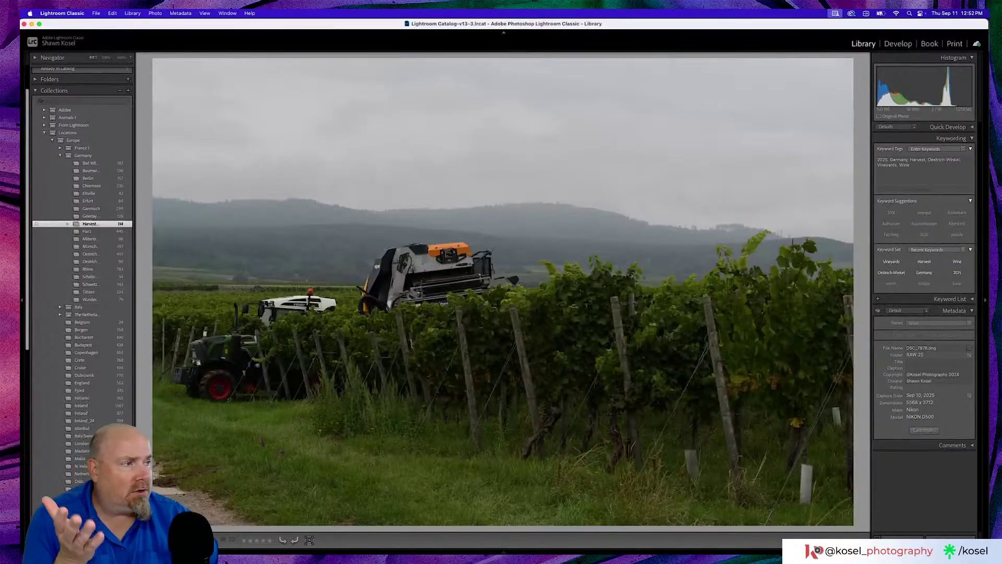
key("Right")
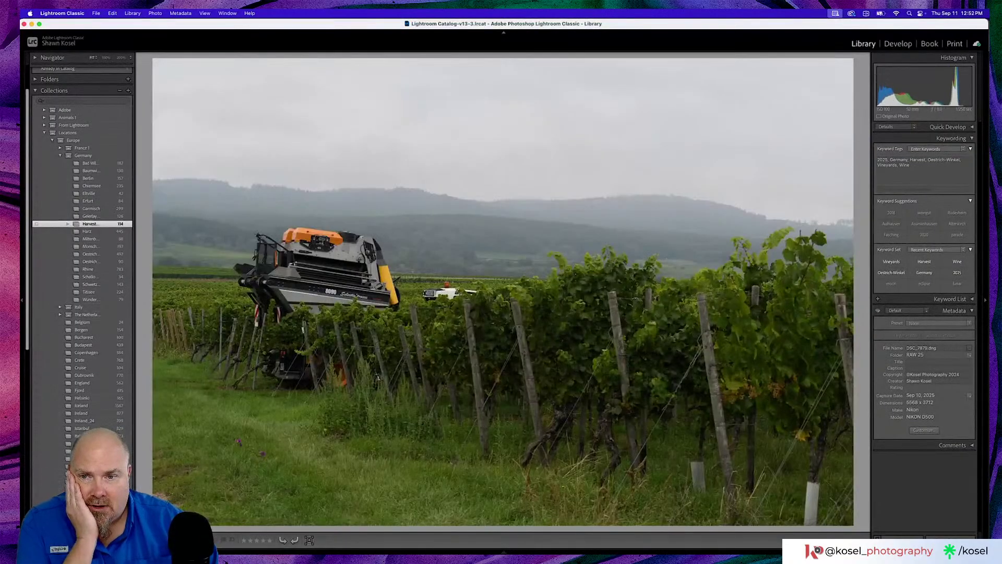
key("Right")
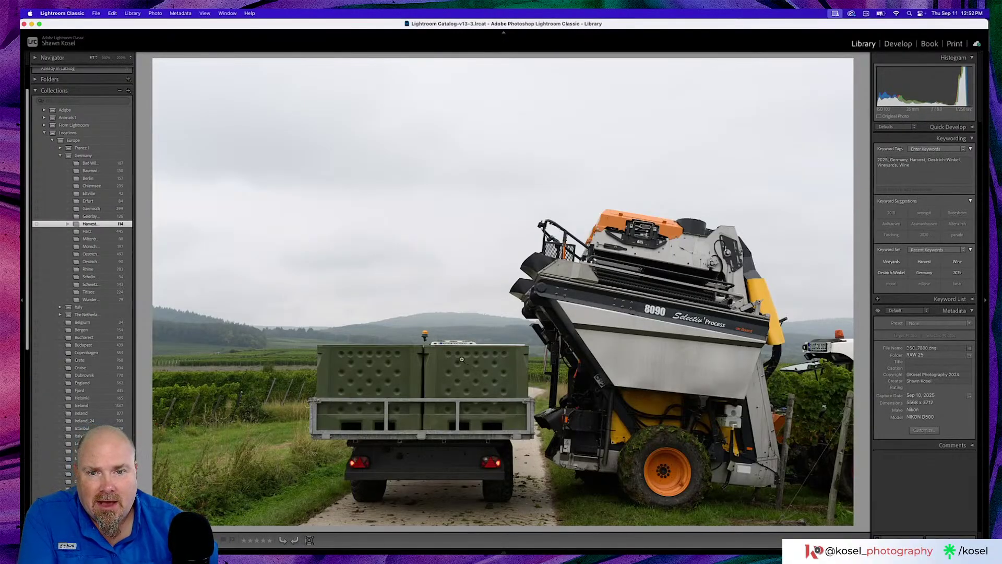
key("Right")
left_click(594, 214)
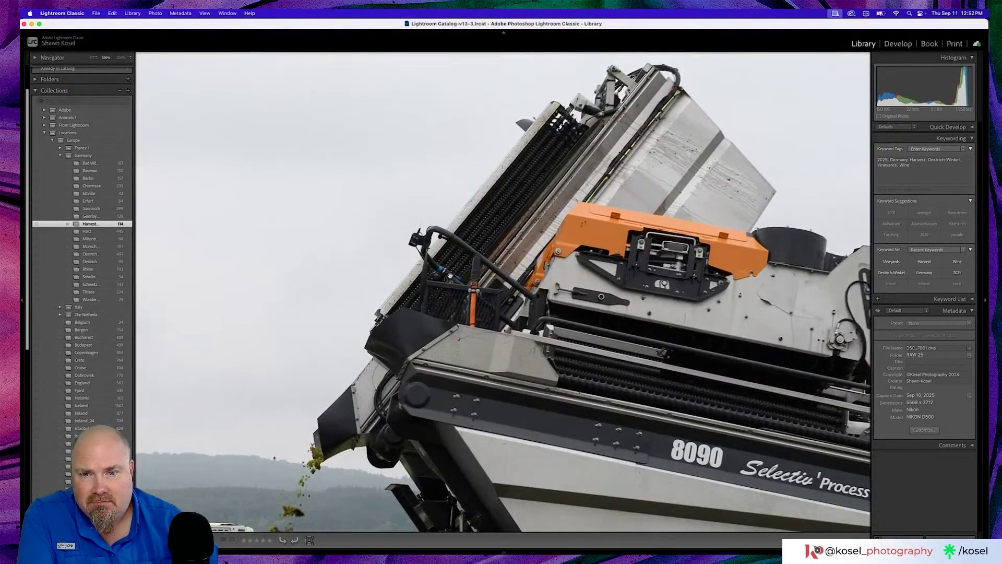
scroll(459, 273, "down", 5)
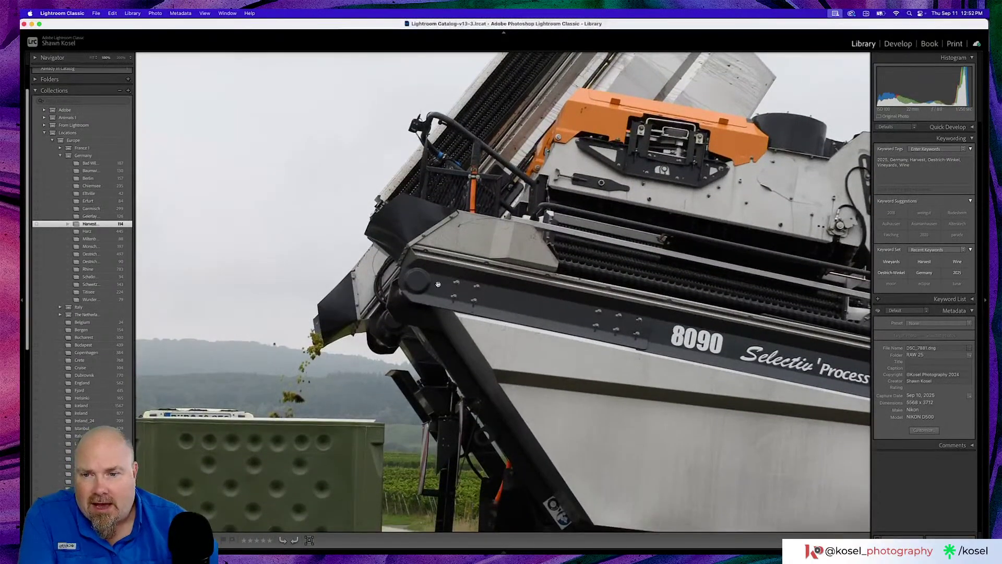
left_click(317, 347)
left_click(487, 284)
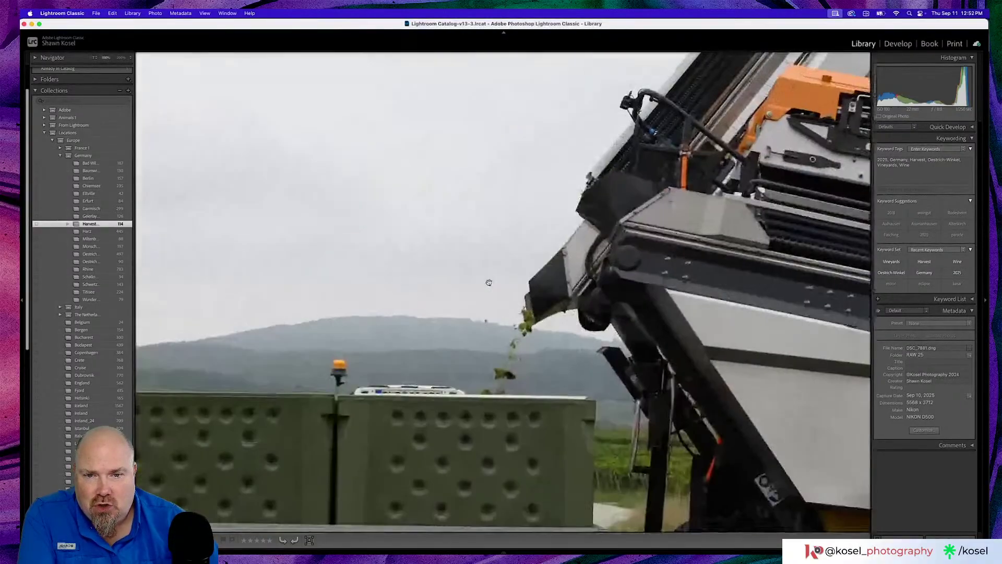
left_click(550, 307)
left_click(550, 295)
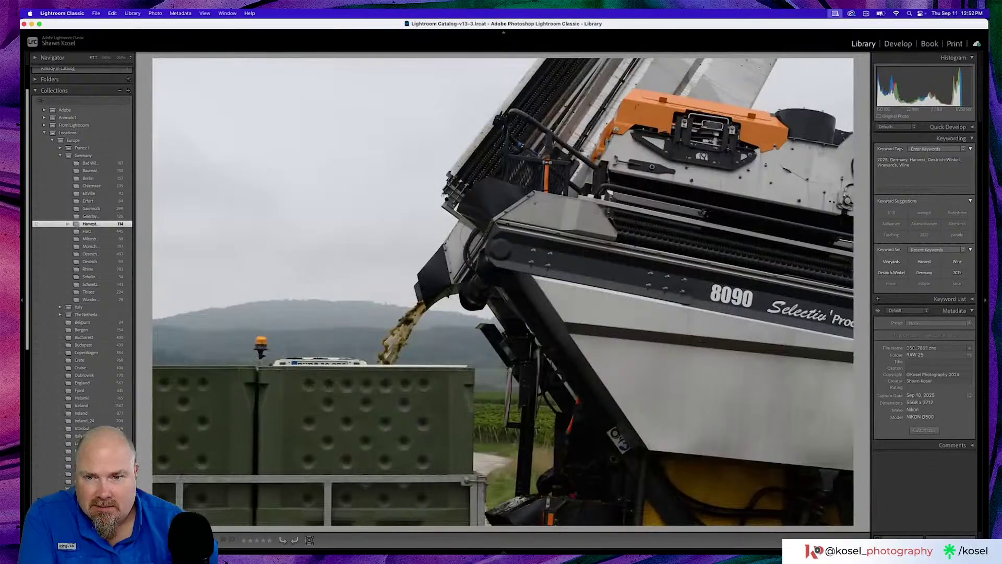
Inspect the stream of grapes pouring into the bins at close zoom in DSC_7882, DSC_7883 and DSC_7884.
left_click(365, 333)
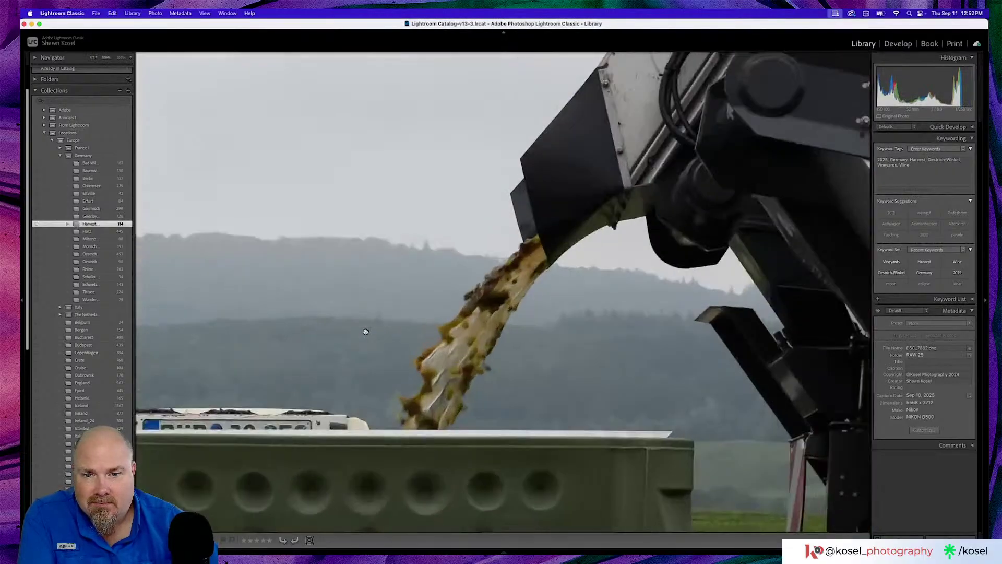
left_click(465, 361)
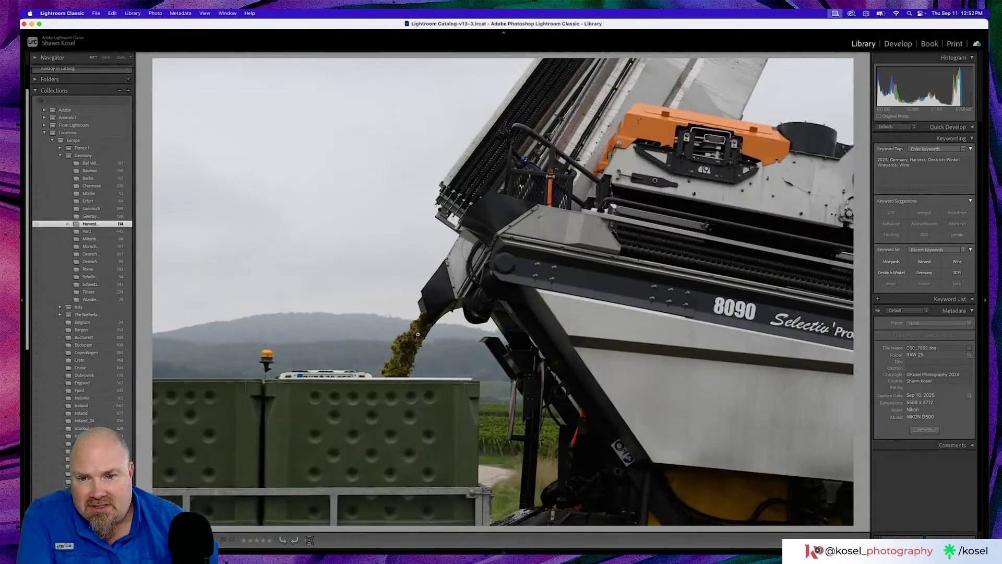
left_click(418, 334)
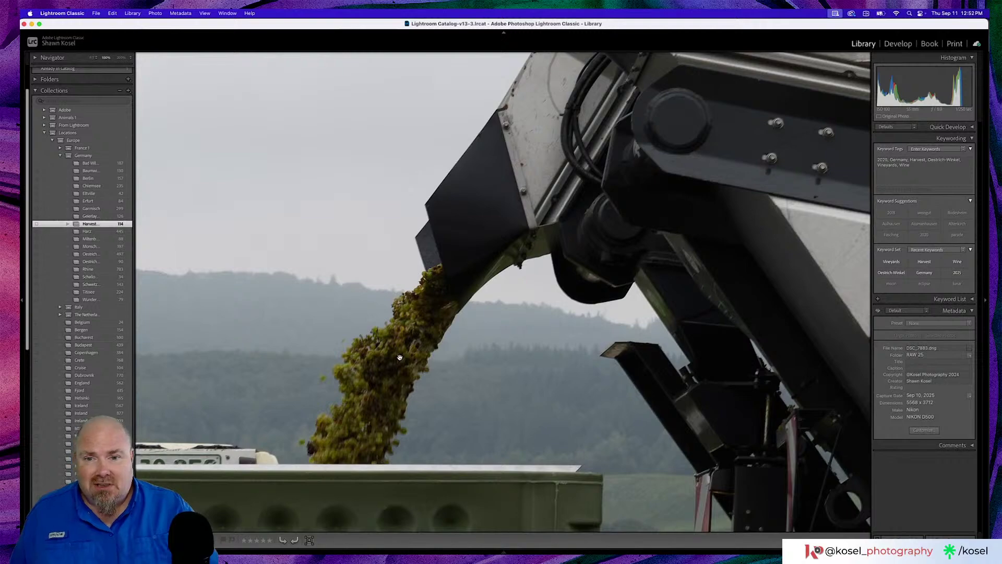
key("Right")
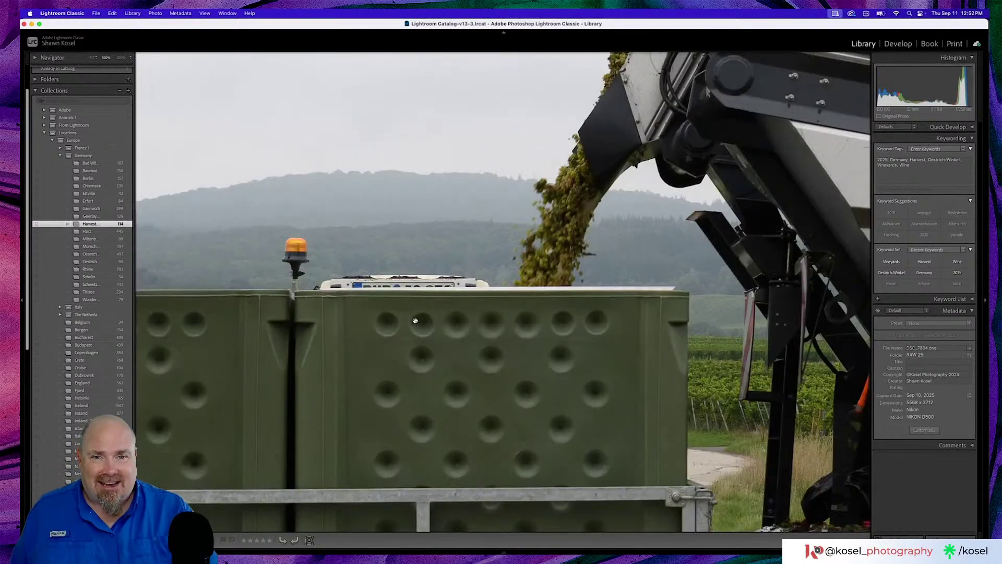
left_click(501, 266)
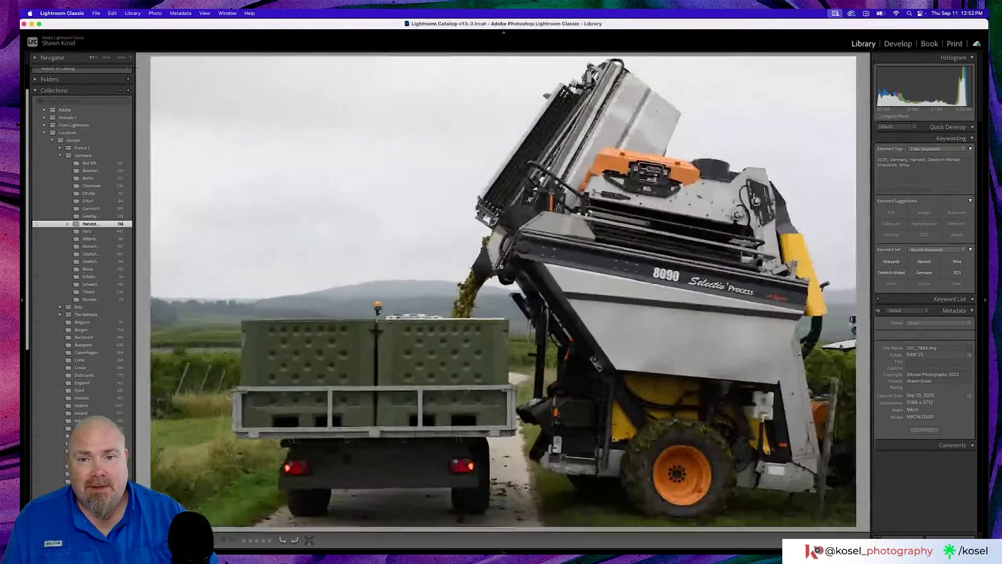
Go through the following unloading photos at full view, from DSC_7885 to DSC_7890.
key("Right")
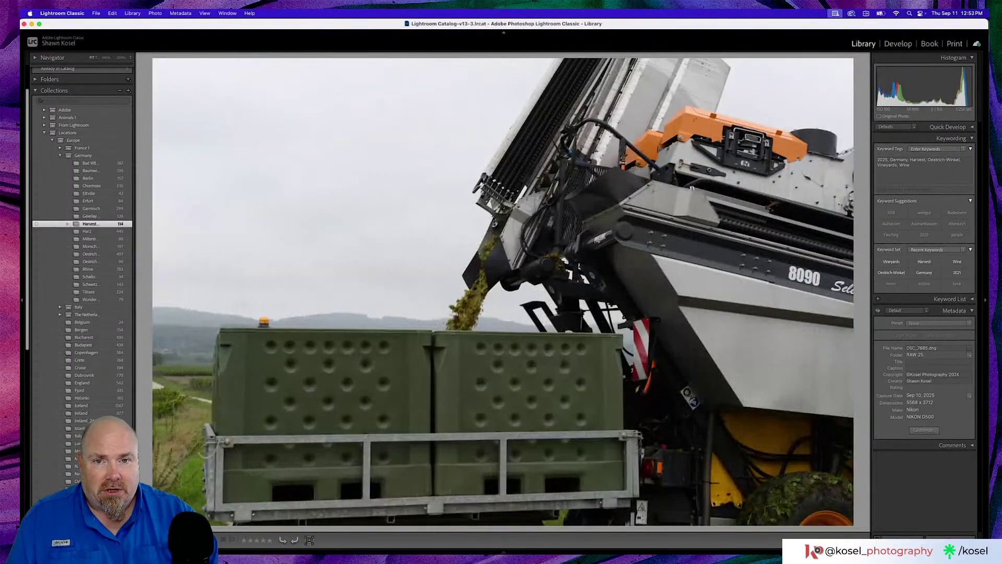
key("Right")
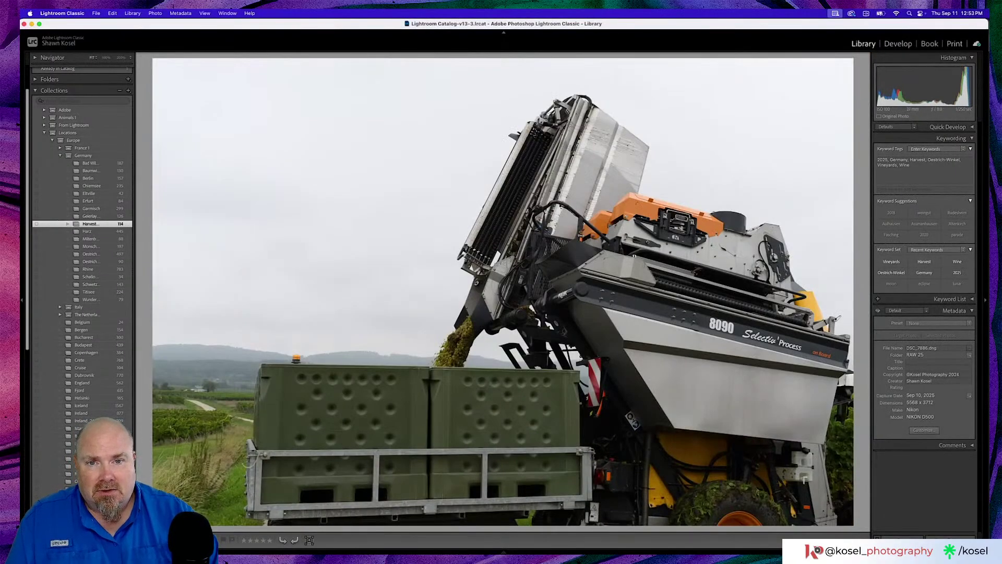
key("Right")
key("Right")
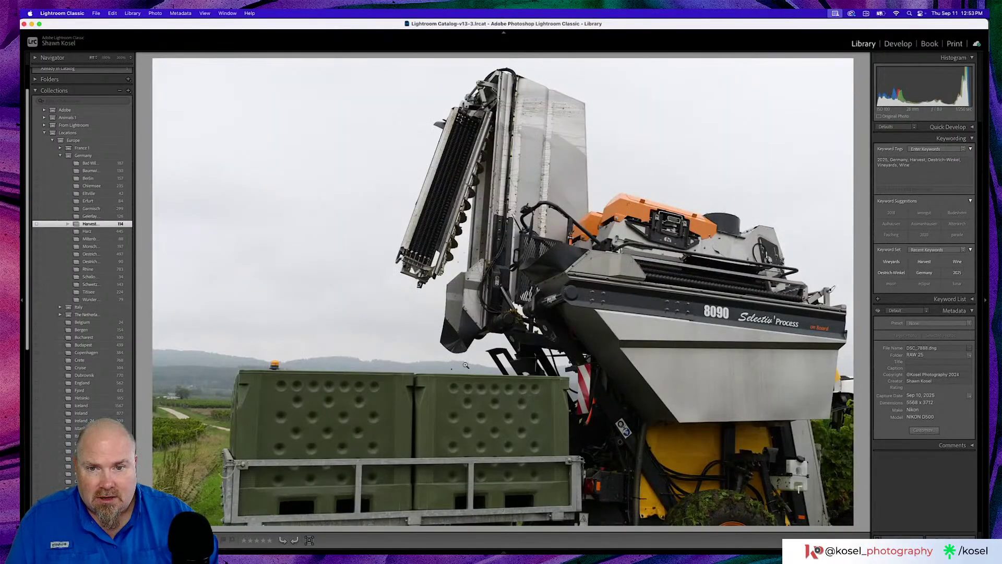
key("Right")
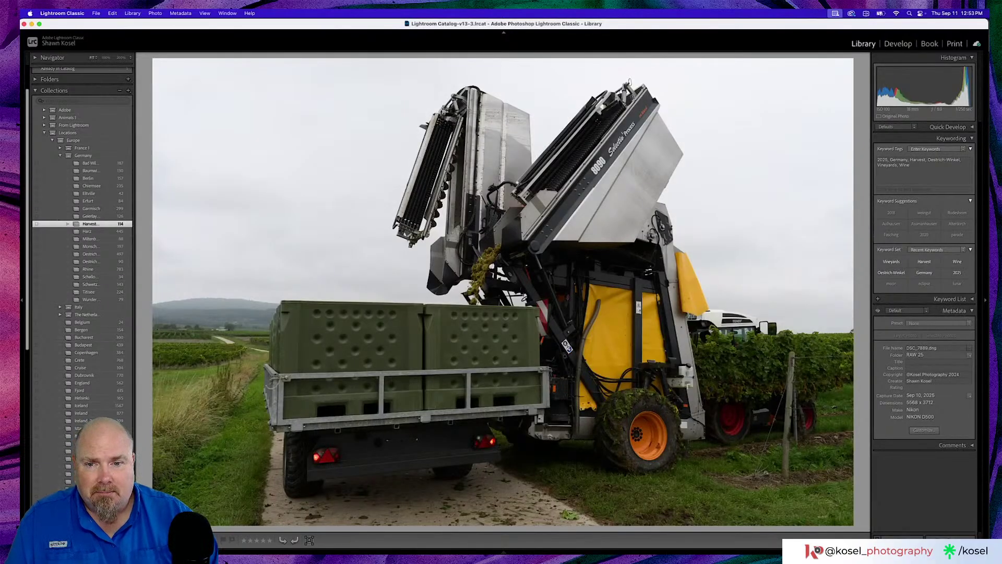
key("Right")
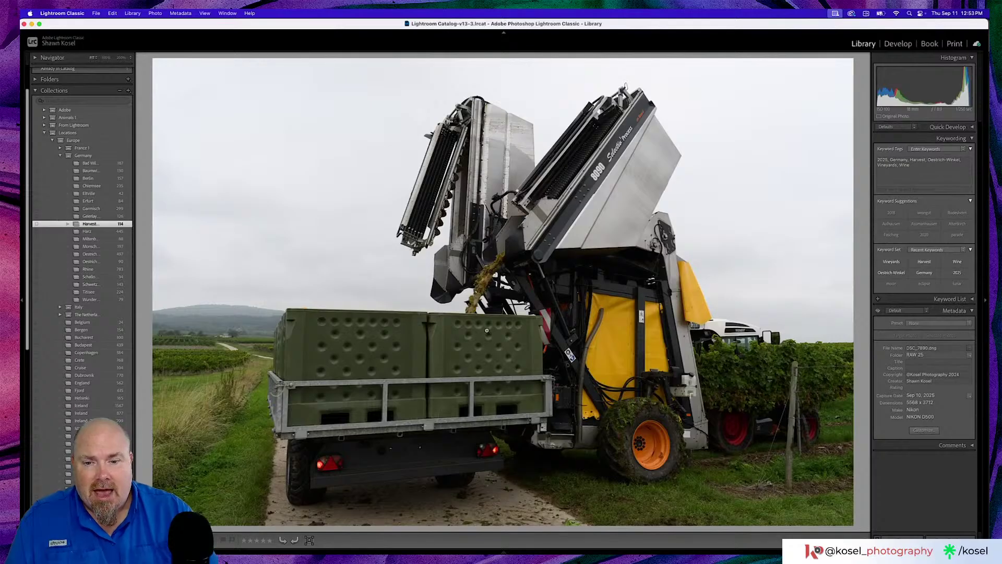
Examine the falling grapes and juice at close zoom in DSC_7890 and DSC_7891.
left_click(490, 296)
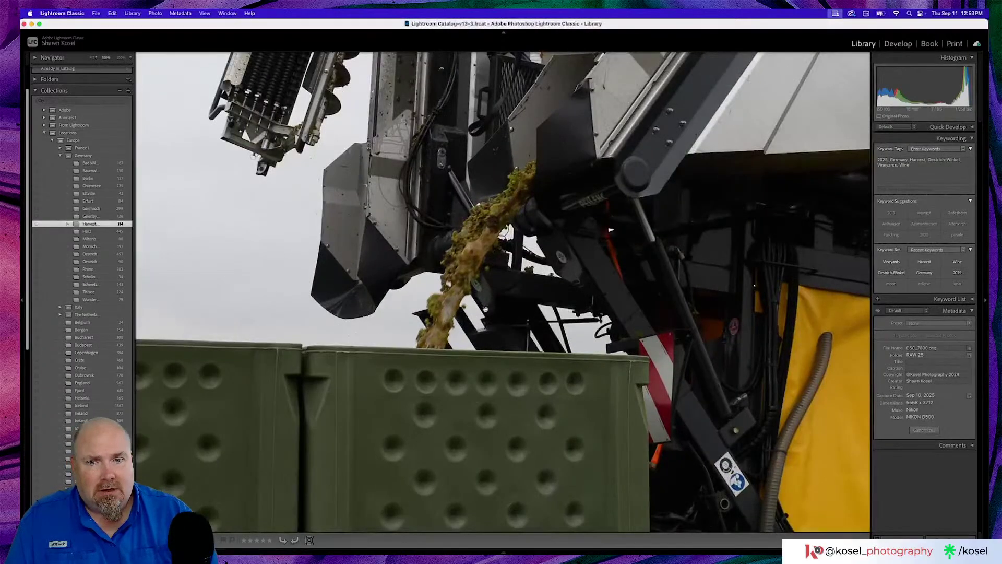
key("Right")
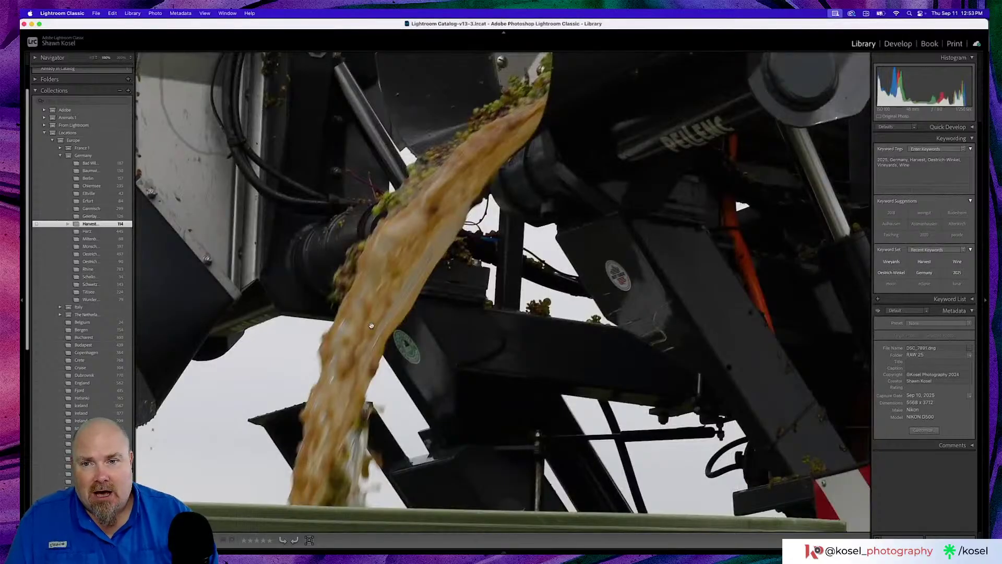
key("Right")
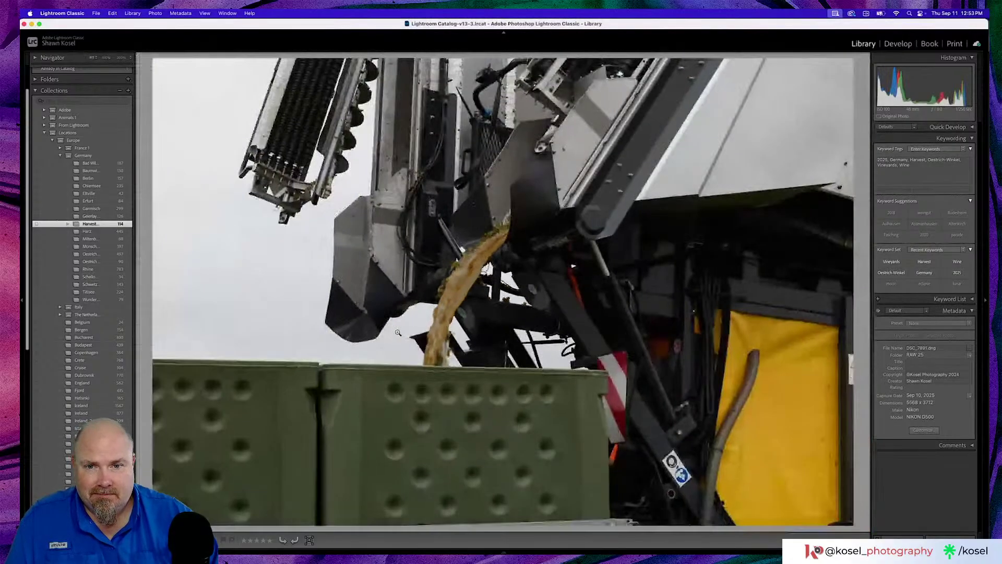
Advance to the unloading photo DSC_7895 and inspect the falling grapes at close zoom.
key("Right")
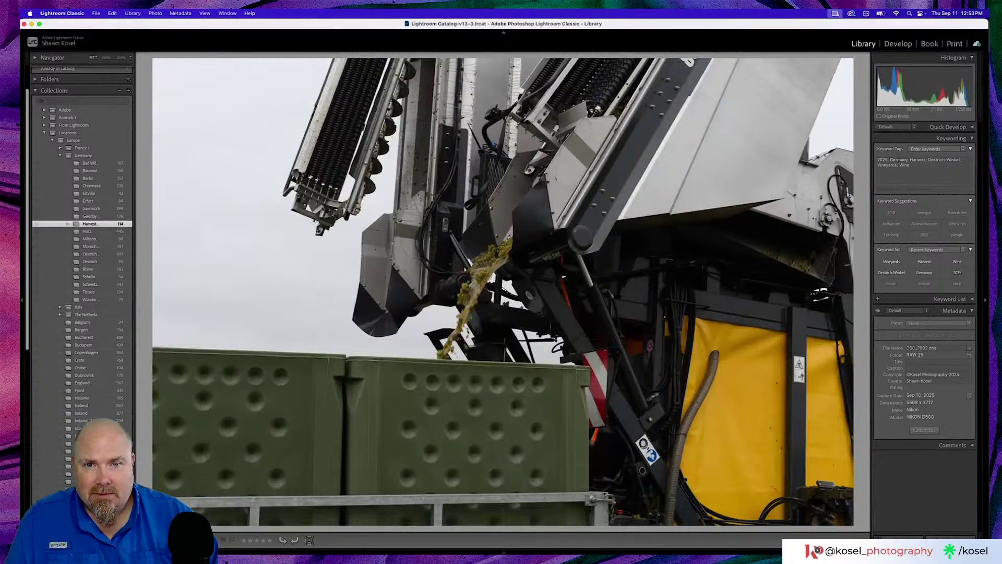
key("Right")
key("Right")
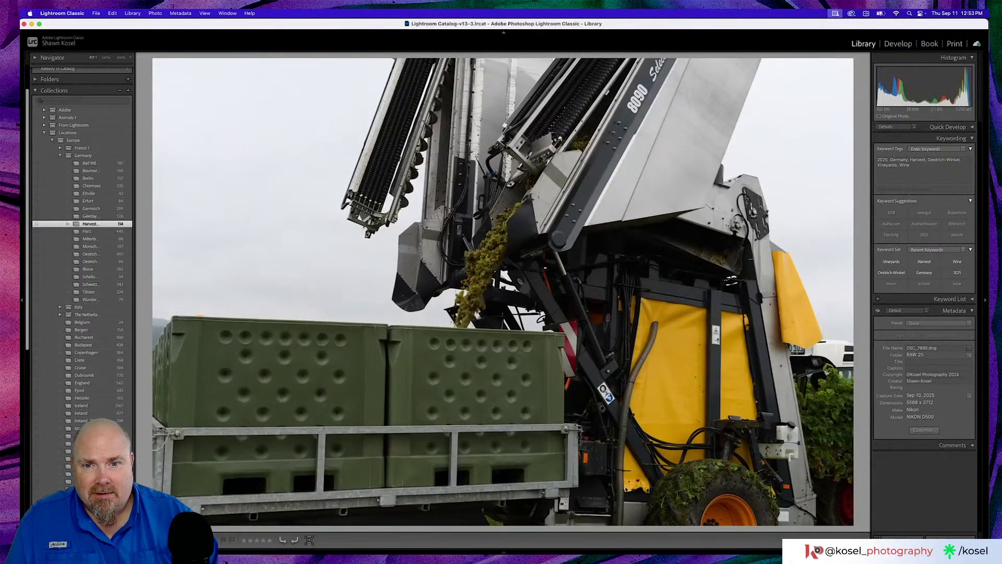
left_click(474, 246)
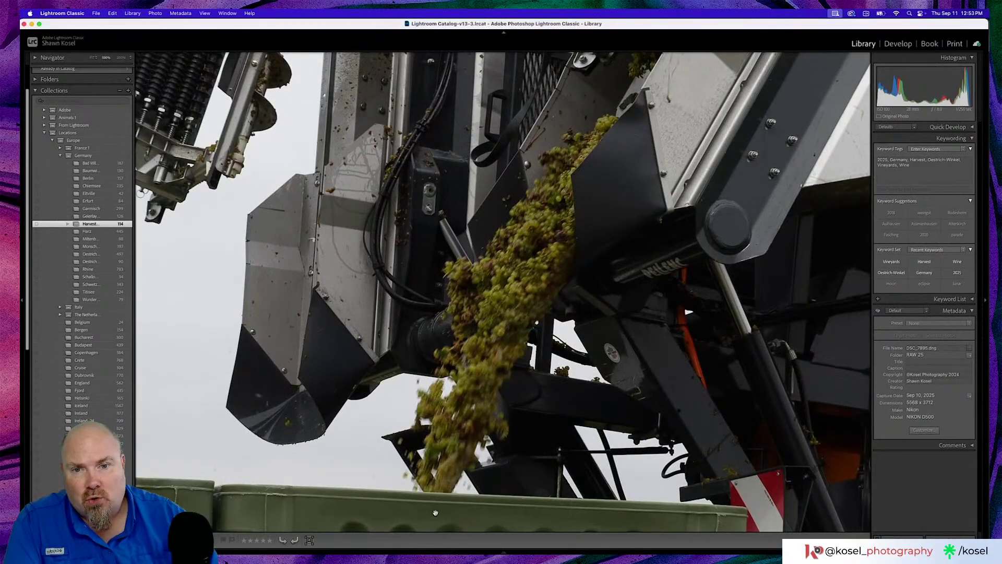
Inspect the falling grapes in the unloading photos from DSC_7896 to DSC_7898 at close zoom.
key("Right")
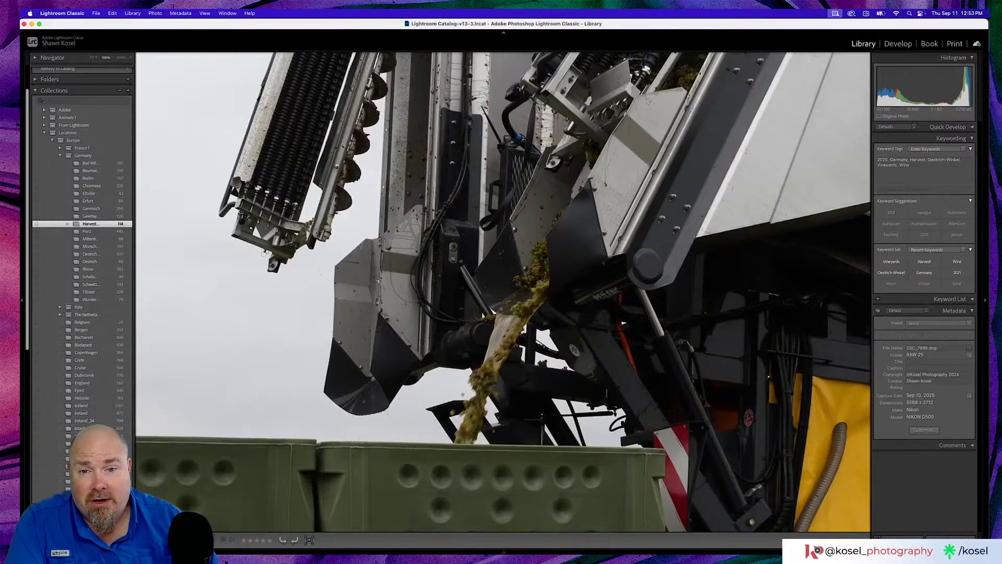
key("Right")
key("Right")
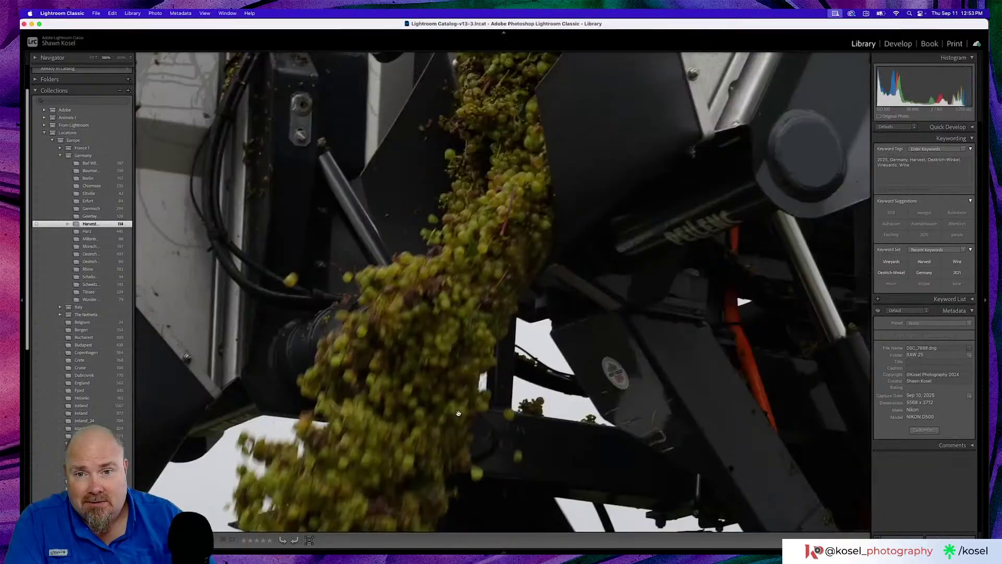
key("Right")
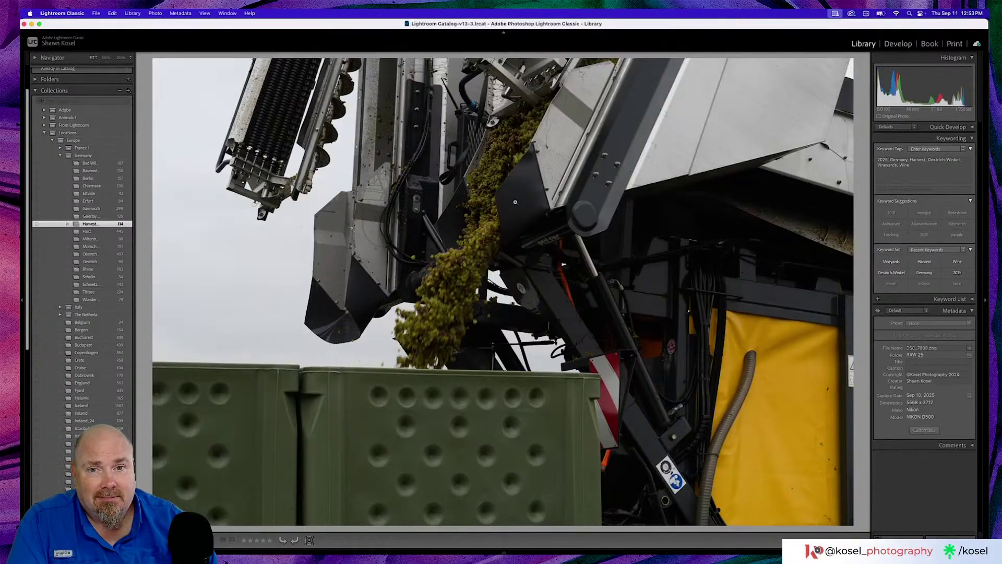
Go through the remaining unloading photos at full view, from DSC_7899 to DSC_7905.
key("Right")
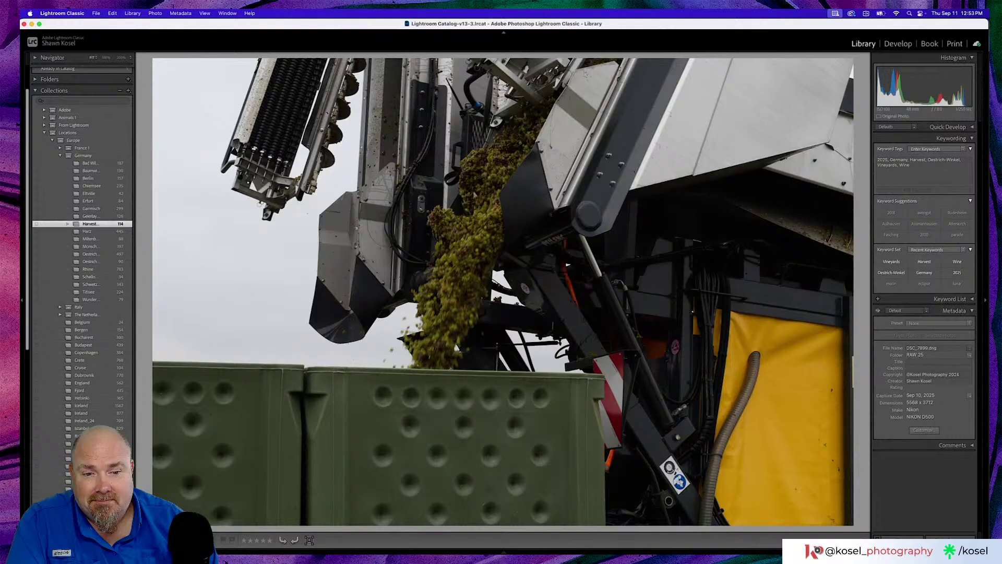
key("Right")
key("Right")
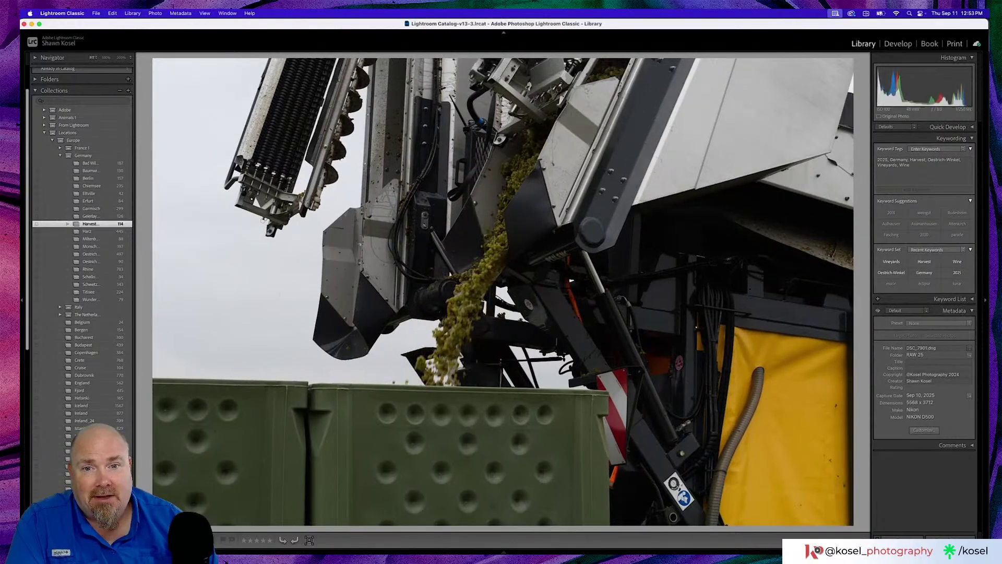
key("Right")
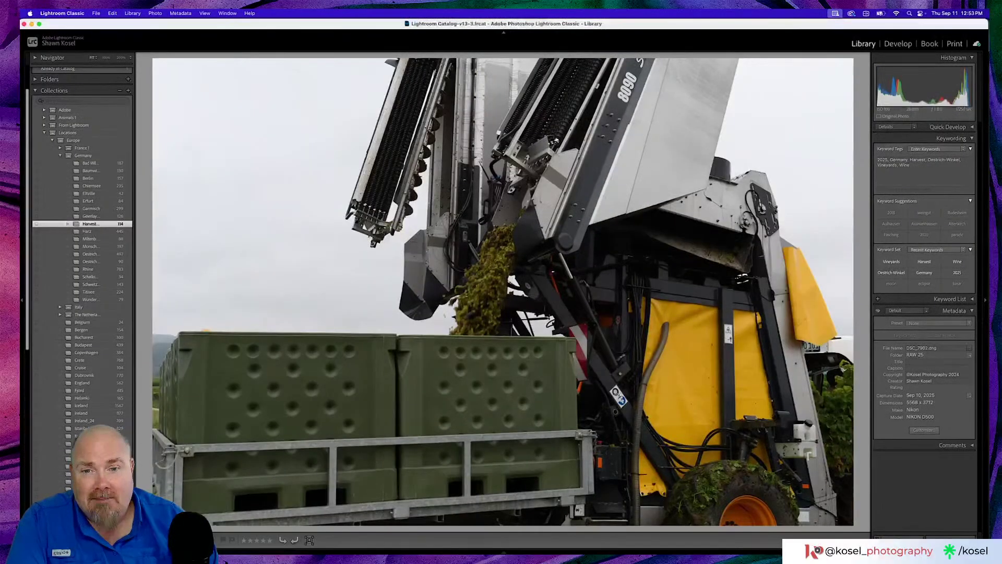
key("Right")
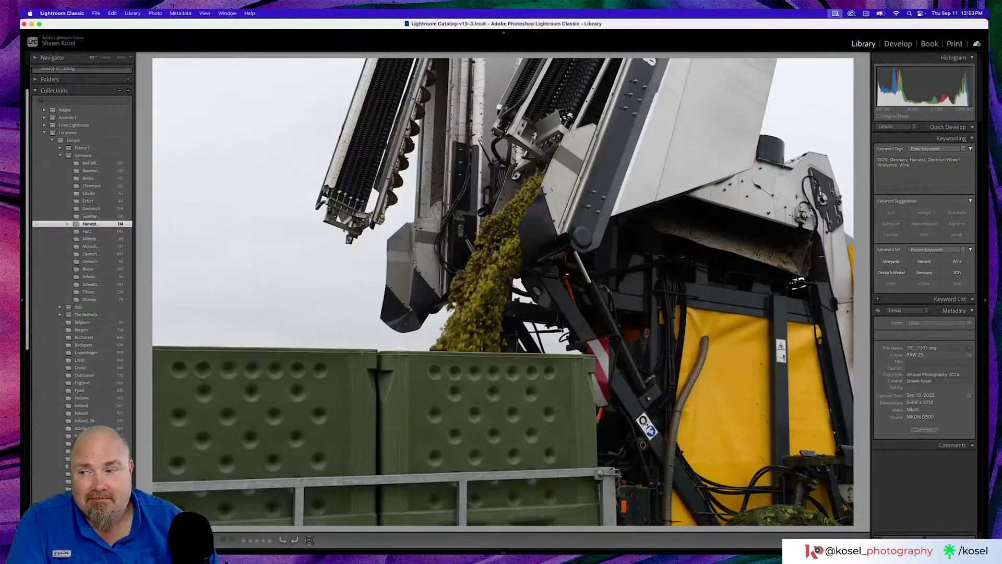
key("Right")
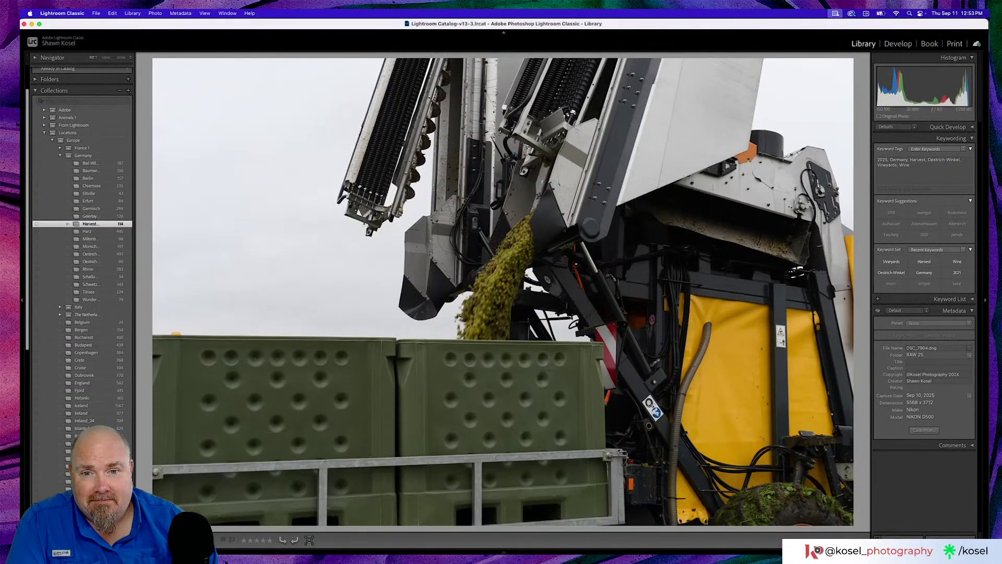
key("Right")
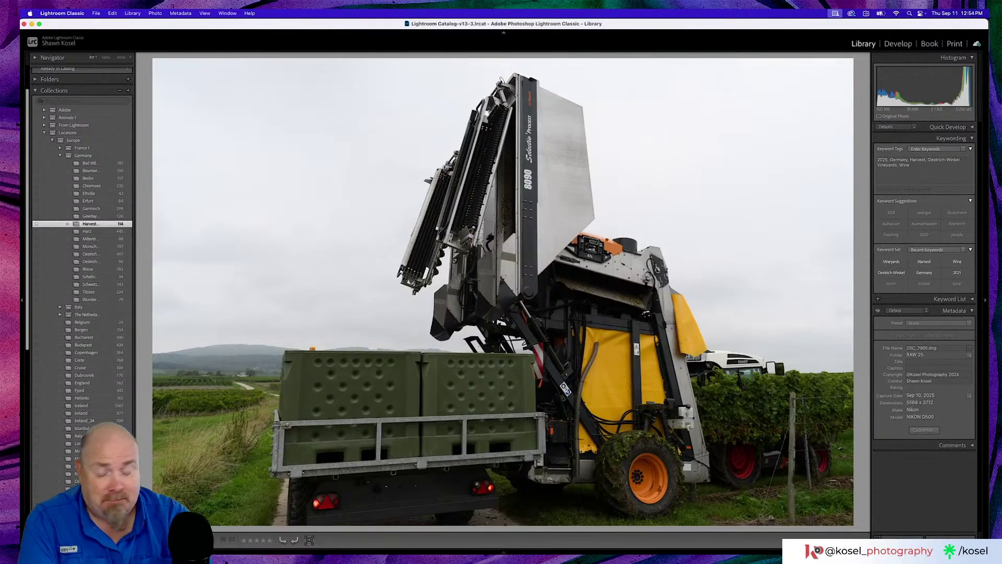
Return to the thumbnail grid and browse the collection's earlier grape, vineyard and red harvester photos.
key("g")
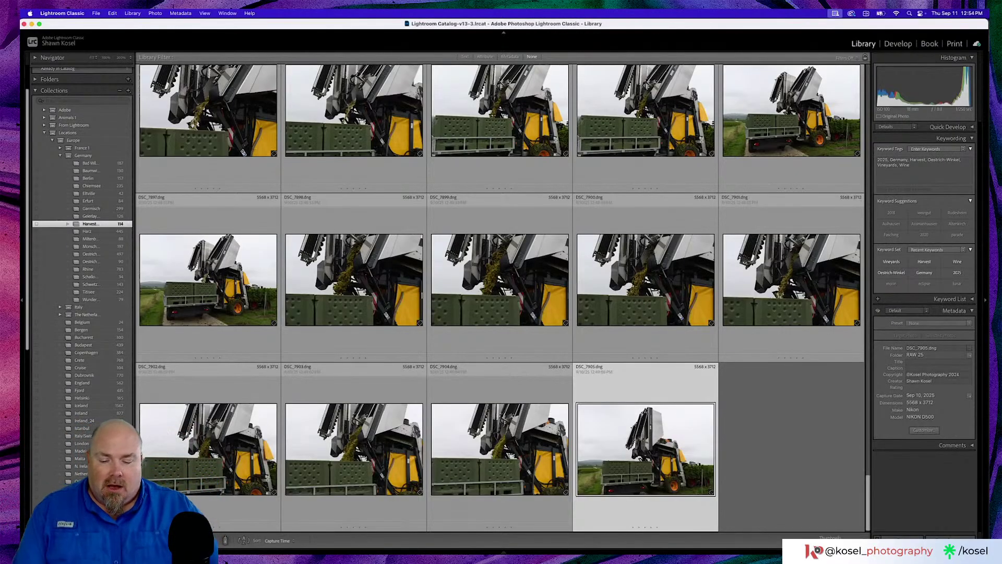
scroll(497, 178, "up", 5)
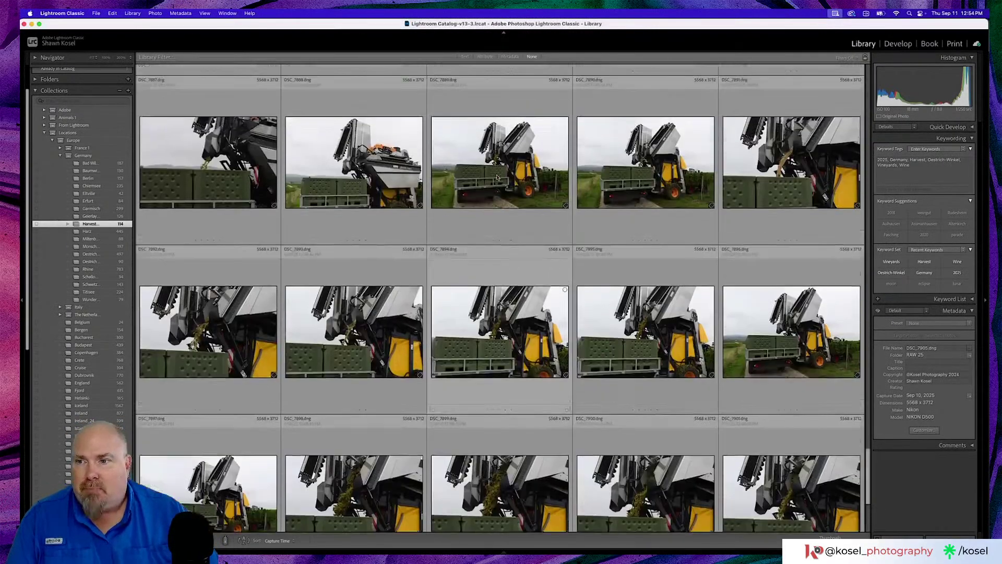
scroll(497, 177, "up", 15)
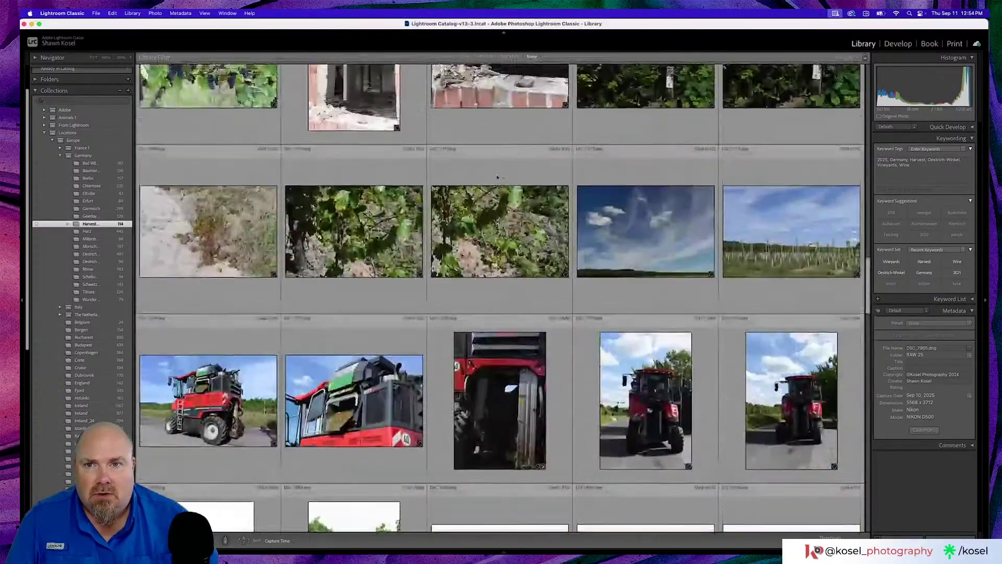
scroll(497, 177, "up", 10)
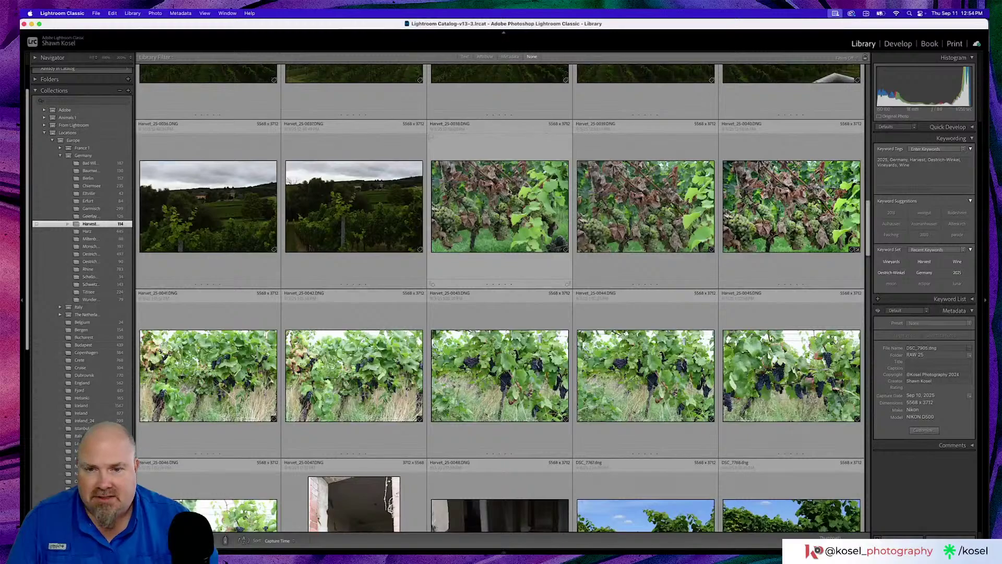
scroll(509, 192, "down", 3)
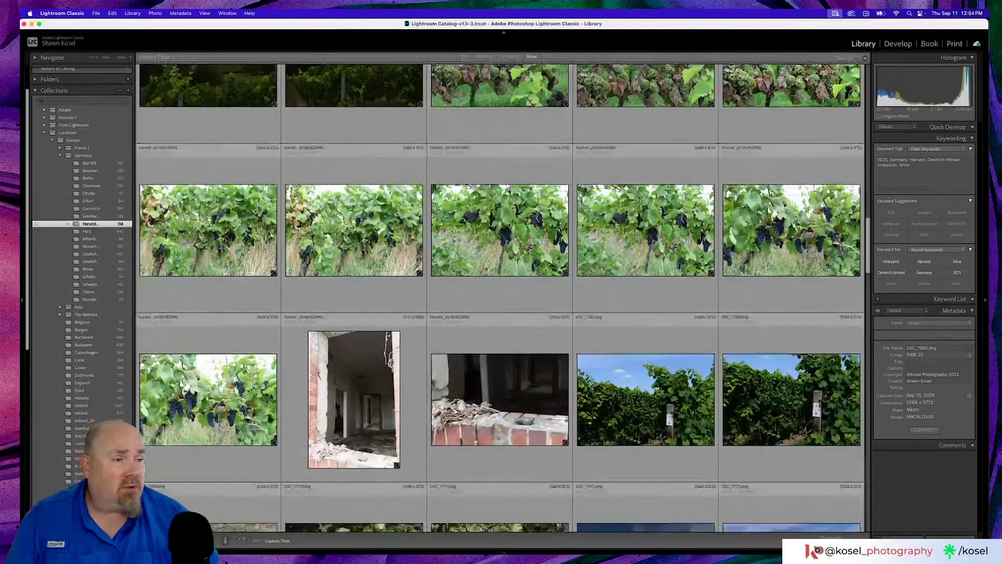
scroll(509, 191, "down", 6)
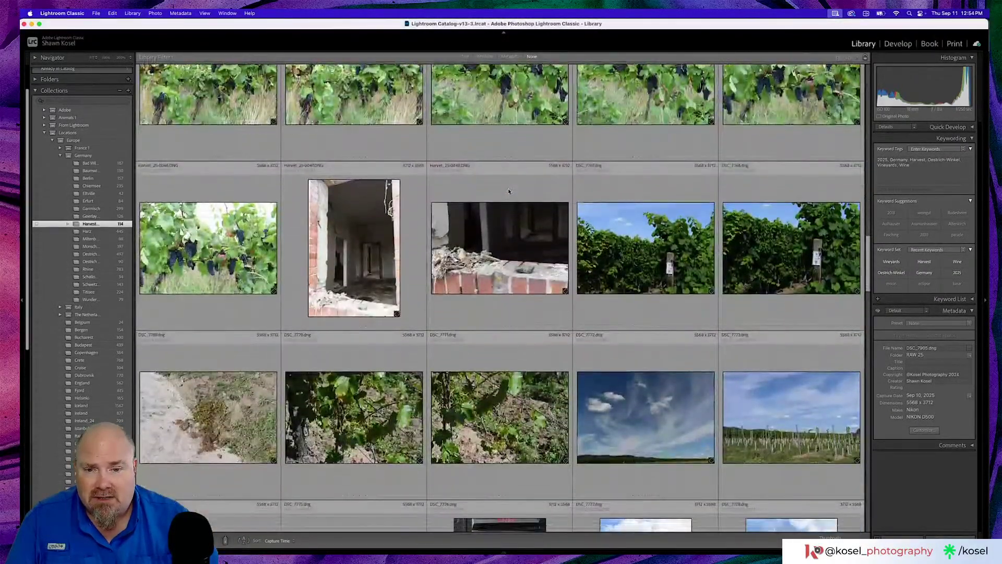
scroll(509, 191, "down", 3)
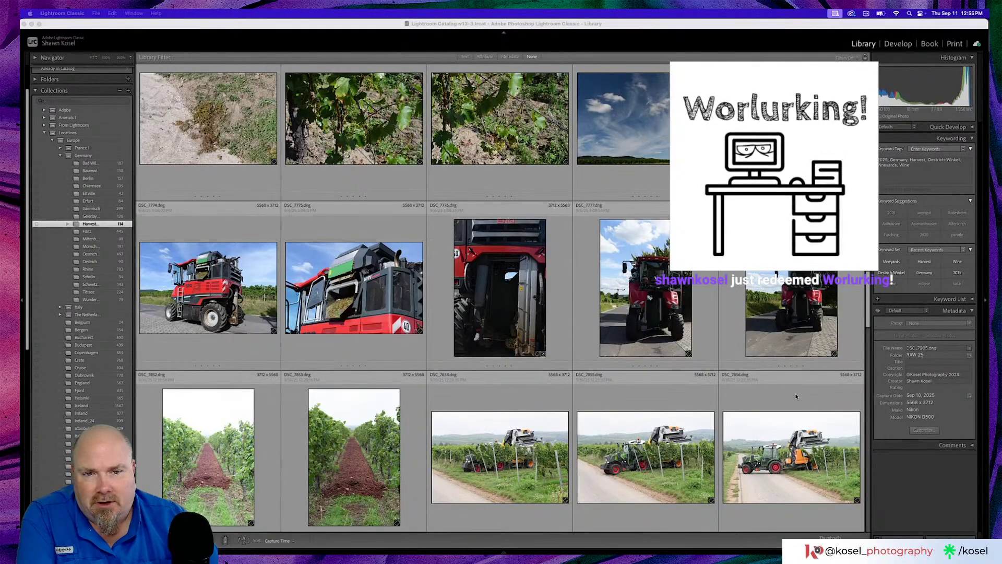
scroll(468, 286, "up", 3)
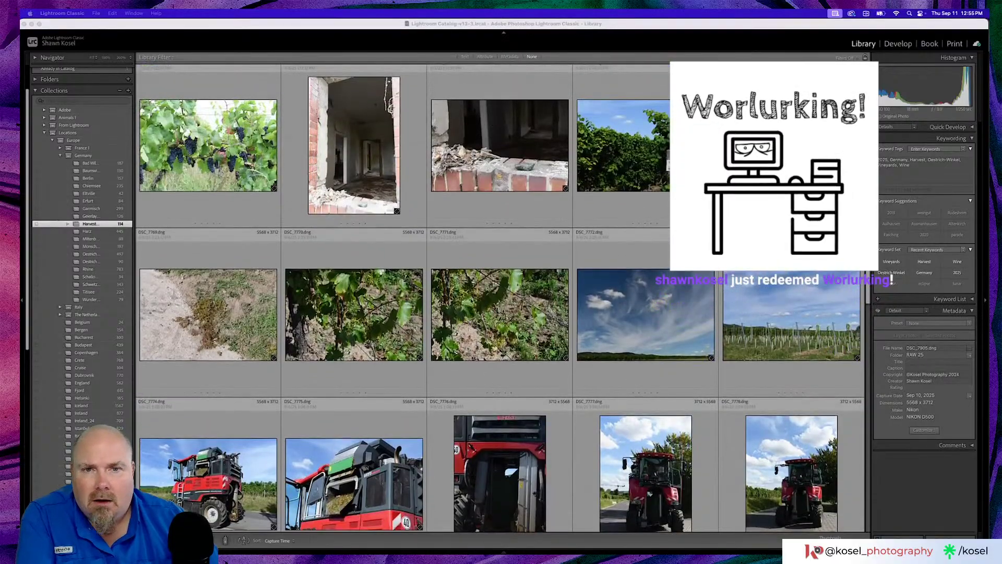
Open the vineyard photo DSC_7768 with the sign on the wooden post for developing and lower Highlights to -54.
double_click(611, 178)
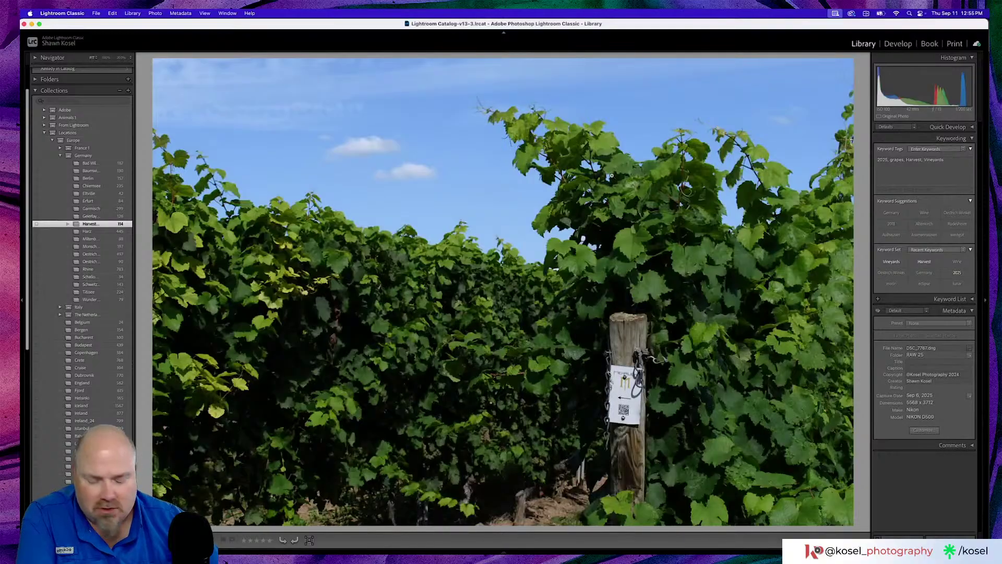
key("Right")
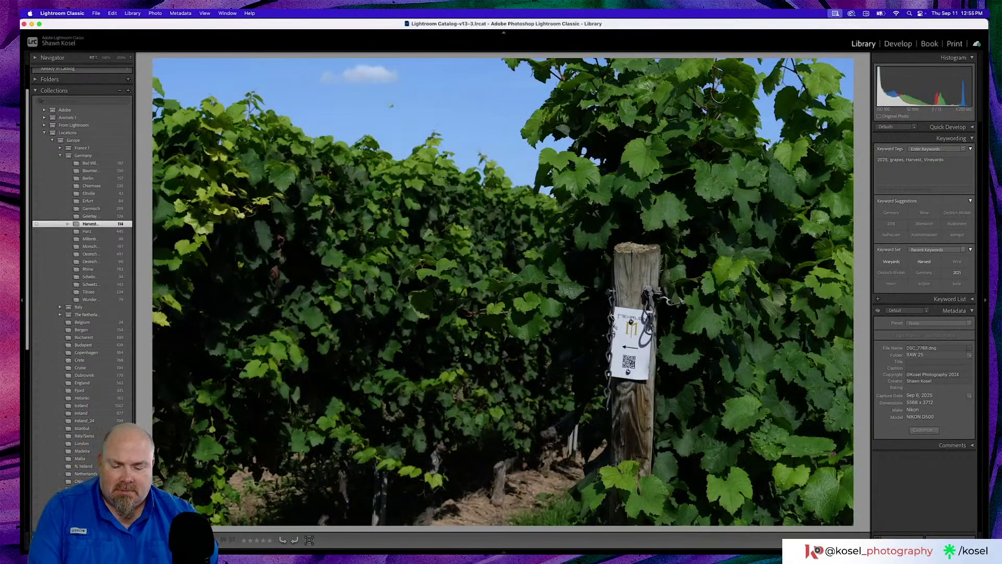
key("d")
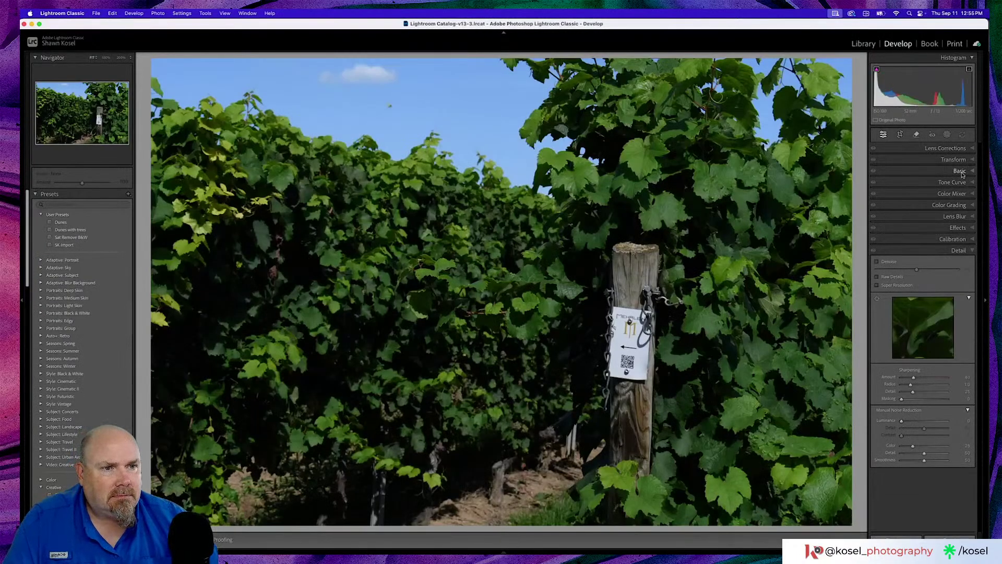
left_click(958, 172)
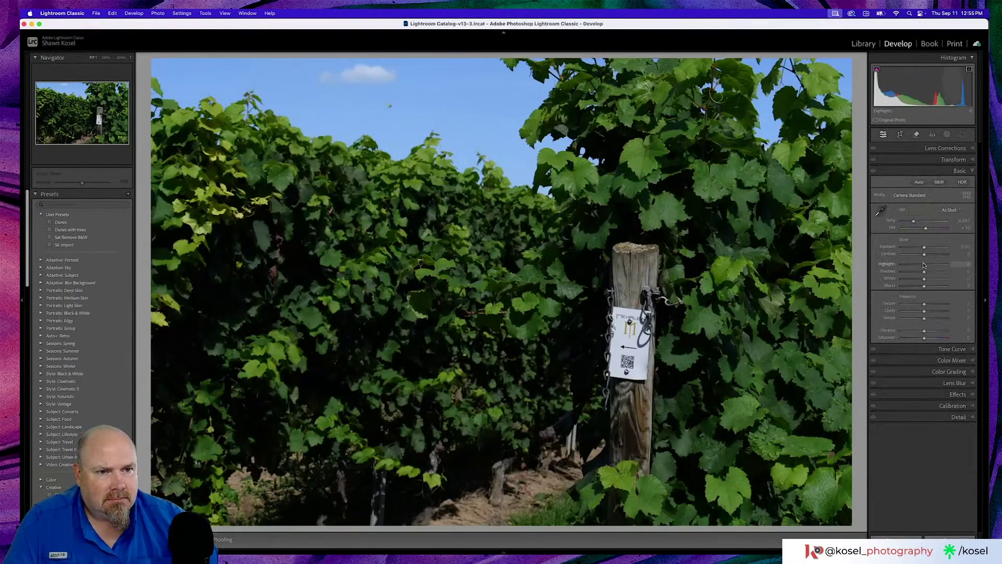
left_click_drag(922, 265, 912, 267)
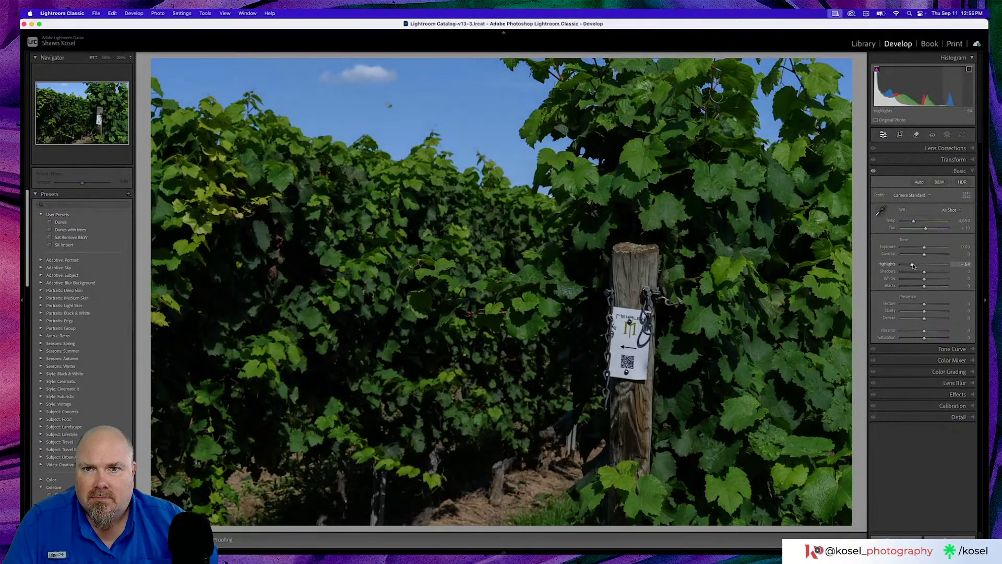
Examine the small speck in the sky above the vines at close zoom, ending in full view.
left_click(387, 106)
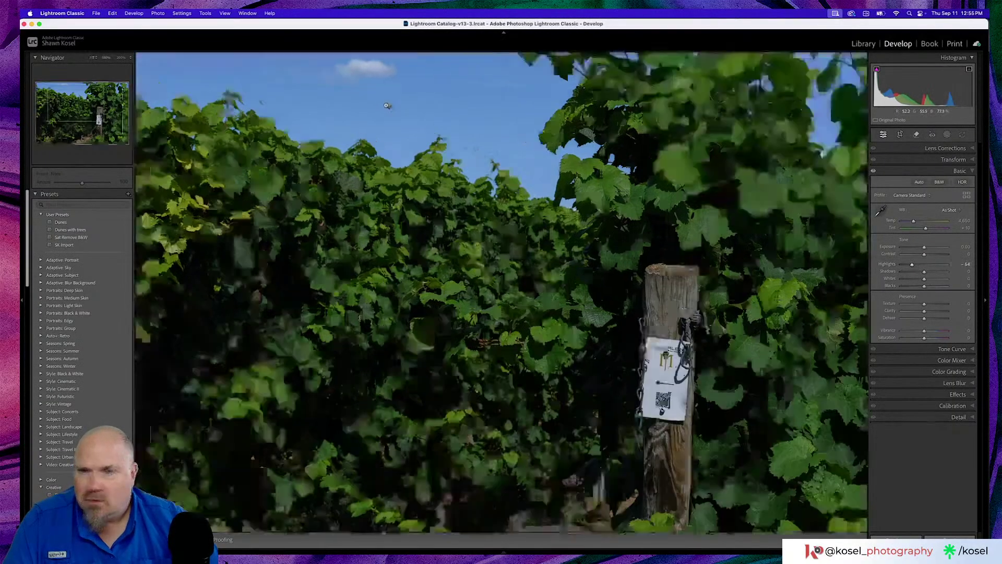
left_click(435, 110)
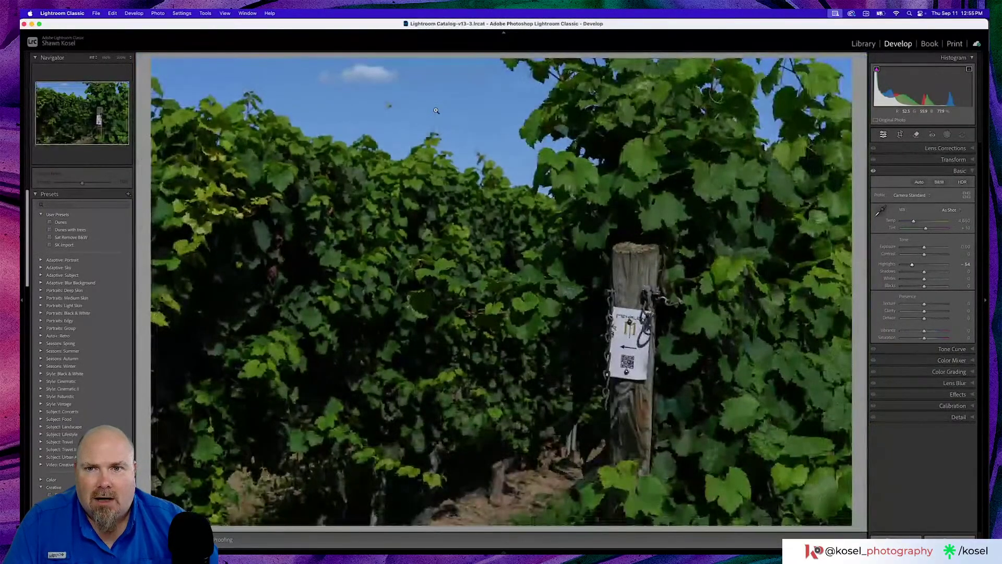
left_click(436, 110)
left_click(419, 113)
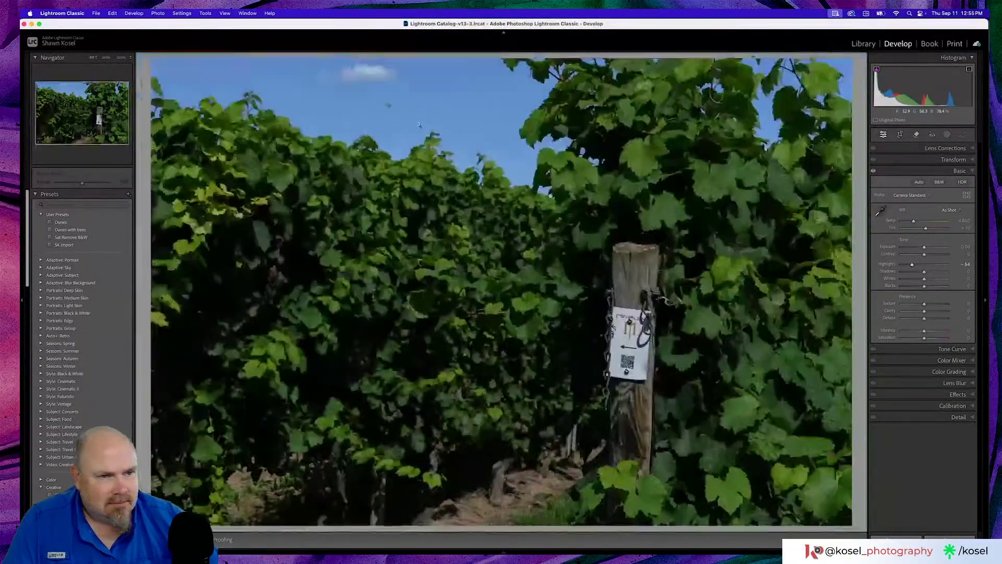
Brighten the vineyard photo's tones with Shadows at +66, Whites at +46 and Blacks at +7.
mouse_move(920, 275)
left_mouse_down()
mouse_move(944, 273)
mouse_move(932, 281)
left_mouse_up()
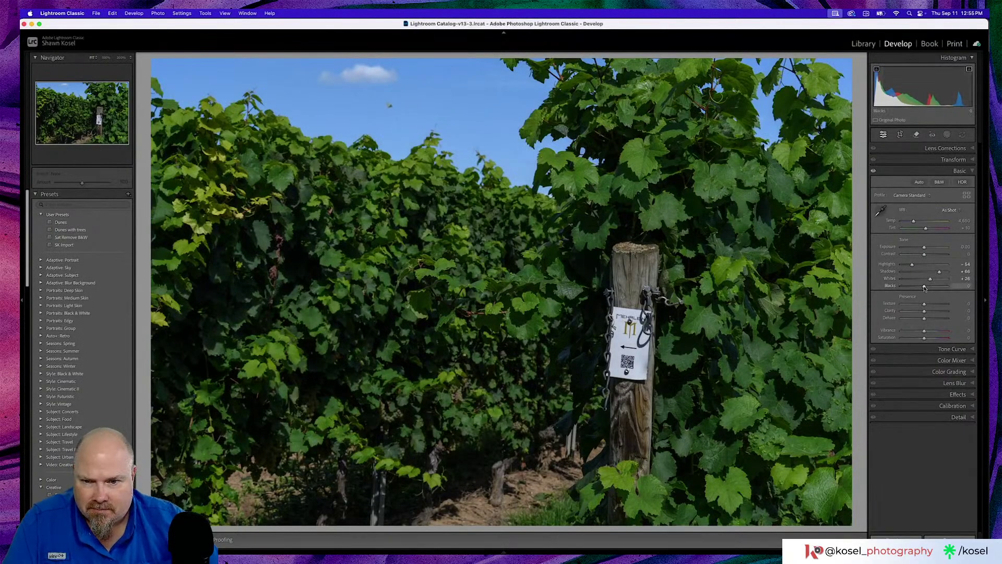
left_click_drag(924, 288, 935, 280)
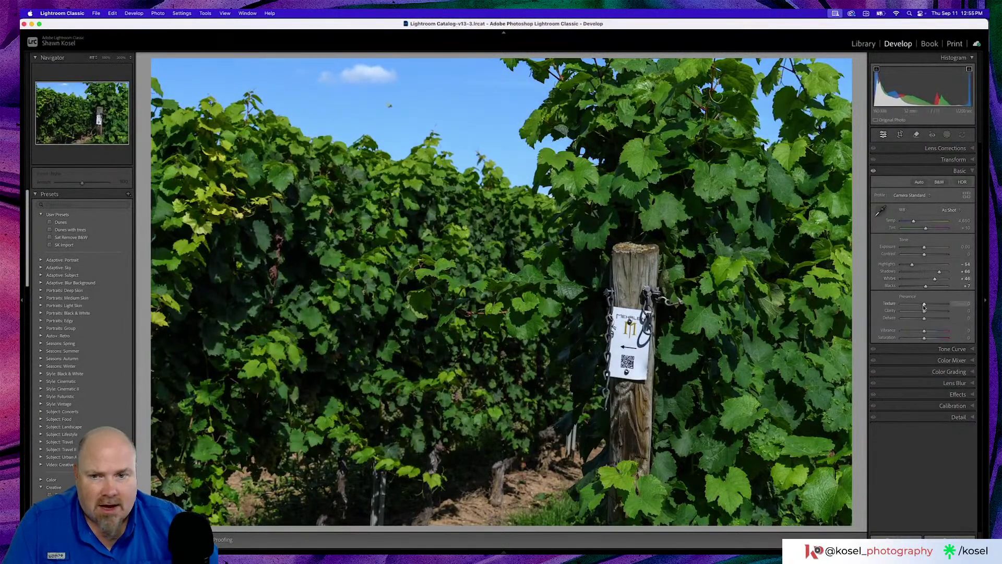
Set the vineyard photo's Texture to +23, Clarity to +10 and Vibrance to +10.
left_click_drag(924, 306, 929, 307)
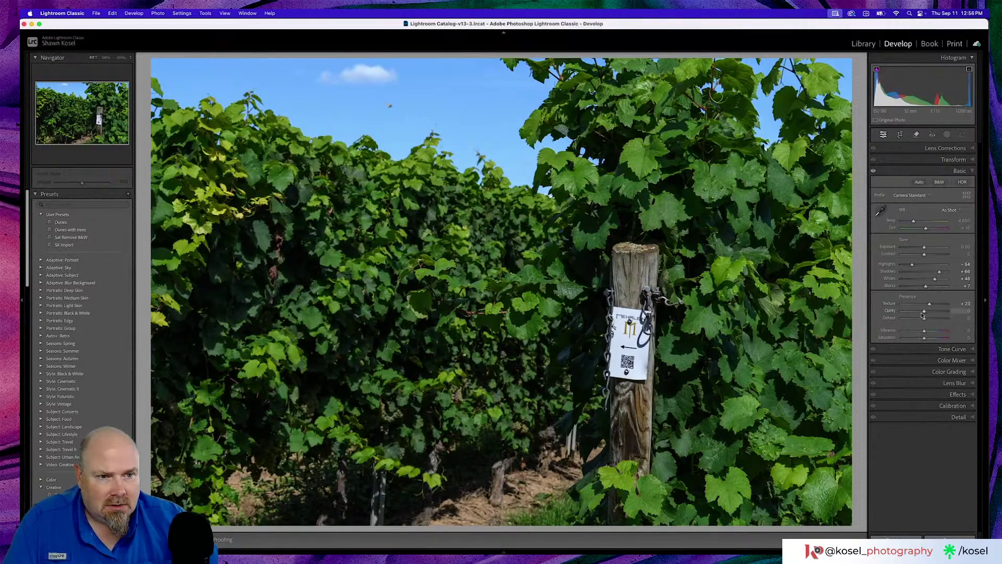
left_click_drag(925, 311, 928, 312)
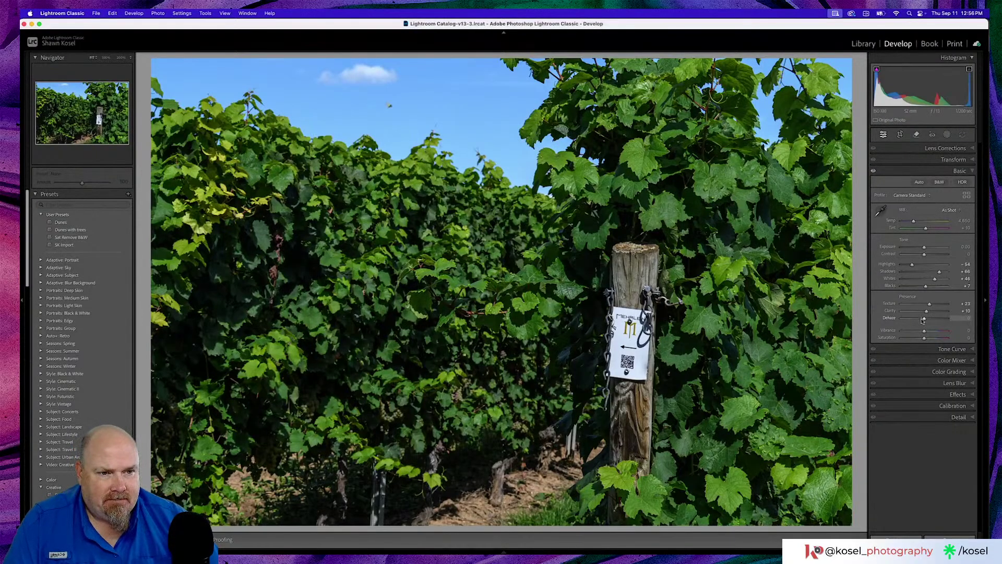
left_click_drag(925, 335, 928, 334)
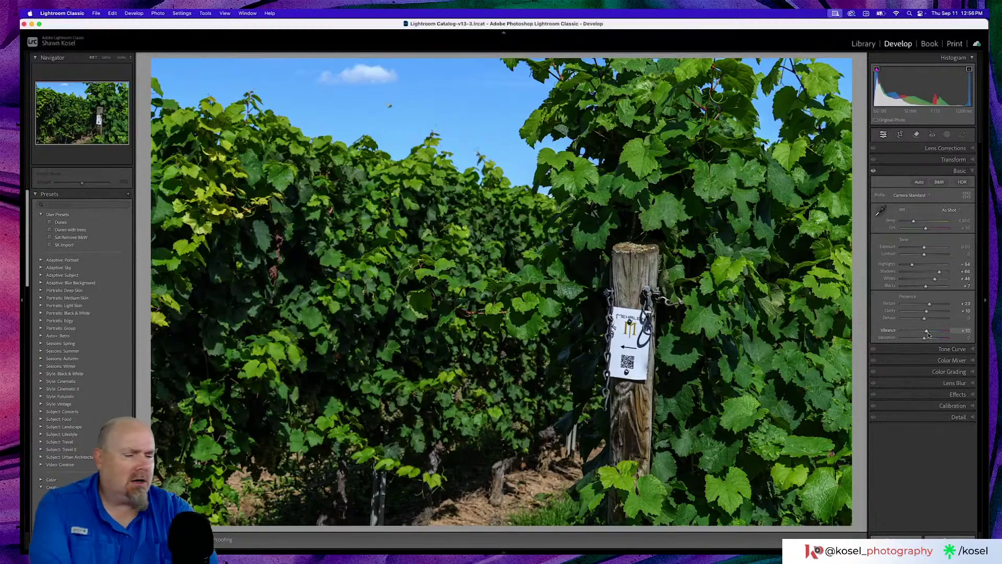
Return to the thumbnail grid, open the green Fendt tractor photo DSC_7869 and inspect the driver's cab at close zoom.
key("g")
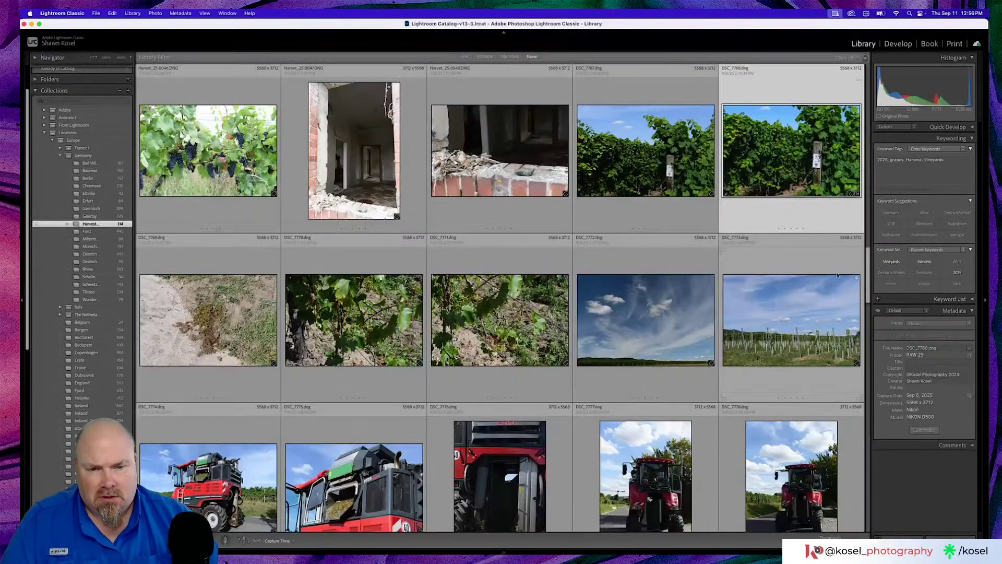
scroll(448, 275, "down", 5)
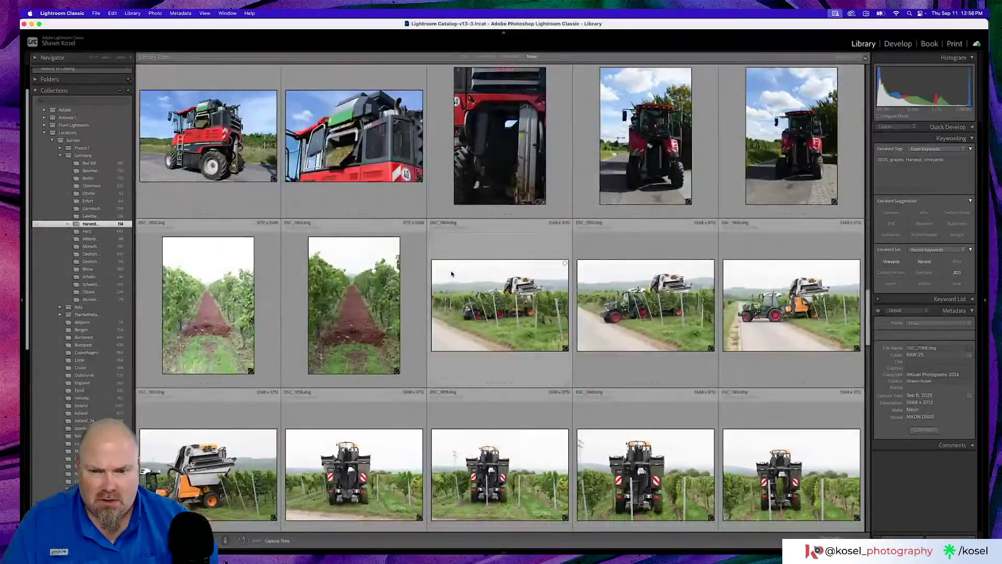
scroll(450, 273, "down", 3)
scroll(451, 272, "down", 4)
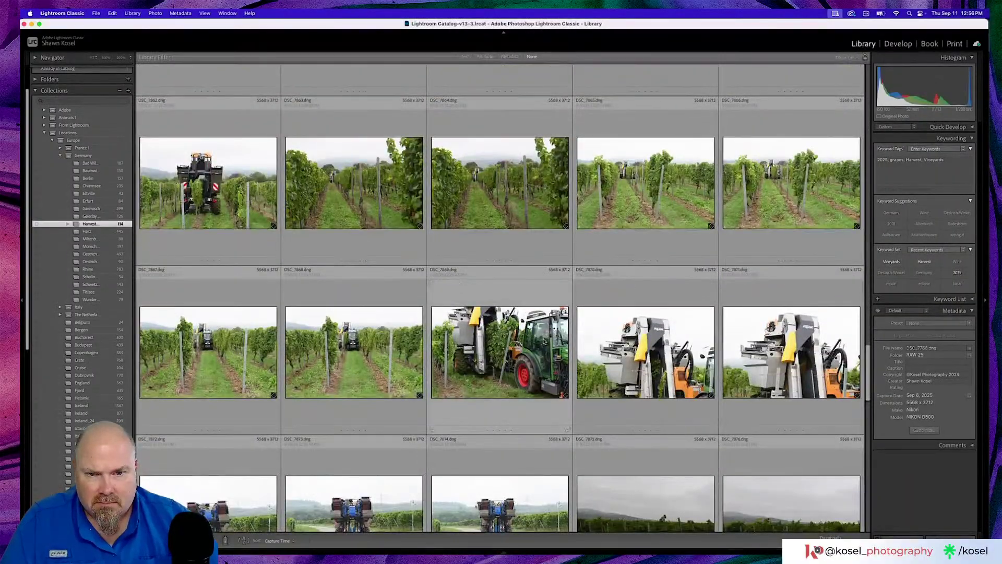
double_click(453, 272)
left_click(763, 163)
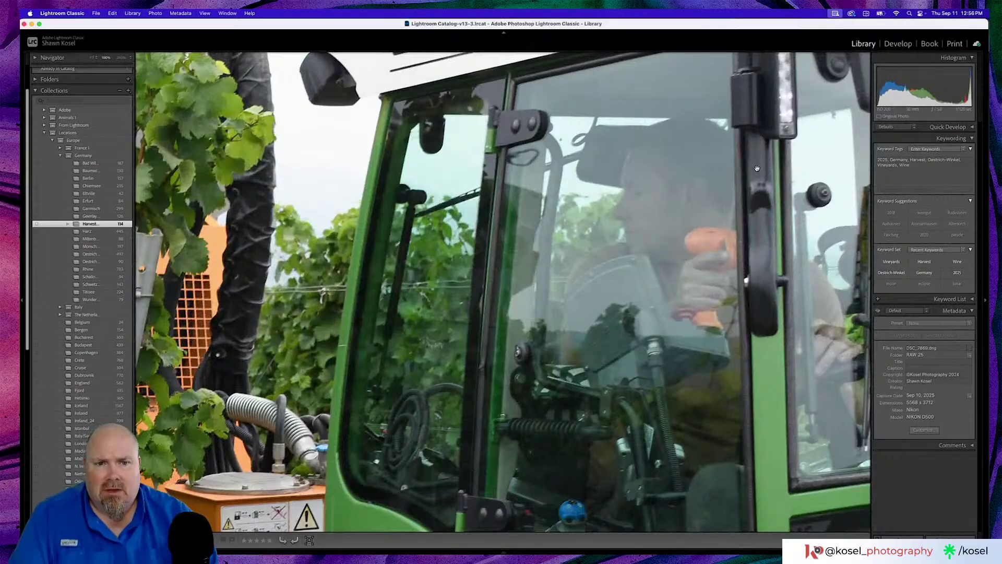
left_click(678, 198)
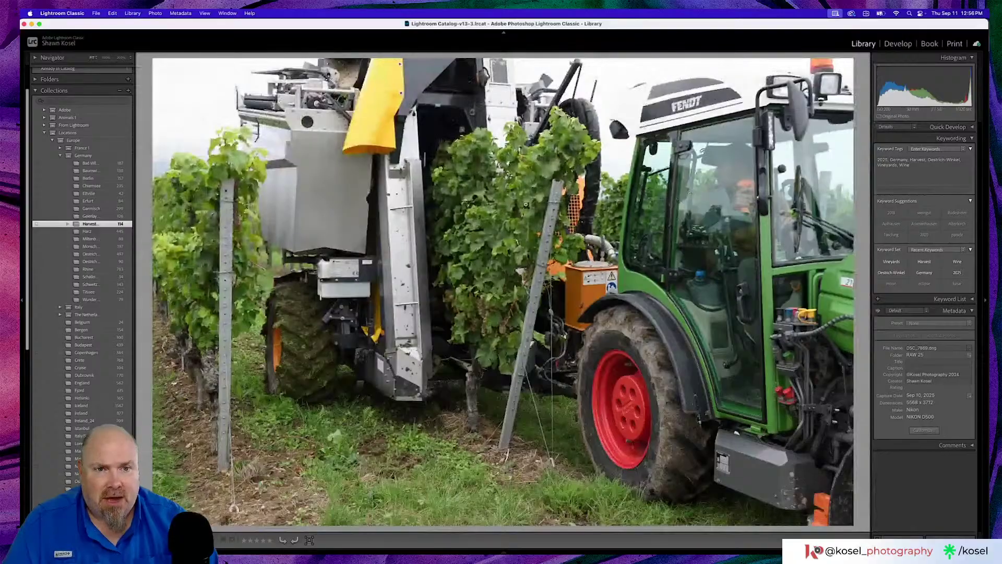
Return to the thumbnail grid and open DSC_7768, the sunny vineyard photo with the sign on a wooden post.
key("g")
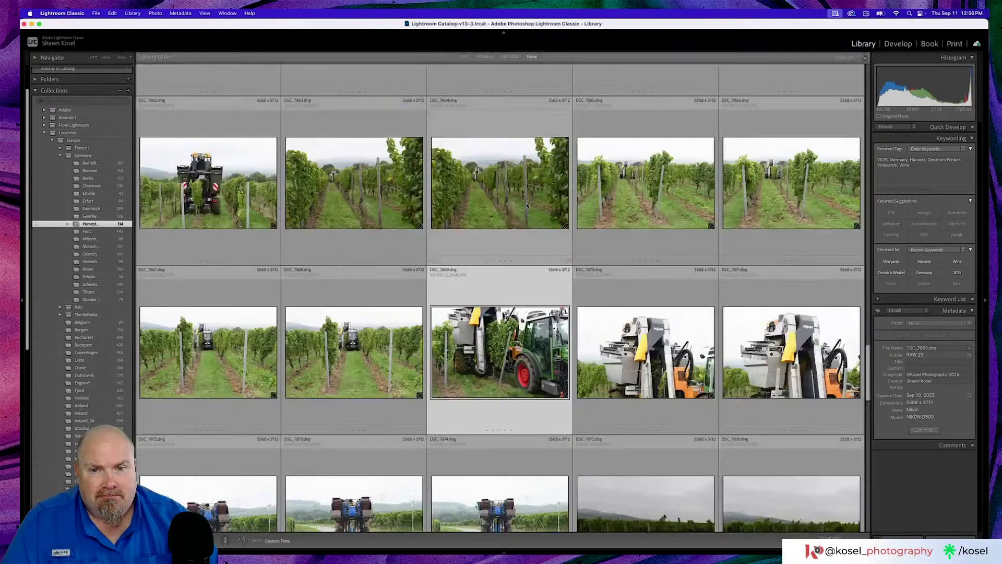
scroll(526, 205, "up", 15)
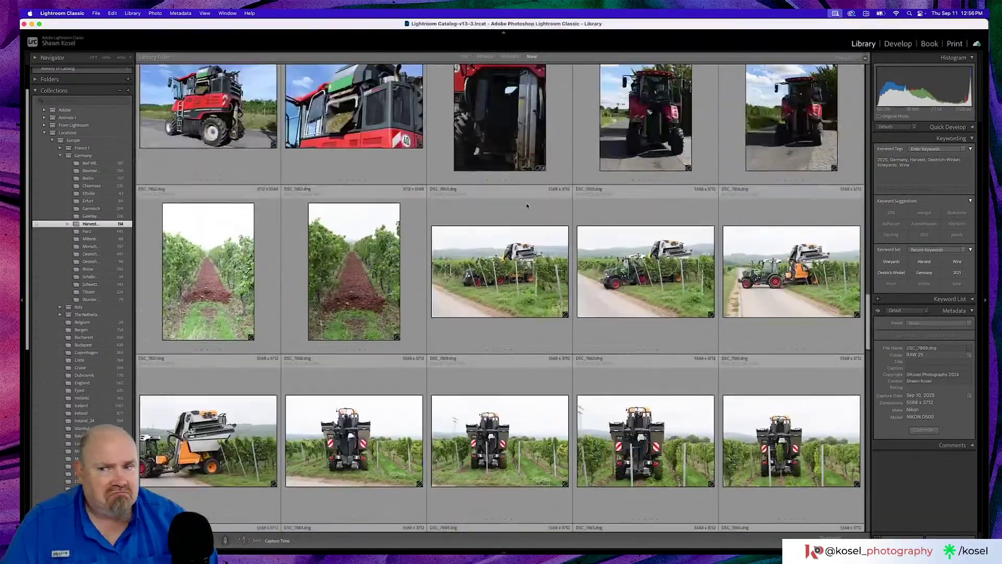
scroll(645, 242, "up", 5)
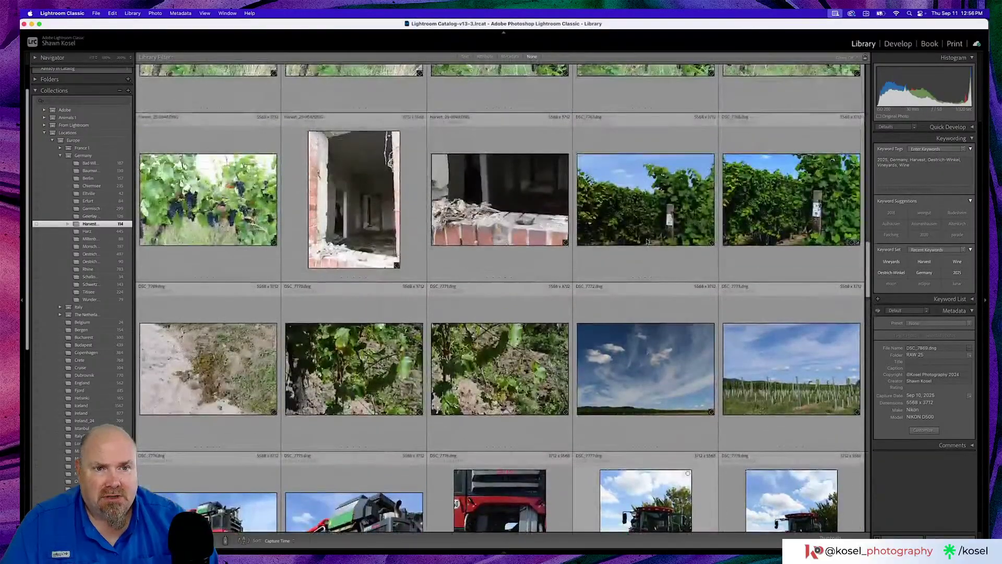
double_click(699, 208)
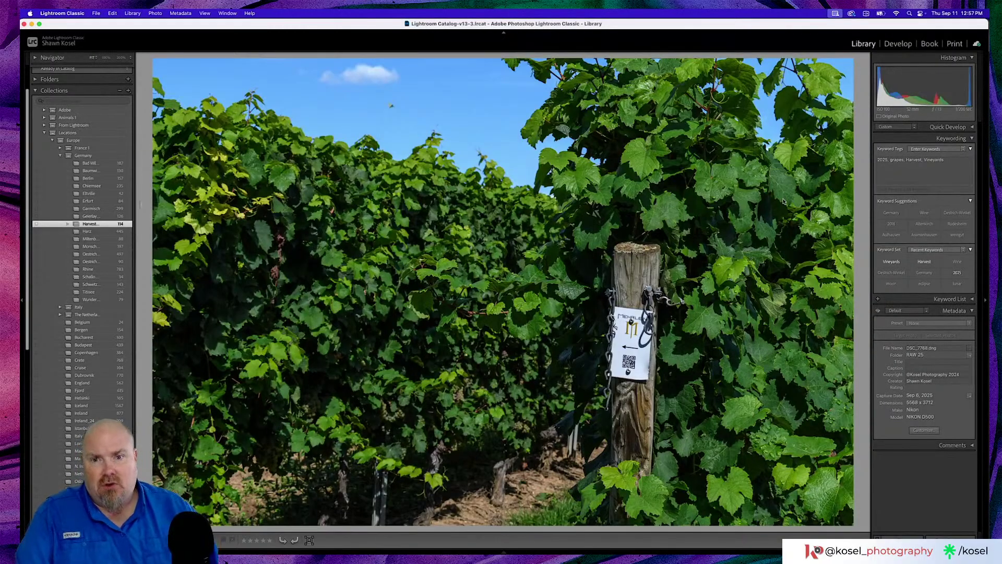
Return to the grid, open the dark, cloudy vineyard photo with the distant tower, and inspect the castle buildings at close zoom.
key("g")
scroll(585, 128, "up", 10)
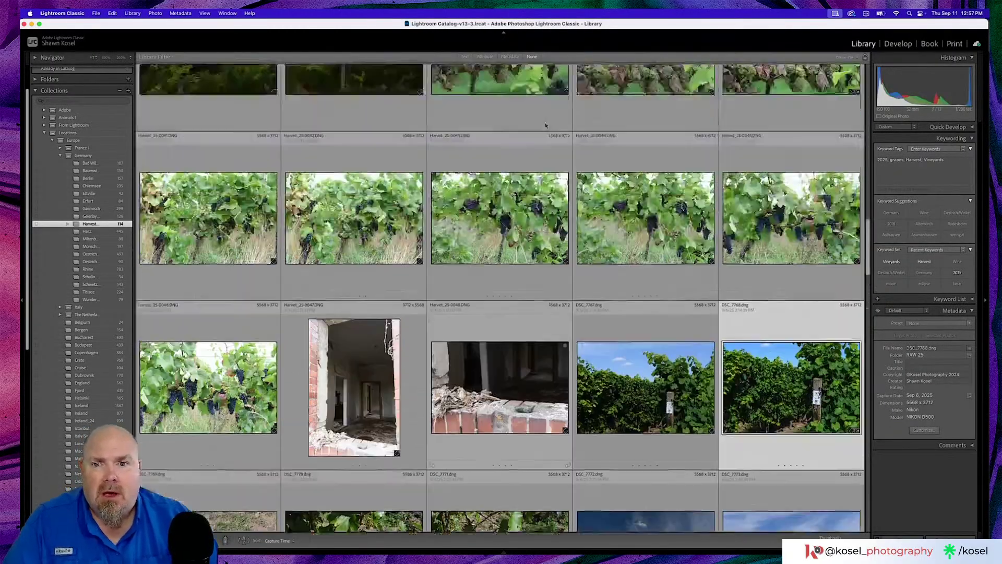
scroll(547, 124, "up", 3)
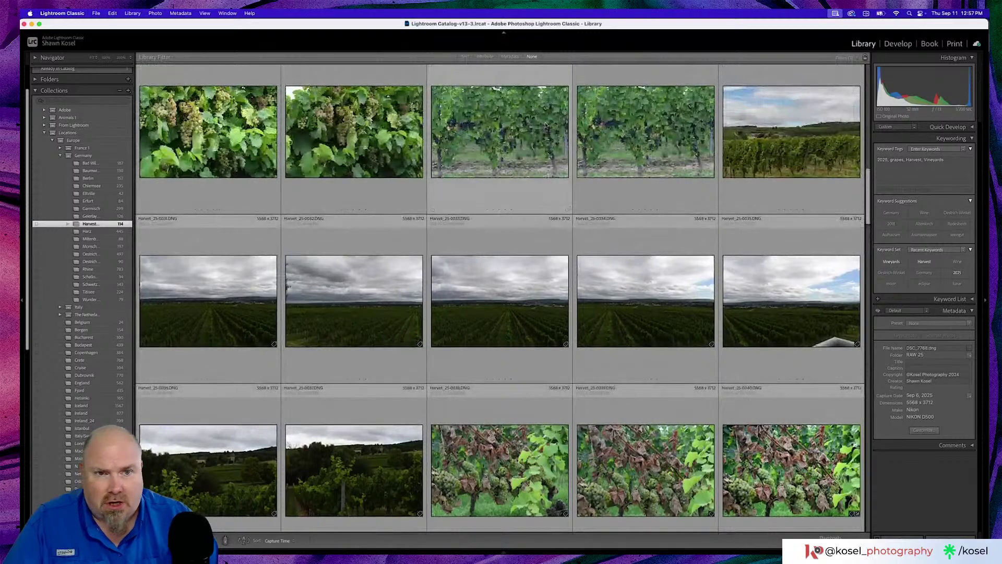
scroll(552, 133, "down", 1)
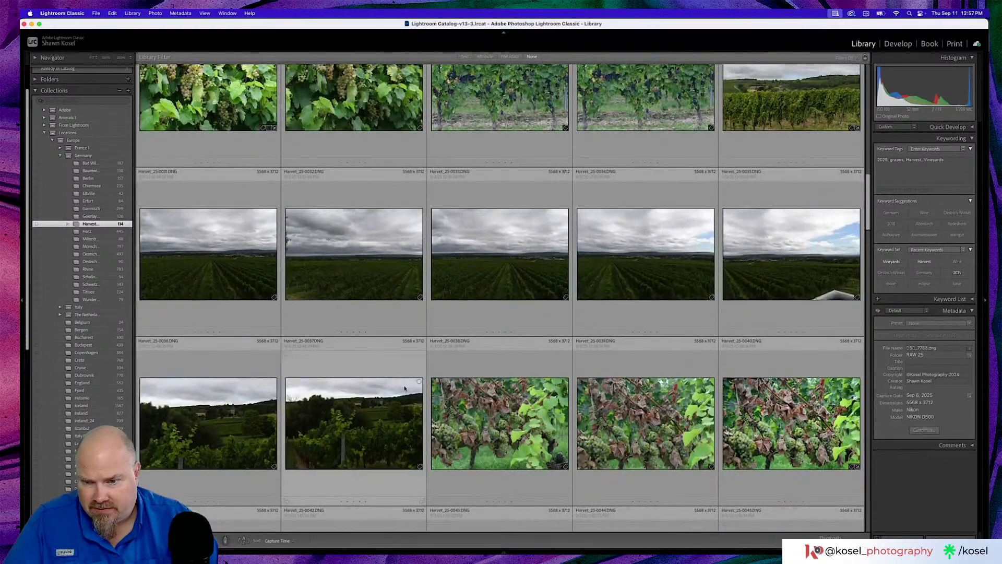
double_click(354, 415)
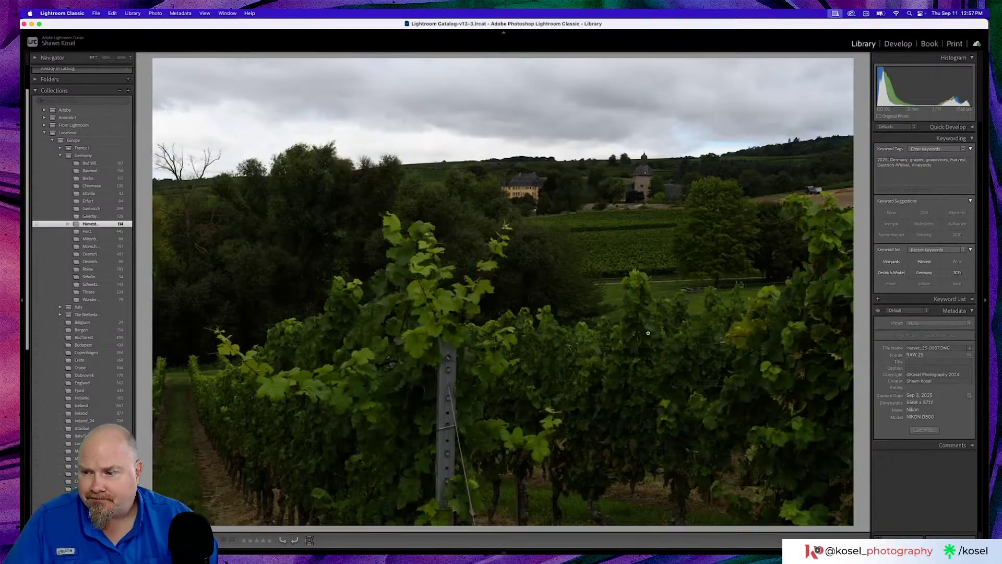
left_click(610, 199)
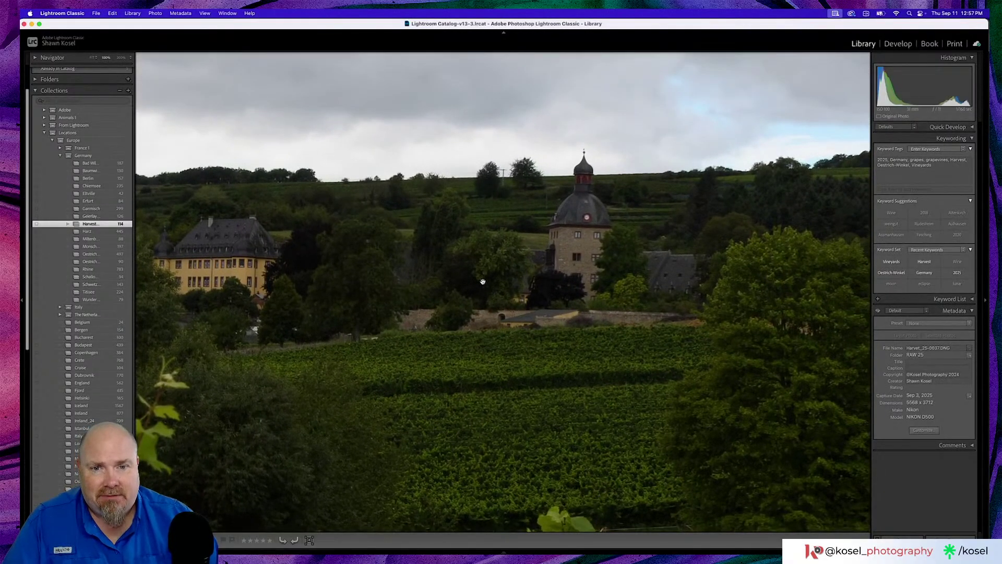
left_click(483, 283)
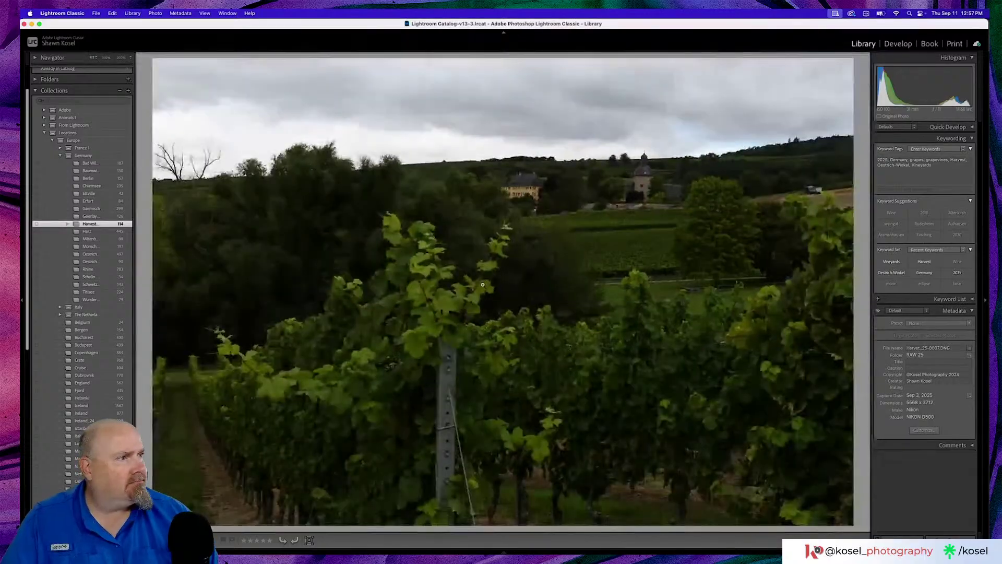
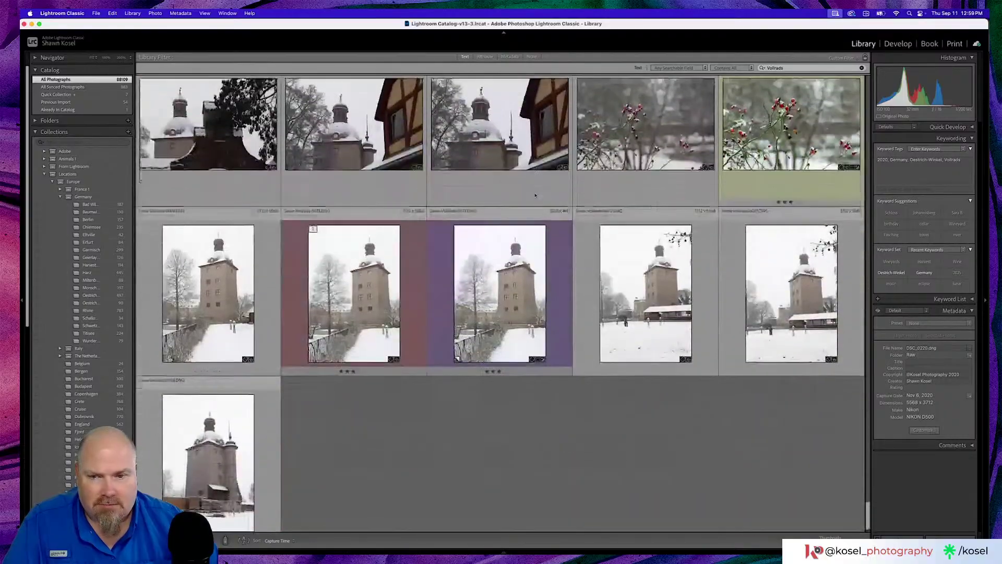
Open the edited snowy tower photo Snow Vollrads-0071 and inspect the yellow building and the tower wall at close zoom.
scroll(535, 195, "up", 1)
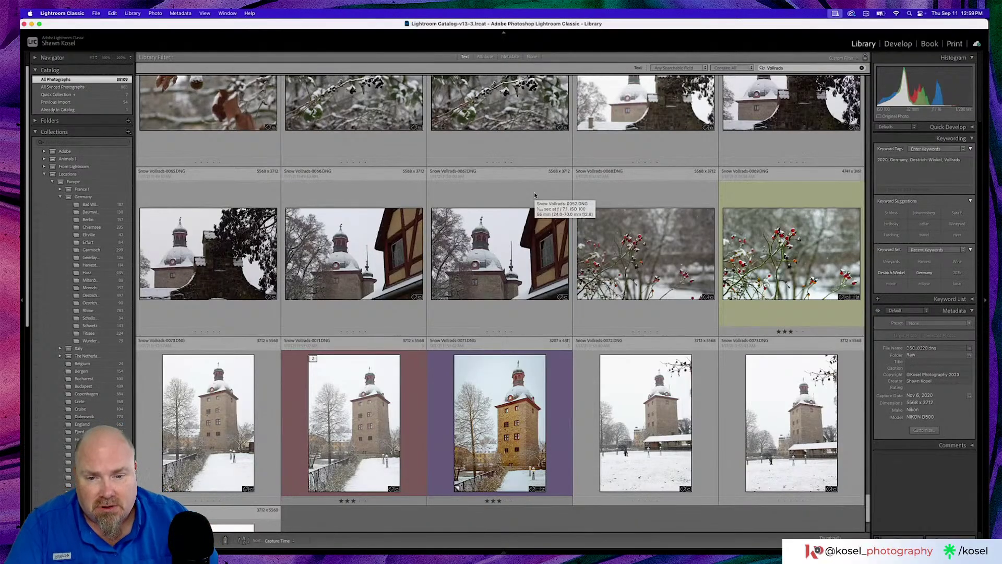
double_click(503, 446)
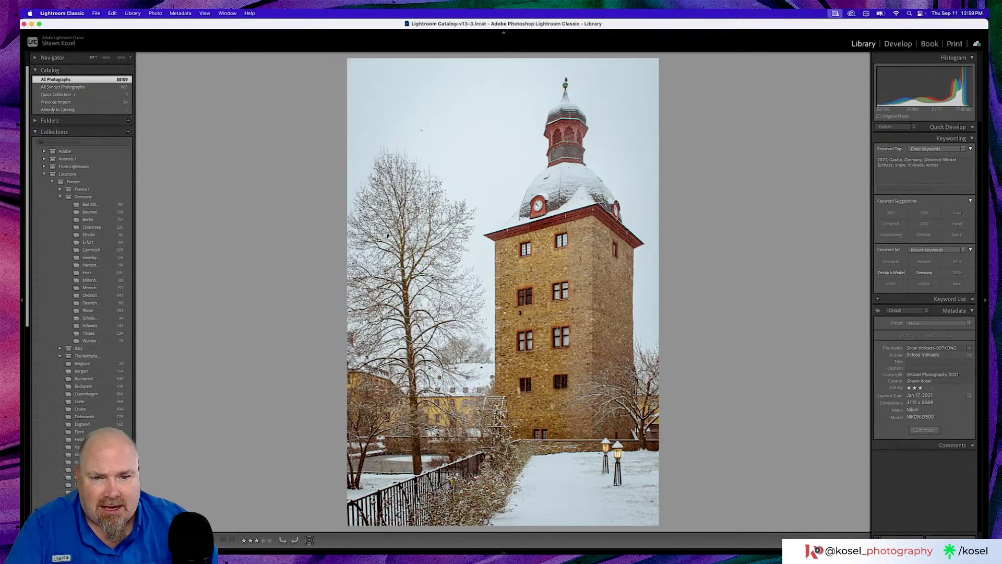
left_click(471, 410)
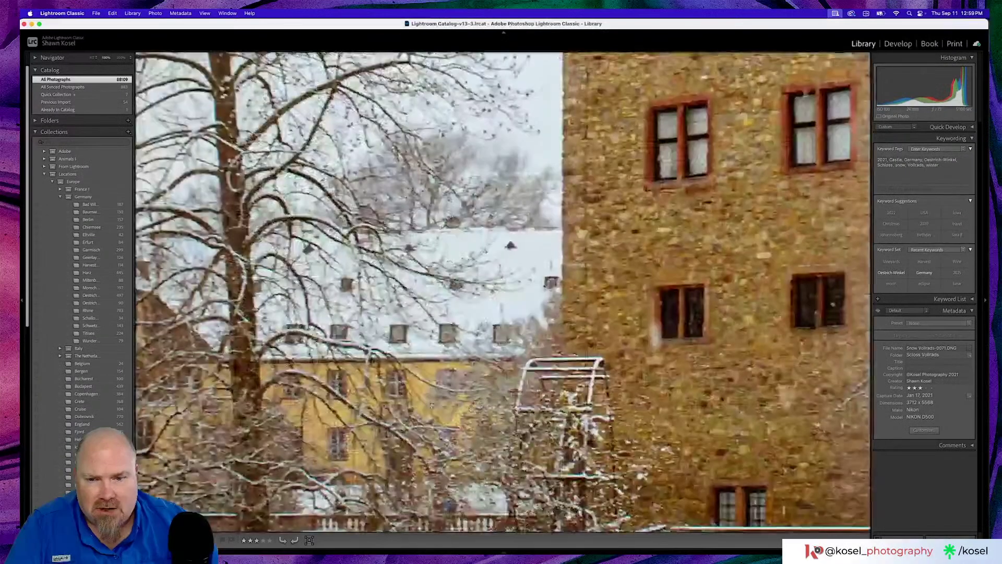
left_click(548, 401)
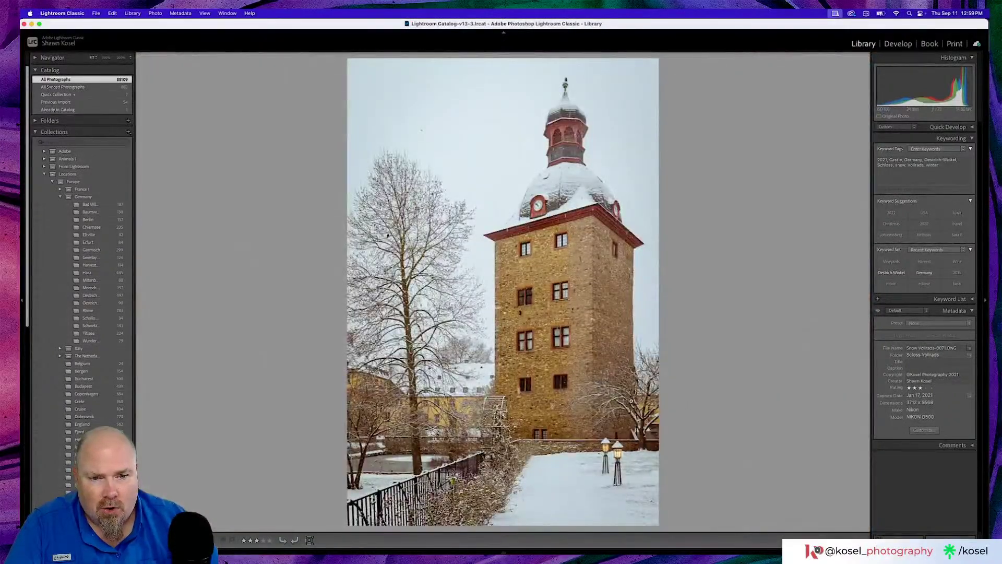
left_click(631, 400)
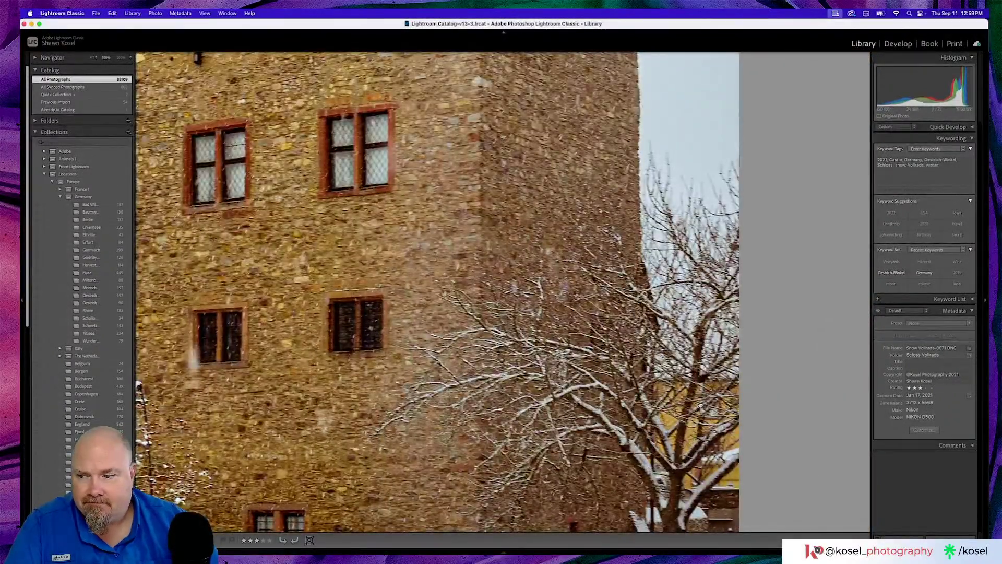
left_click(701, 405)
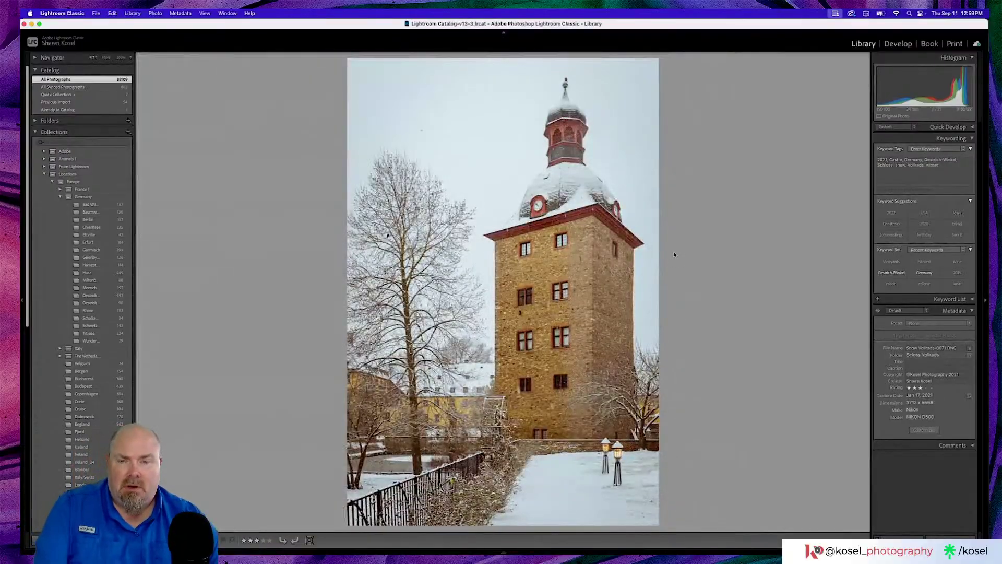
Return to the grid, switch to the Germany harvest collection and find the sunny vineyard photos with the signposted wooden post.
key("g")
scroll(668, 261, "up", 1)
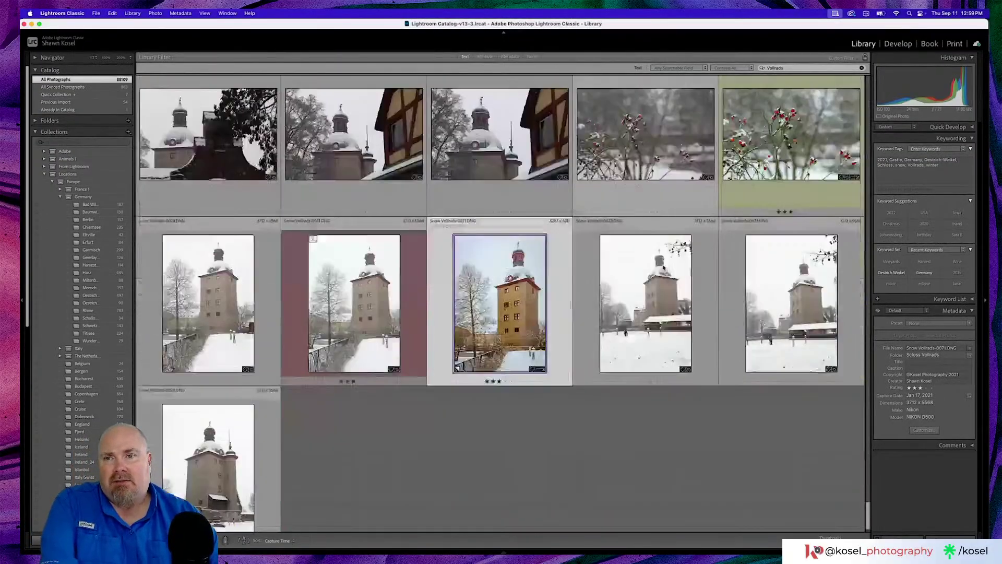
scroll(663, 267, "down", 1)
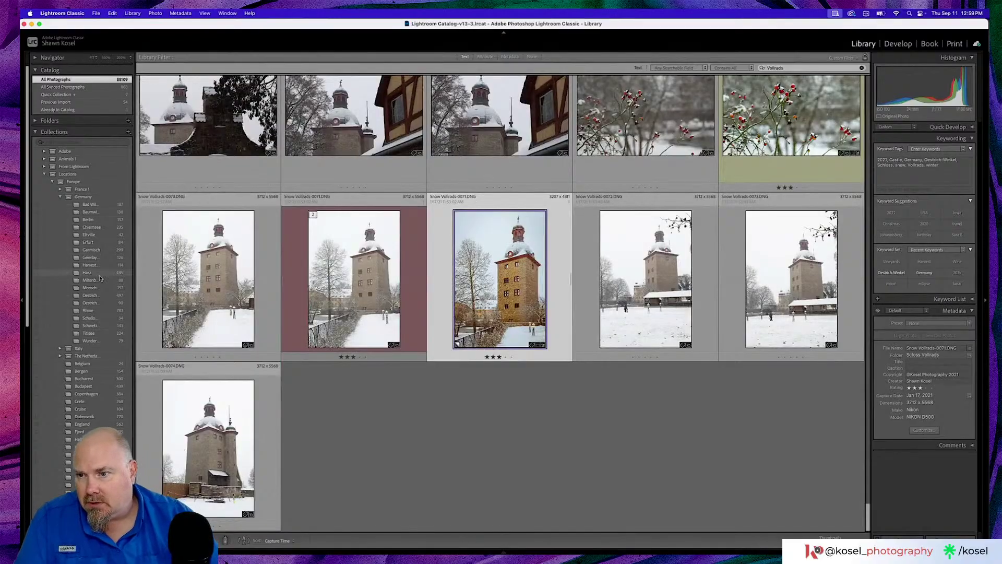
left_click(90, 265)
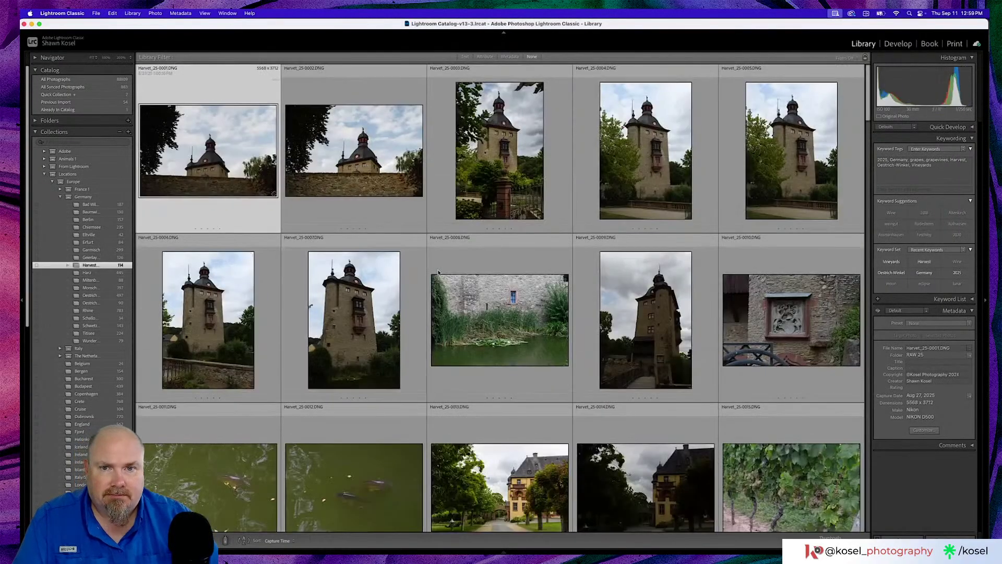
scroll(518, 253, "down", 5)
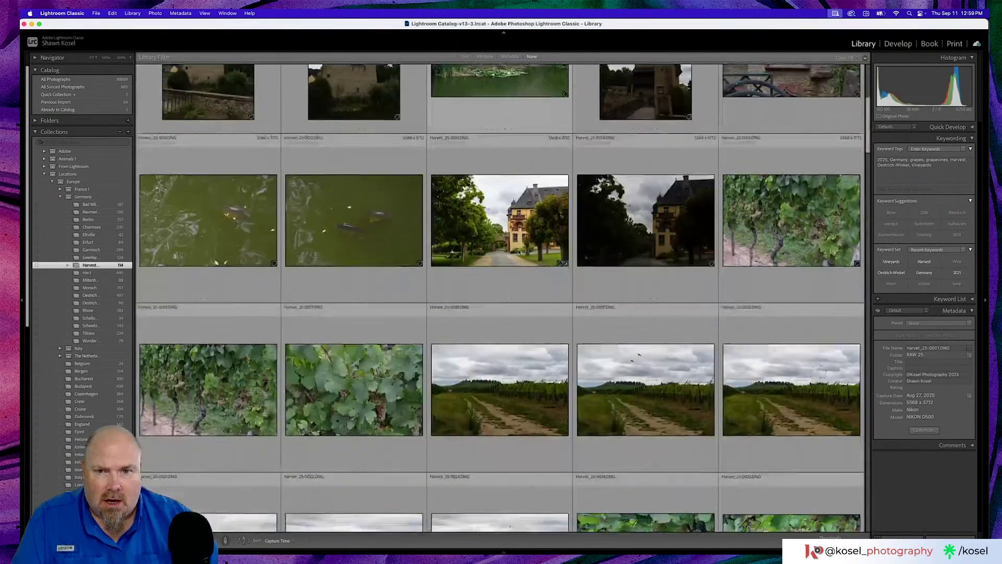
scroll(520, 251, "down", 10)
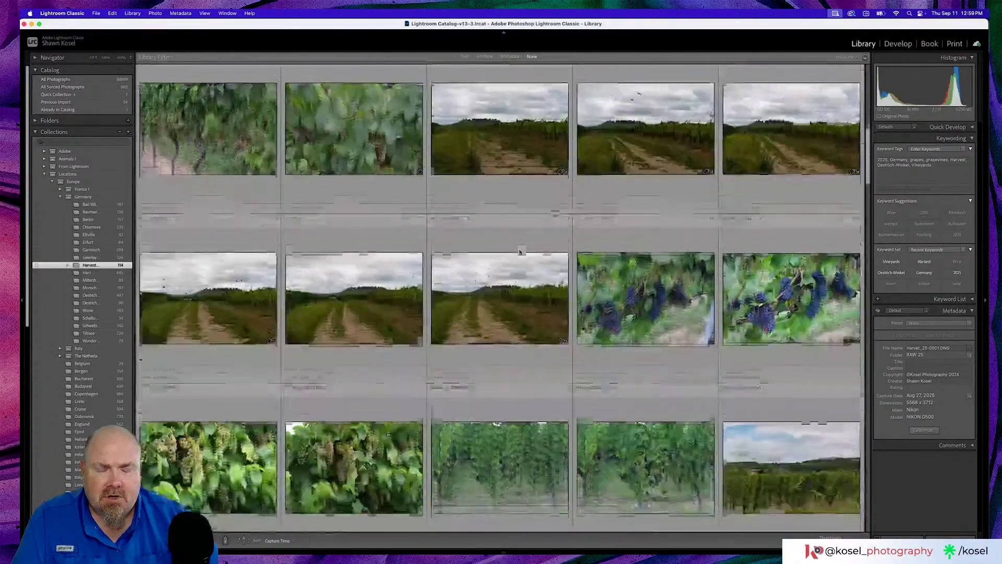
scroll(519, 251, "down", 10)
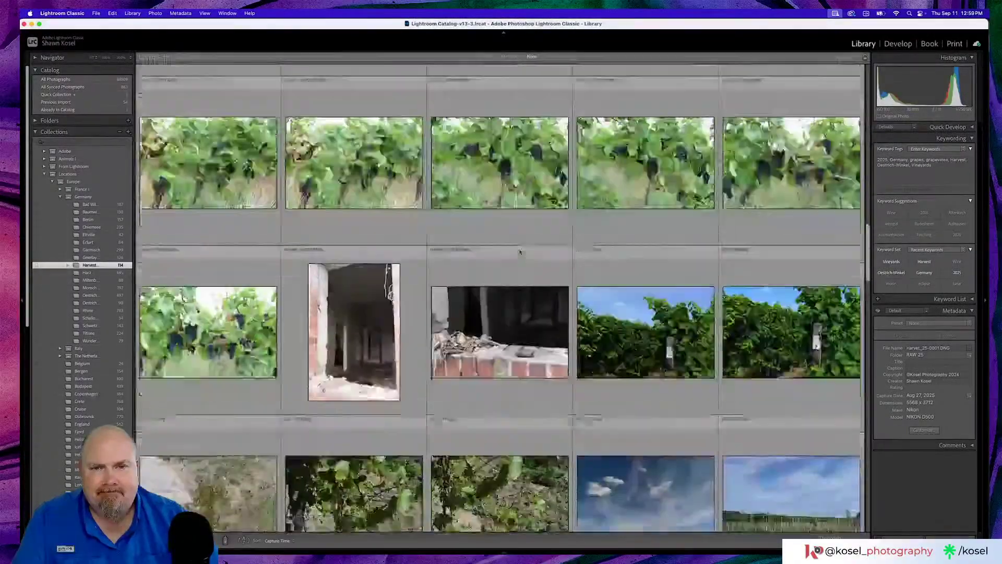
scroll(520, 251, "up", 1)
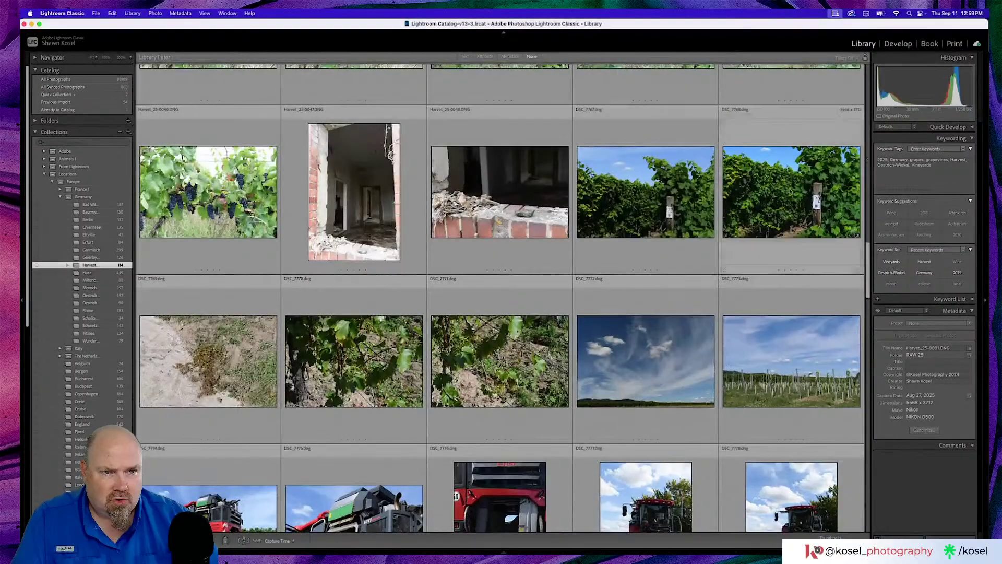
Open vineyard photo DSC_7768 for developing and set its Vibrance to +14.
double_click(785, 193)
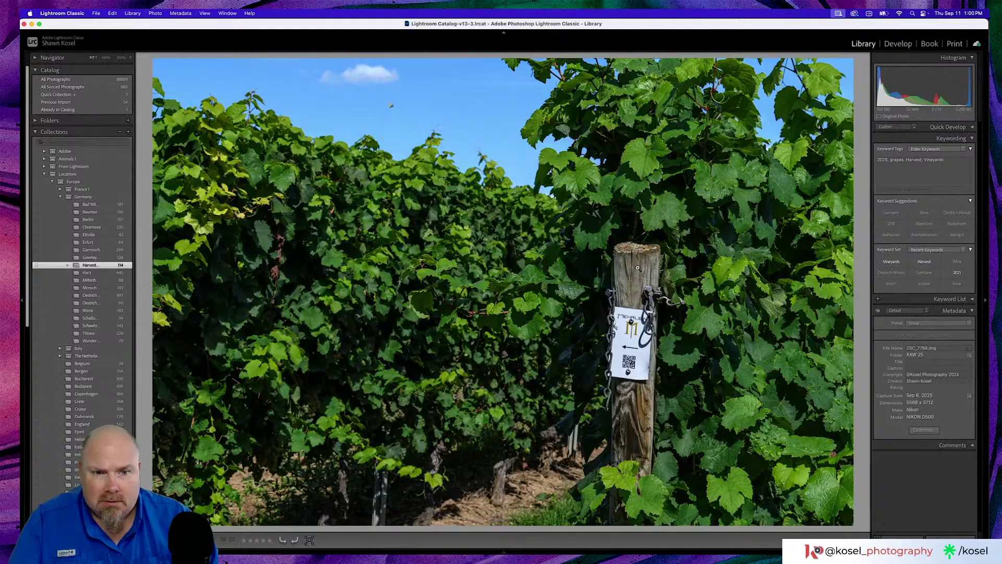
key("d")
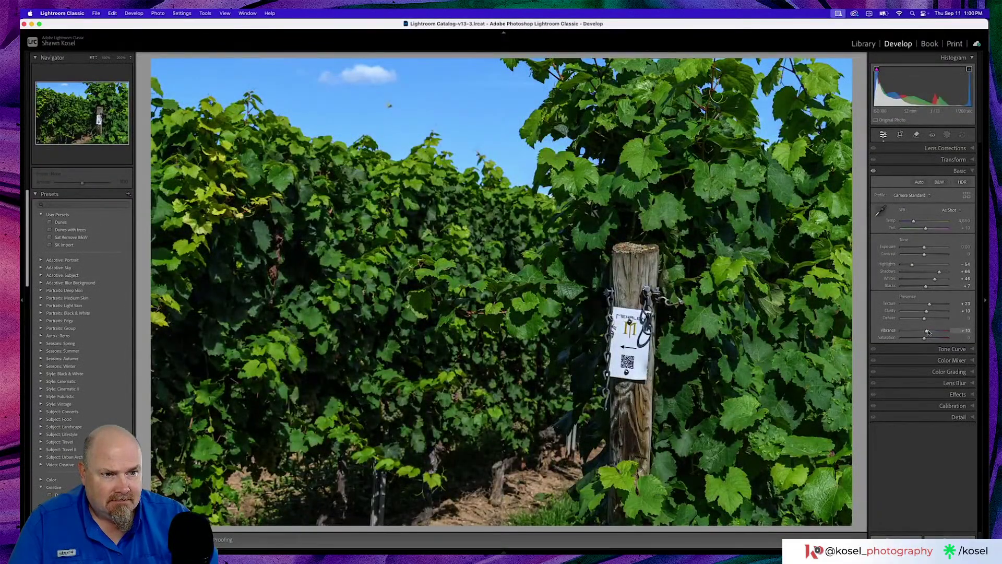
left_click_drag(927, 332, 930, 332)
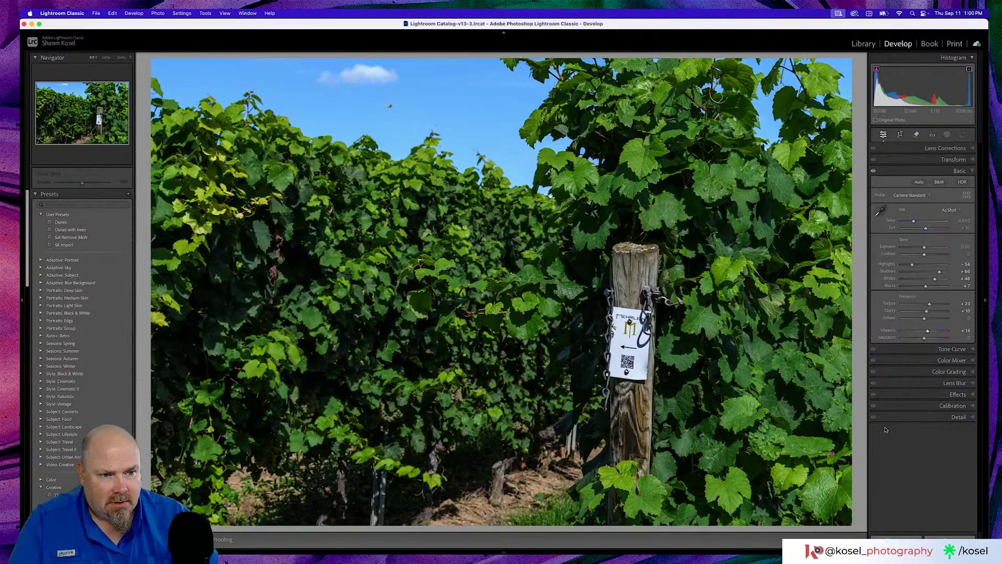
Sharpen the vineyard photo with Amount at 81 and Masking at 88.
left_click(953, 395)
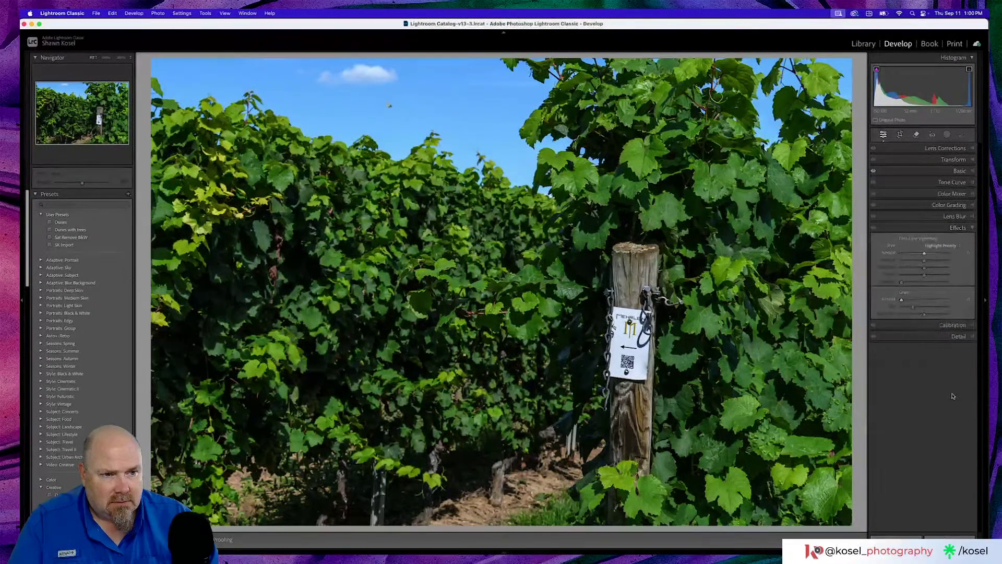
left_click(957, 337)
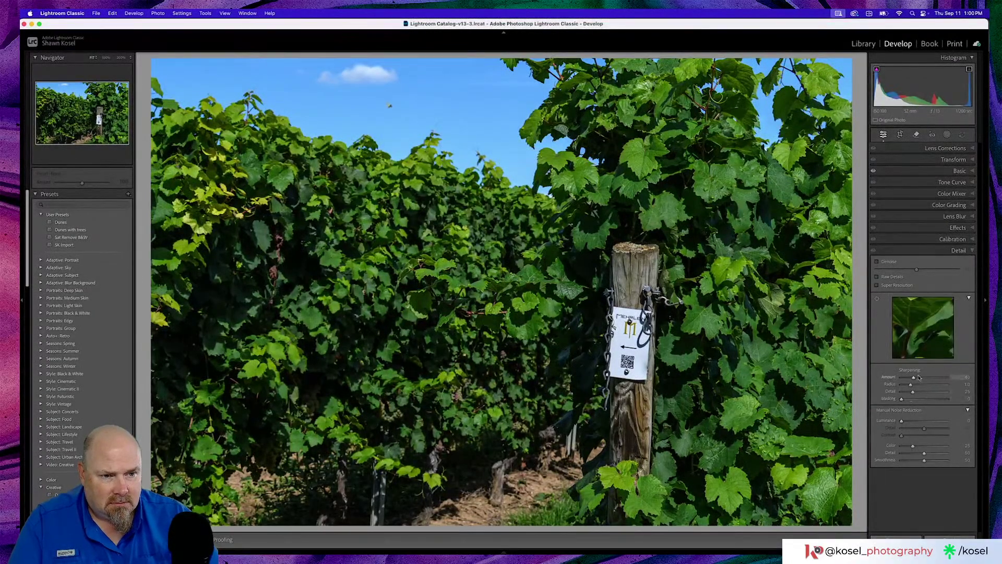
left_click_drag(916, 380, 927, 381)
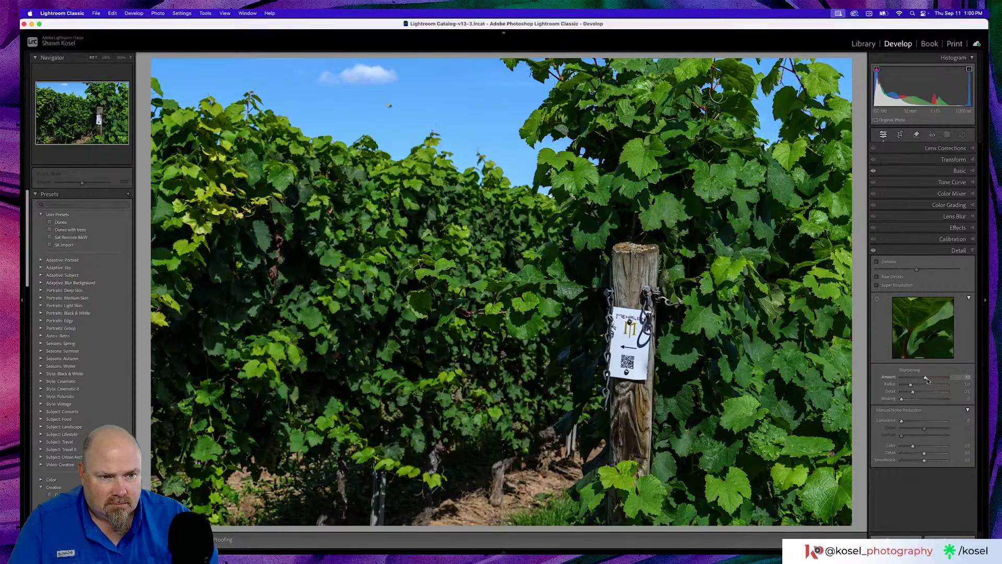
left_click(902, 399, "alt")
left_click_drag(902, 399, 942, 400)
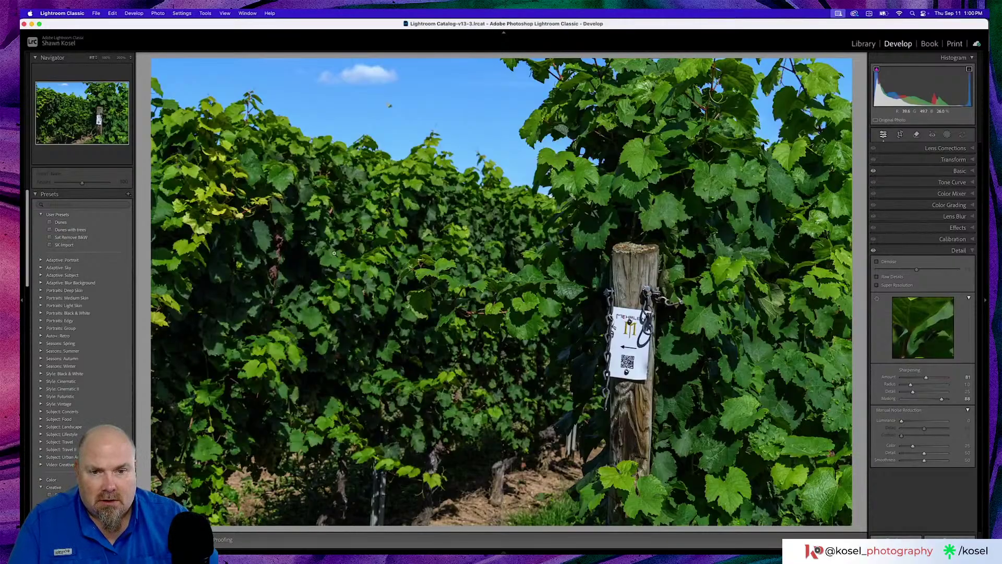
Return to the grid, open the discarded grape stems photo DSC_7769 and view the following vine close-ups through DSC_7771.
key("g")
scroll(334, 227, "down", 1)
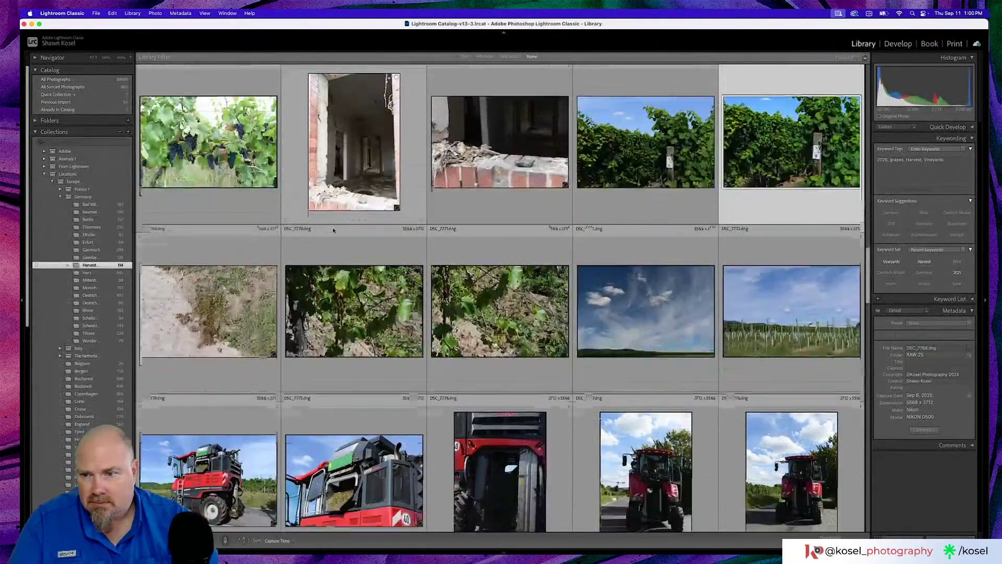
left_click(217, 303)
double_click(217, 300)
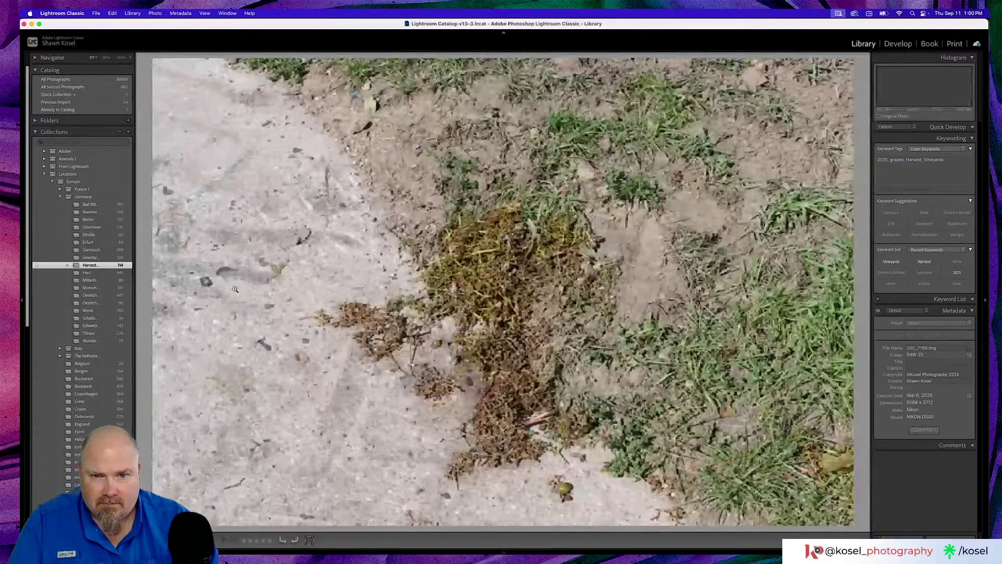
key("Left")
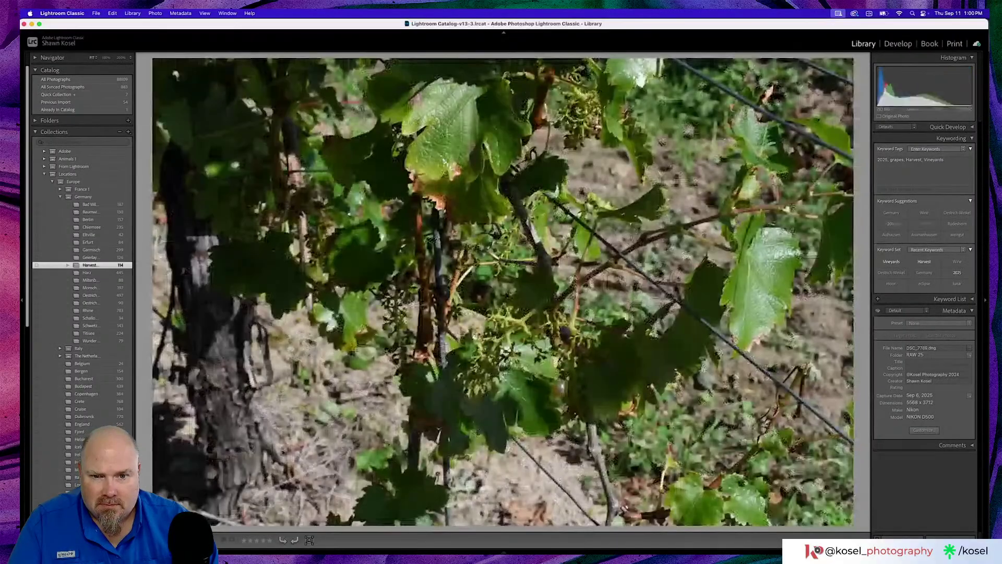
key("Left")
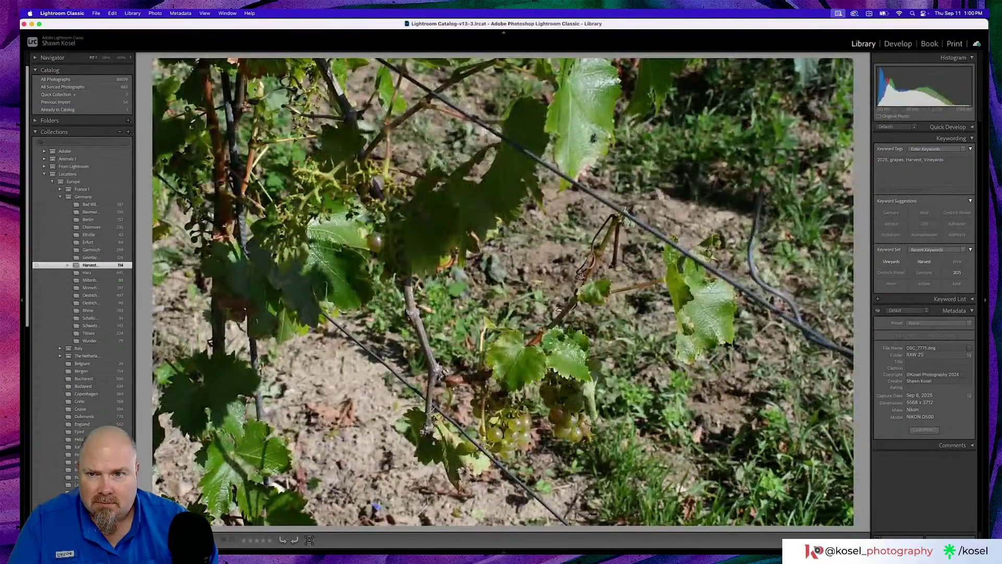
Zoom in on vine photo DSC_7771 to inspect the bare grape stems and the remaining green grapes, then return to the full view.
key("Left")
key("Left")
key("Left")
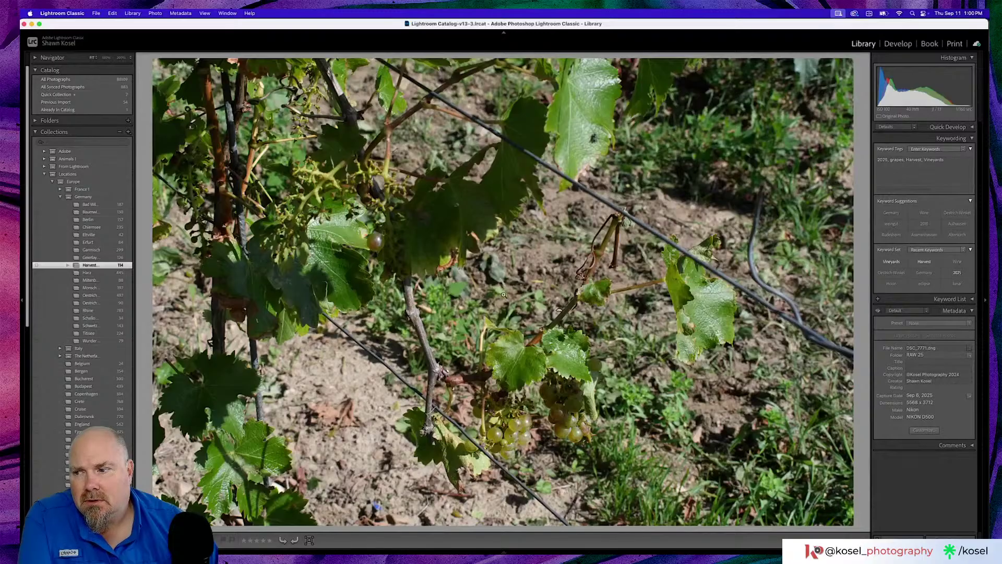
left_click(339, 181)
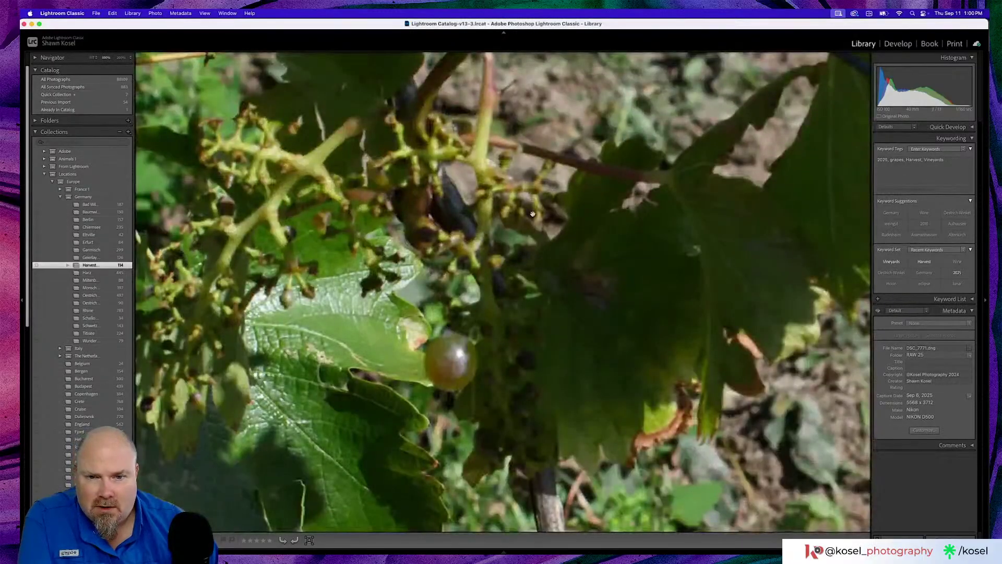
scroll(532, 214, "down", 5)
scroll(532, 213, "down", 10)
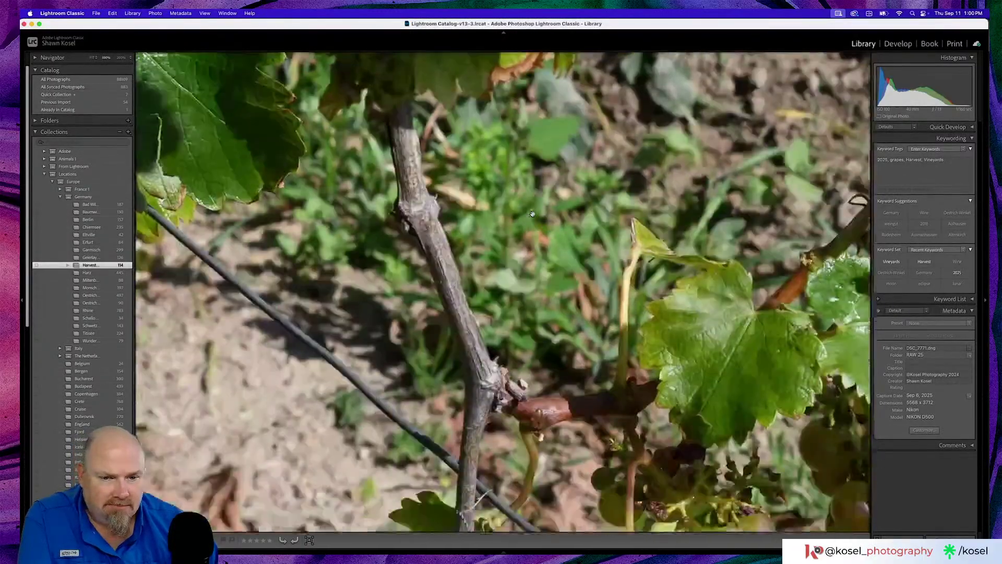
scroll(533, 214, "down", 3)
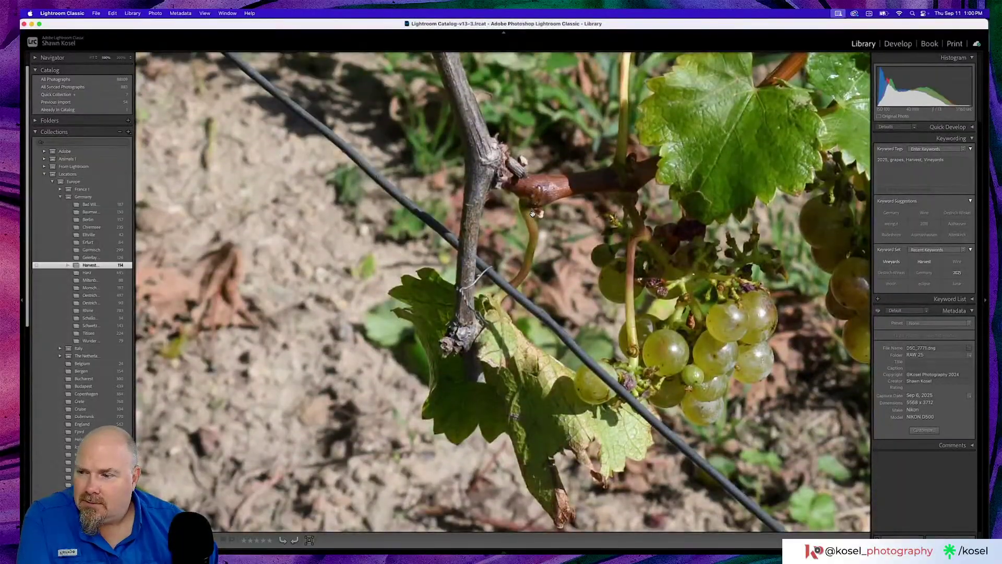
left_click(532, 213)
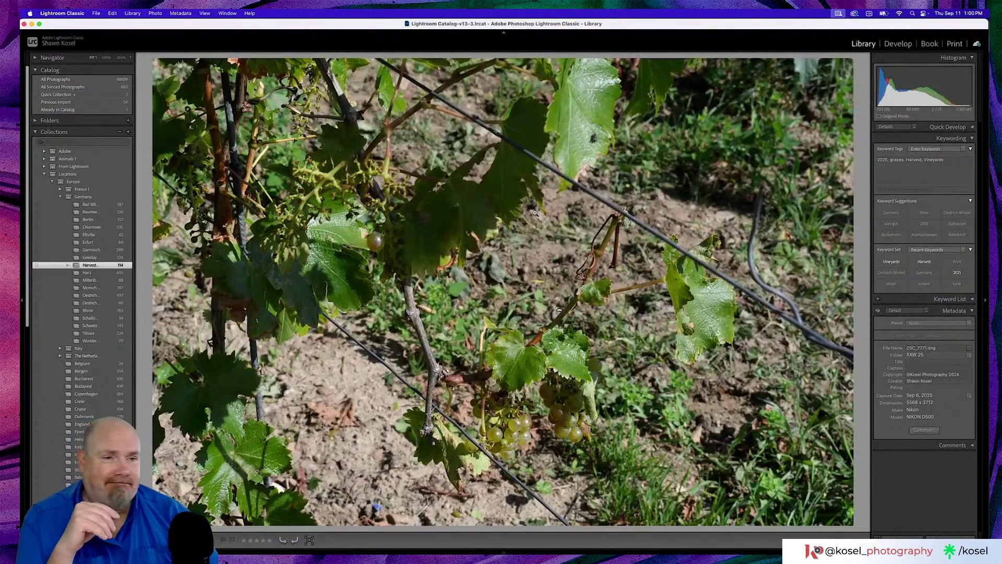
Open vine photo DSC_7771 for developing, try the Auto tone adjustment and undo it.
key("d")
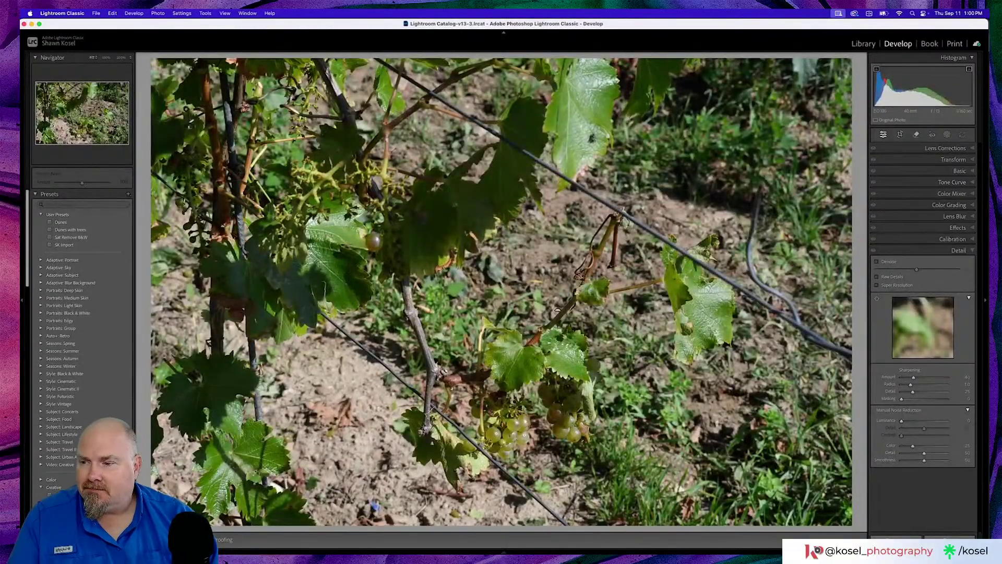
left_click(958, 171)
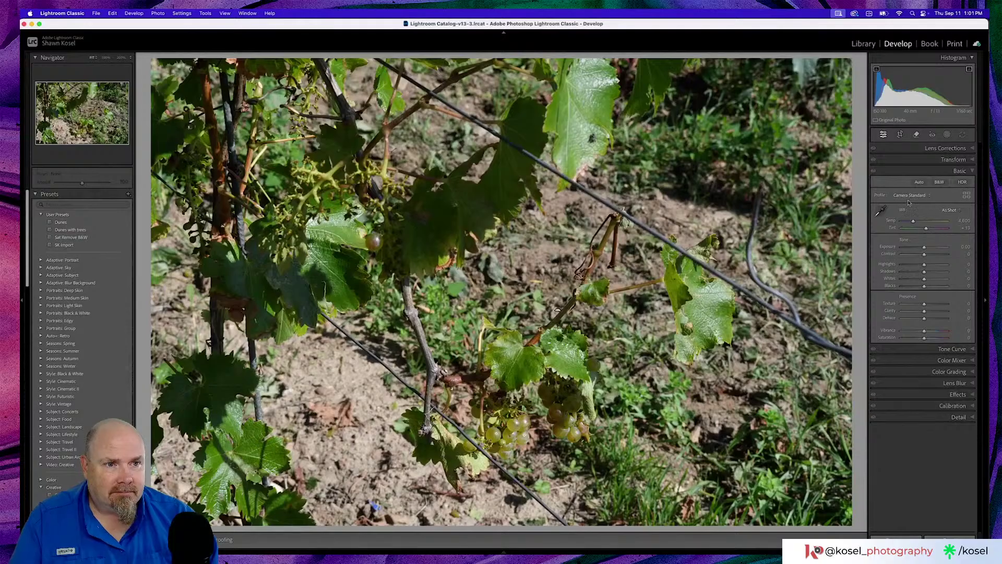
left_click(918, 182)
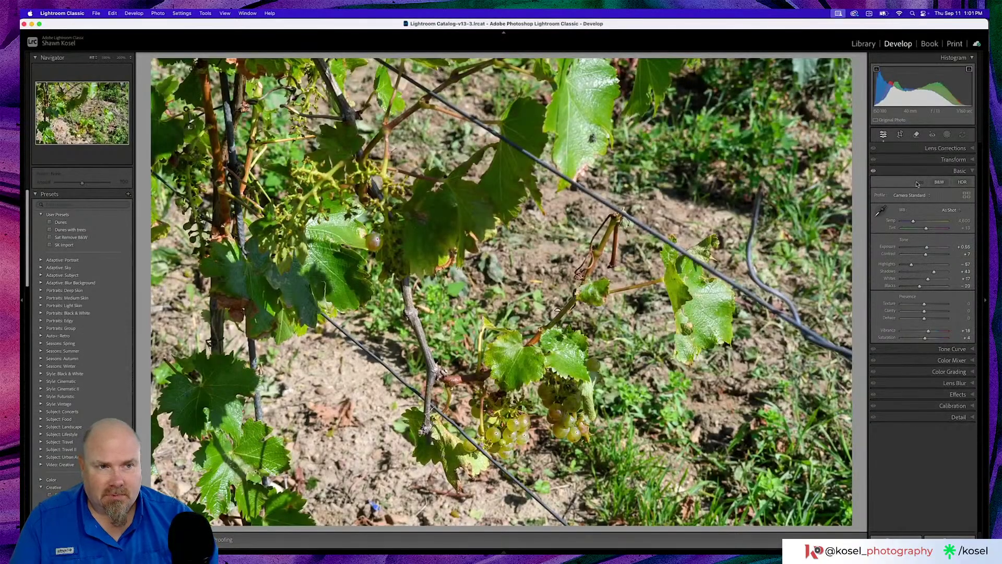
key("super+z")
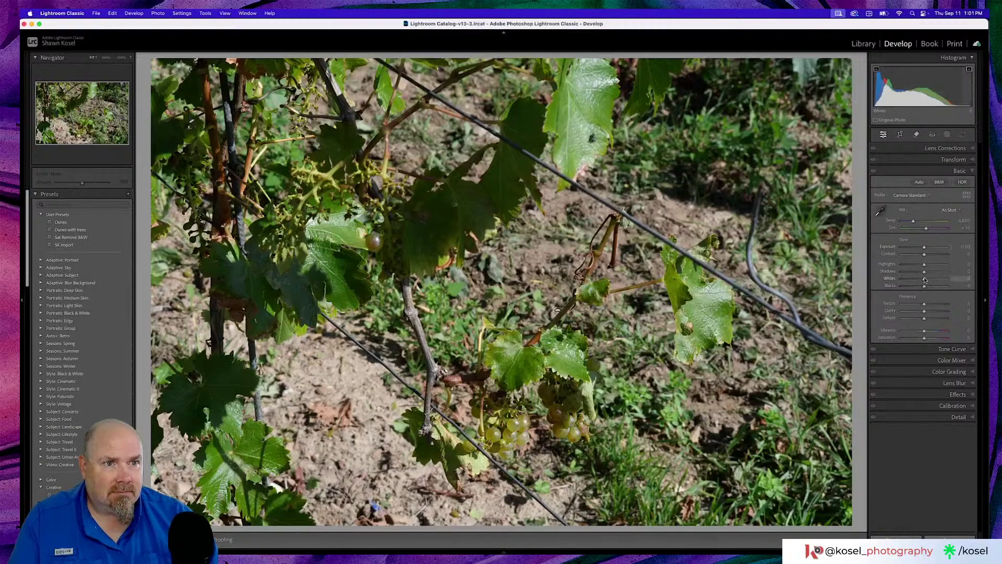
Set the vine photo's Highlights to -26, Shadows to +35, Whites to +23, Blacks to +7, Texture to +21, Clarity to +13 and Vibrance to +27.
left_click_drag(924, 280, 927, 286)
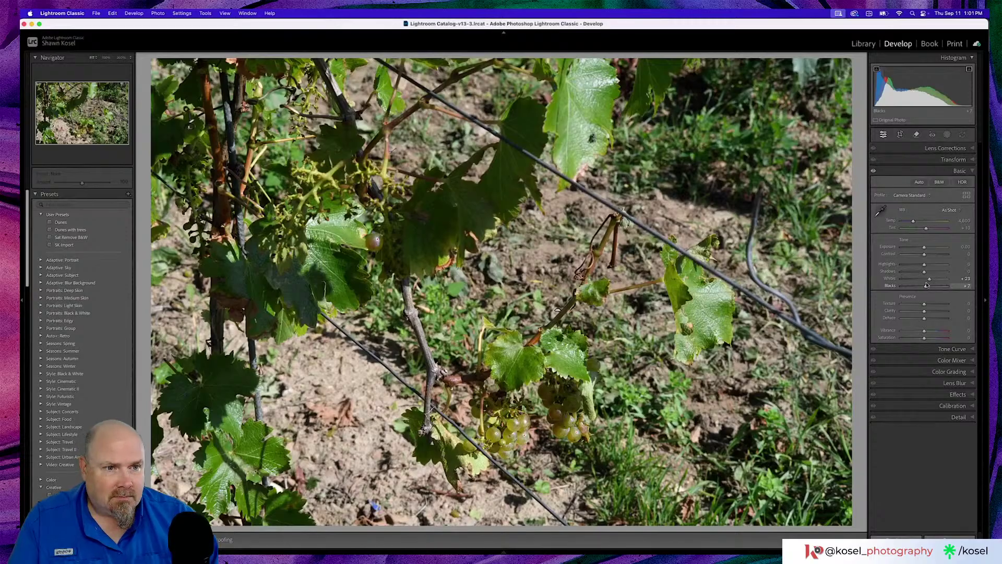
left_click_drag(925, 268, 932, 273)
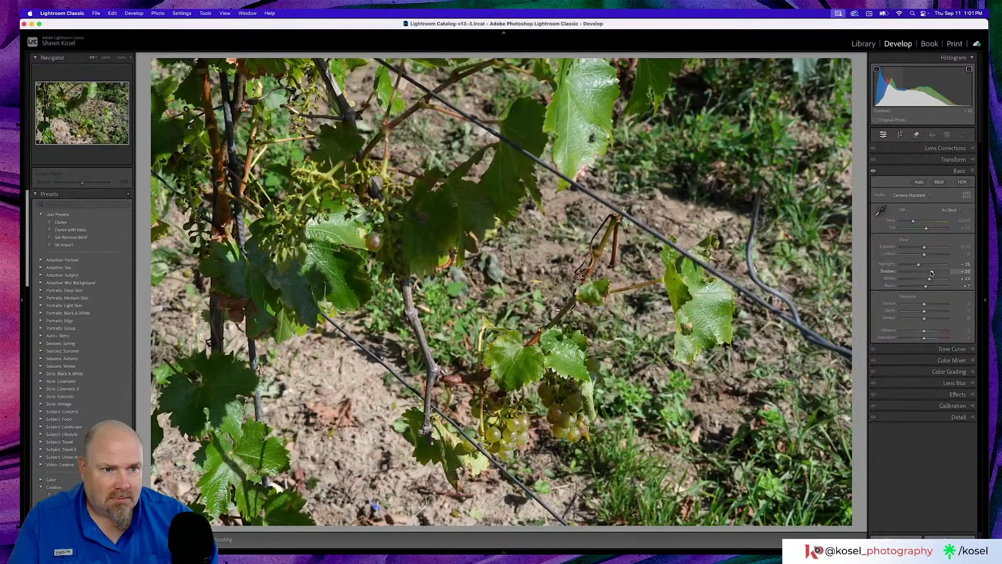
left_click(927, 306)
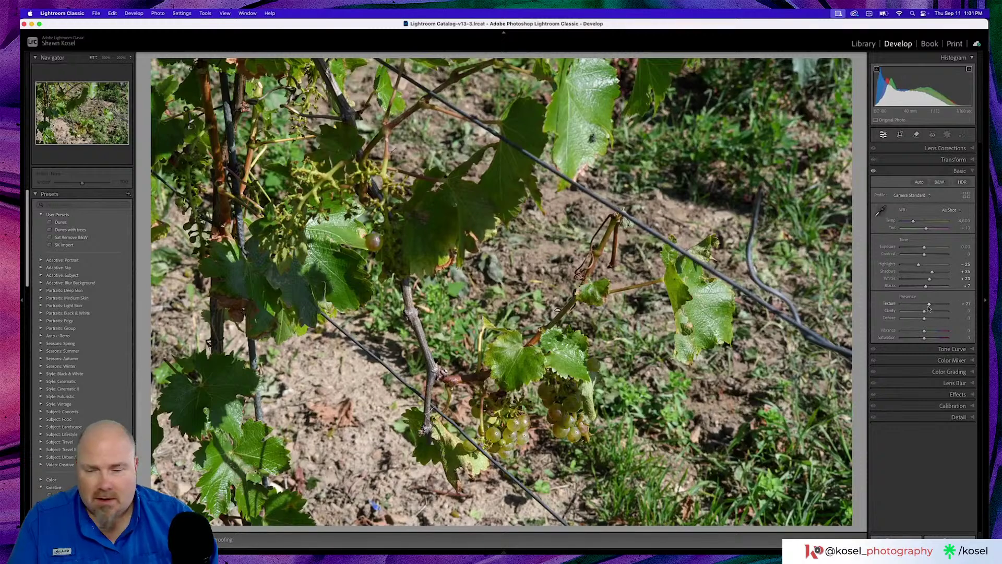
left_click_drag(925, 312, 930, 313)
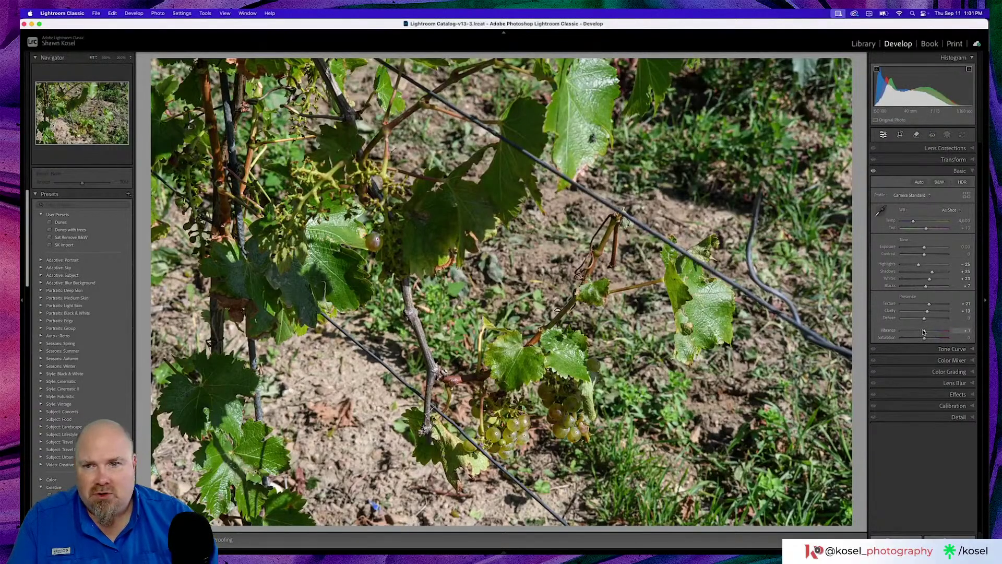
left_click_drag(923, 331, 930, 330)
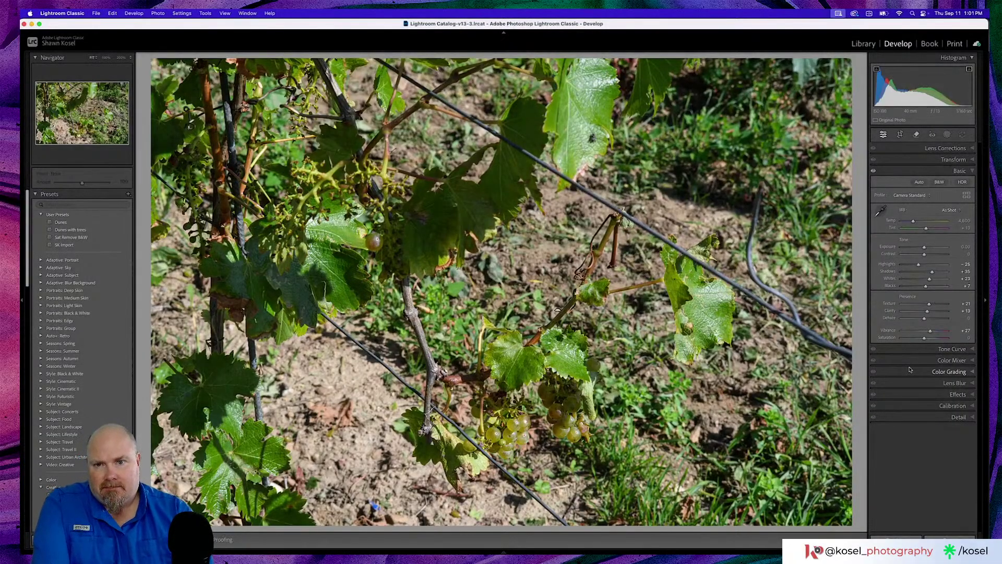
Sharpen the vine photo with Amount at 84 and Masking at 88.
left_click(956, 416)
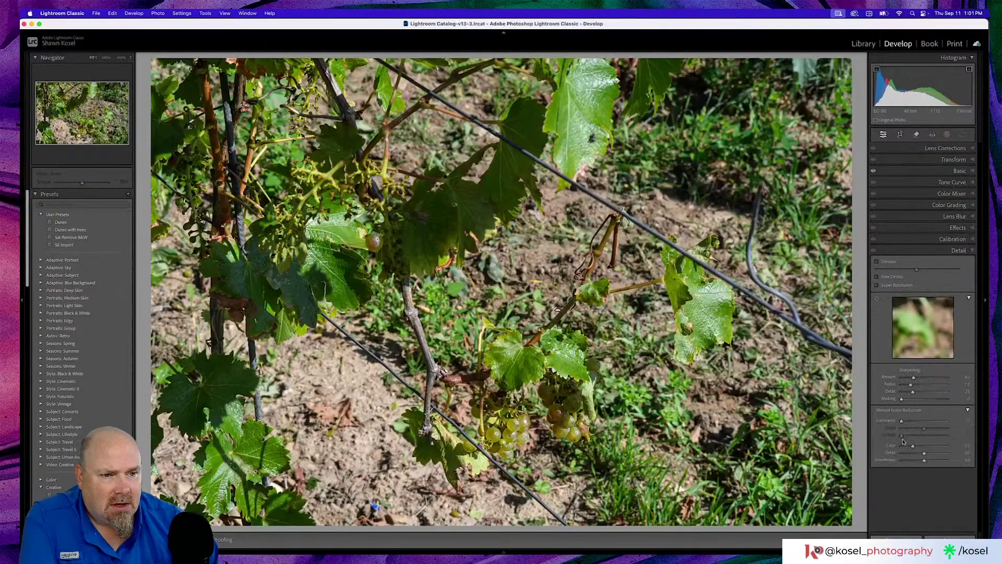
left_click_drag(912, 383, 941, 401)
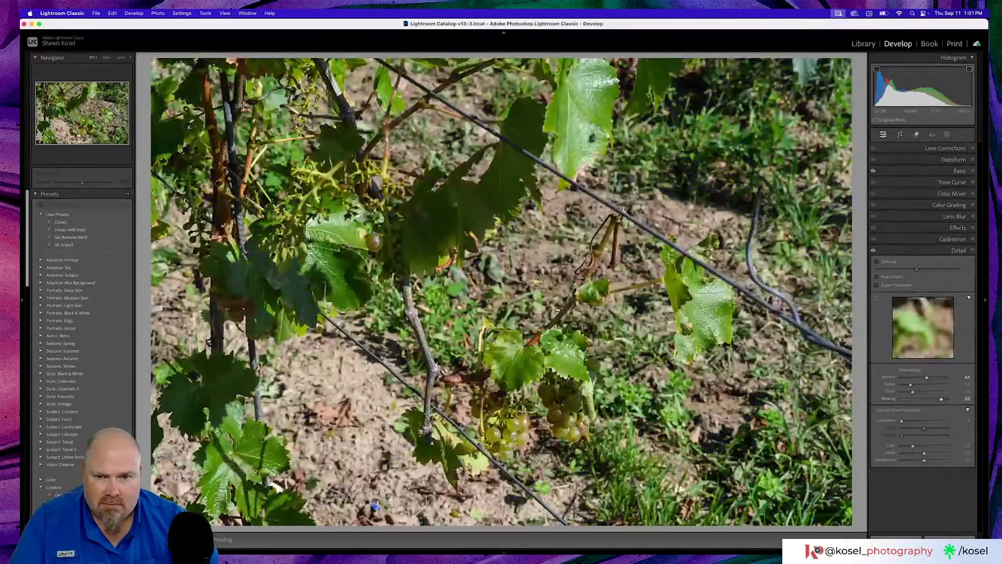
Go to the cloudy sky photo DSC_7772, apply Auto tone adjustments and set Blacks to -24.
key("Right")
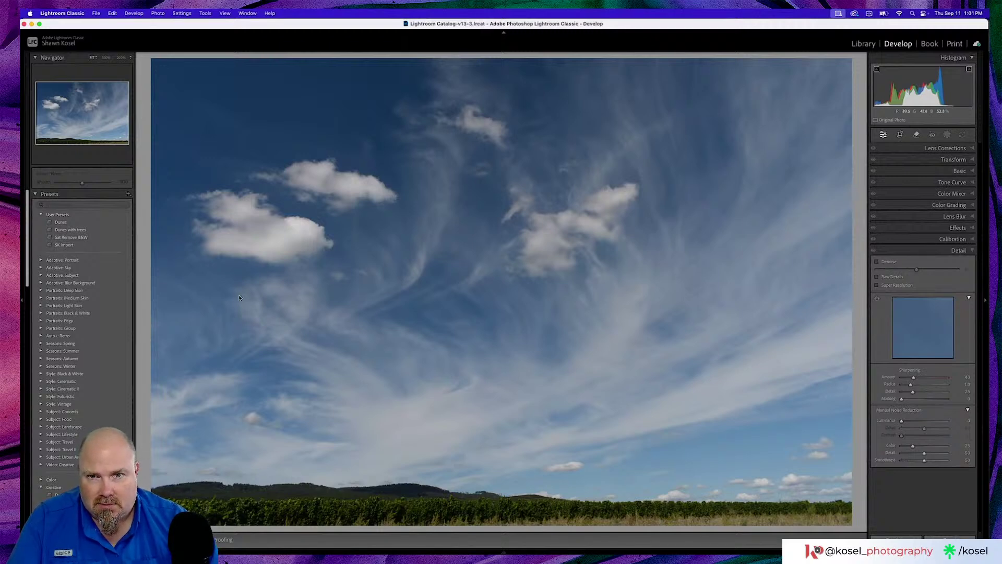
key("Left")
key("Right")
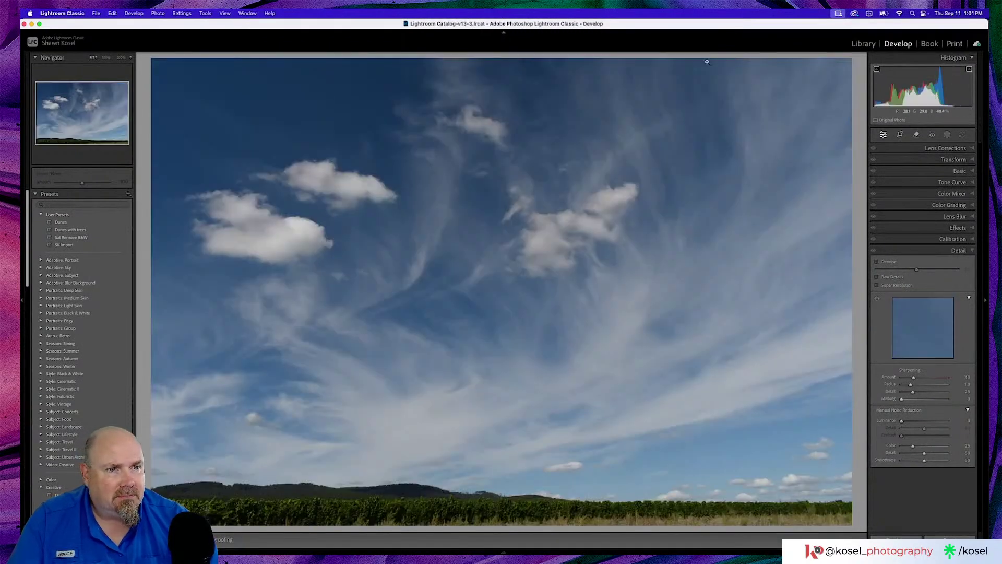
left_click(934, 171)
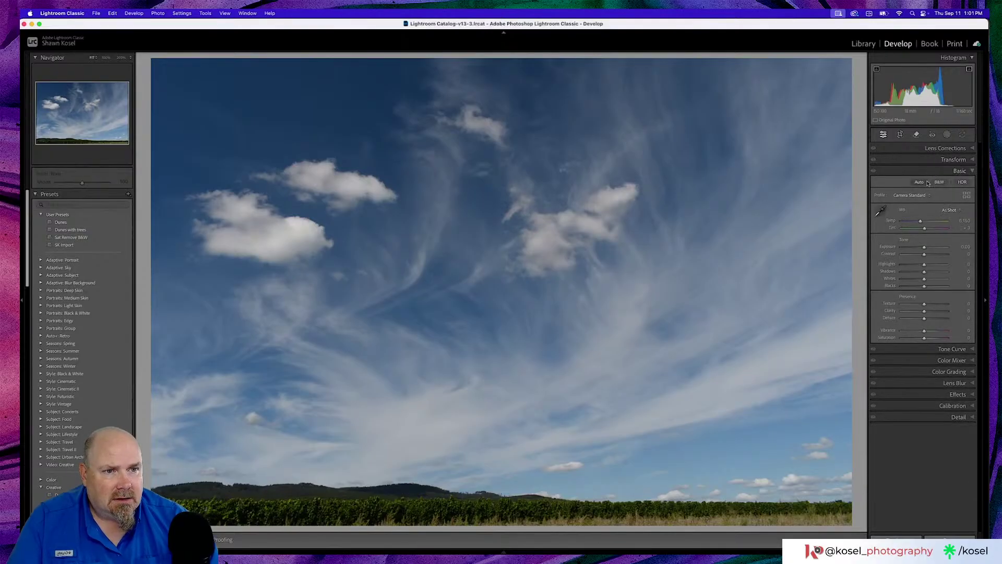
left_click(921, 182)
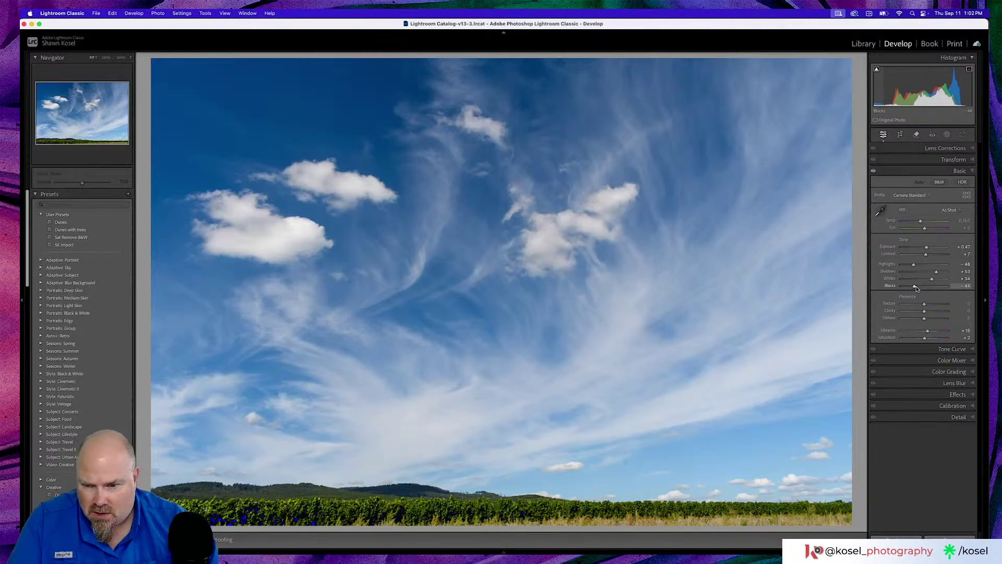
left_click_drag(917, 288, 921, 289)
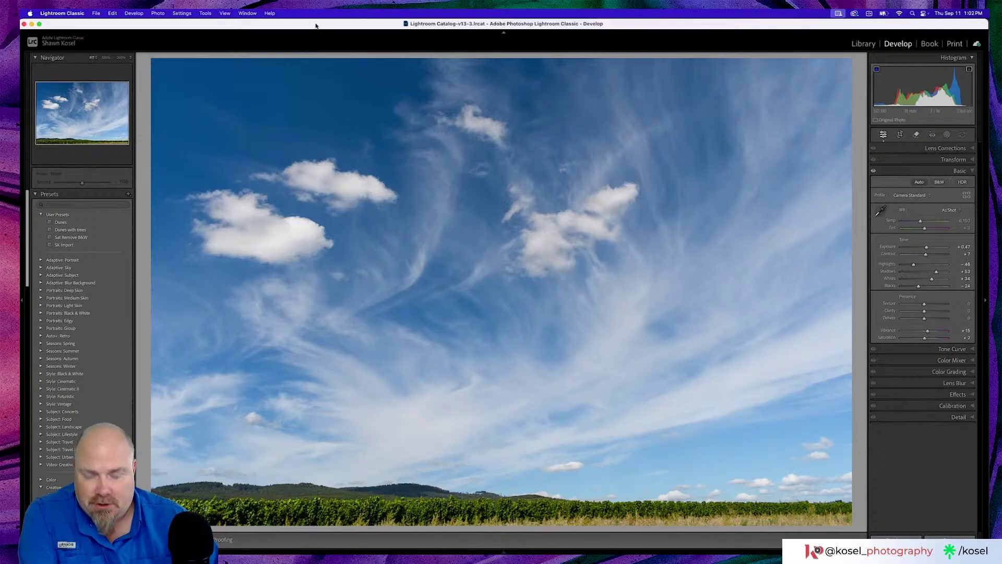
Open young vineyard photo DSC_7773 from the grid for developing and set Shadows to +44, Whites to +31 and Blacks to -17.
key("g")
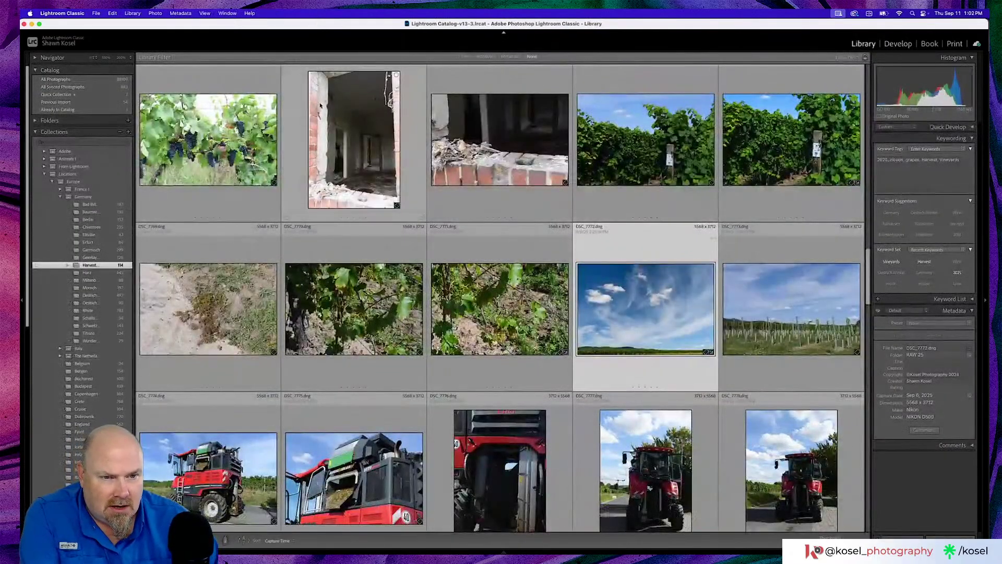
double_click(767, 295)
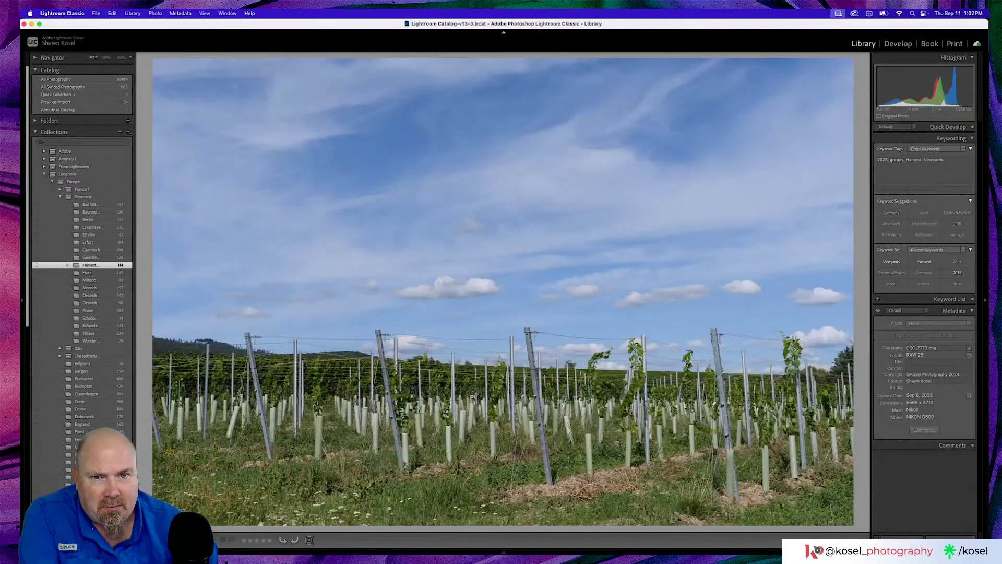
key("d")
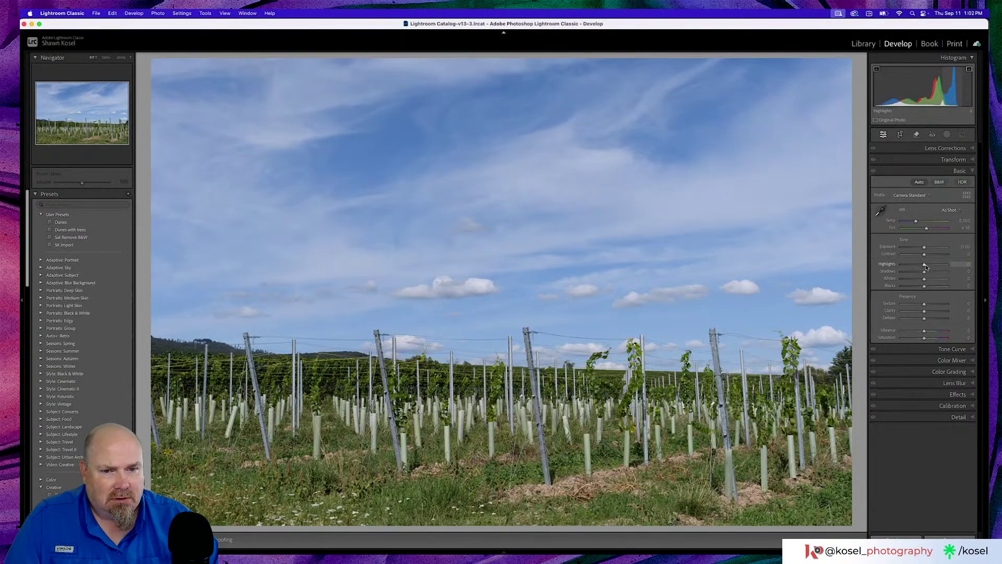
left_click_drag(924, 275, 934, 273)
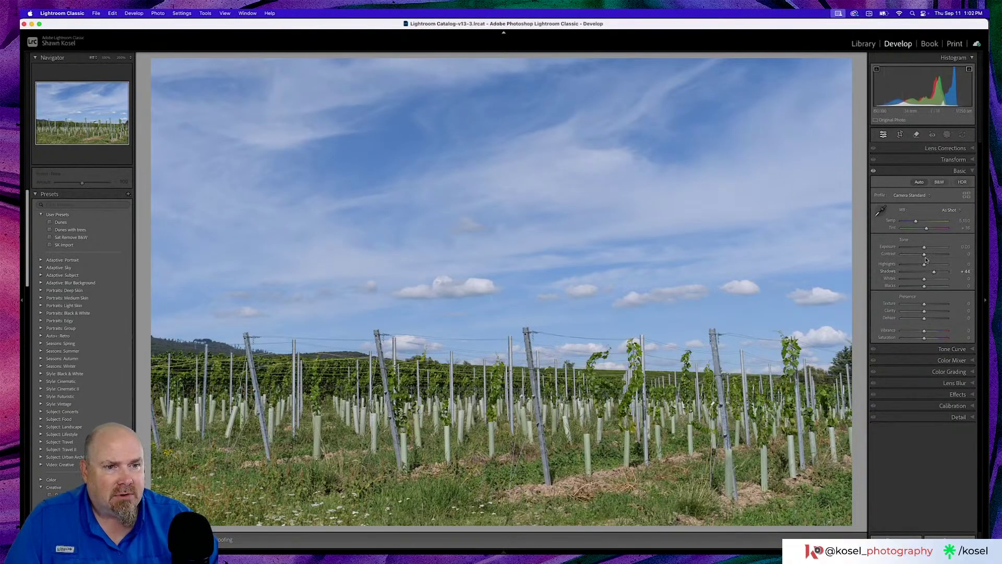
left_click_drag(925, 279, 921, 288)
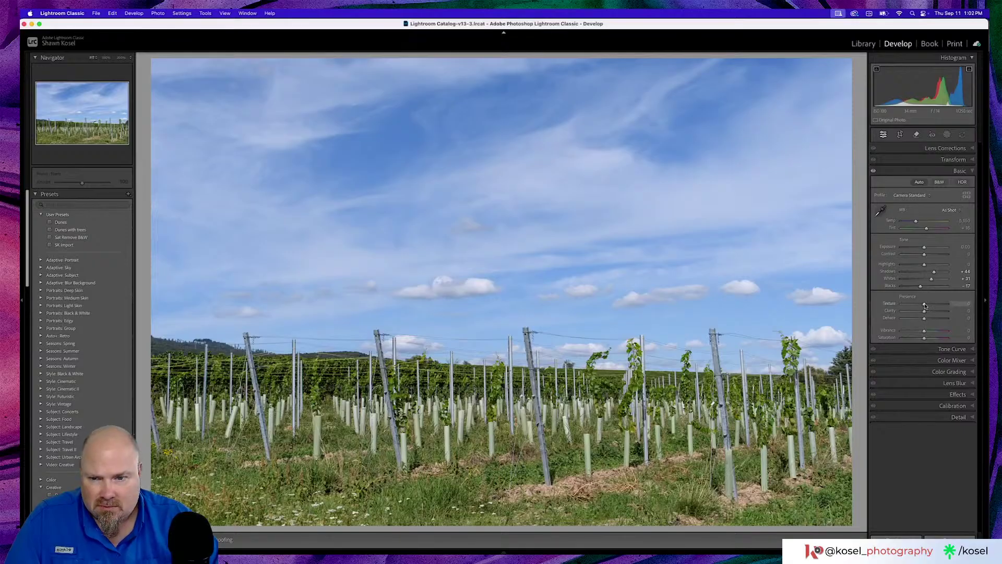
Set the young vineyard photo's Texture to +17, Clarity to +12 and Vibrance to +12, and check the posts and vine guards up close.
left_click_drag(924, 304, 927, 313)
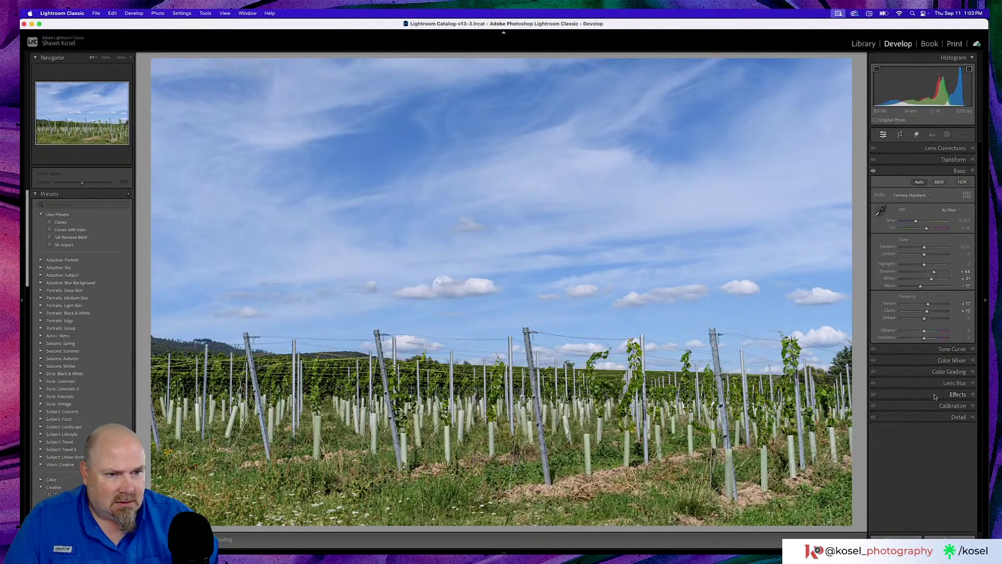
left_click_drag(925, 331, 929, 333)
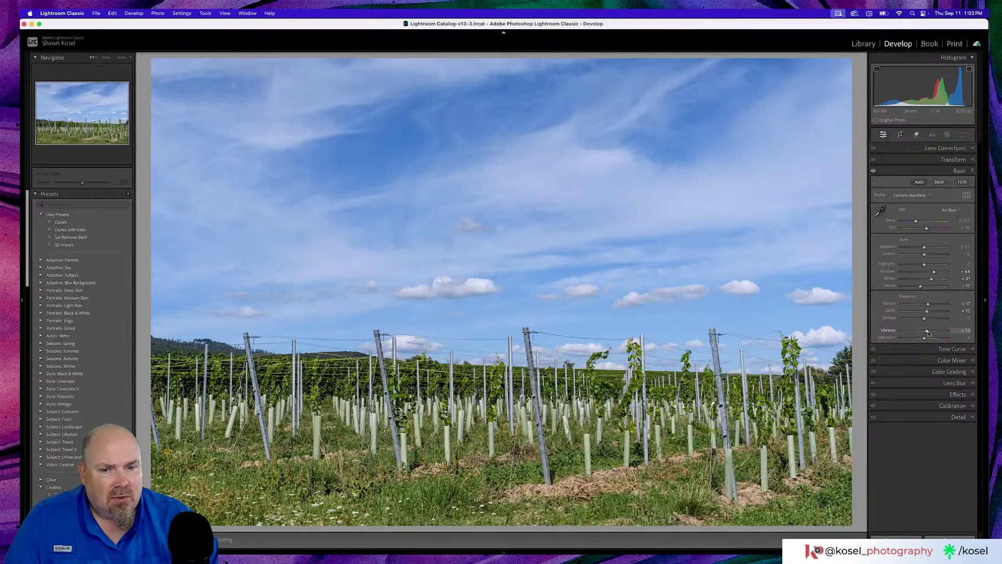
left_click(373, 396)
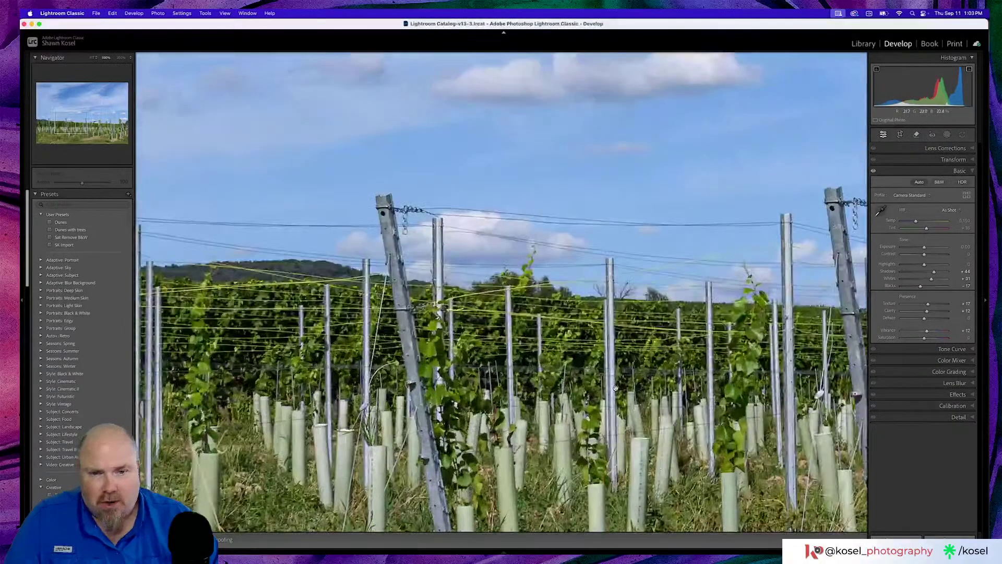
scroll(616, 388, "down", 2)
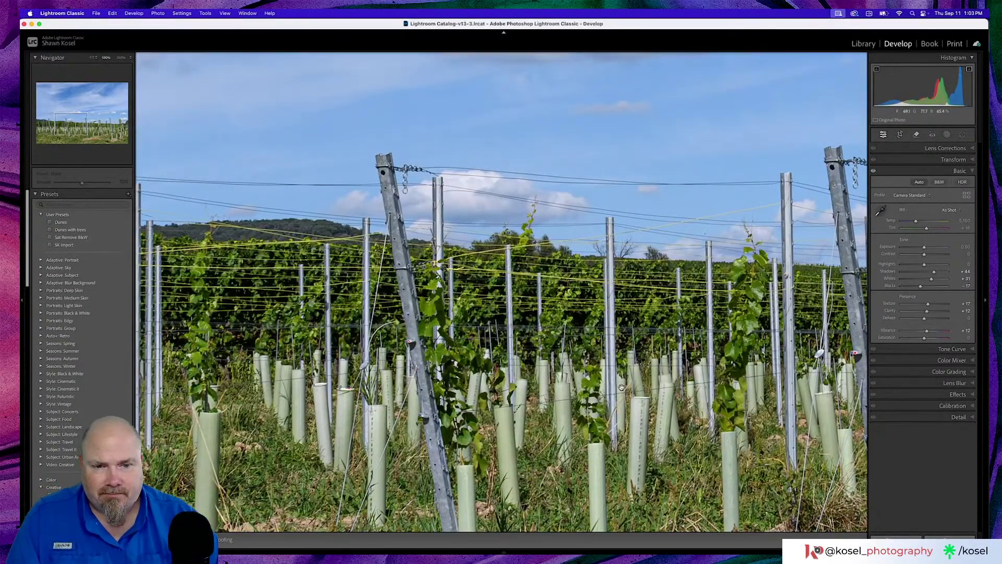
left_click(621, 388)
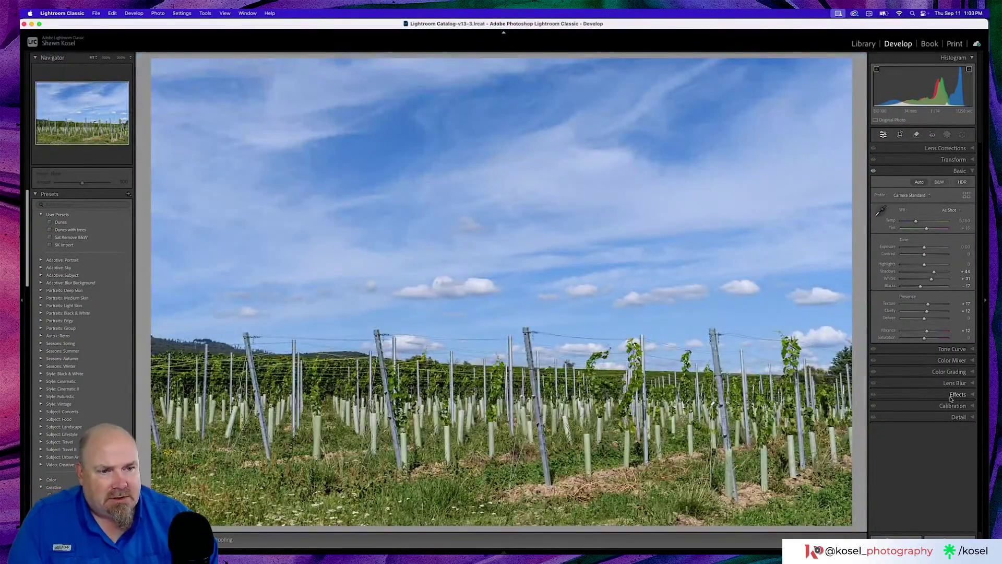
Add a slight dark post-crop vignette to the young vineyard photo and sharpen it with Amount at 80 and Masking at 90.
left_click(950, 395)
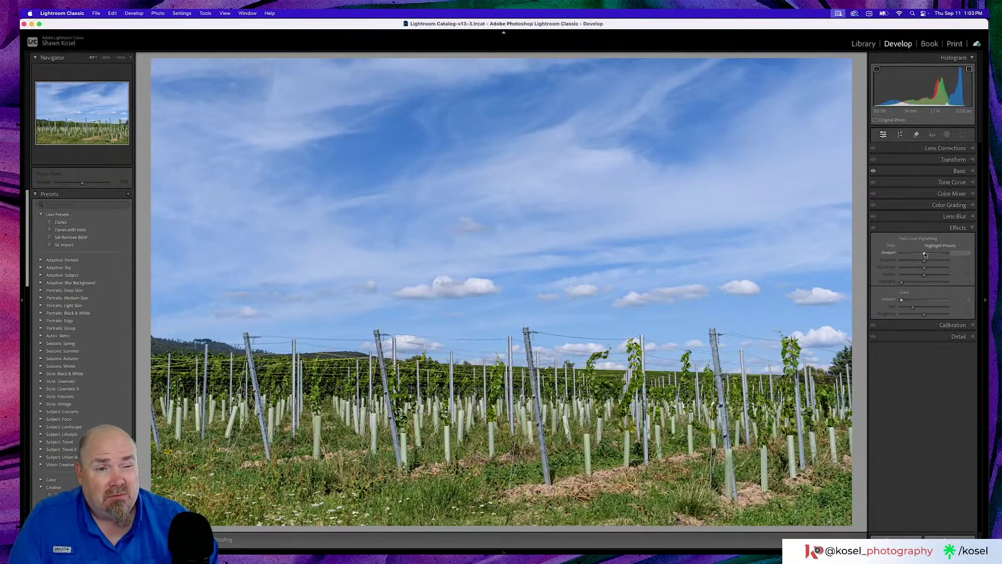
left_click_drag(925, 254, 923, 254)
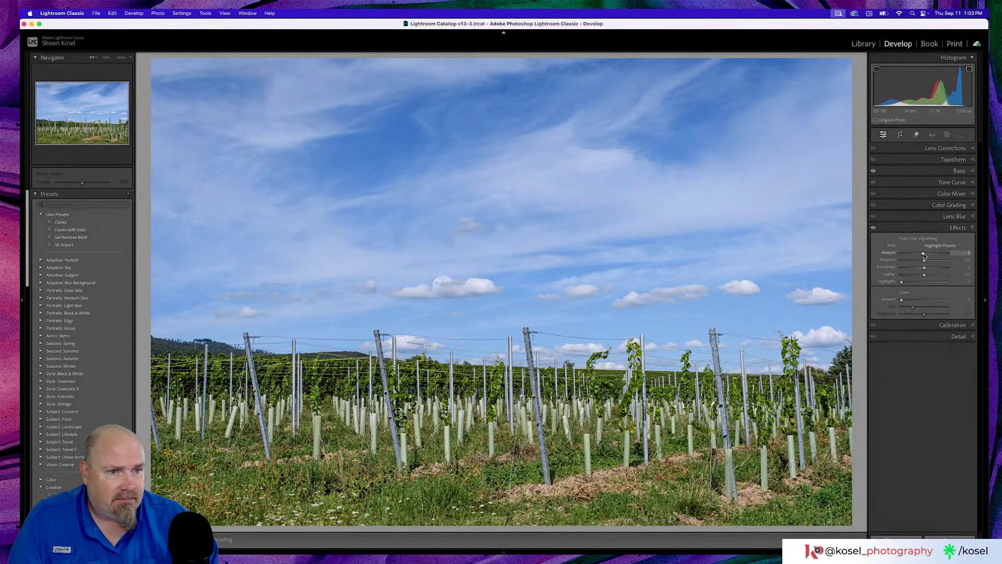
left_click(955, 336)
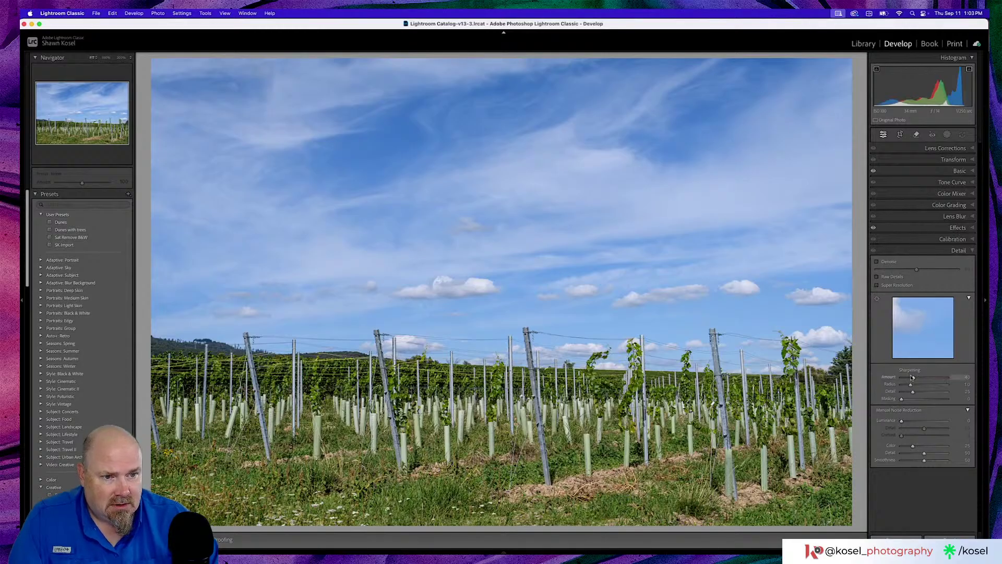
left_click_drag(914, 377, 942, 400)
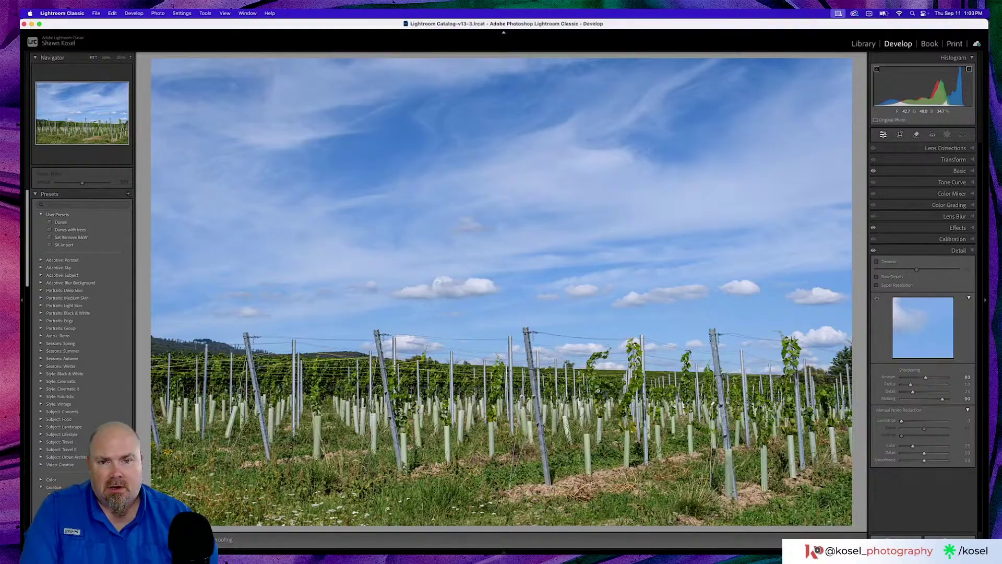
Open the red grape harvester photo DSC_7774 from the grid for developing, apply Auto tone adjustments and set Blacks to about -9.
key("g")
scroll(599, 393, "down", 5)
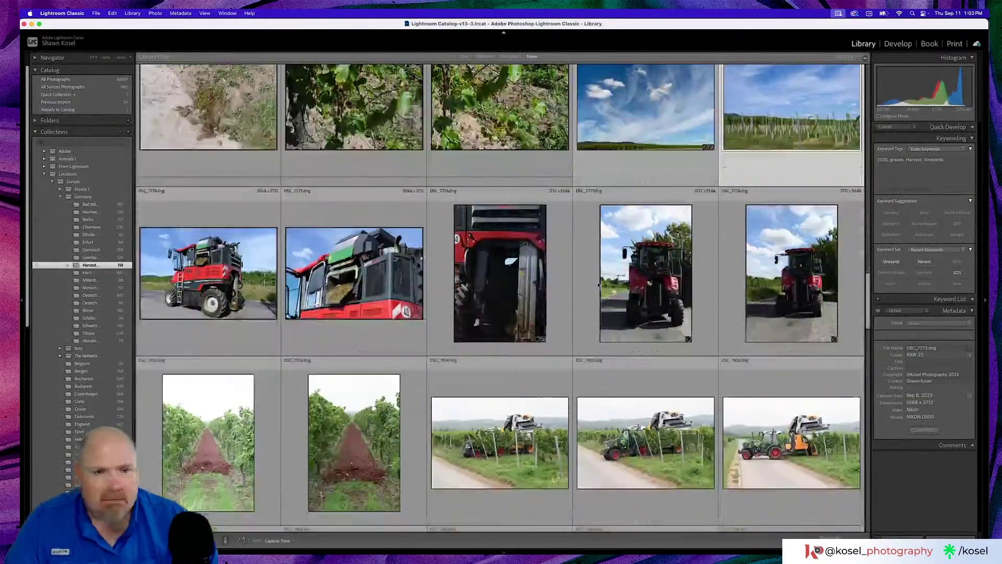
double_click(198, 270)
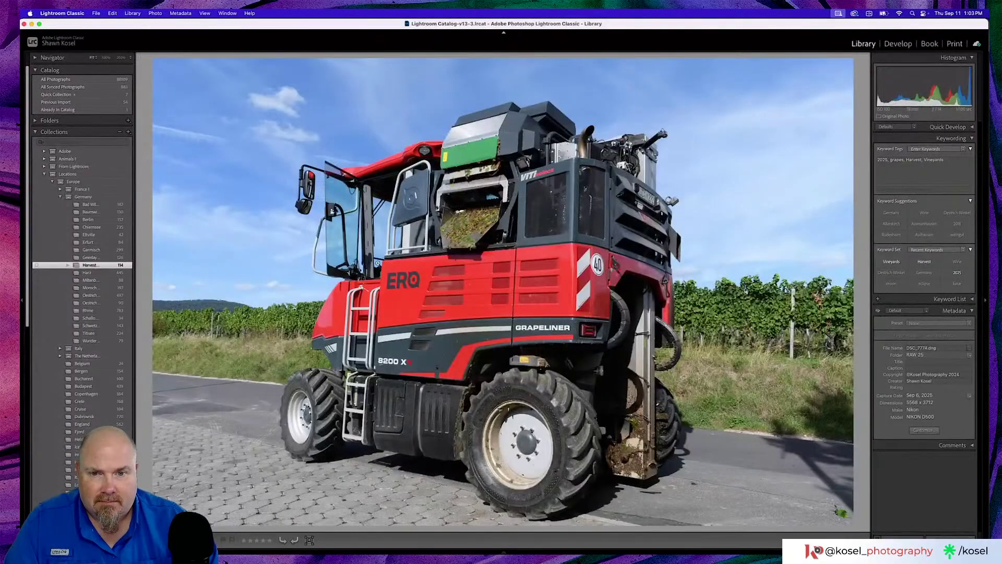
key("d")
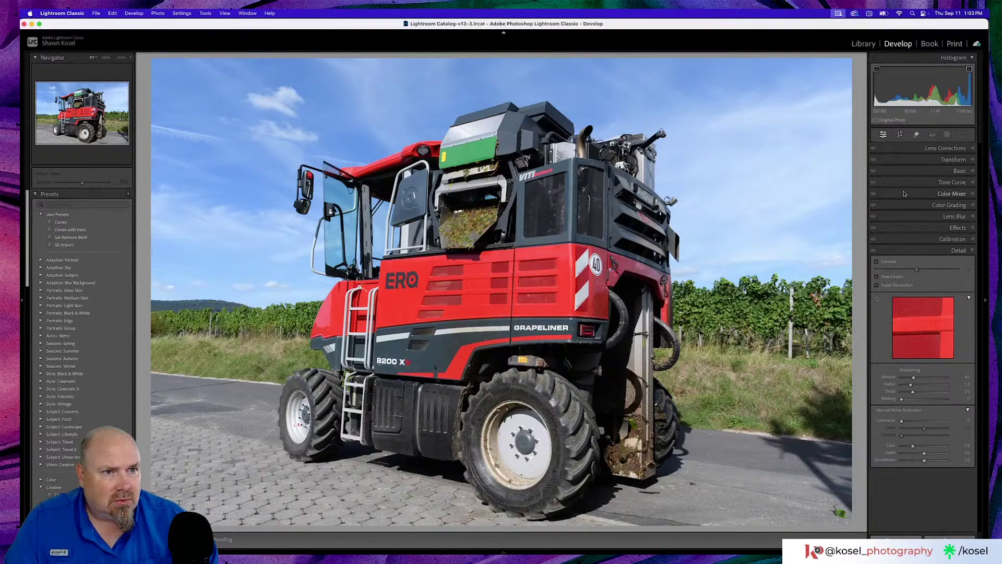
left_click(939, 170)
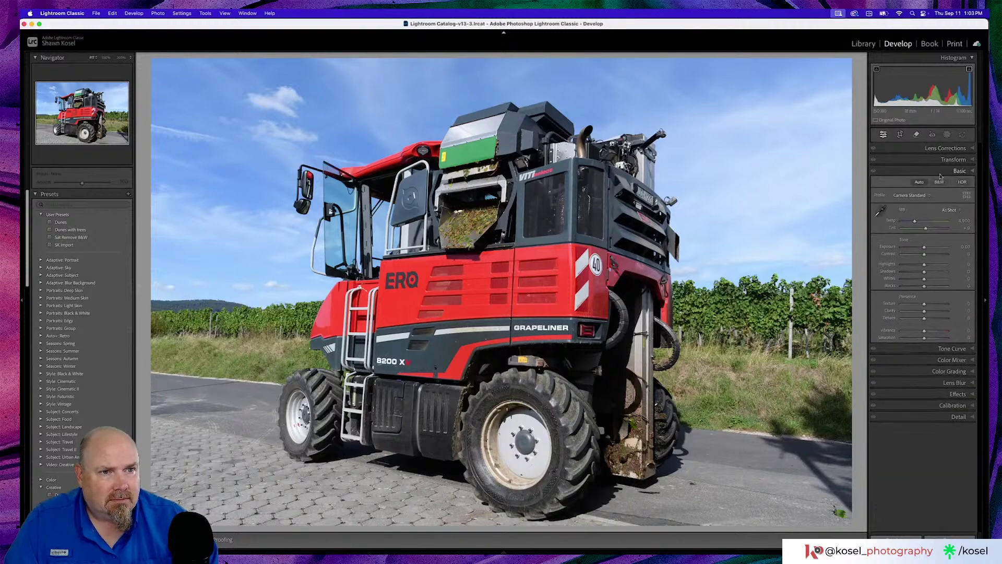
left_click(919, 182)
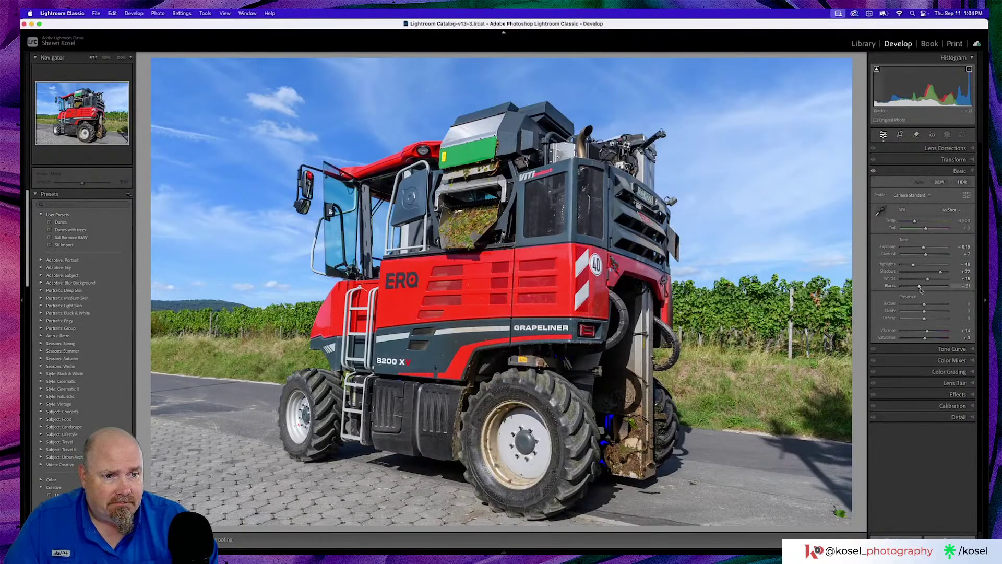
left_click_drag(921, 290, 925, 290)
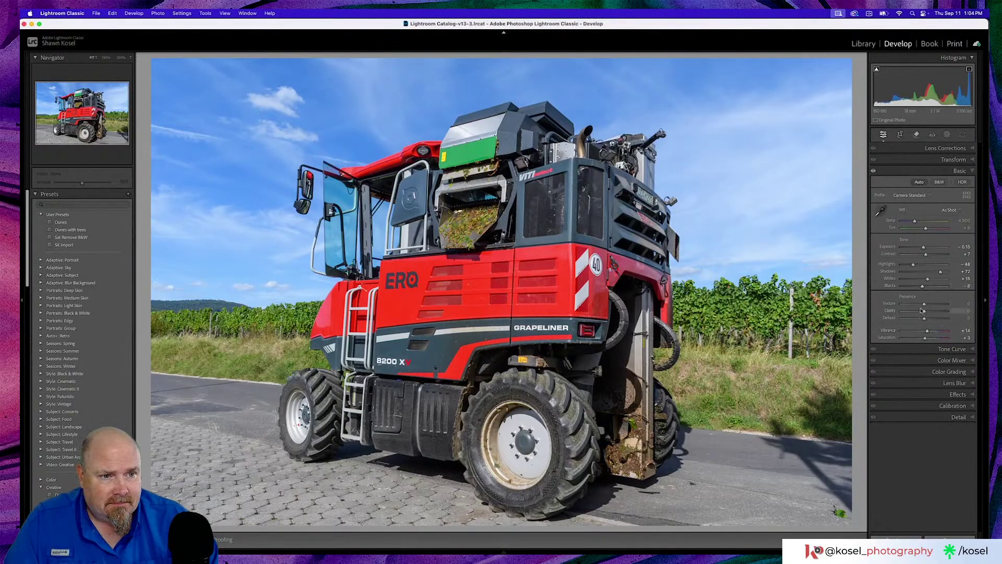
Set the harvester photo's Texture to +24 and Clarity to +18, and add a dark post-crop vignette with Amount at -12.
left_click_drag(924, 305, 928, 312)
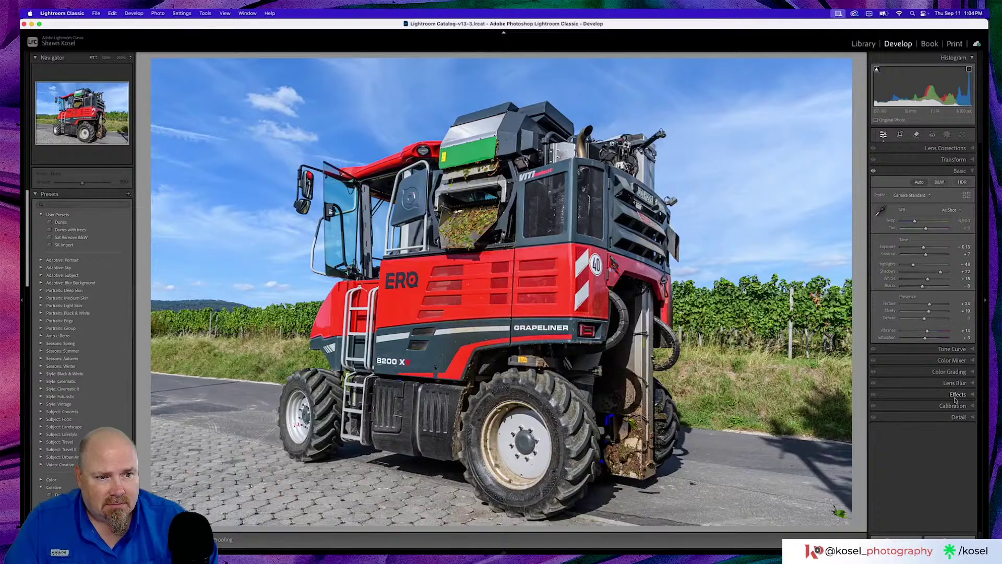
left_click(960, 417)
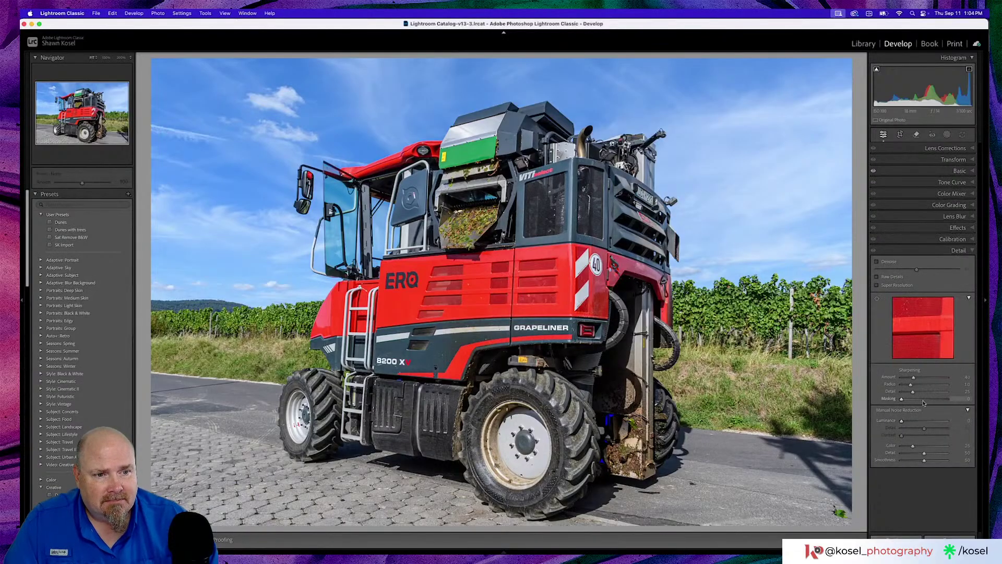
left_click(951, 229)
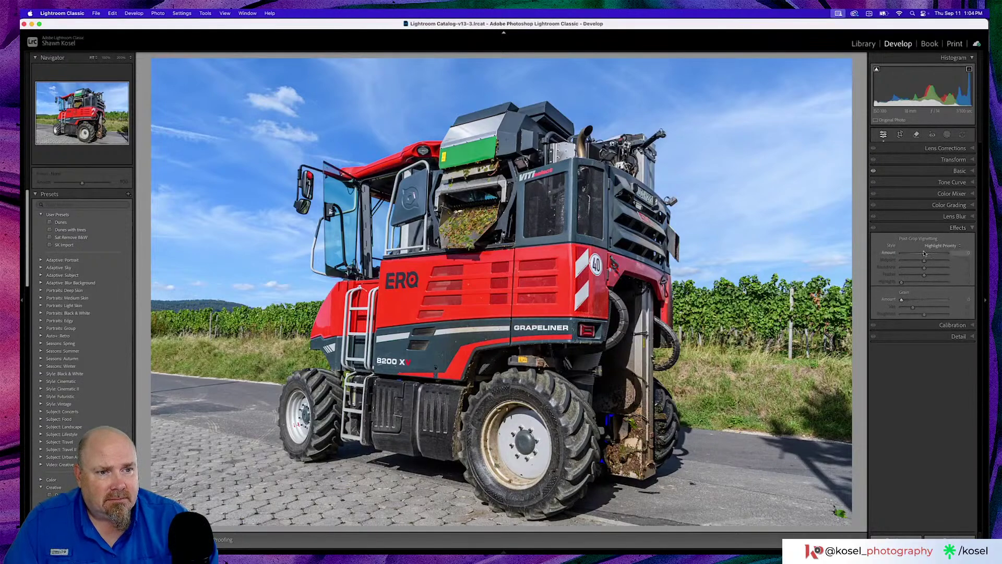
left_click_drag(925, 255, 923, 256)
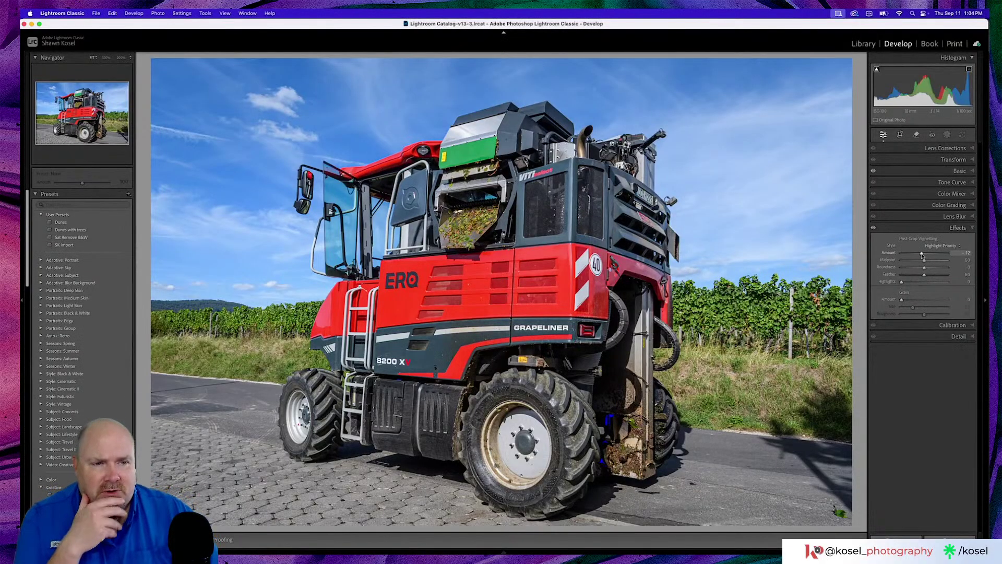
Sharpen the harvester photo with Amount at about 78 and Masking at about 89, and return to the photo grid.
left_click(922, 337)
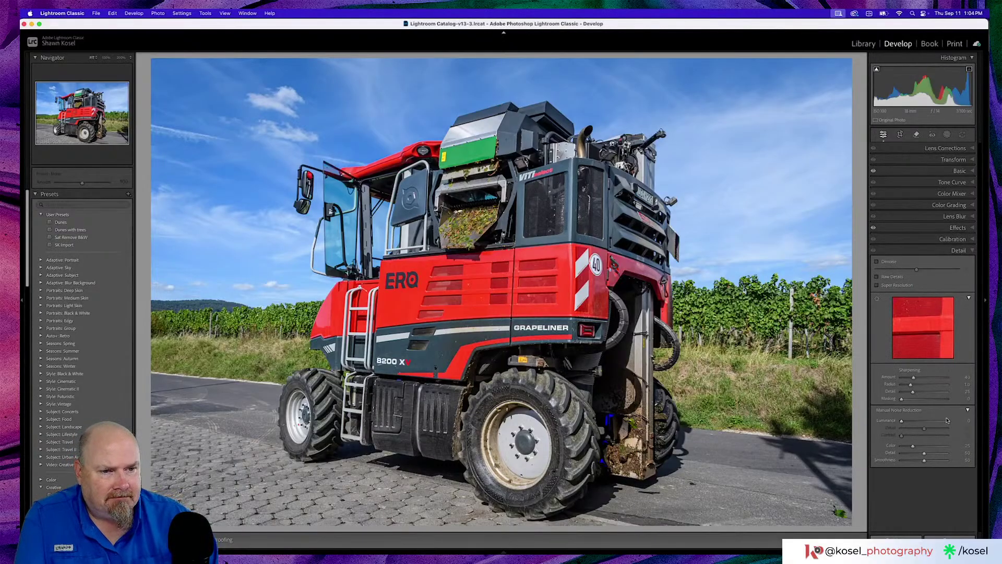
left_click_drag(913, 377, 926, 379)
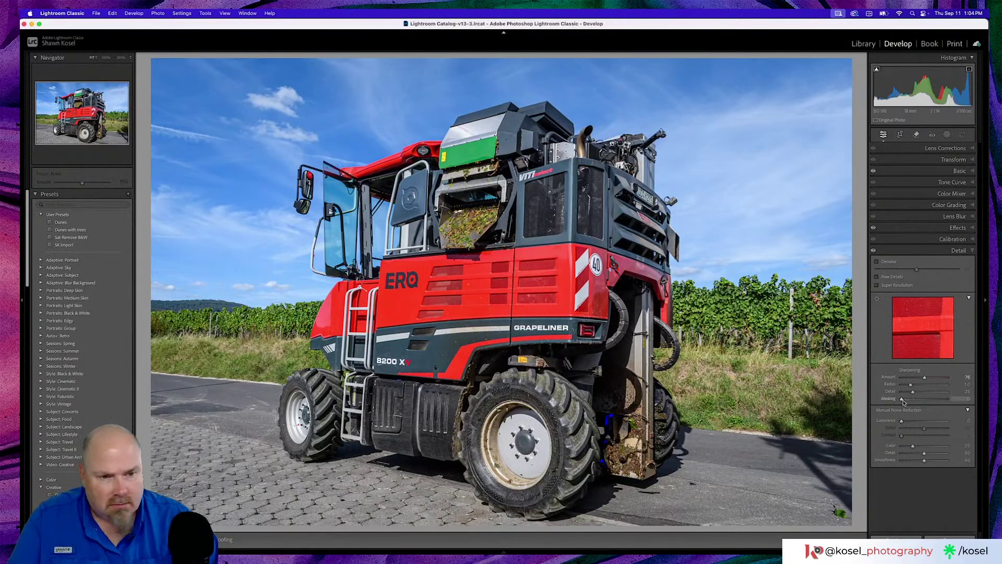
left_click_drag(902, 399, 945, 401)
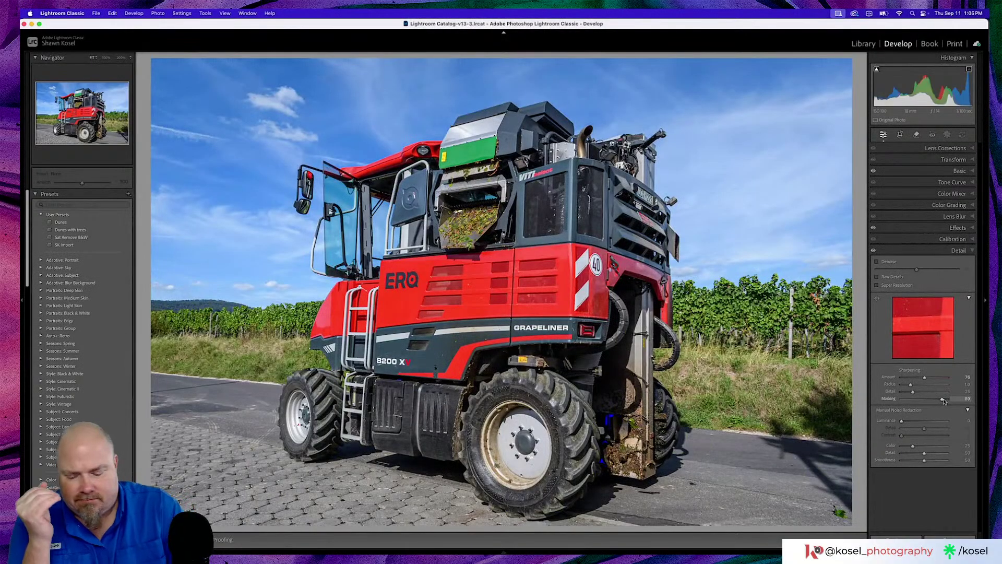
key("super+equal")
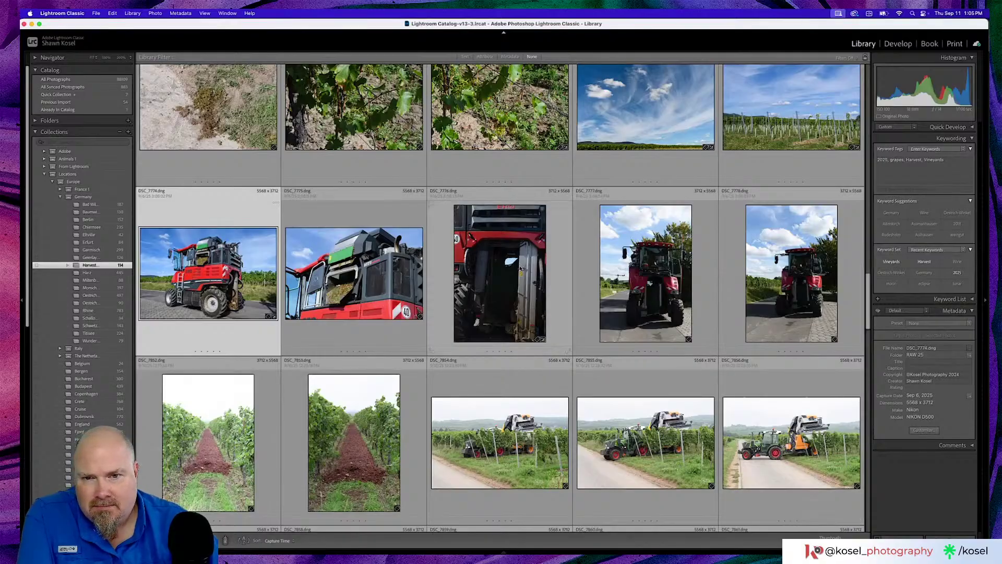
scroll(516, 268, "down", 3)
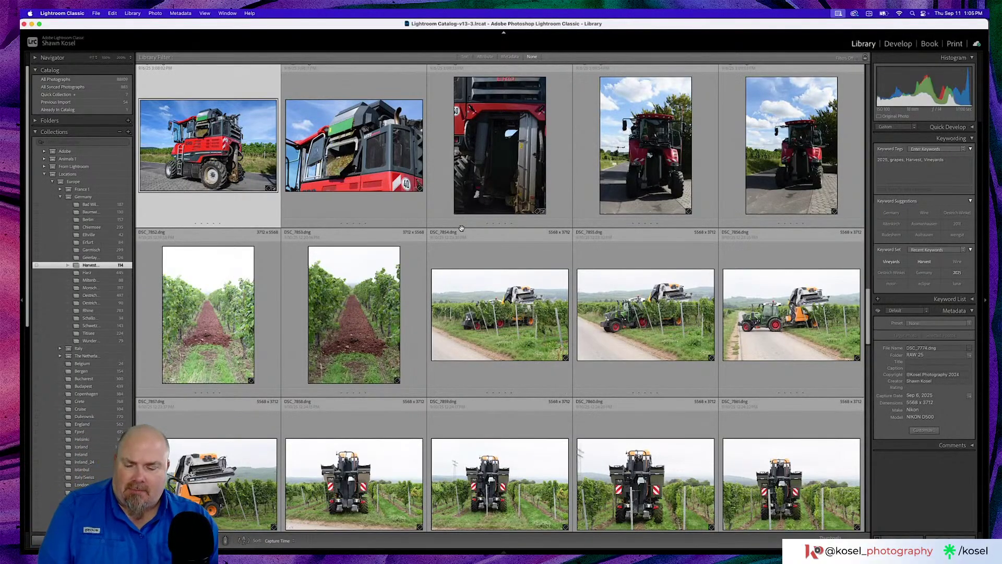
Switch to Chrome and open the Adobe Express home page in a new tab.
key("super+Tab")
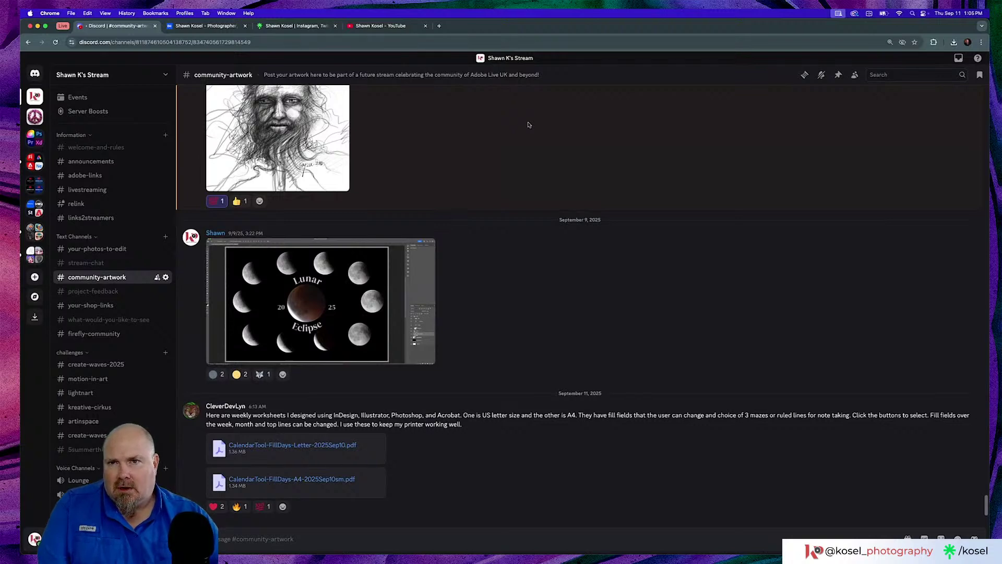
left_click(440, 26)
type("new")
key("Return")
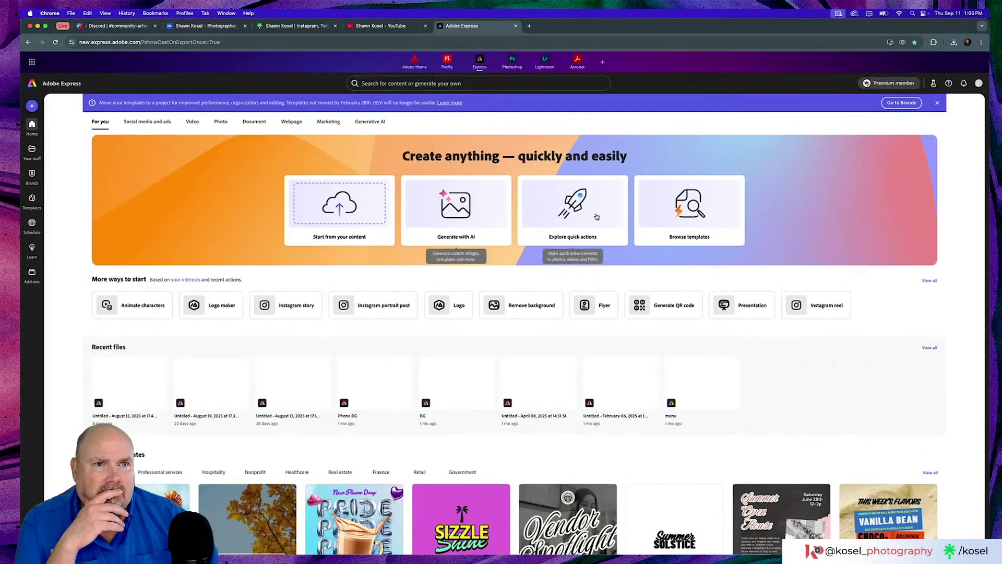
Minimize Lightroom Classic and open the Live Stream work folder on the Passport Mac 2 drive in Finder, clear of the browser's controls.
key("super+Tab")
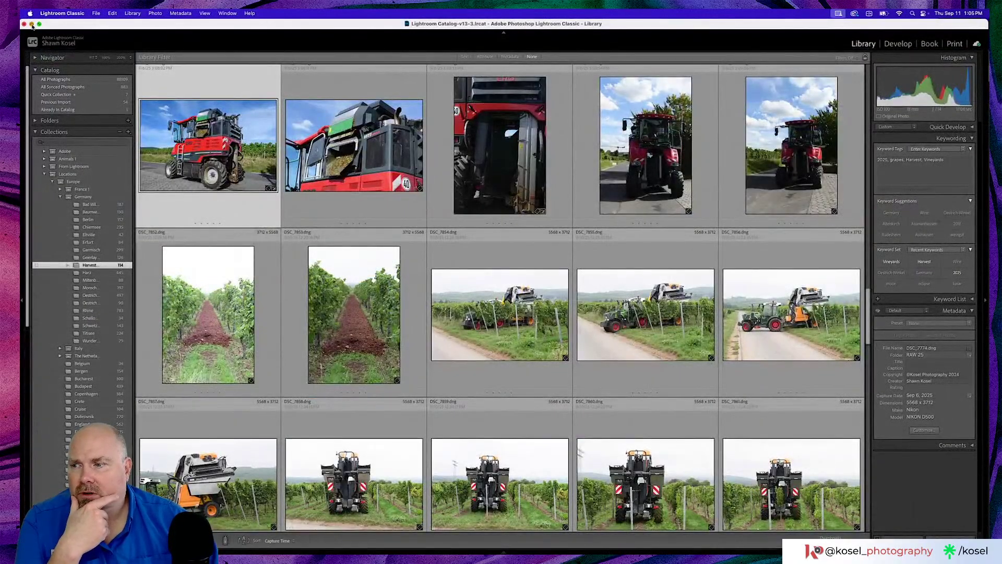
left_click(31, 23)
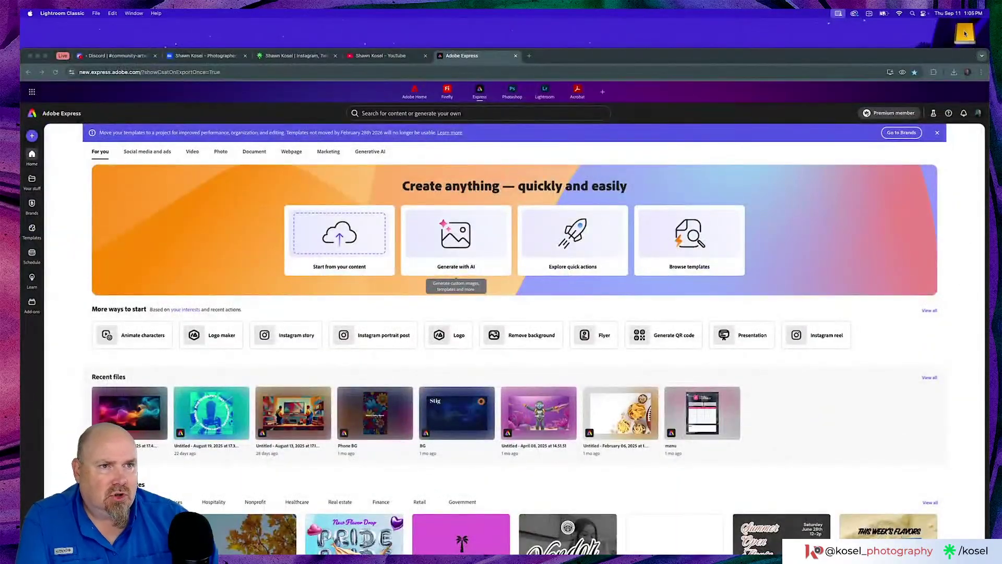
double_click(965, 35)
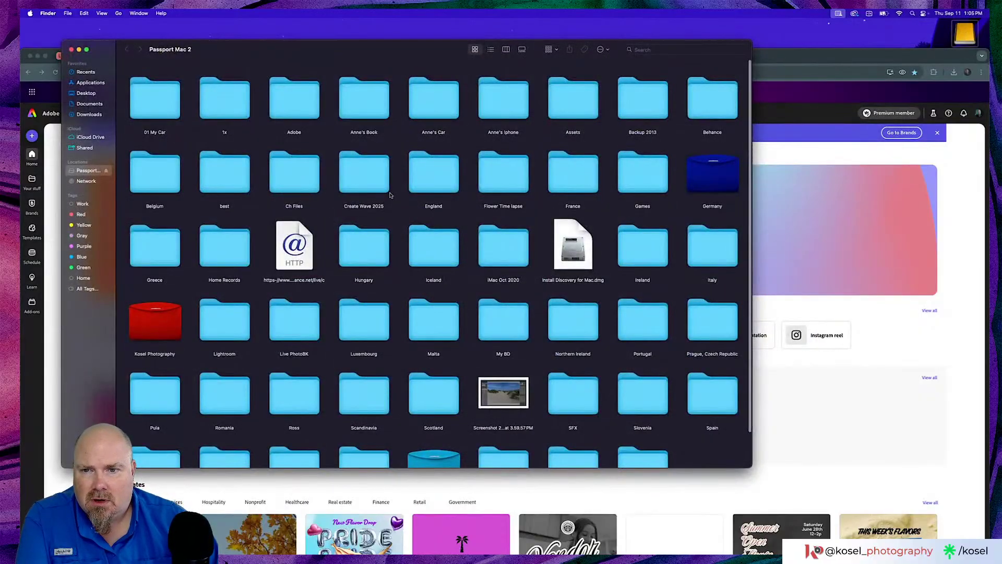
left_click(155, 327)
double_click(155, 327)
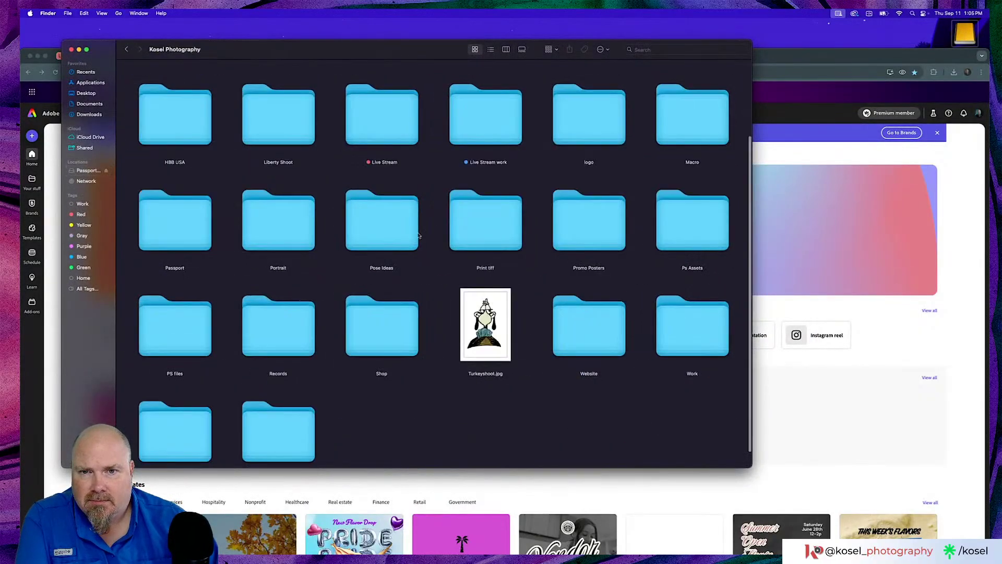
left_click(466, 135)
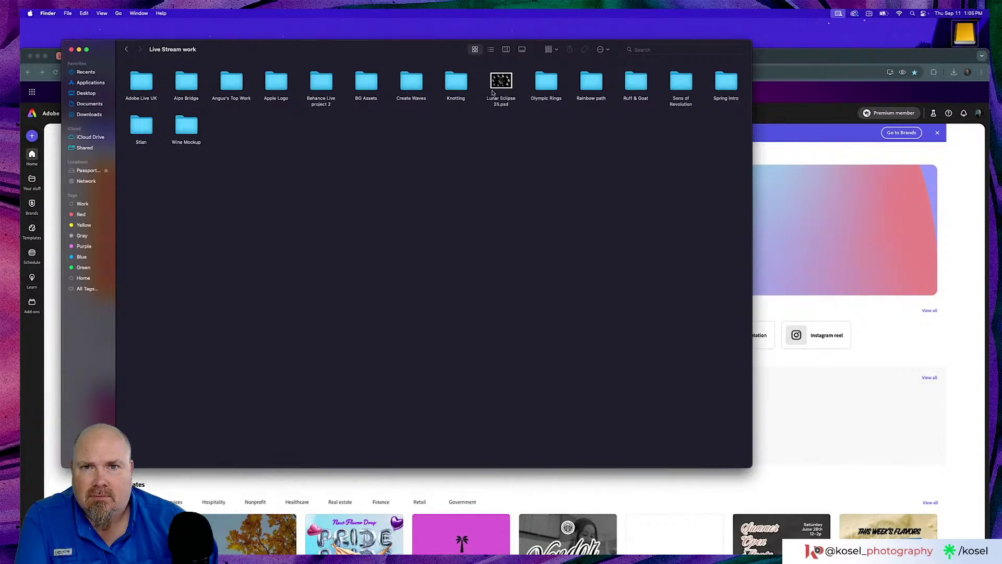
left_click_drag(401, 56, 362, 36)
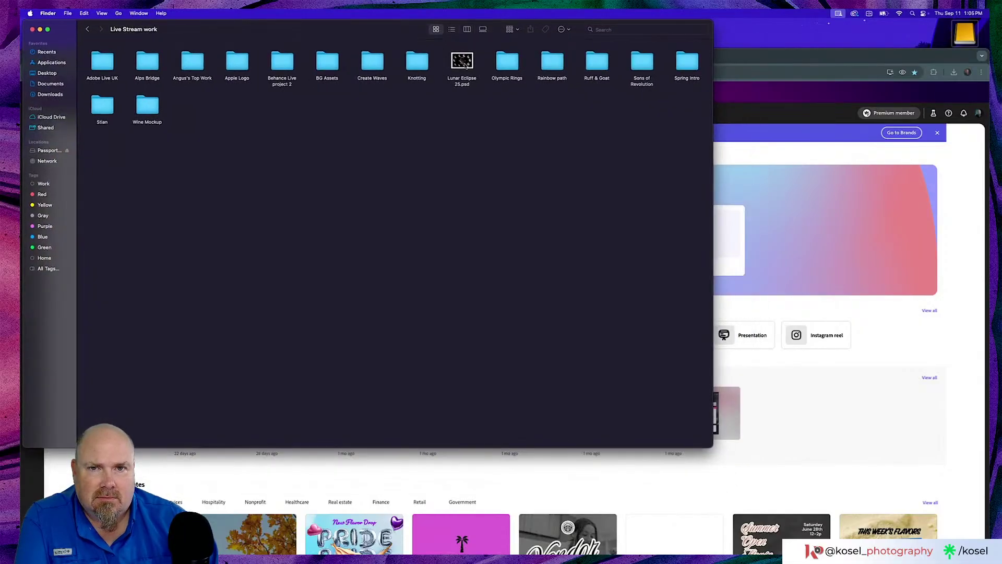
Try to bring Lunar Eclipse 25.psd from the Live Stream work folder into the Adobe Express page.
left_click(772, 74)
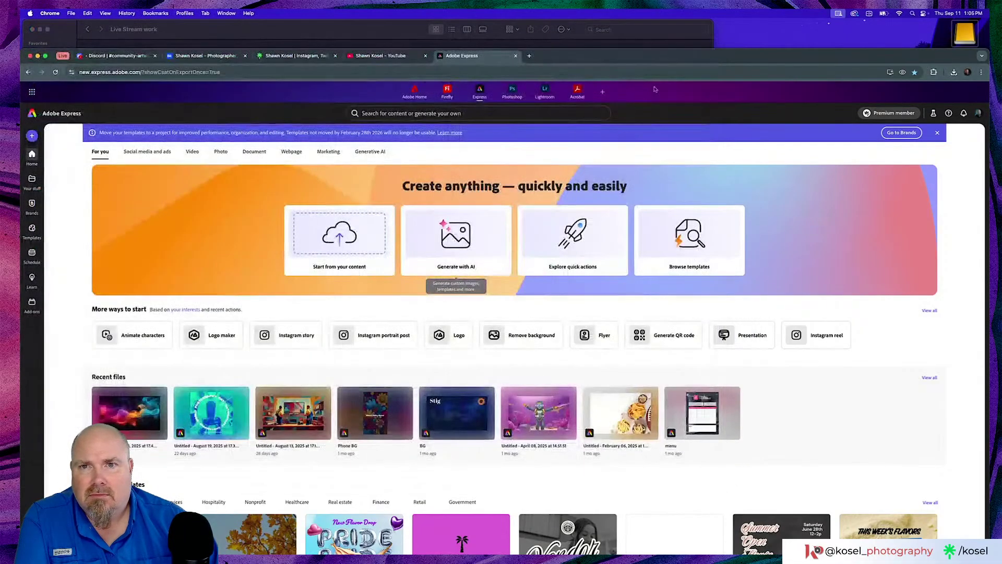
left_click(371, 24)
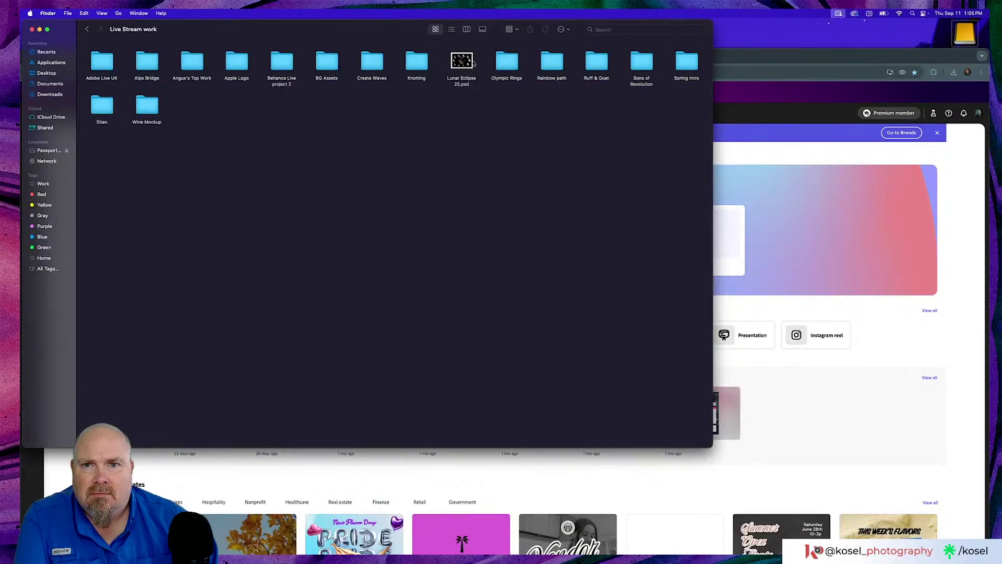
left_click_drag(474, 63, 774, 390)
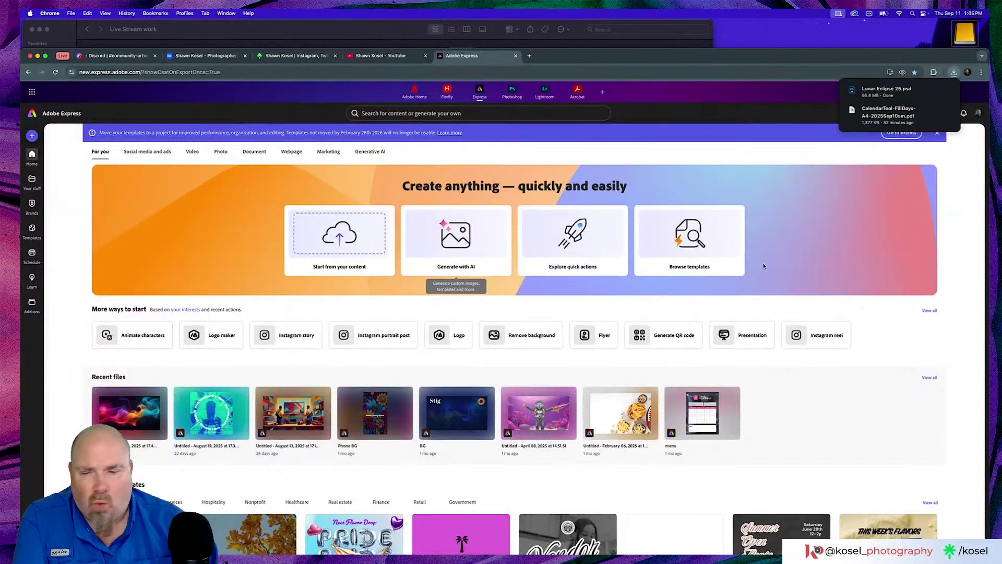
Delete the stray copy of Lunar Eclipse 25.psd from the Downloads folder and close the Finder window.
left_click(237, 545)
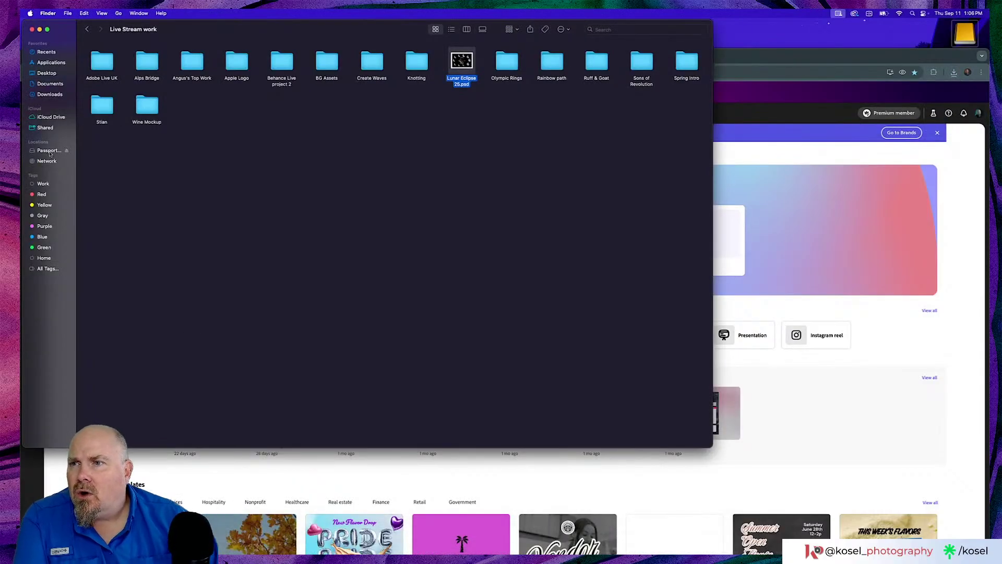
left_click(47, 94)
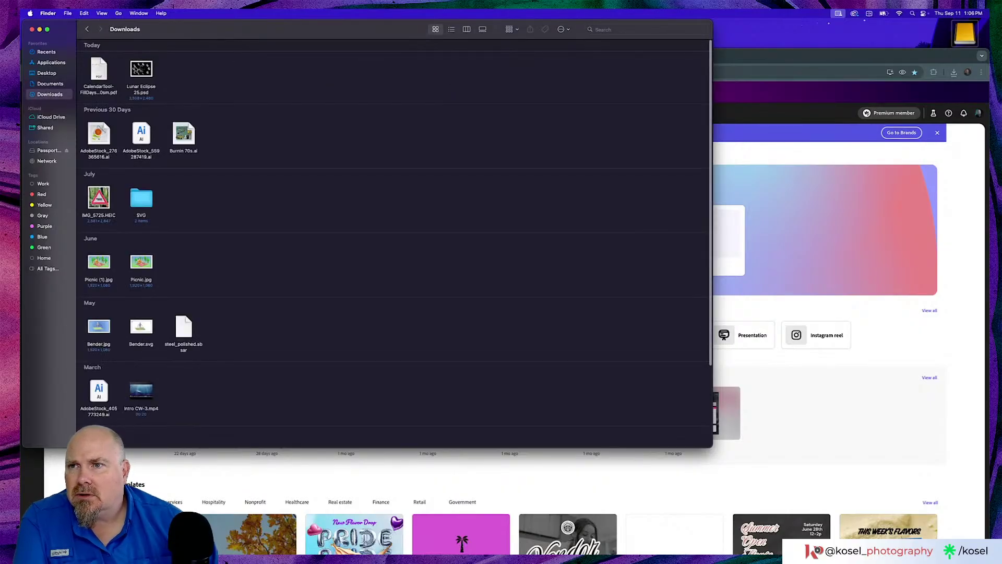
left_click_drag(138, 70, 774, 538)
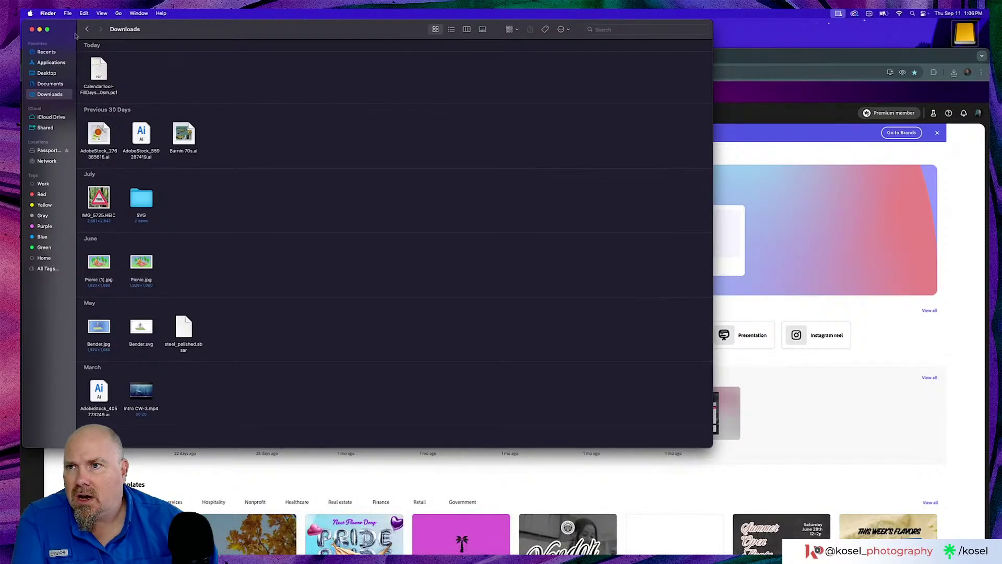
left_click(32, 29)
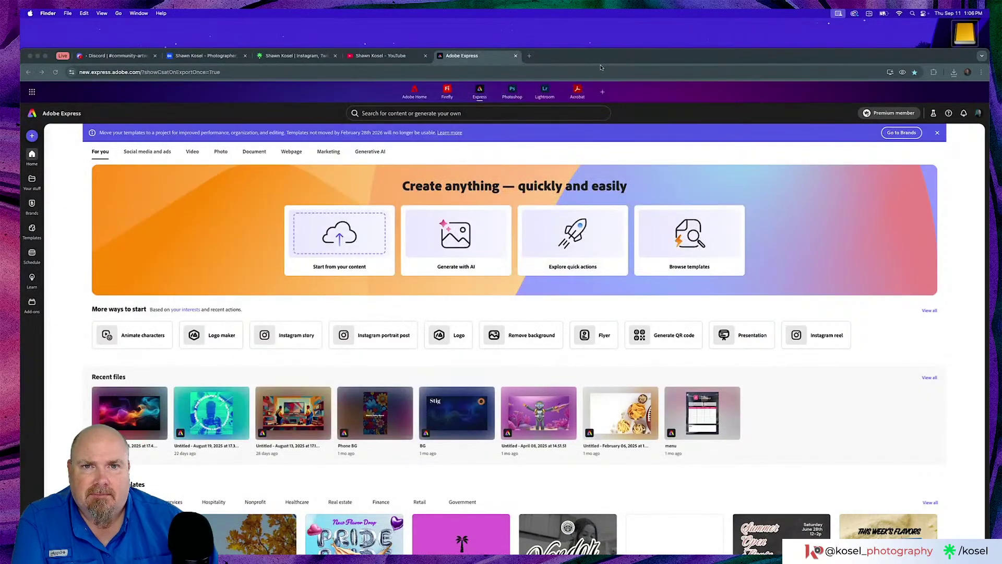
Lower the browser window to uncover the desktop and reopen the drive's Live Stream work folder, leaving Start from your content partly uncovered.
left_click_drag(600, 55, 602, 26)
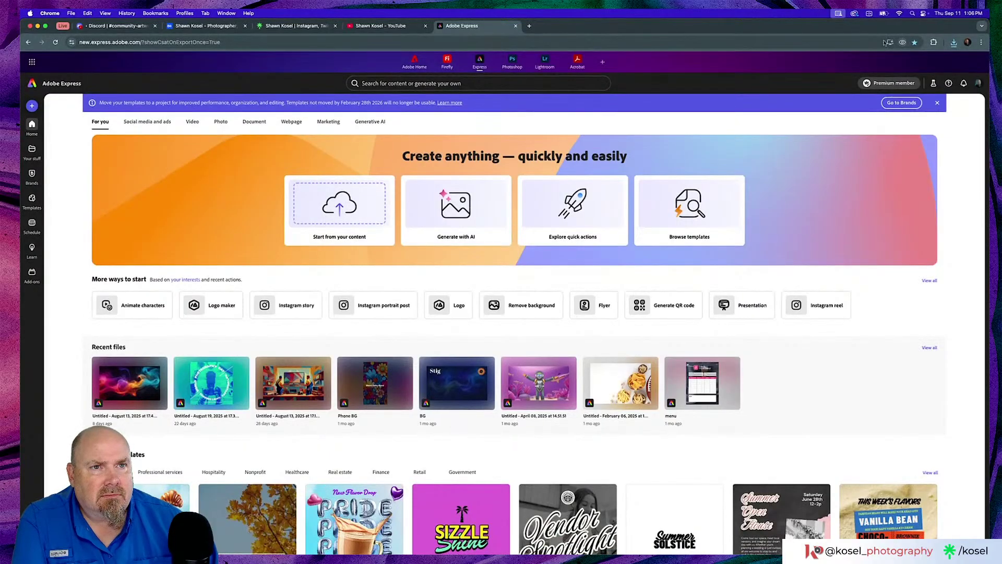
left_click_drag(813, 27, 814, 90)
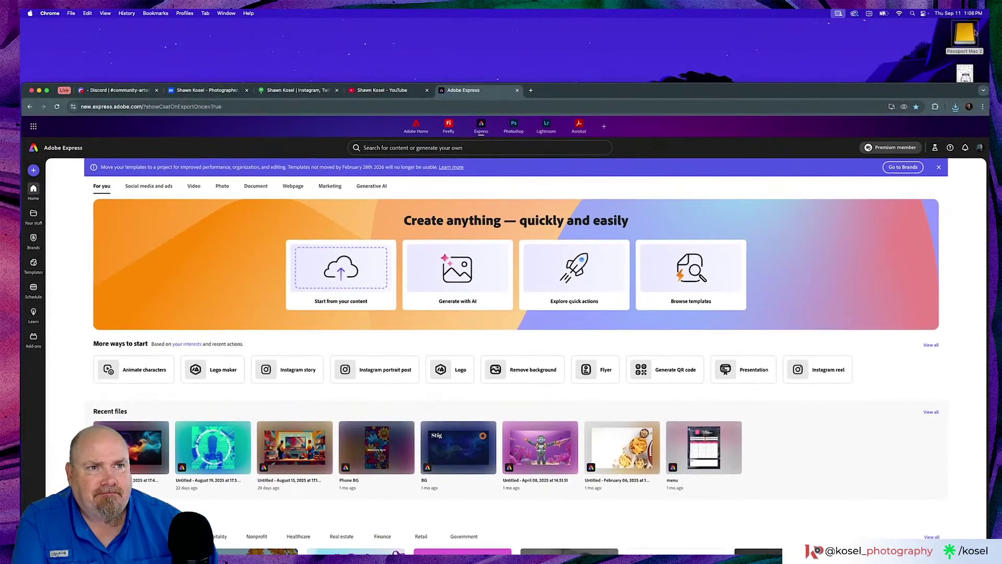
double_click(965, 37)
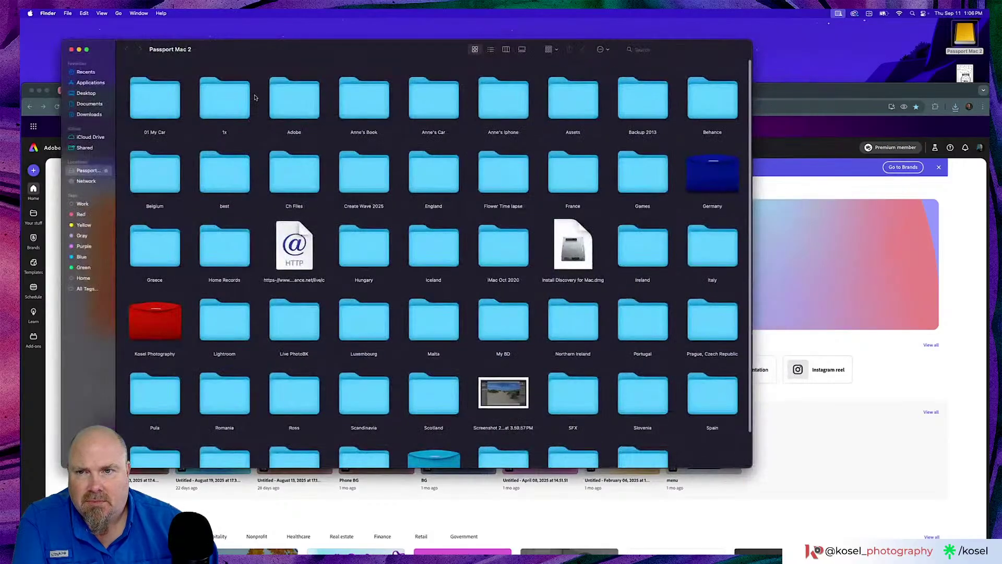
double_click(159, 337)
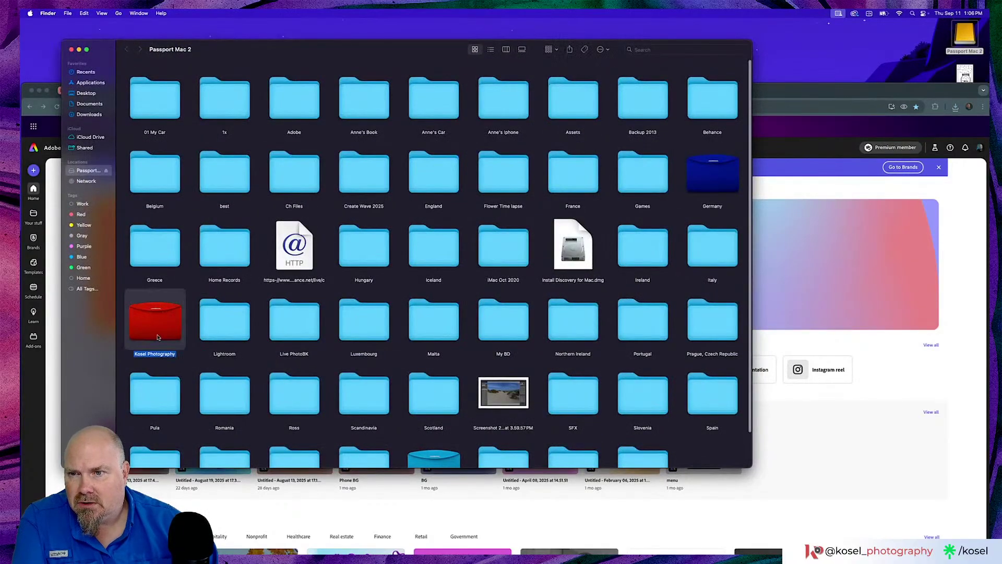
left_click_drag(320, 53, 587, 67)
double_click(738, 143)
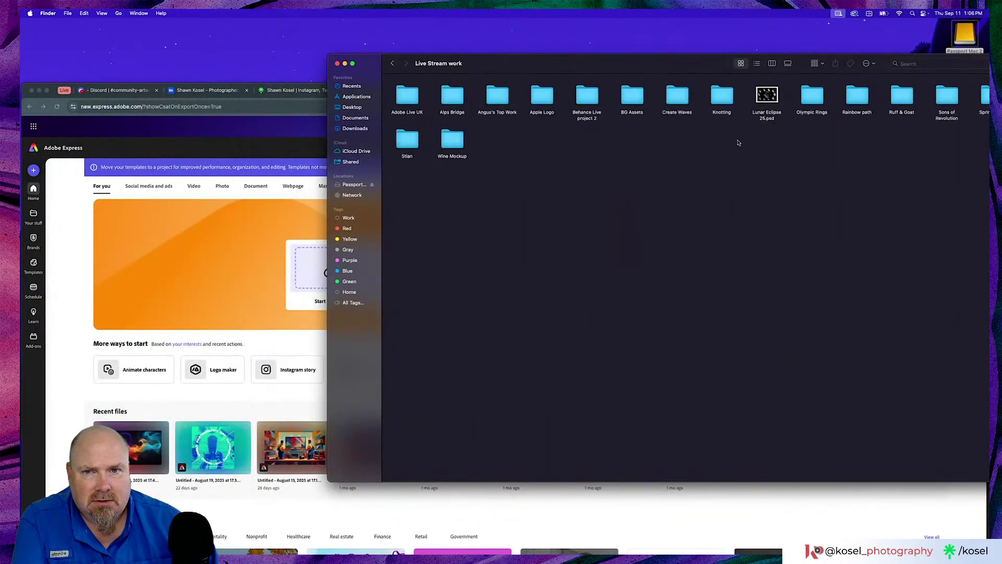
Bring Lunar Eclipse 25.psd from the Live Stream work folder into Adobe Express, converting it to an editable Adobe Express file.
left_click_drag(770, 99, 317, 270)
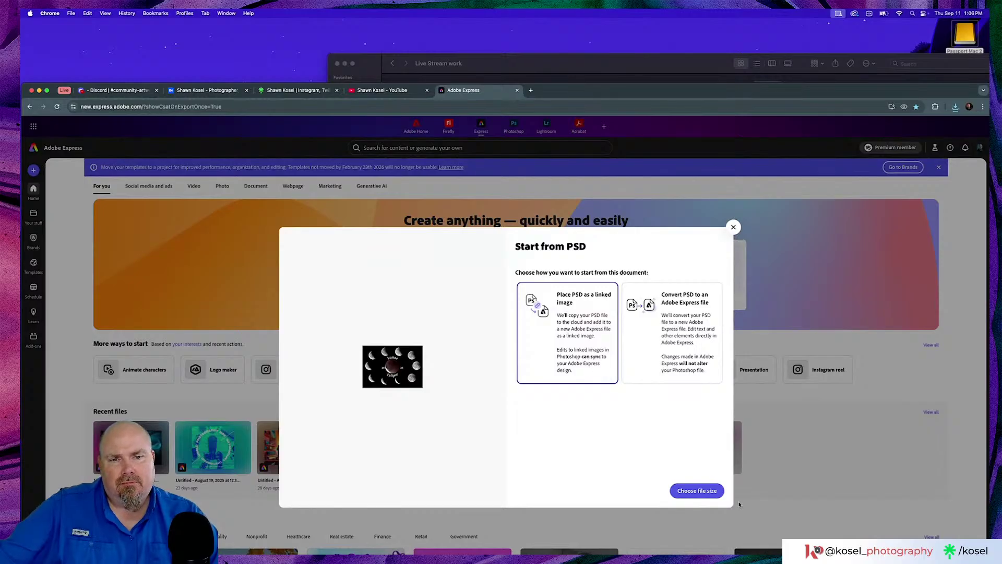
left_click(680, 339)
left_click(705, 490)
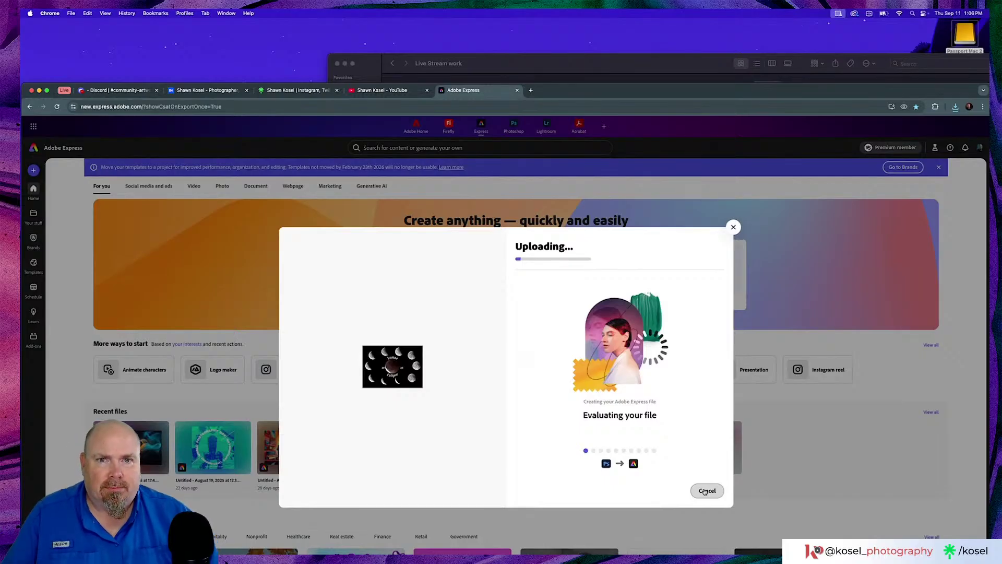
Minimize the Live Stream work Finder window and move the browser window back up to the top of the screen.
left_click(630, 65)
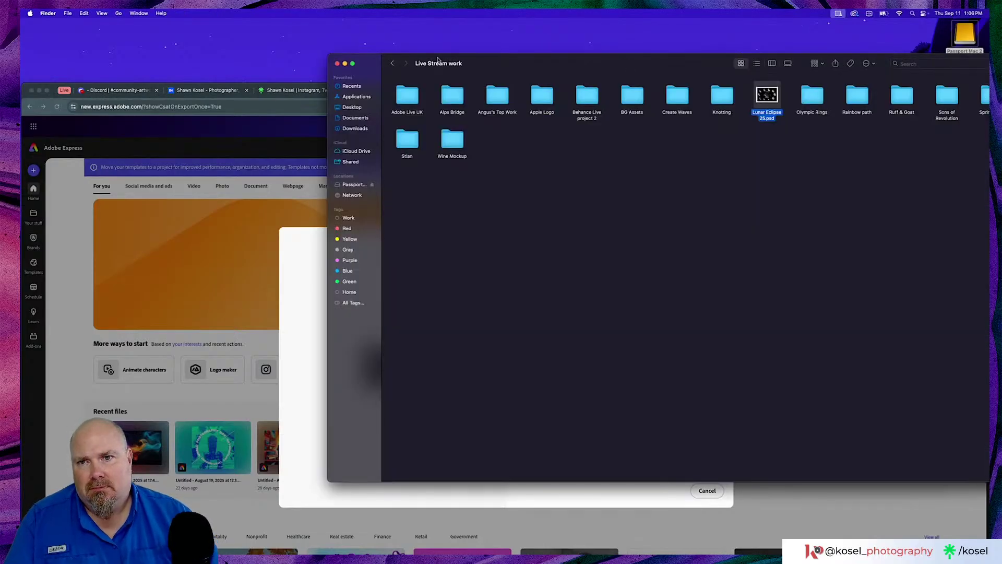
left_click(344, 64)
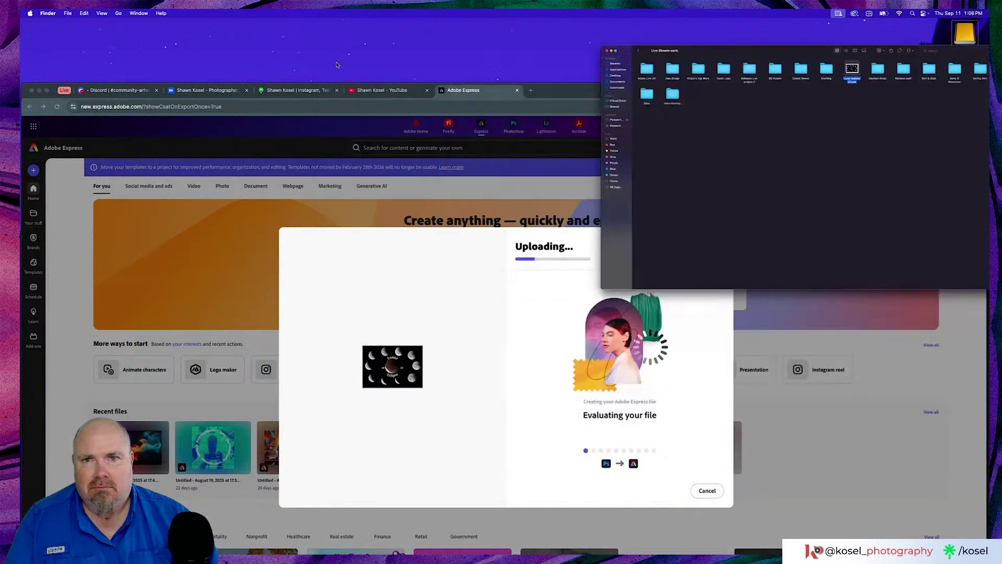
left_click_drag(673, 91, 671, 25)
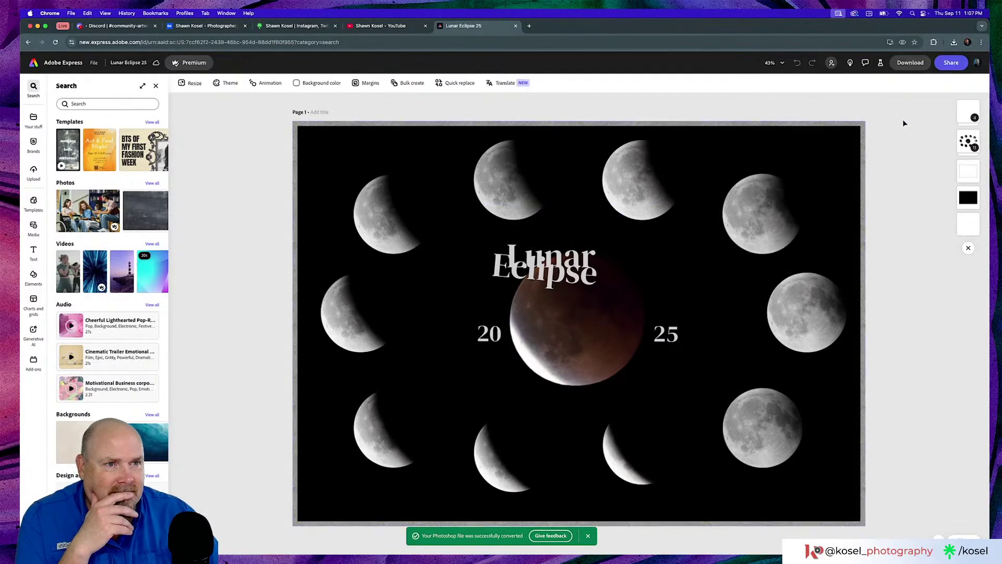
Separate the overlapping title texts in the group, centring Lunar above the central moon and Eclipse below it.
left_click(961, 109)
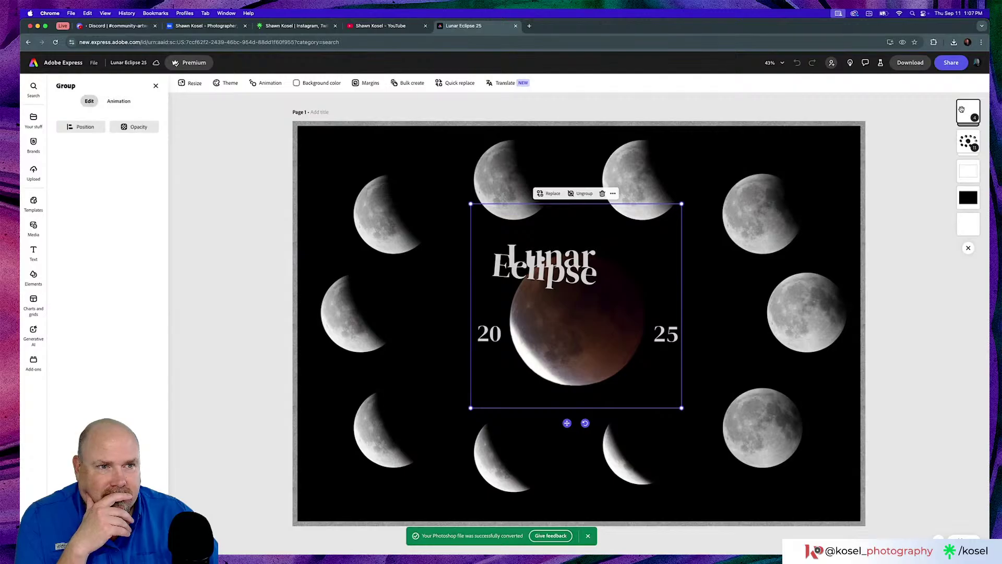
left_click(973, 118)
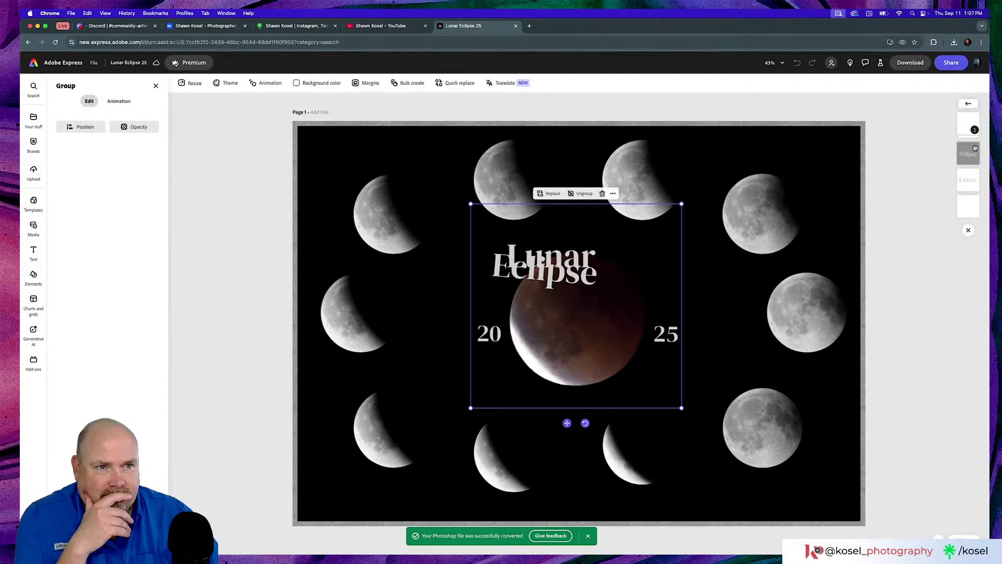
left_click(969, 154)
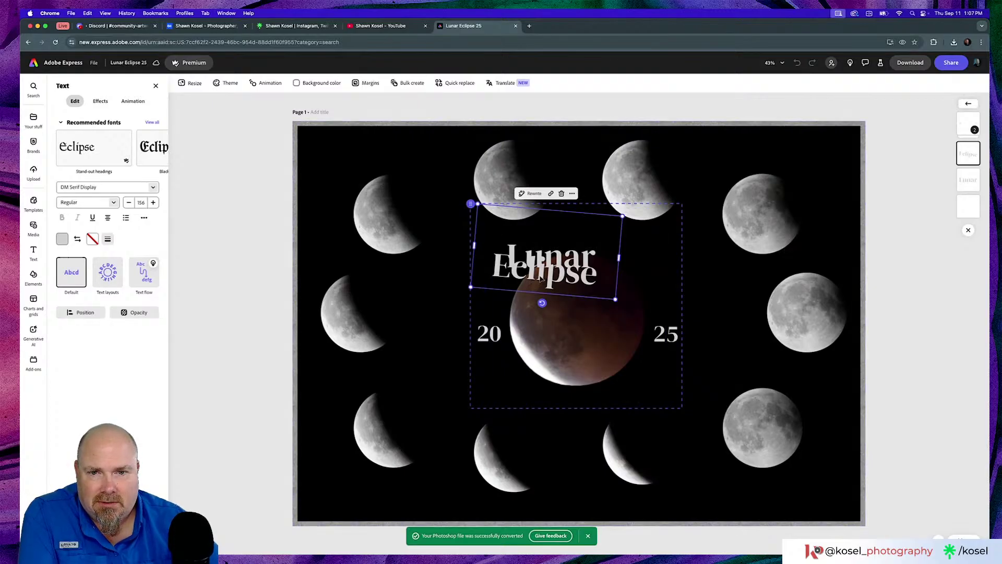
left_click_drag(544, 279, 569, 442)
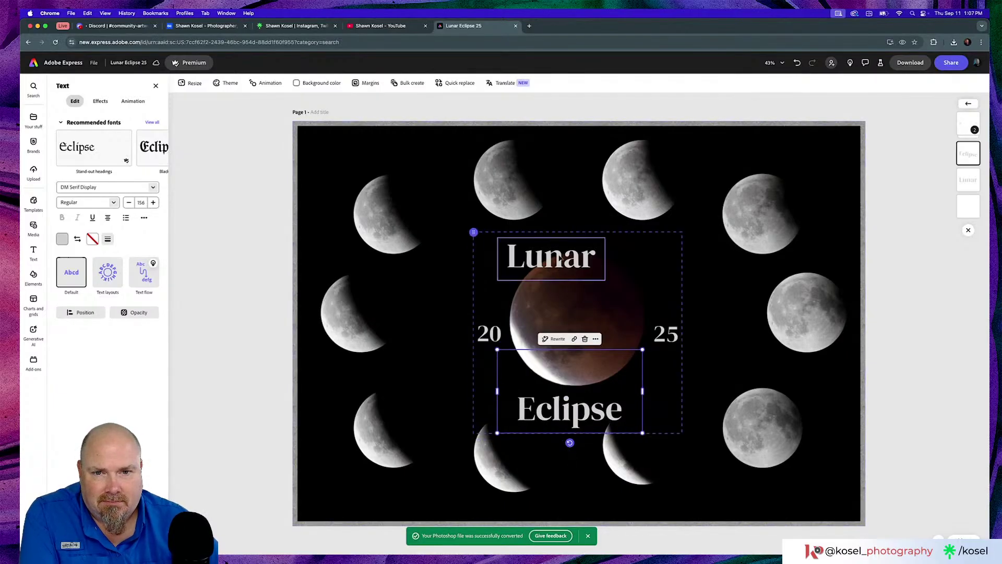
left_click(559, 257)
left_click_drag(560, 263, 587, 239)
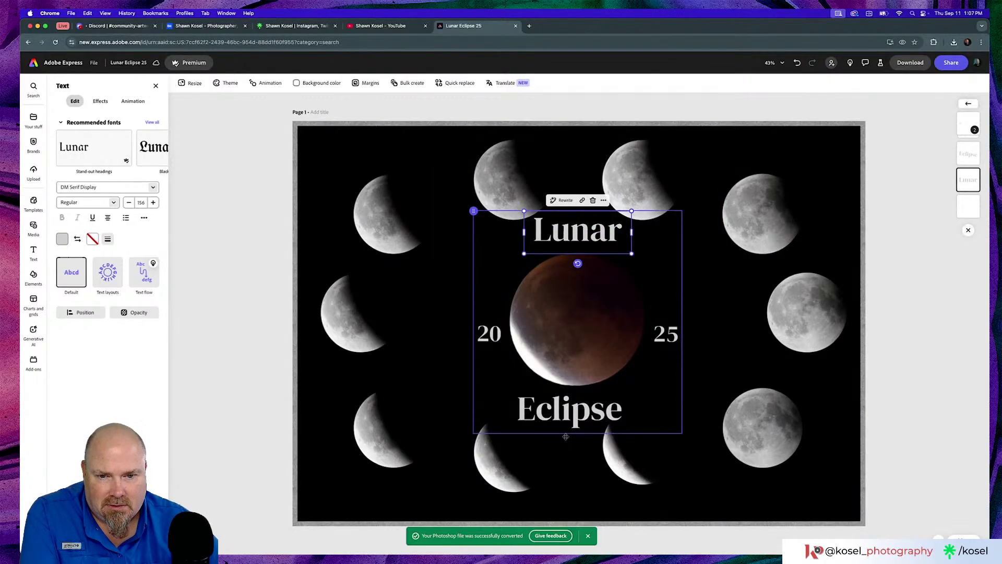
left_click(581, 414)
left_click_drag(579, 414, 588, 415)
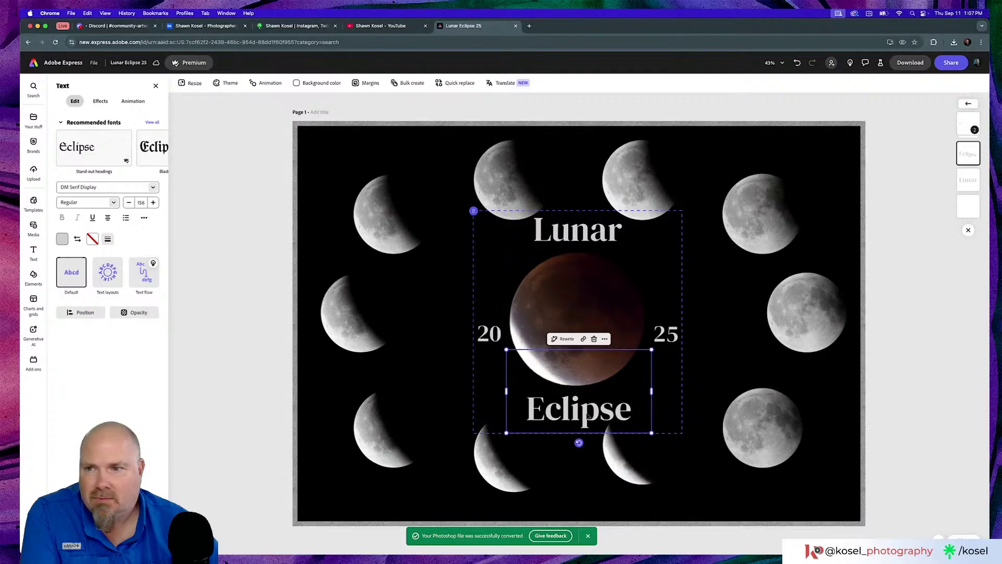
Apply the Bow text layout to Eclipse and move the curved text up against the underside of the central moon.
left_click(108, 272)
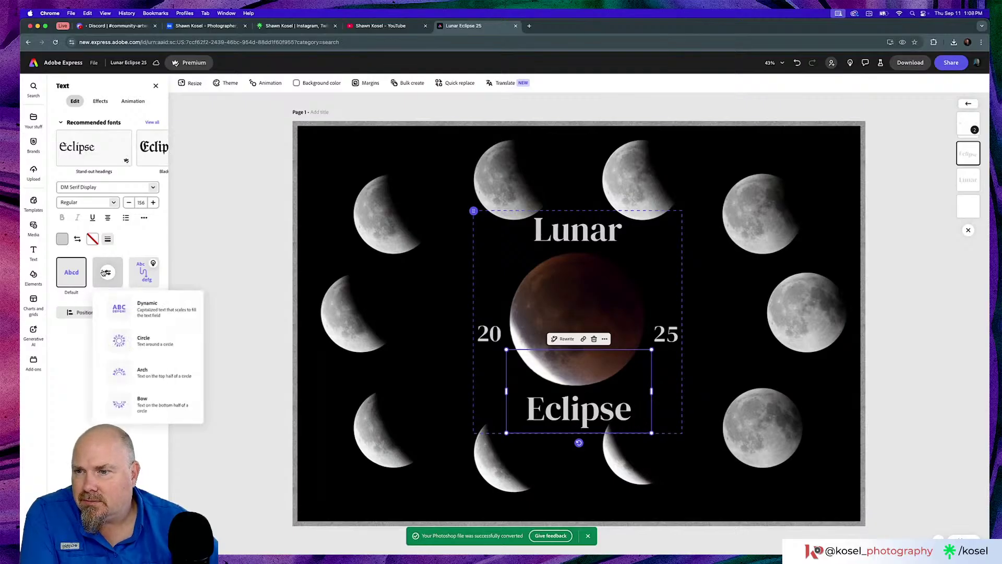
left_click(137, 410)
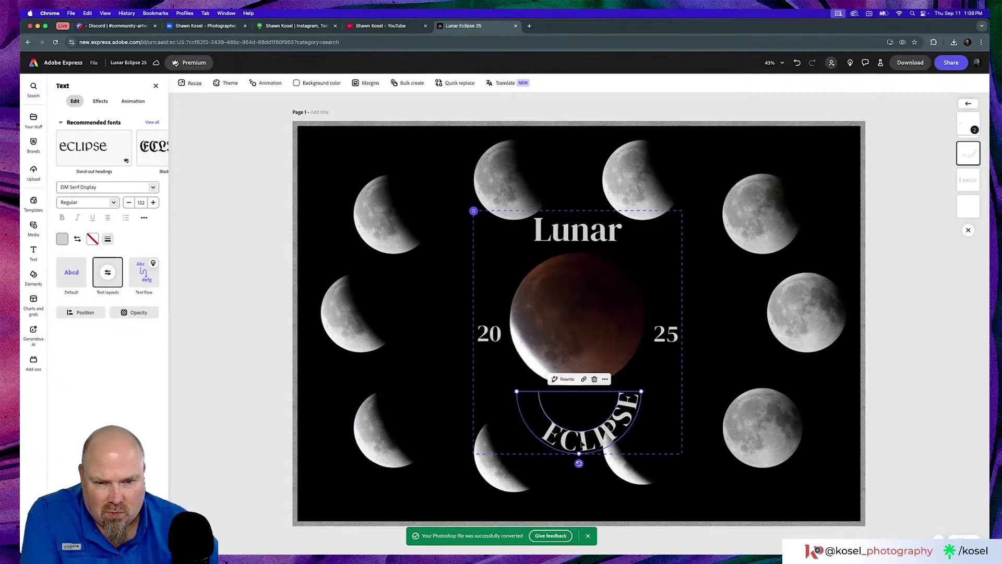
left_click_drag(584, 447, 567, 421)
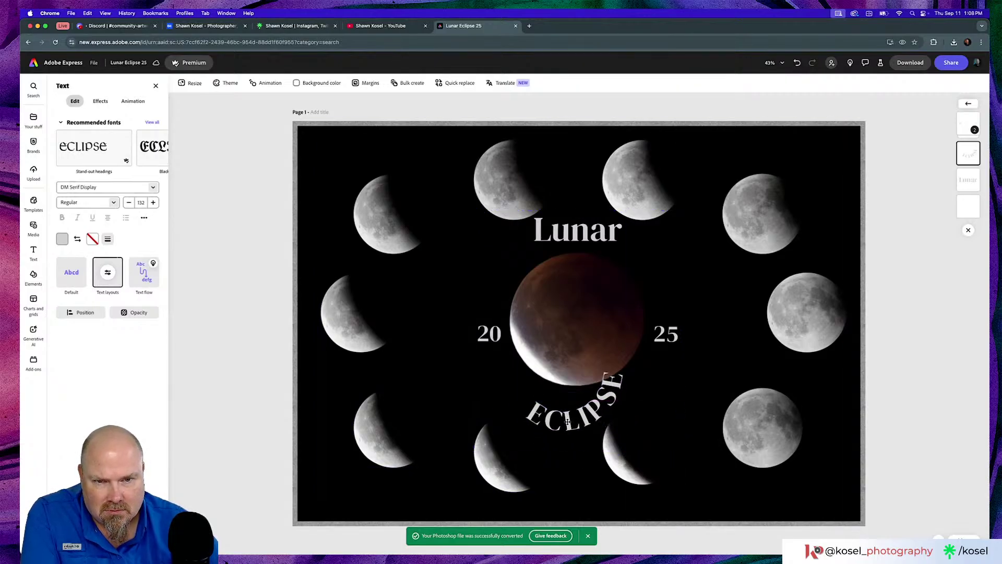
left_click(567, 422)
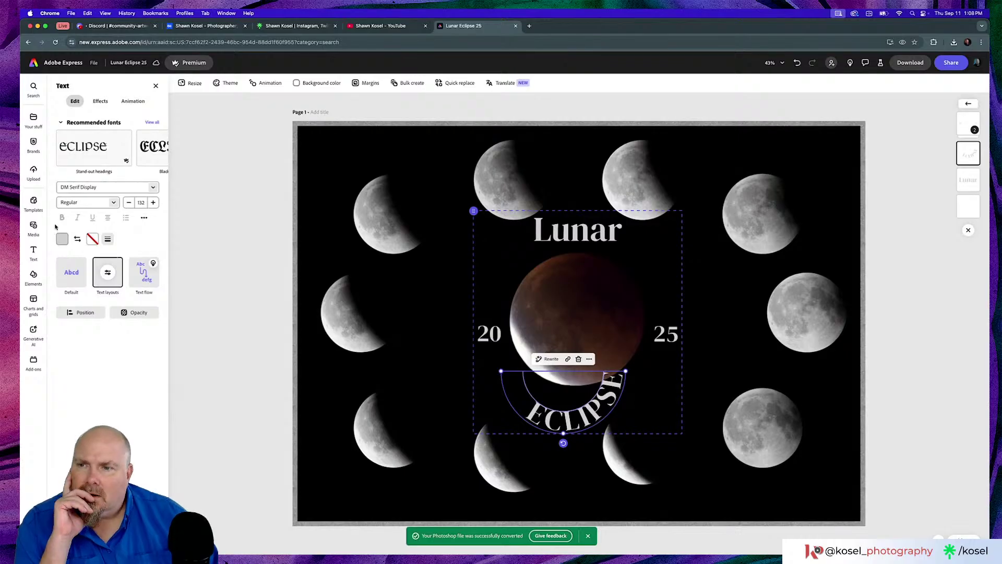
Enlarge the curved ECLIPSE text to size 214, rotate it clockwise until the word sits level, and fit it around the moon's lower edge.
left_click(83, 312)
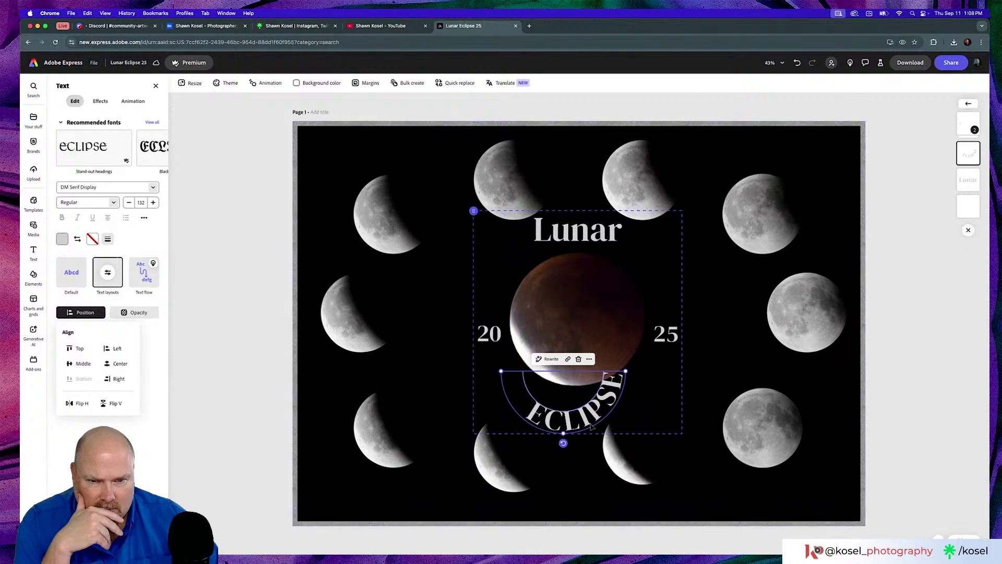
left_click_drag(626, 372, 639, 376)
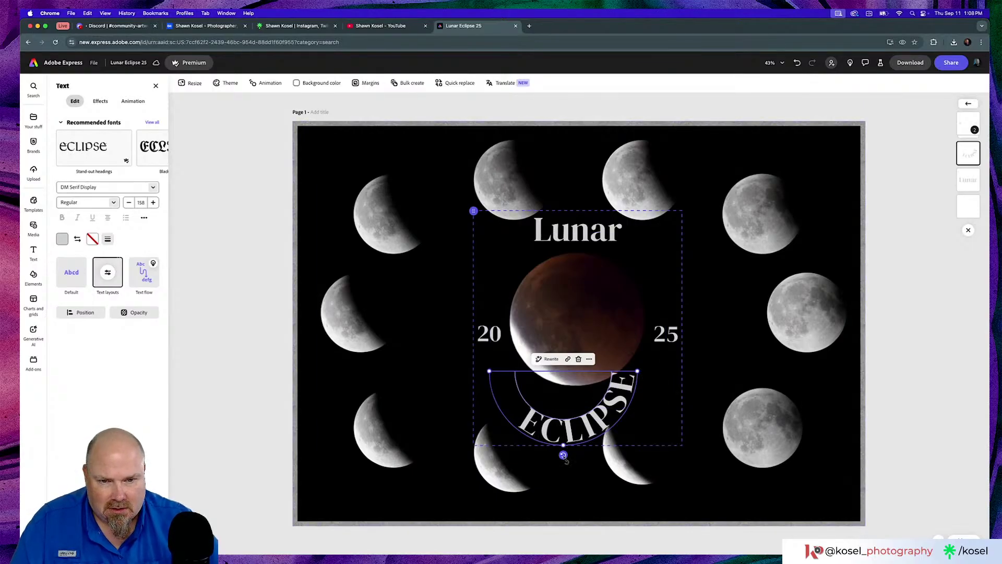
left_click_drag(563, 455, 538, 459)
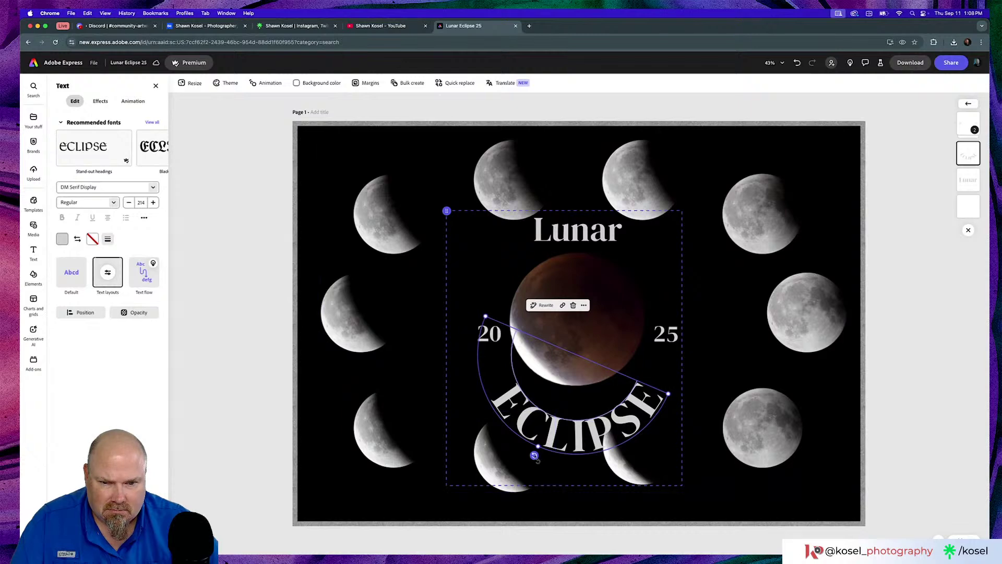
left_click_drag(598, 436, 596, 413)
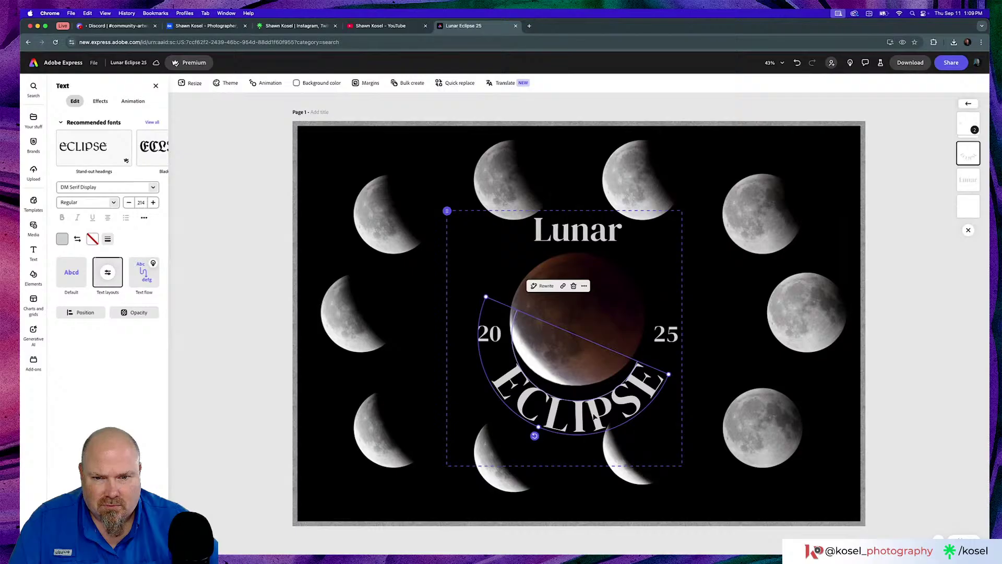
Examine the text layout, alignment and outline thickness options for the curved ECLIPSE text.
left_click(107, 273)
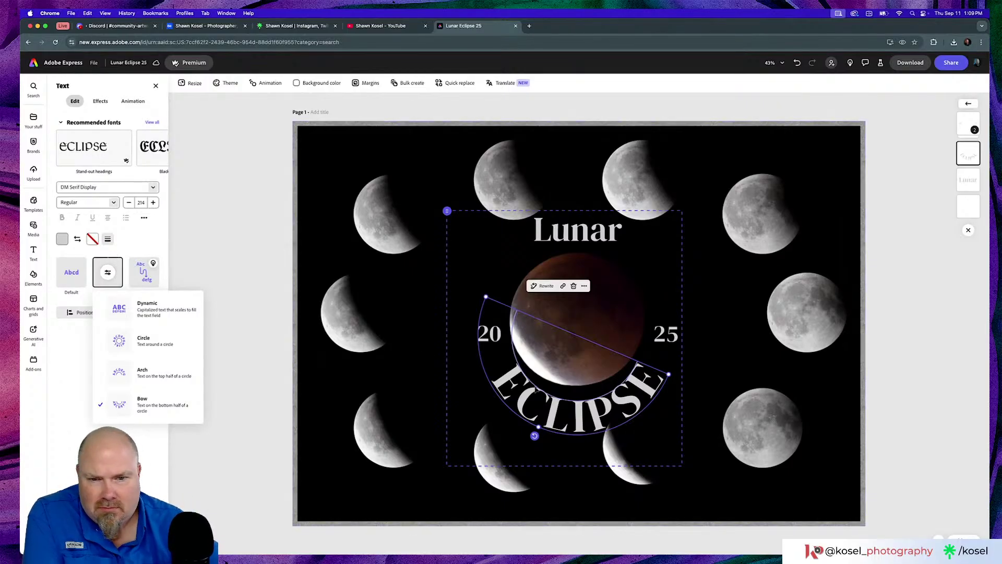
double_click(564, 409)
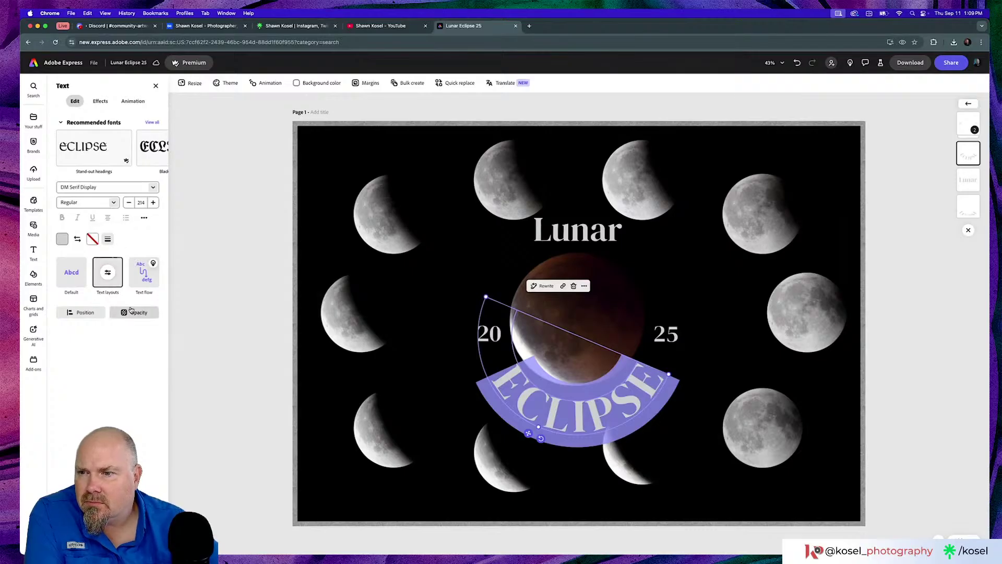
left_click(96, 313)
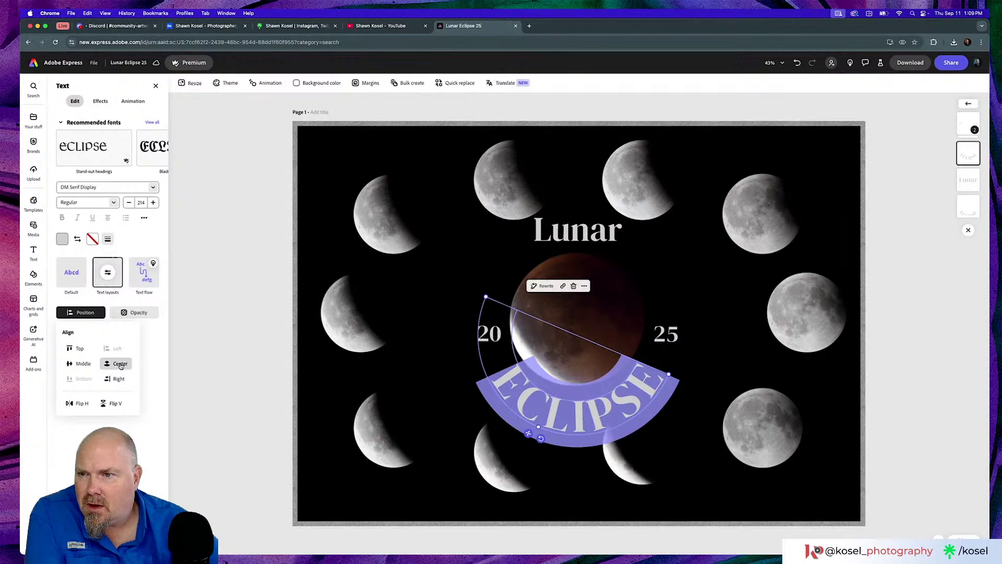
left_click(133, 236)
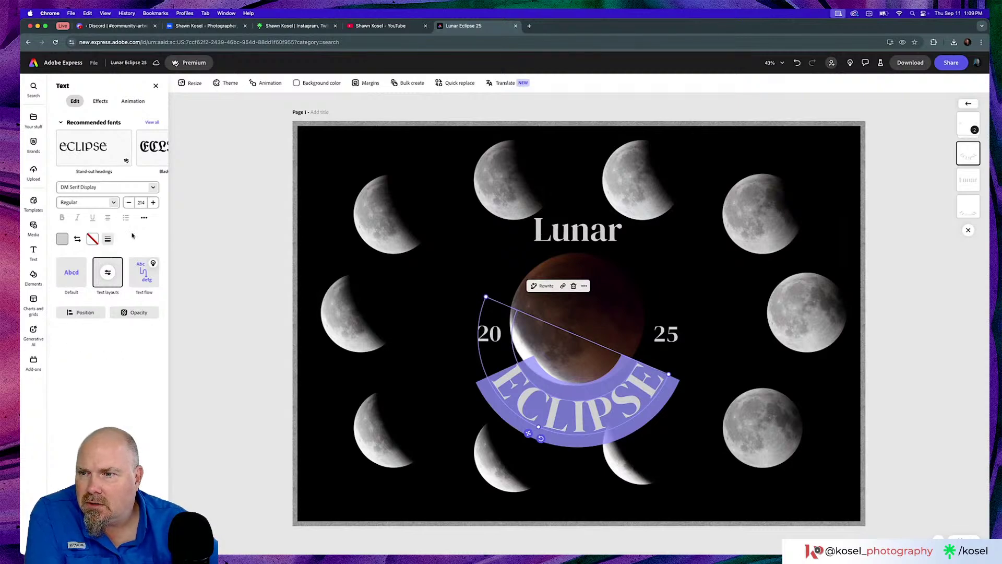
left_click(107, 238)
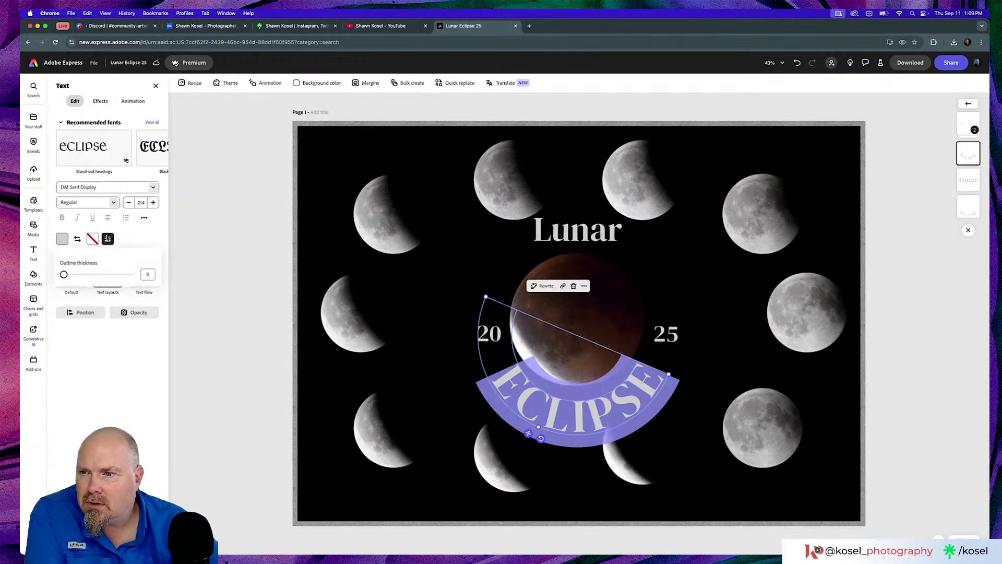
left_click(127, 233)
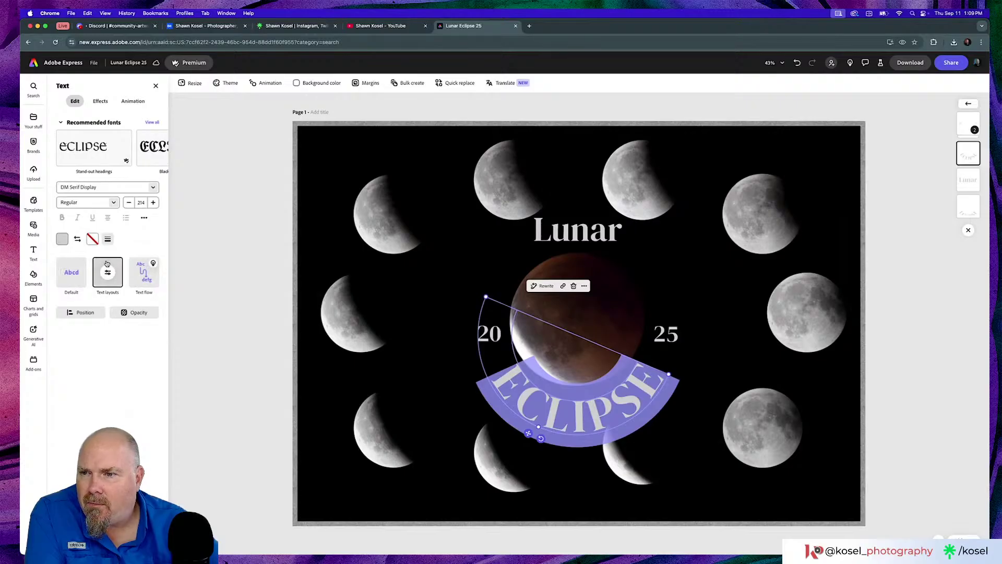
left_click(78, 317)
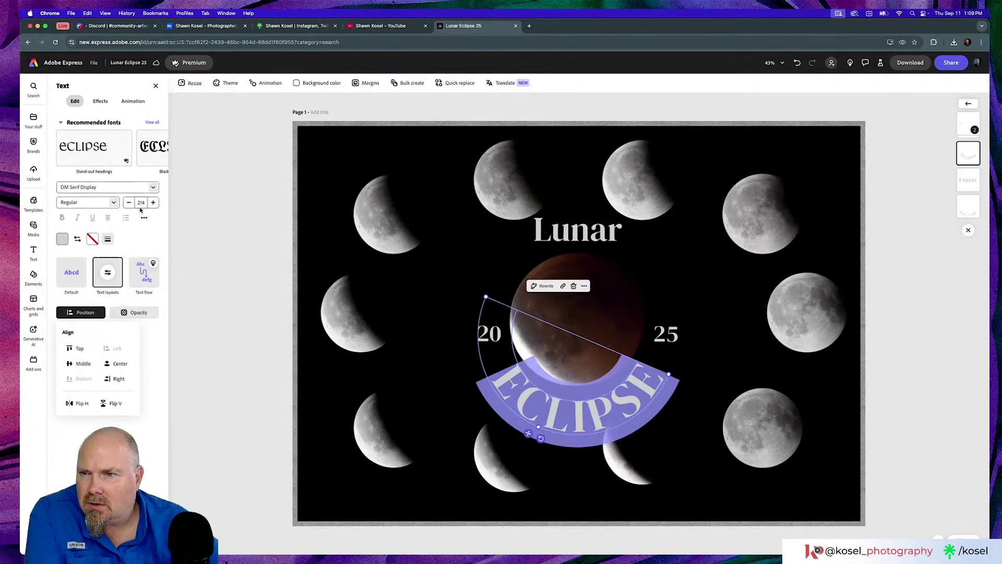
left_click(139, 234)
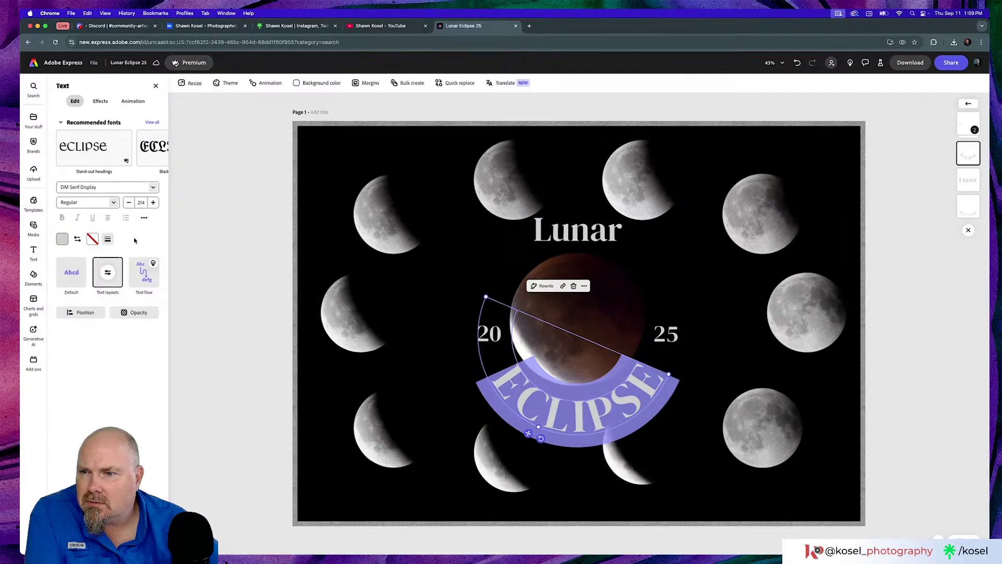
left_click(108, 275)
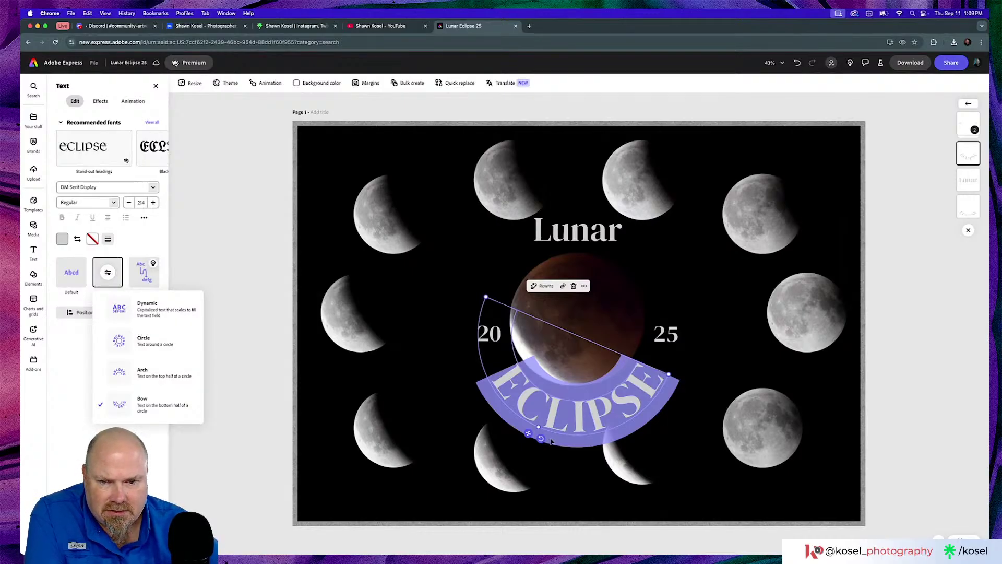
Enlarge the curved ECLIPSE text to size 228 and move it up to hug the central moon's lower edge.
left_click_drag(578, 483, 550, 414)
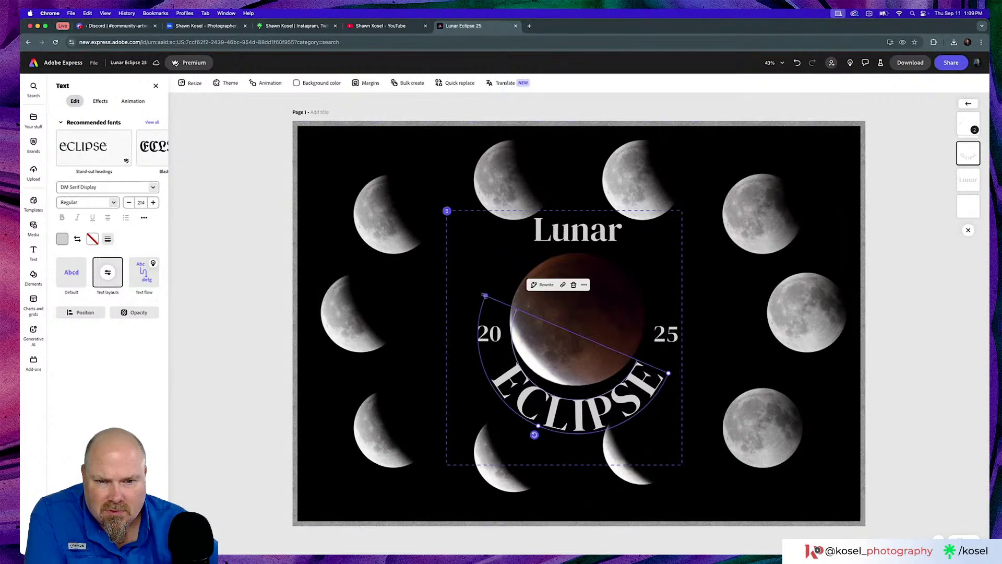
mouse_move(484, 295)
left_mouse_down()
mouse_move(473, 293)
mouse_move(504, 324)
mouse_move(476, 299)
left_mouse_up()
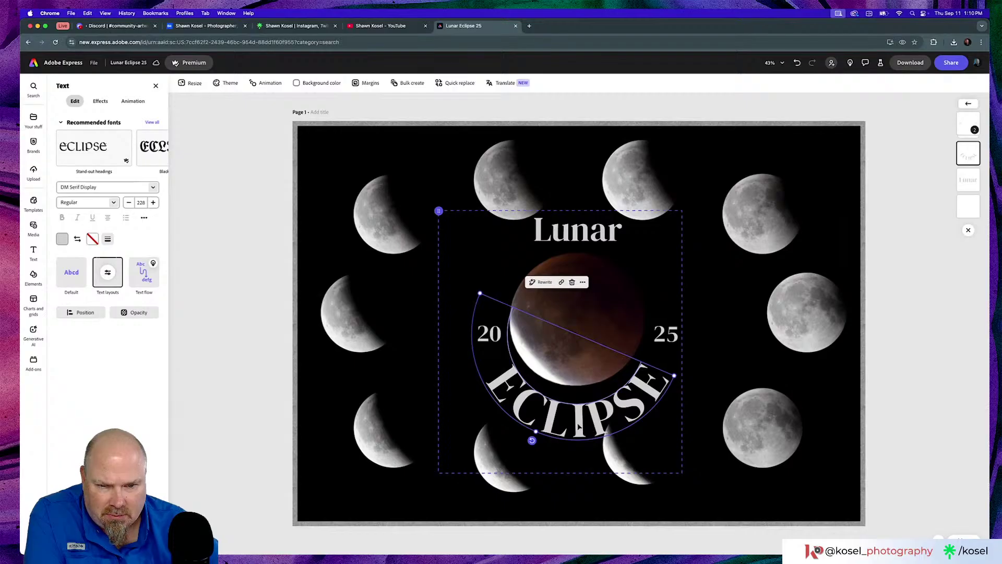
left_click_drag(578, 426, 577, 414)
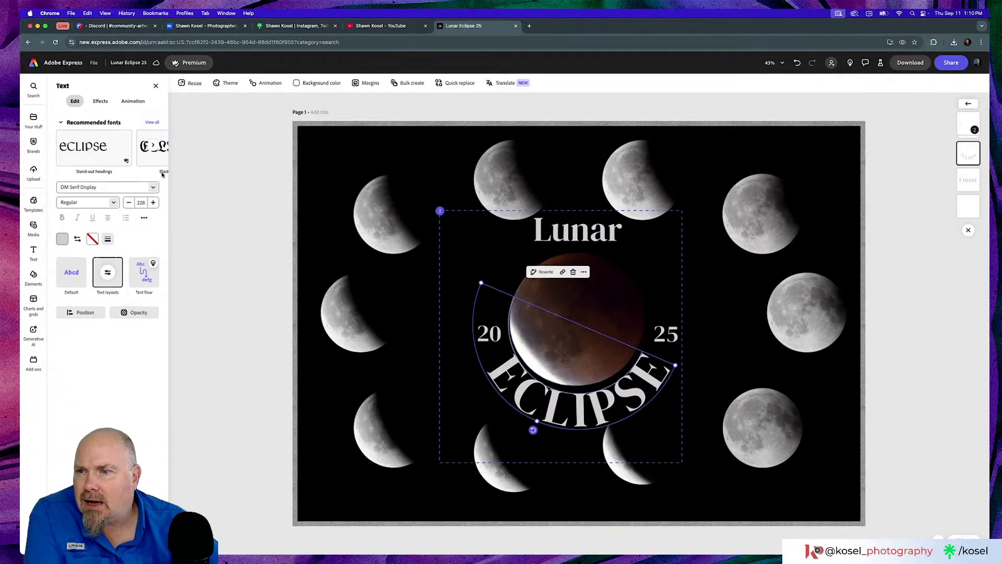
Widen the letter spacing of the curved ECLIPSE text to 346.
left_click(114, 202)
left_click(114, 204)
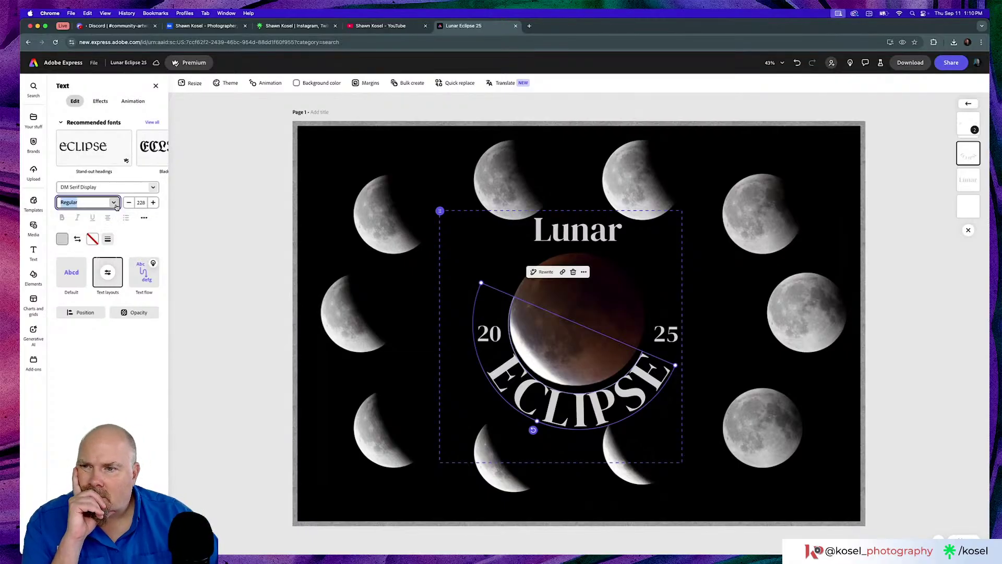
left_click(143, 221)
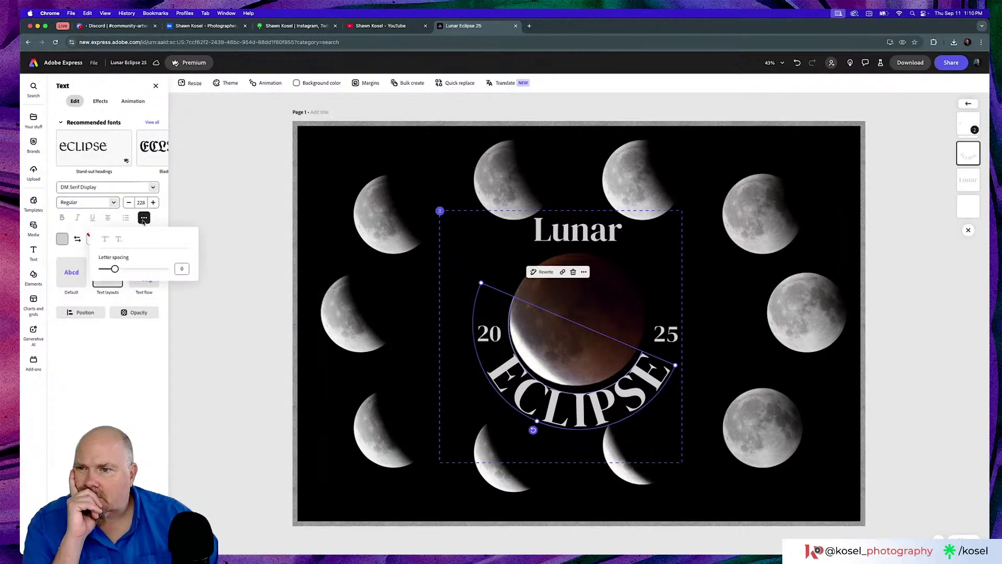
left_click_drag(115, 269, 137, 271)
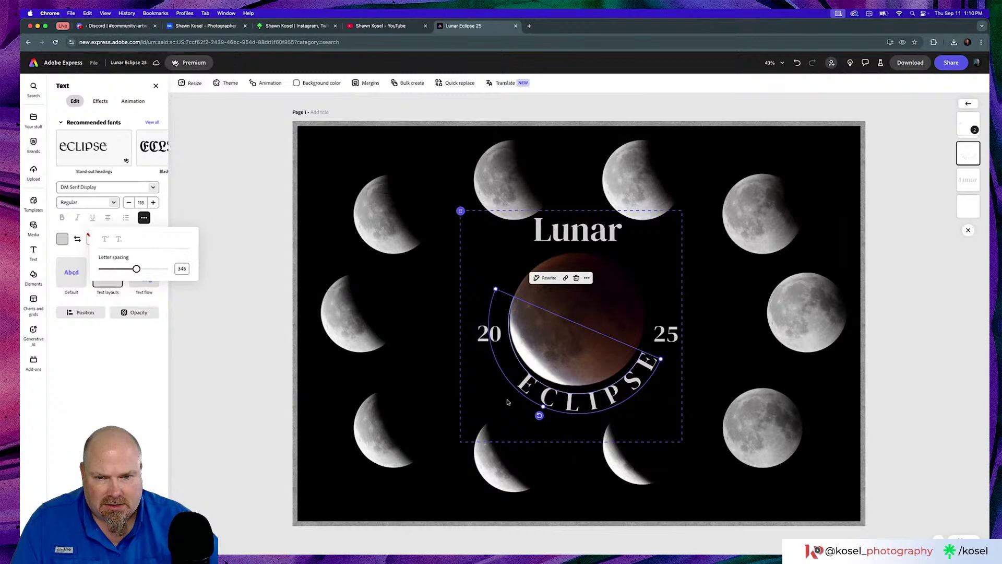
Rotate the curved ECLIPSE text clockwise until it sits level and centre it beneath the central moon, in line with Lunar.
left_click(572, 409)
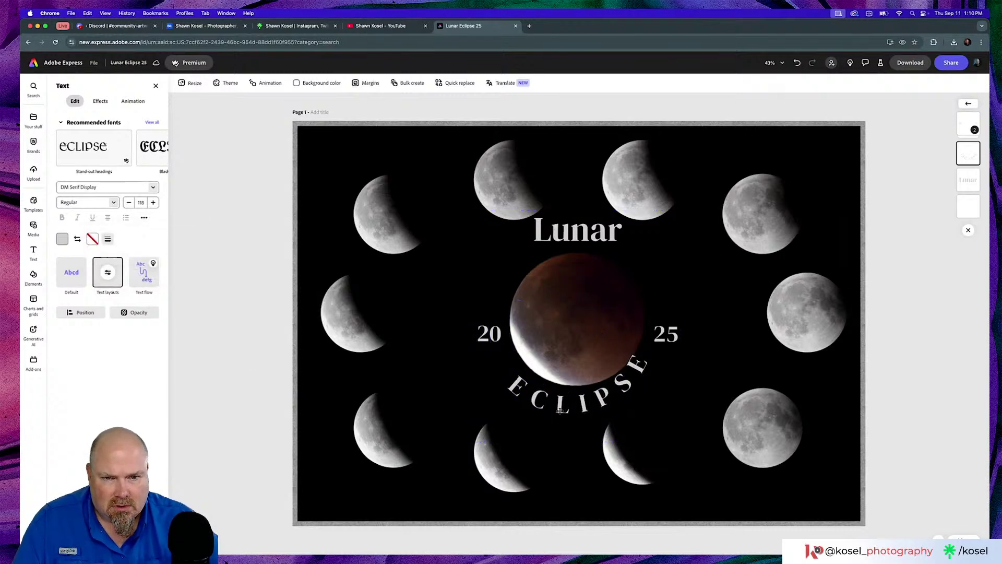
left_click(559, 411)
left_click_drag(537, 414, 565, 410)
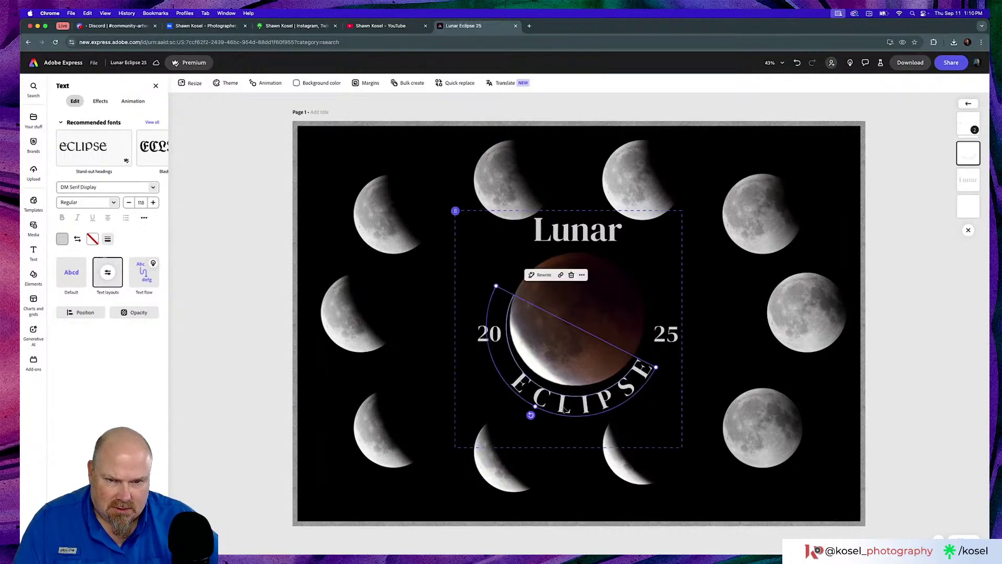
left_click(572, 233)
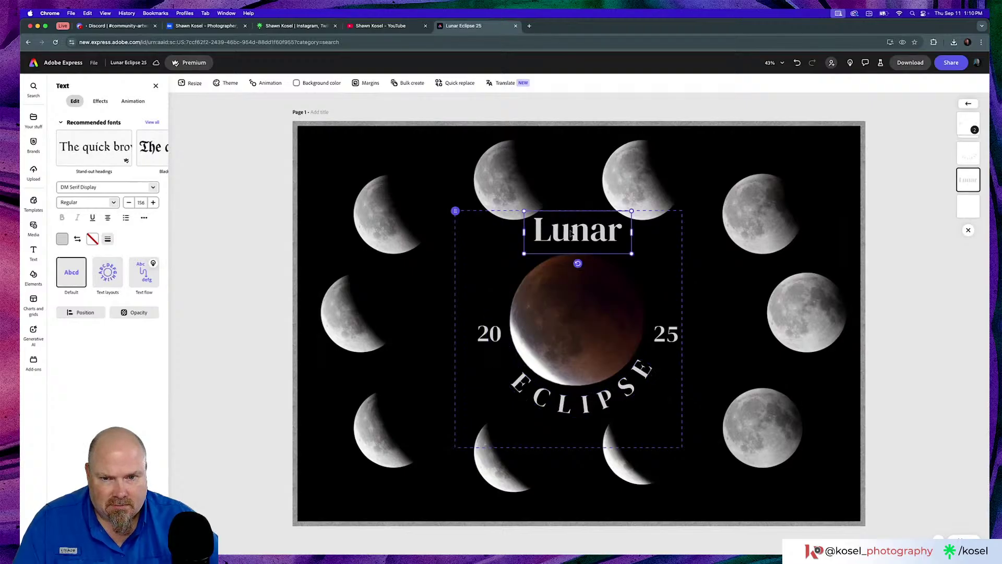
left_click(570, 406)
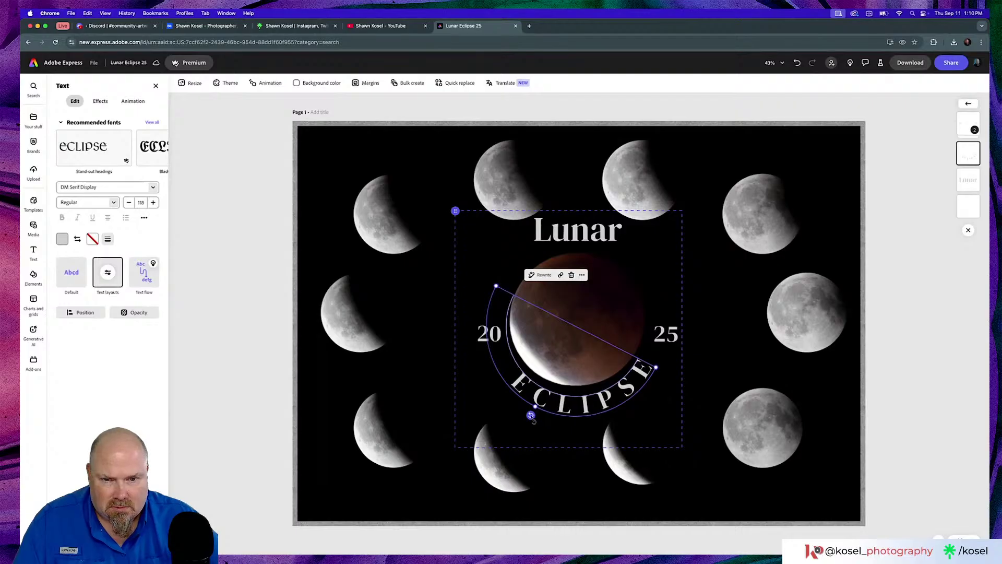
left_click_drag(532, 420, 526, 414)
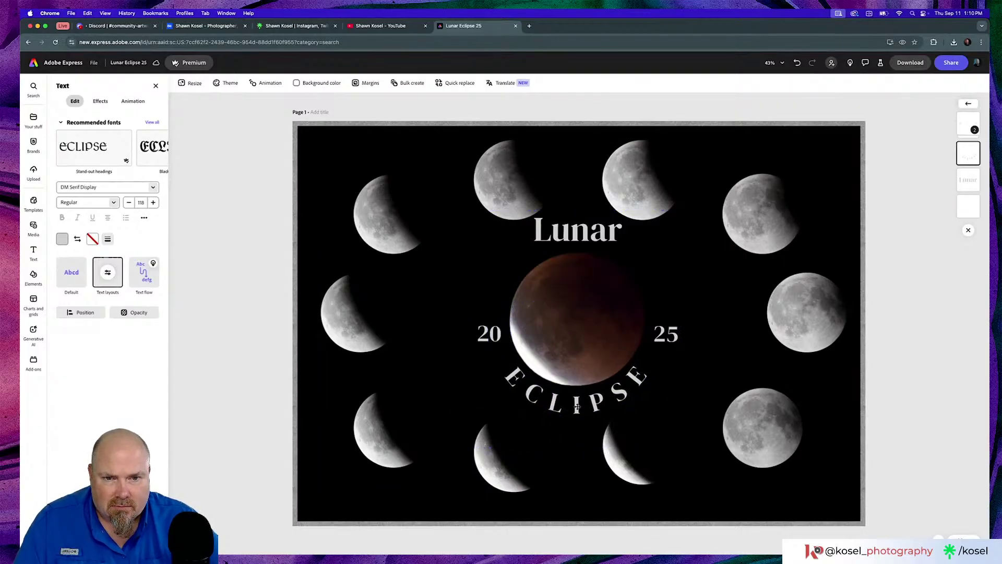
left_click_drag(578, 406, 577, 406)
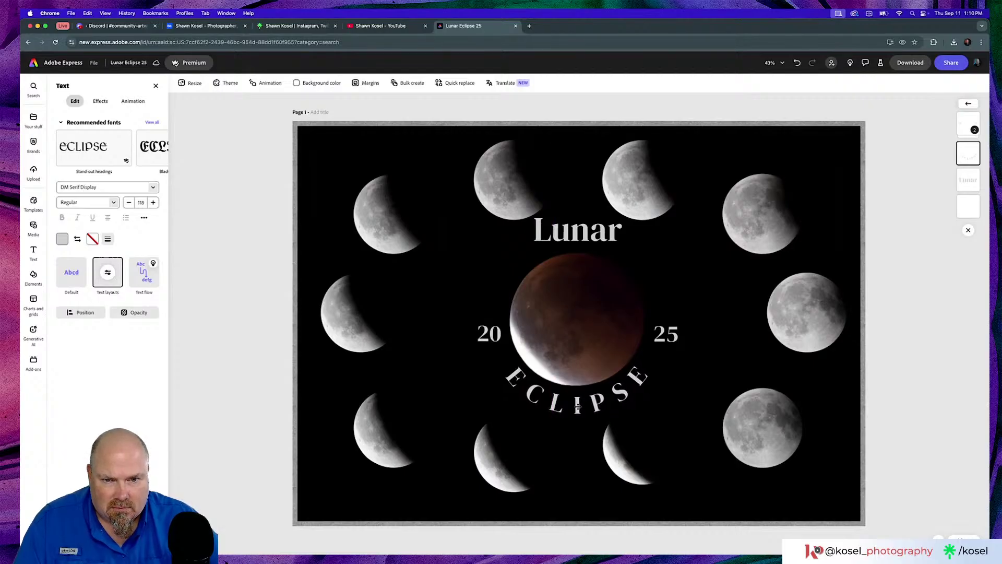
Apply the Arch text layout to Lunar and enlarge the arched text to size 234.
left_click(583, 229)
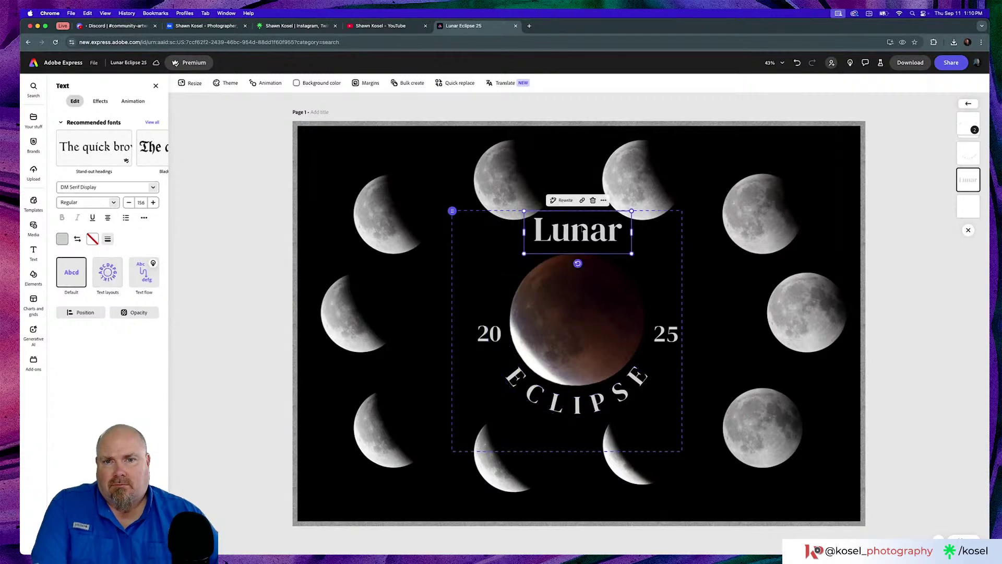
left_click(108, 272)
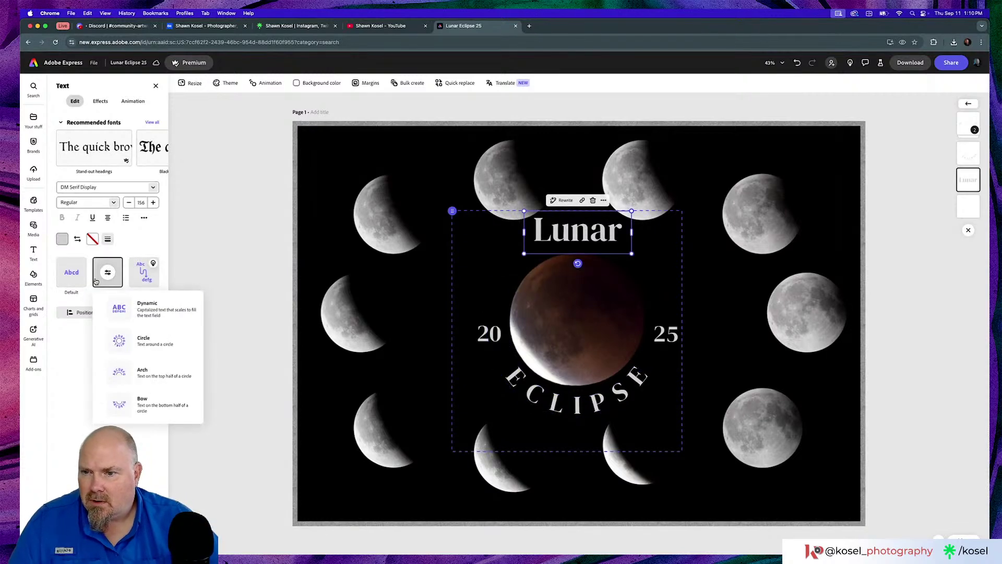
left_click(141, 371)
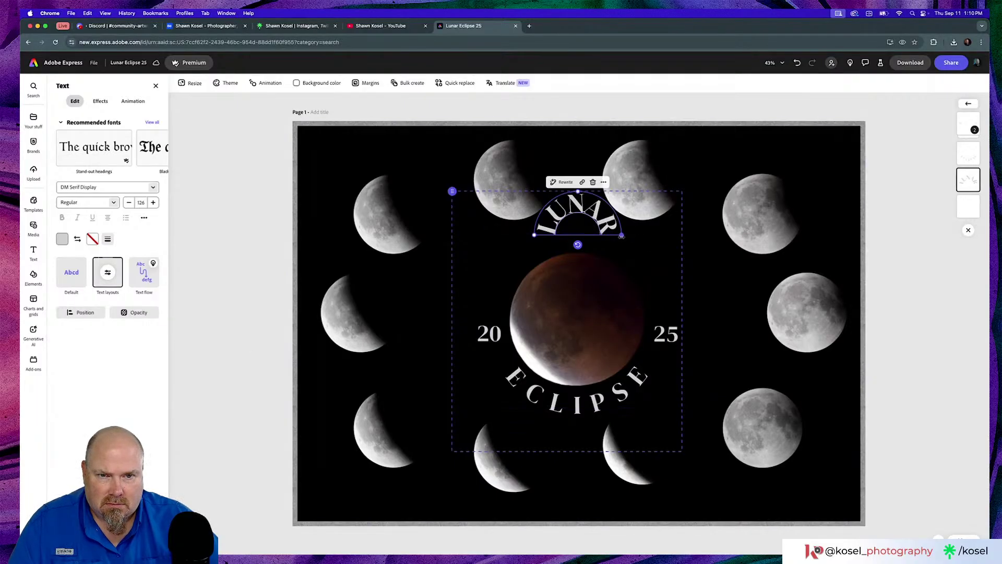
left_click_drag(621, 236, 656, 235)
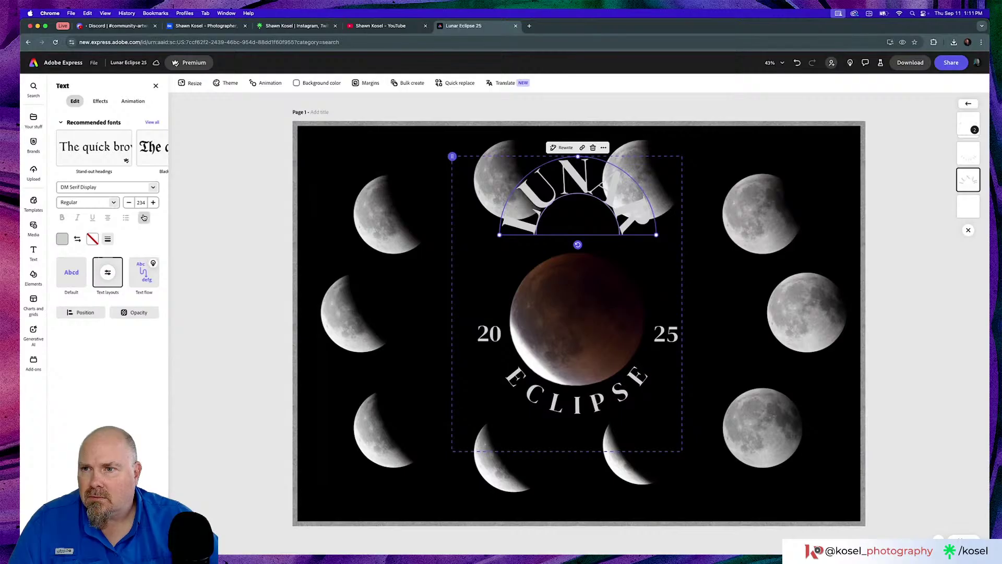
Set the arched LUNAR text's letter spacing to 555, resize it to 162, and move it down over the central moon's upper edge.
left_click(144, 218)
left_click_drag(113, 269, 151, 272)
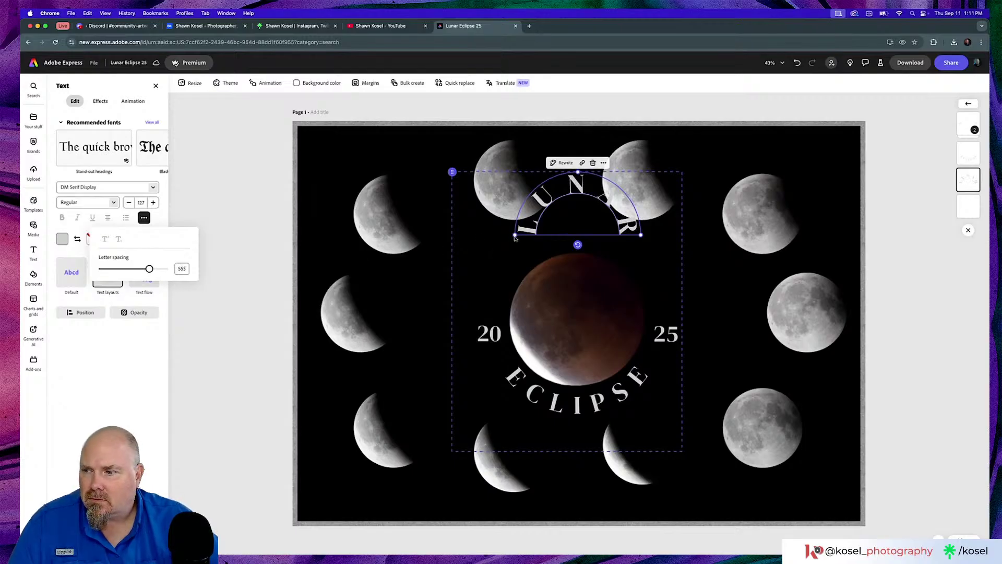
left_click_drag(507, 238, 494, 240)
left_click_drag(586, 177, 583, 224)
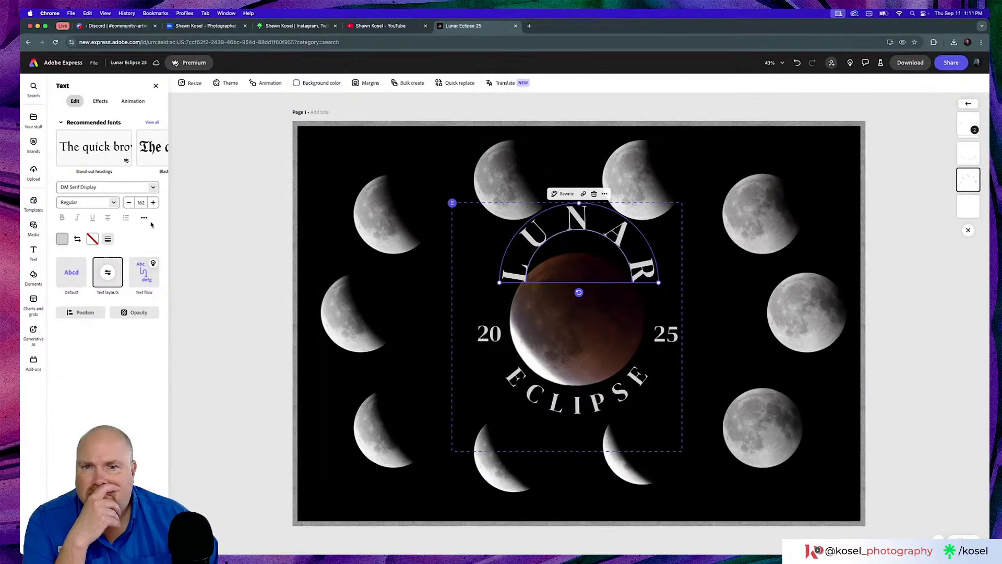
Fine-tune the font size of the arched LUNAR text to 163.
left_click(129, 205)
left_click(129, 206)
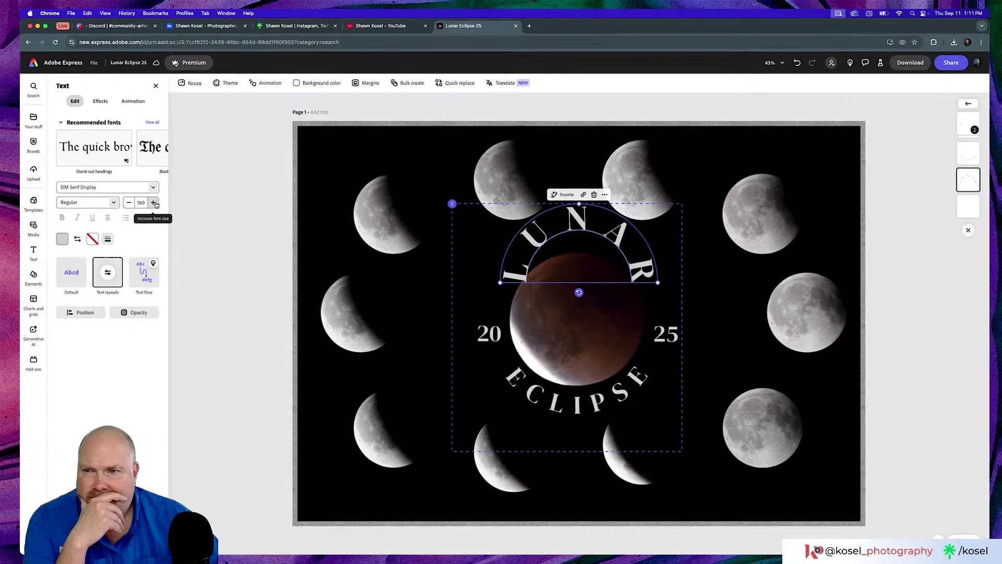
left_click(153, 203)
left_click(154, 203)
left_click(153, 202)
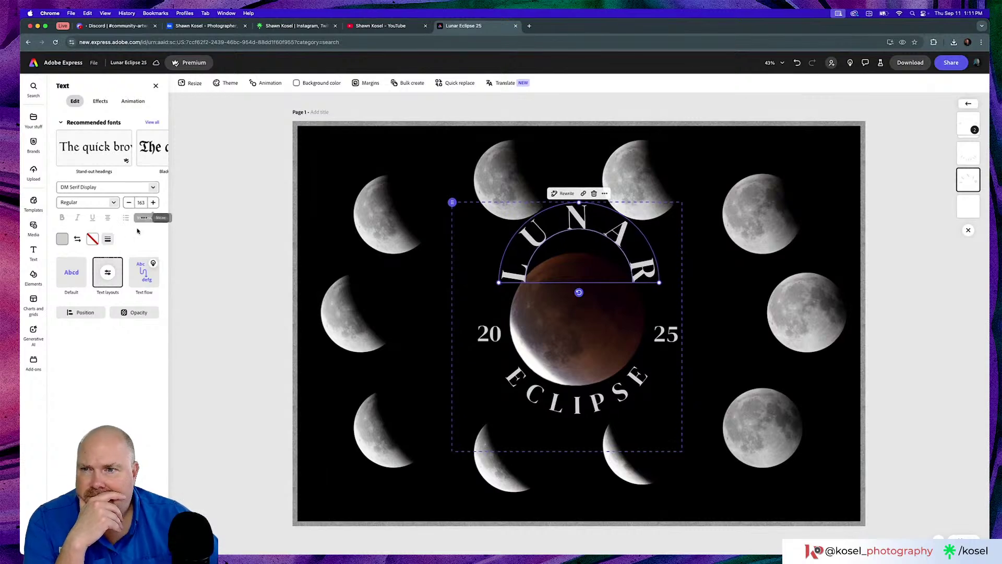
Widen the LUNAR text's letter spacing to 800, enlarge it to size 177, and lower it around the central moon.
left_click(144, 217)
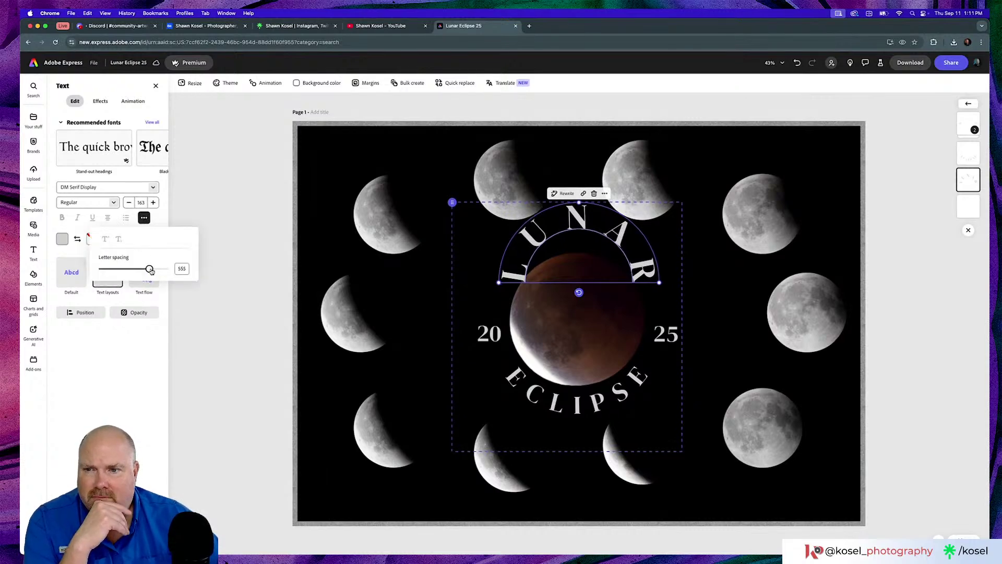
left_click_drag(151, 271, 171, 273)
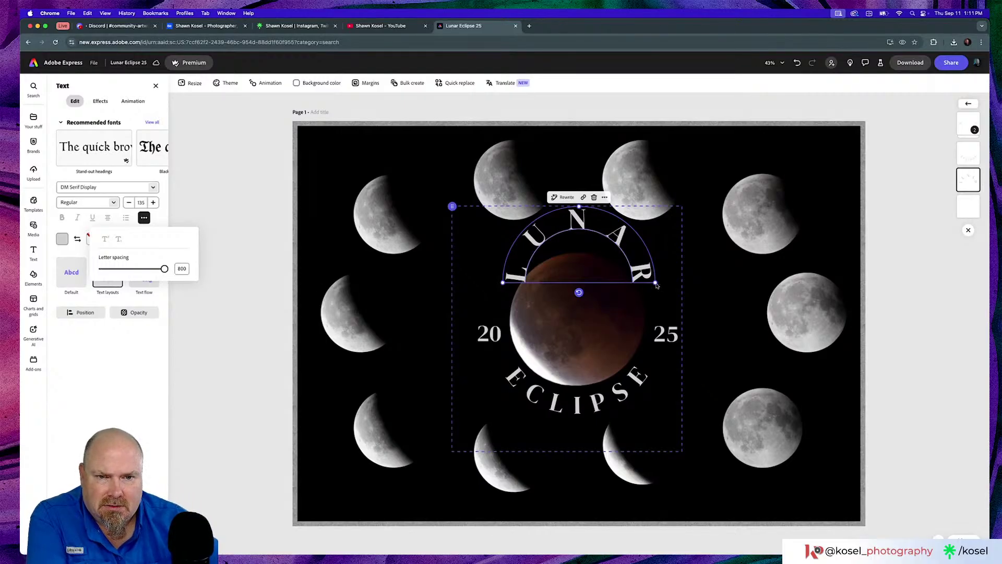
left_click_drag(655, 283, 678, 283)
left_click_drag(625, 224, 629, 251)
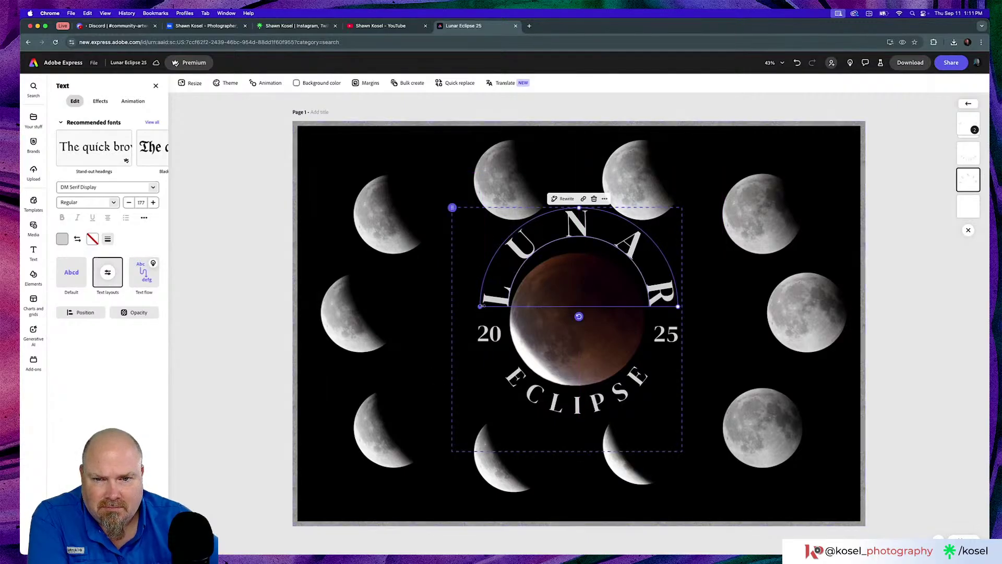
Enlarge the arched LUNAR text to size 201 and move it down to centre it around the moon's upper half.
left_click_drag(479, 307, 471, 318)
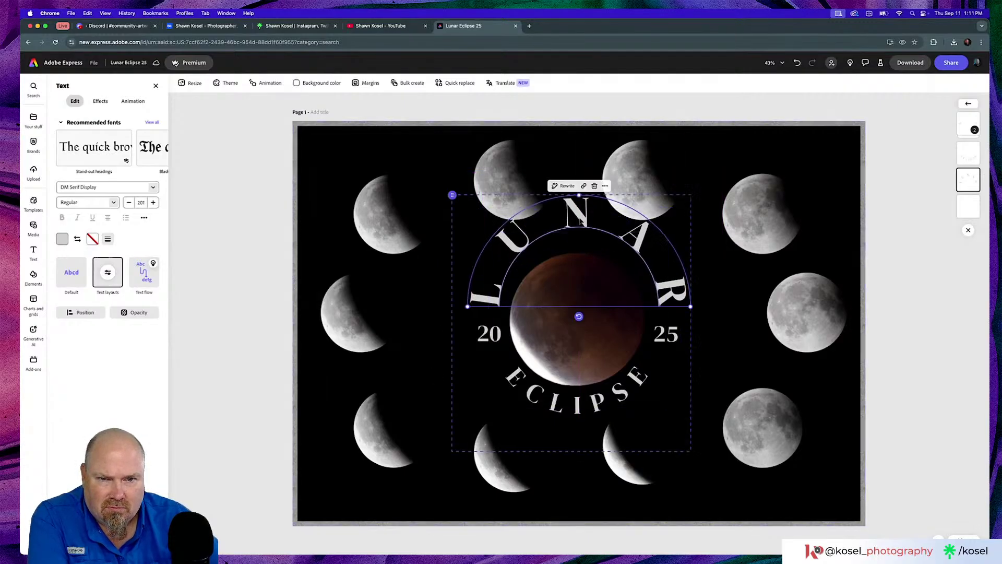
left_click_drag(579, 231, 579, 230)
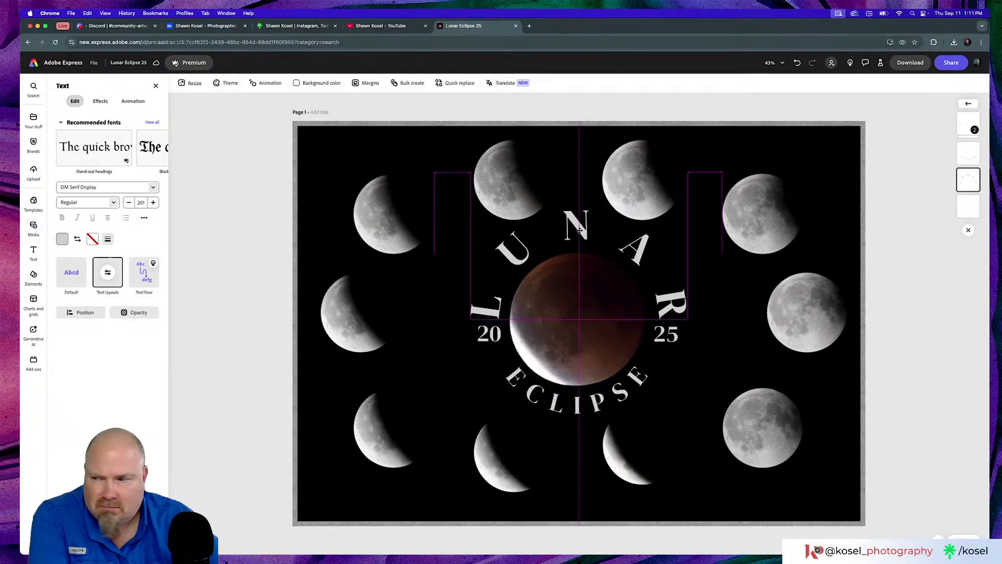
left_click_drag(579, 230, 581, 233)
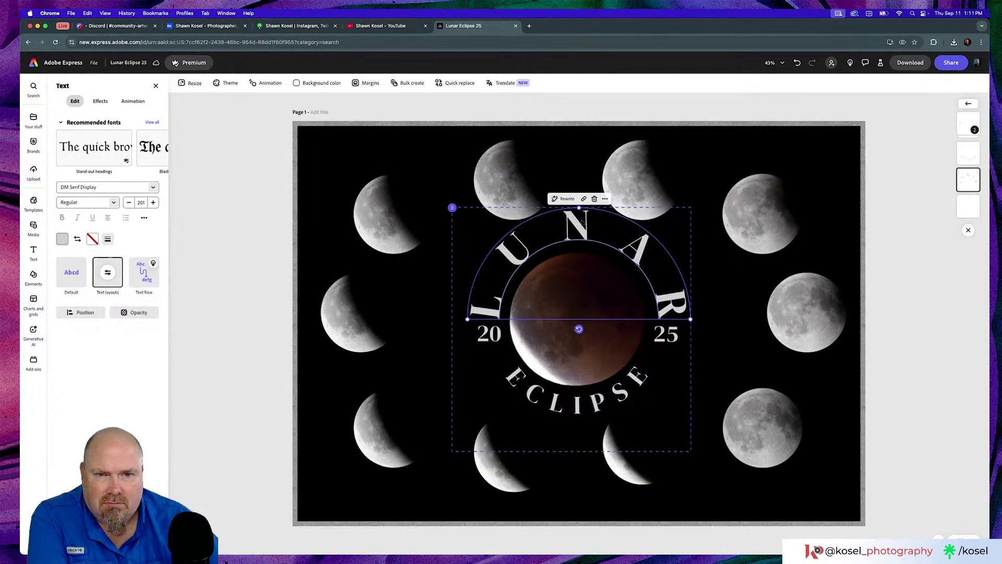
left_click(619, 99)
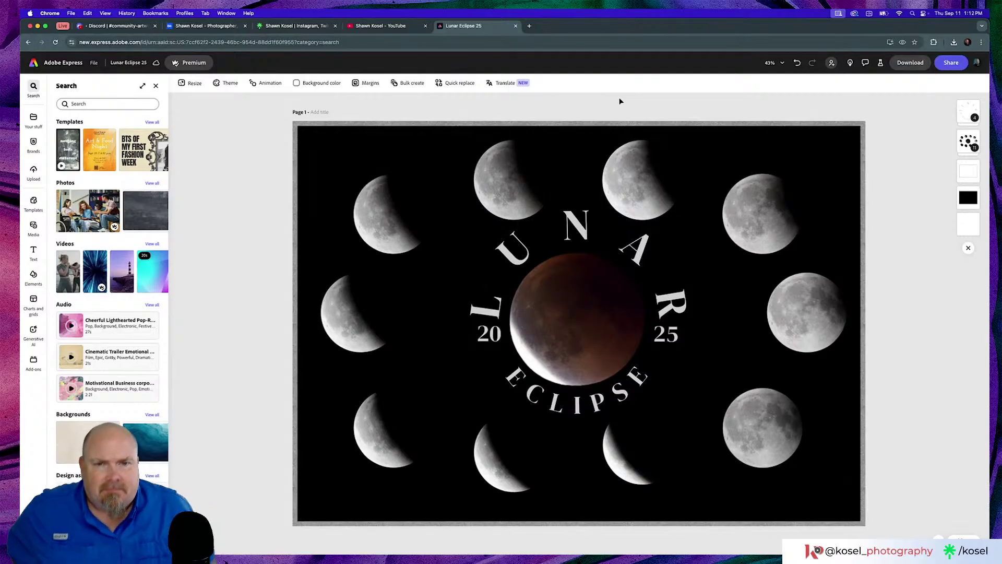
Rotate the arched LUNAR text slightly clockwise around the central moon.
left_click(581, 219)
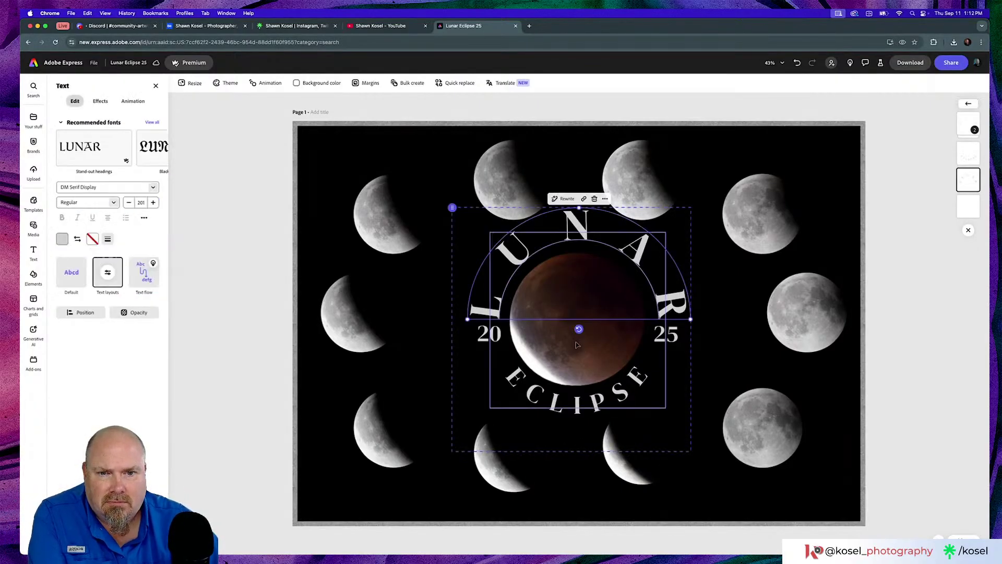
left_click_drag(578, 329, 580, 338)
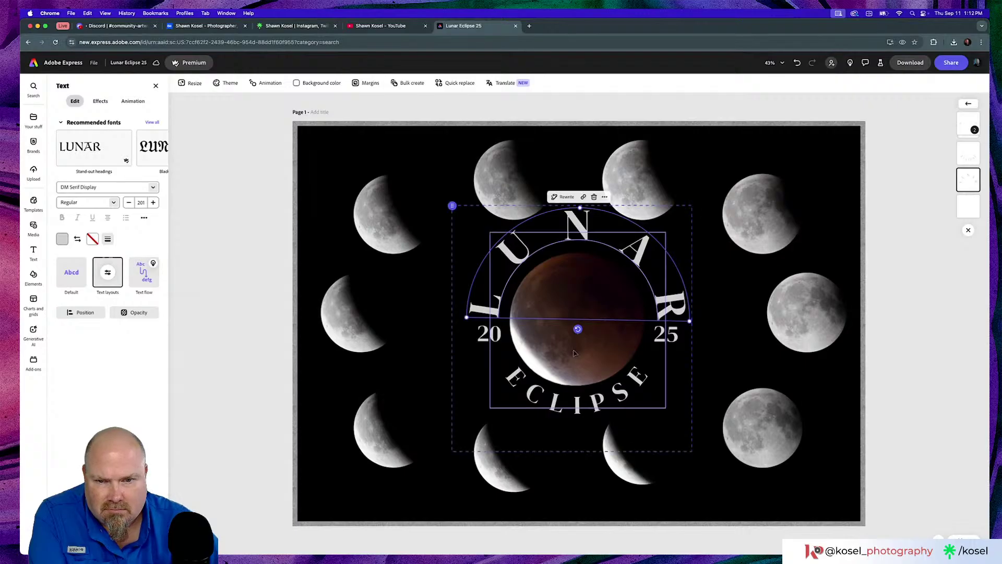
left_click(182, 350)
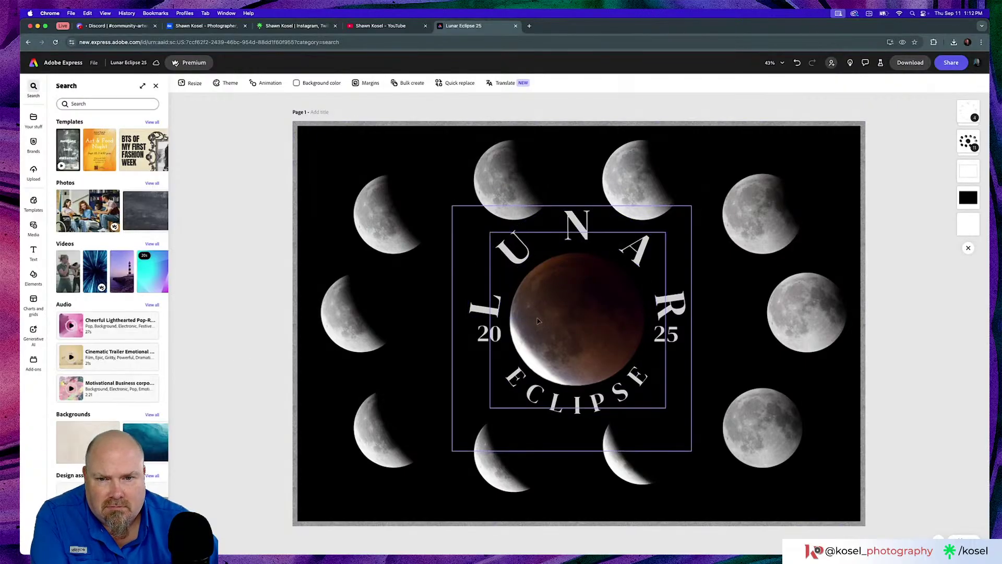
Move the 20 and 25 texts down together into the gaps between the ends of LUNAR and ECLIPSE.
left_click(489, 334)
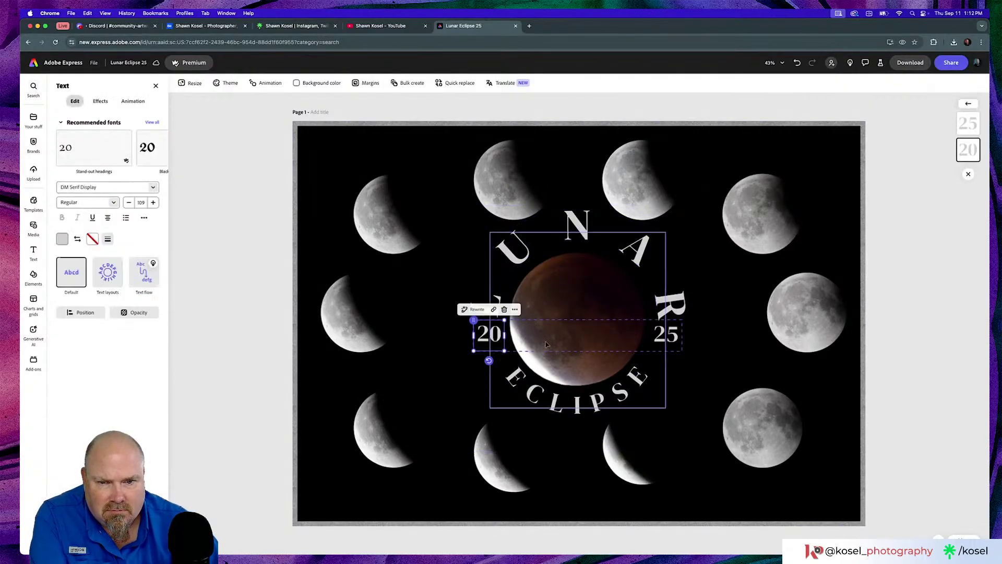
left_click(673, 337, "shift")
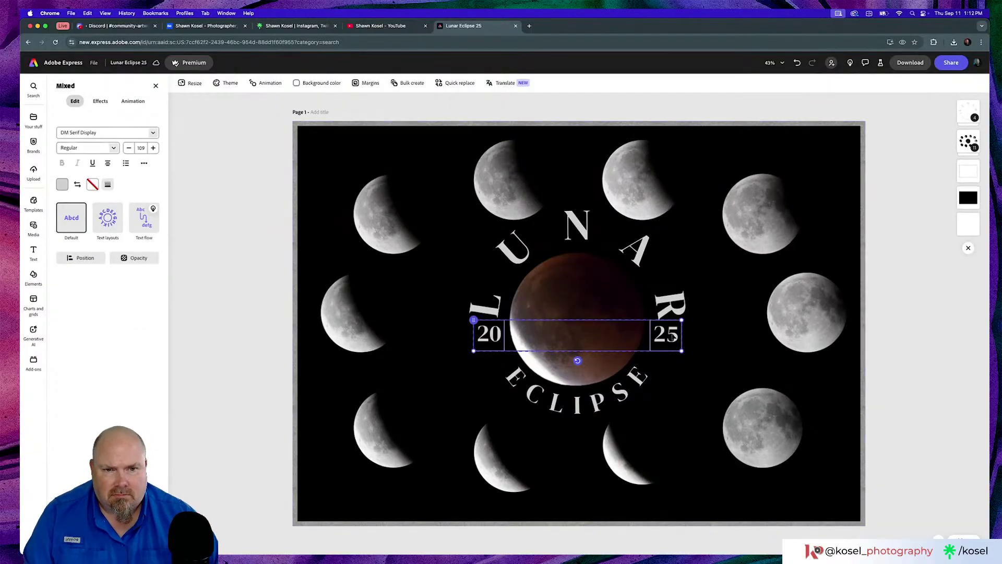
left_click_drag(673, 335, 673, 340)
key("Down")
key("Down")
key("Down")
key("Down")
key("Down")
key("Down")
key("Down")
key("Down")
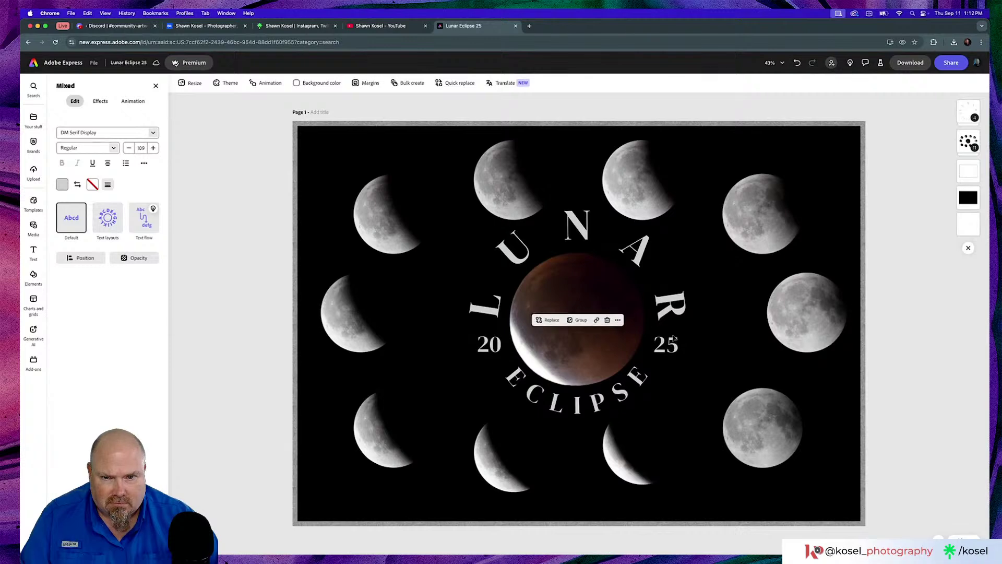
key("Down")
key("Down")
key("Down")
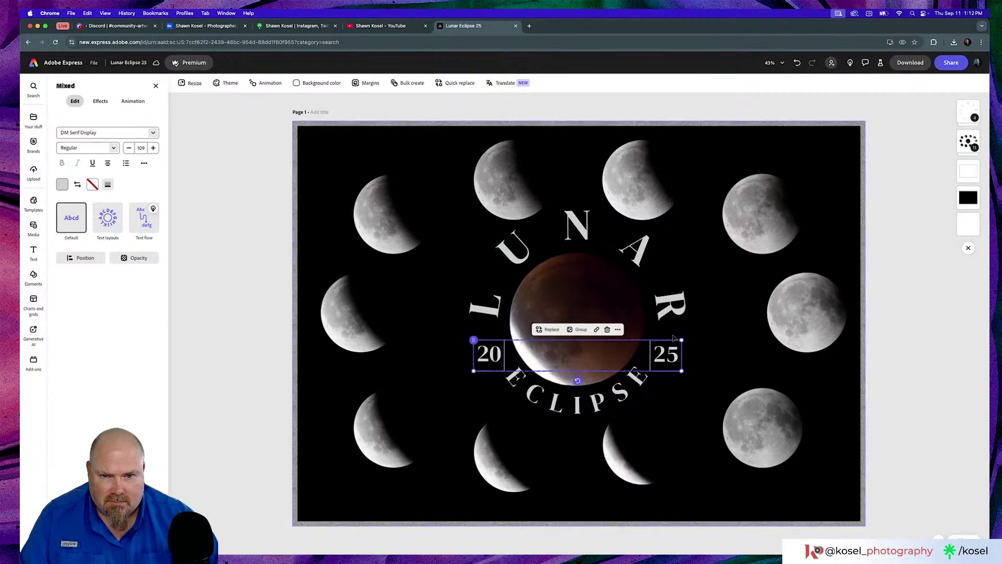
left_click(217, 282)
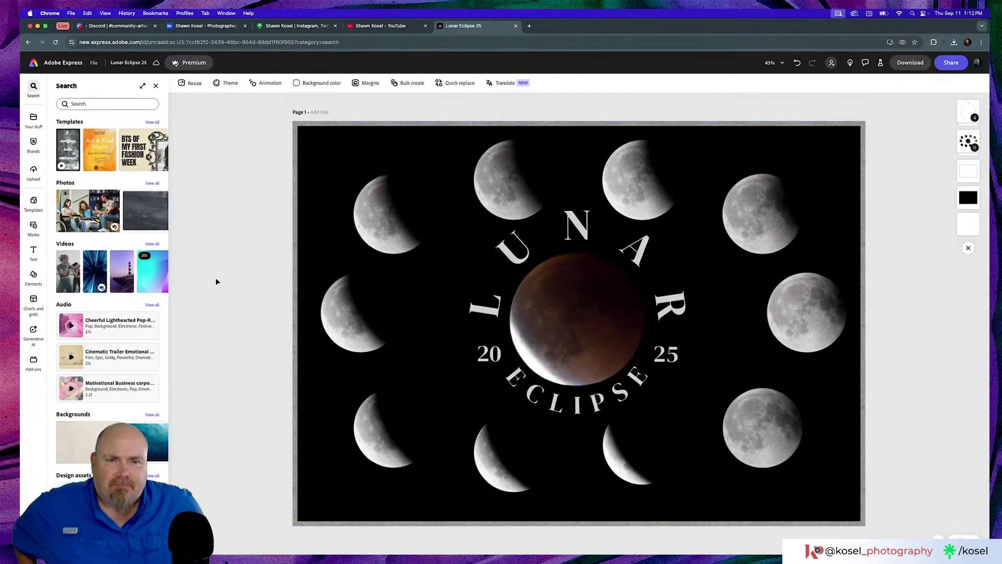
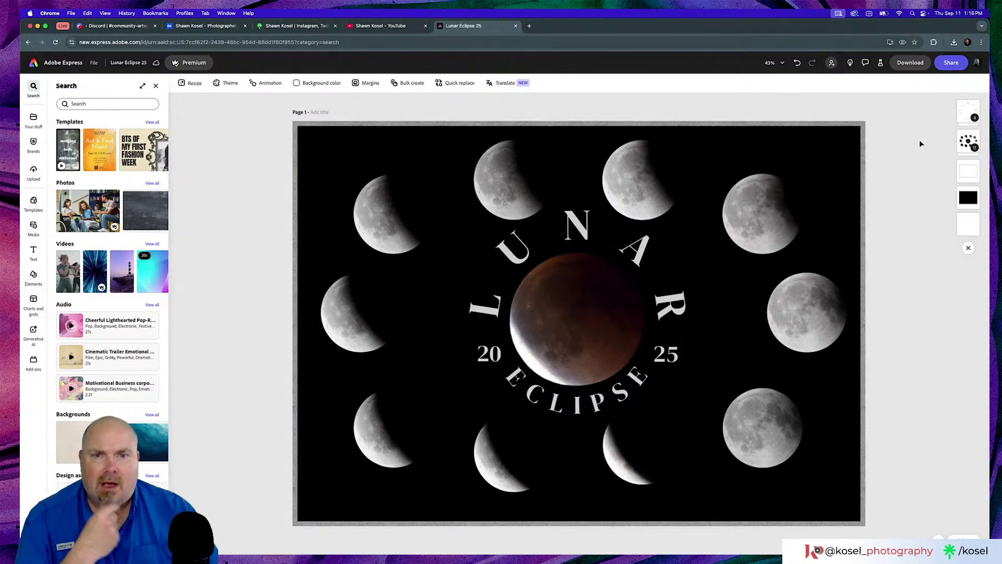
left_click(582, 221)
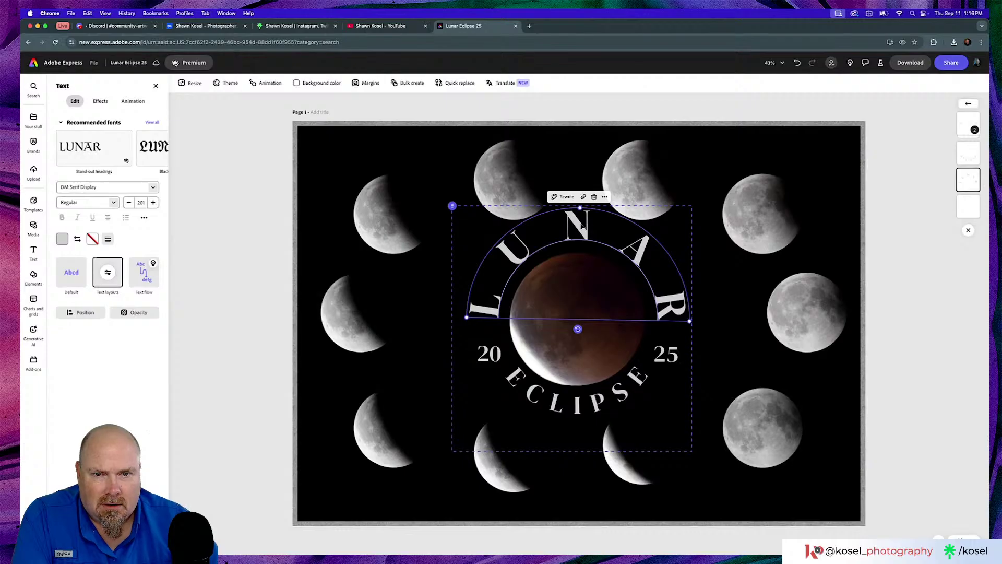
left_click(637, 96)
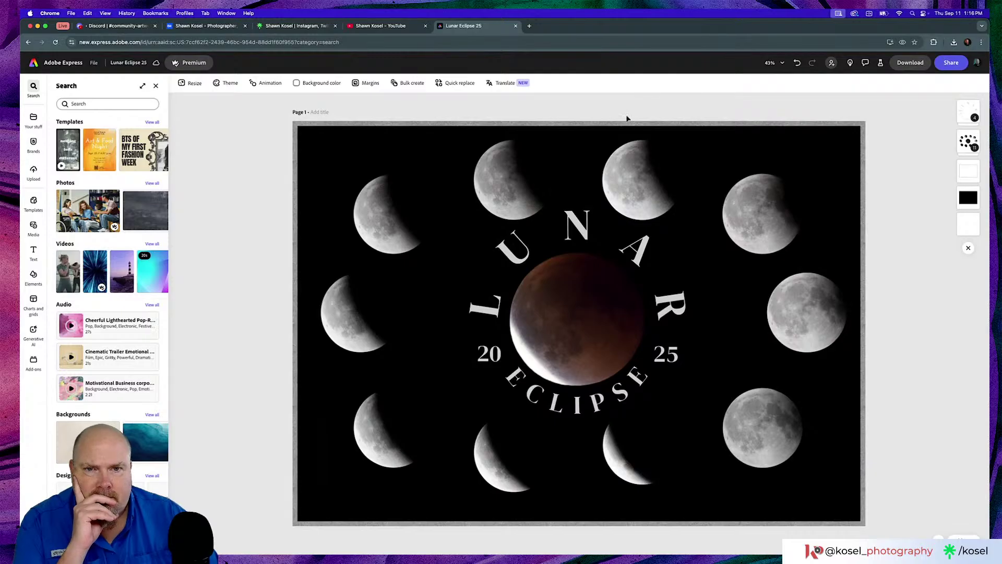
left_click(617, 175)
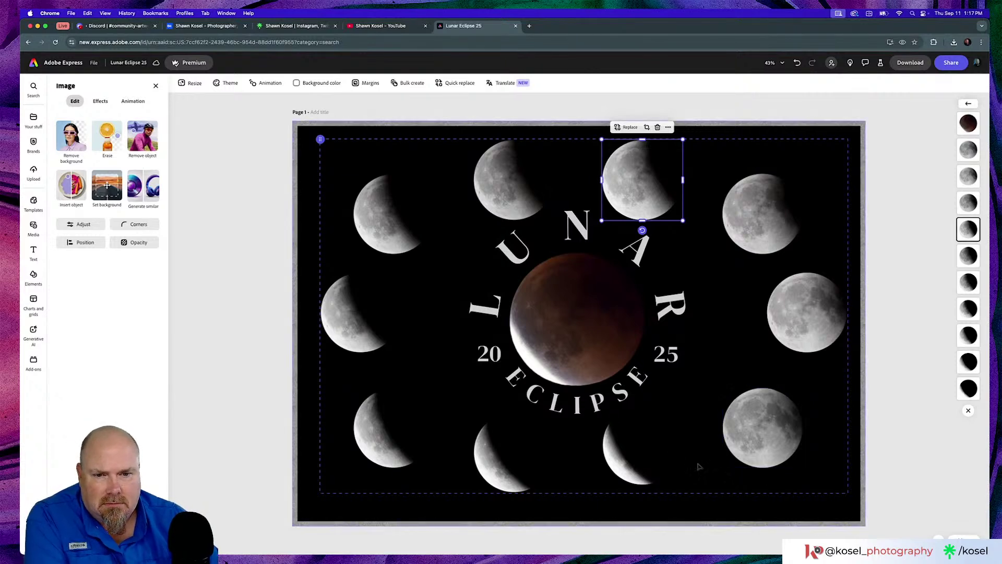
Apply a Circle entrance animation with Smooth personality and a duration of about 1 s to the thinnest crescent moon.
left_click(642, 445)
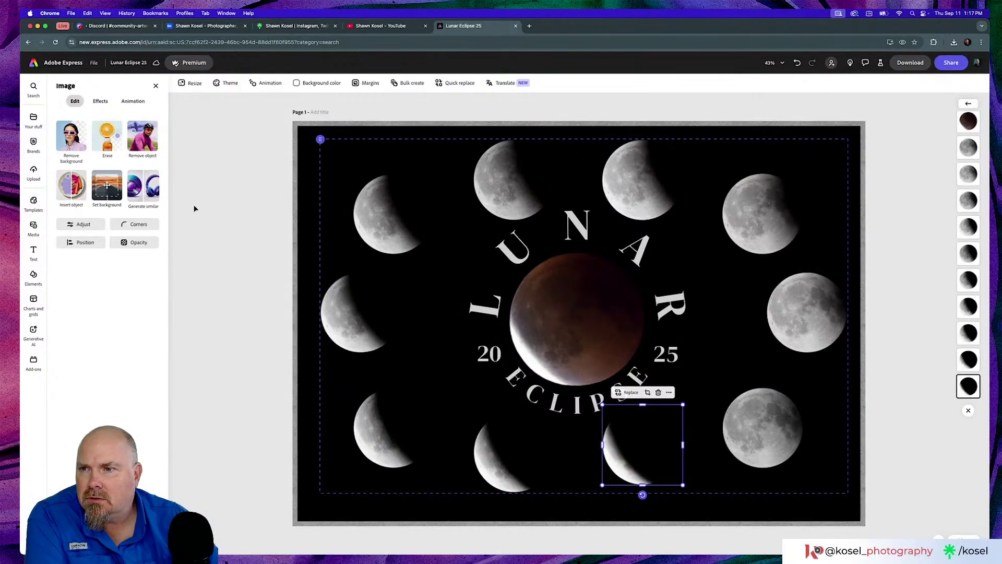
left_click(133, 101)
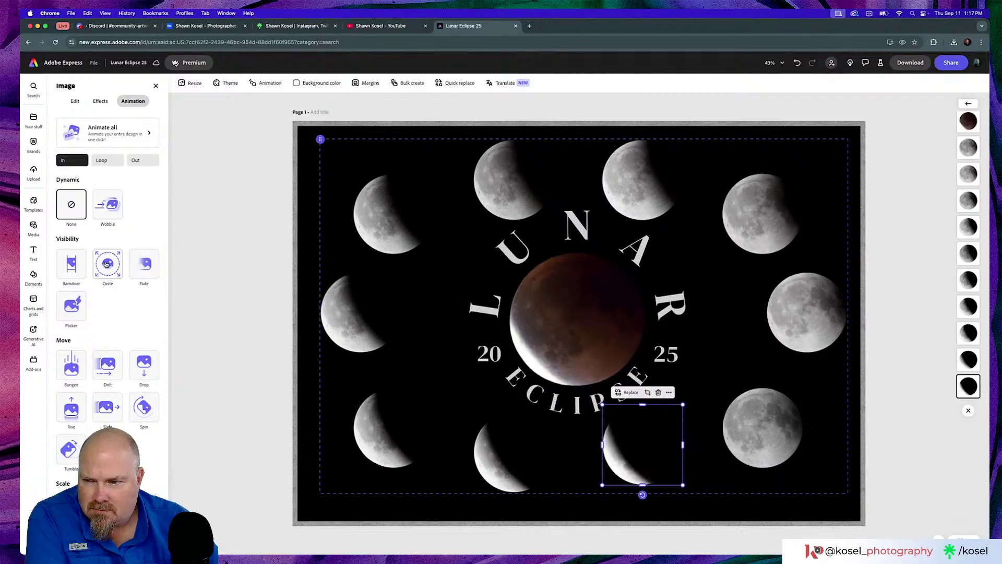
scroll(106, 264, "down", 3)
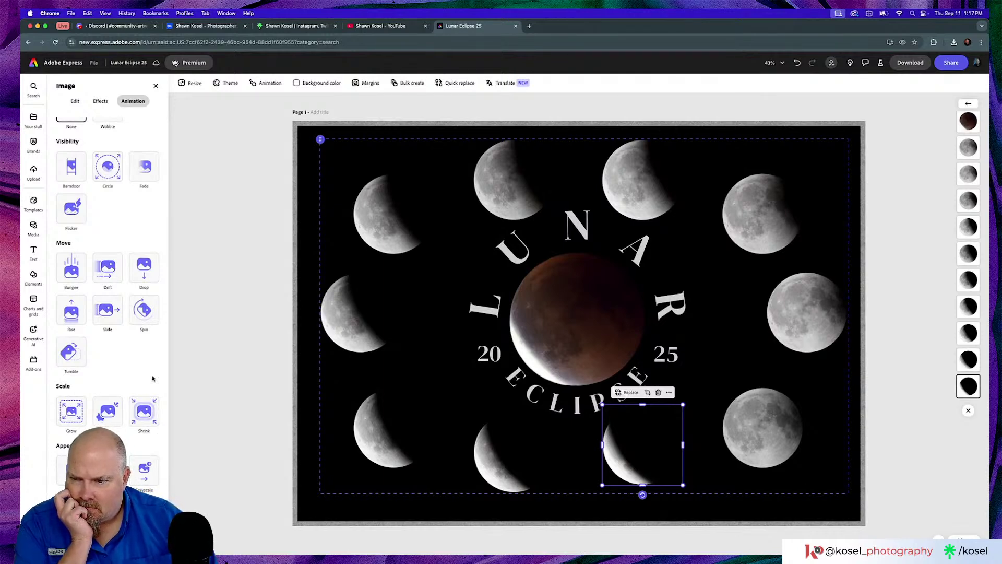
left_click(108, 170)
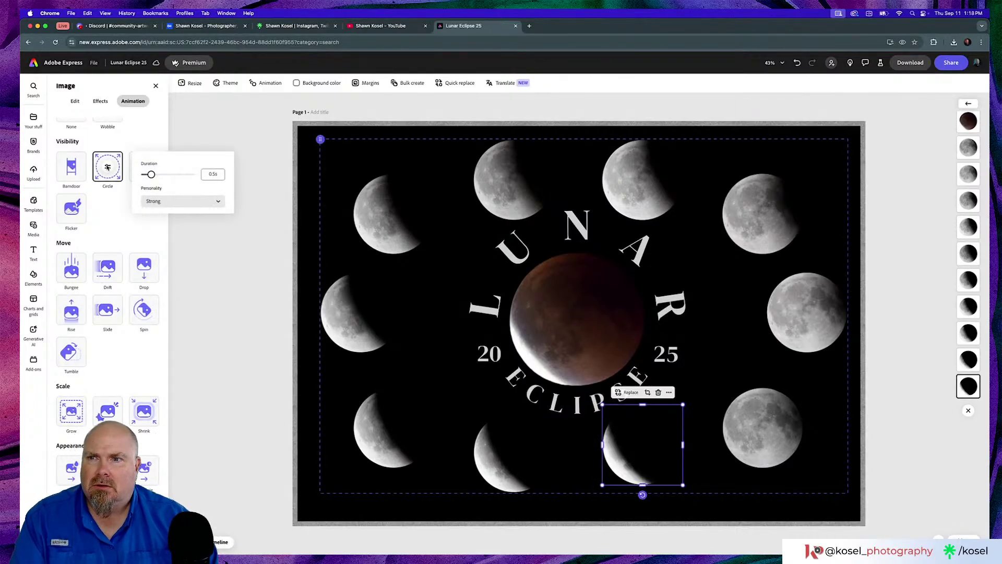
left_click(206, 201)
left_click(161, 216)
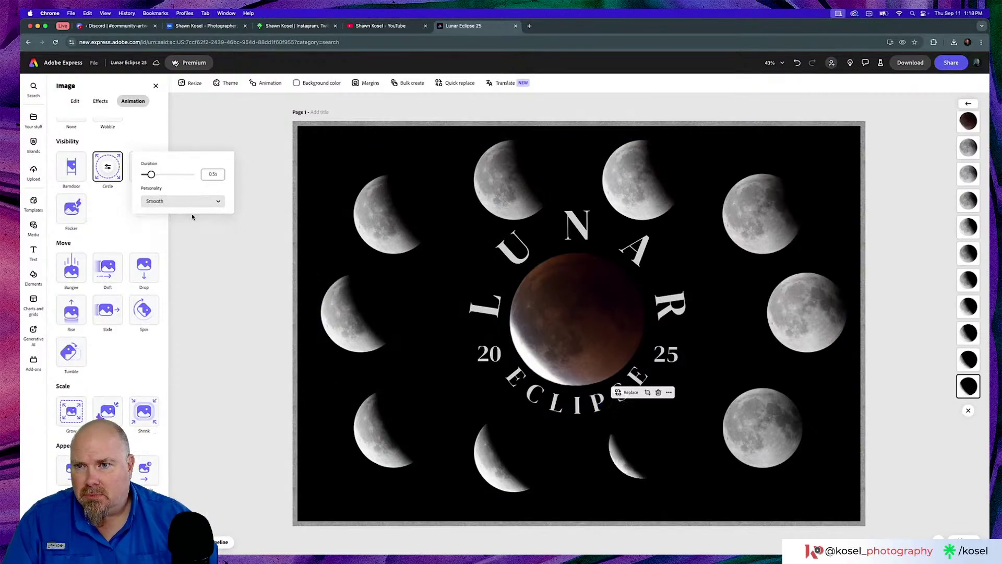
left_click_drag(151, 174, 159, 175)
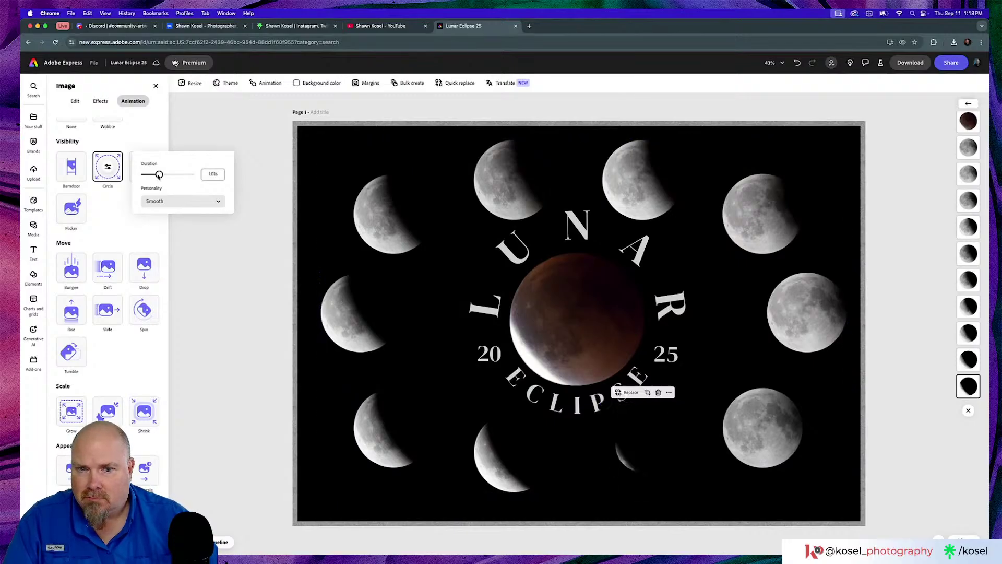
left_click_drag(159, 175, 158, 175)
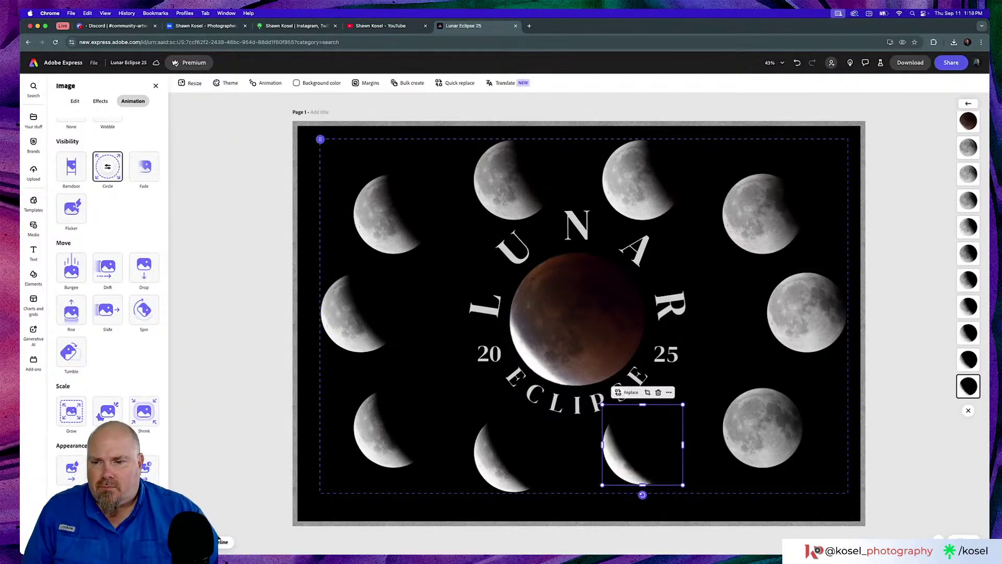
Show the timeline below the design and select the thinnest crescent moon to display its layer timing.
left_click(209, 542)
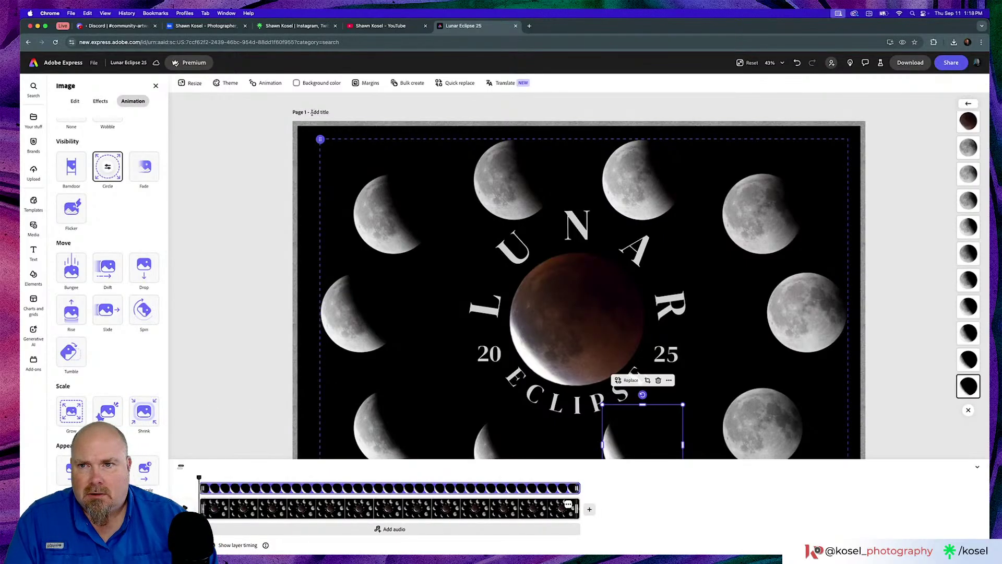
left_click(244, 170)
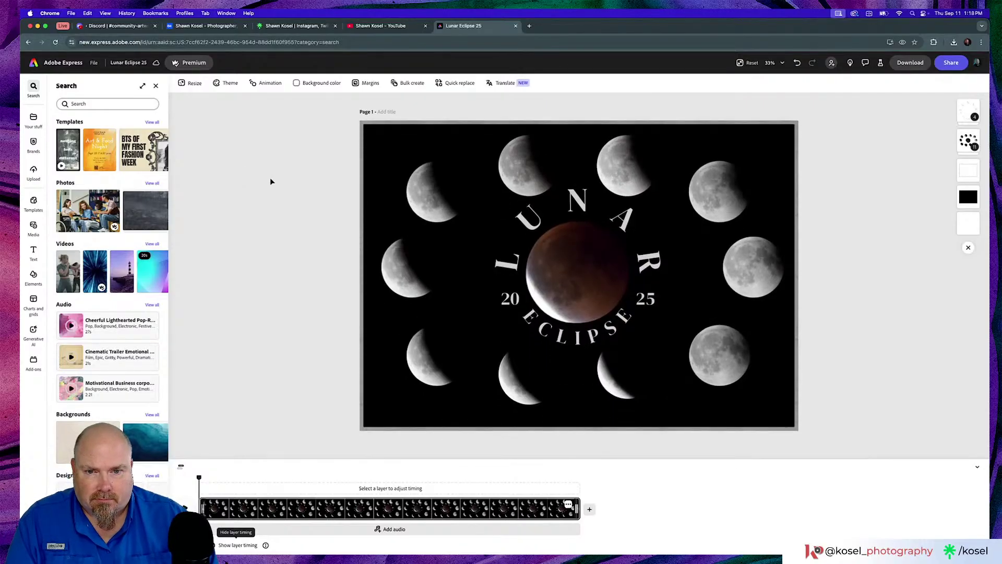
left_click(611, 383)
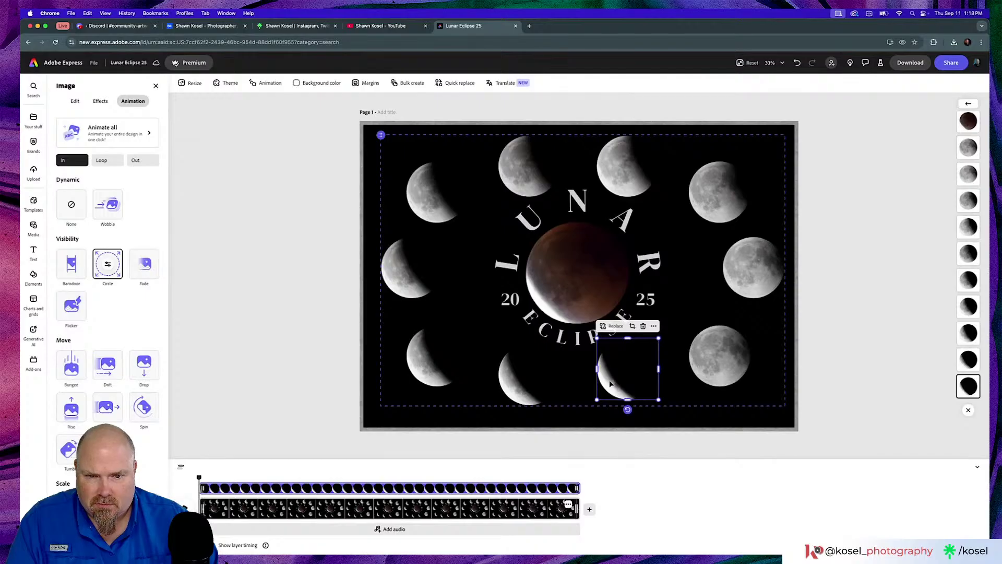
Apply a Circle entrance animation with Smooth personality to the second crescent in the bottom row and adjust its duration.
left_click(523, 385)
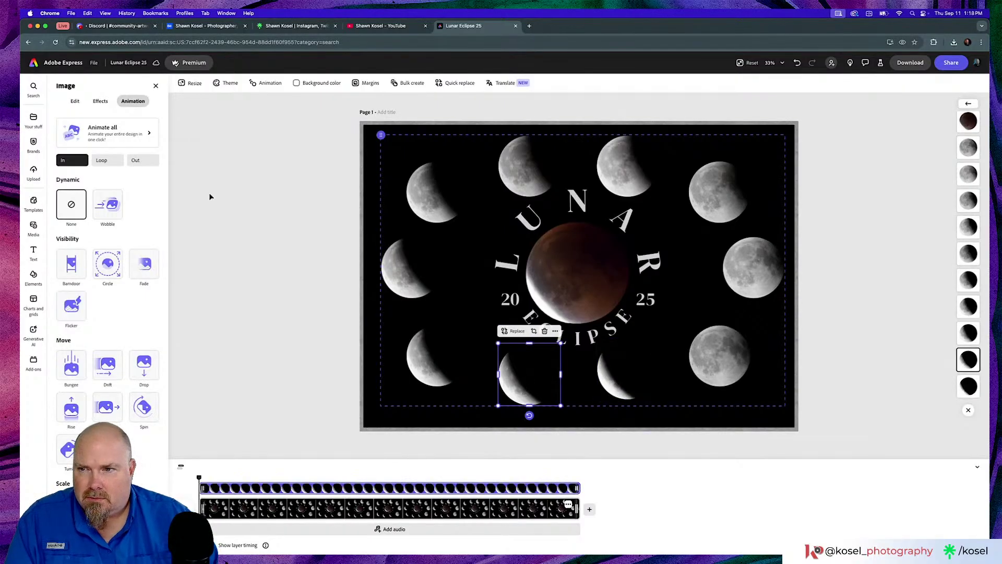
left_click(109, 265)
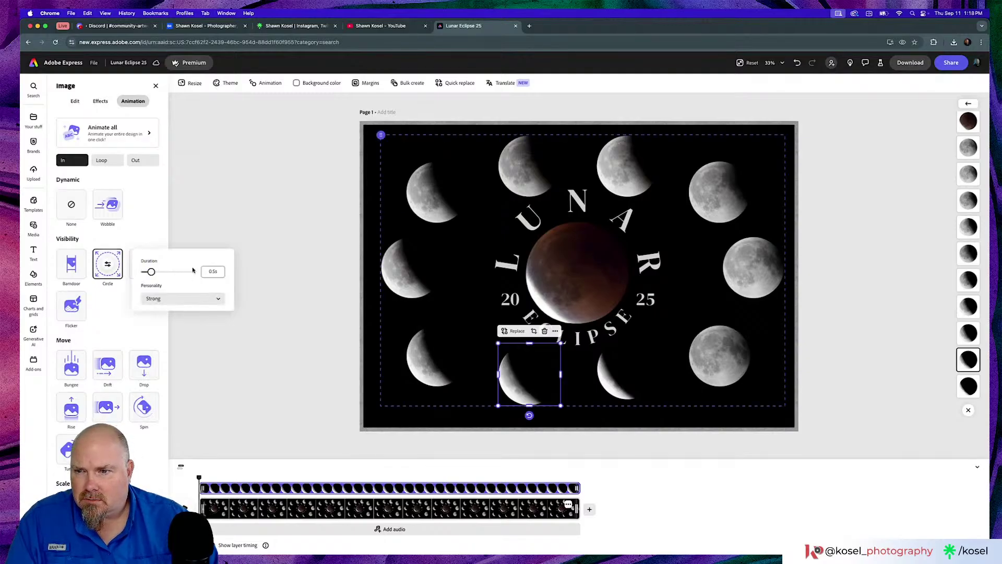
left_click(161, 300)
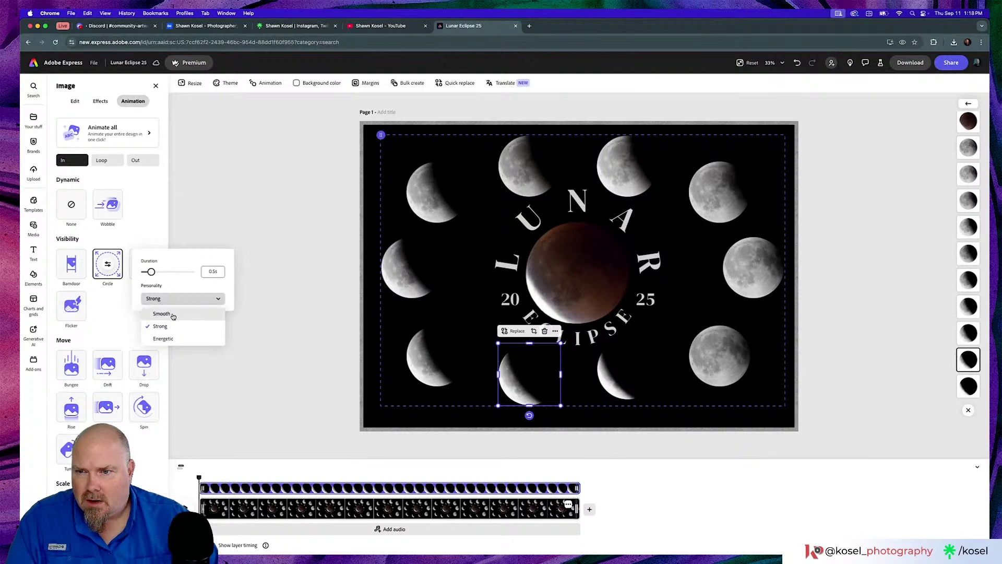
left_click(172, 315)
left_click(213, 271)
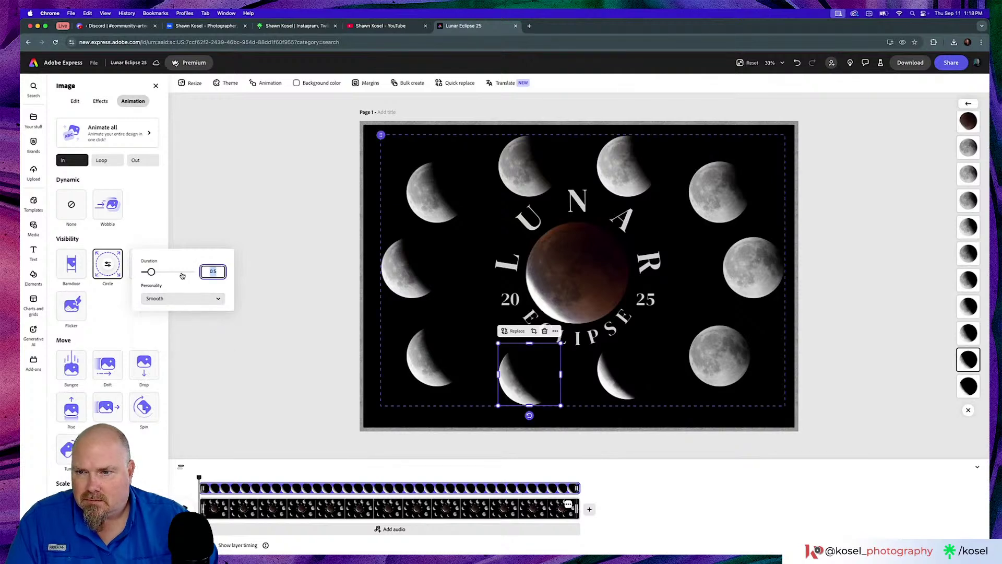
left_click(240, 275)
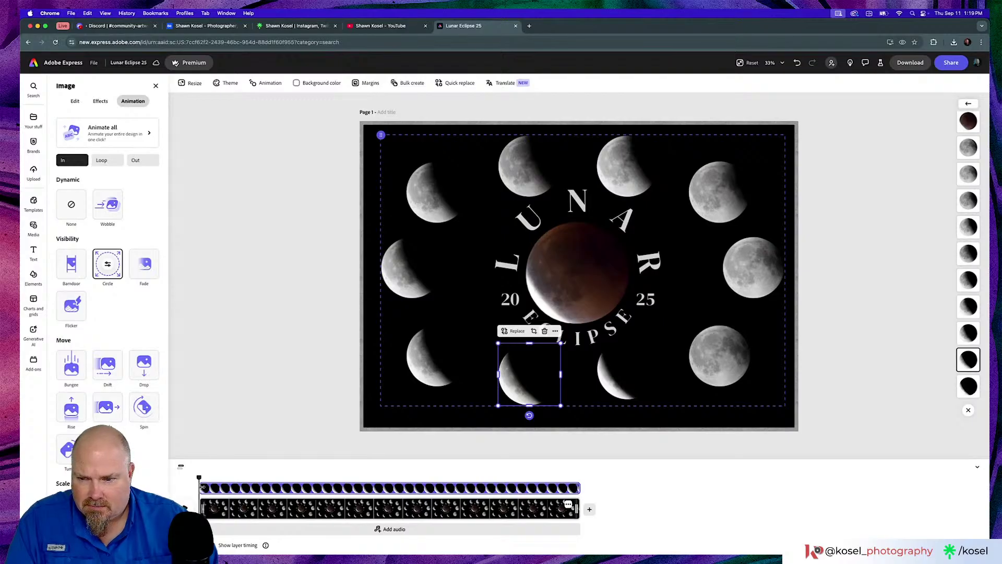
Delay the thinnest crescent's layer start, start the neighbouring bottom crescent's layer slightly after it, and play back the staggered timing.
left_click_drag(202, 488, 233, 488)
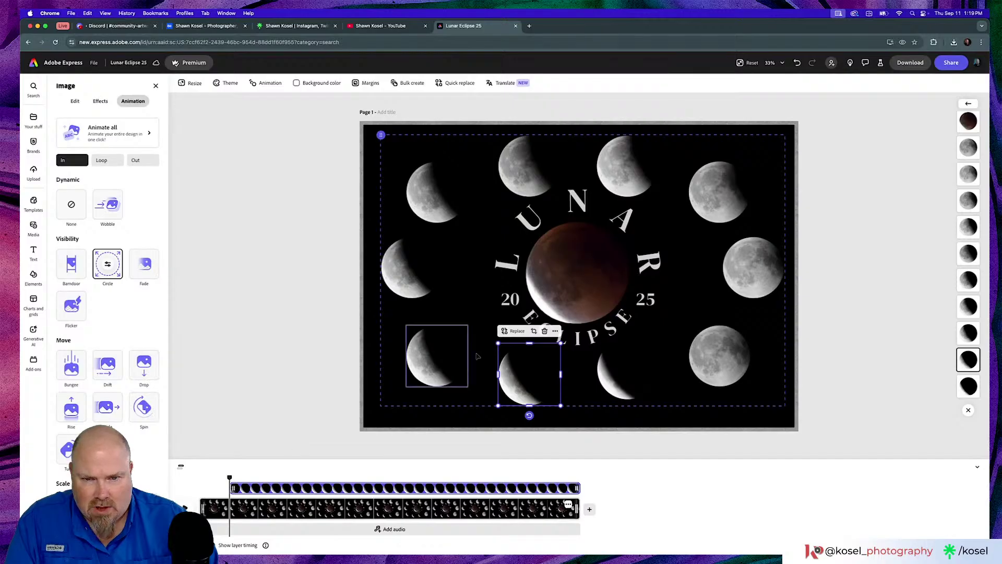
left_click(621, 373)
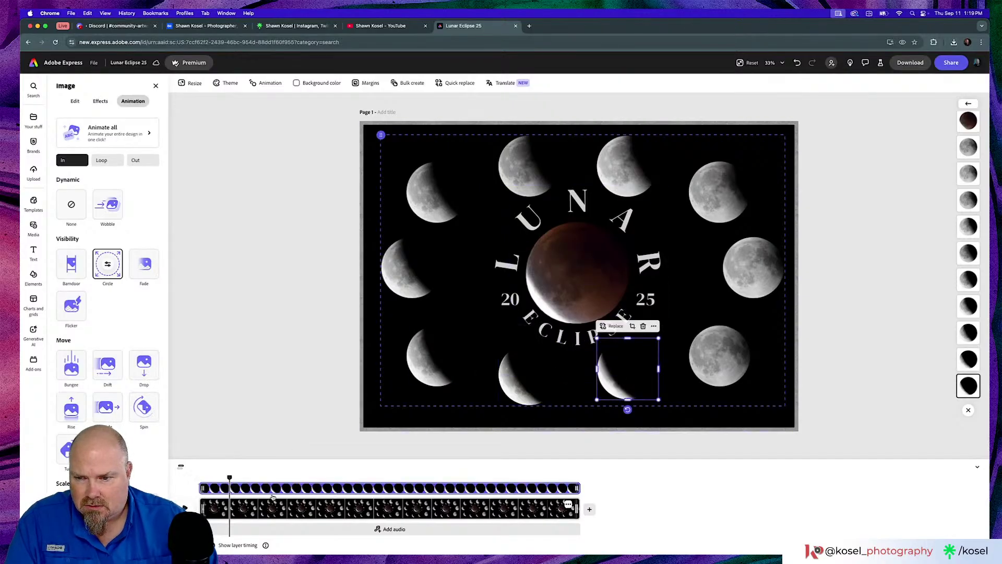
left_click_drag(202, 488, 228, 489)
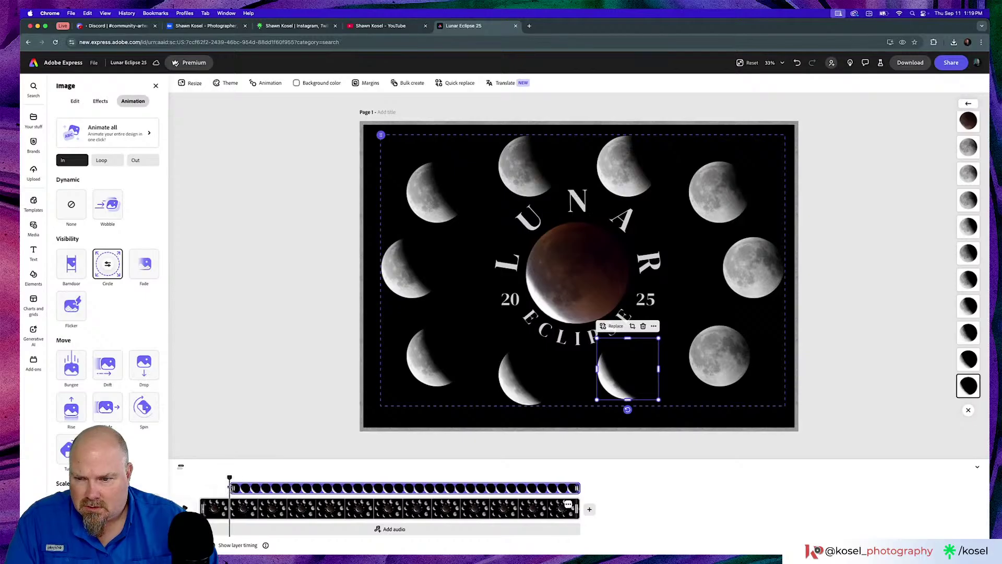
left_click(526, 390)
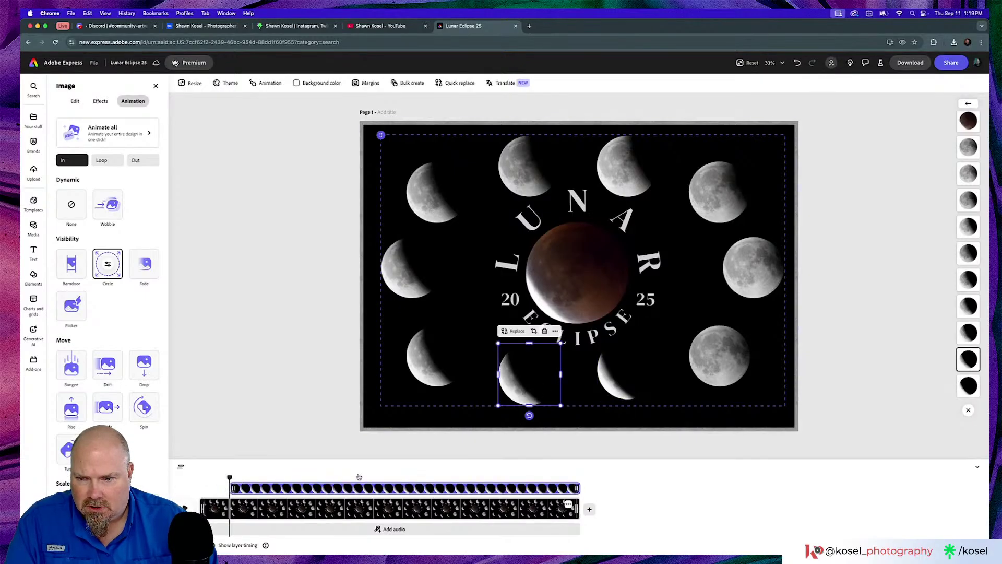
left_click_drag(235, 488, 198, 476)
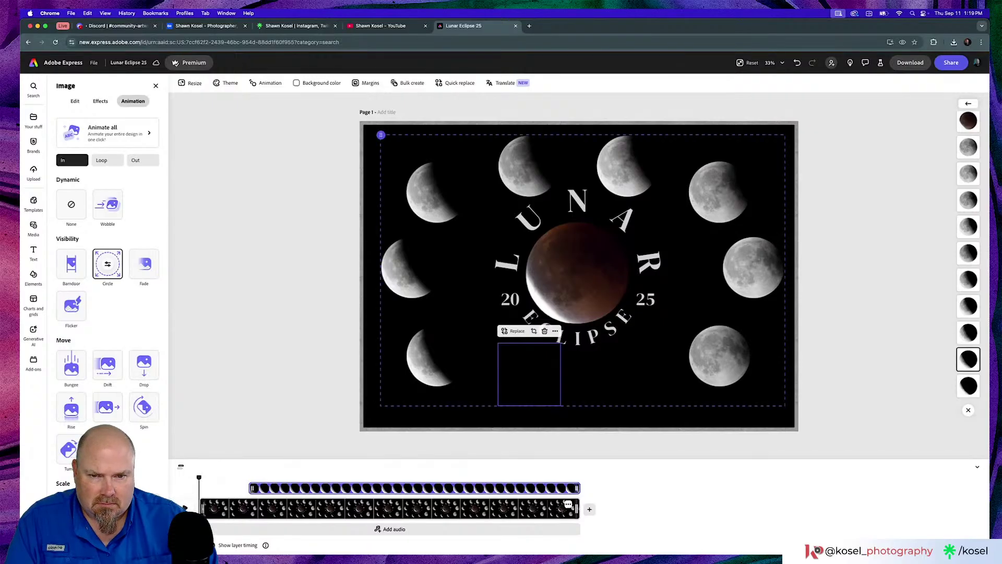
key("space")
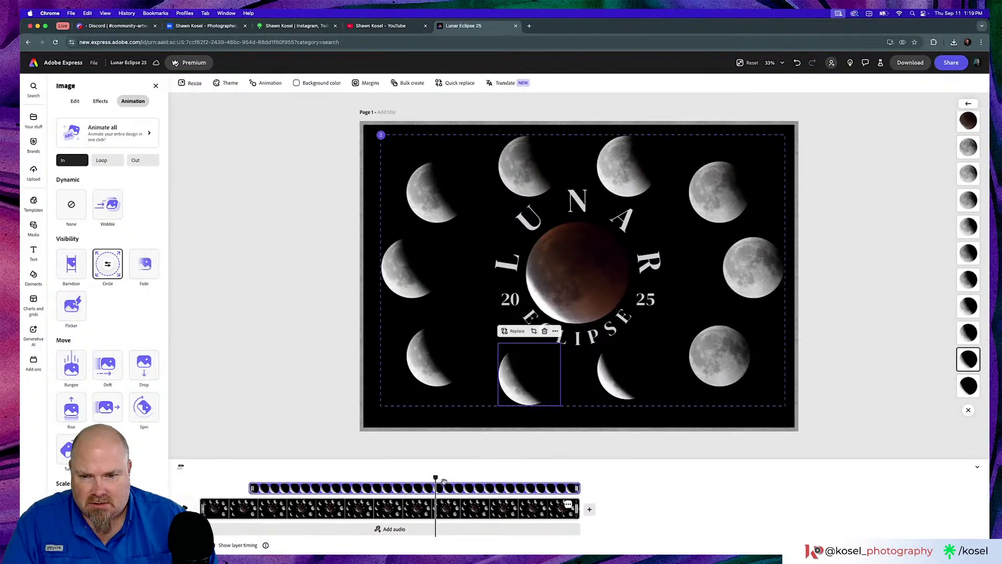
left_click_drag(435, 477, 210, 477)
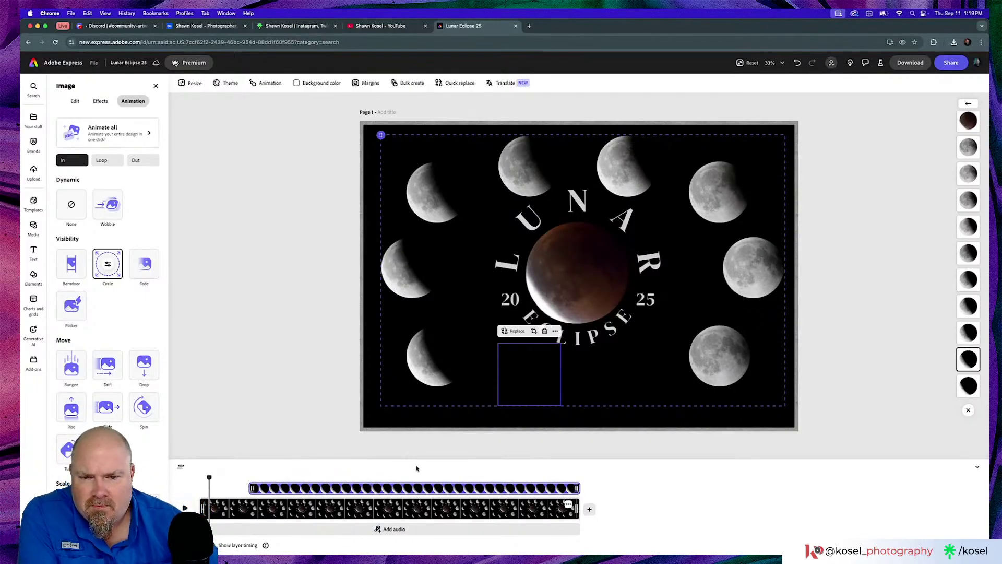
Apply a Circle entrance animation with a 1 s duration and Smooth personality to the lower-left moon.
left_click(418, 369)
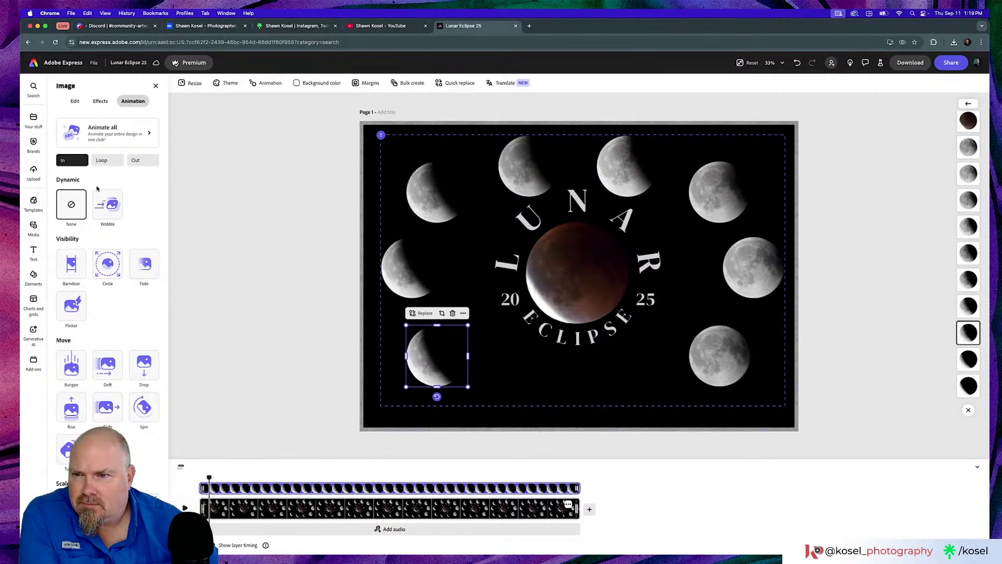
left_click(107, 264)
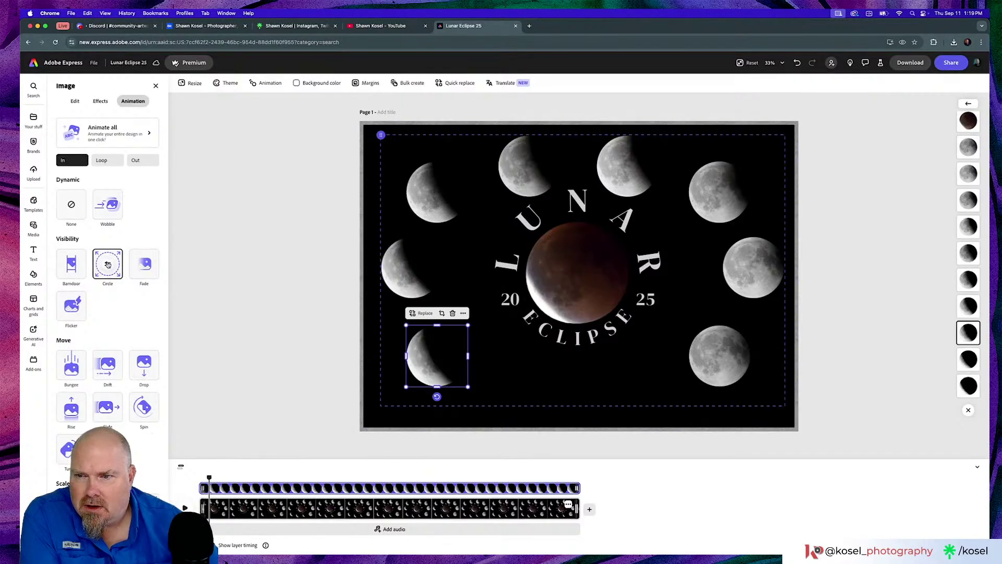
left_click(108, 267)
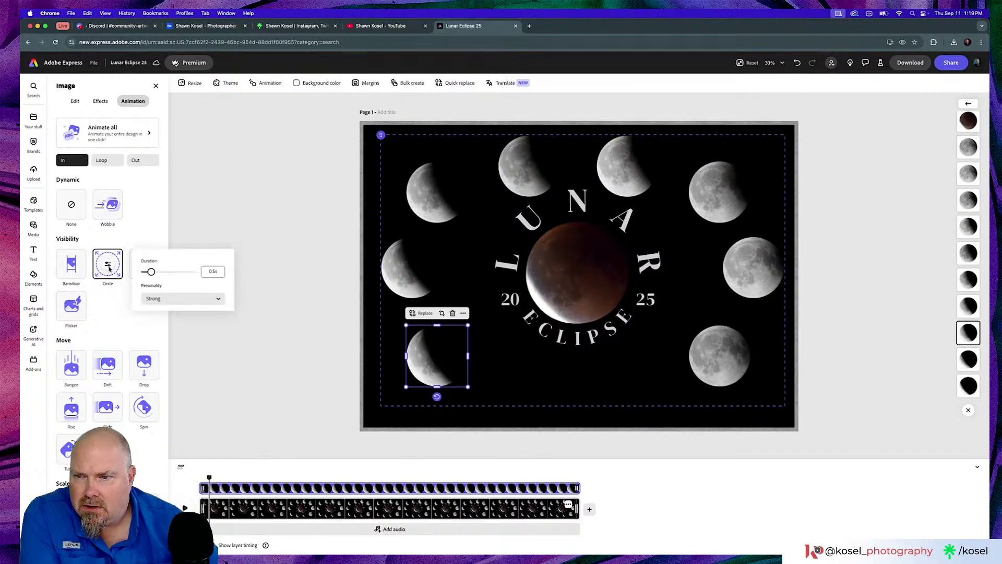
left_click(206, 272)
type("1")
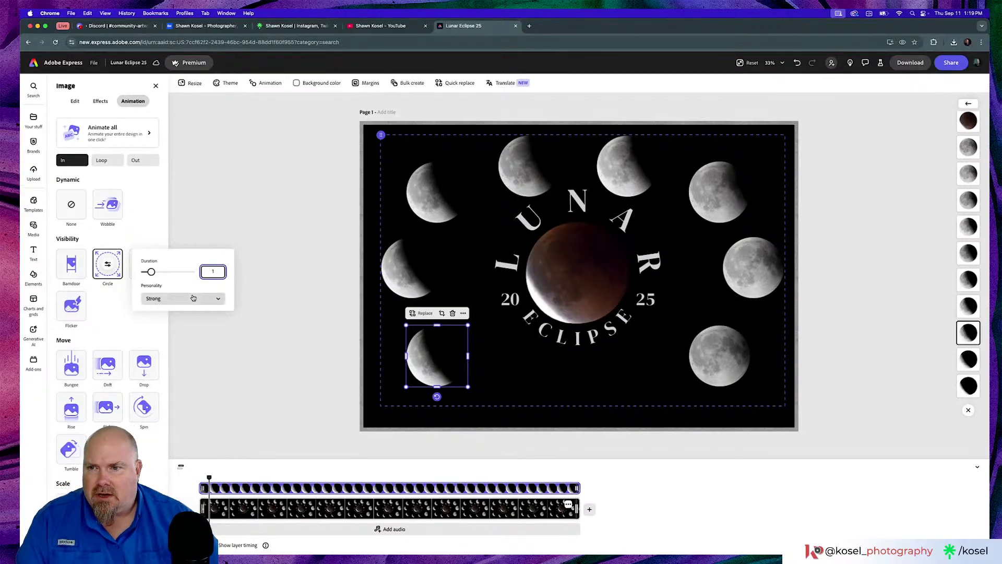
left_click(203, 298)
left_click(183, 314)
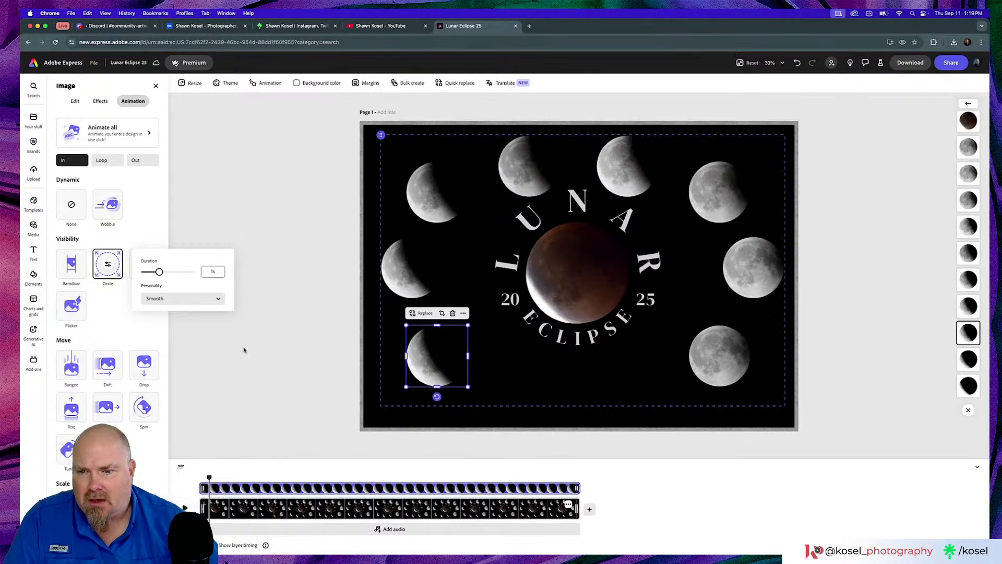
Apply a Circle entrance animation with a 1 s duration and Smooth personality to the middle-left moon.
left_click(385, 269)
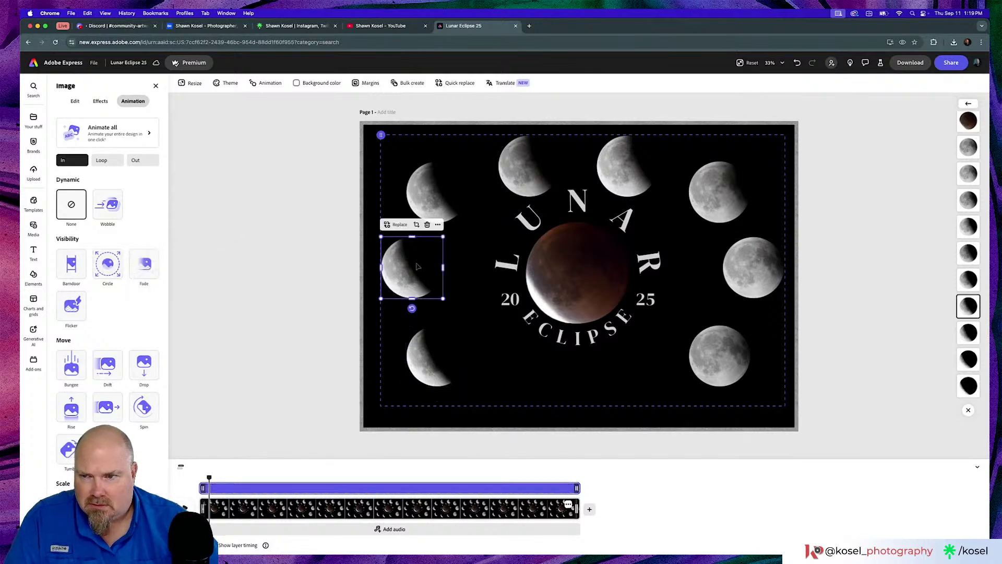
left_click(106, 269)
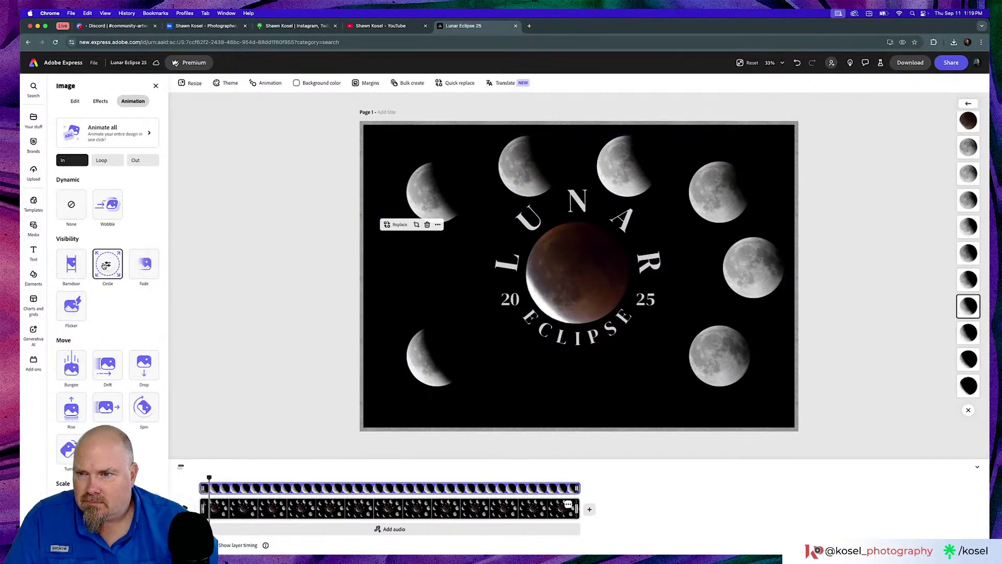
left_click(108, 267)
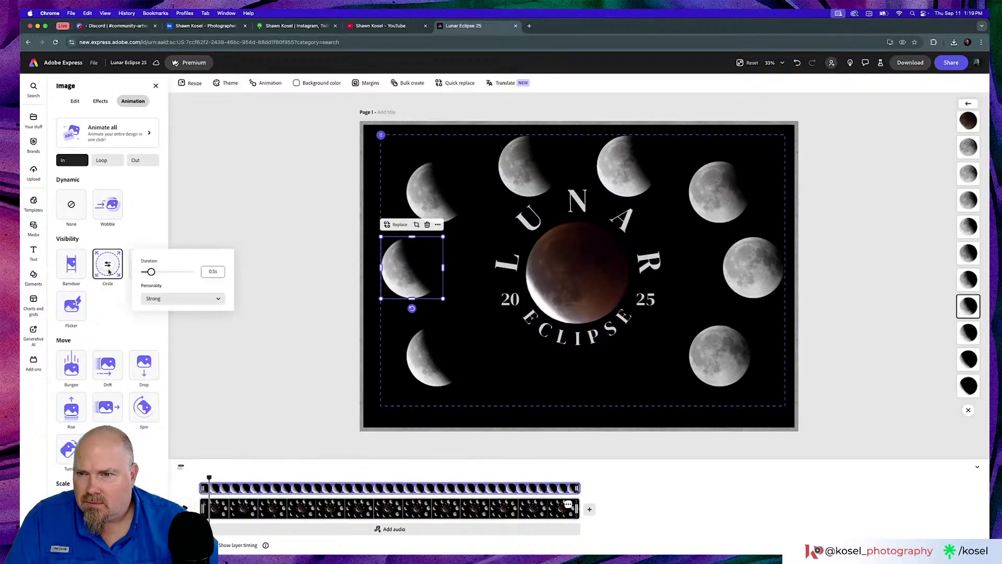
left_click(210, 271)
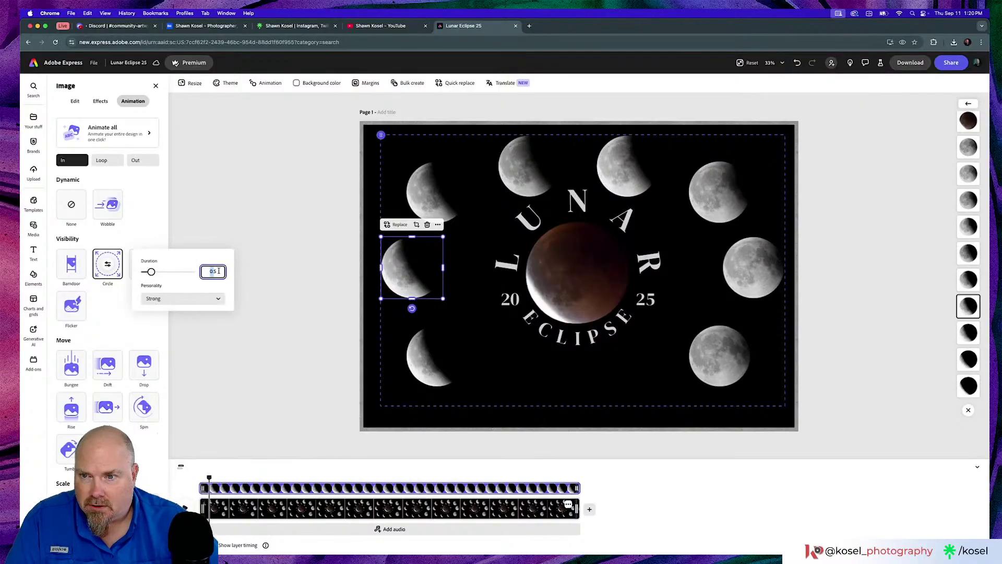
type("1")
left_click(177, 302)
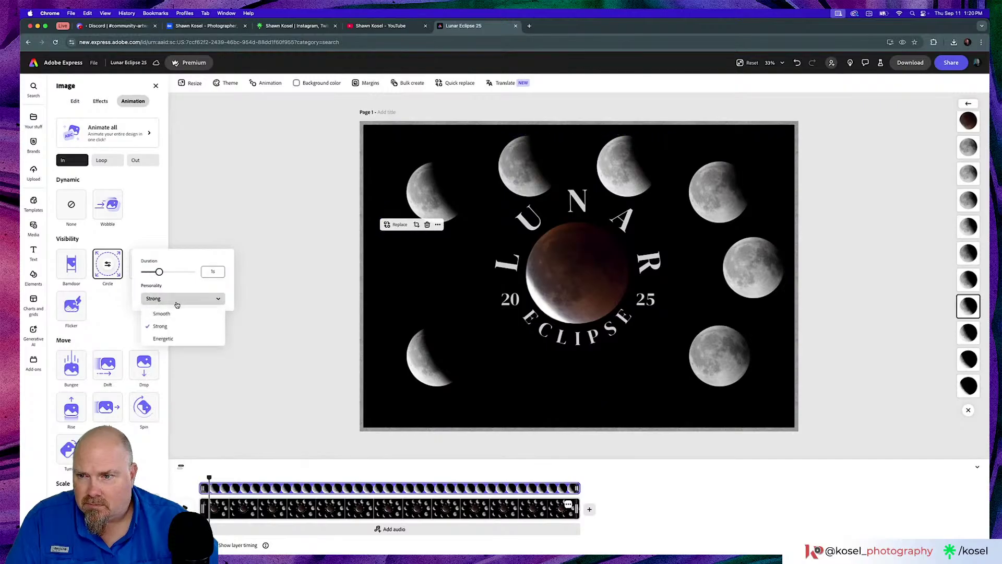
left_click(161, 313)
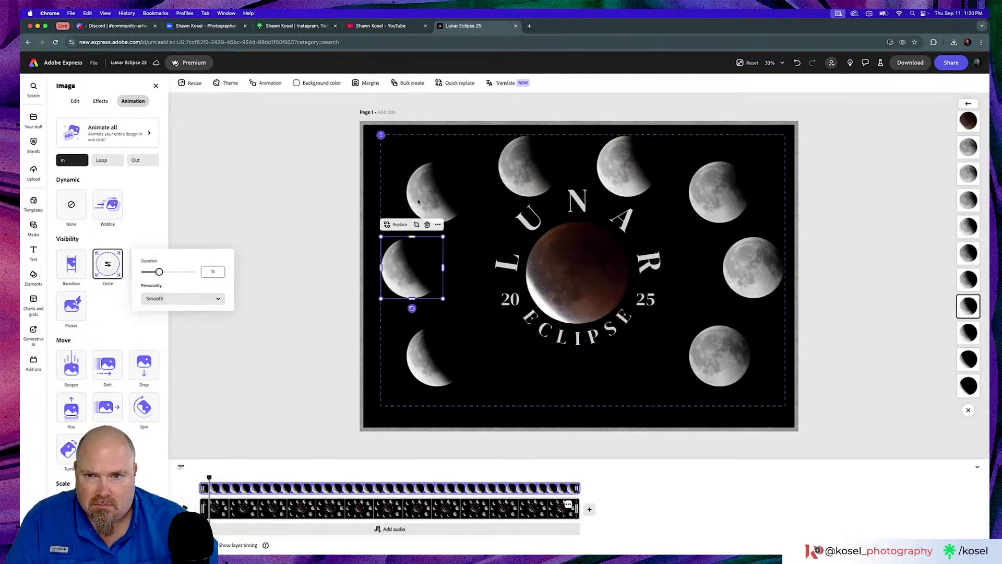
Apply a Circle entrance animation with a 1 s duration and Smooth personality to the upper-left moon.
left_click(439, 188)
left_click(438, 188)
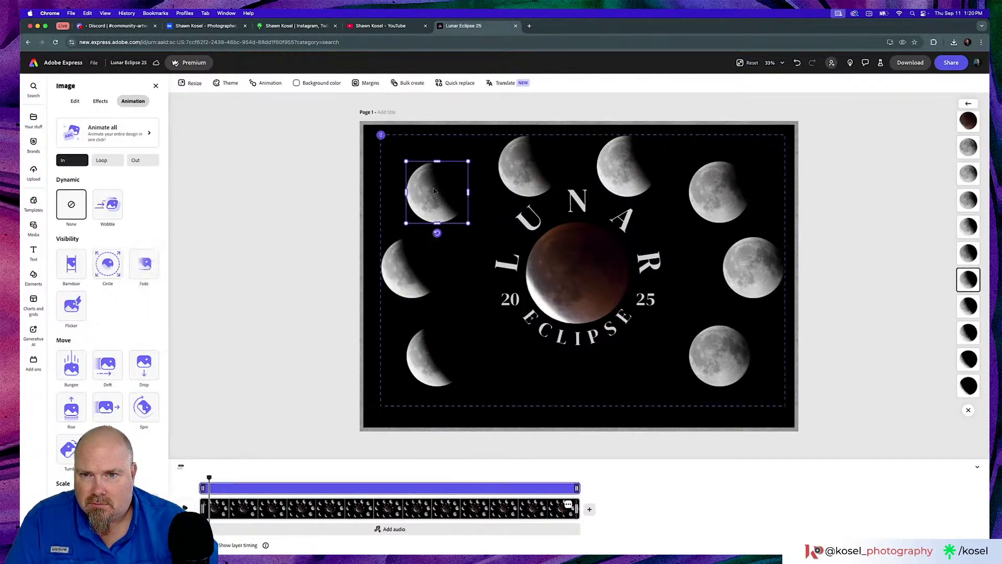
left_click(105, 274)
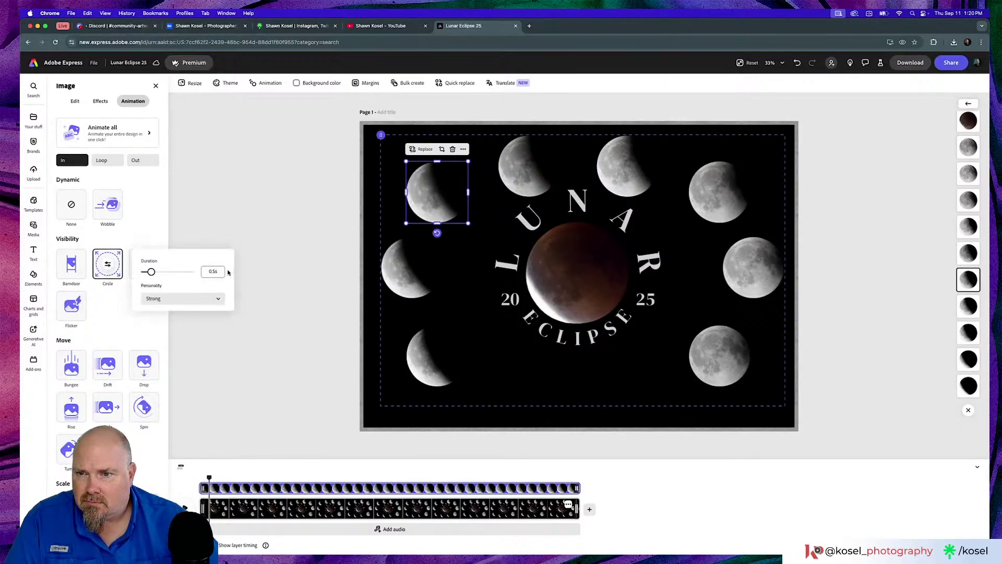
left_click_drag(216, 272, 207, 271)
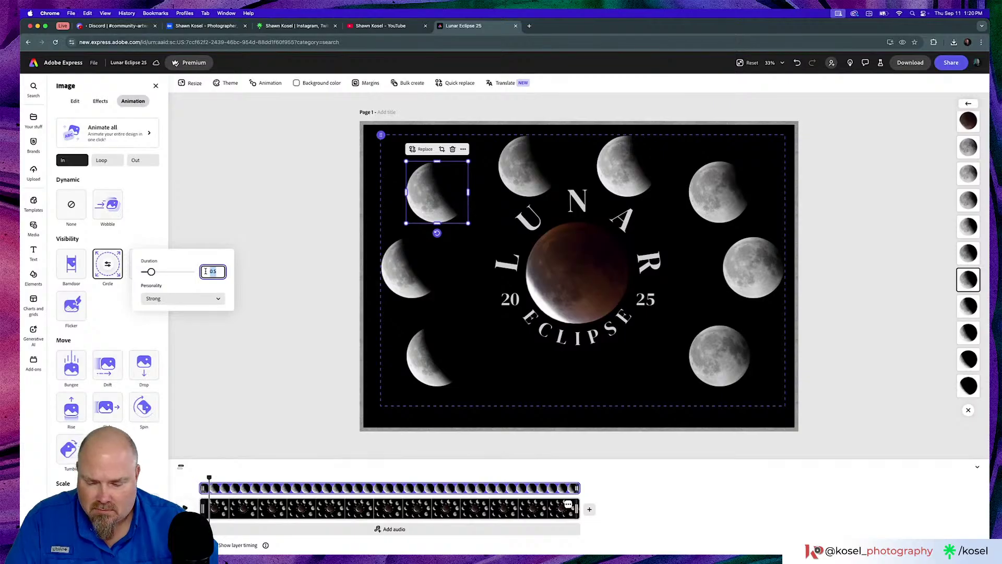
left_click(196, 300)
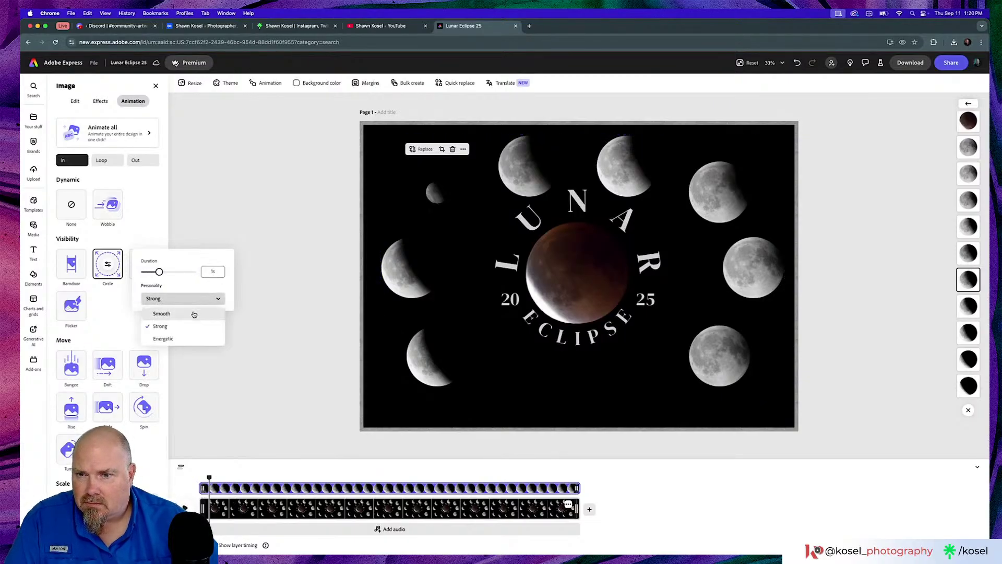
left_click(192, 313)
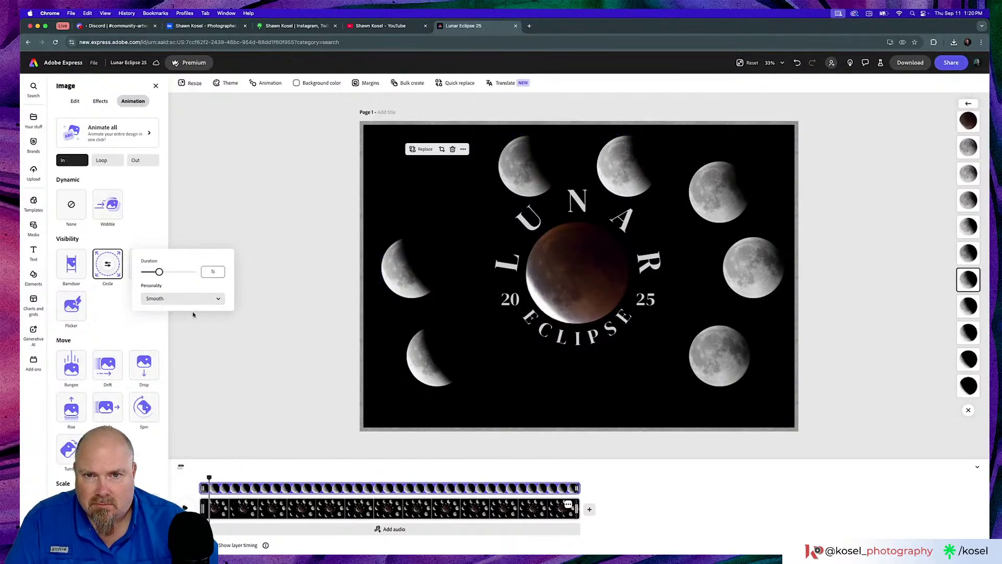
Apply a Circle entrance animation with a 1 s duration and Smooth personality to the first moon in the top row.
left_click(535, 167)
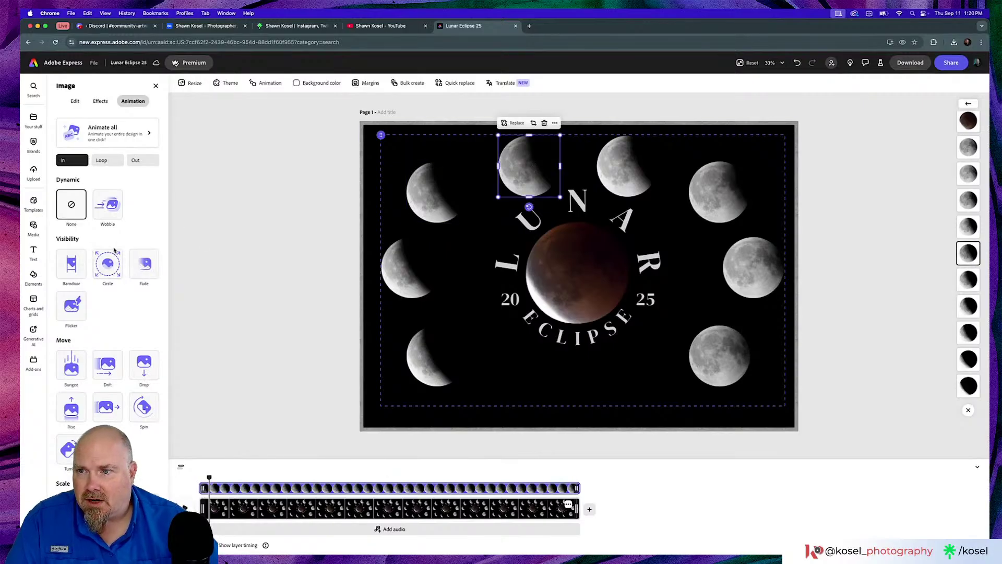
left_click(107, 263)
left_click(107, 263)
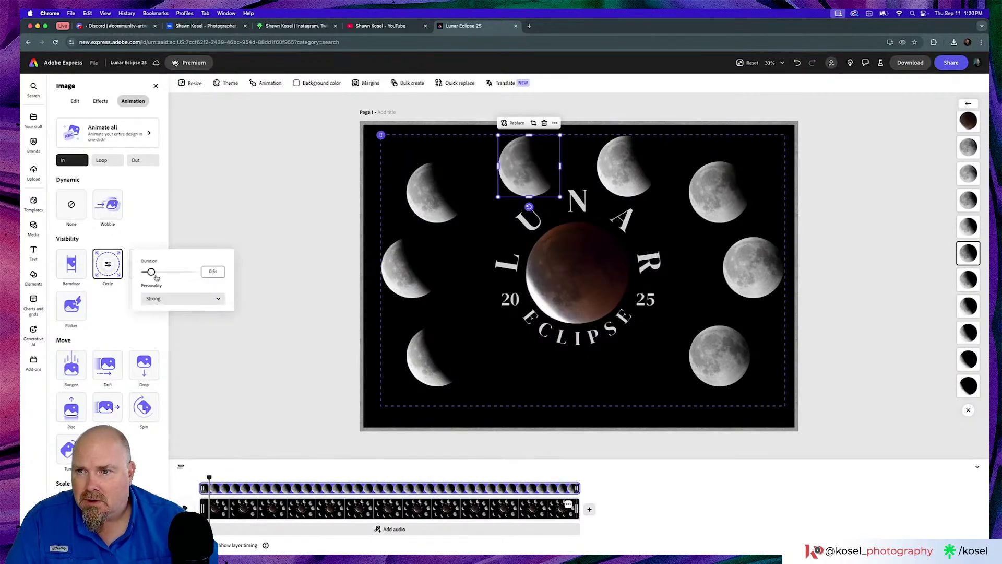
left_click(209, 271)
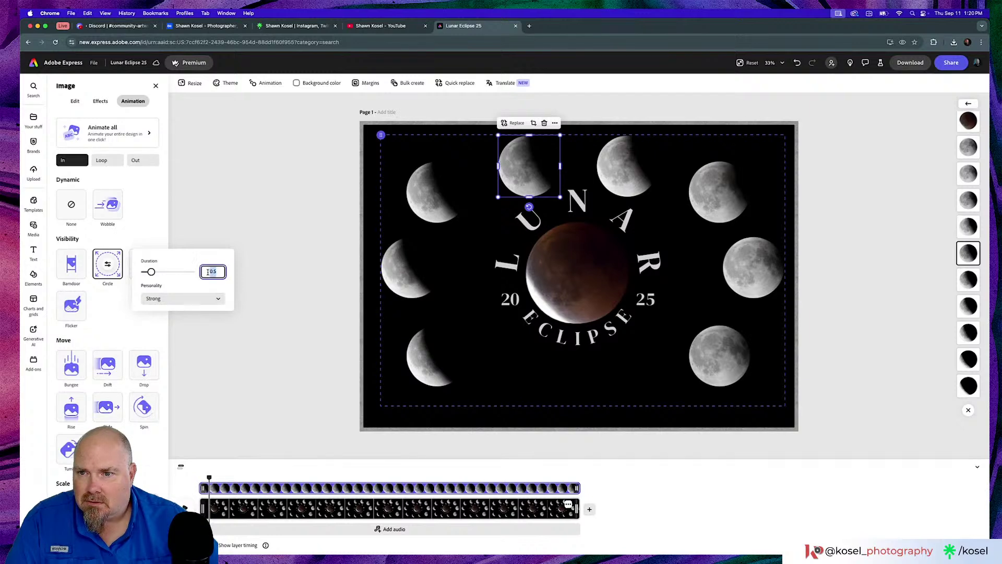
type("1")
left_click(204, 298)
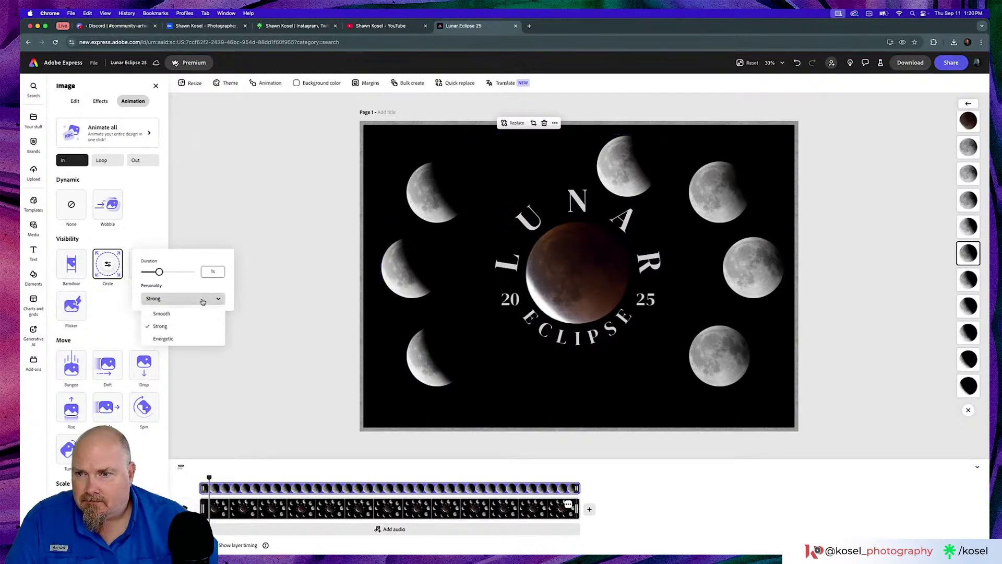
left_click(190, 315)
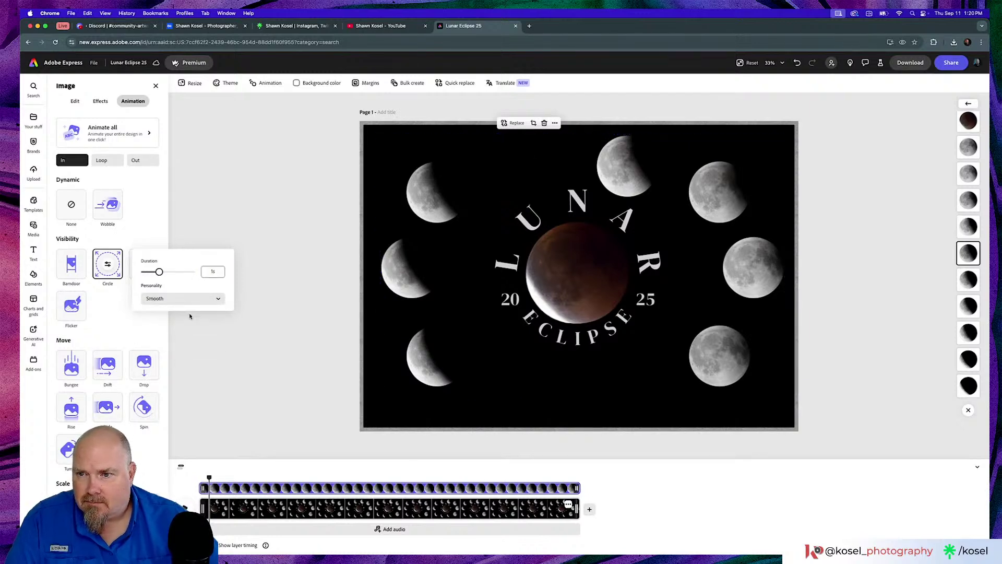
Apply a Circle entrance animation with a 1 s duration and Smooth personality to the second moon in the top row.
left_click(626, 167)
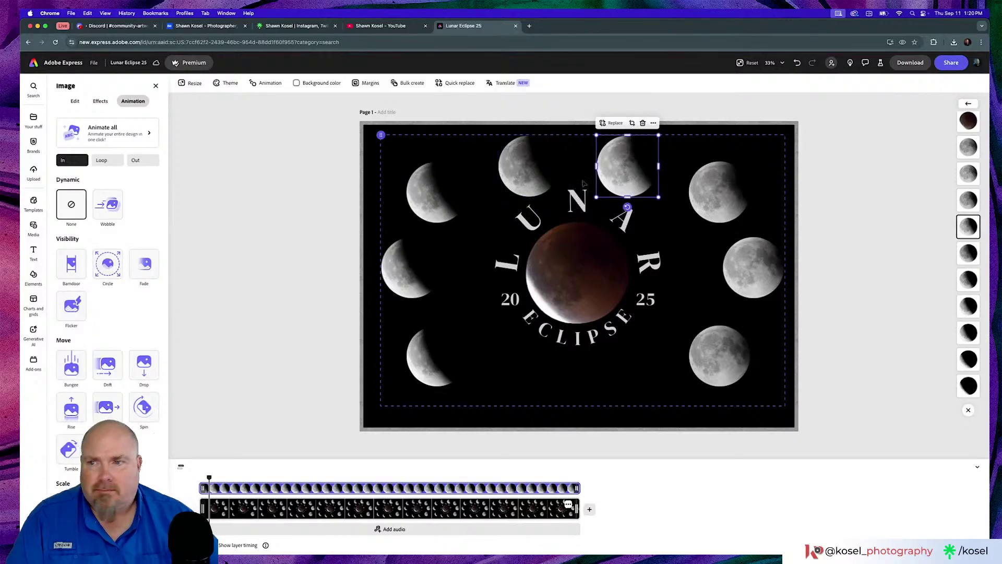
left_click(108, 267)
left_click(108, 267)
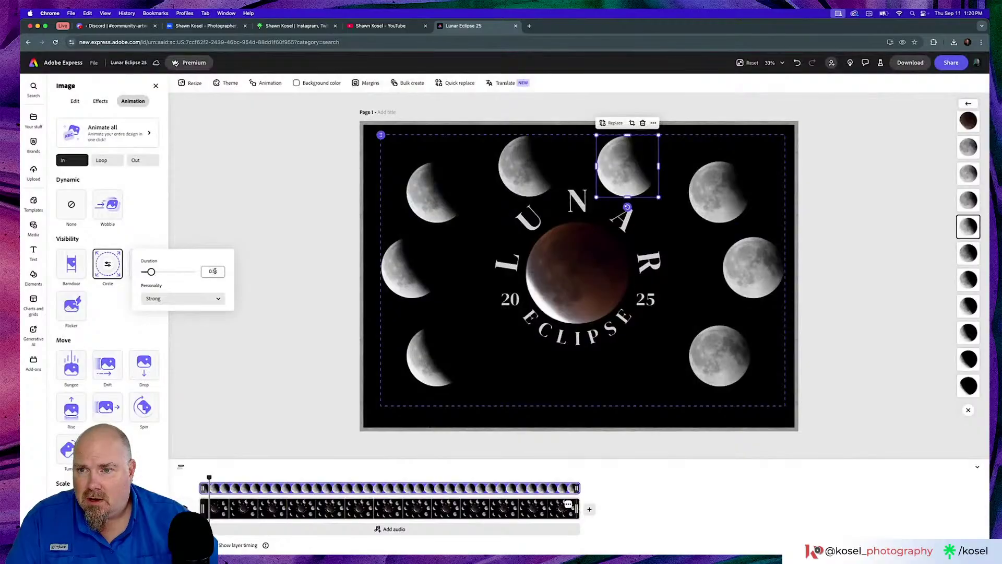
left_click_drag(214, 270, 203, 272)
type("1")
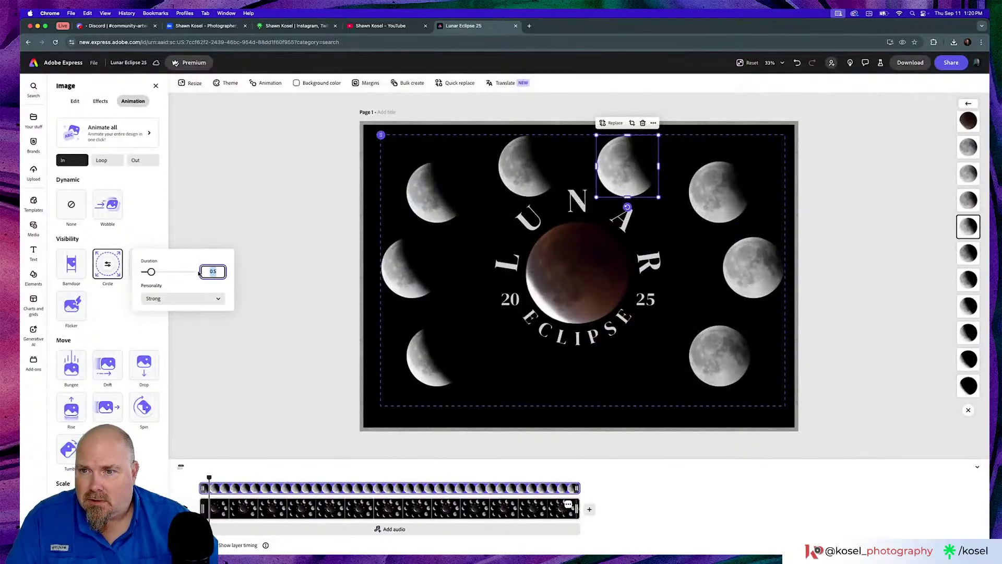
left_click(182, 299)
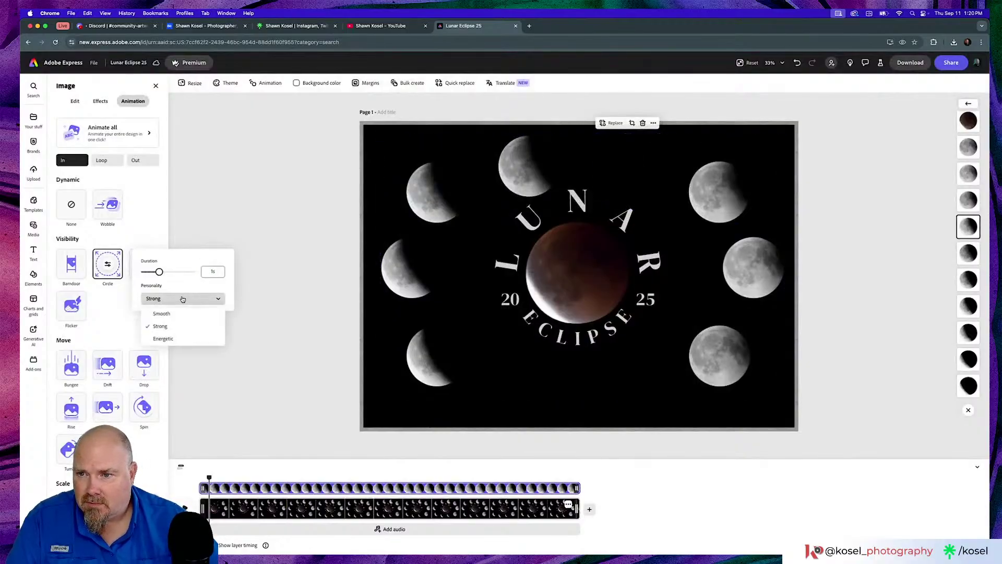
left_click(162, 320)
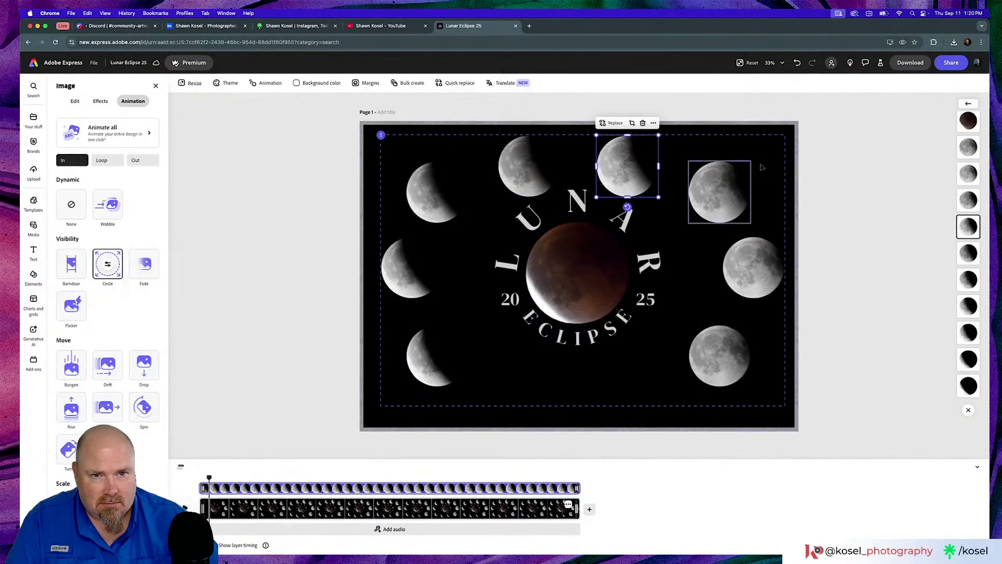
Apply a Circle entrance animation with a 1 s duration and Smooth personality to the upper-right moon.
left_click(730, 189)
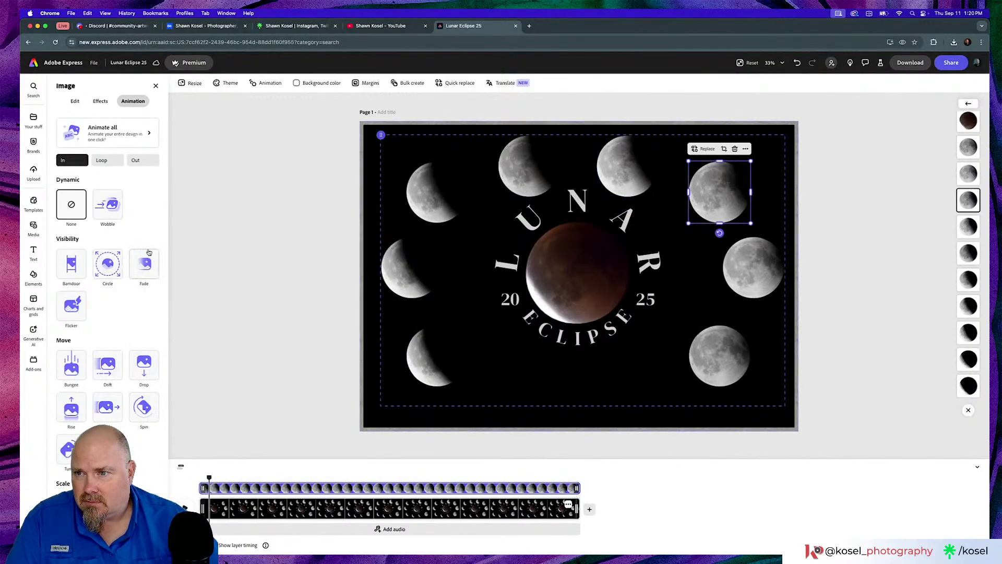
left_click(108, 265)
left_click(107, 264)
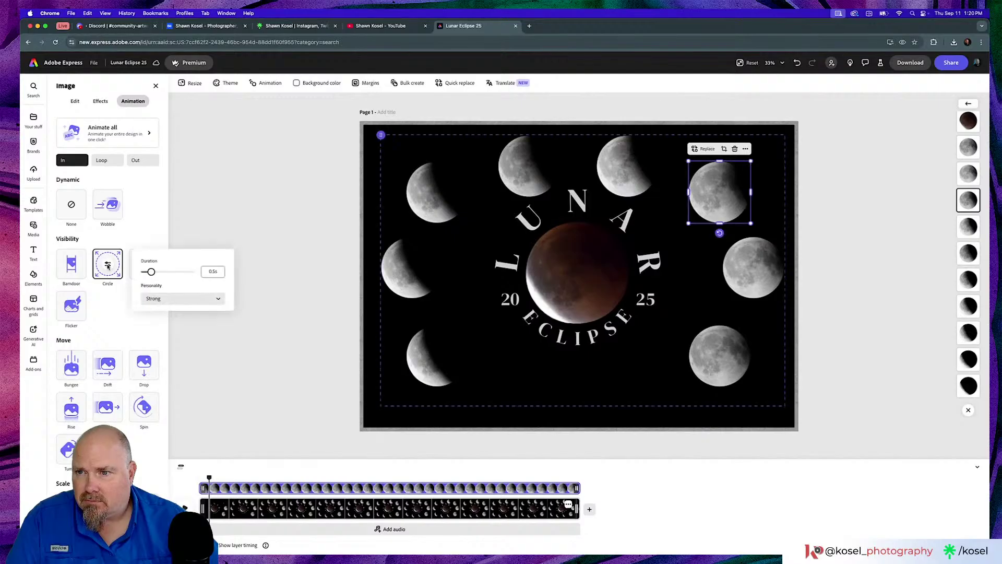
left_click_drag(214, 270, 205, 271)
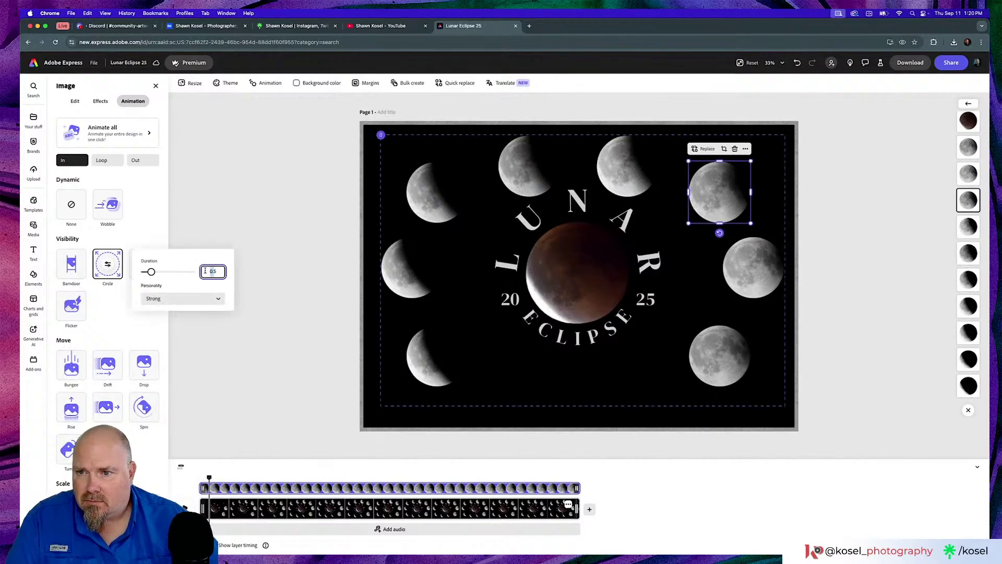
type("1")
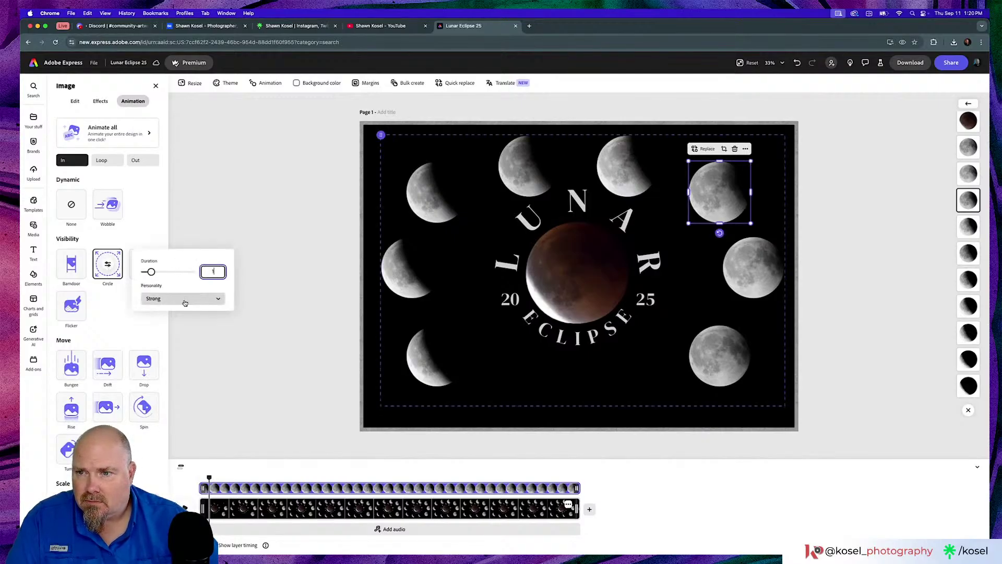
left_click(184, 298)
left_click(179, 314)
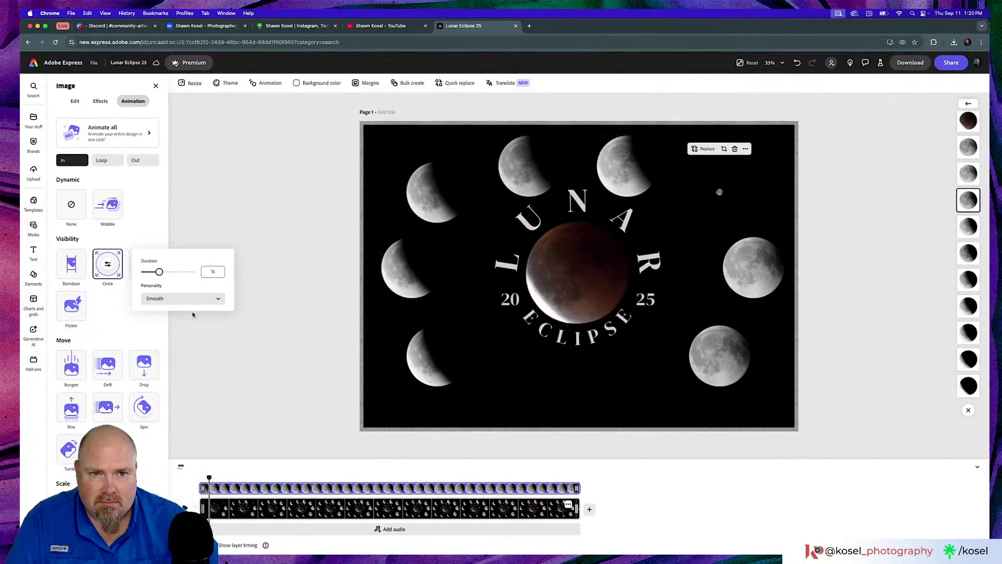
Apply a Circle entrance animation with a 1 s duration and Smooth personality to the middle-right moon.
left_click(743, 267)
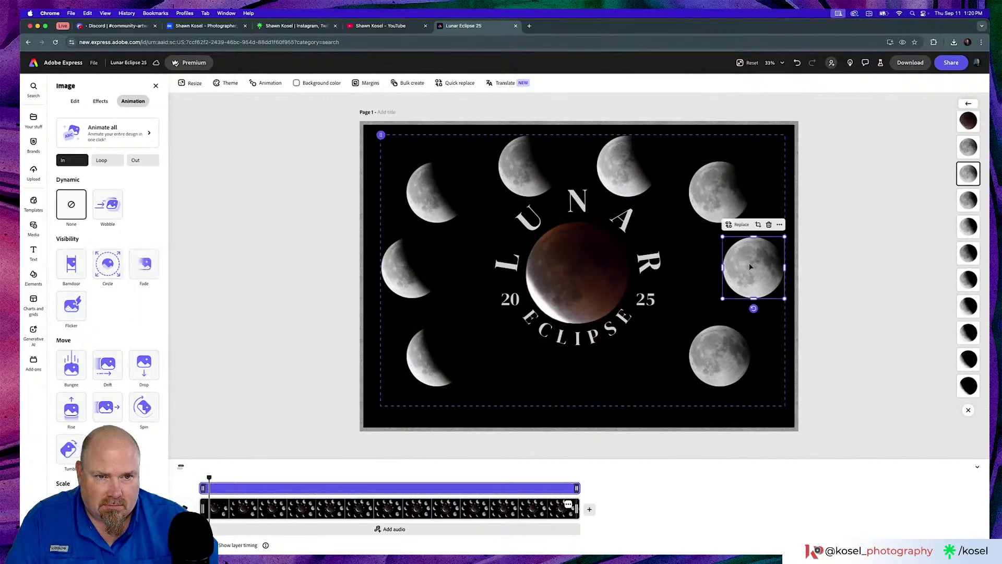
left_click(107, 265)
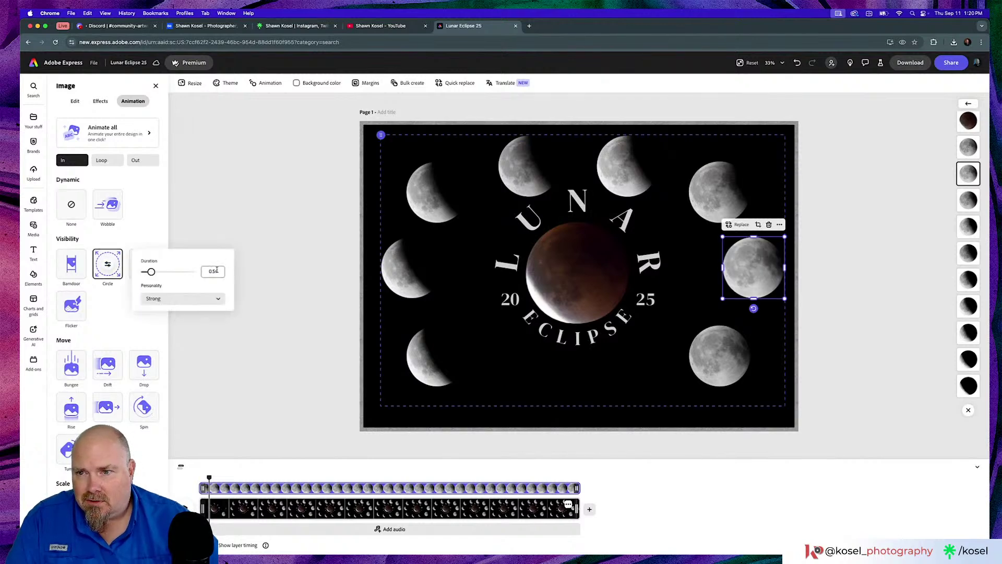
left_click(216, 271)
key("BackSpace")
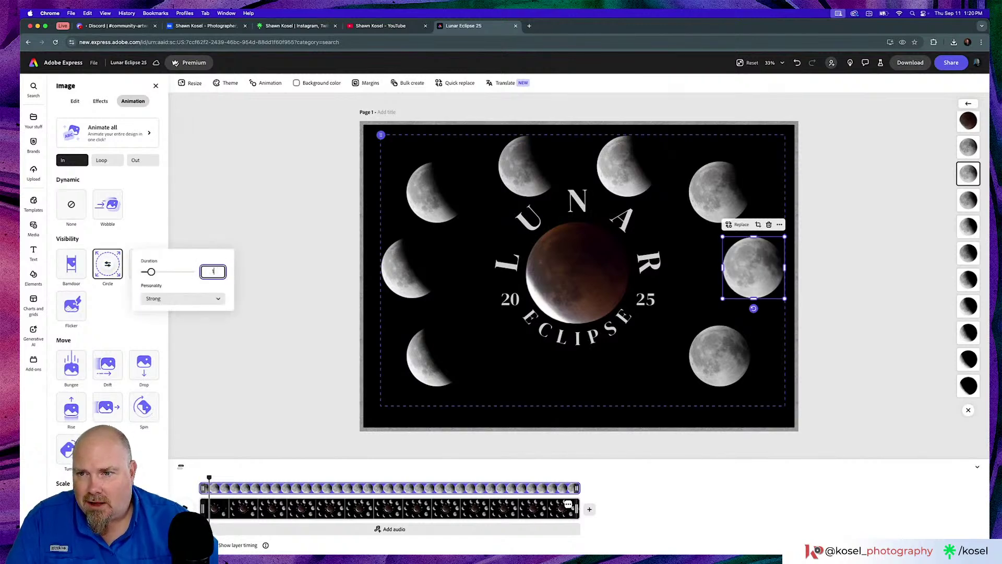
type("1")
left_click(183, 298)
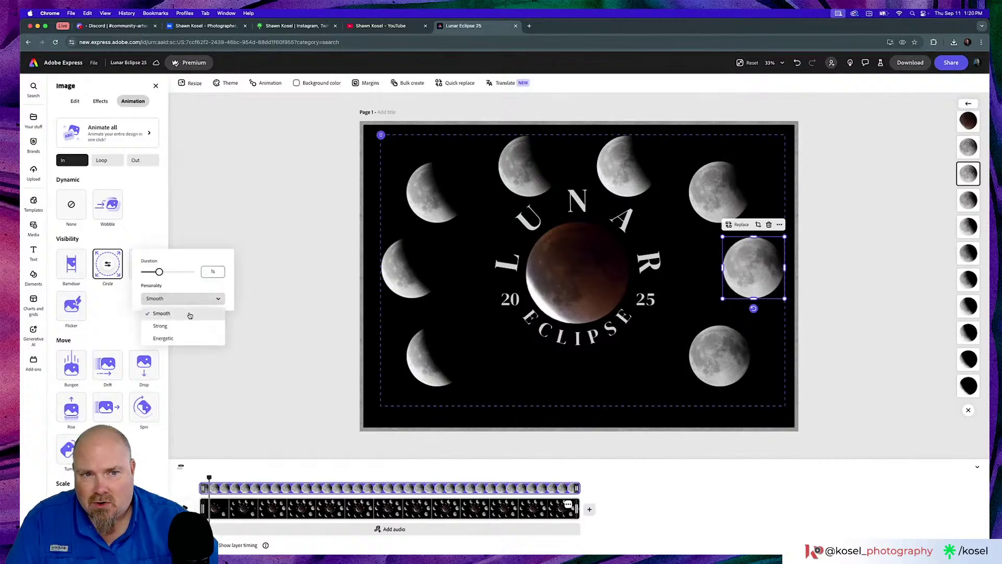
left_click(189, 316)
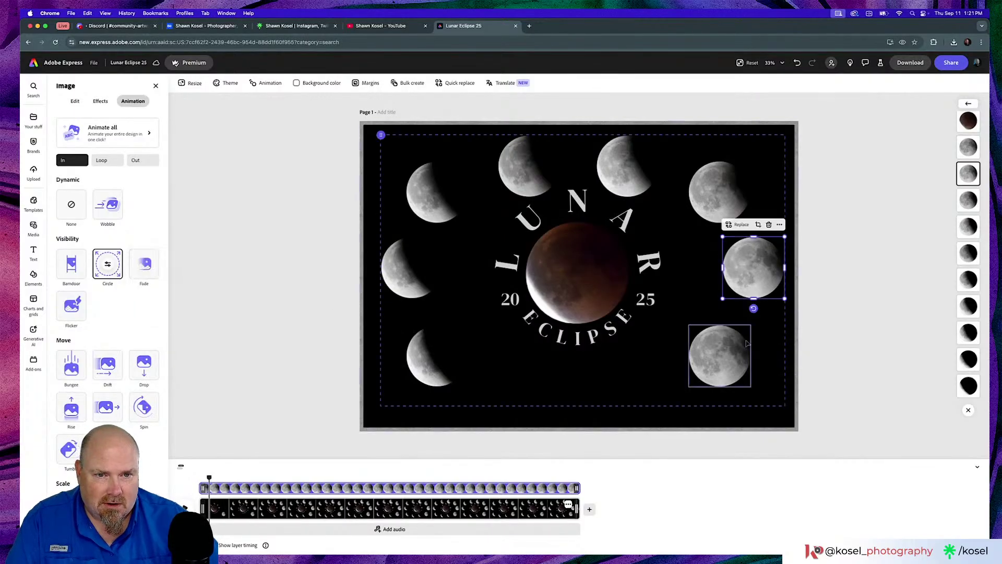
Apply a Circle entrance animation with a 1 s duration and Smooth personality to the lower-right full moon.
left_click(725, 349)
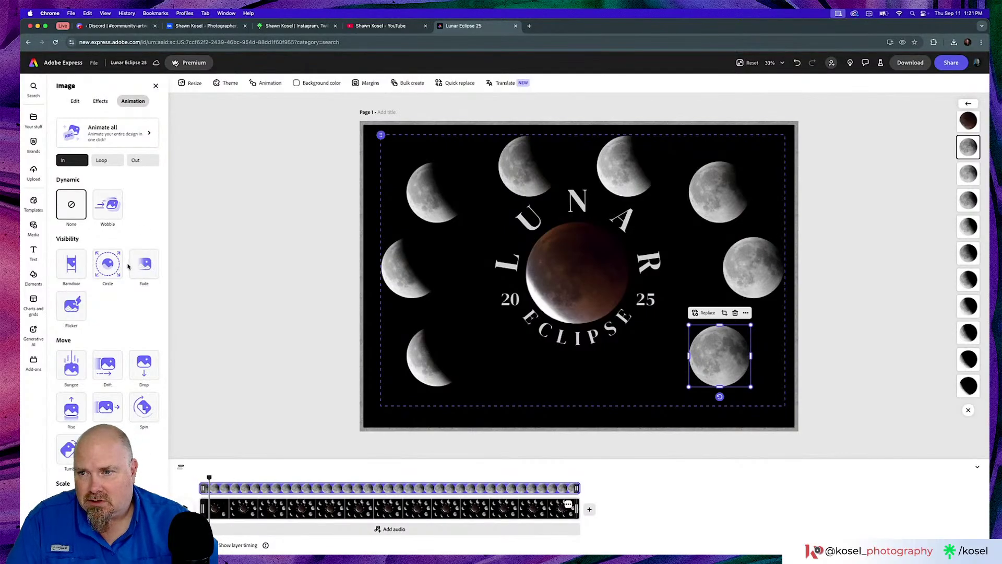
left_click(111, 269)
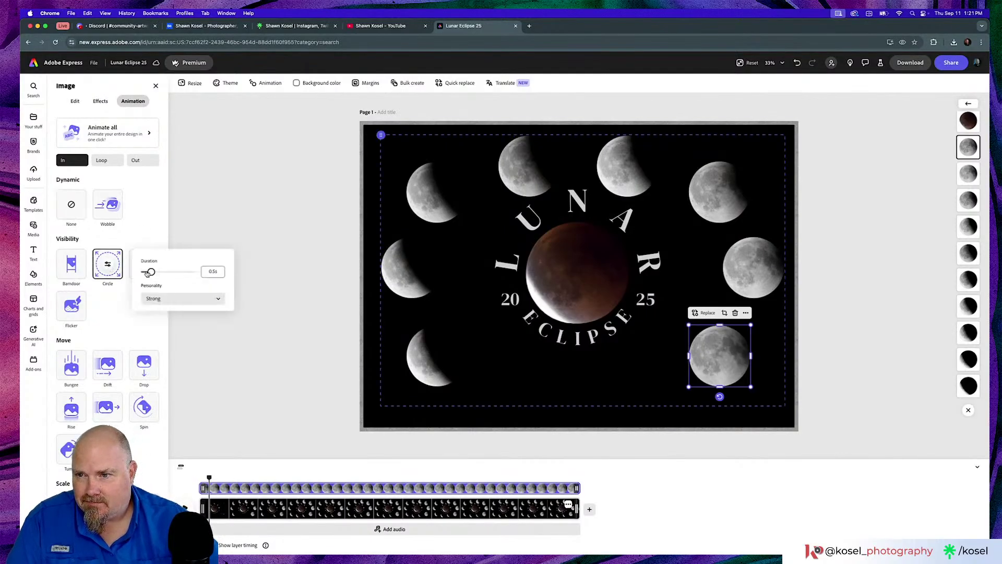
double_click(215, 272)
type("1")
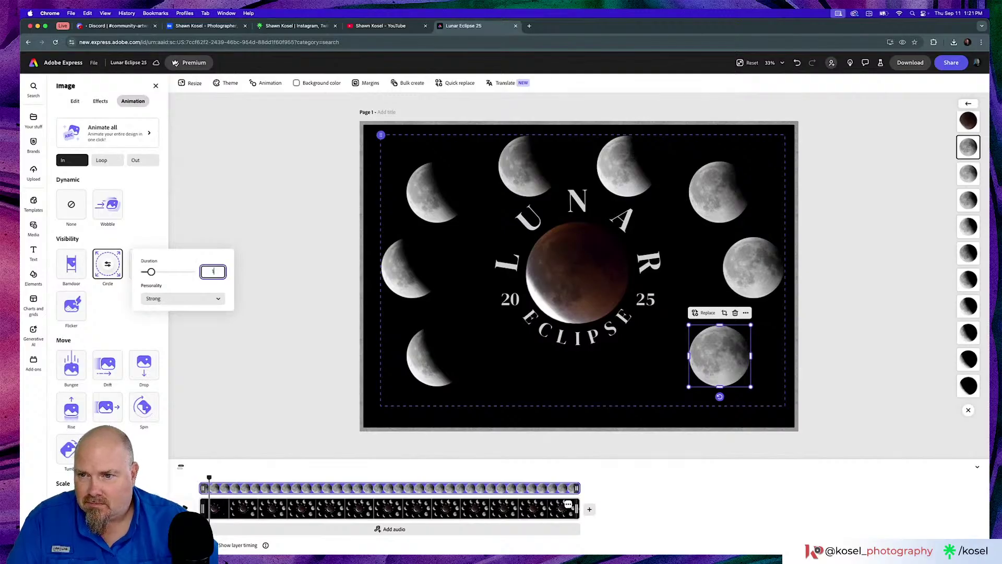
left_click(207, 298)
left_click(206, 298)
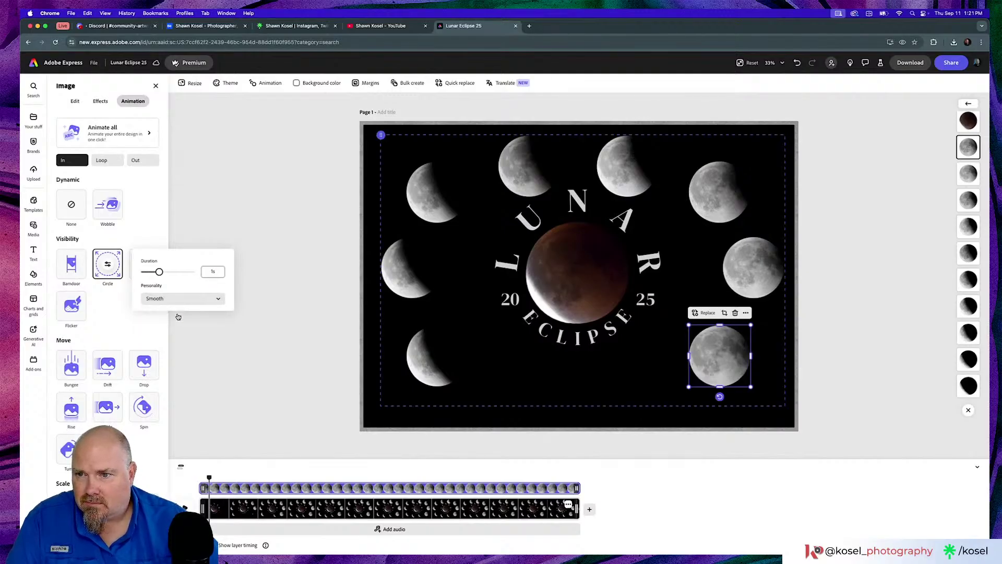
left_click(270, 271)
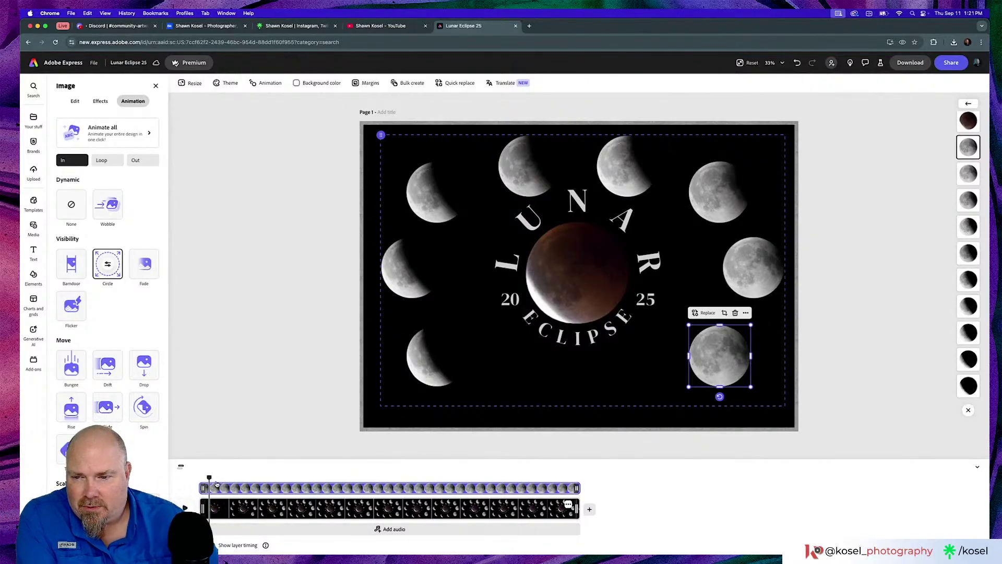
Play back the animation, then lengthen the page's timeline and delay the thinnest crescent's layer start further.
left_click(185, 507)
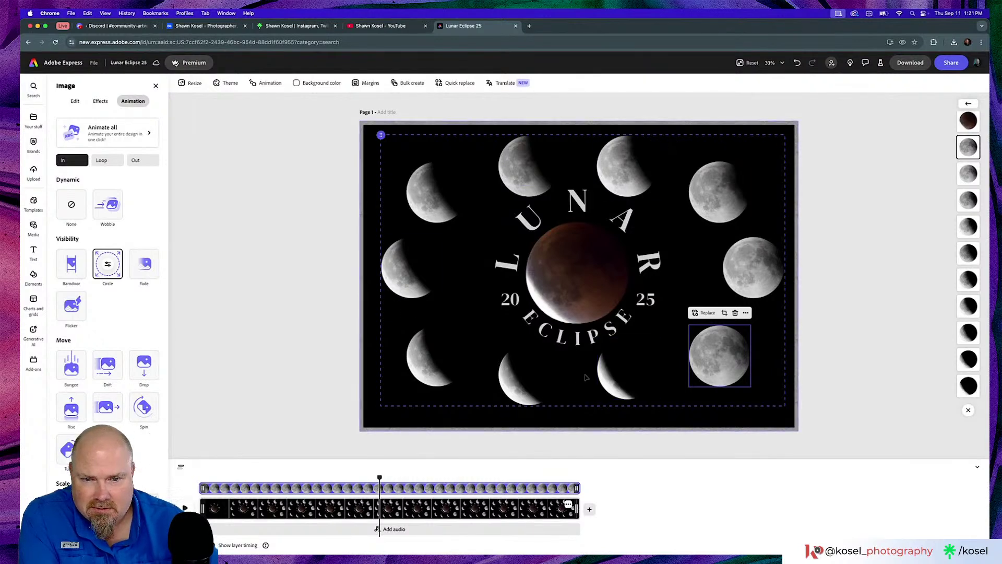
left_click(598, 391)
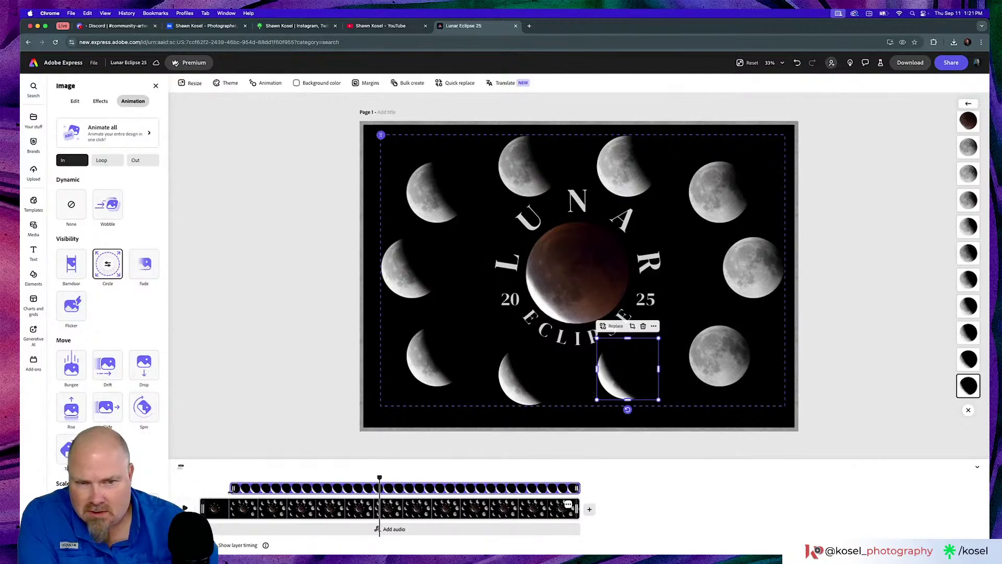
mouse_move(232, 488)
left_mouse_down()
mouse_move(188, 494)
mouse_move(245, 486)
left_mouse_up()
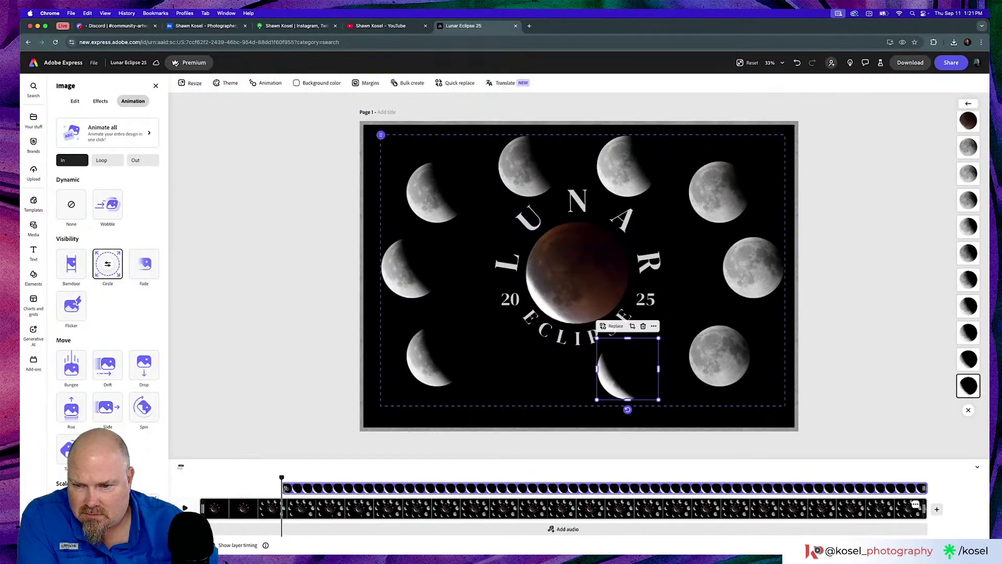
left_click_drag(286, 488, 316, 477)
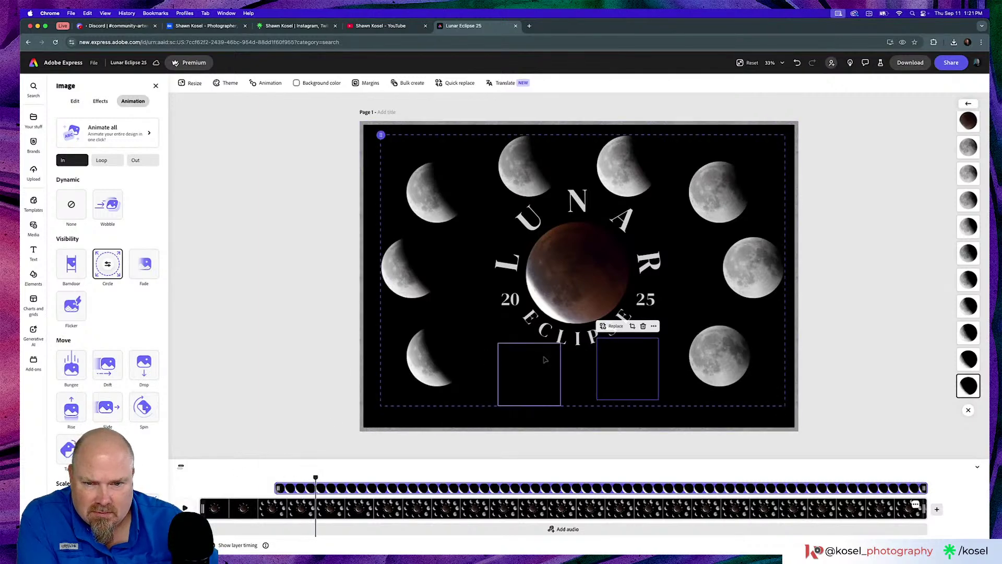
Delay the second-thinnest crescent's layer start to about 1 s, then play and scrub through the animation.
left_click(524, 371)
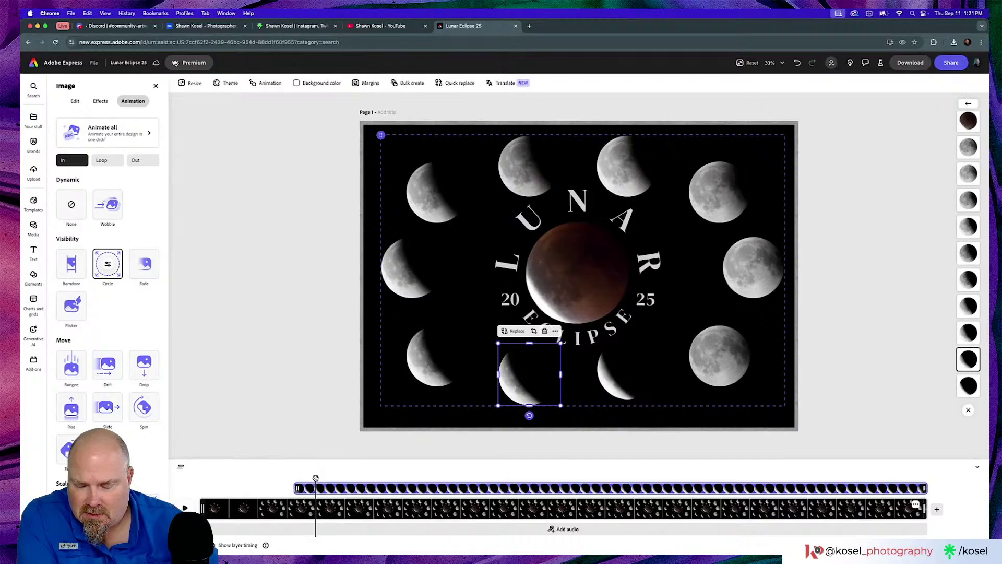
left_click_drag(316, 478, 198, 476)
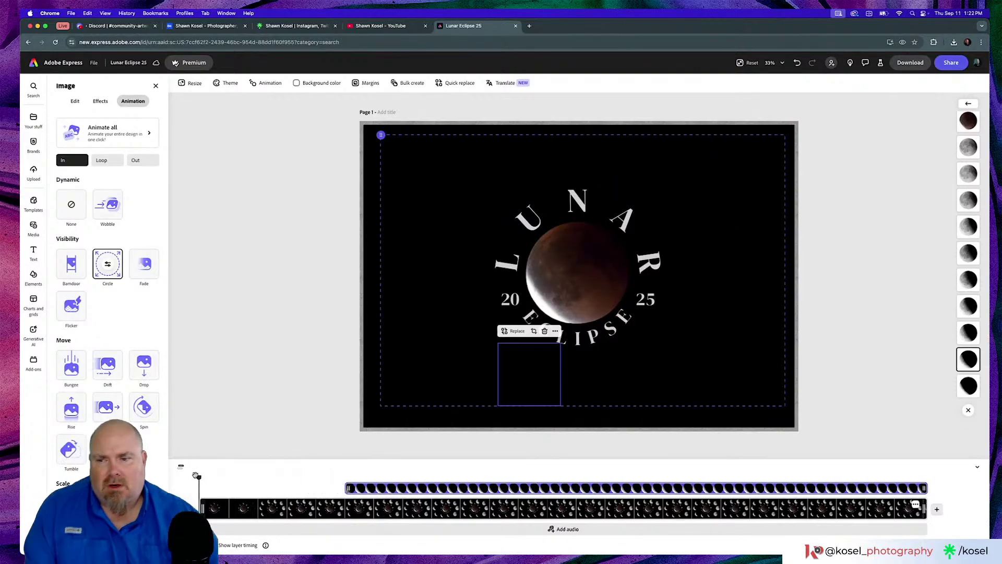
key("space")
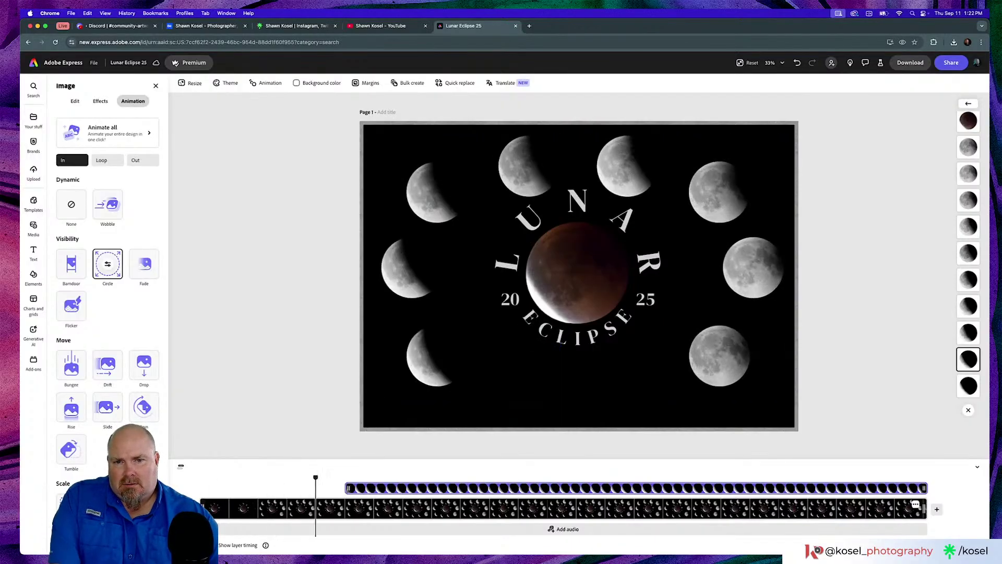
key("space")
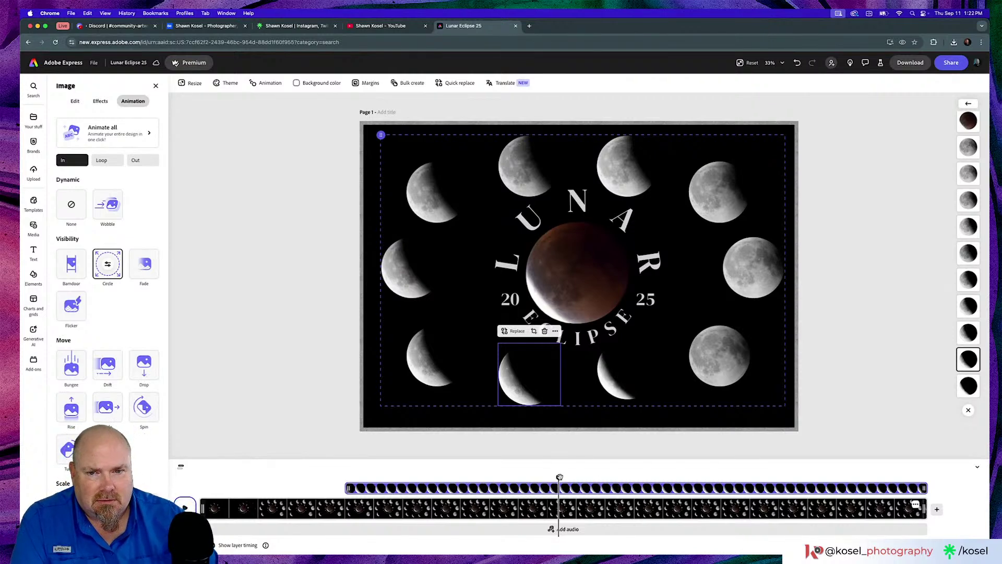
left_click_drag(559, 478, 488, 477)
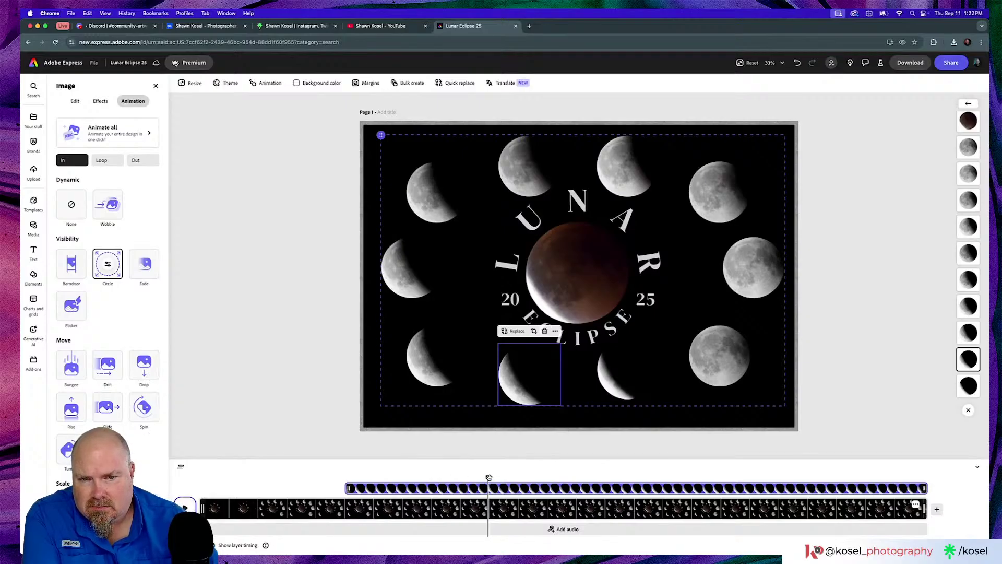
left_click_drag(488, 478, 265, 478)
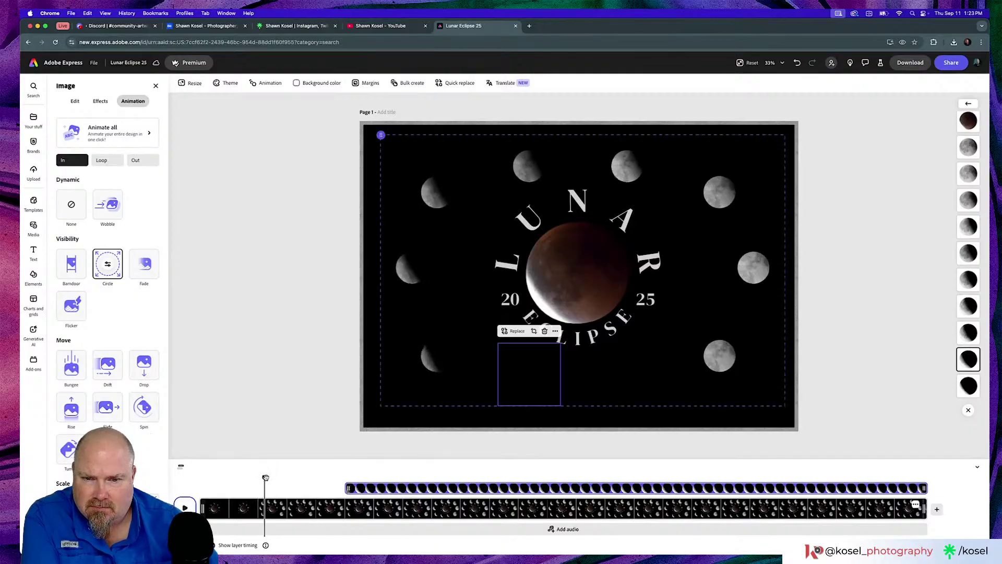
Move the thinnest crescent's layer start slightly earlier, to about 0.5 s.
left_click(600, 371)
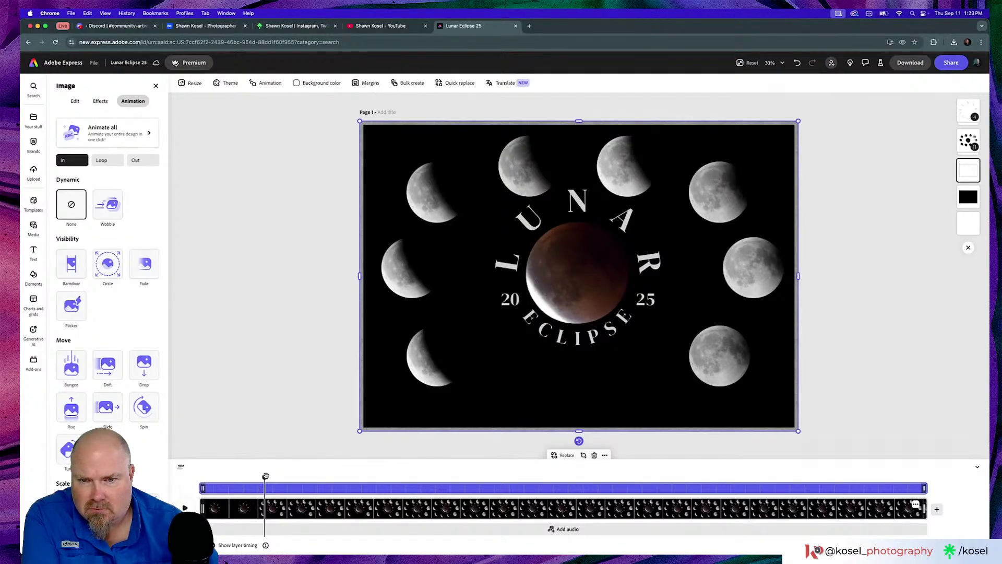
left_click_drag(264, 477, 376, 476)
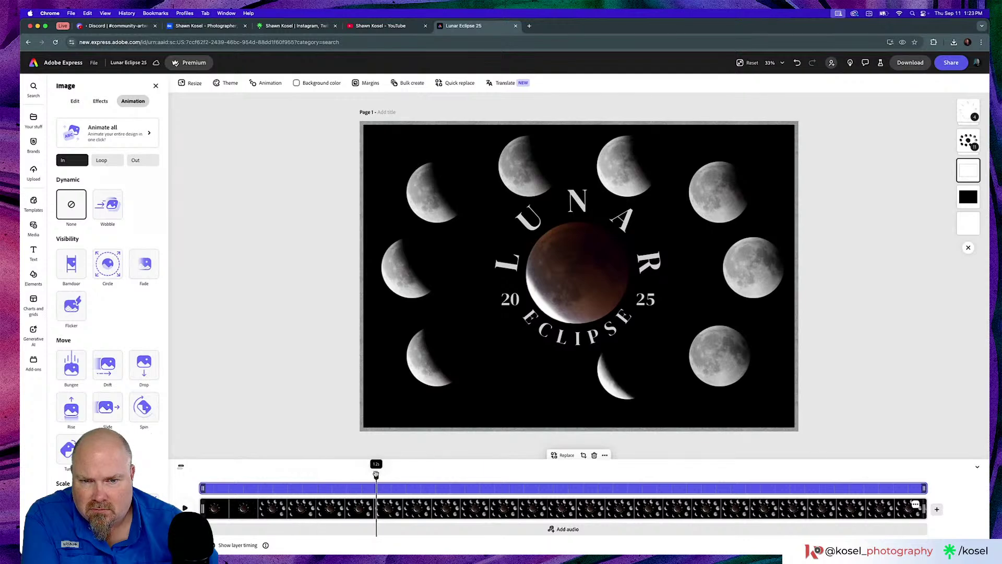
left_click(620, 381)
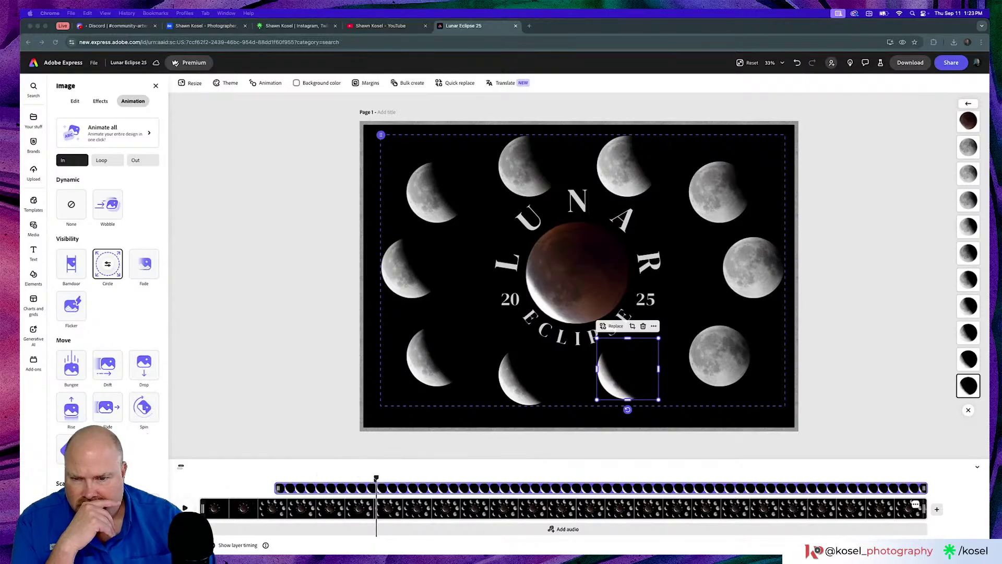
left_click(278, 490)
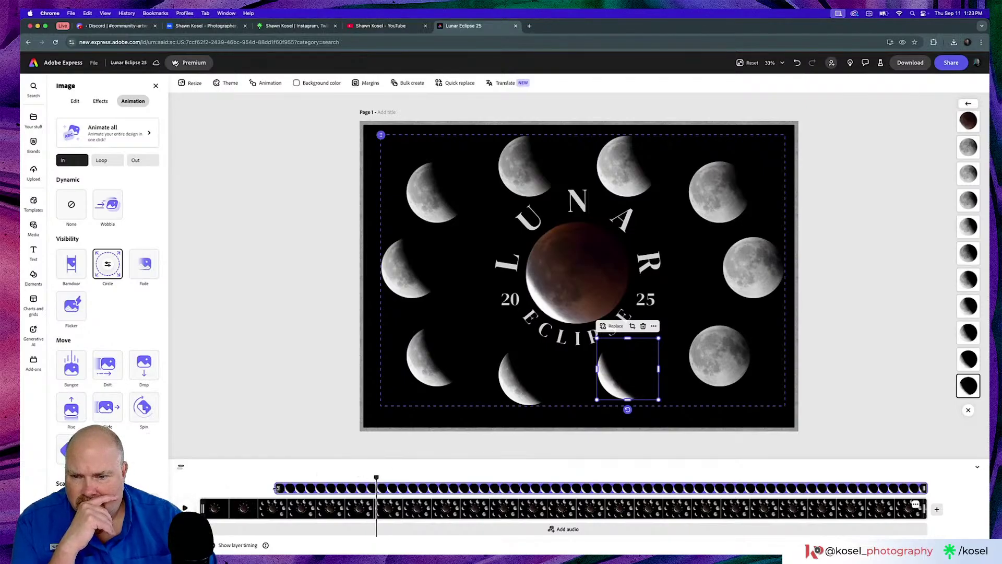
mouse_move(277, 490)
left_mouse_down()
mouse_move(230, 489)
mouse_move(273, 488)
left_mouse_up()
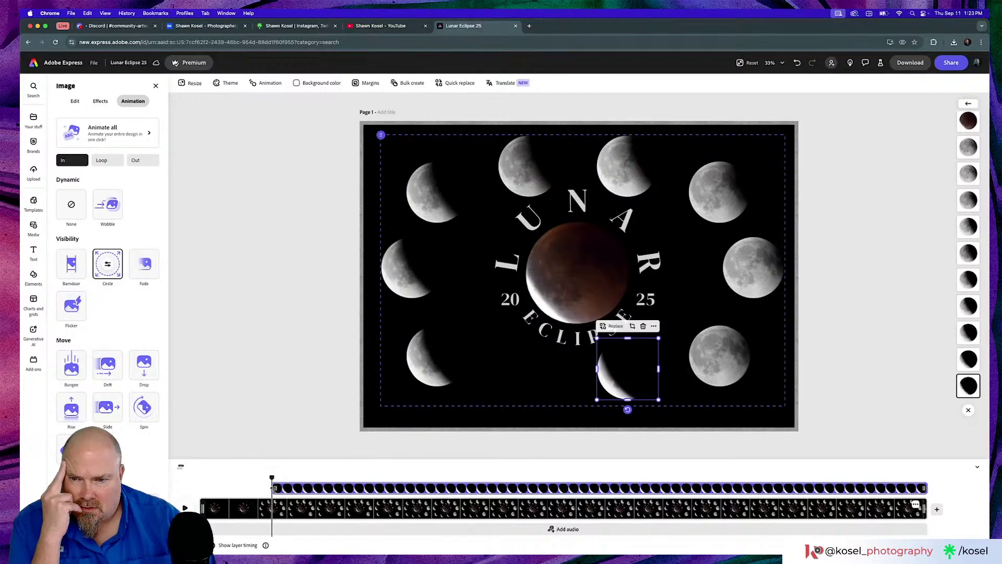
Move the second-thinnest crescent's layer start slightly earlier, leaving its layer 4 s long.
left_click(516, 389)
key("space")
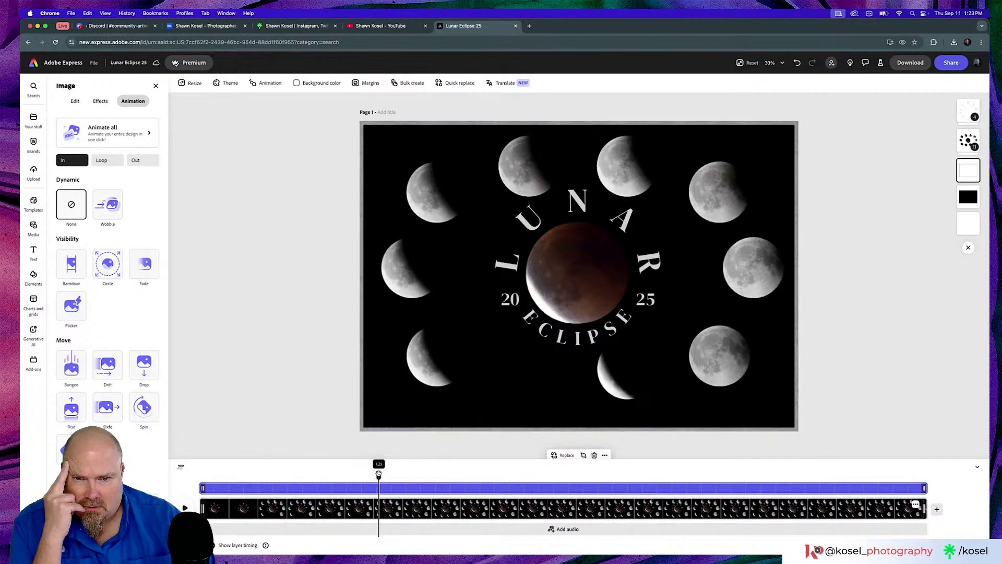
left_click(511, 384)
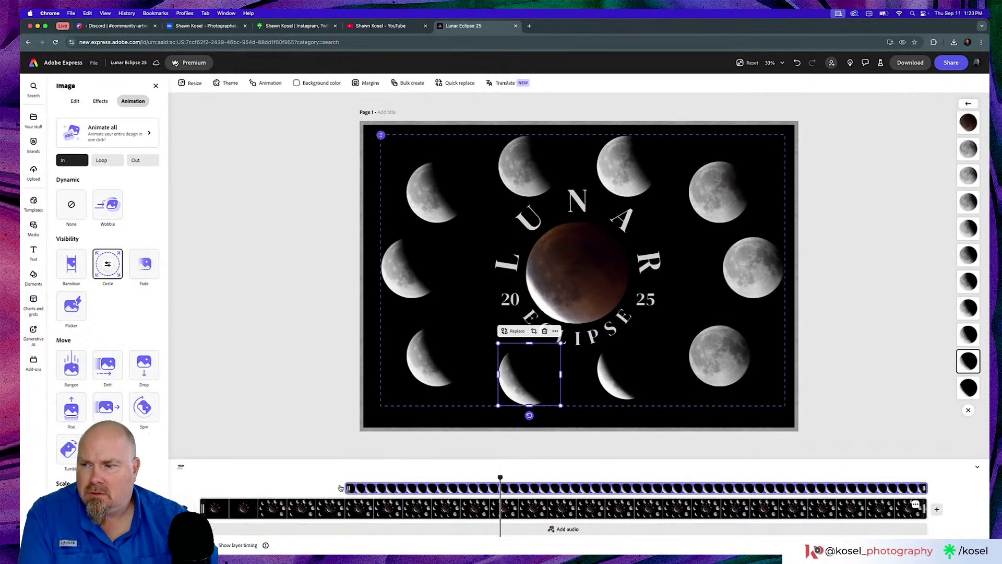
mouse_move(345, 488)
left_mouse_down()
mouse_move(246, 491)
mouse_move(341, 491)
left_mouse_up()
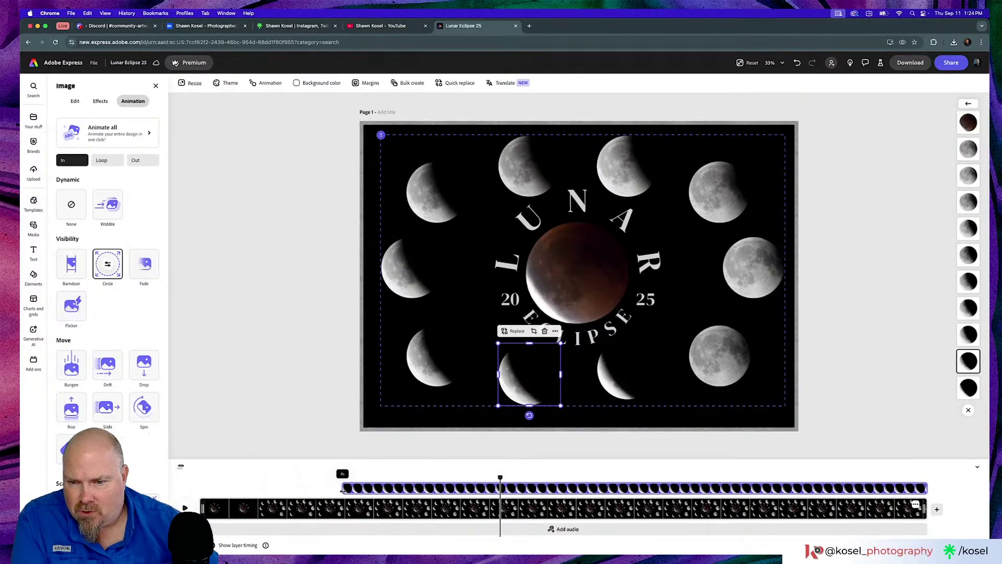
left_click(342, 490)
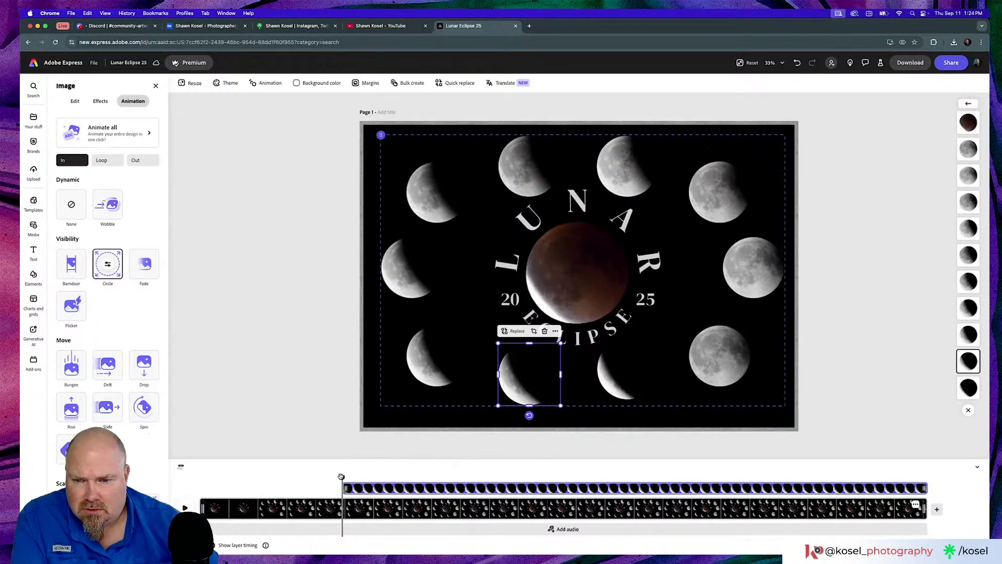
Play the animation from the beginning and scrub back through the crescents' entrances to check their timing.
left_click_drag(341, 477, 199, 478)
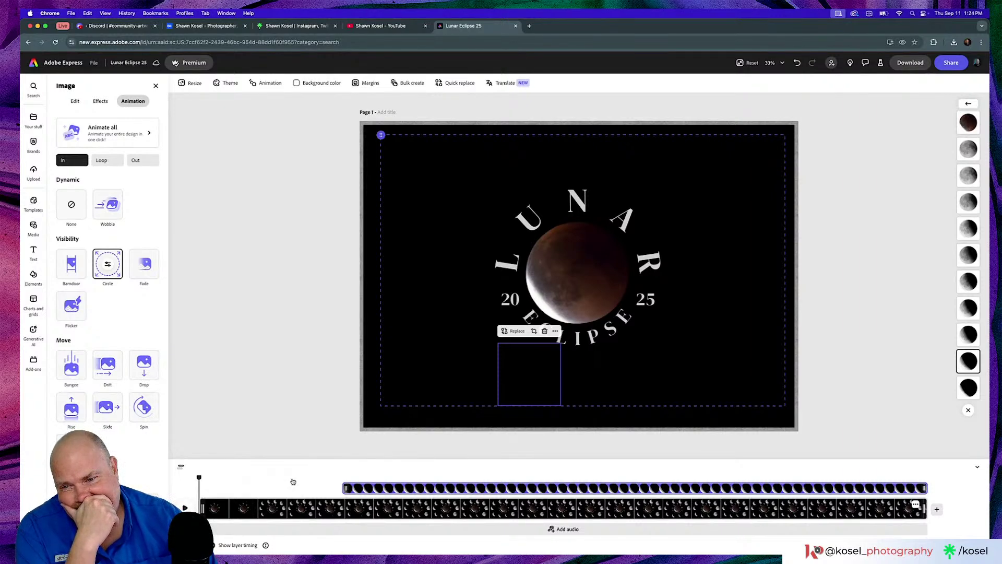
left_click(185, 507)
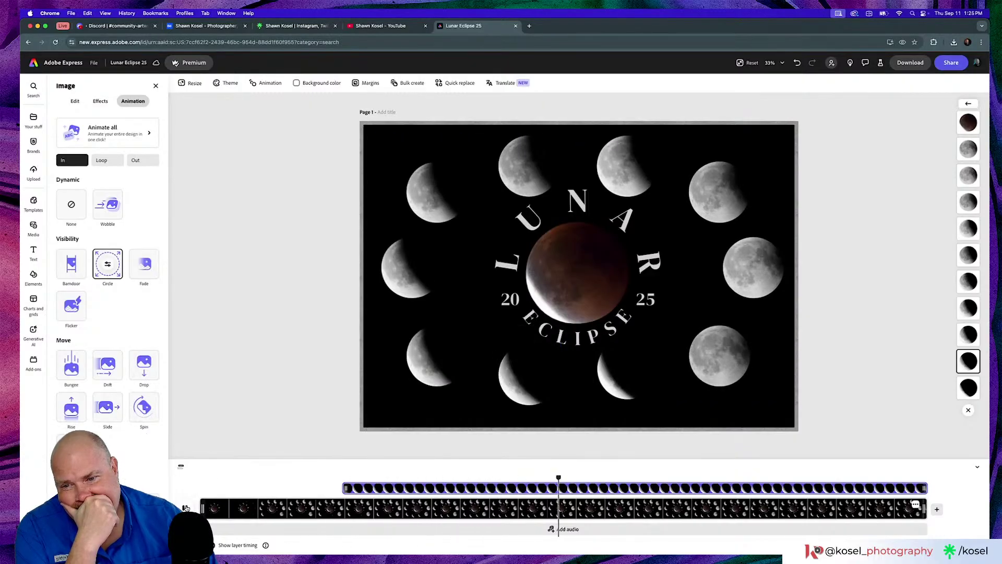
left_click(185, 508)
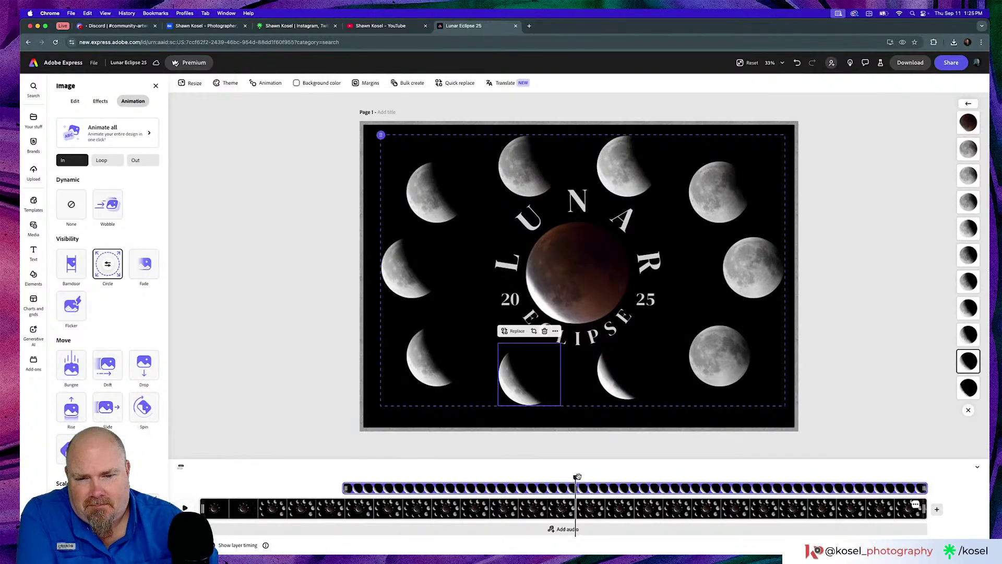
left_click_drag(578, 476, 344, 476)
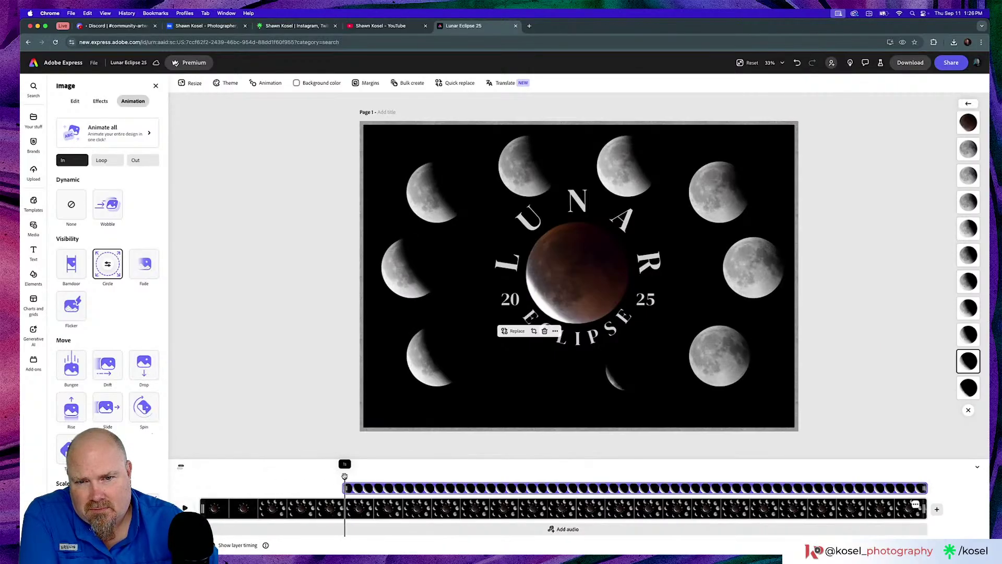
left_click_drag(345, 476, 198, 476)
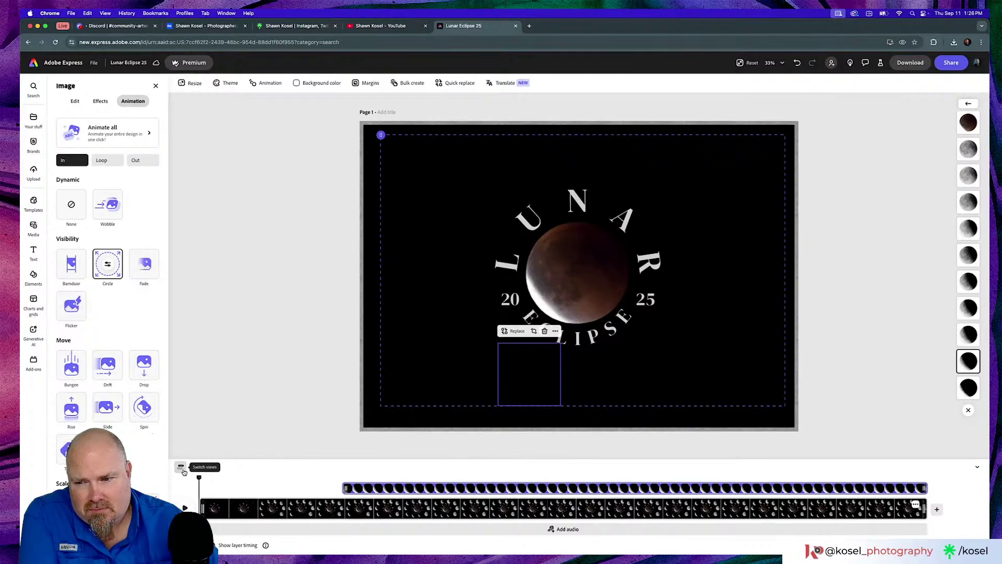
Check the timeline's Scene view and return to the Selected layer view.
left_click(181, 468)
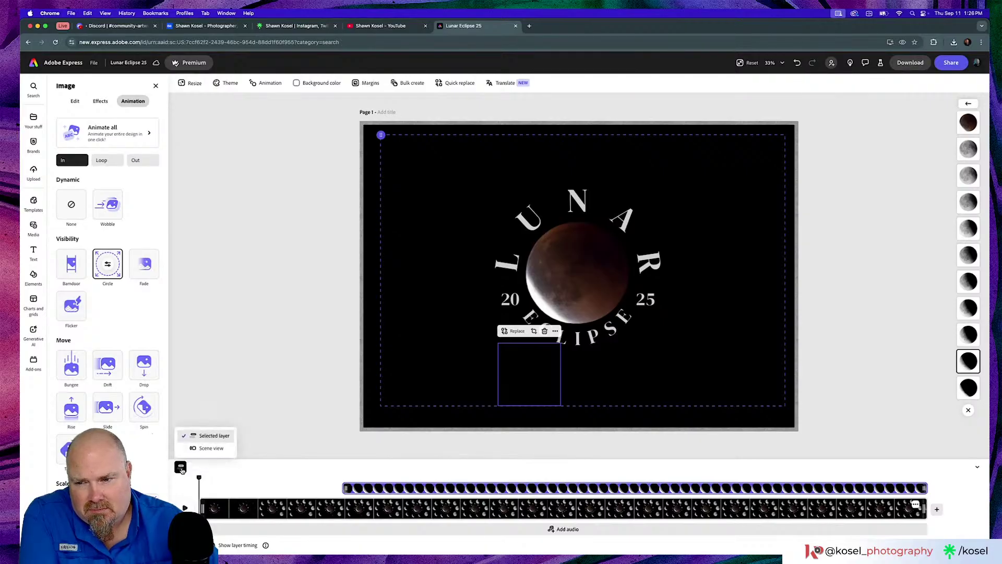
left_click(211, 448)
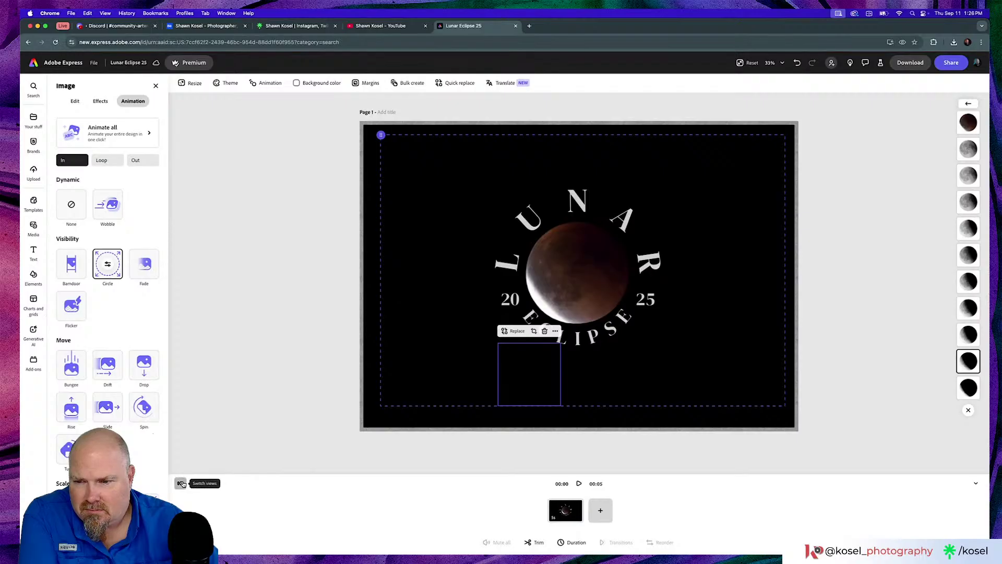
left_click(180, 483)
left_click(212, 450)
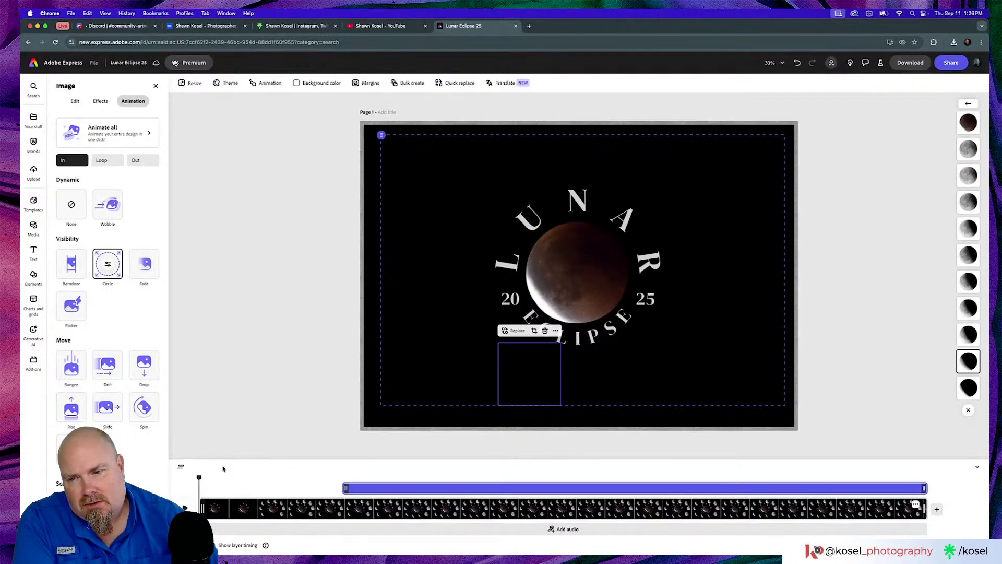
Delay the layer starts of the lower-left moon to about 1.5 s and the middle-left moon to about 2 s.
left_click_drag(199, 478, 342, 494)
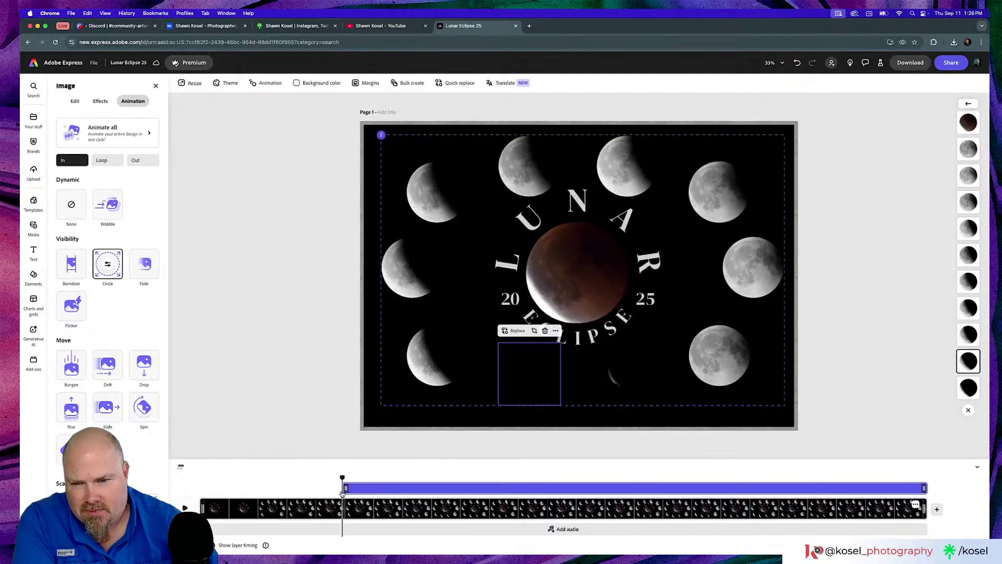
left_click(440, 351)
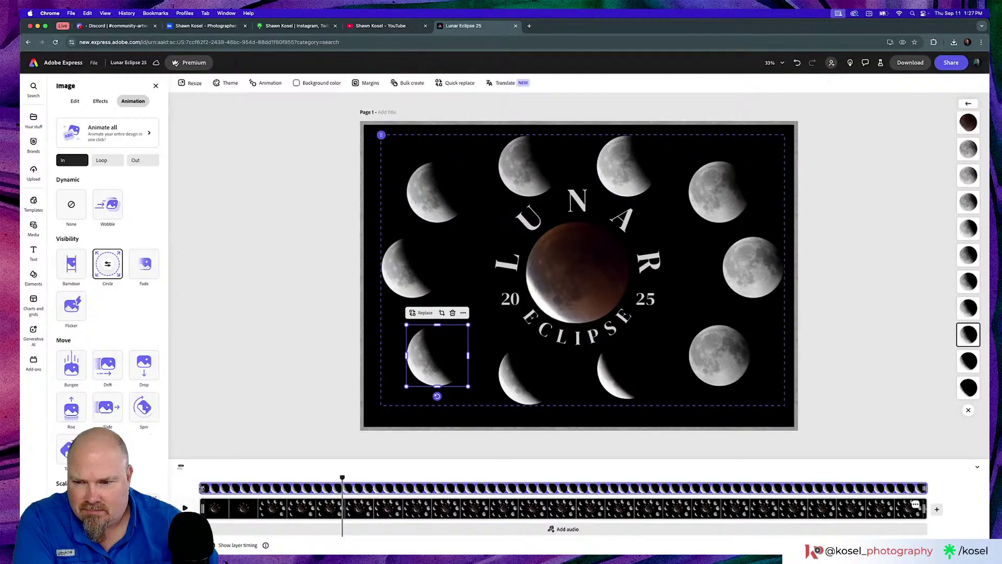
left_click_drag(202, 488, 417, 489)
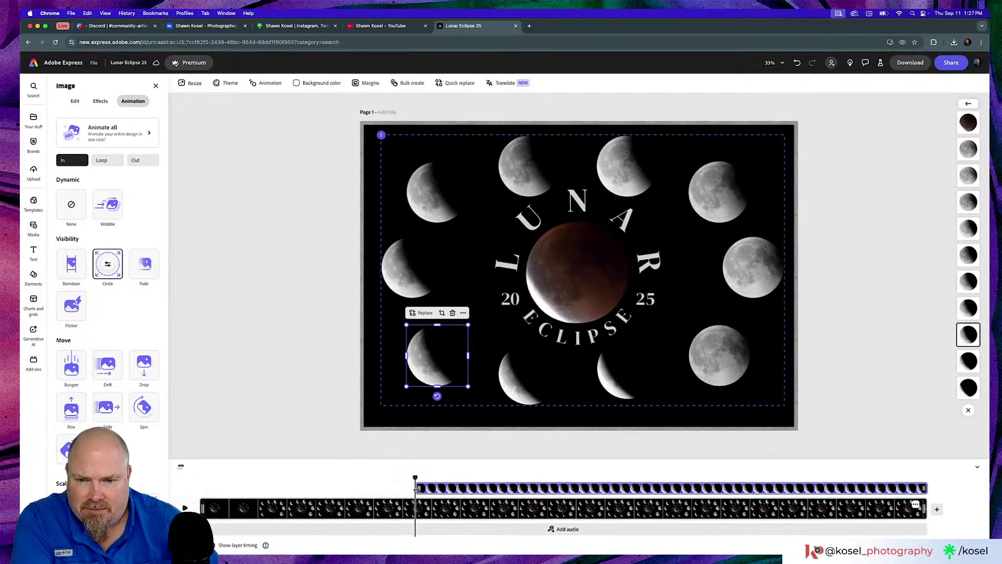
left_click(417, 276)
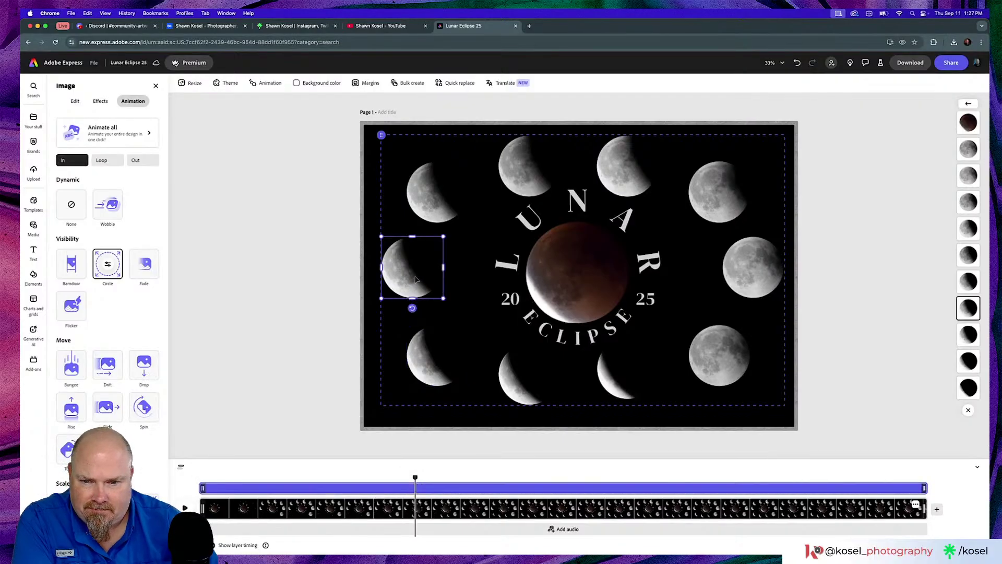
left_click_drag(203, 489, 490, 491)
Delay the layer starts of the upper-left moon to about 2.5 s and the top-row left moon to about 3 s.
left_click(434, 193)
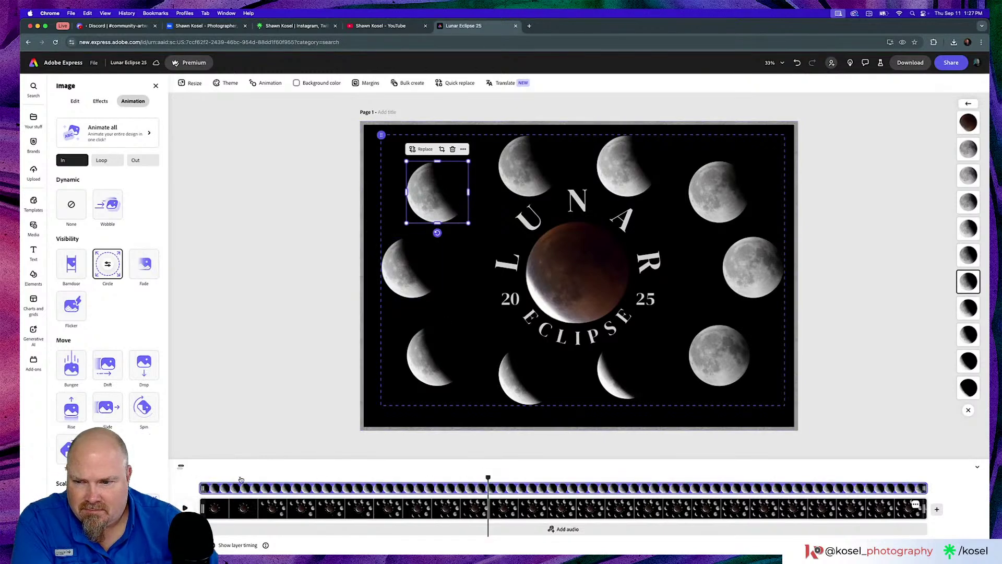
left_click_drag(202, 488, 559, 490)
left_click(529, 166)
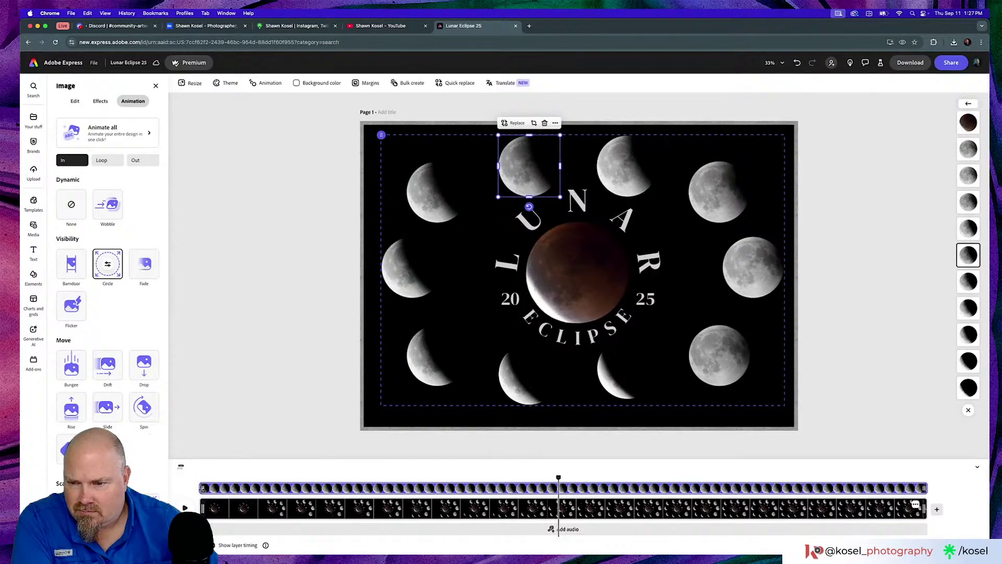
left_click_drag(203, 488, 645, 494)
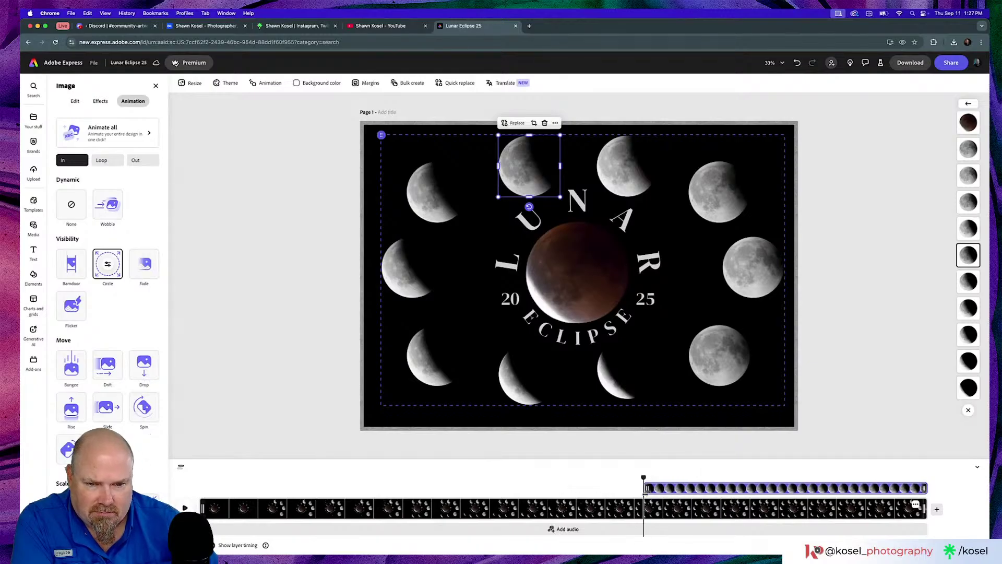
Delay the layer starts of the top-row right moon to about 3.5 s and the upper-right moon to about 4 s.
left_click(626, 169)
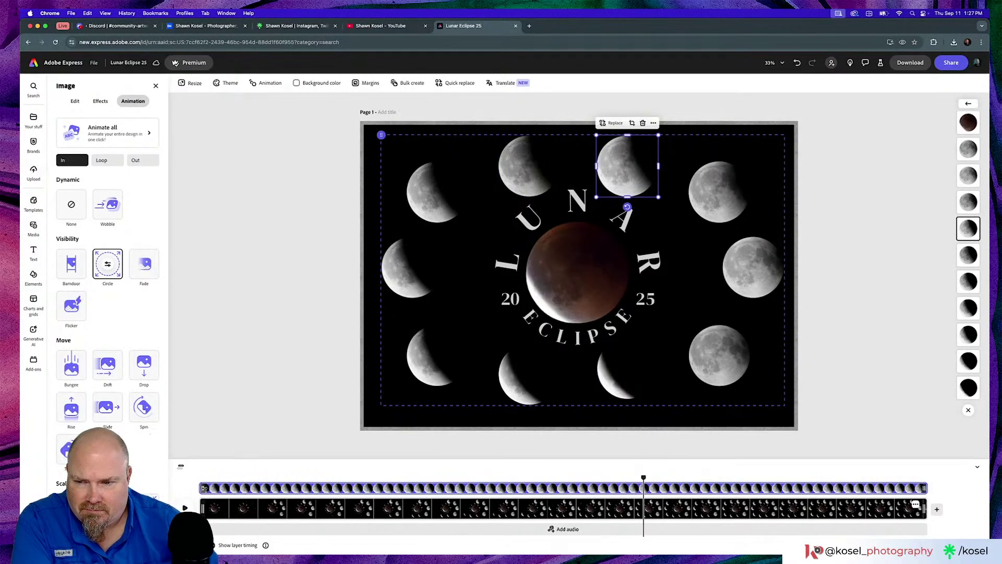
left_click_drag(203, 488, 719, 488)
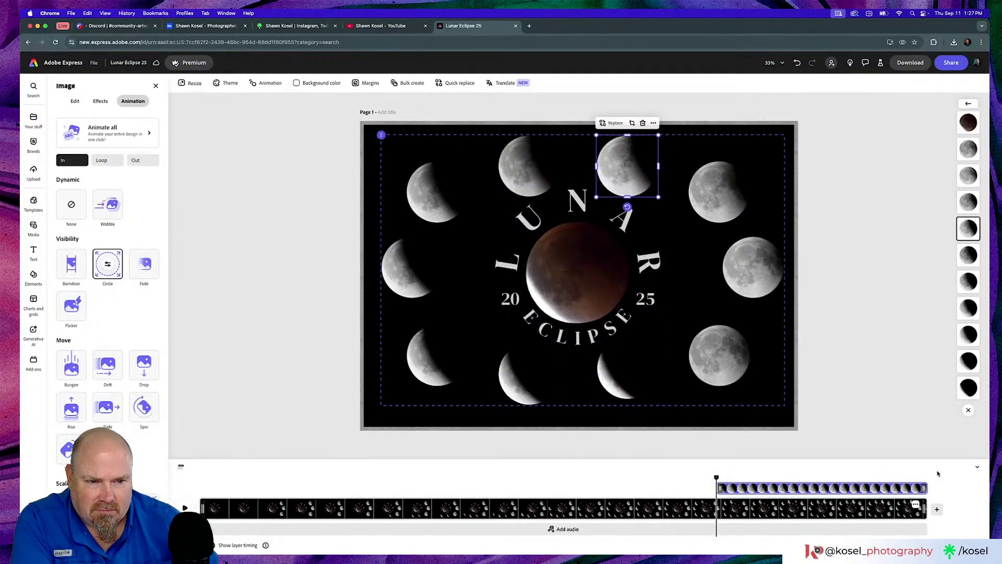
left_click(721, 194)
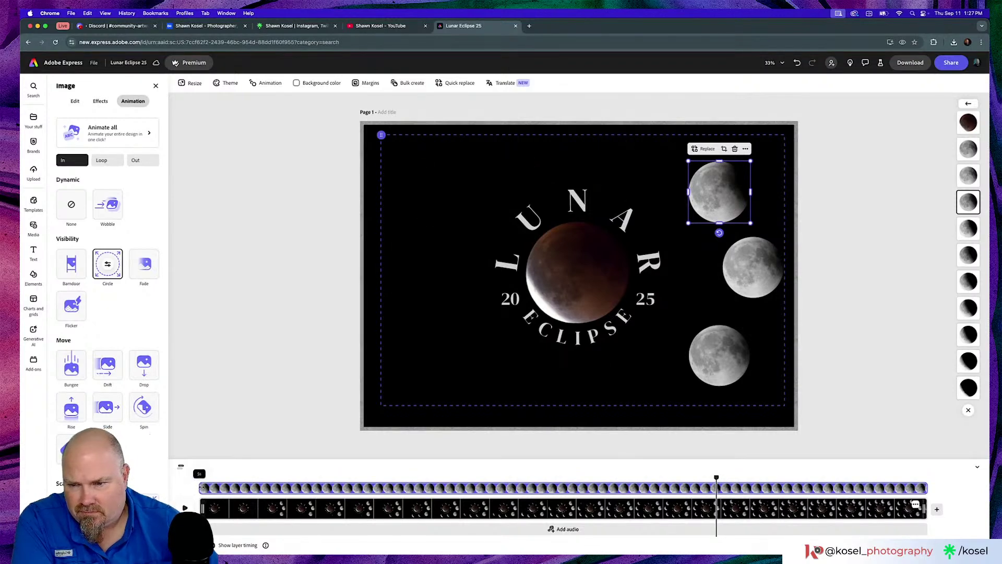
left_click_drag(202, 488, 778, 491)
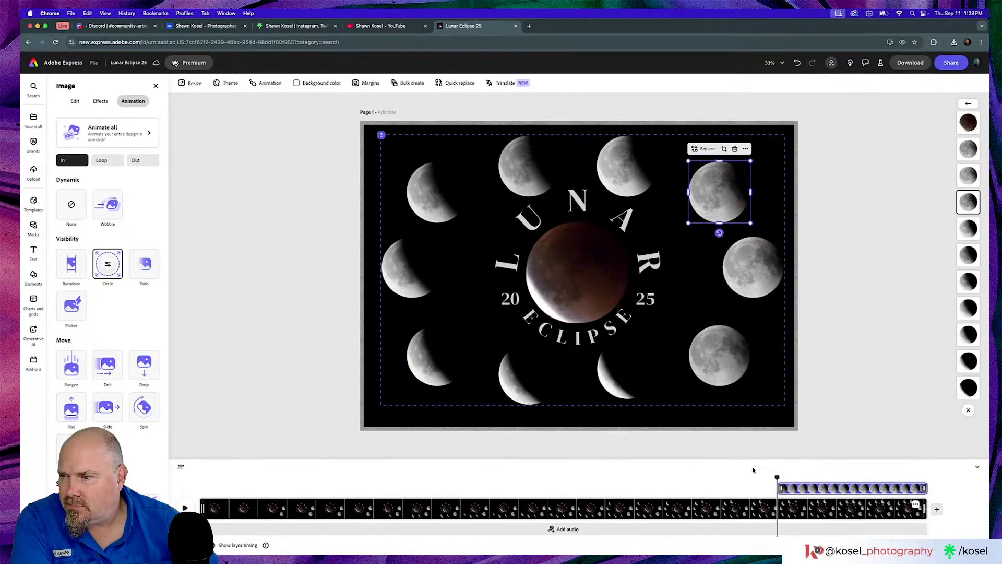
Delay the layer start of the middle-right moon to about 4.5 s and extend the scene to about 6 s.
left_click(754, 265)
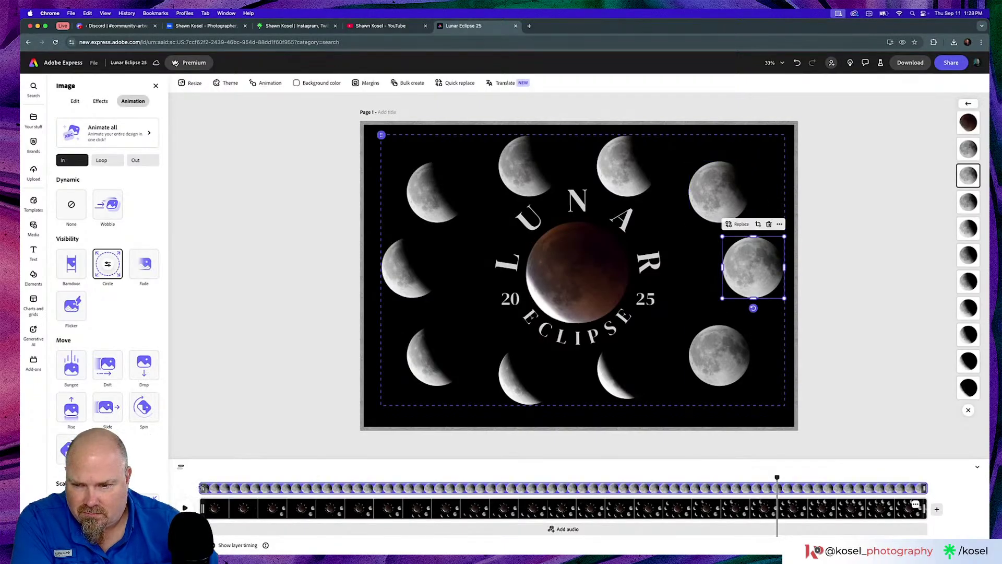
left_click_drag(203, 488, 856, 478)
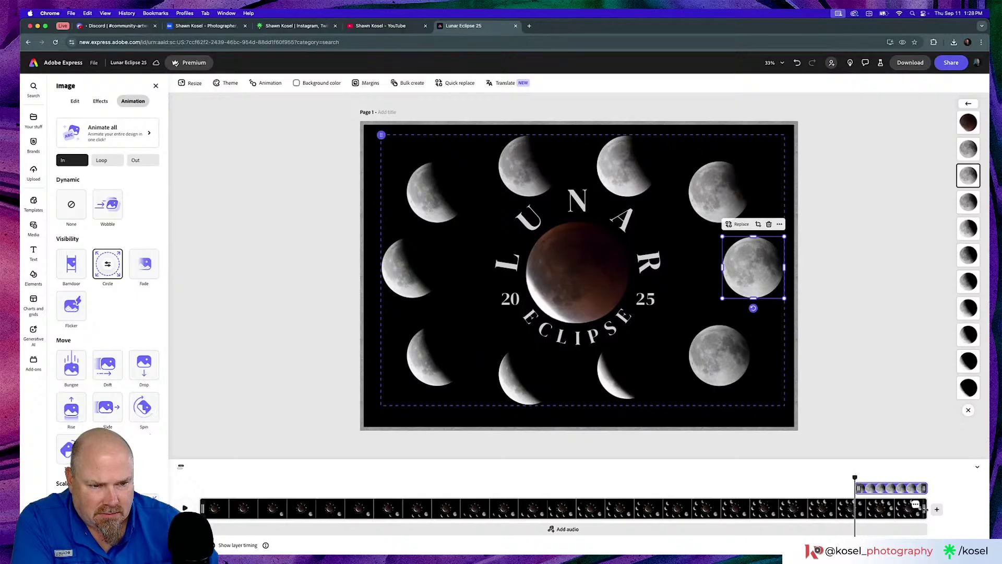
mouse_move(924, 509)
left_mouse_down()
mouse_move(942, 509)
mouse_move(870, 508)
mouse_move(926, 513)
left_mouse_up()
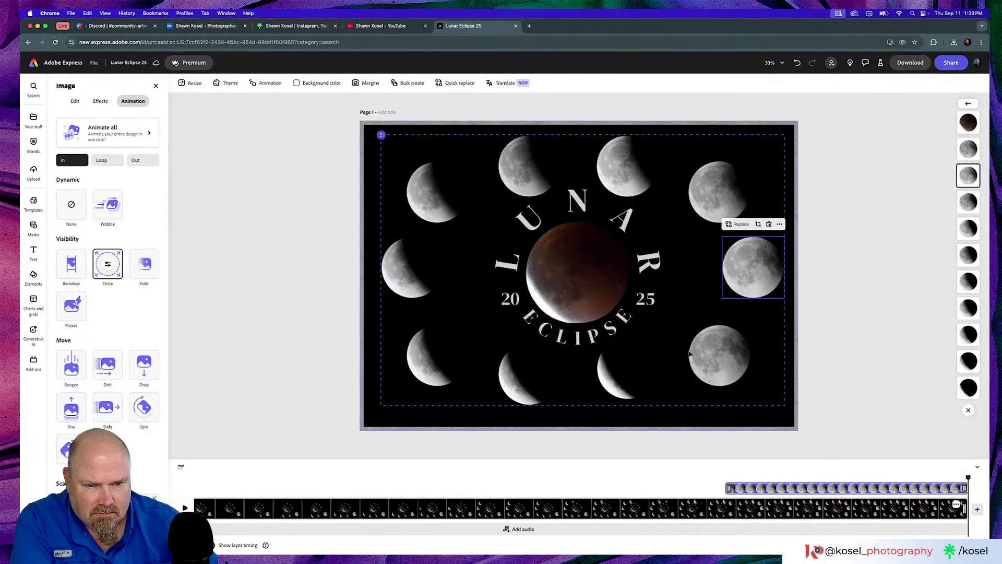
Delay the layer start of the lower-right moon to about 5.7 s and extend the scene to about 7 s.
left_click(719, 355)
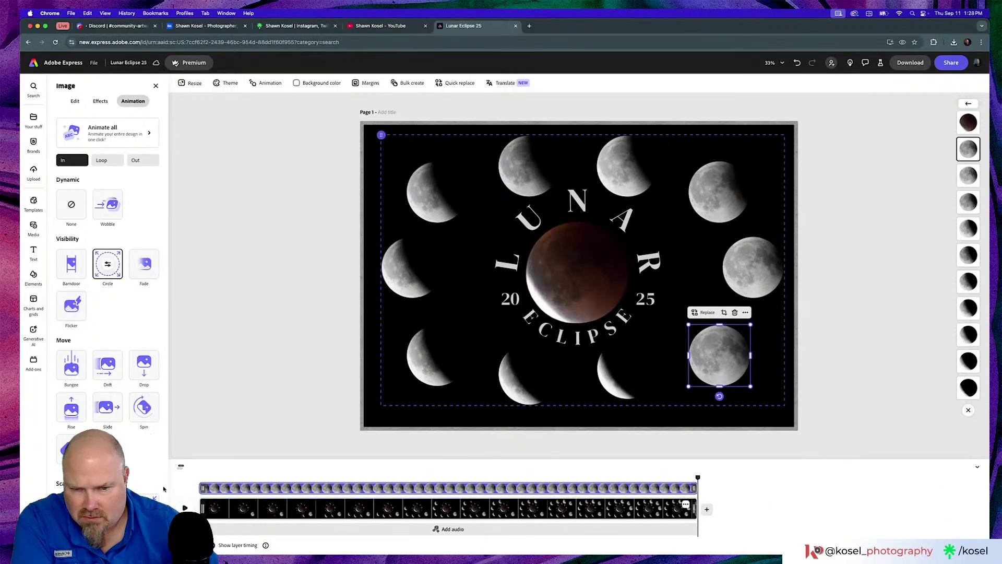
left_click_drag(697, 478, 640, 477)
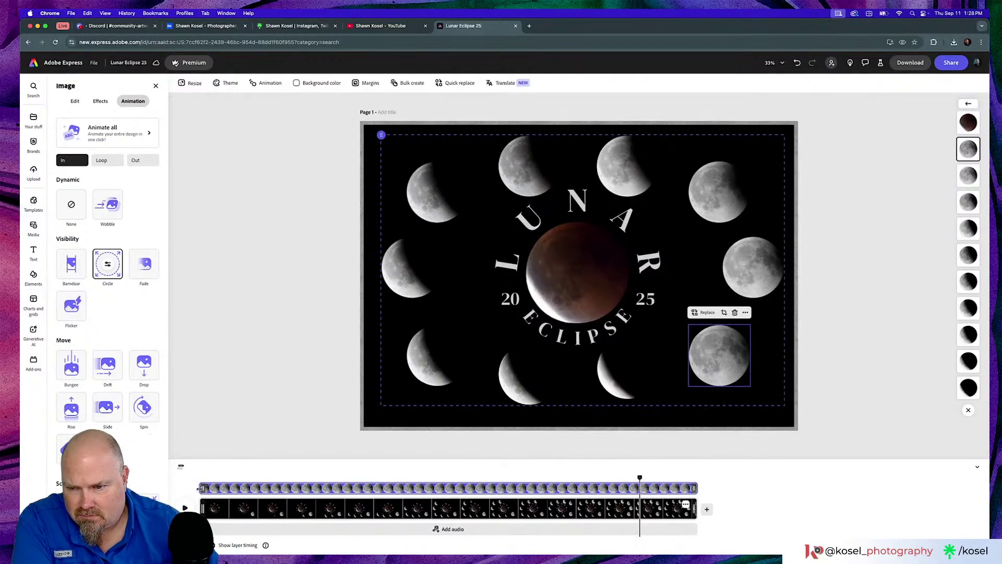
left_click_drag(200, 488, 639, 507)
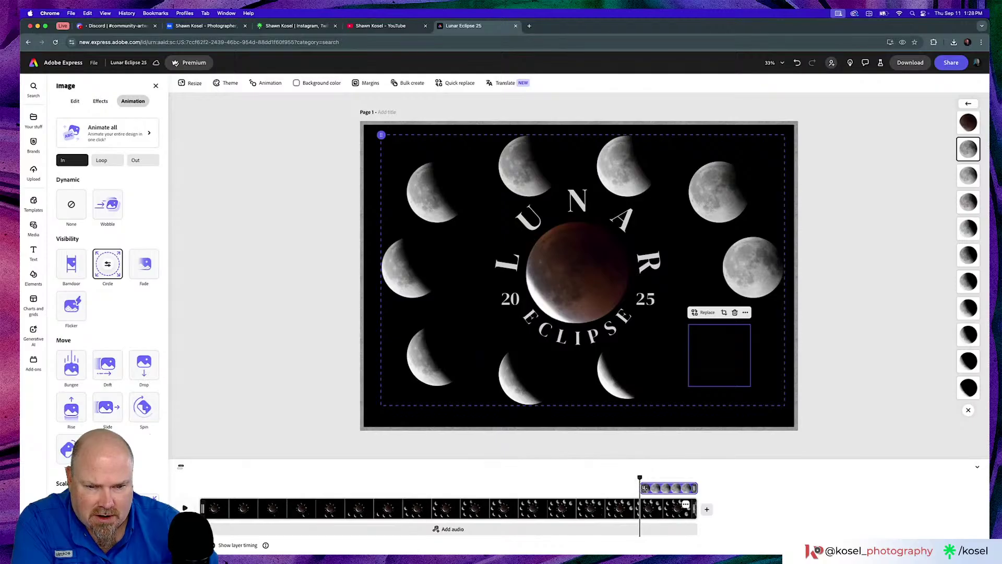
left_click_drag(643, 488, 662, 488)
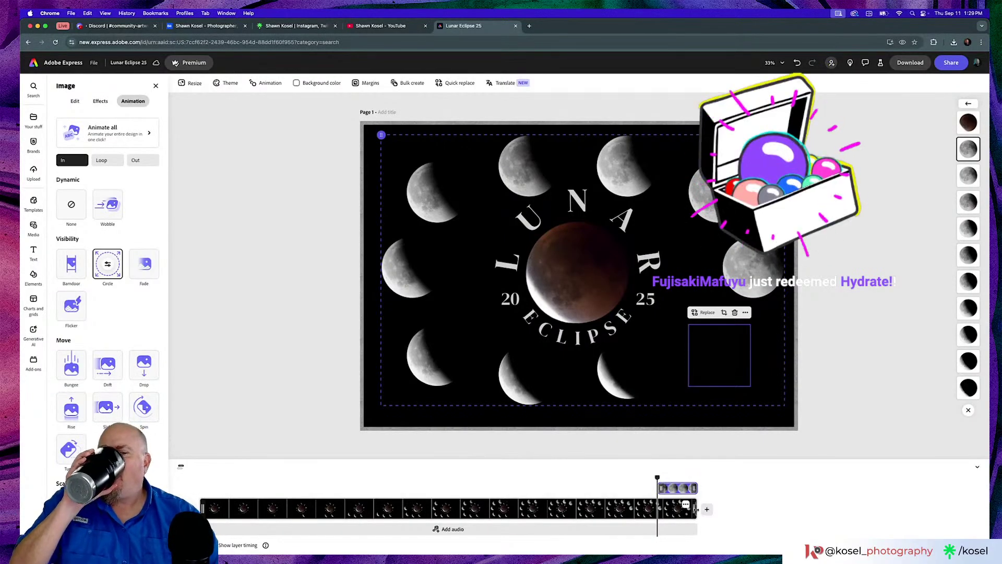
left_click_drag(695, 508, 199, 477)
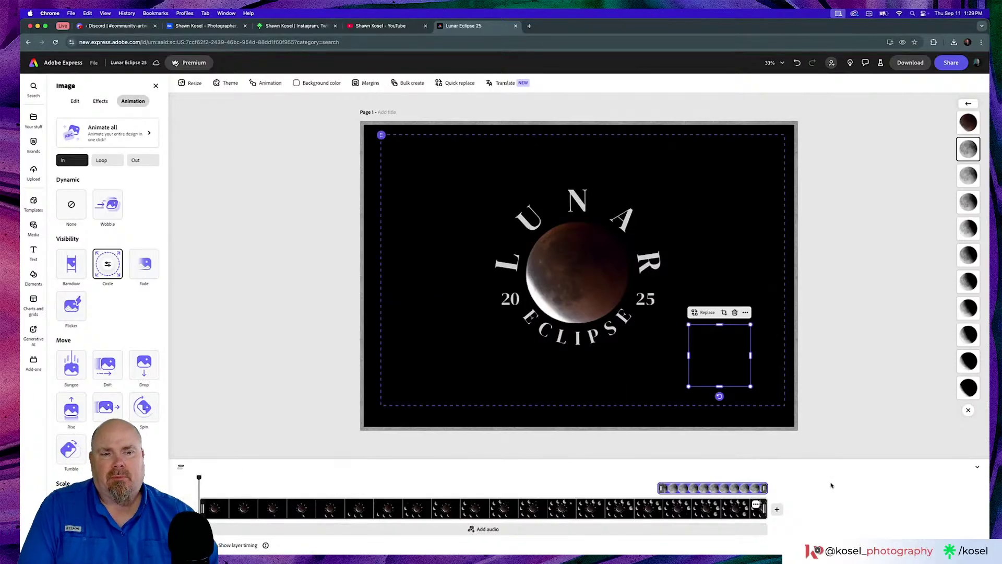
Play the whole animation and scrub back to check when the middle-right moon enters.
left_click(874, 377)
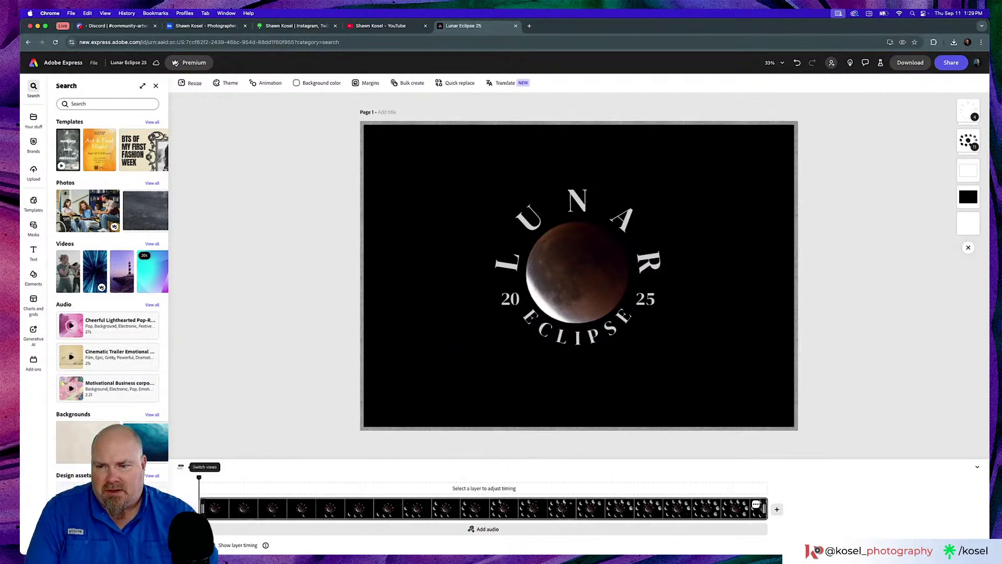
key("space")
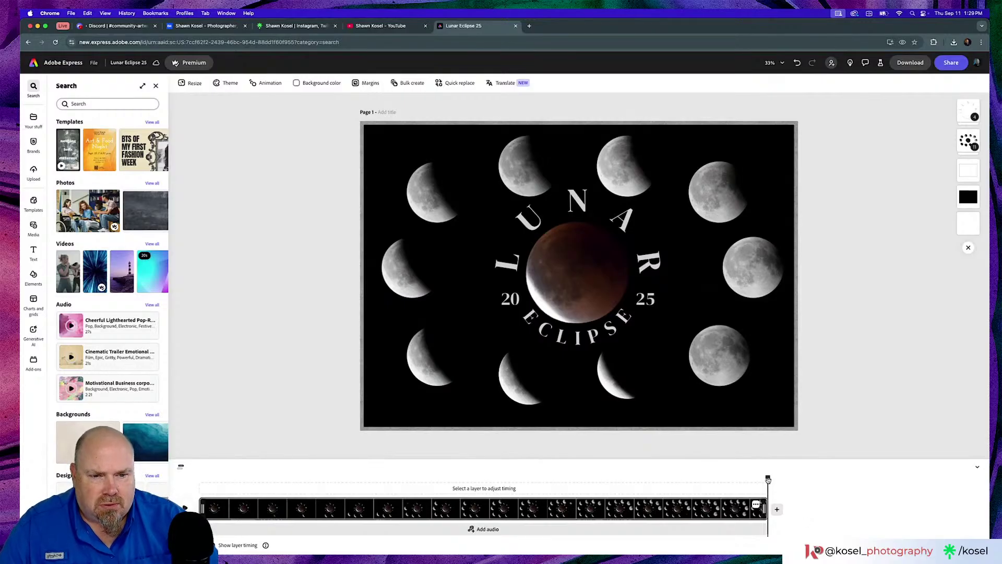
mouse_move(768, 477)
left_mouse_down()
mouse_move(530, 478)
mouse_move(539, 489)
mouse_move(747, 476)
mouse_move(765, 462)
left_mouse_up()
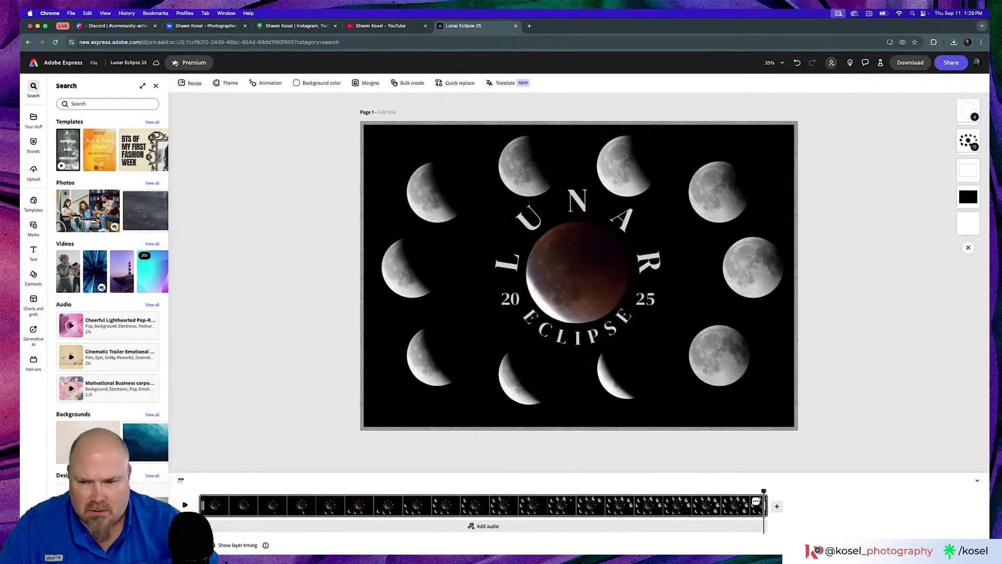
left_click(751, 282)
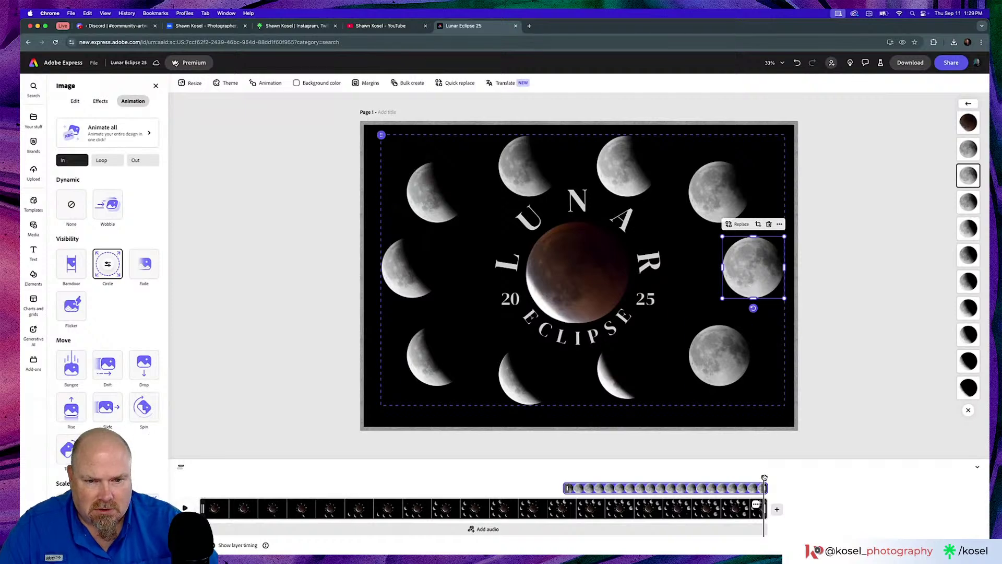
left_click_drag(764, 478, 605, 476)
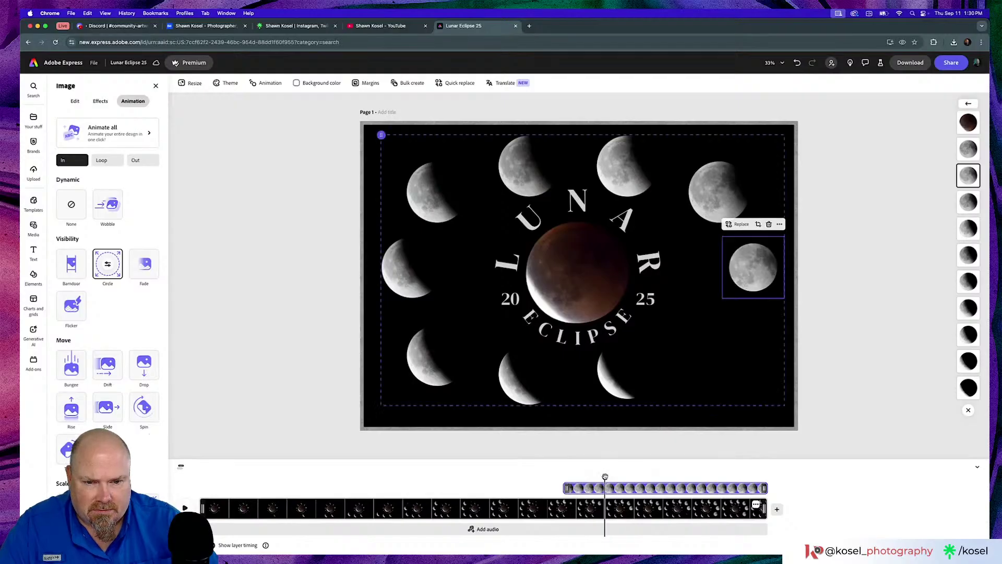
Move the layer start of the lower-right moon earlier to about 5 s and return the playhead to the start.
left_click(744, 337)
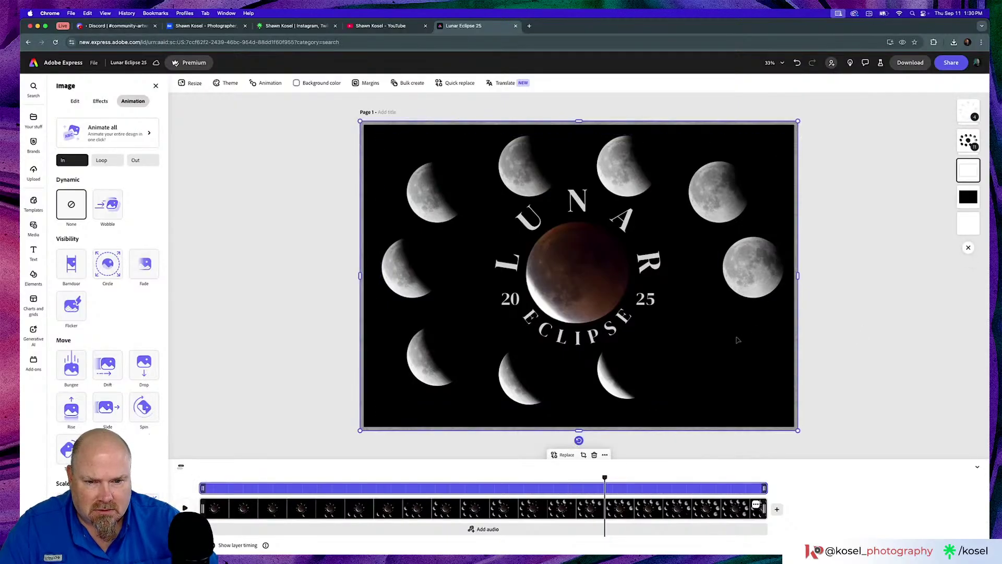
left_click(881, 346)
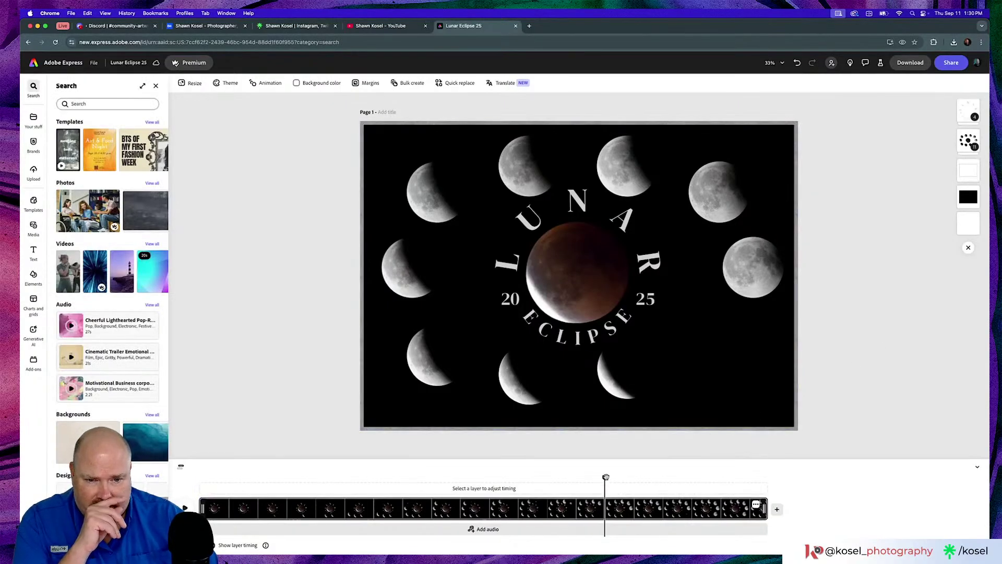
left_click_drag(605, 476, 727, 476)
left_click(729, 370)
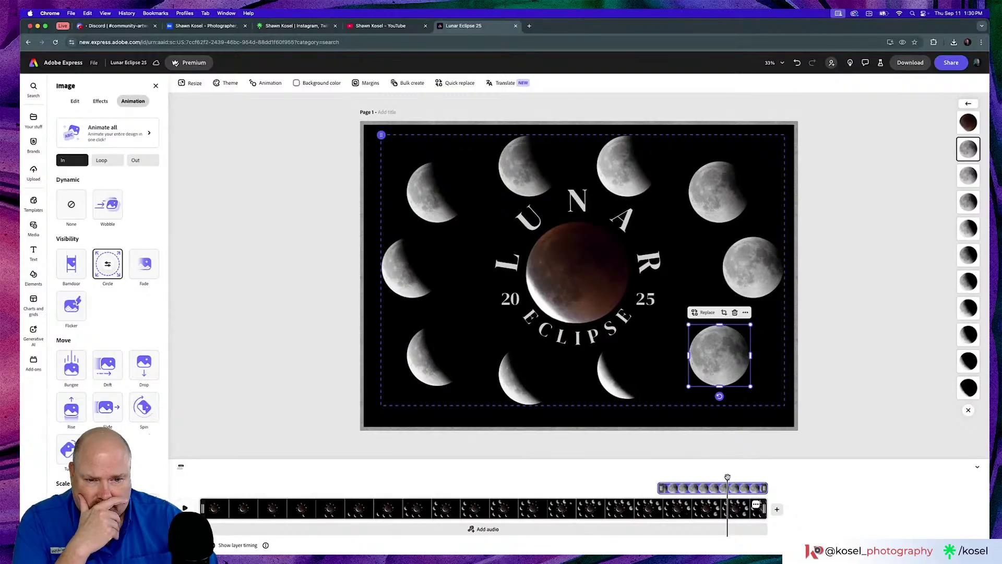
left_click_drag(727, 477, 200, 479)
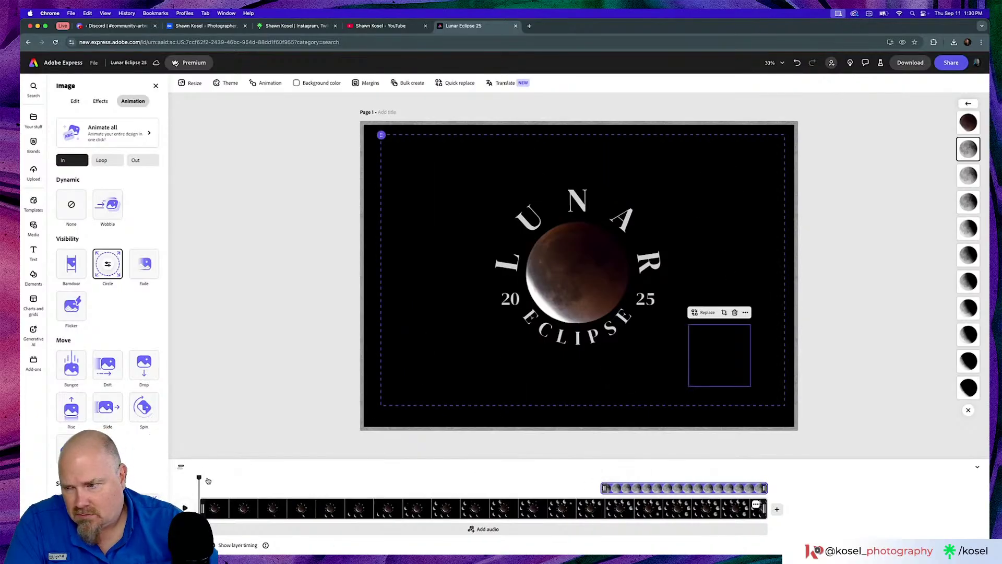
Play the animation from the start several times to check the order and pacing of the moon entrances.
left_click(185, 508)
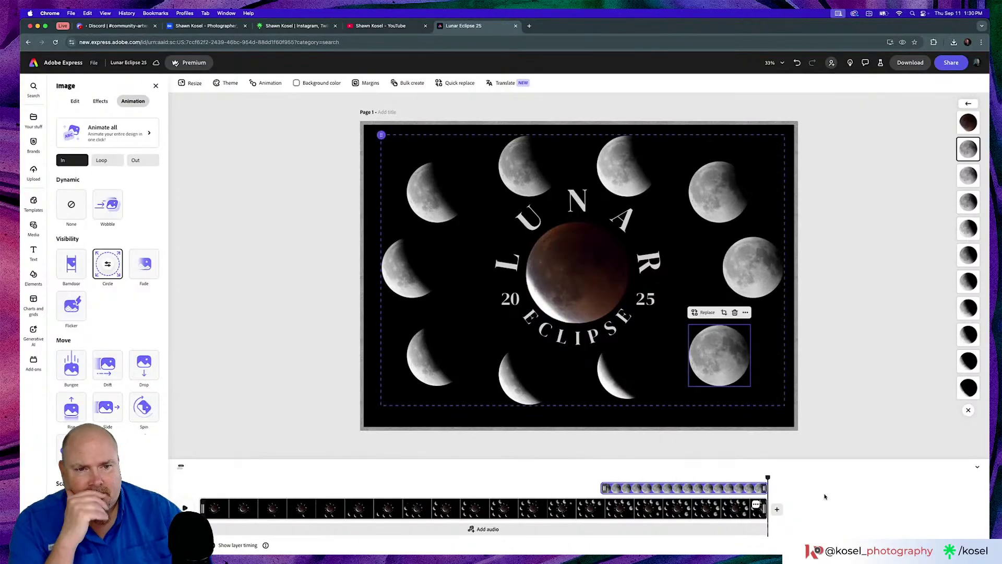
left_click(865, 385)
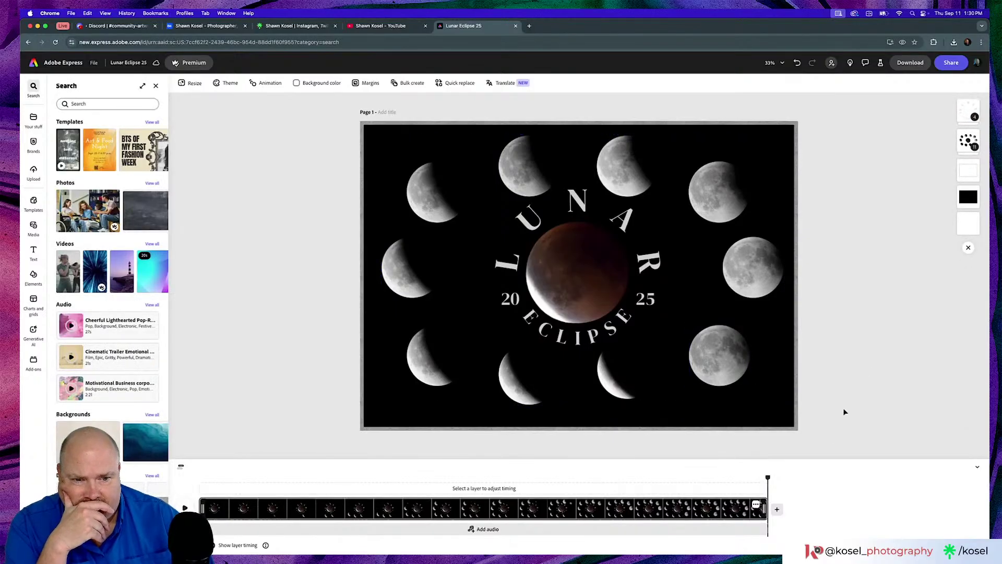
left_click_drag(768, 477, 172, 489)
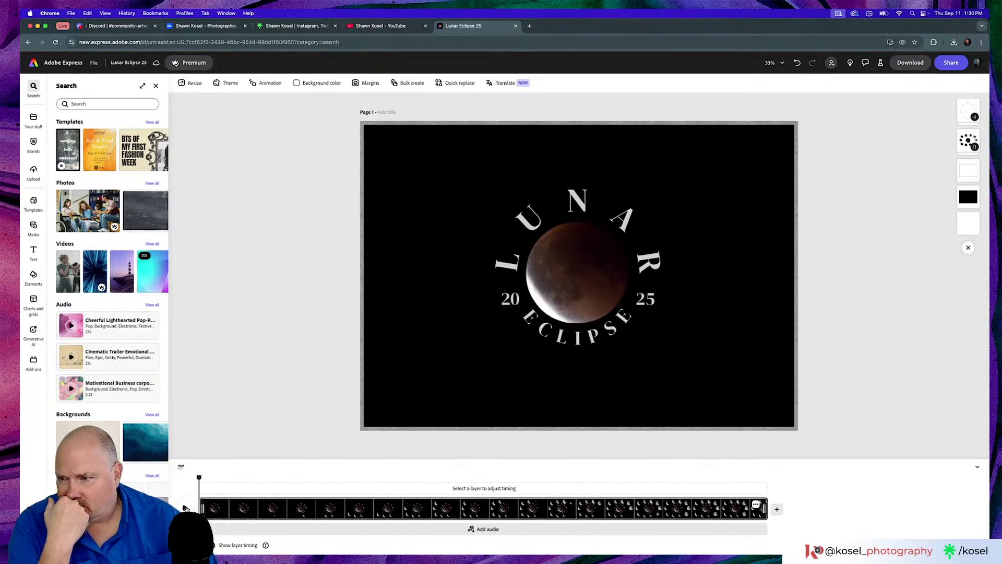
left_click(185, 507)
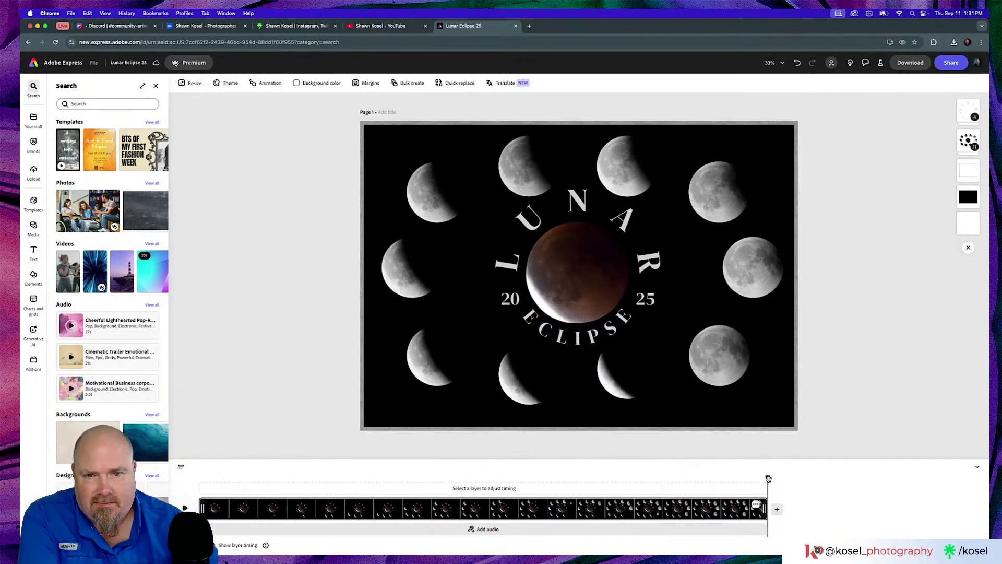
left_click_drag(767, 476, 199, 476)
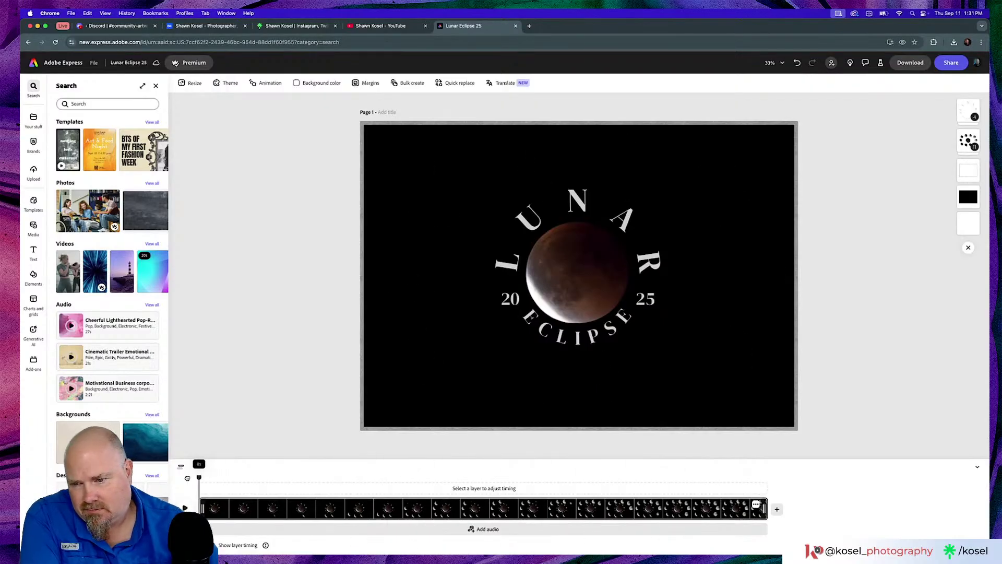
left_click(184, 507)
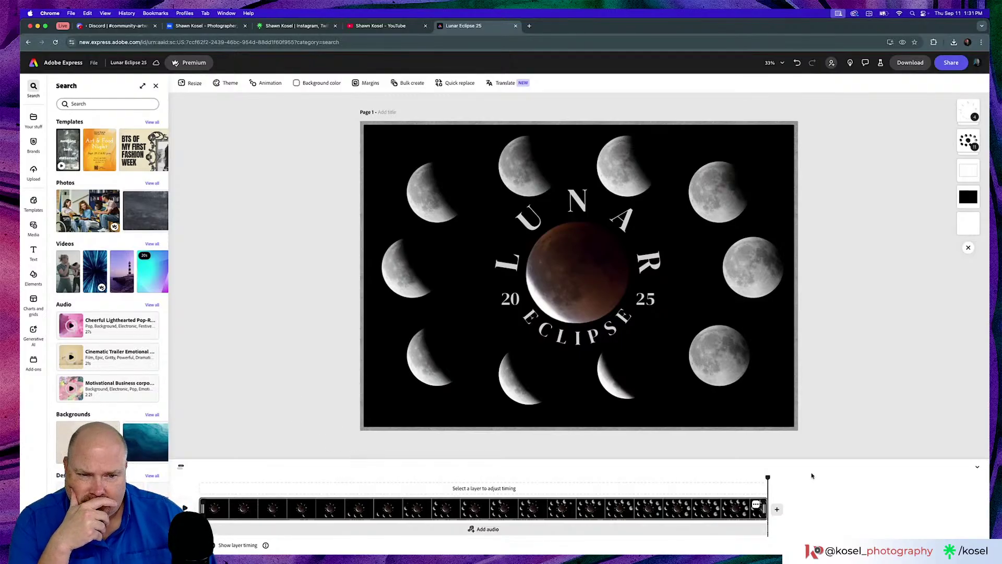
left_click_drag(768, 477, 799, 478)
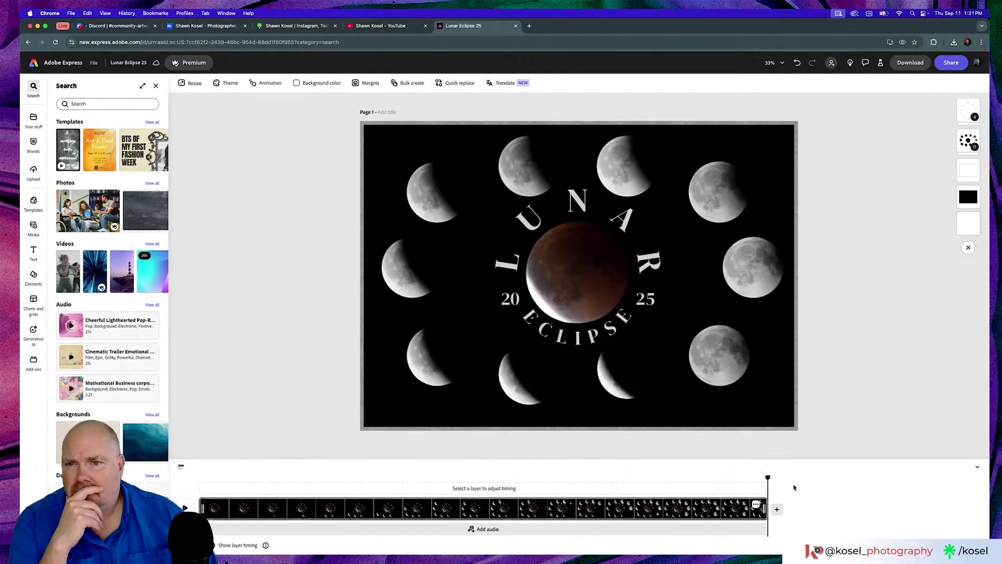
Change the entrance animation of the bottom-row right crescent moon to Grow.
left_click(755, 272)
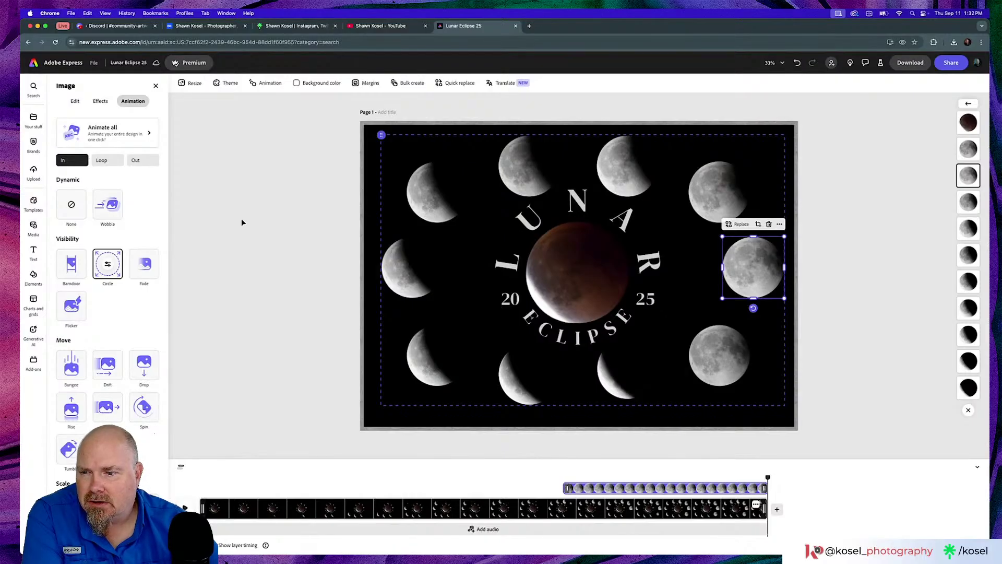
scroll(140, 293, "down", 1)
scroll(140, 292, "down", 4)
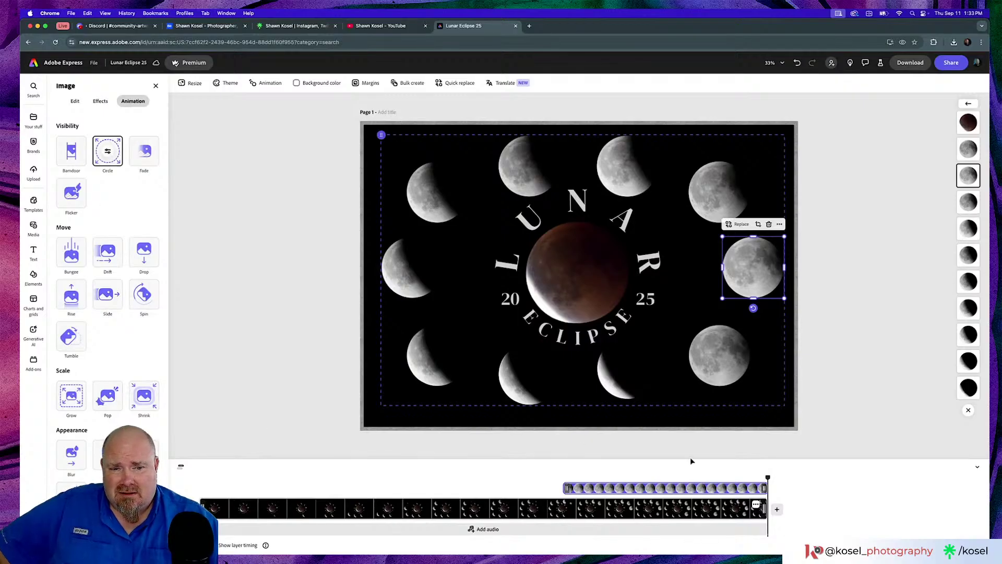
left_click_drag(769, 477, 749, 474)
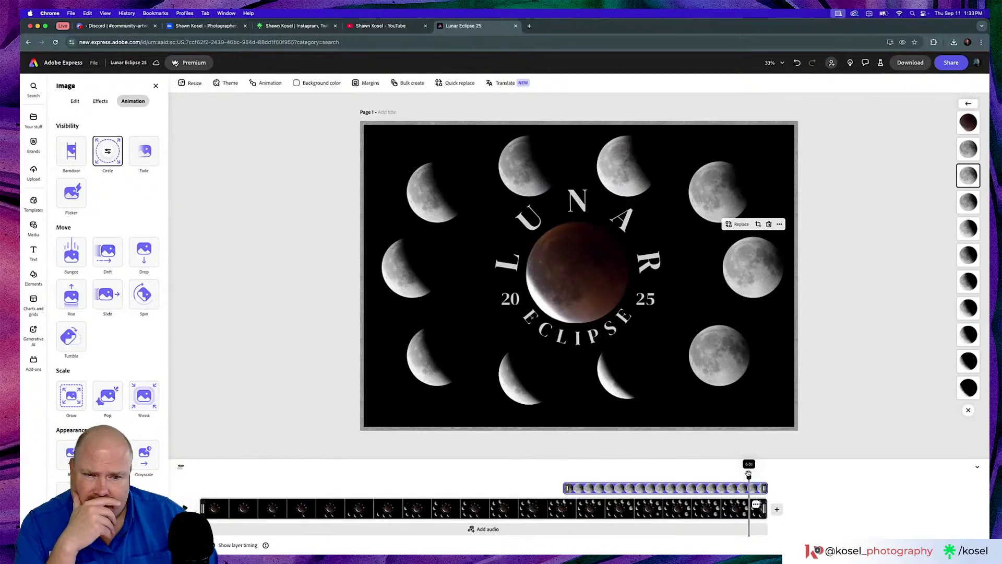
left_click_drag(749, 475, 765, 475)
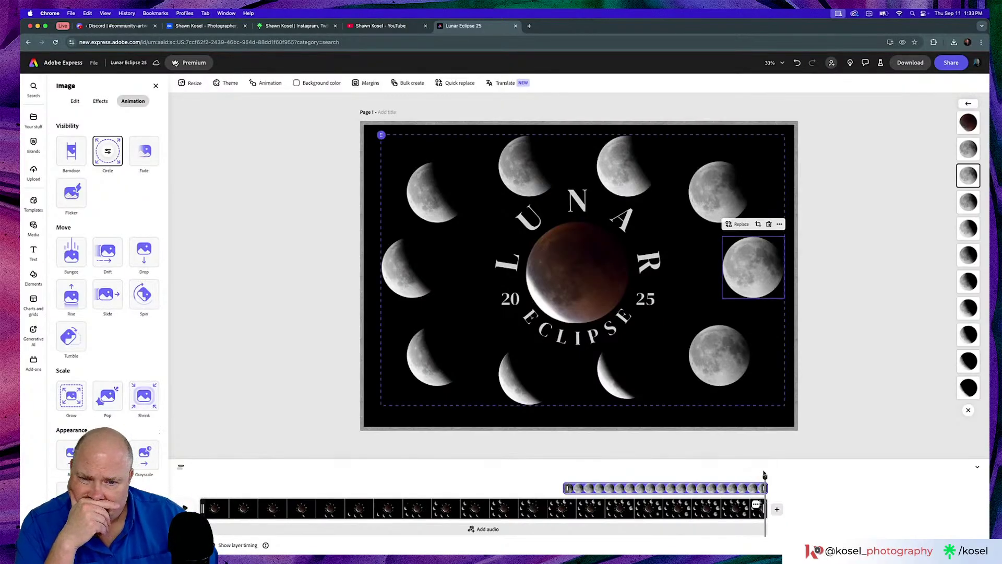
left_click(618, 384)
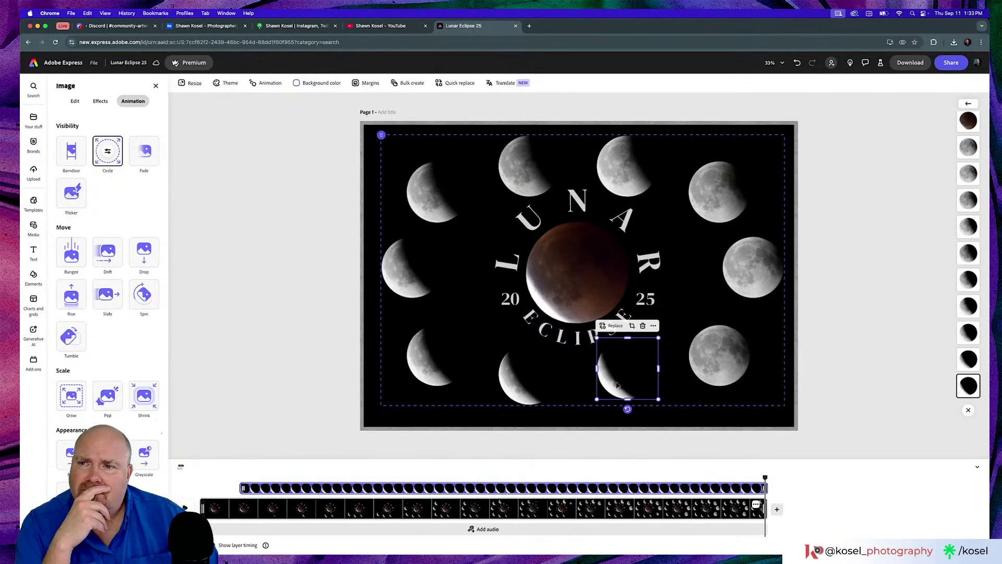
left_click(71, 397)
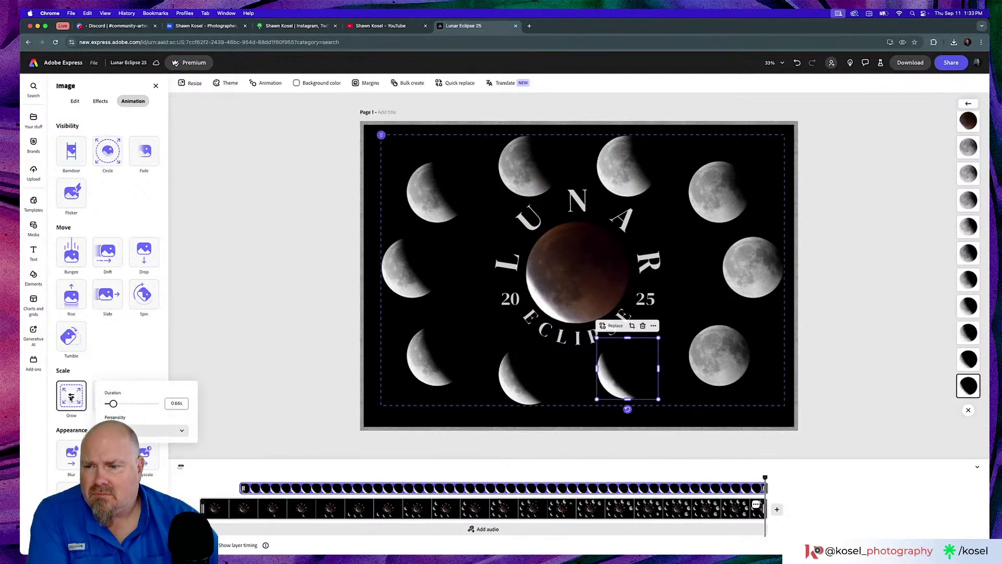
left_click(269, 349)
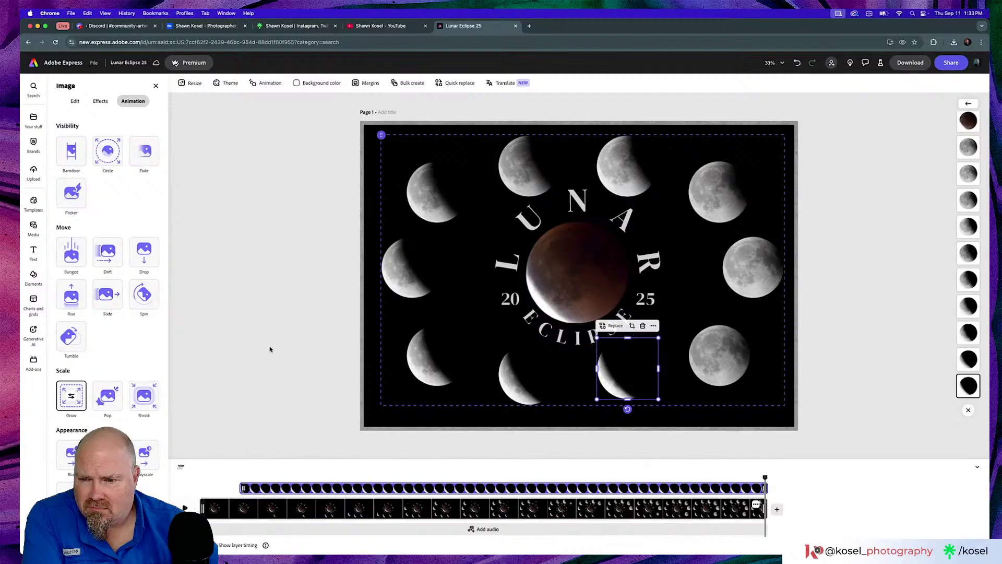
Change the entrance animations of the bottom-row left, lower-left, middle-left and upper-left moons to Grow.
left_click(543, 392)
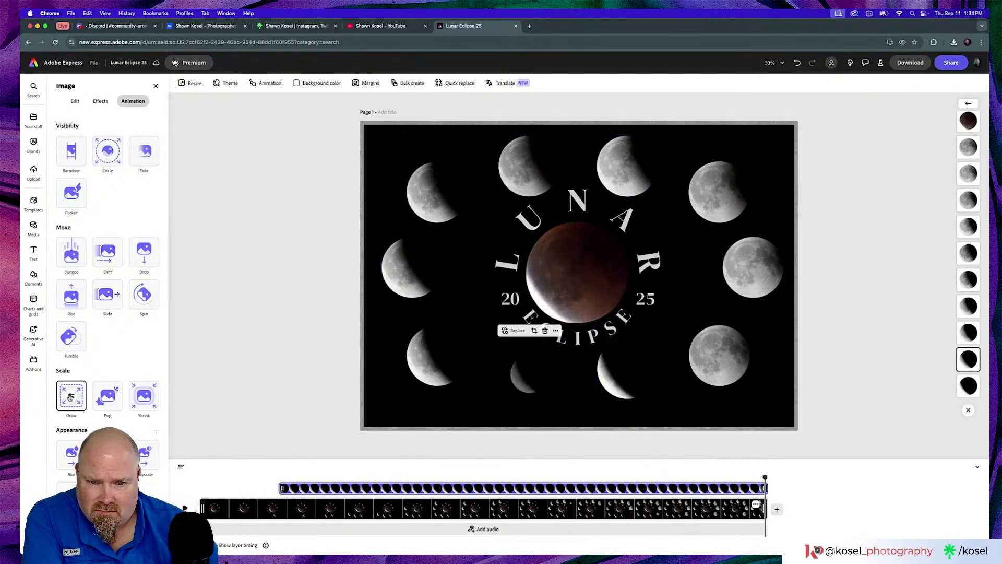
left_click(427, 366)
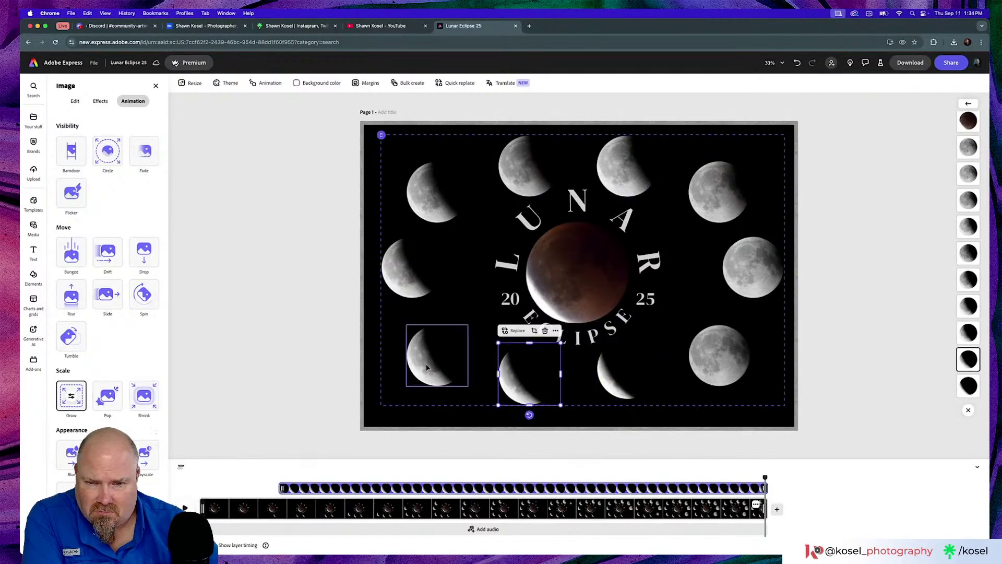
left_click(72, 395)
left_click(406, 267)
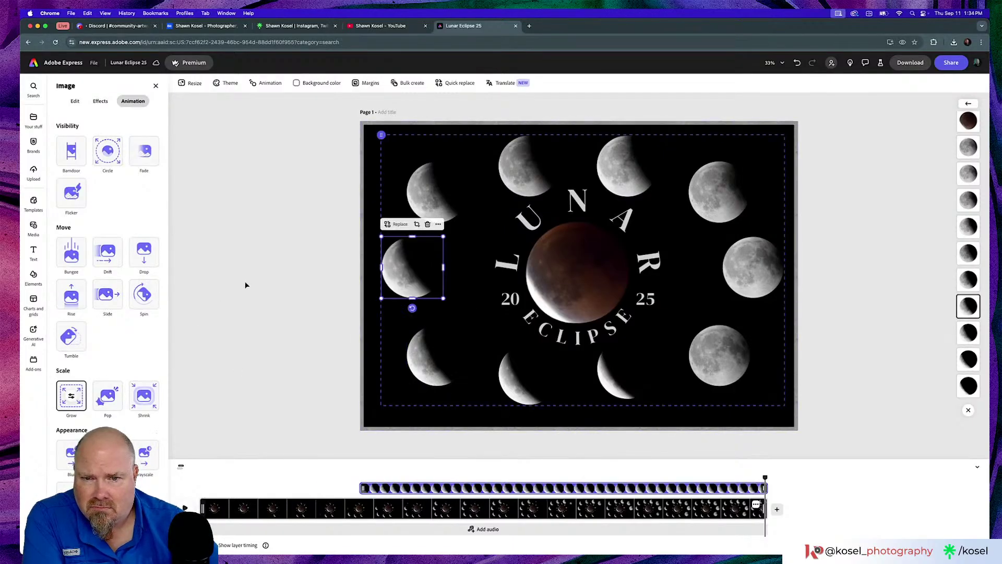
left_click(432, 184)
left_click(72, 395)
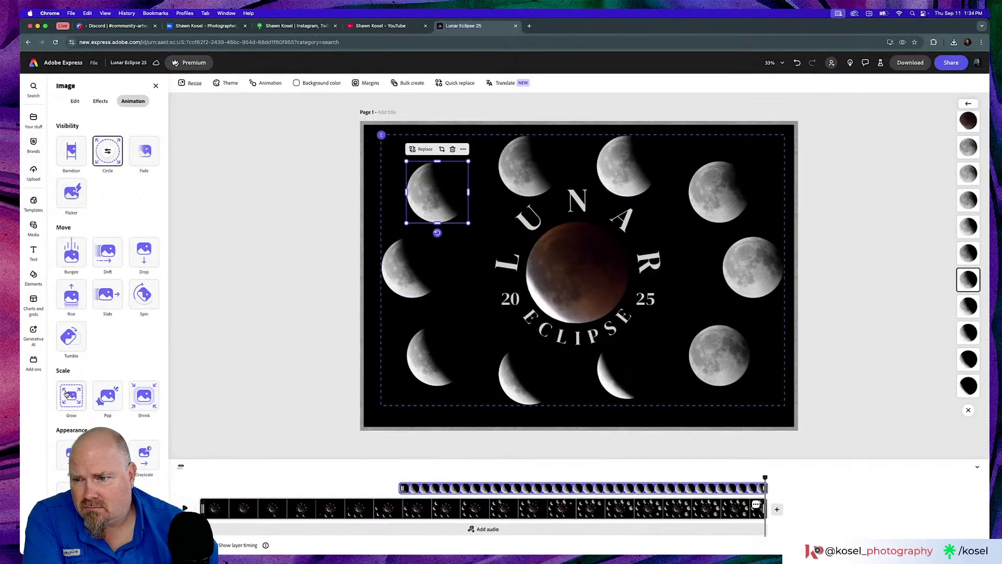
Change the entrance animations of the two top-row moons to Grow.
left_click(554, 166)
left_click(71, 396)
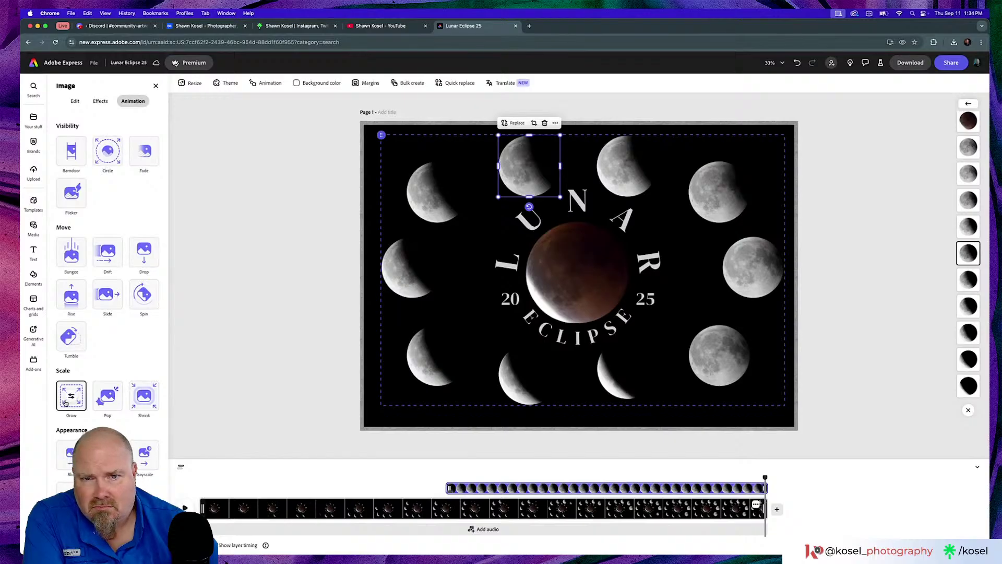
left_click(598, 176)
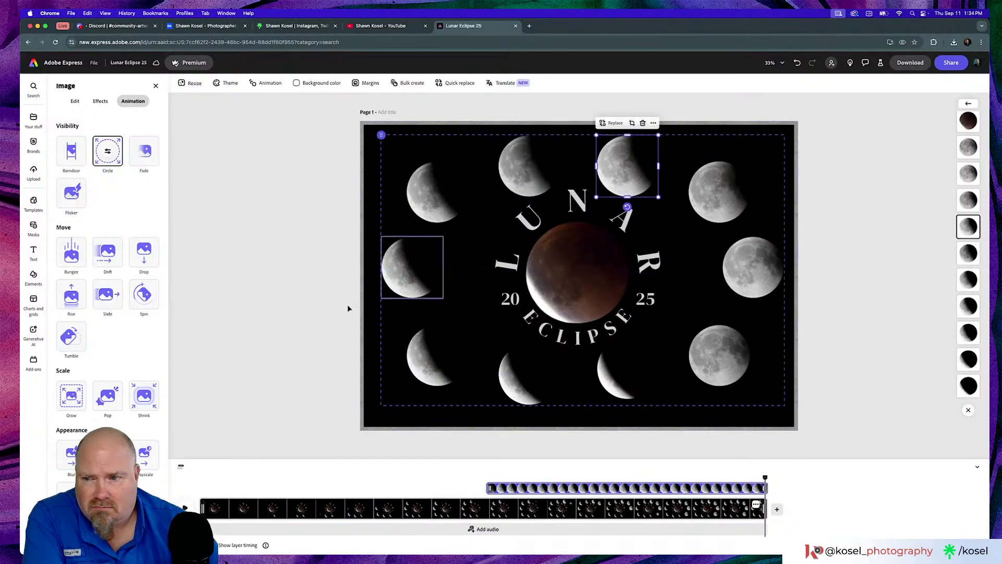
left_click(71, 395)
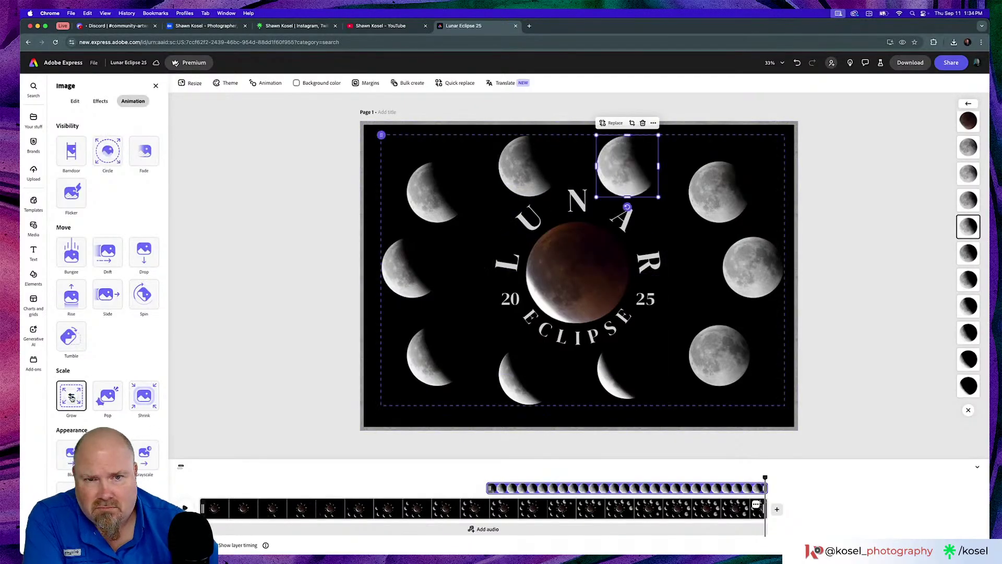
Change the entrance animations of the upper-right, middle-right and lower-right moons to Grow.
left_click(719, 192)
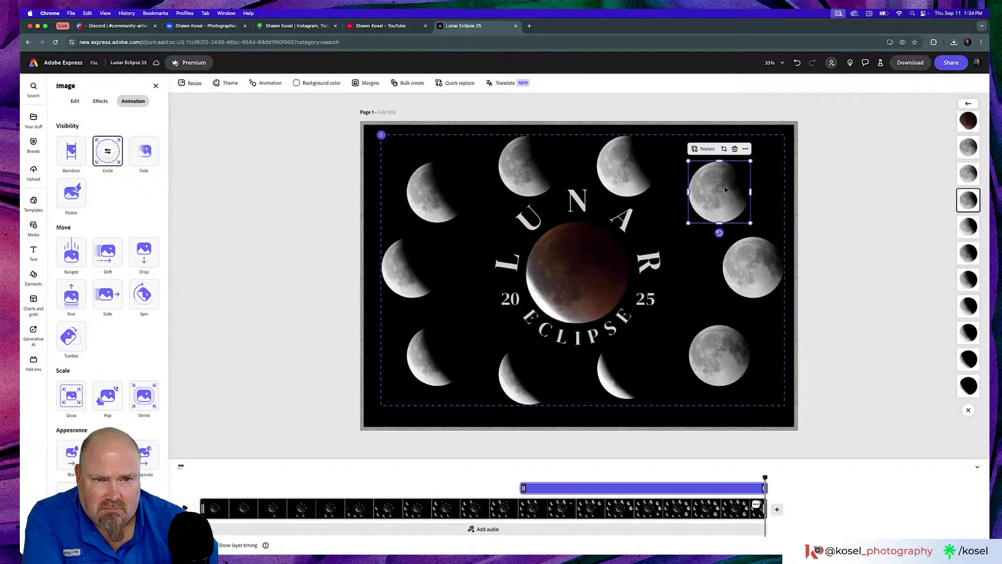
left_click(71, 395)
left_click(750, 266)
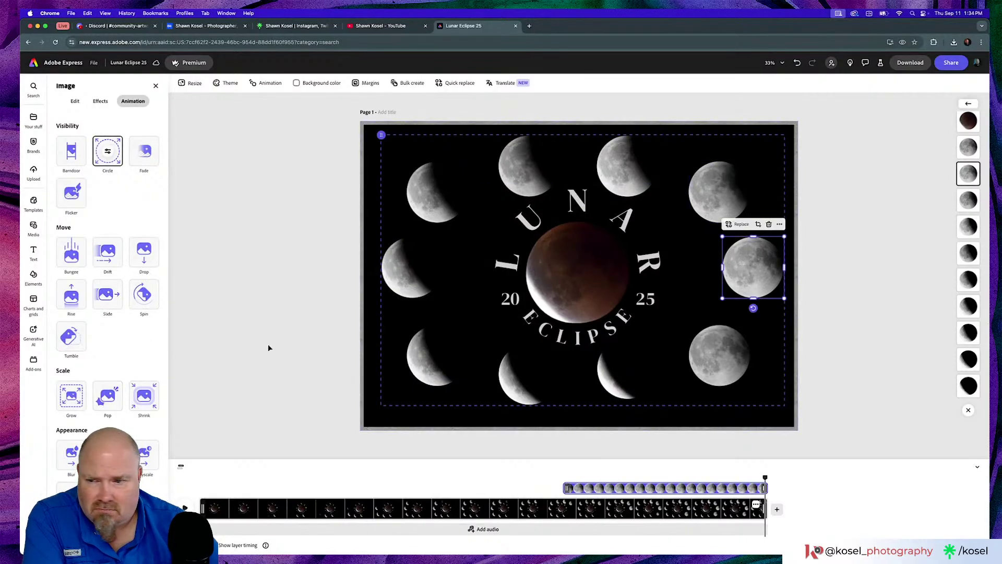
left_click(72, 395)
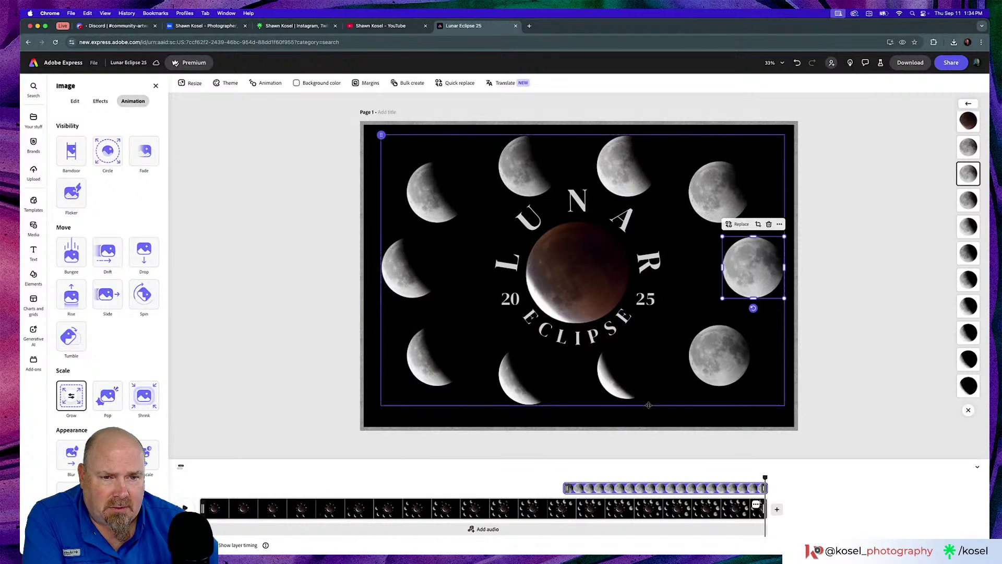
left_click(717, 366)
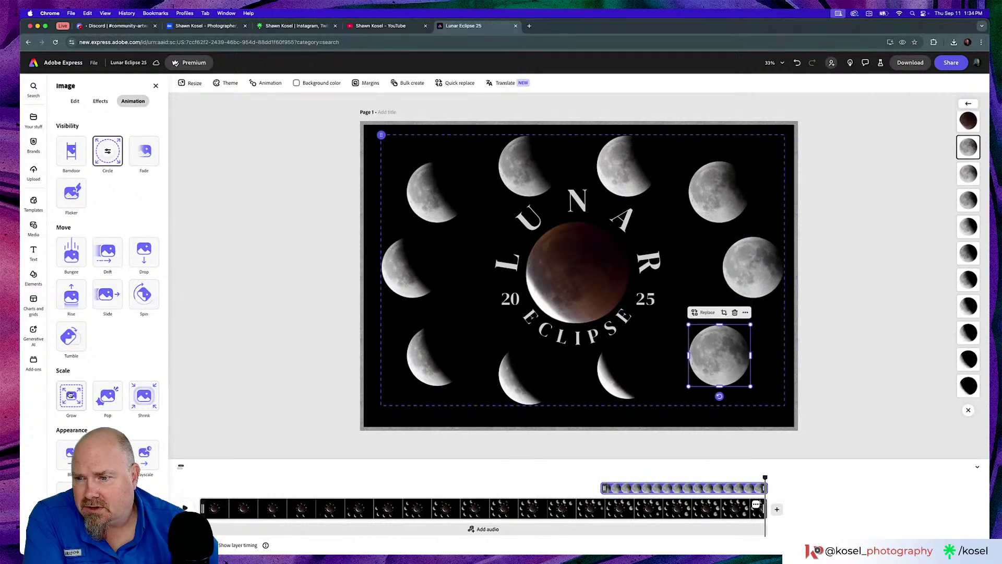
left_click(72, 395)
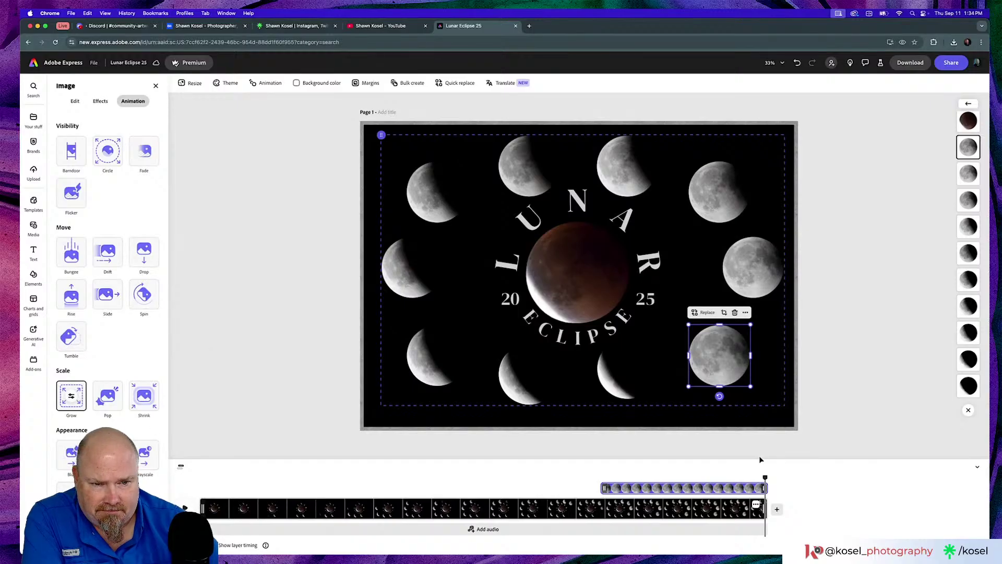
Deselect the moon and play the animation twice from the start to check the Grow entrances.
left_click(239, 411)
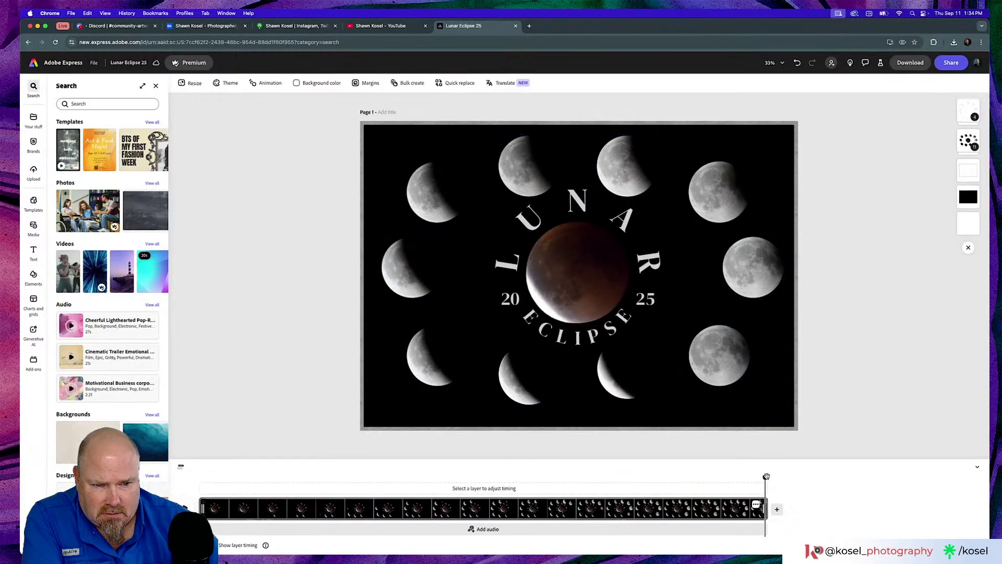
left_click_drag(765, 478, 209, 502)
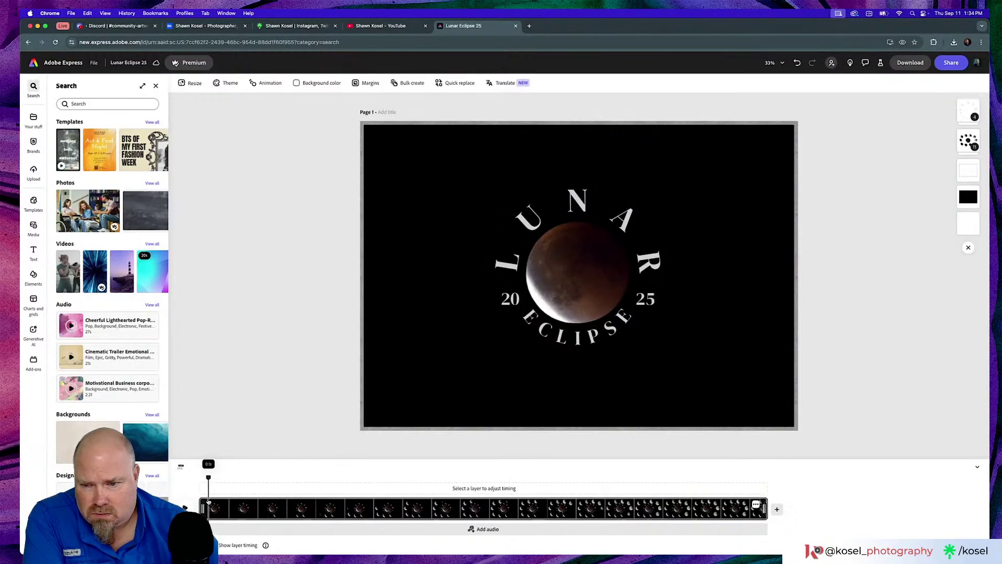
left_click(184, 507)
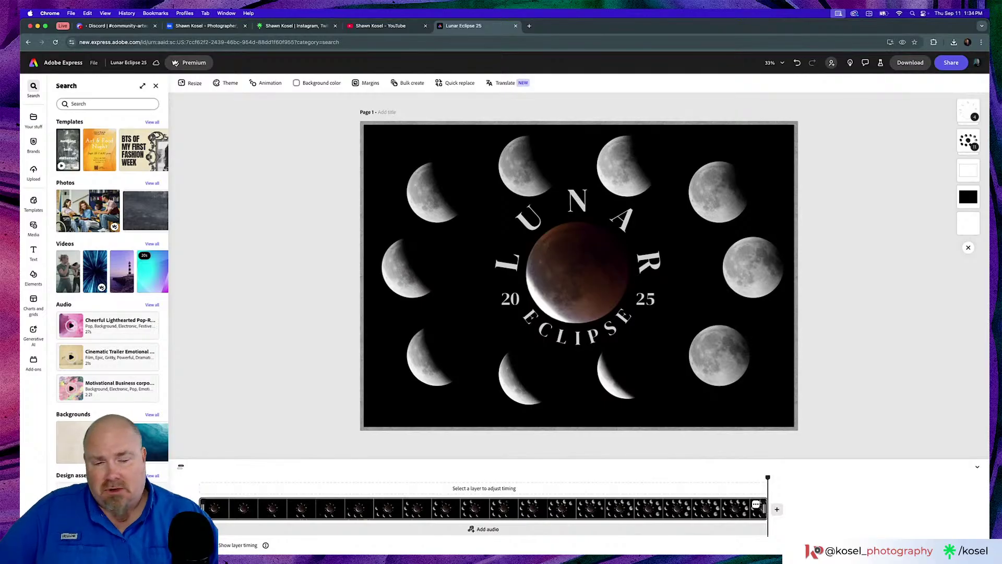
left_click_drag(768, 478, 198, 480)
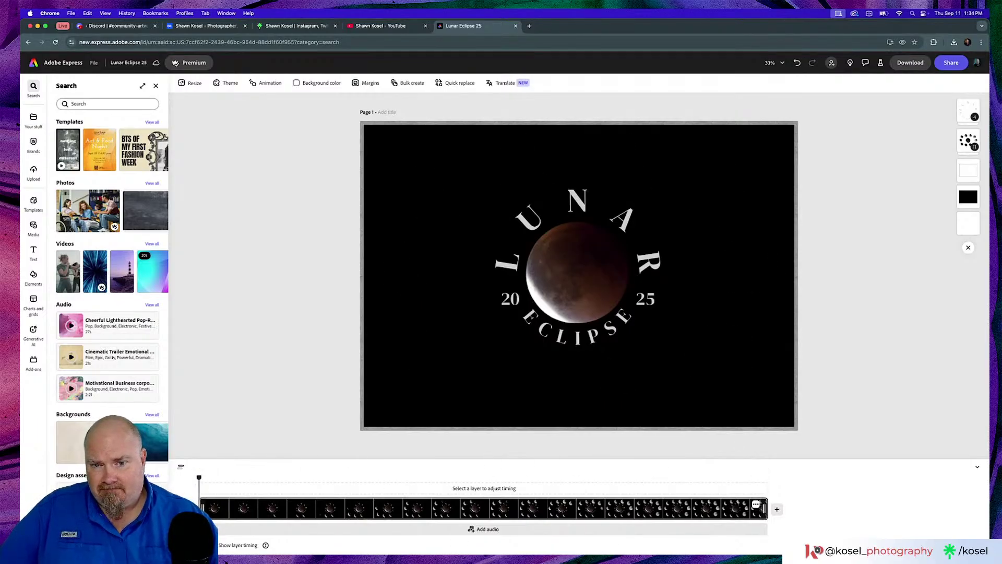
key("space")
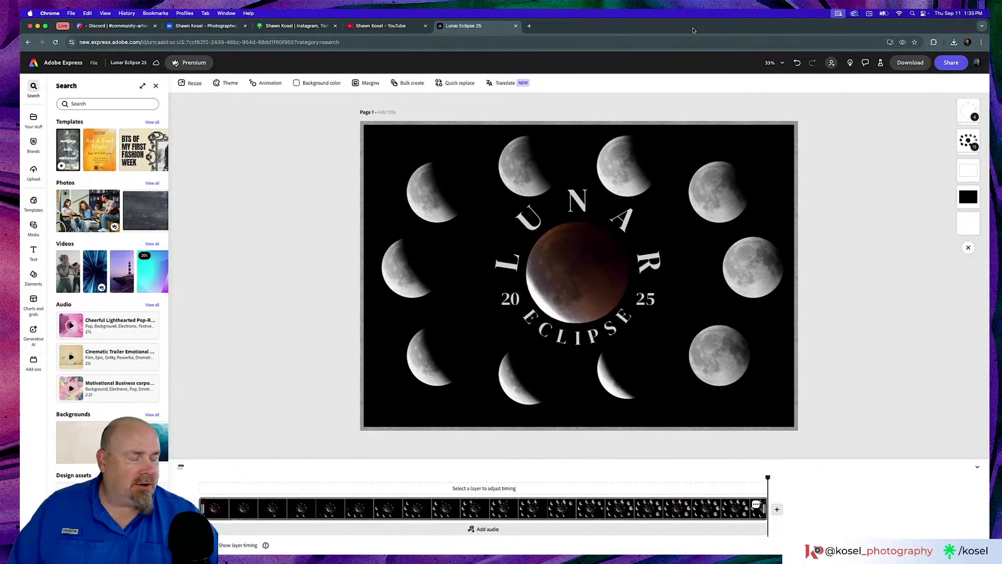
Switch to Lightroom Classic, look through the vineyard harvest photos and quit the application.
key("super+Tab")
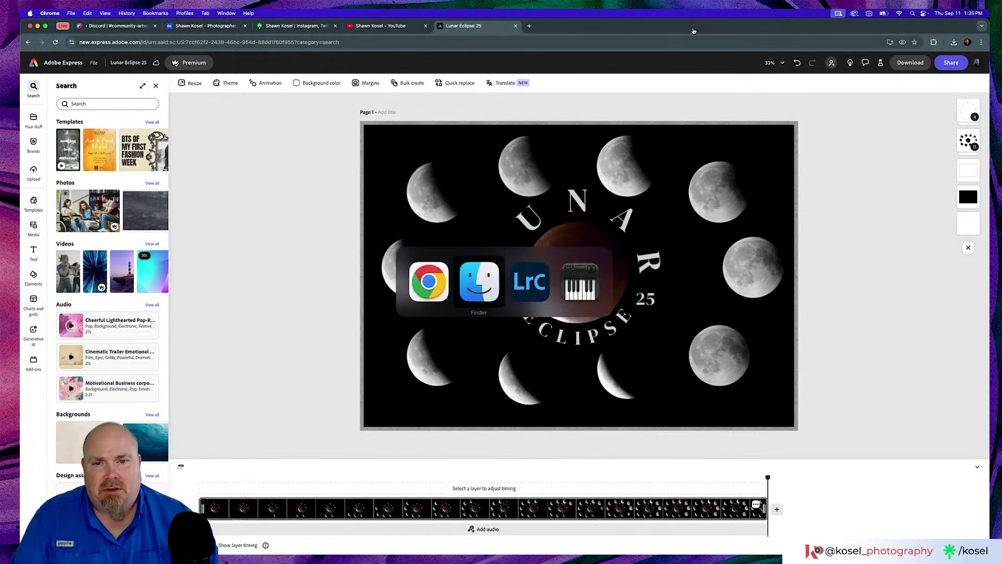
key("super+Tab")
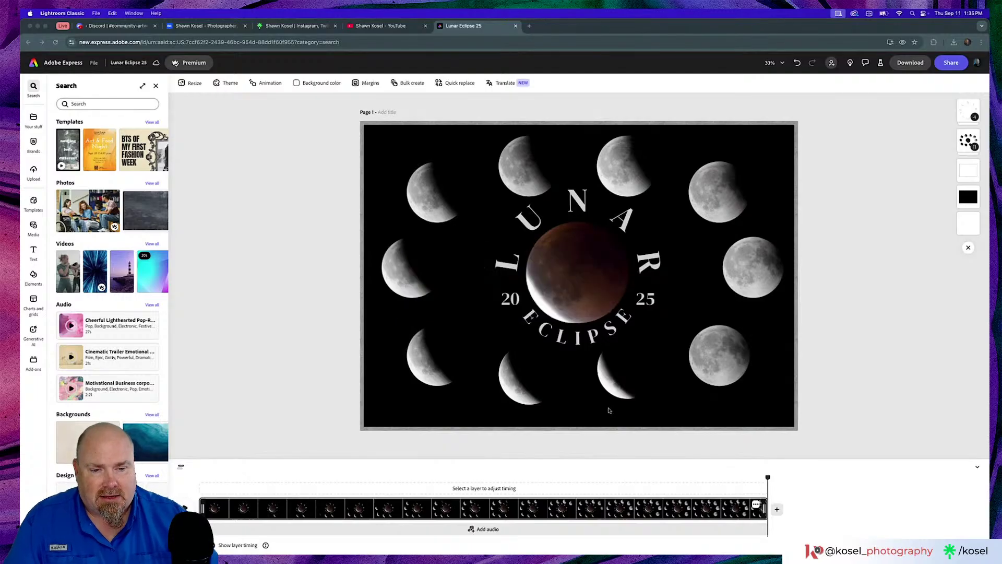
left_click(753, 540)
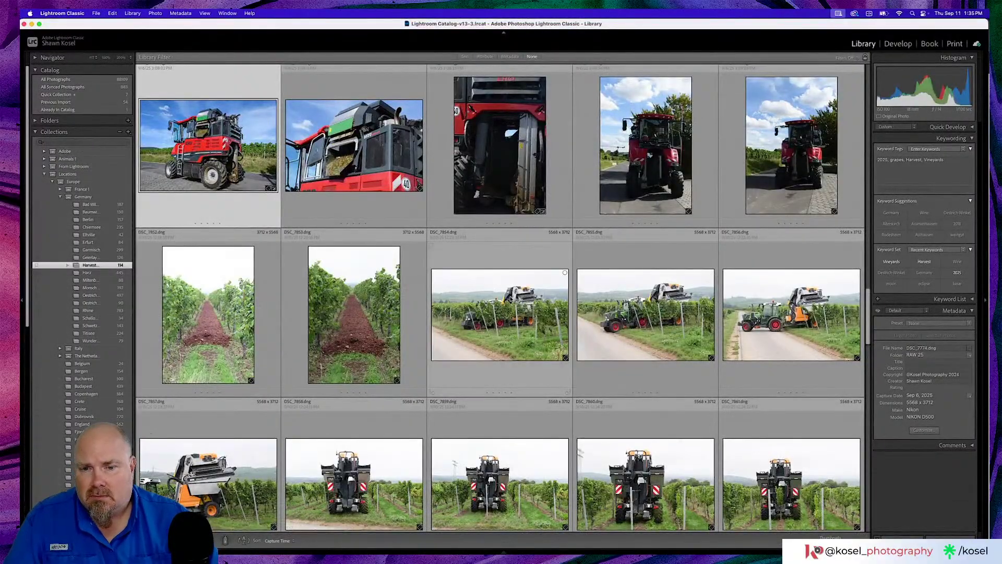
scroll(511, 299, "down", 10)
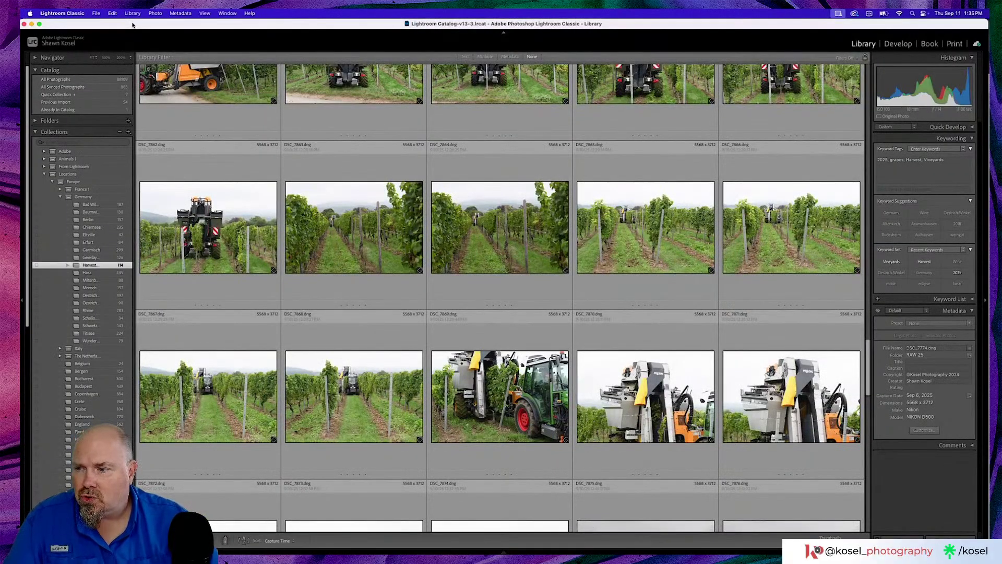
left_click(66, 13)
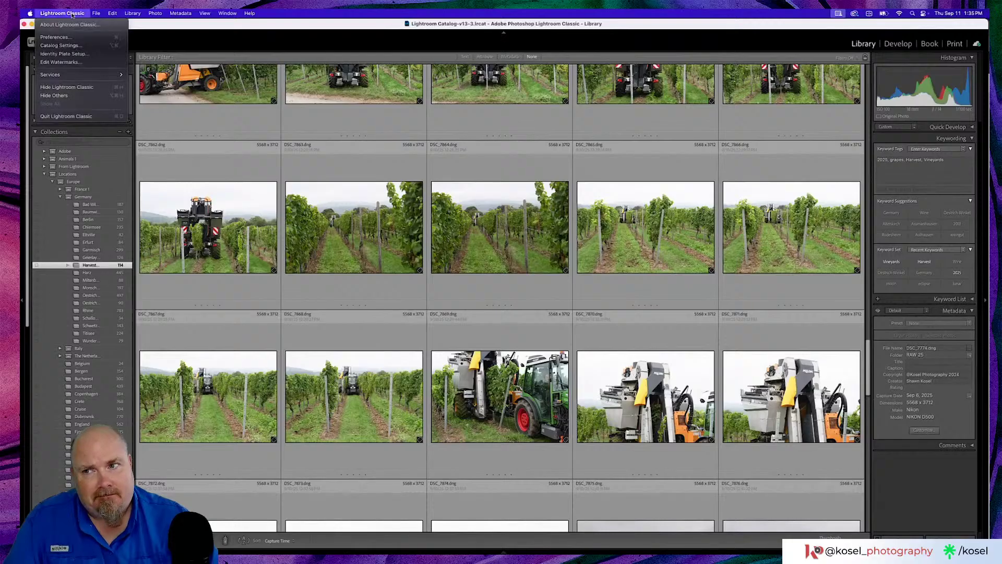
left_click(87, 117)
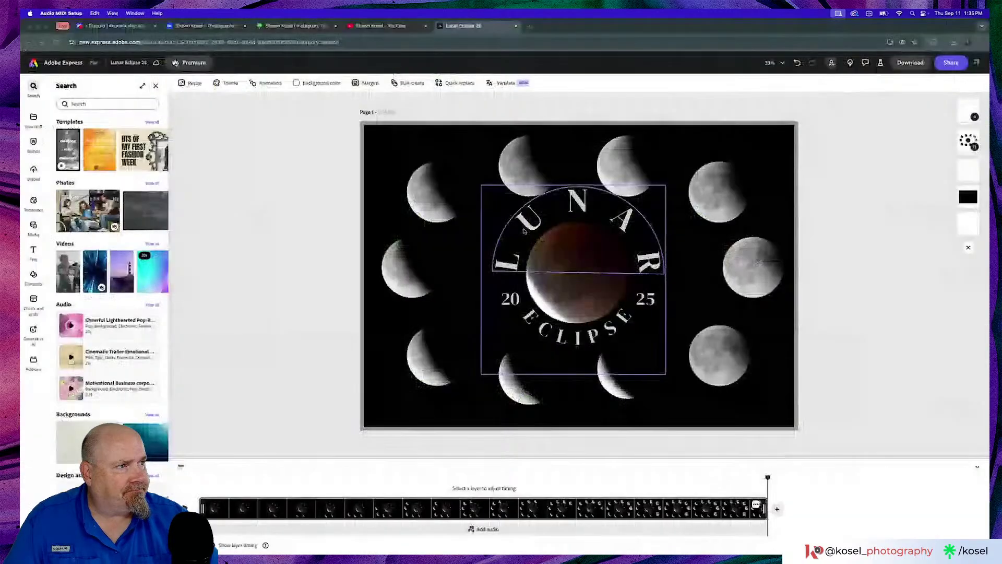
Return to Adobe Express and download the Lunar Eclipse 25 design as an MP4 at Custom (Original size) resolution.
left_click(297, 282)
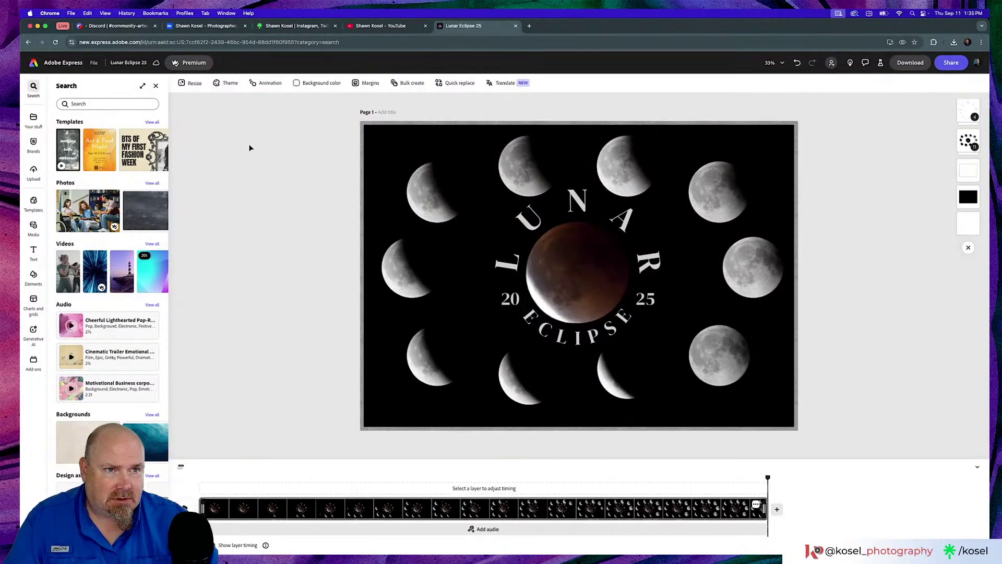
left_click(904, 68)
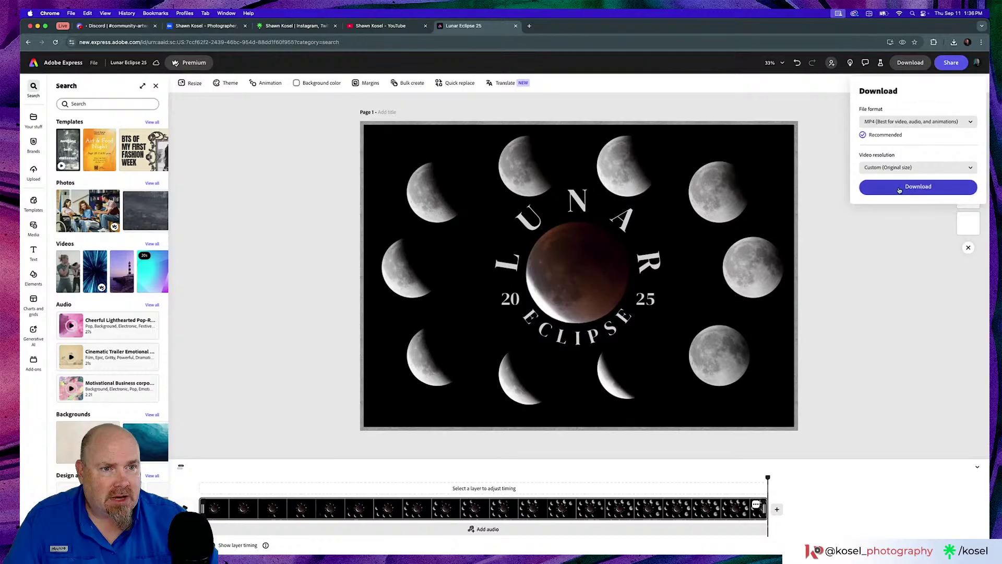
left_click(899, 191)
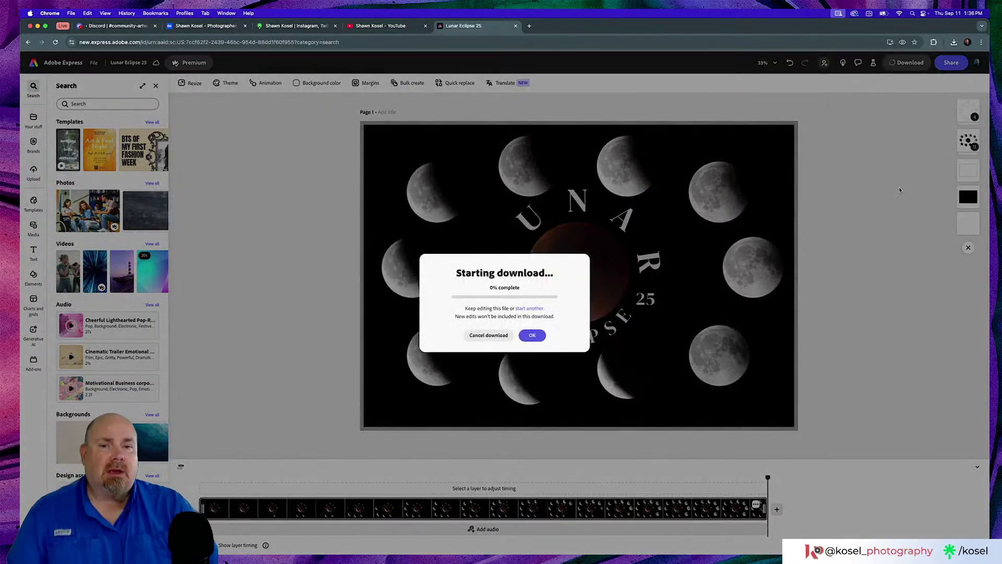
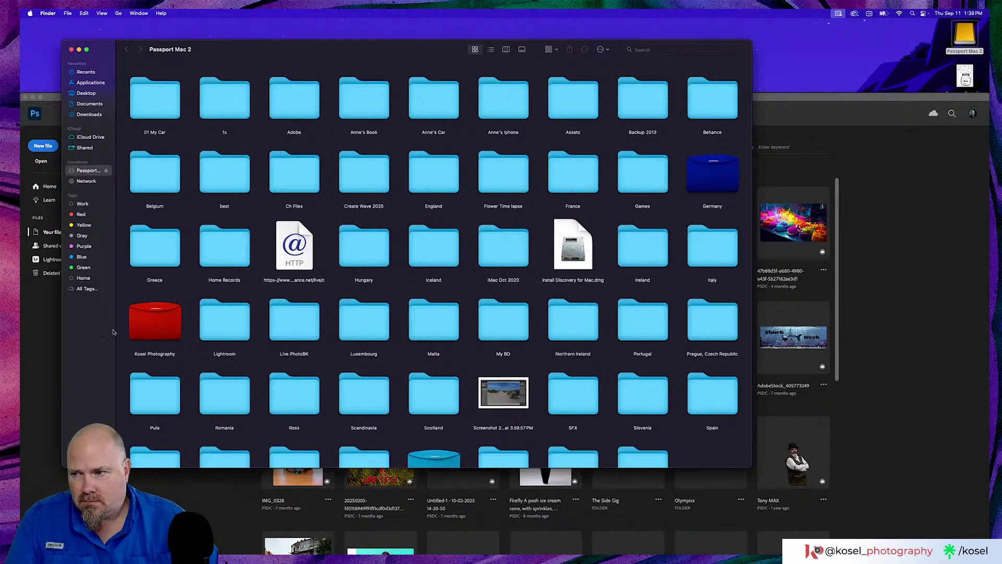
Open Lunar Eclipse 25.psd from the Live Stream work folder on the Passport Mac 2 drive in Adobe Photoshop 2025.
double_click(145, 324)
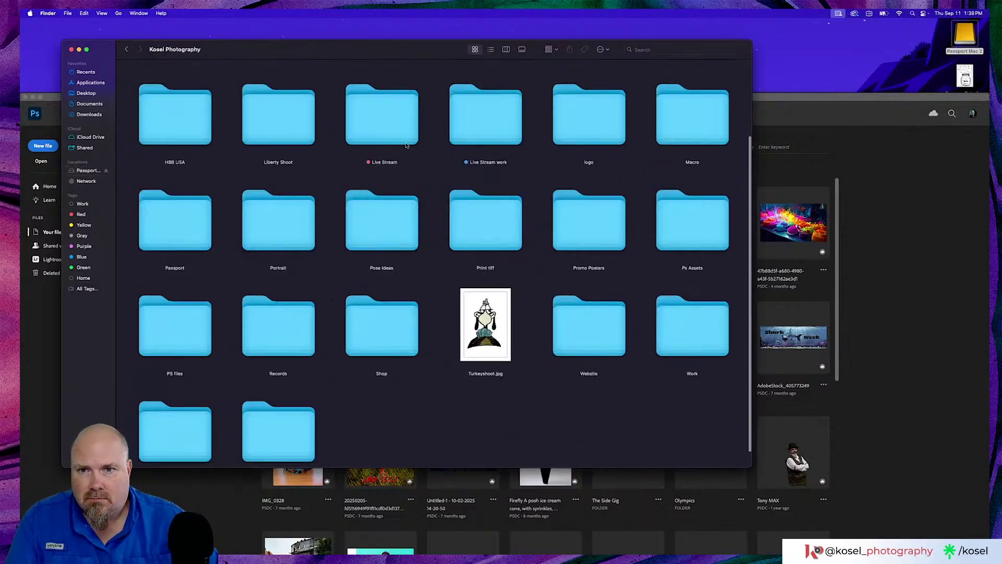
double_click(487, 131)
right_click(494, 87)
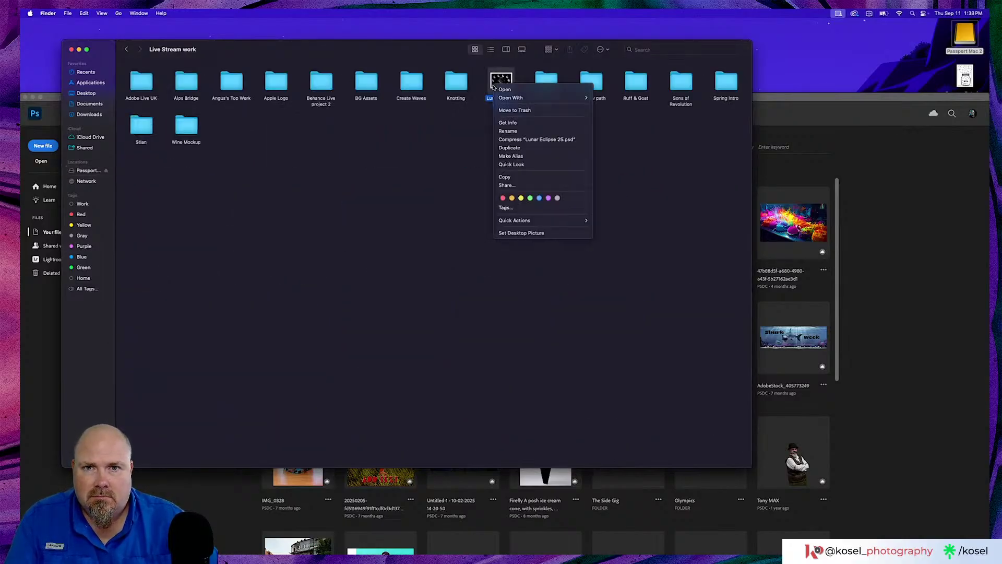
mouse_move(527, 98)
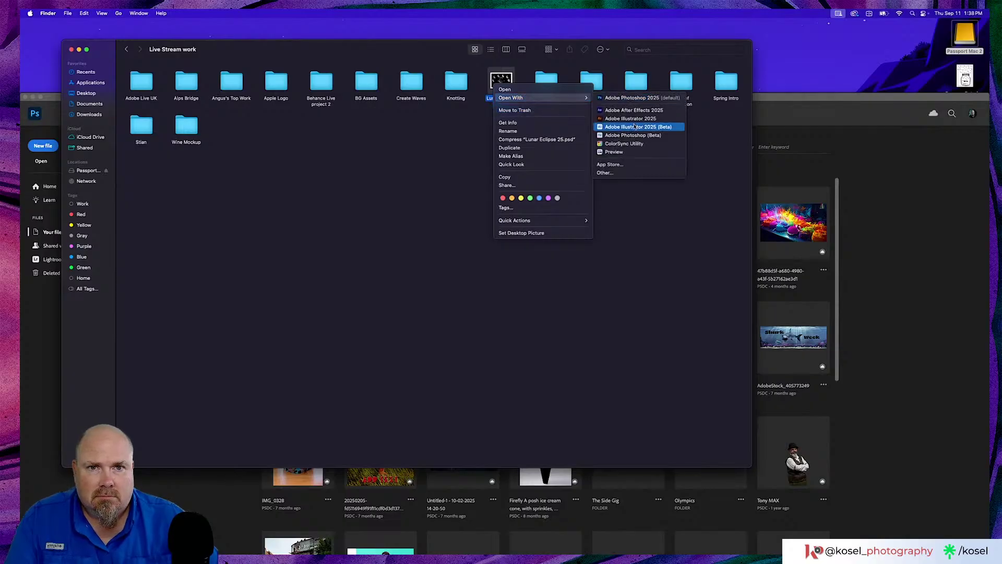
left_click(642, 98)
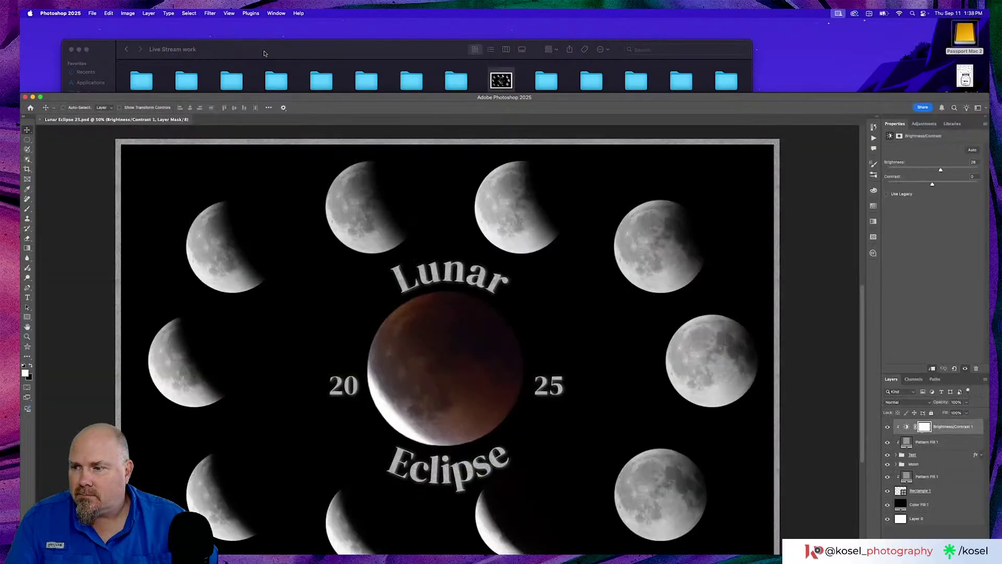
Close the Live Stream work Finder window and enlarge the Photoshop window to fill the desktop.
left_click(268, 51)
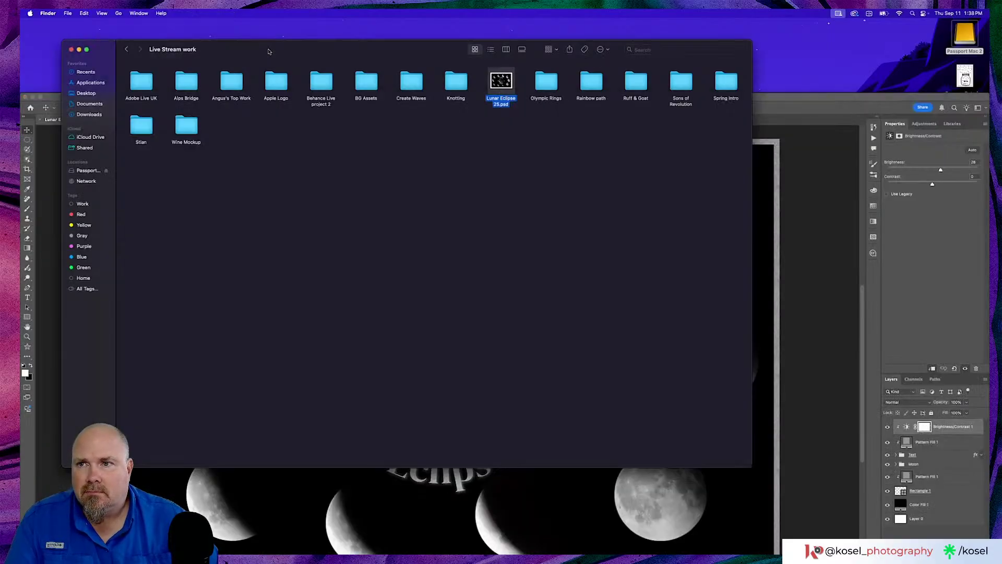
left_click(73, 51)
left_click_drag(543, 98, 543, 26)
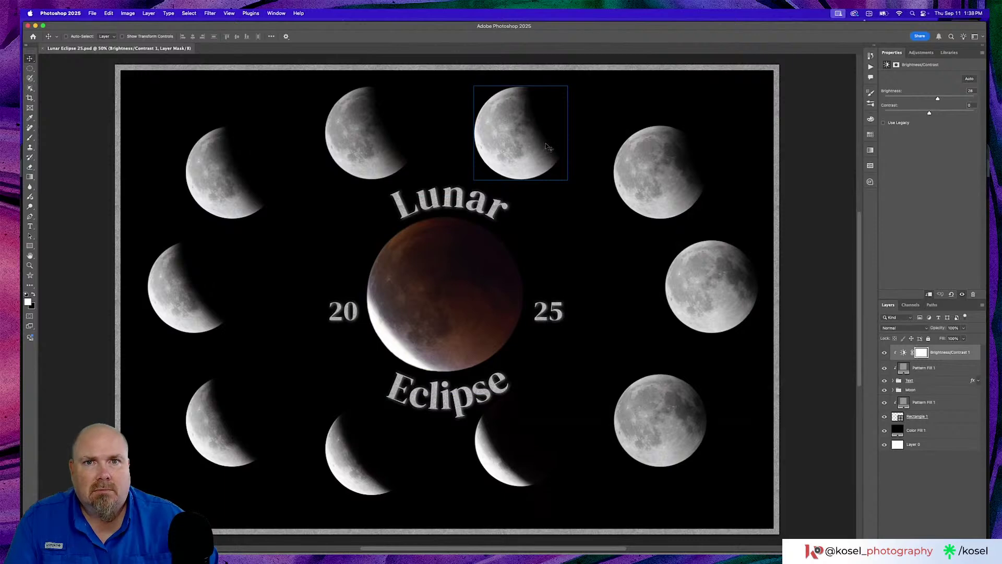
double_click(564, 28)
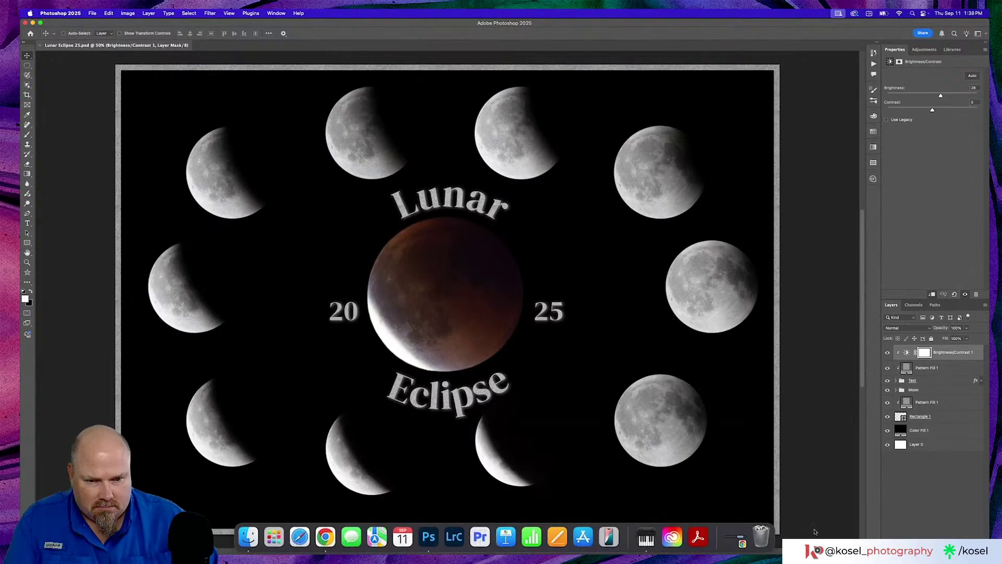
Switch to Chrome with the Adobe Express home page and move its window up against the menu bar.
left_click(325, 537)
left_click_drag(665, 152, 662, 28)
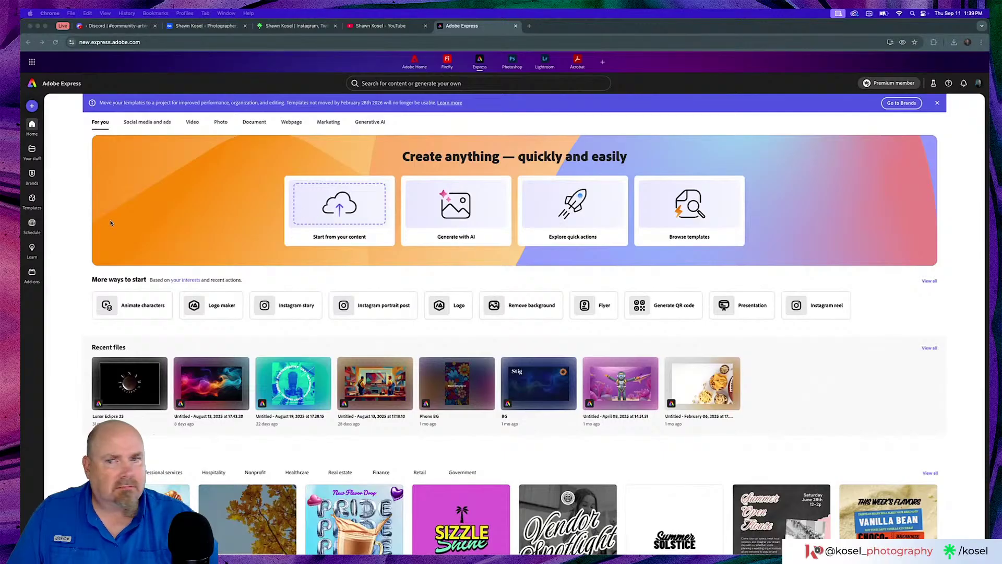
left_click(567, 29)
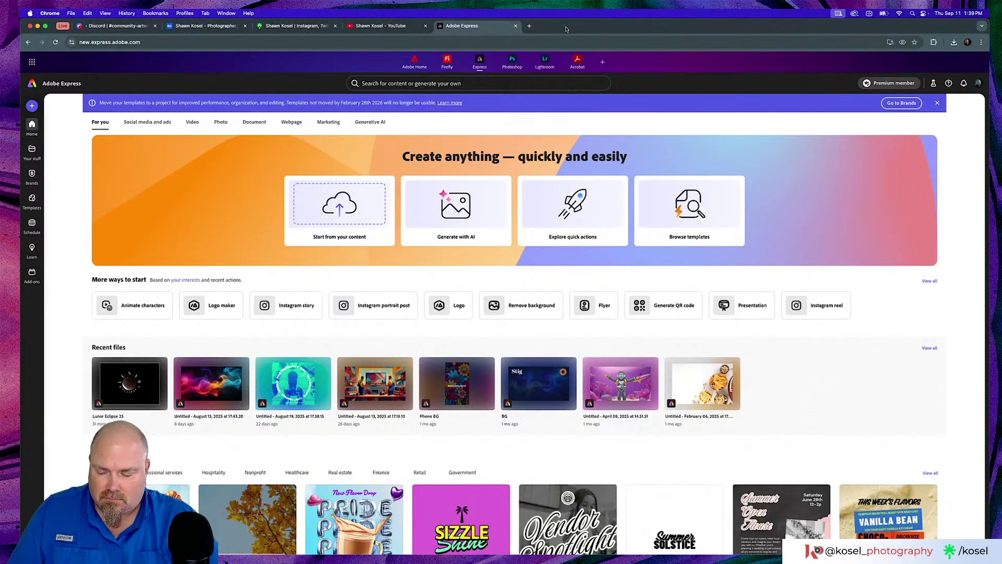
Switch to Photoshop and open the setup for a new document.
key("super+Tab")
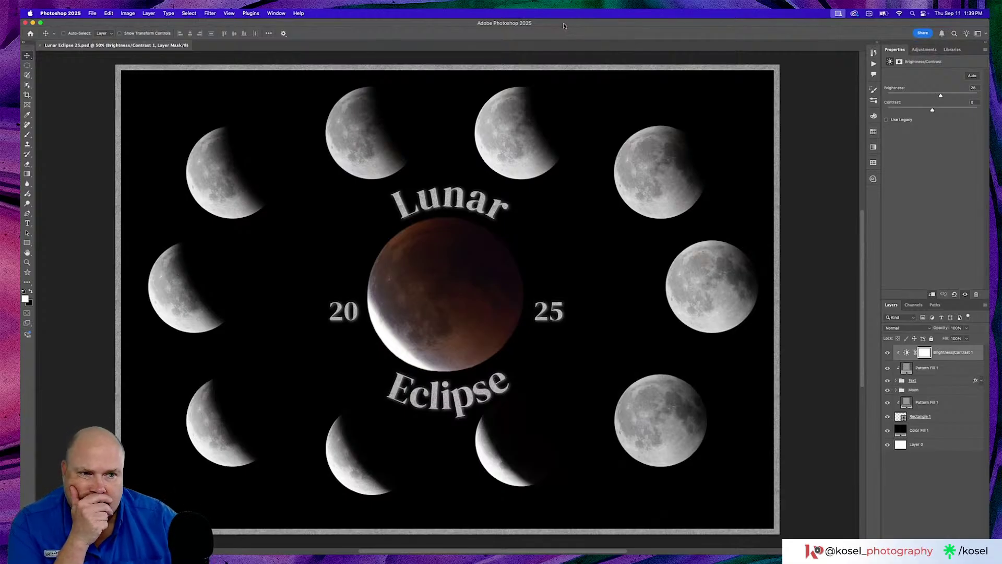
left_click(93, 13)
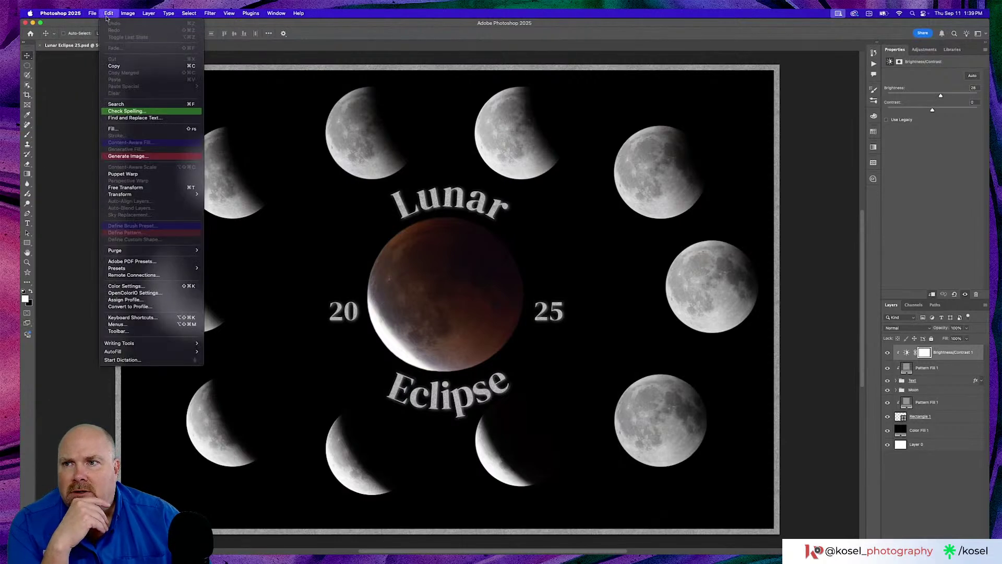
left_click(95, 24)
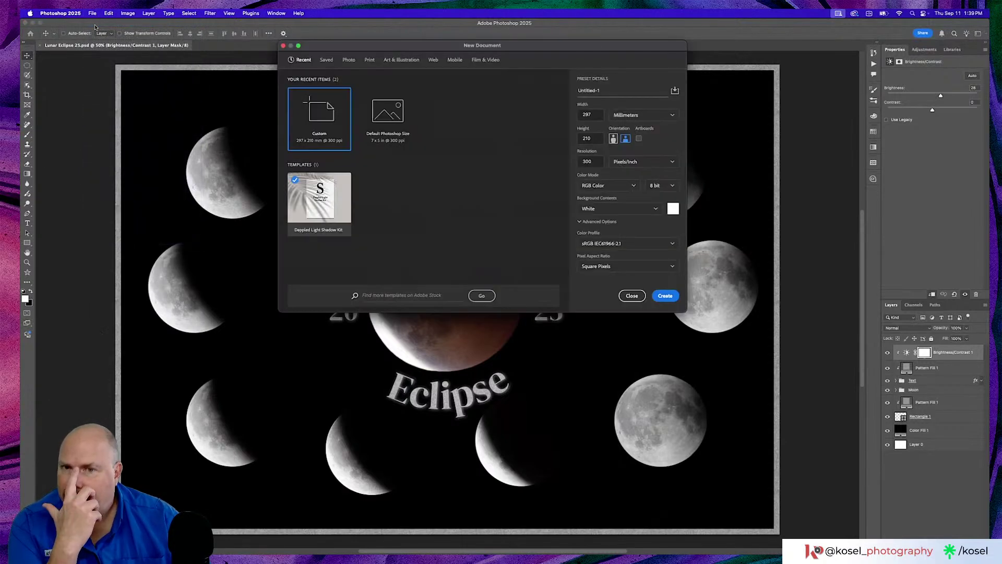
left_click(659, 114)
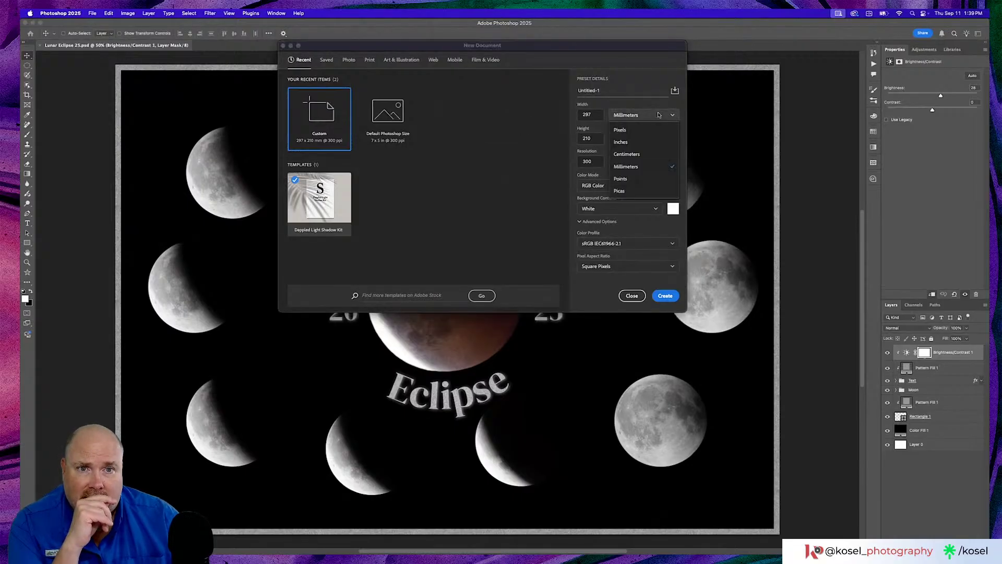
left_click(641, 131)
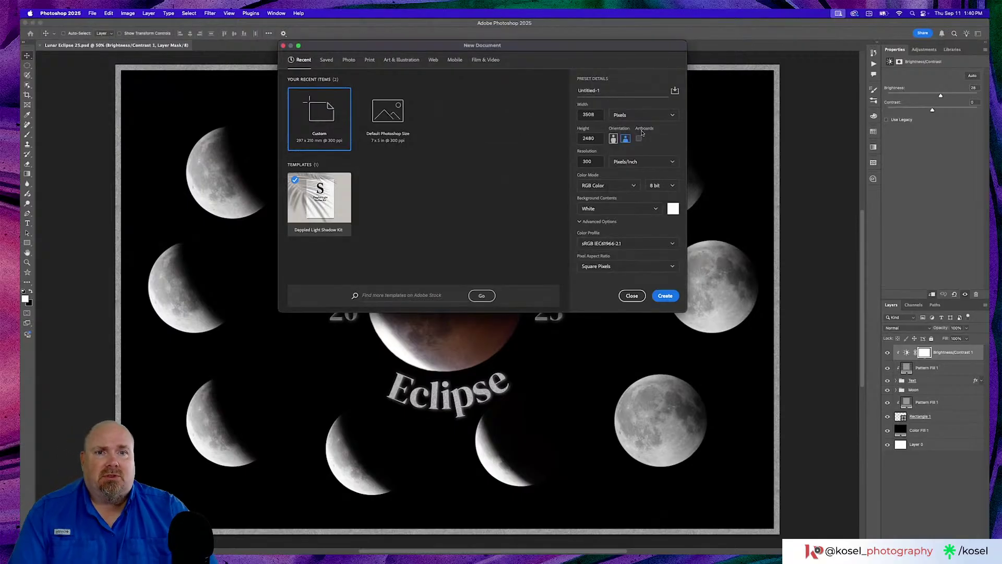
left_click(320, 119)
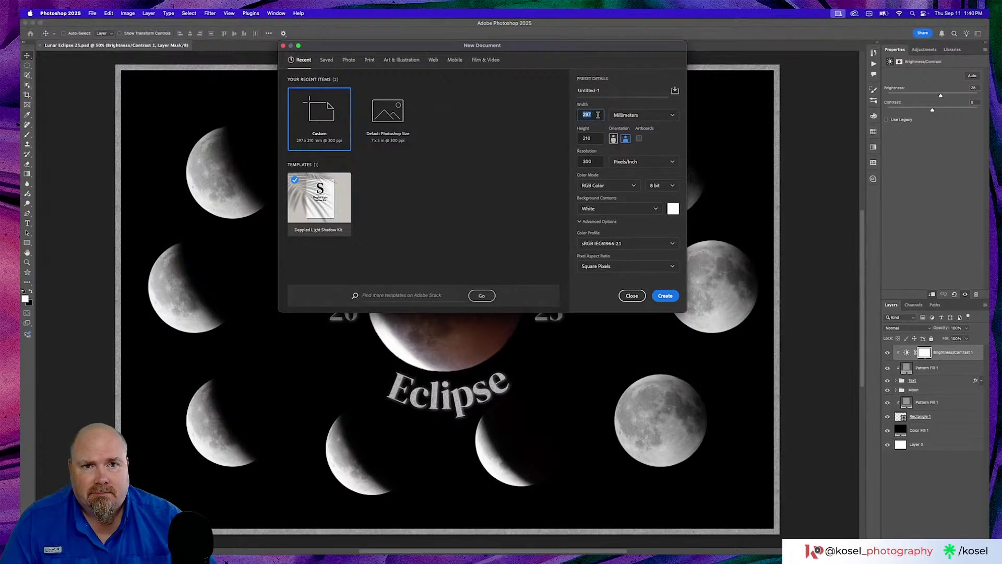
left_click(671, 115)
left_click(658, 131)
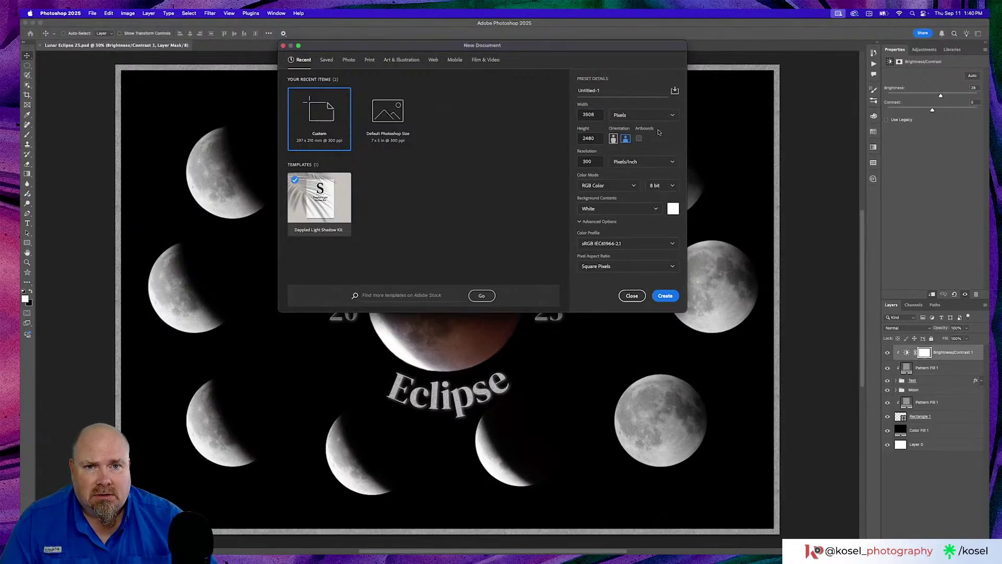
double_click(589, 115)
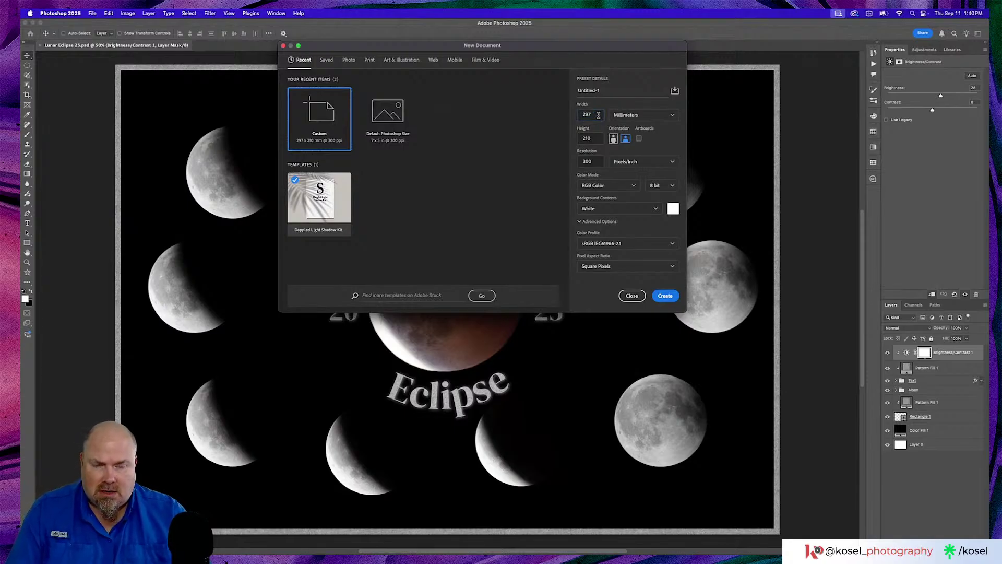
double_click(598, 115)
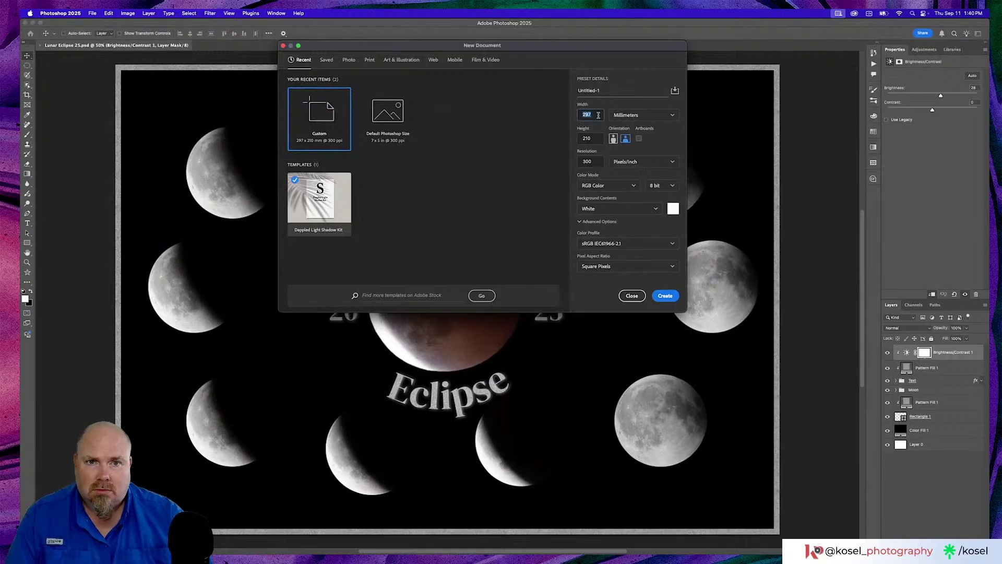
Set the new document's units to Pixels, width to 1080*2 and height to 2160, and create it.
left_click(637, 115)
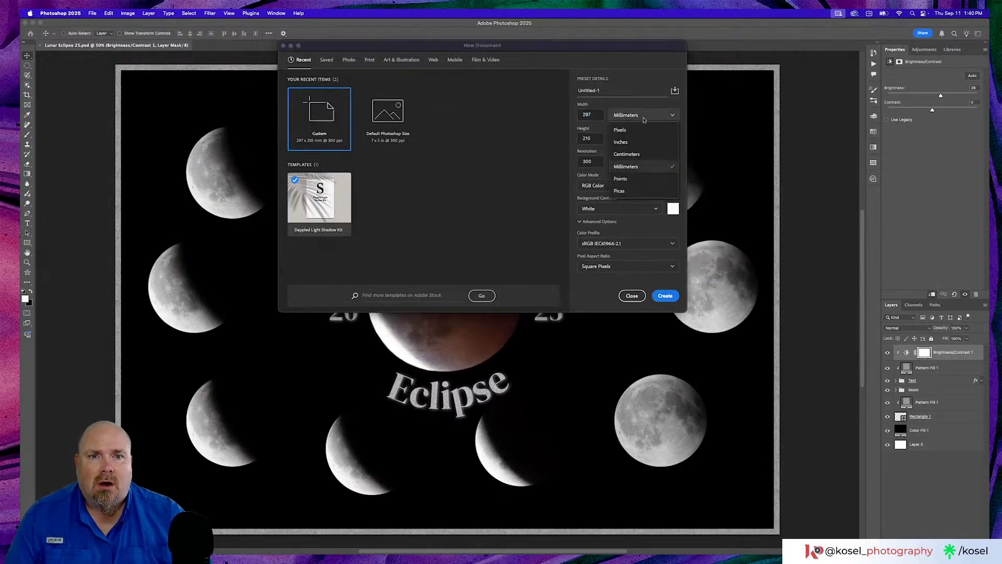
left_click(638, 133)
double_click(589, 113)
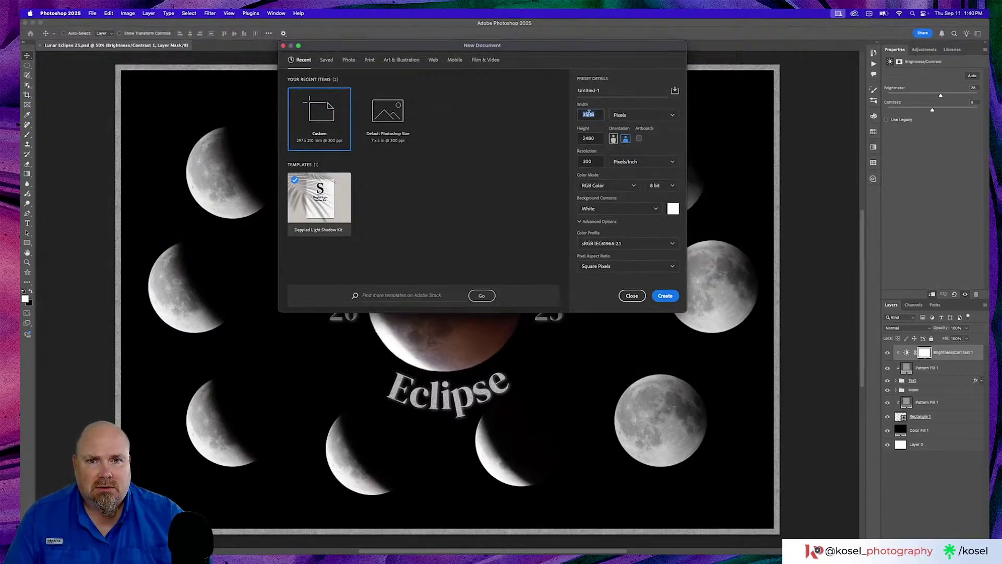
type("1080*")
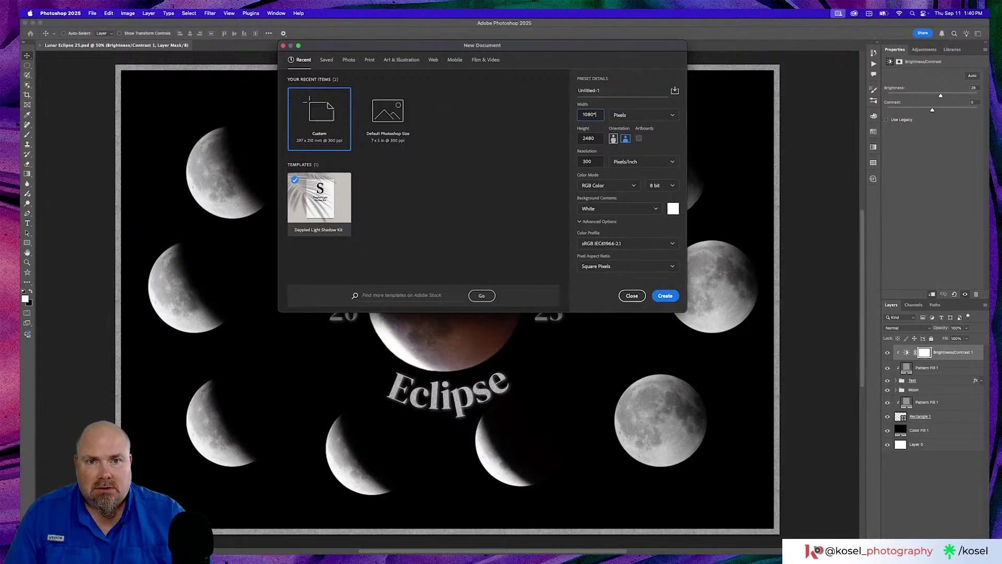
type("2")
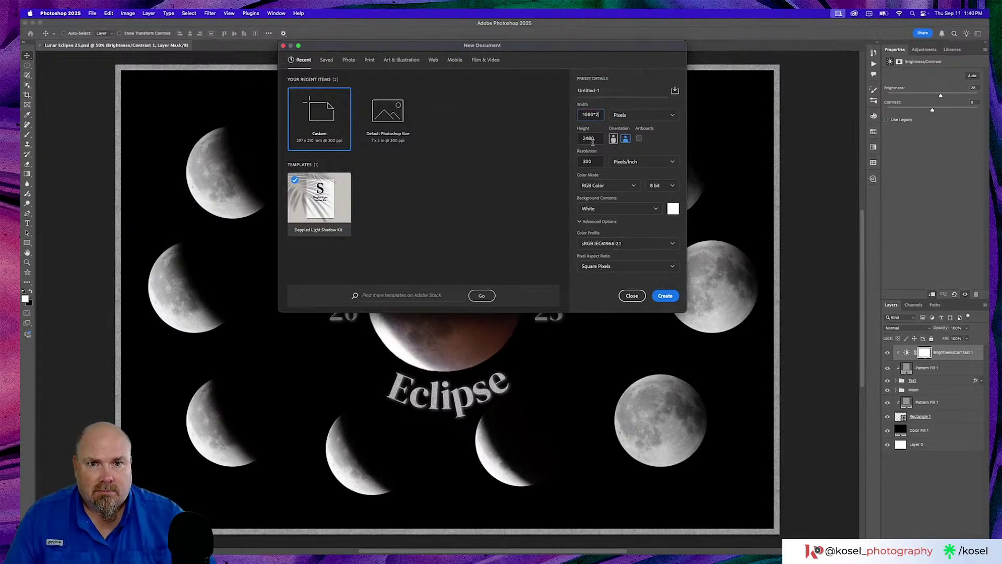
left_click(595, 139)
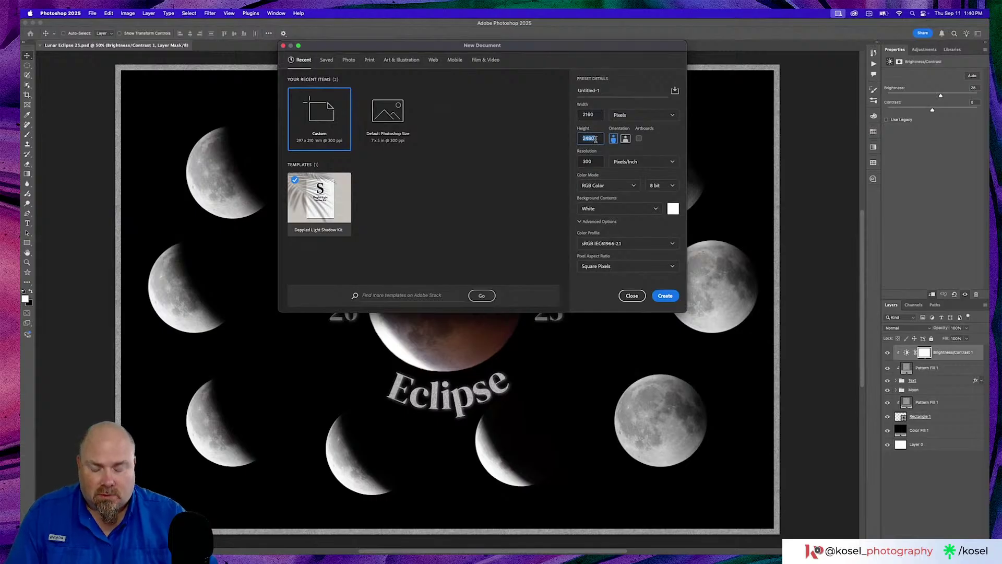
type("216")
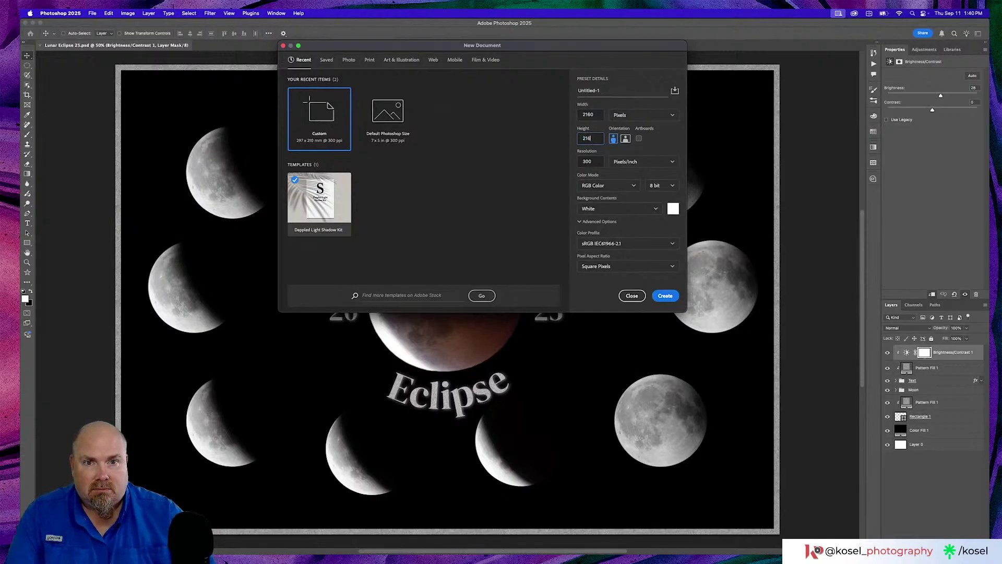
type("0")
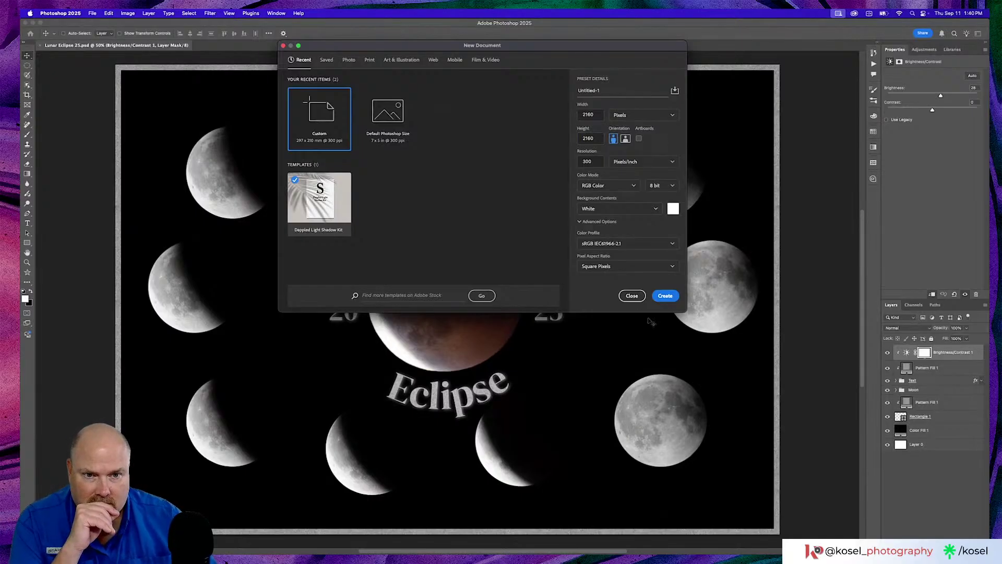
left_click(665, 296)
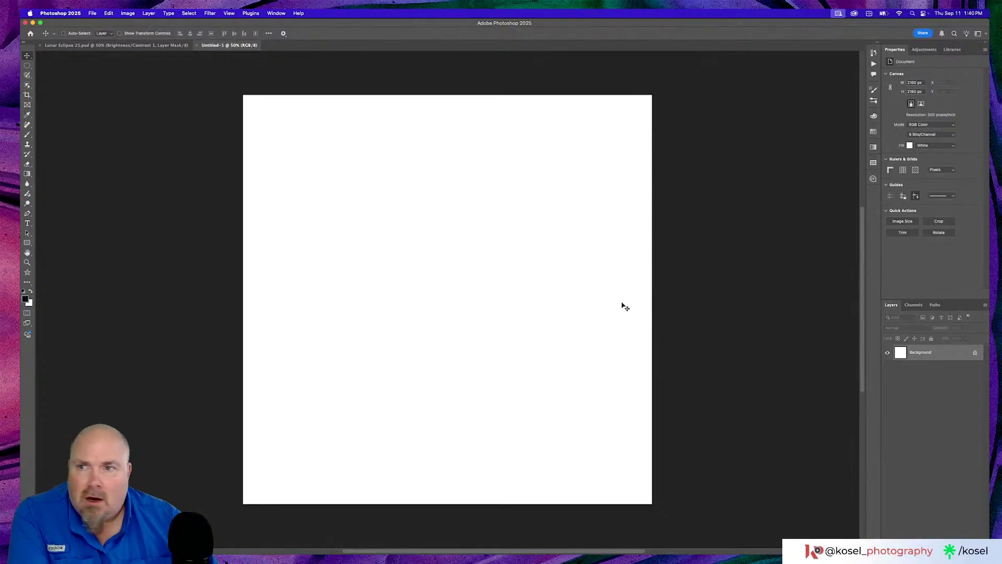
Arrange the blank document and Lunar Eclipse 25.psd side by side as 2-up Vertical.
left_click(265, 17)
mouse_move(293, 23)
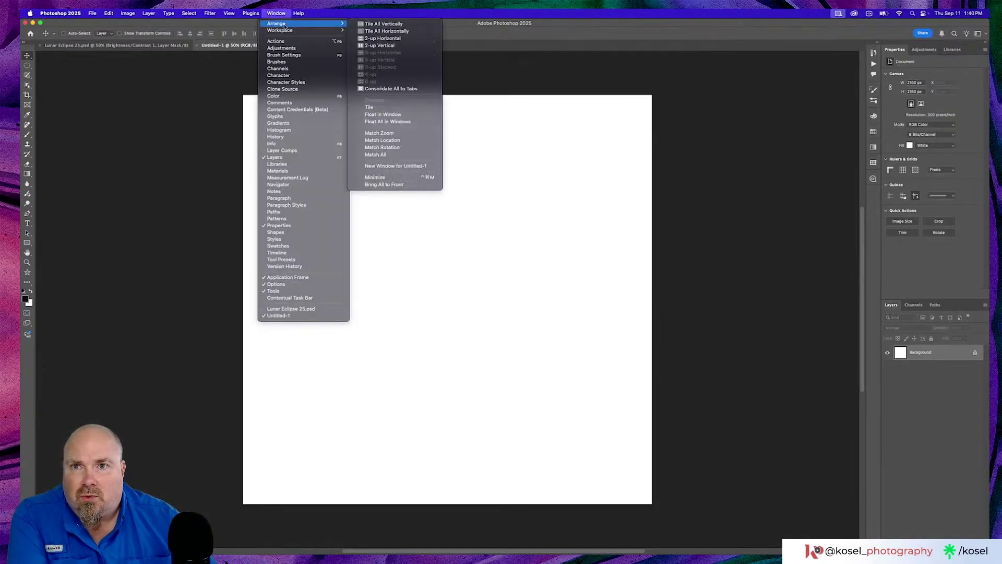
left_click(376, 46)
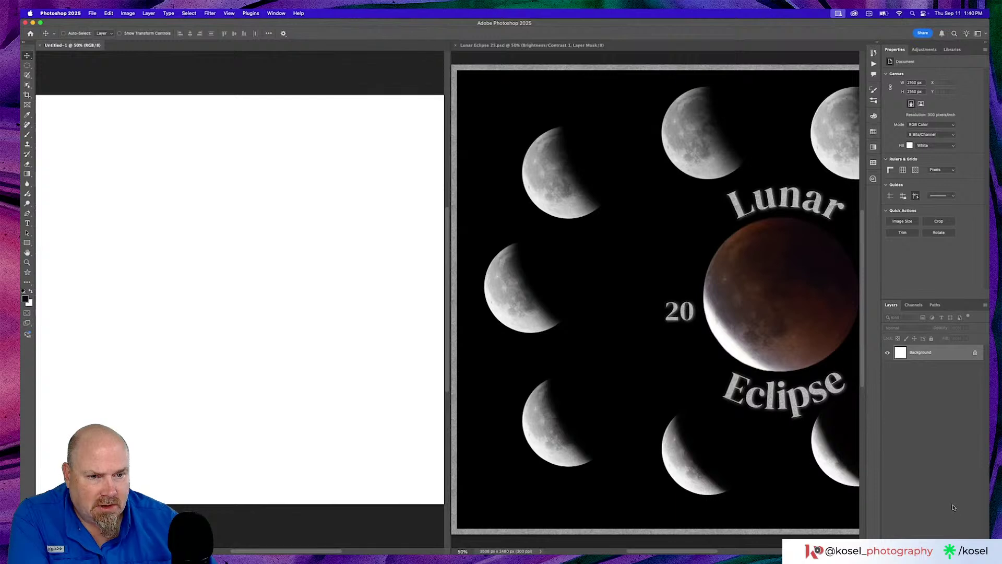
Remove the stray empty layer and add a Solid Color fill layer in #070910 above the white background.
left_click(964, 546)
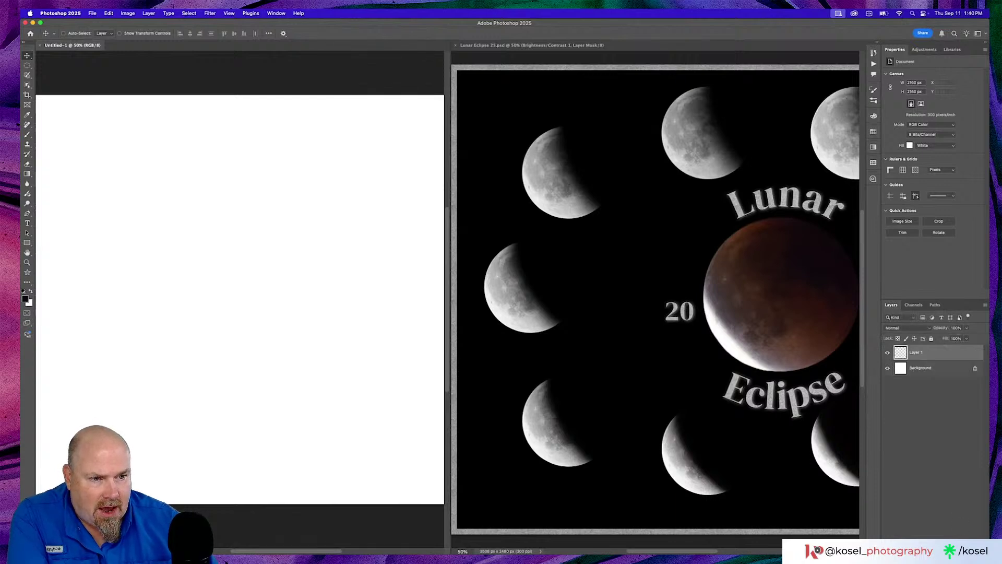
left_click_drag(948, 352, 978, 546)
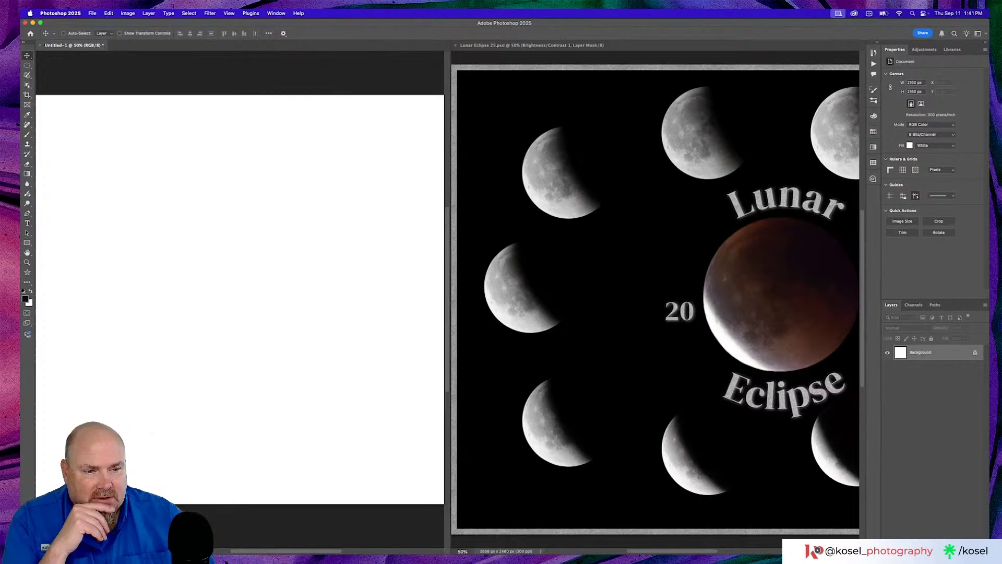
left_click(951, 545)
left_click(948, 403)
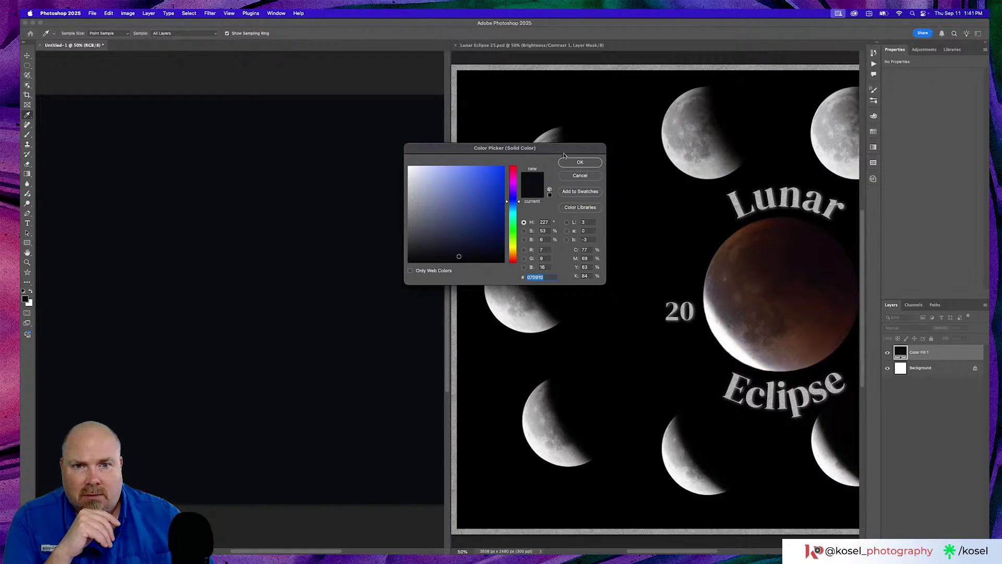
left_click(579, 163)
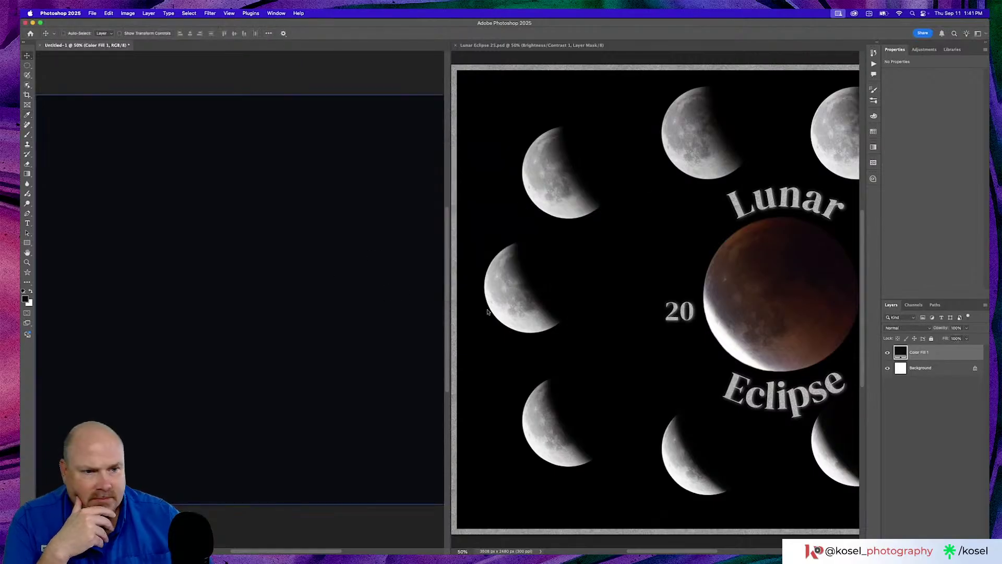
Check the color of the new document's solid fill layer without changing it.
double_click(907, 351)
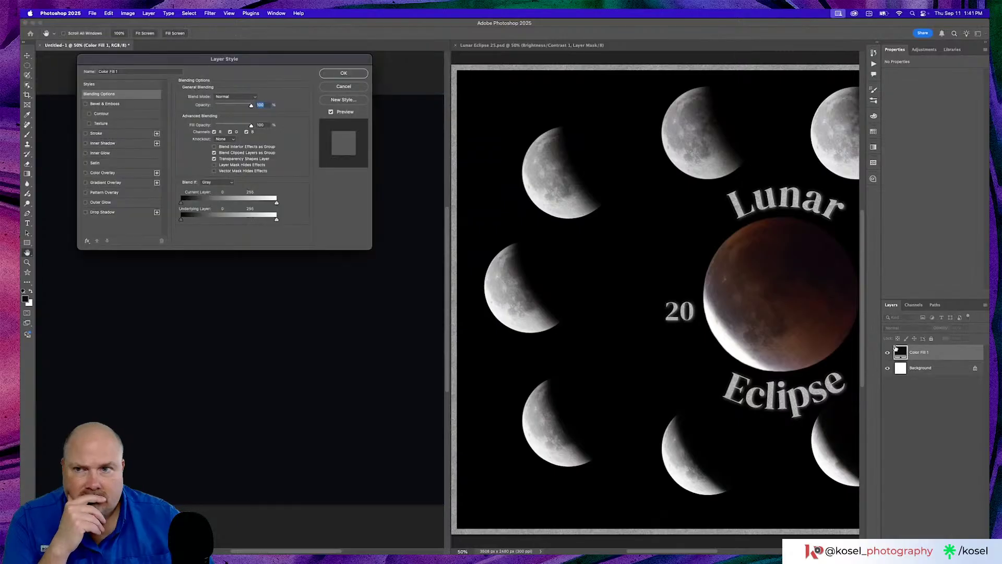
left_click(337, 89)
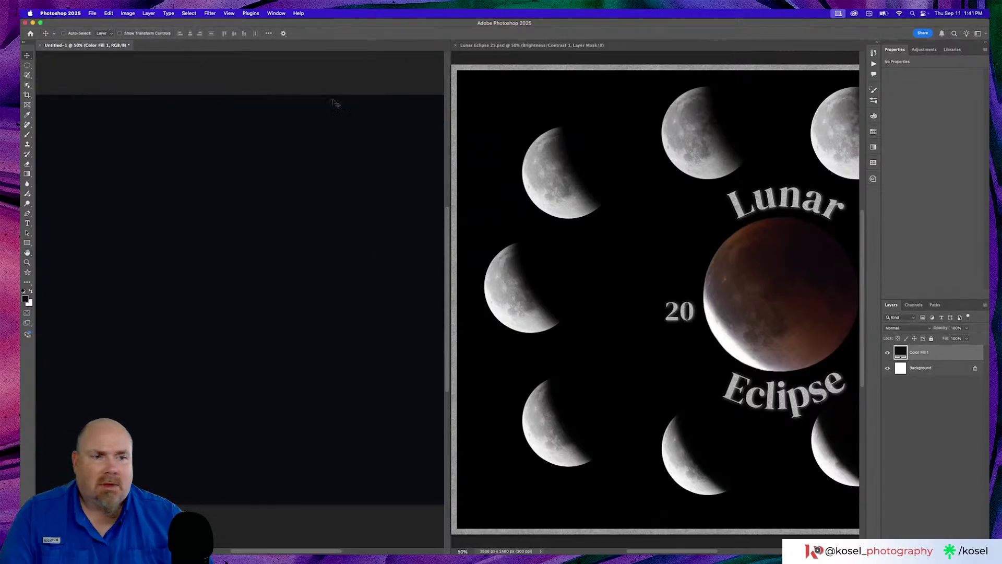
double_click(901, 351)
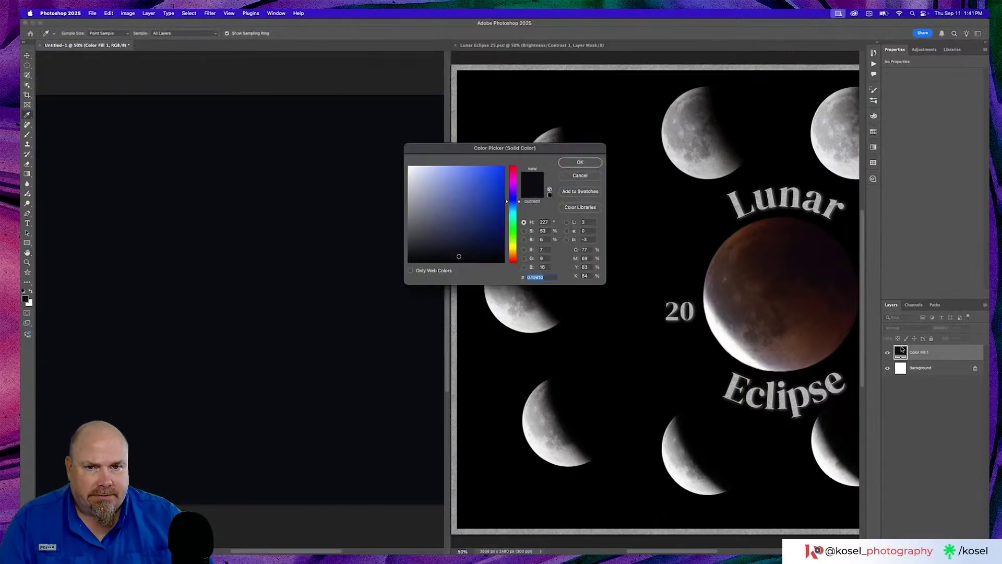
left_click_drag(489, 152, 221, 139)
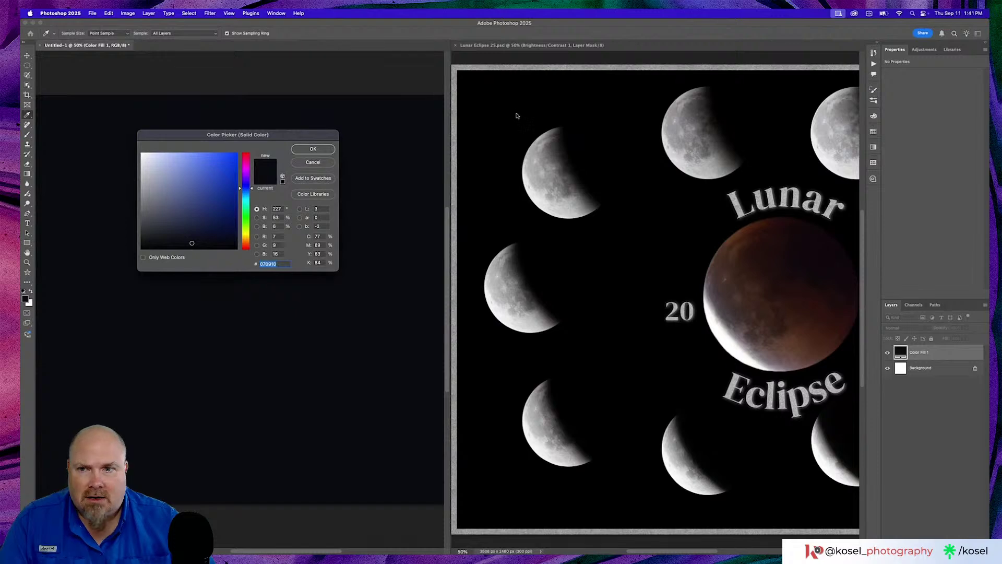
left_click(313, 162)
Try setting the foreground color to ffffff in Lunar Eclipse 25.psd, cancel it, and return to the new document with the Move tool.
left_click(580, 46)
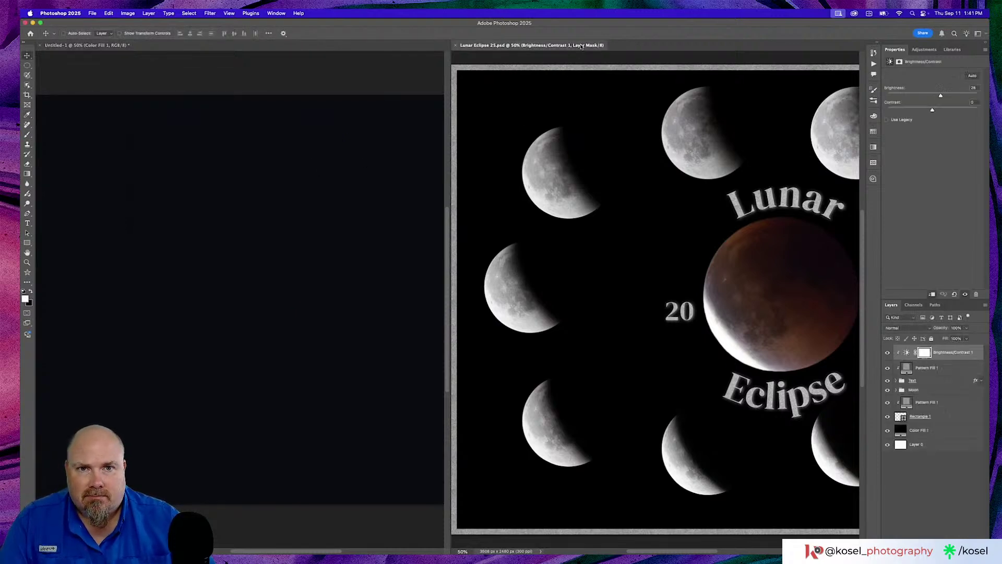
key("i")
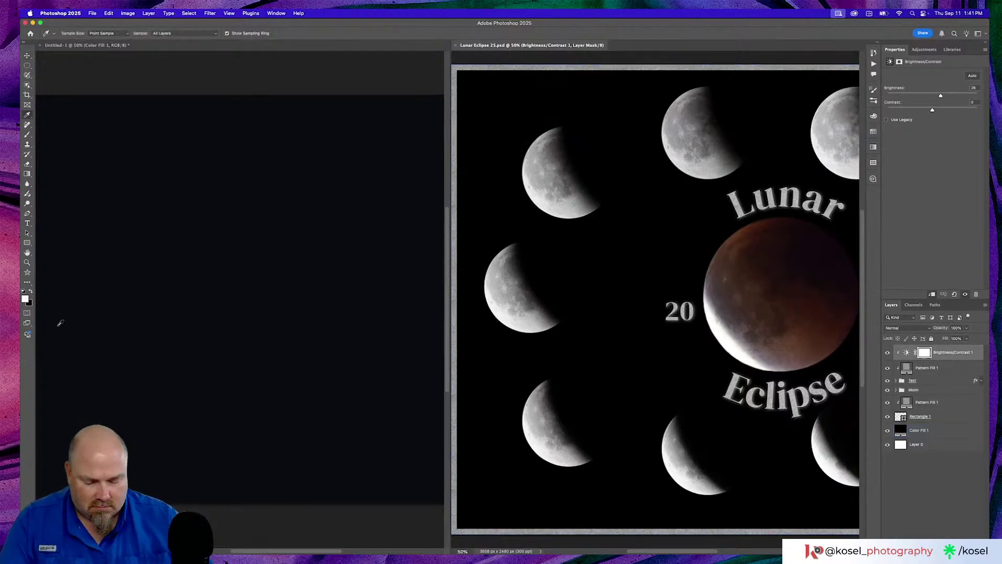
key("x")
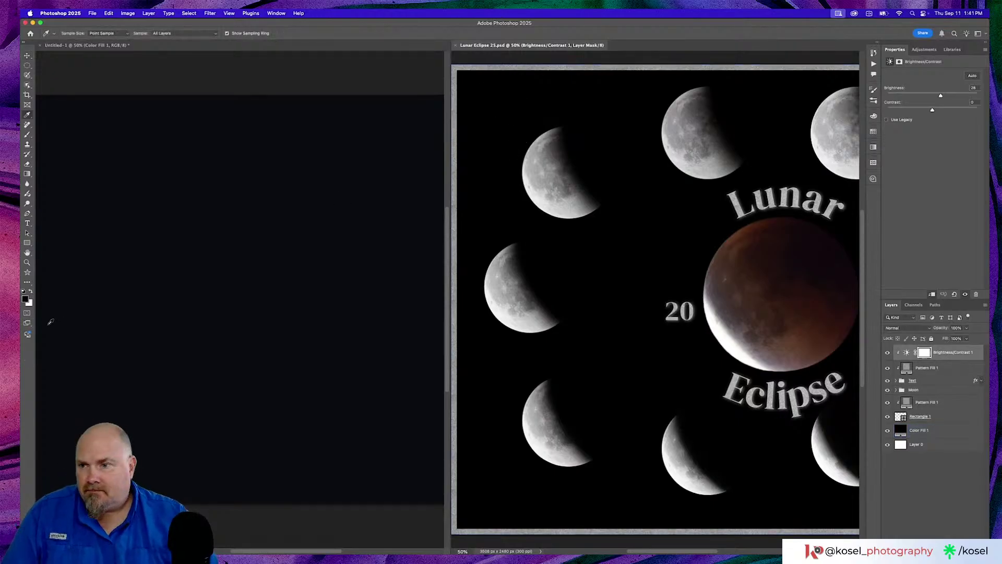
left_click(25, 298)
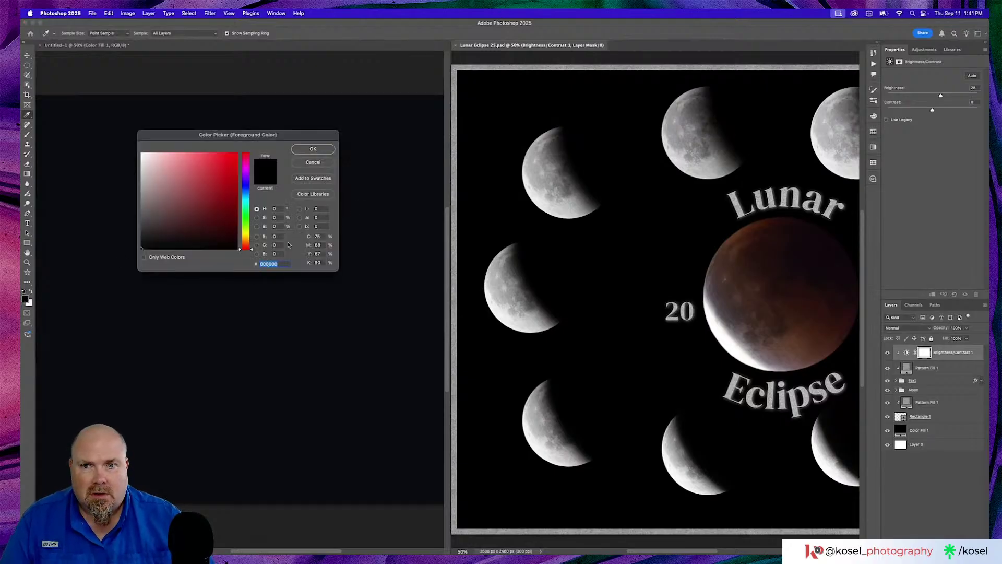
type("ffffff")
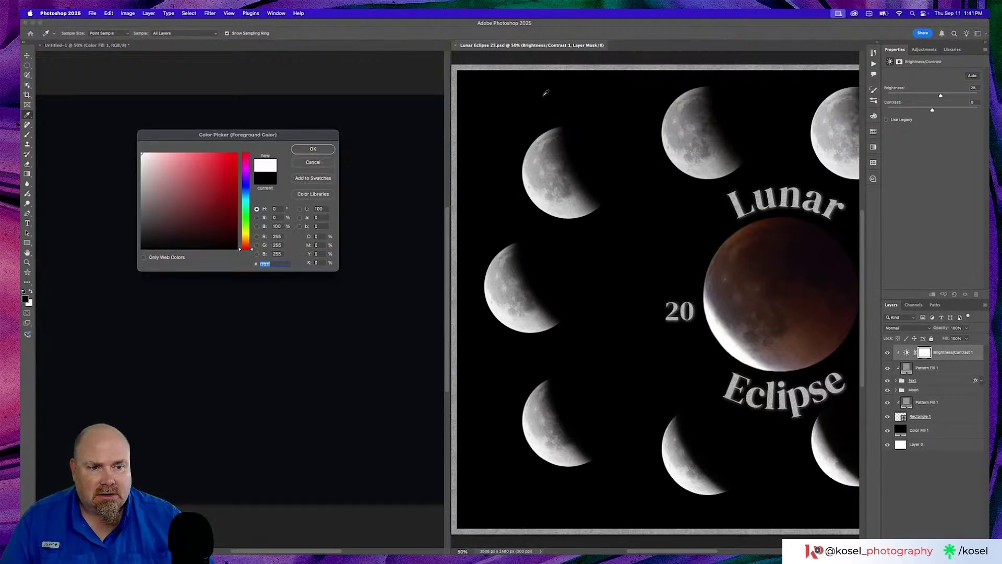
left_click(333, 161)
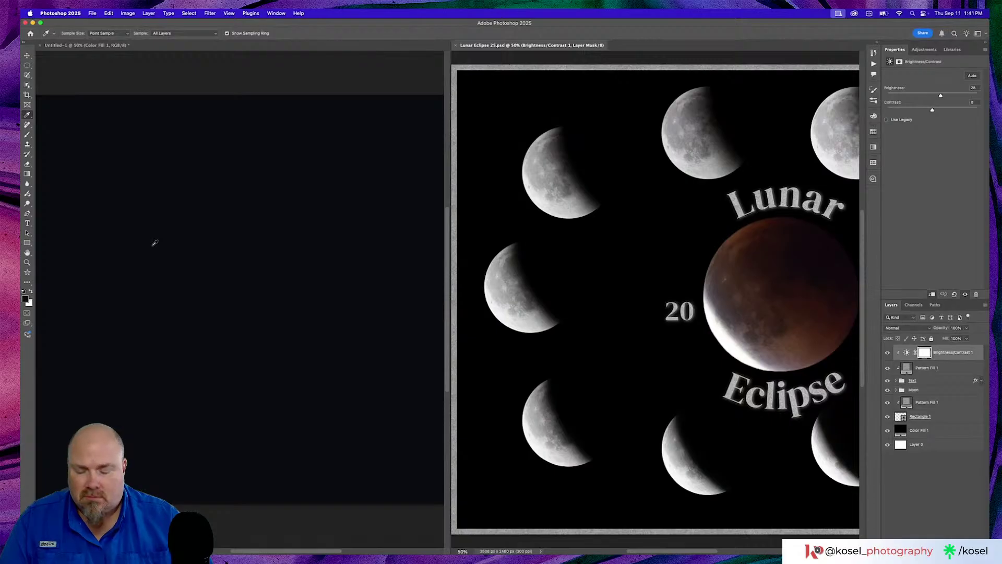
left_click(27, 55)
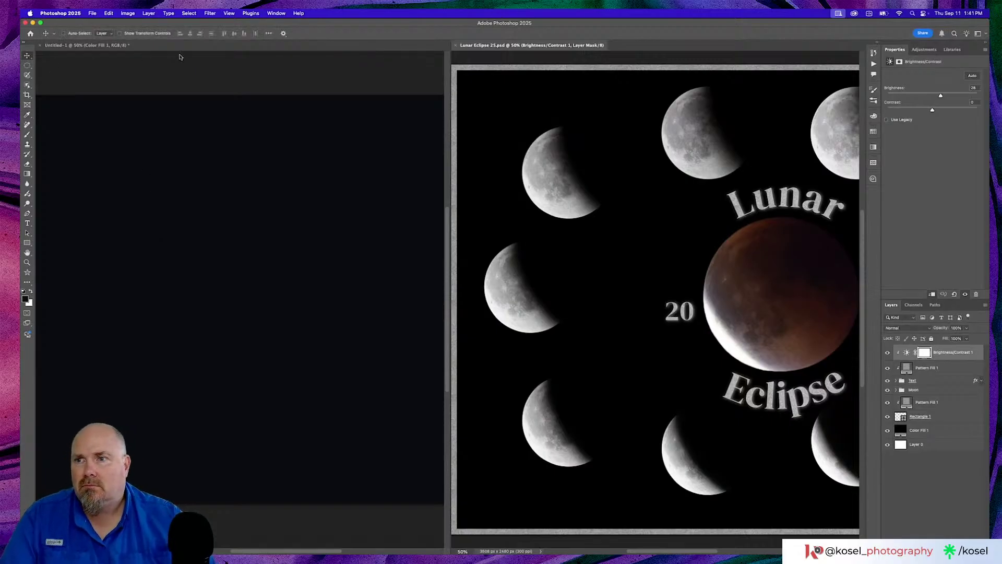
left_click(107, 52)
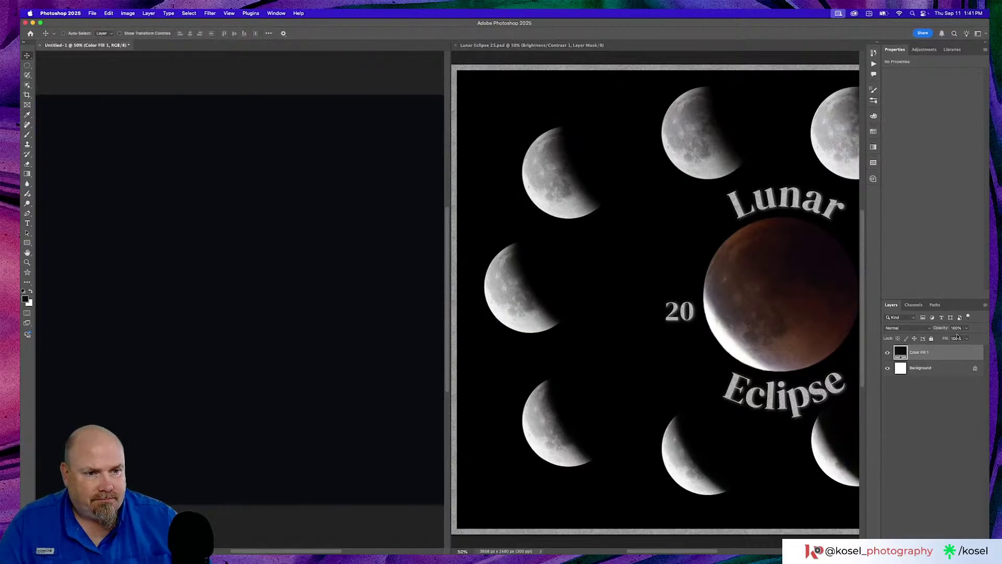
Change the new document's solid color fill layer to pure black, 000000.
double_click(900, 353)
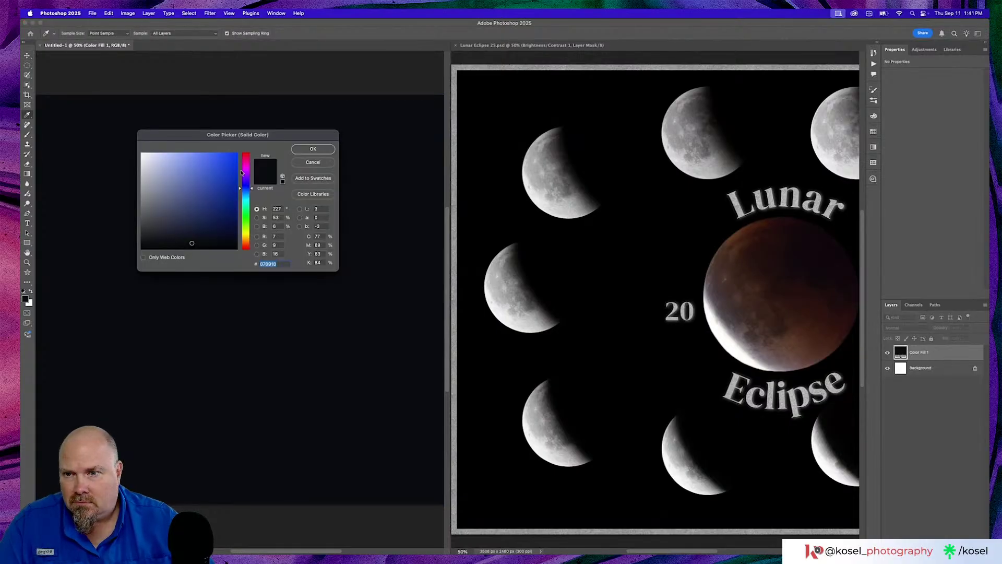
left_click_drag(151, 234, 133, 259)
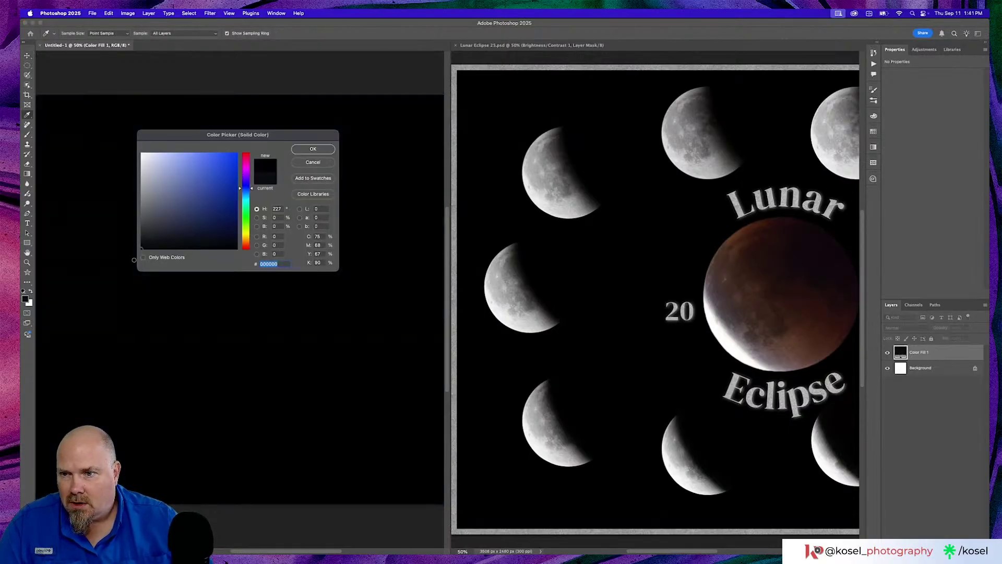
left_click(296, 150)
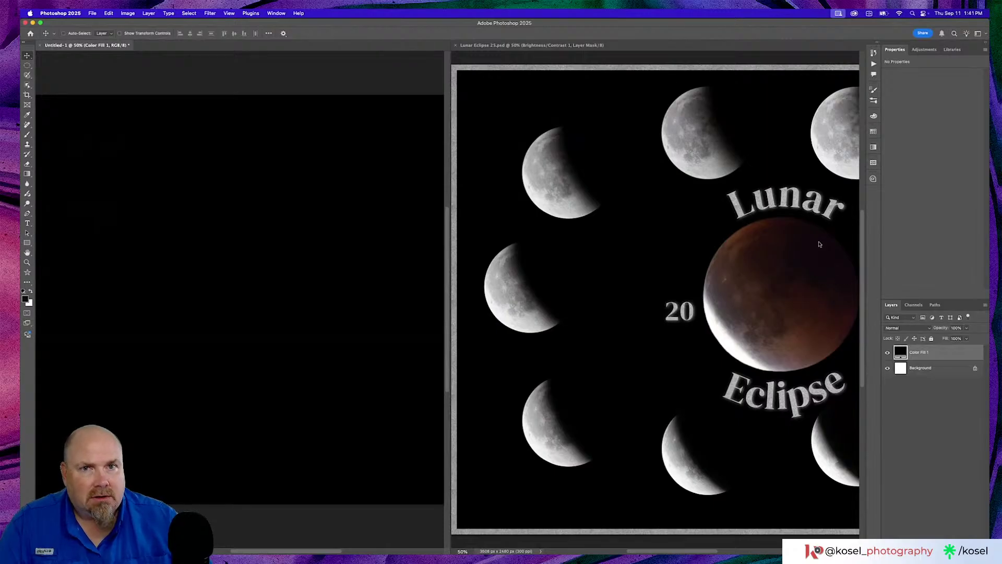
Copy the Text group from Lunar Eclipse 25.psd into the new square document.
left_click(538, 47)
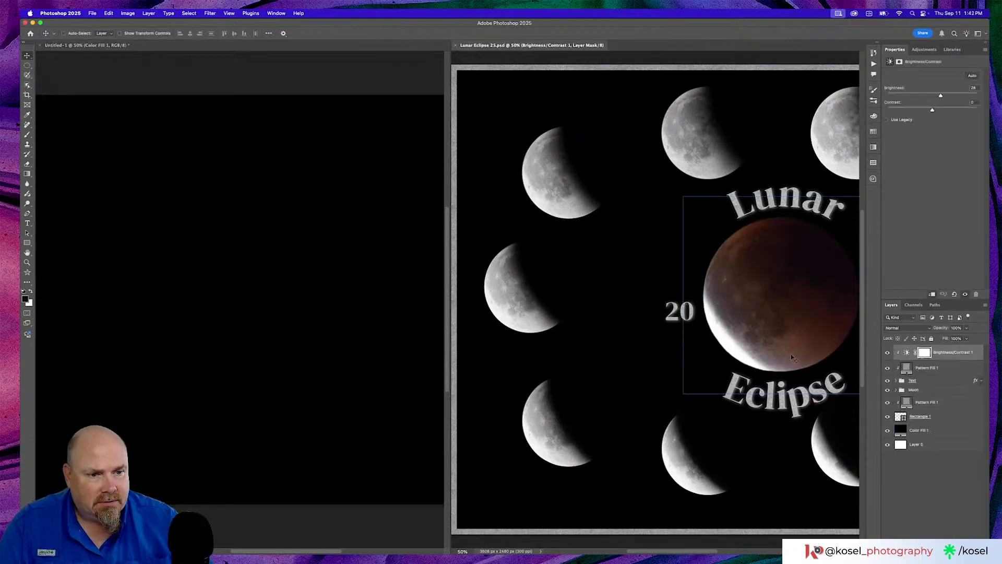
left_click(916, 368)
left_click(918, 381)
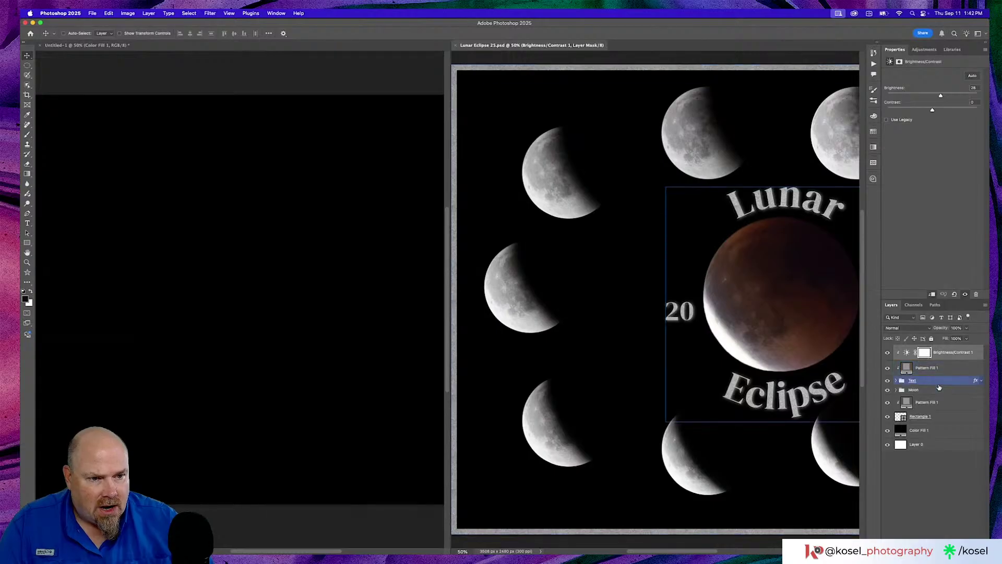
left_click(936, 389)
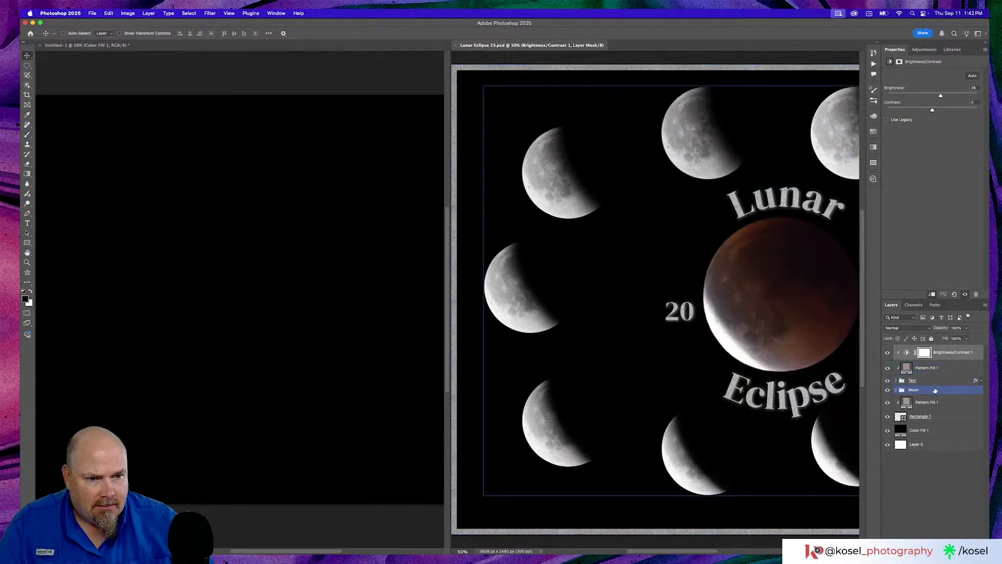
left_click(934, 390)
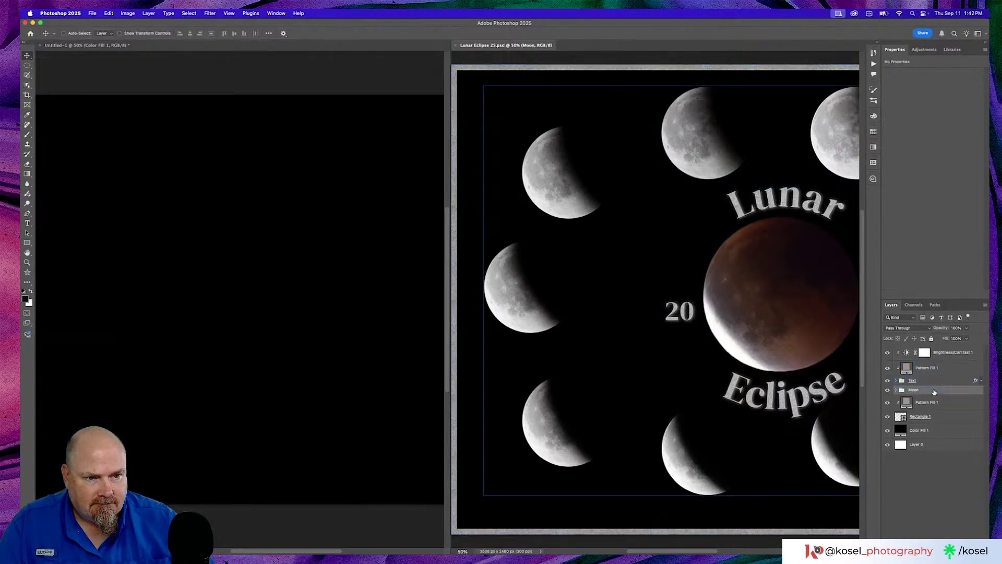
left_click(927, 381)
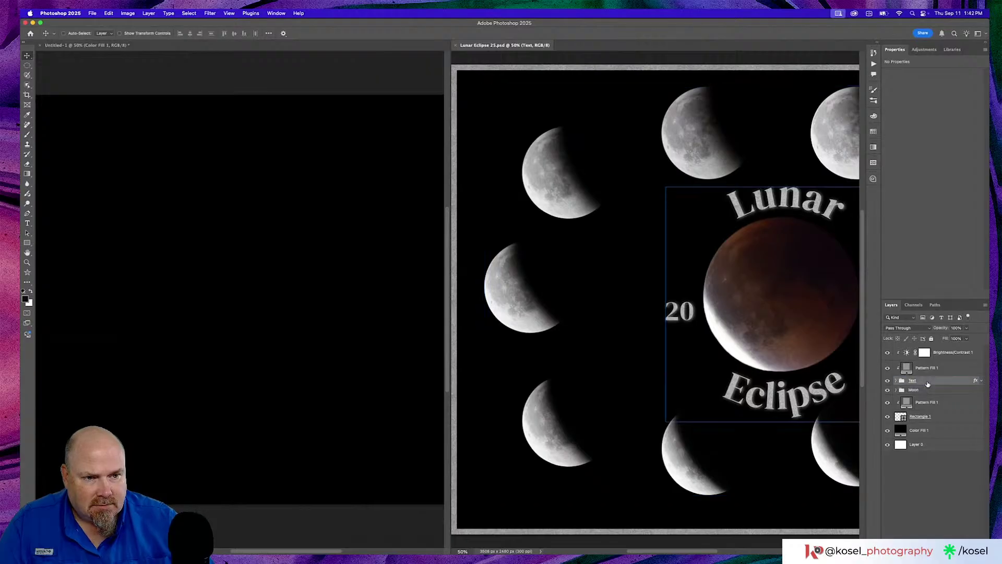
left_click_drag(928, 384, 213, 261)
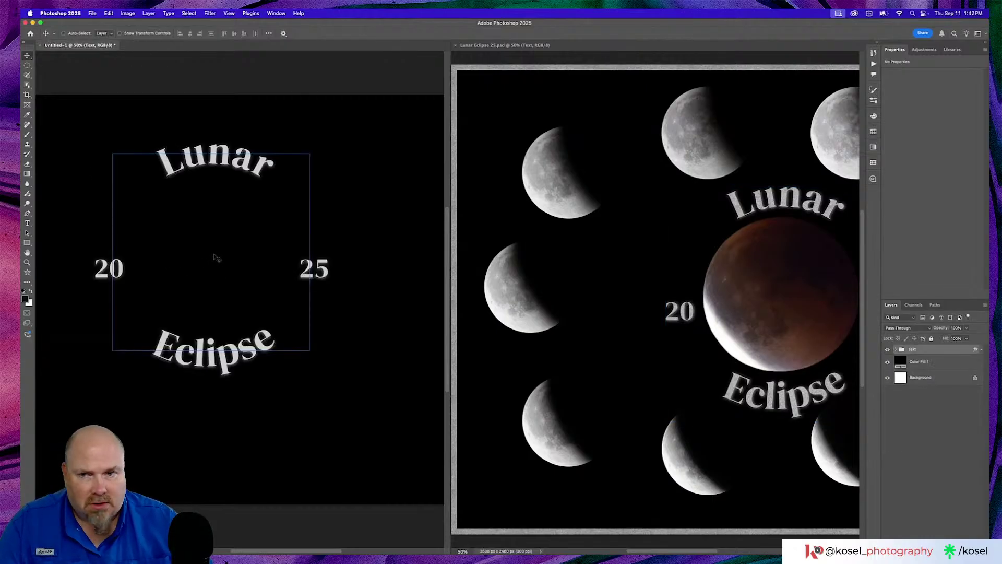
Copy the Moon group from Lunar Eclipse 25.psd into the new document, above the Text group.
scroll(221, 250, "left", 5)
scroll(221, 250, "right", 5)
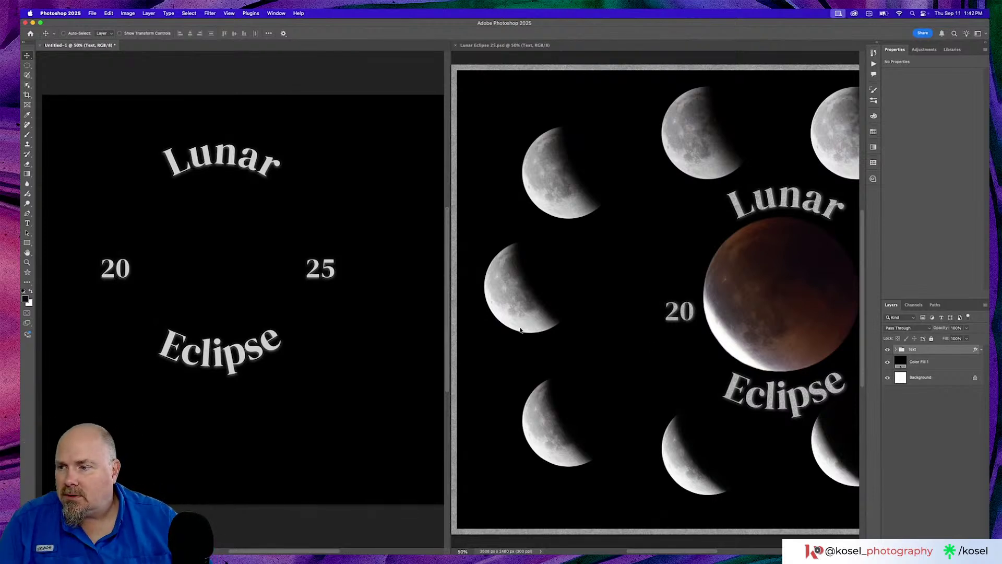
scroll(520, 330, "left", 3)
scroll(520, 330, "right", 3)
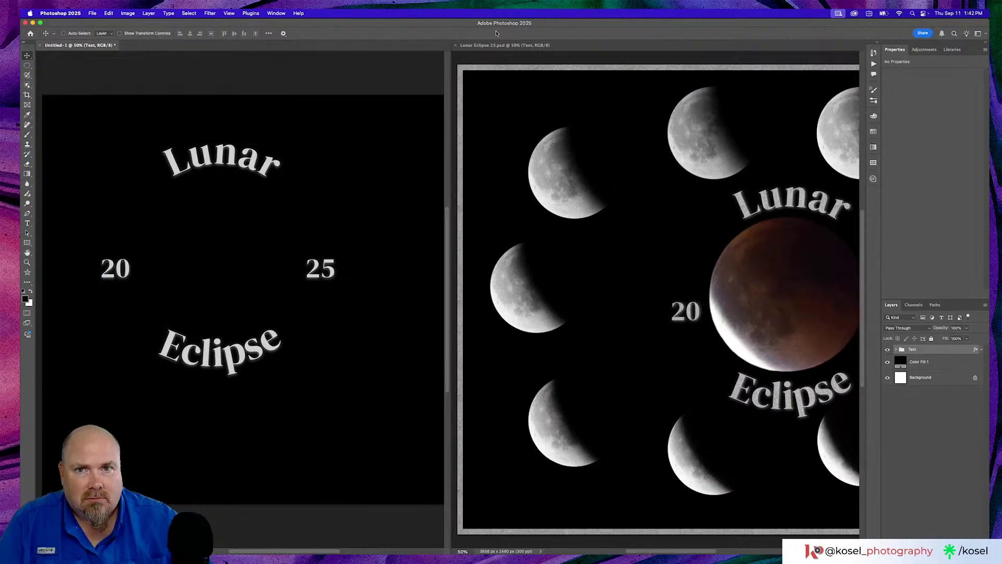
left_click(516, 49)
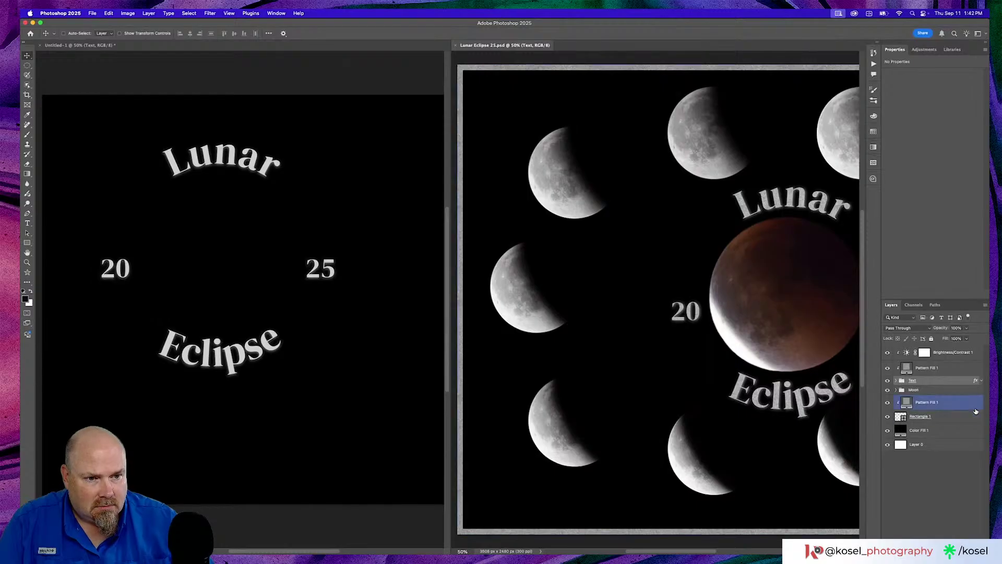
left_click(951, 389)
left_click_drag(952, 390, 199, 210)
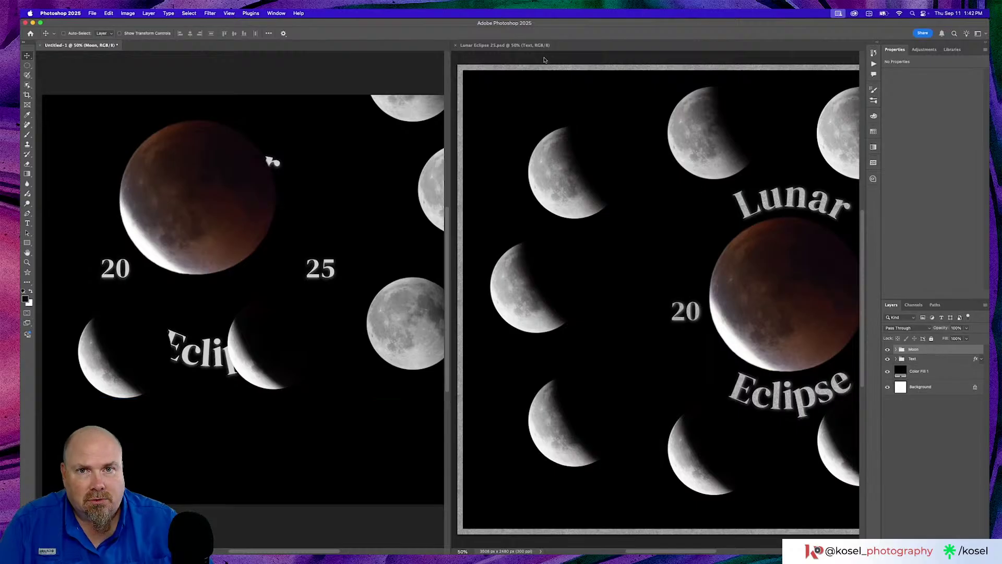
Consolidate all open documents to tabs and bring the new square document to the front.
left_click(533, 96)
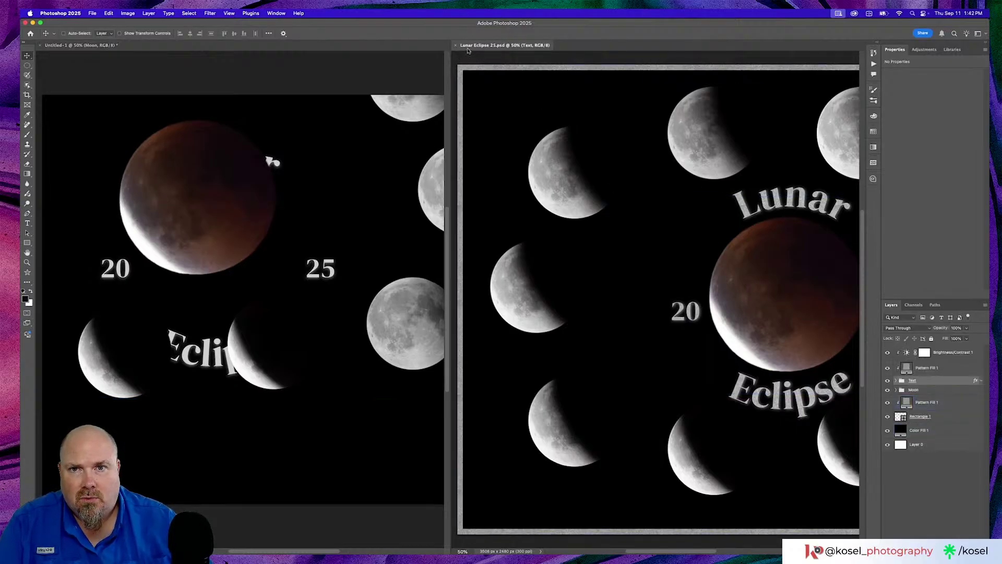
left_click(279, 14)
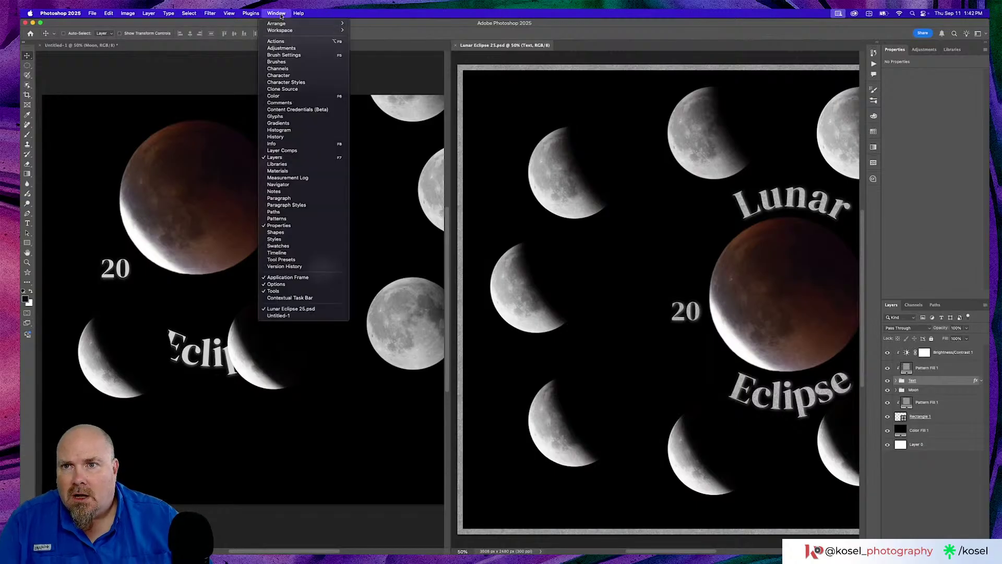
left_click(276, 13)
left_click(274, 15)
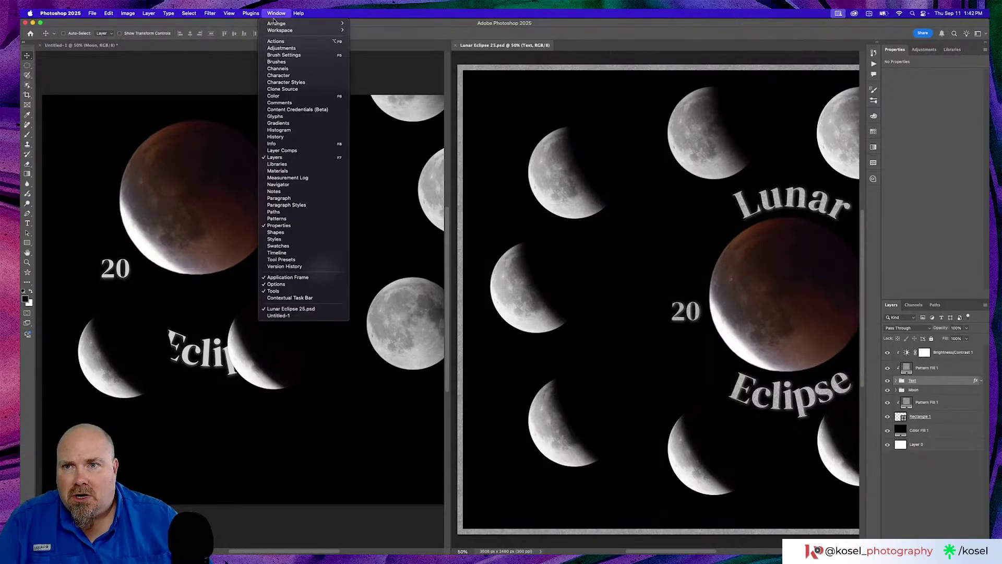
mouse_move(276, 24)
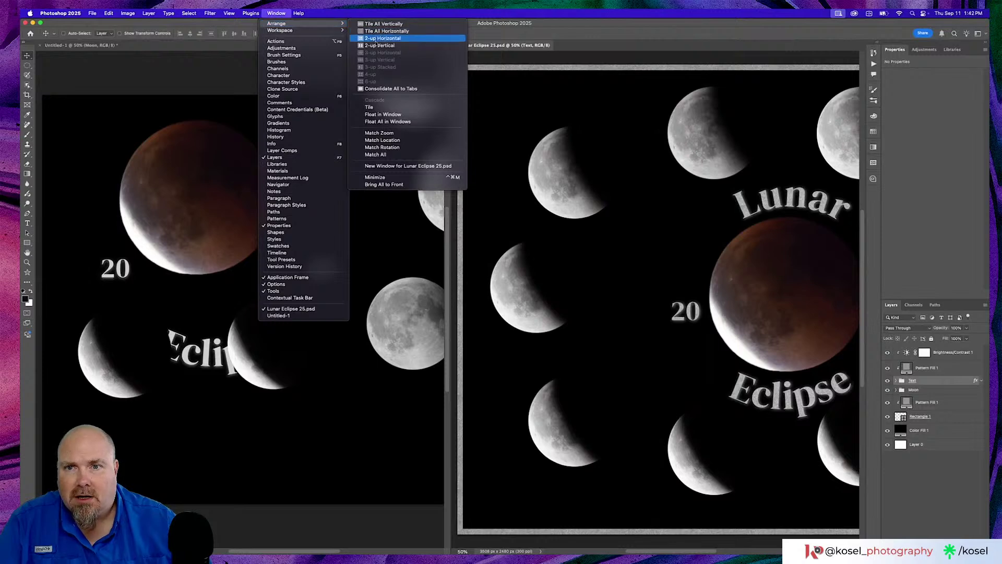
left_click(396, 89)
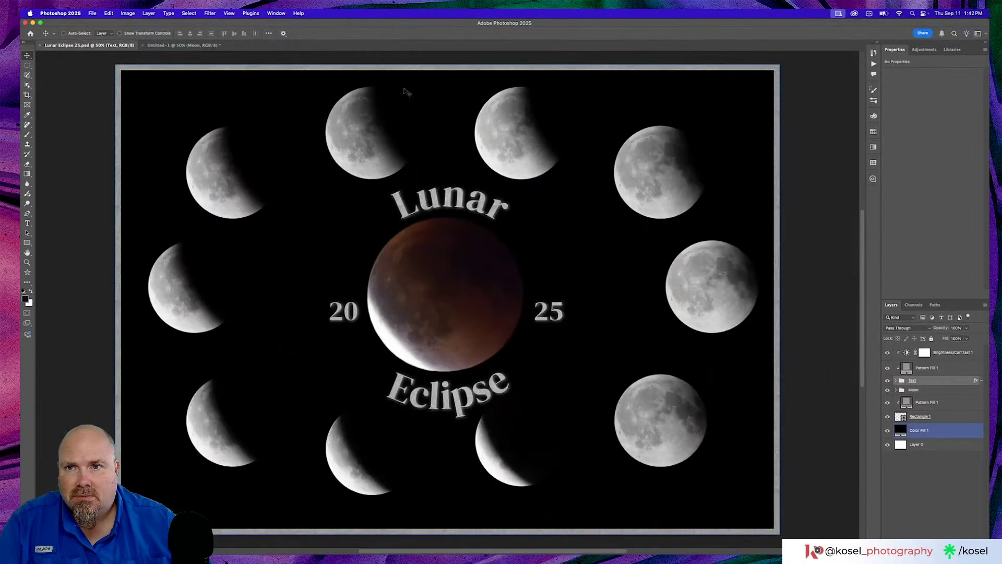
left_click_drag(406, 92, 186, 47)
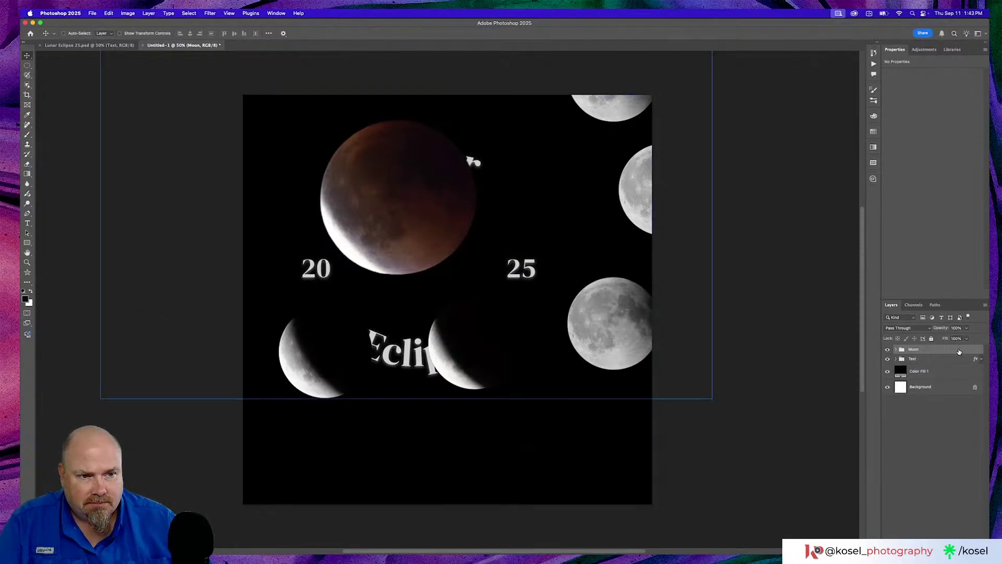
Align all layers in the Moon group, from Blood to Layer 2, on their horizontal and vertical centers, and collapse the group.
left_click(896, 349)
left_click(951, 364)
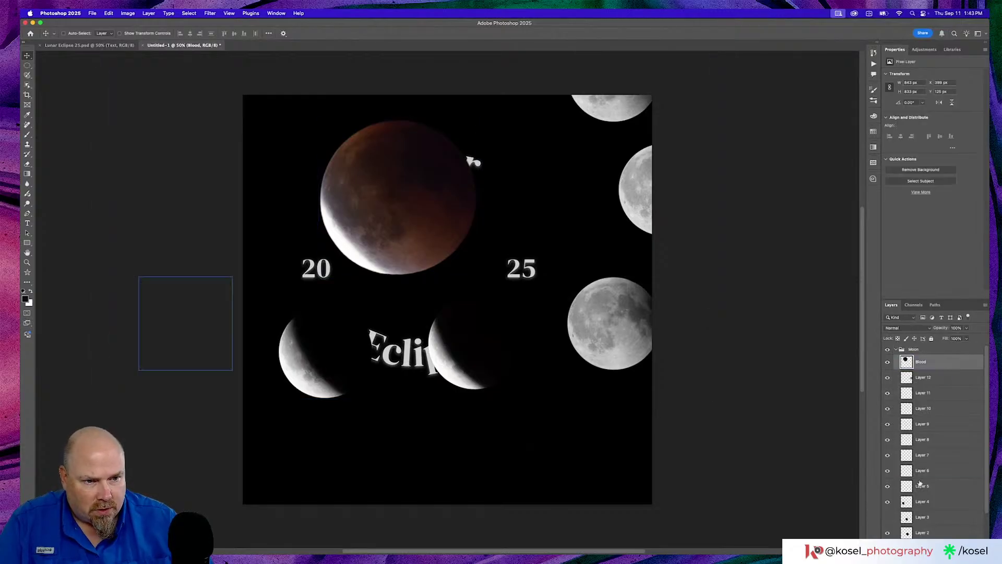
left_click(942, 470)
scroll(941, 470, "down", 1)
left_click(941, 469)
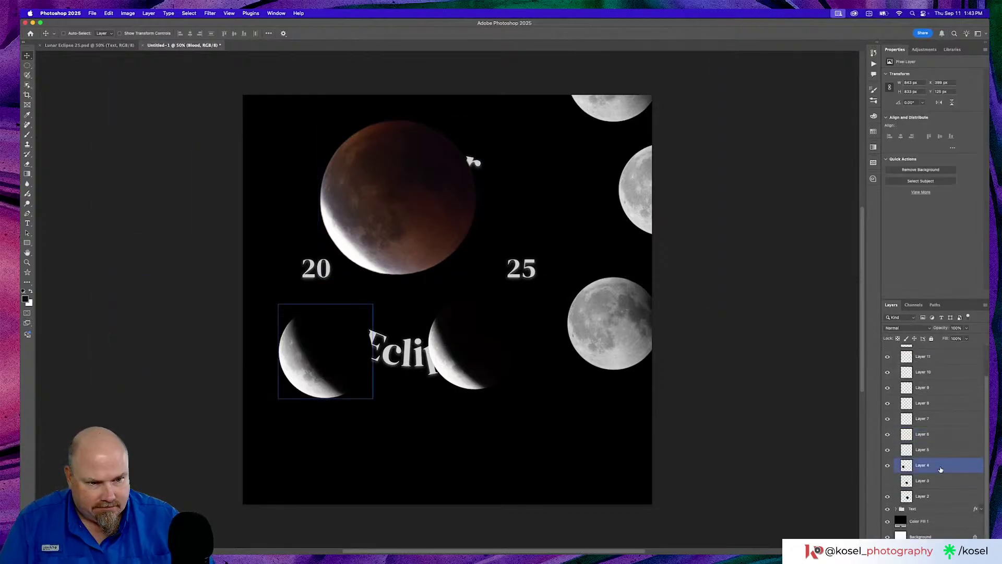
left_click(942, 498)
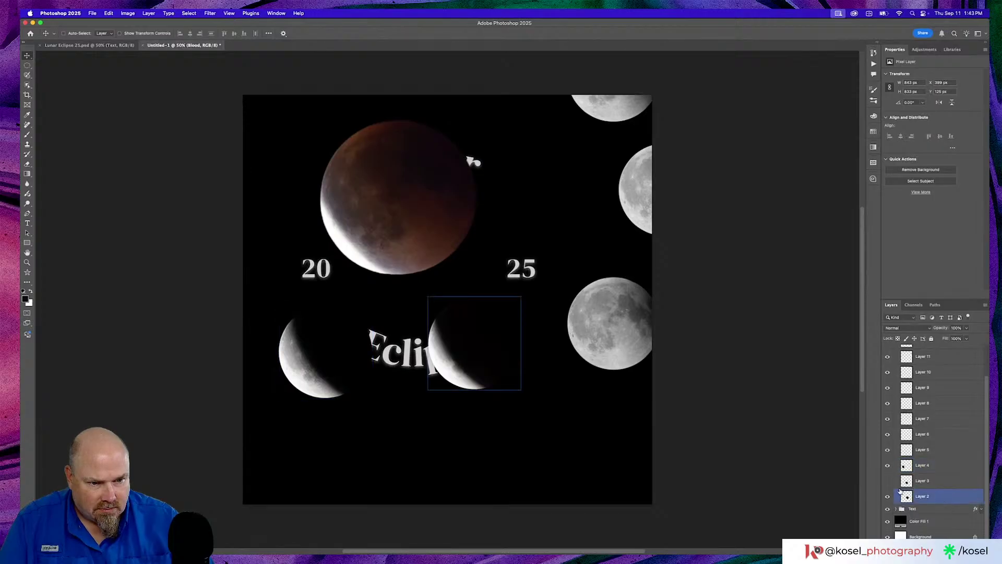
key("super+alt+a")
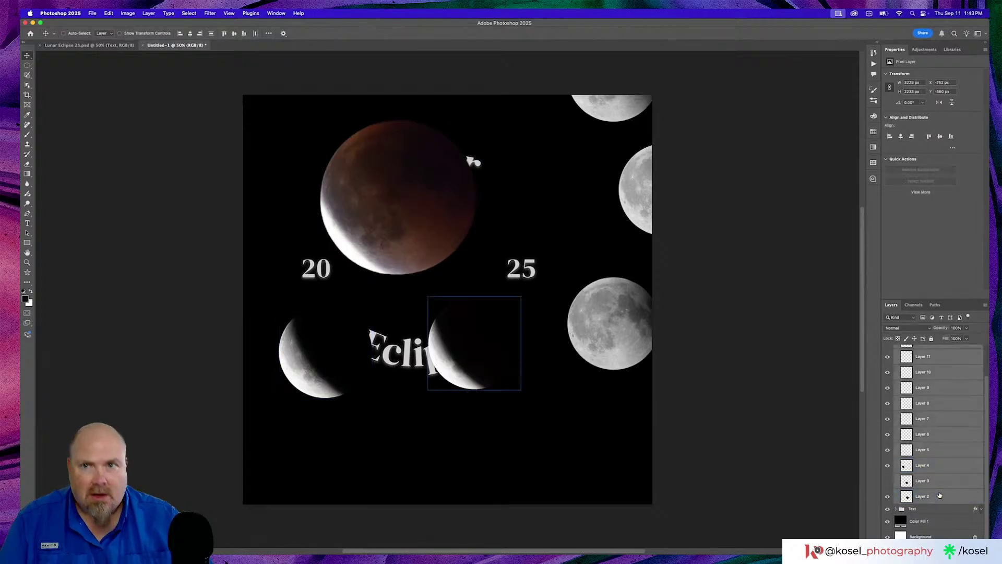
left_click(192, 34)
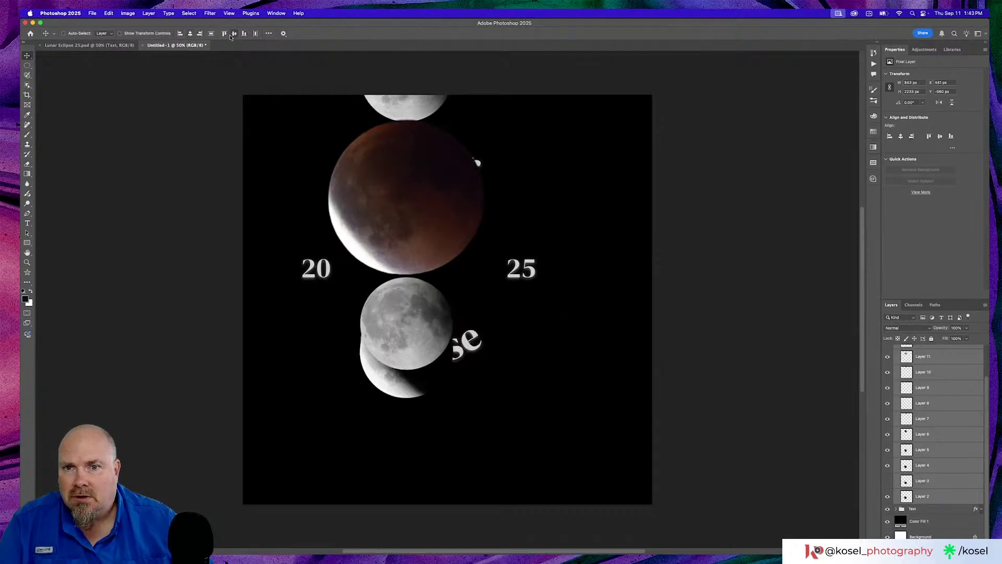
left_click(233, 34)
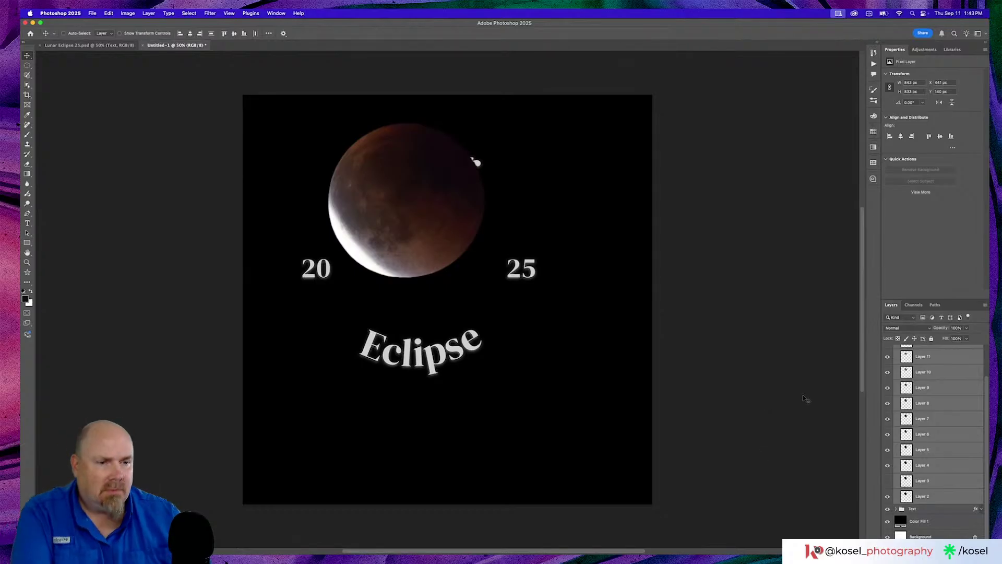
scroll(929, 417, "up", 3)
left_click(896, 348)
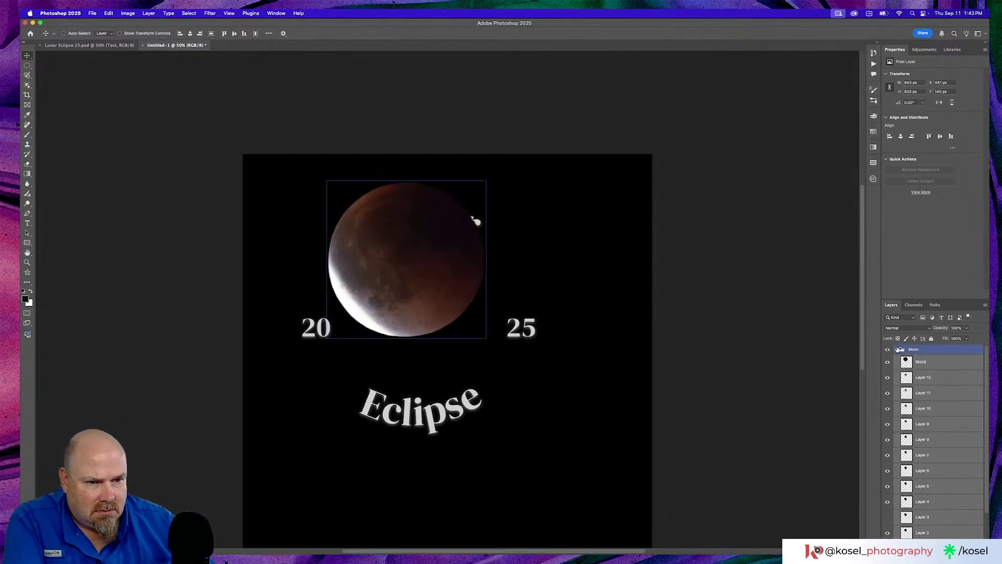
left_click(895, 350)
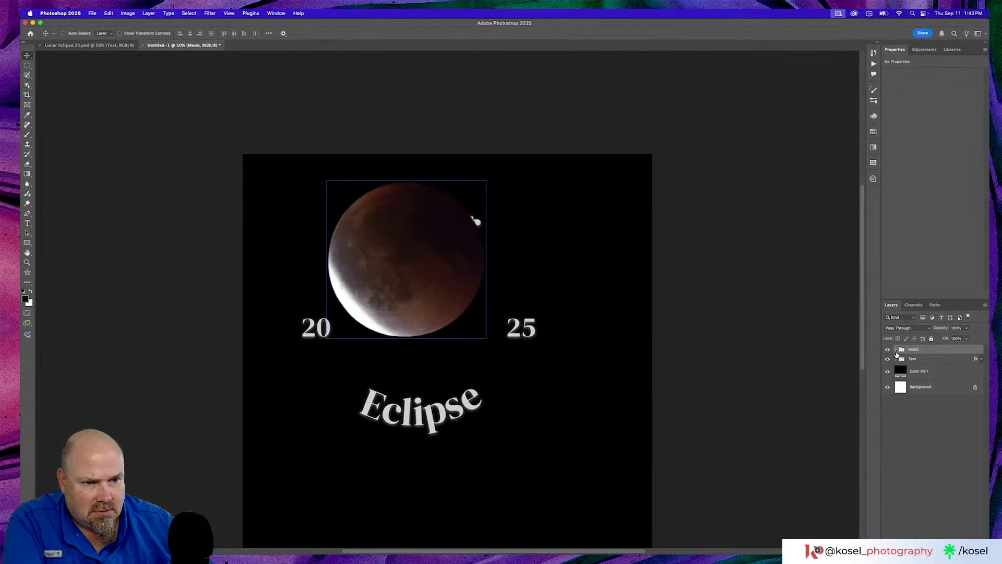
Free-transform the Text group and move it to the canvas center at X 1080 px, Y 1080 px.
left_click(925, 374)
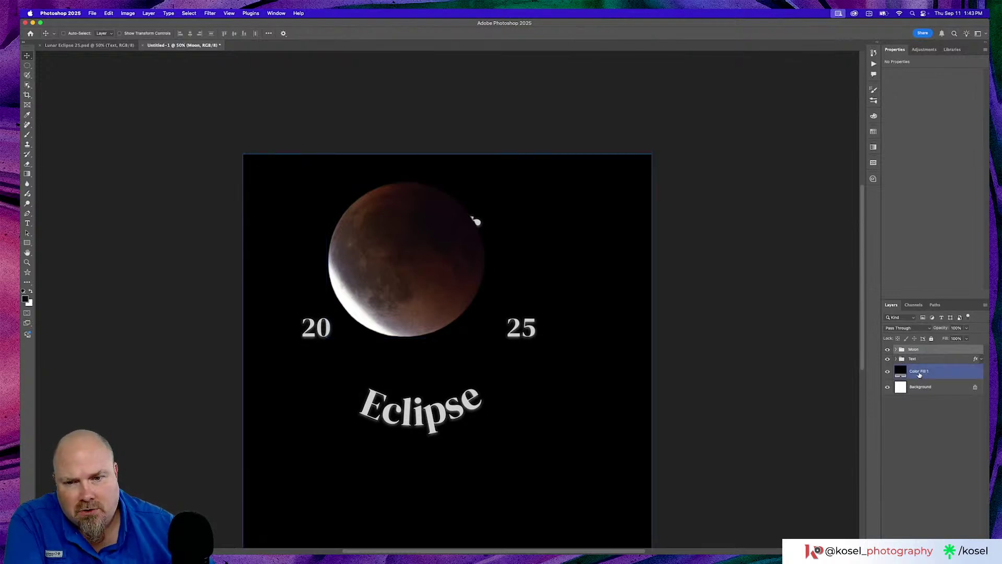
left_click(948, 359)
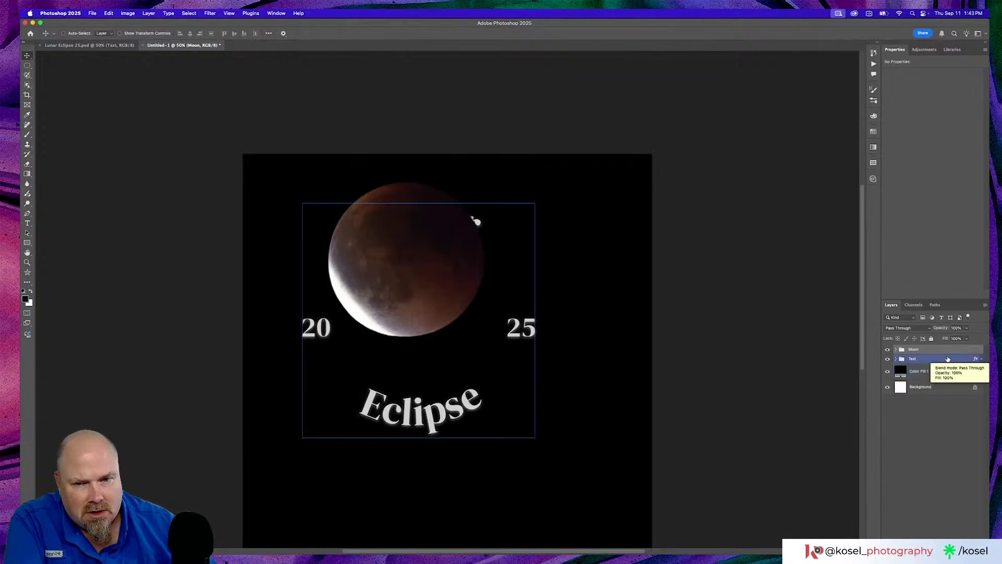
left_click(931, 362)
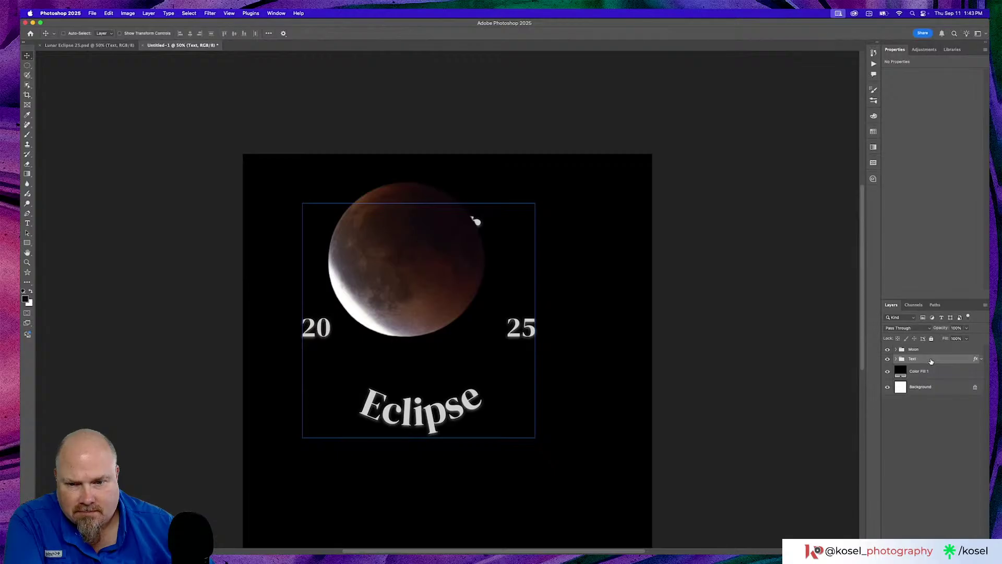
key("super")
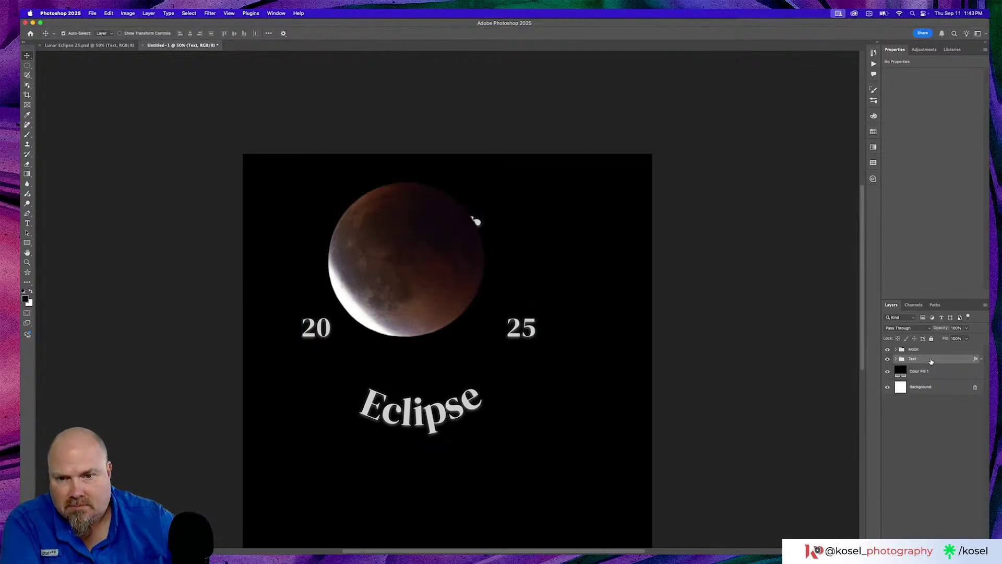
key("super+t")
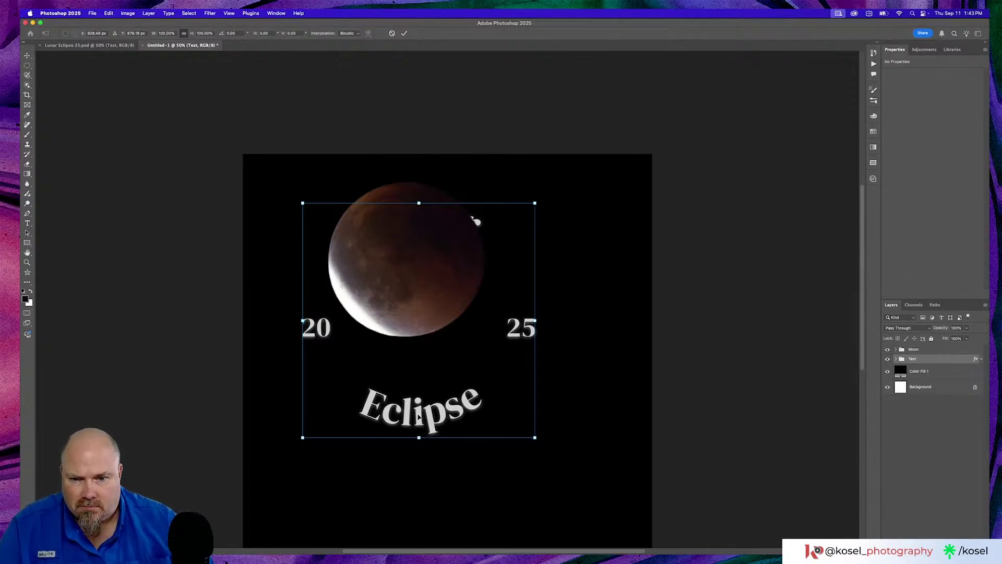
left_click_drag(417, 416, 447, 453)
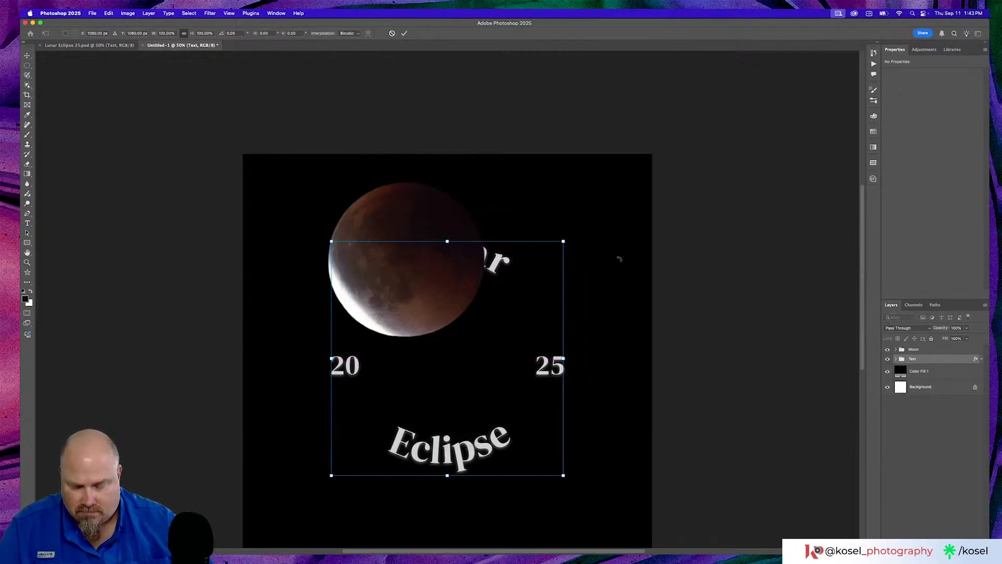
Enlarge the Text group proportionally around its center, keeping a margin to the canvas edges, and apply the transform.
scroll(622, 259, "down", 3)
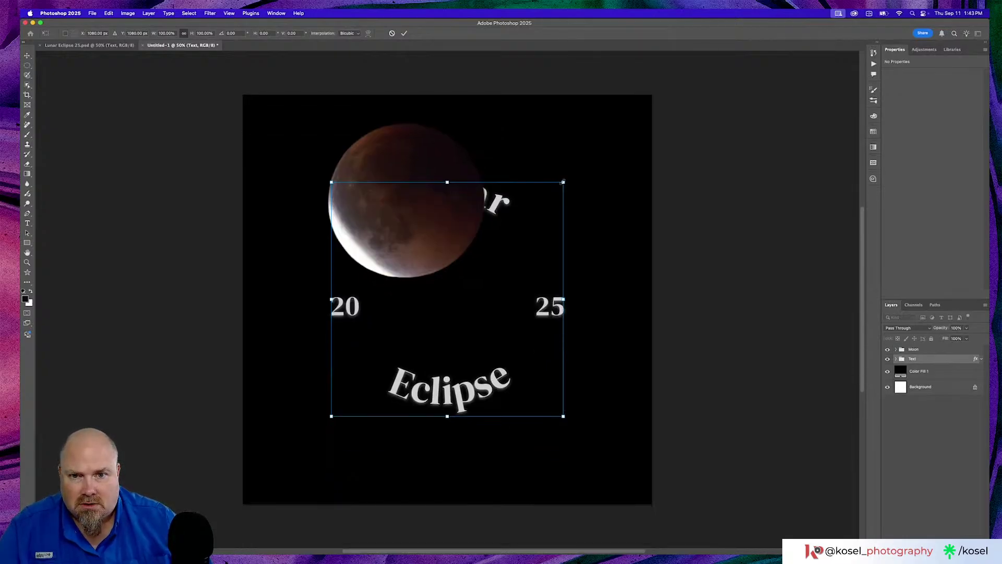
left_click_drag(563, 183, 603, 155)
key("Return")
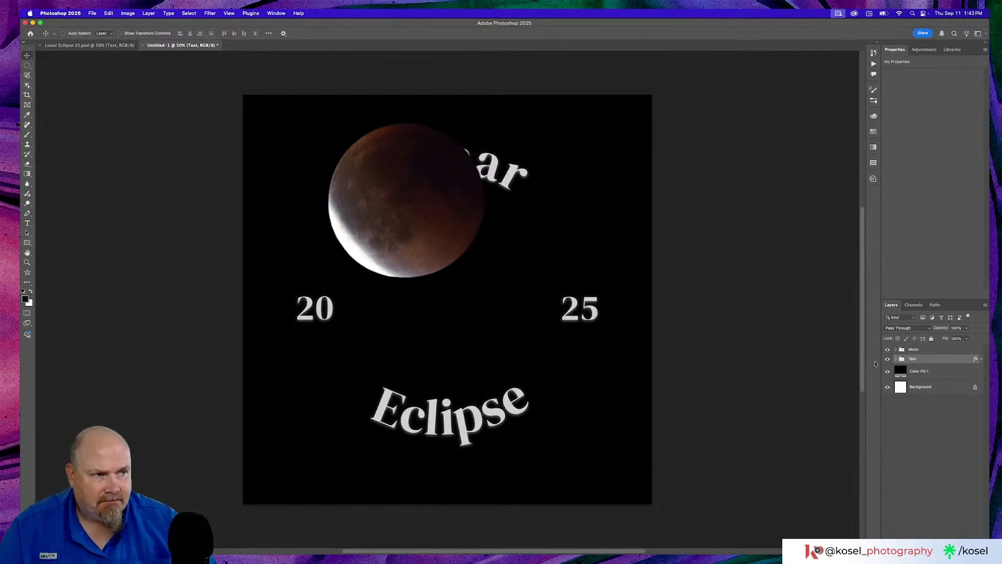
Move the Moon group into the middle of the text, between the words Lunar and Eclipse.
left_click(944, 350)
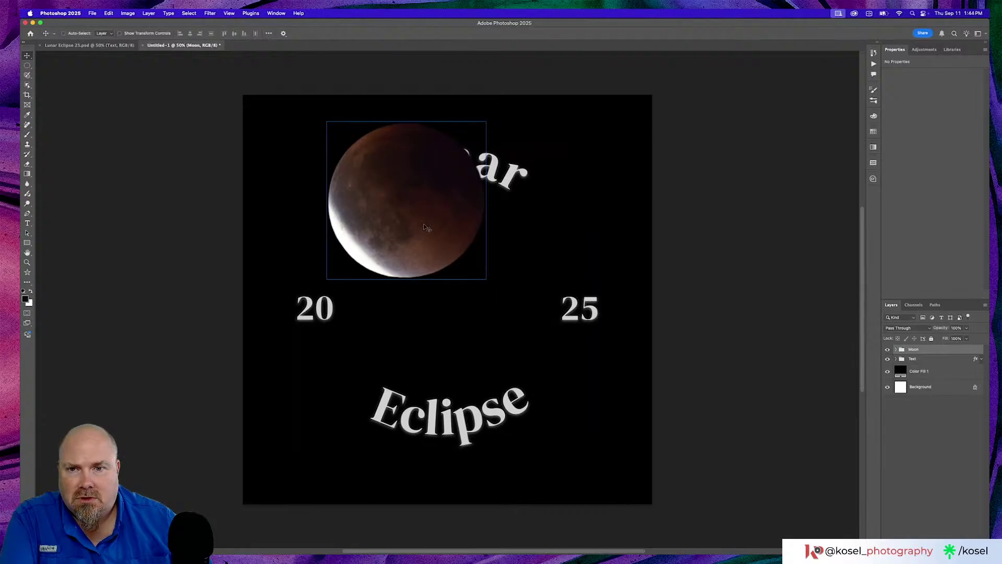
left_click_drag(425, 228, 463, 327)
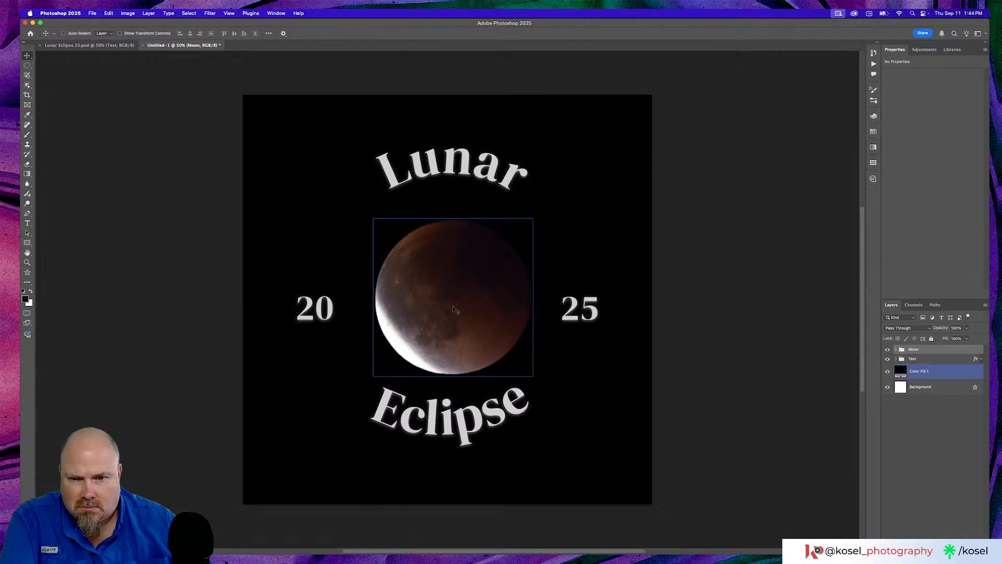
left_click_drag(445, 319, 443, 306)
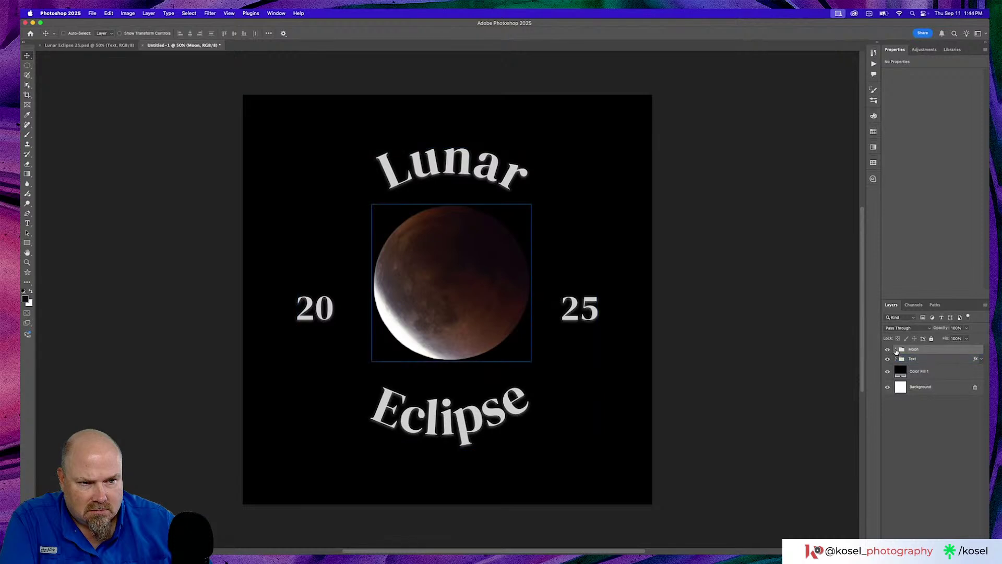
Expand the Moon group and toggle the visibility of Blood, Layer 12 and Layer 11 to compare the moon phases.
left_click(896, 349)
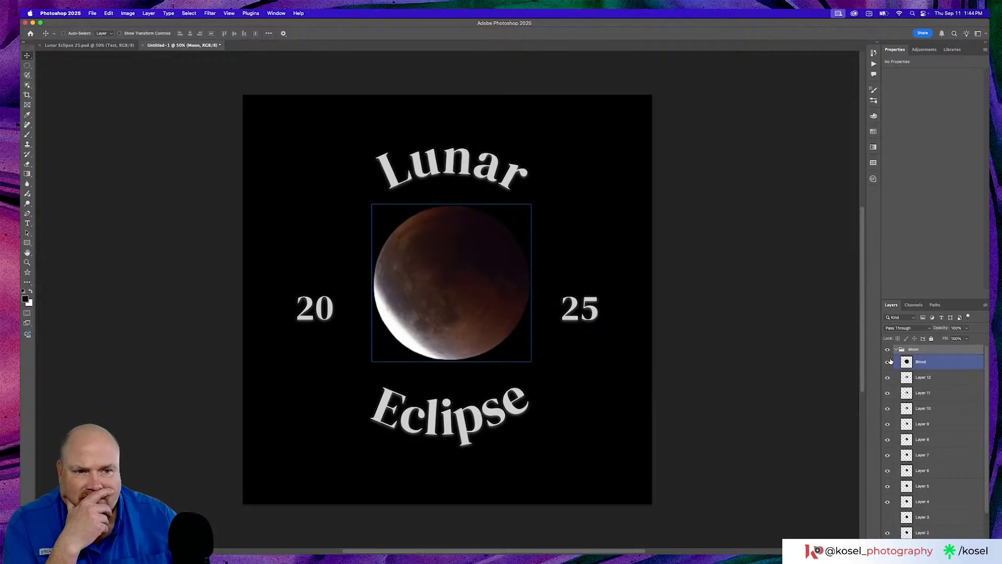
left_click(889, 361)
left_click(888, 376)
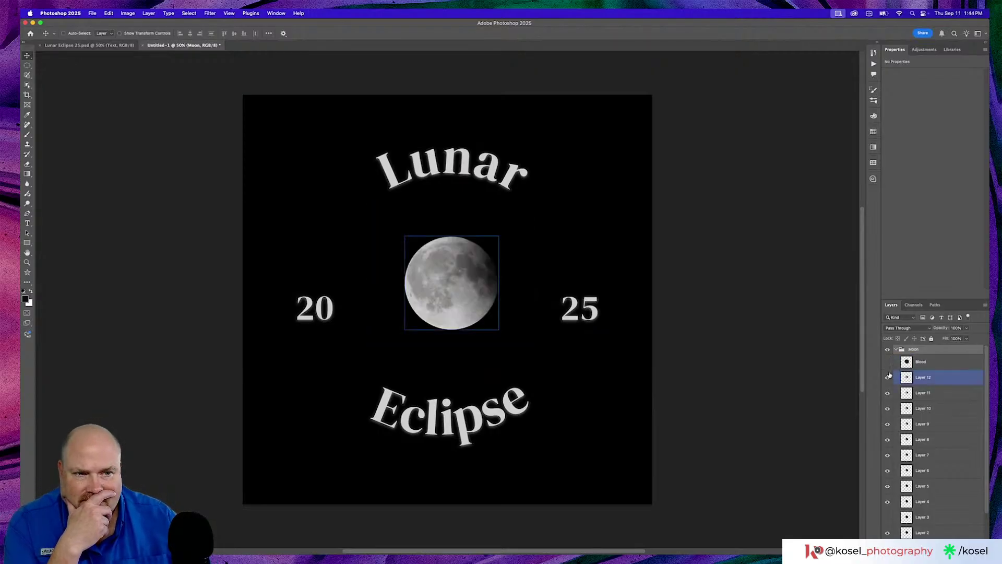
left_click(888, 378)
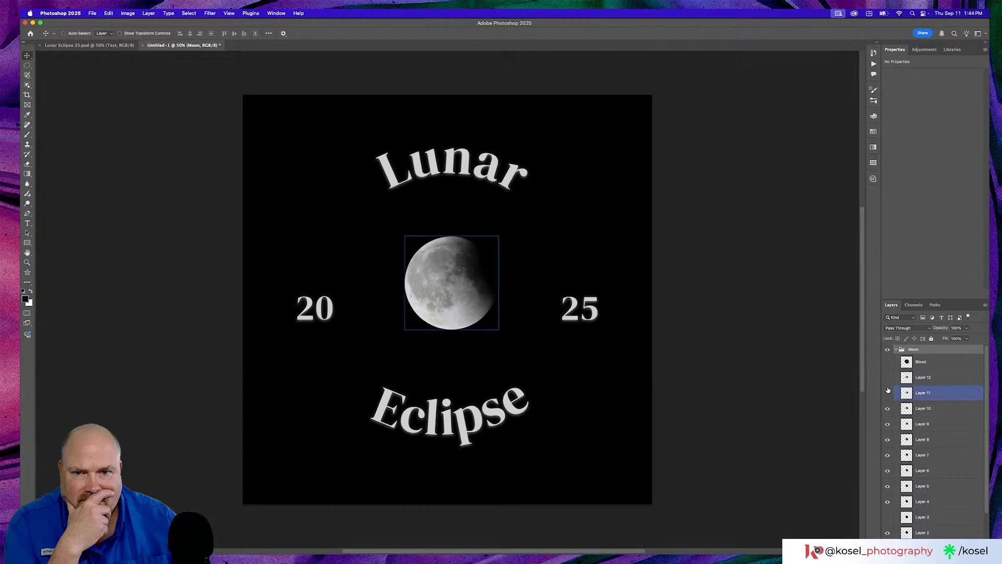
left_click(888, 394)
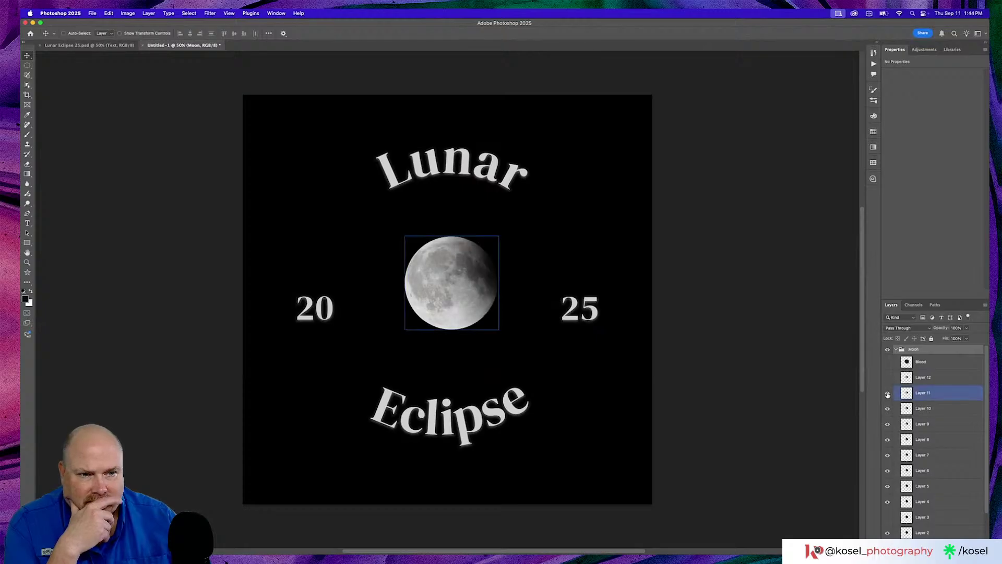
left_click(888, 377)
left_click(888, 361)
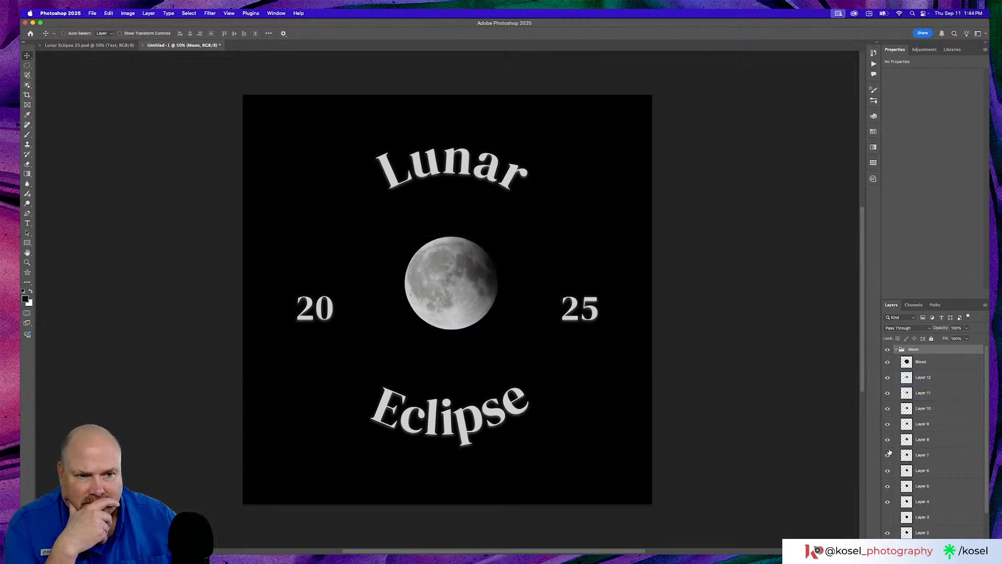
left_click(885, 367)
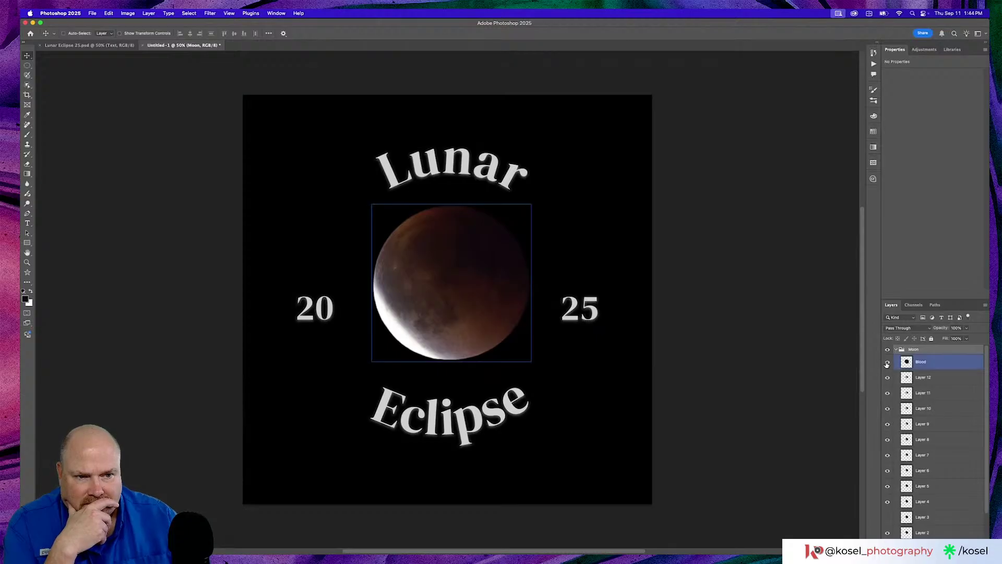
left_click(887, 363)
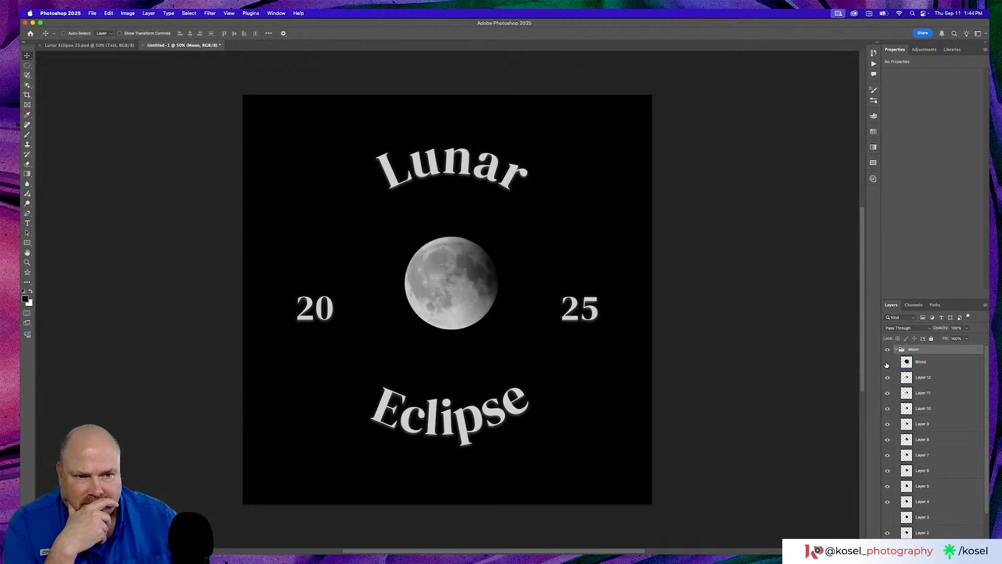
Give the layer list more room and hide Layer 12 through Layer 3 in the Moon group.
double_click(893, 49)
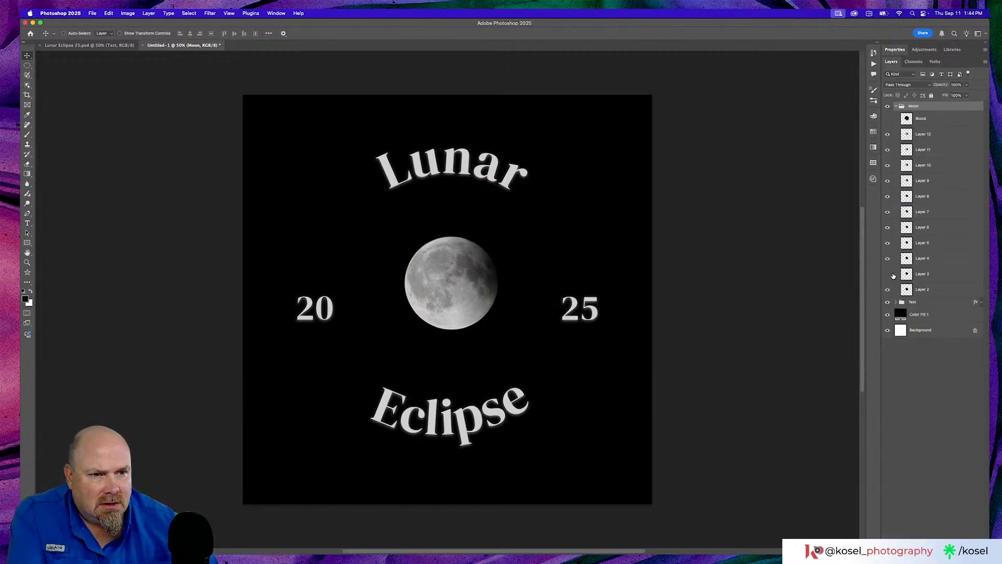
left_click(940, 275)
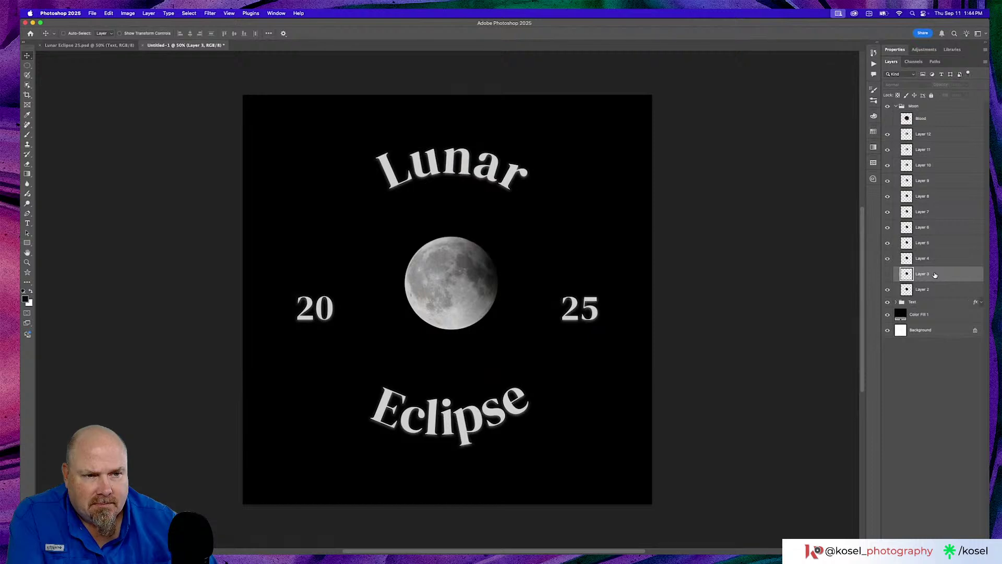
mouse_move(933, 274)
left_mouse_down()
mouse_move(940, 527)
mouse_move(943, 246)
mouse_move(937, 276)
left_mouse_up()
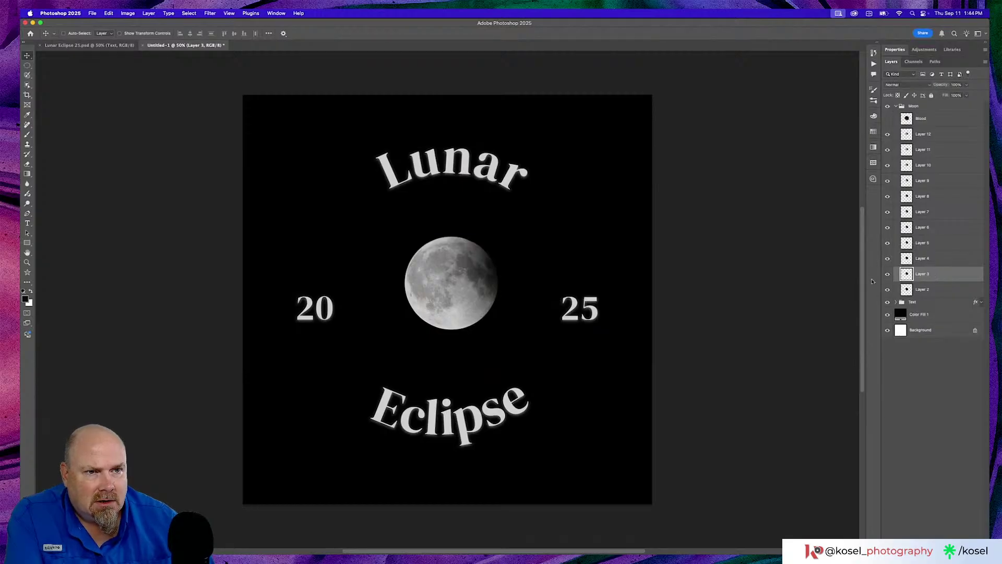
left_click_drag(888, 135, 888, 282)
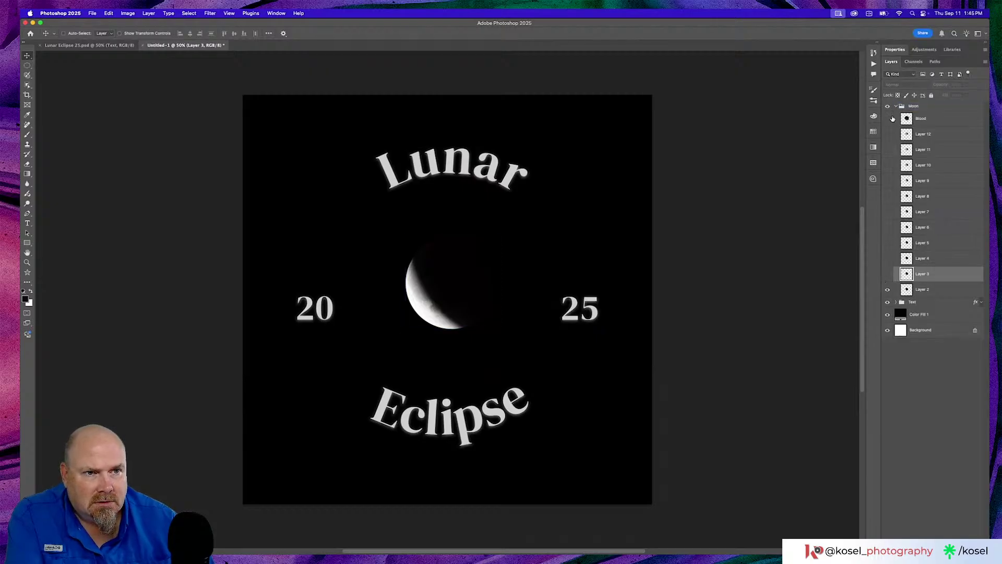
Move the Blood layer below Layer 2 at the bottom of the Moon group and make all moon layers visible.
left_click(887, 118)
left_click_drag(937, 120, 936, 294)
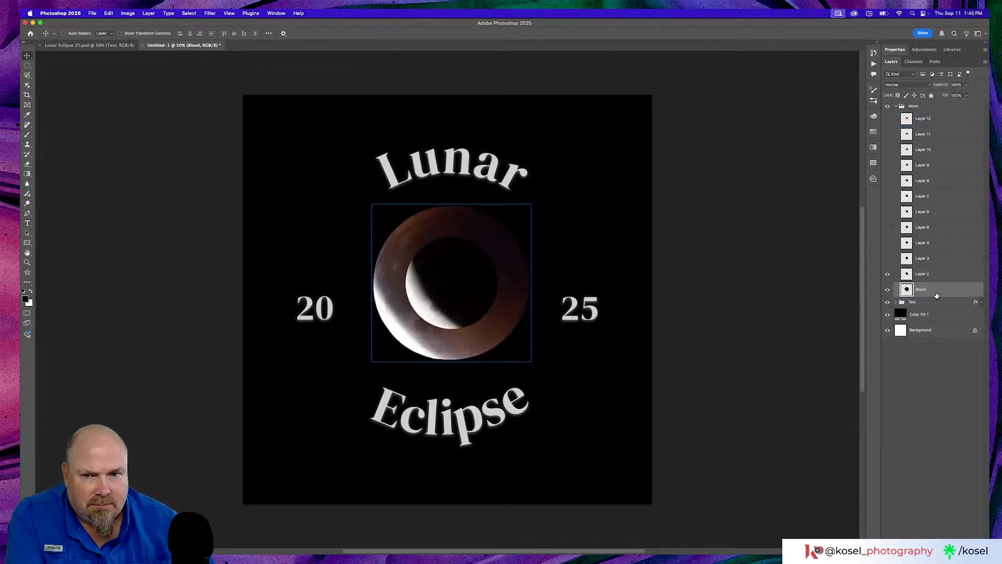
left_click(887, 289)
left_click(887, 274)
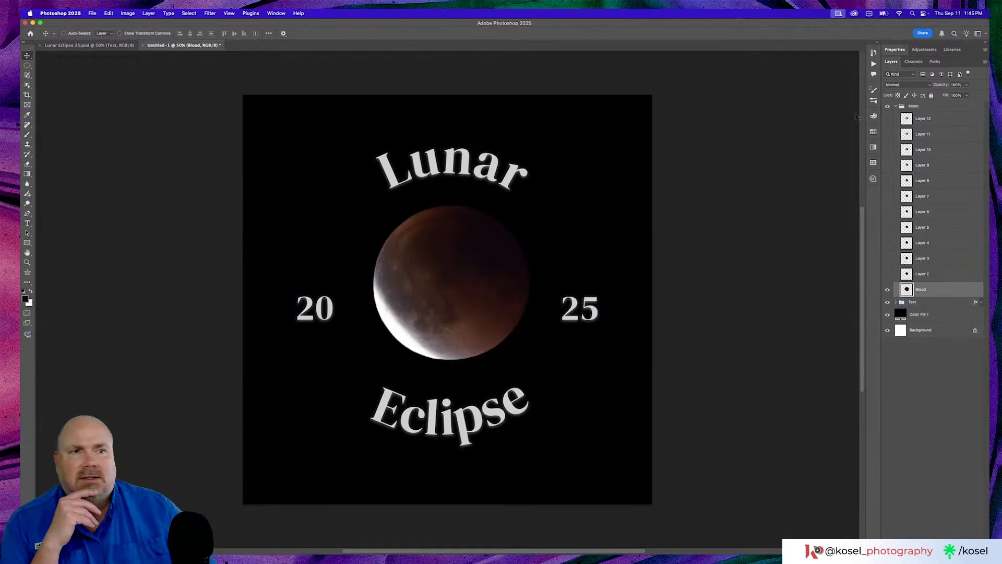
left_click(895, 50)
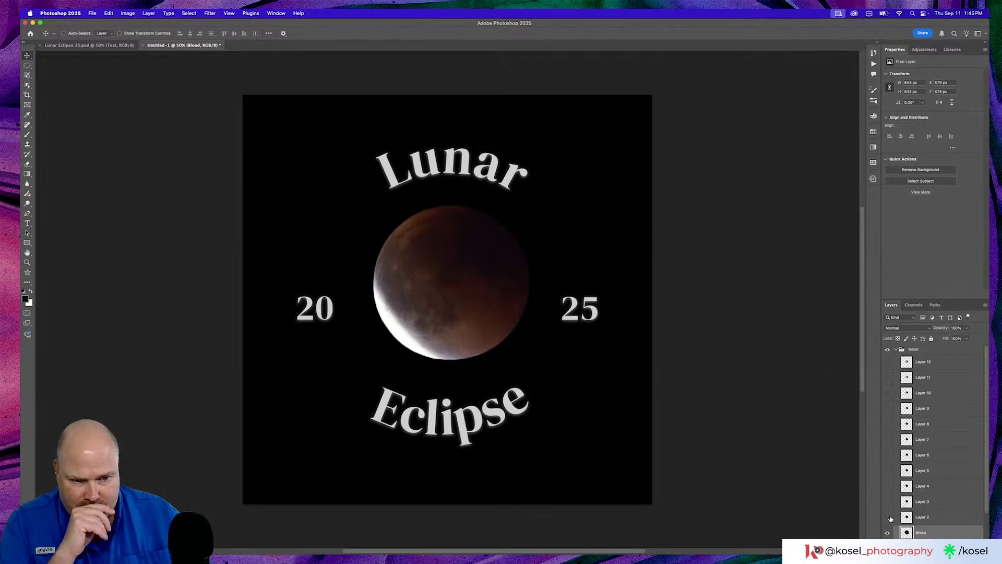
left_click_drag(890, 518, 888, 364)
Scale Layer 12 through Layer 2 together to a proportional width of 843 px and move them over the Blood moon.
left_click(939, 362)
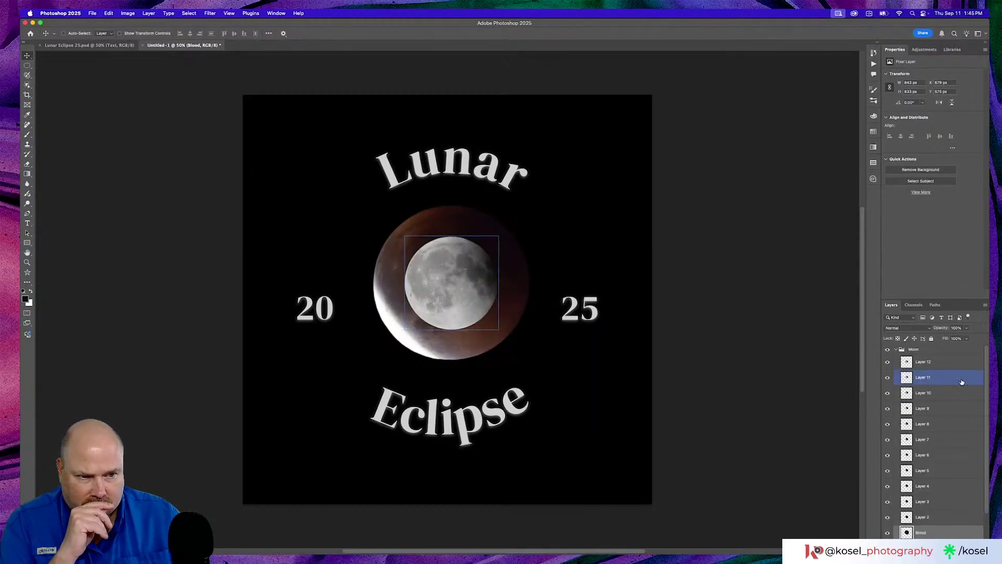
scroll(949, 499, "down", 1)
left_click(949, 495)
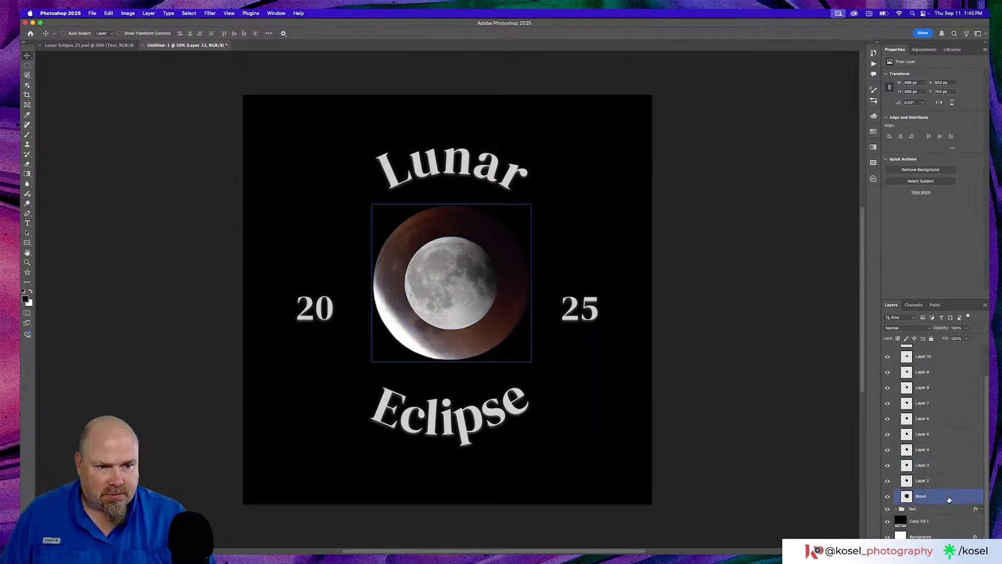
left_click(951, 483)
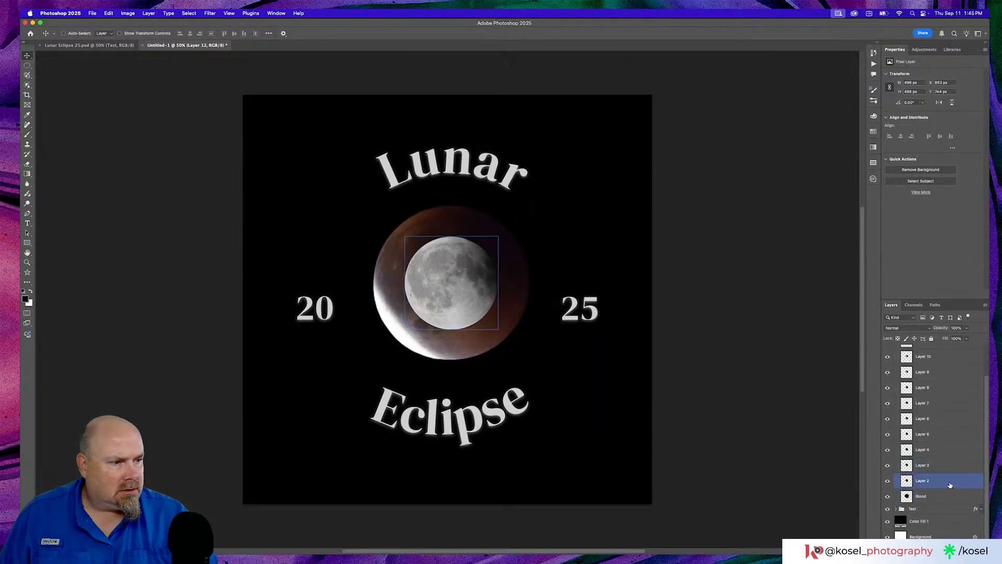
left_click(950, 482, "shift")
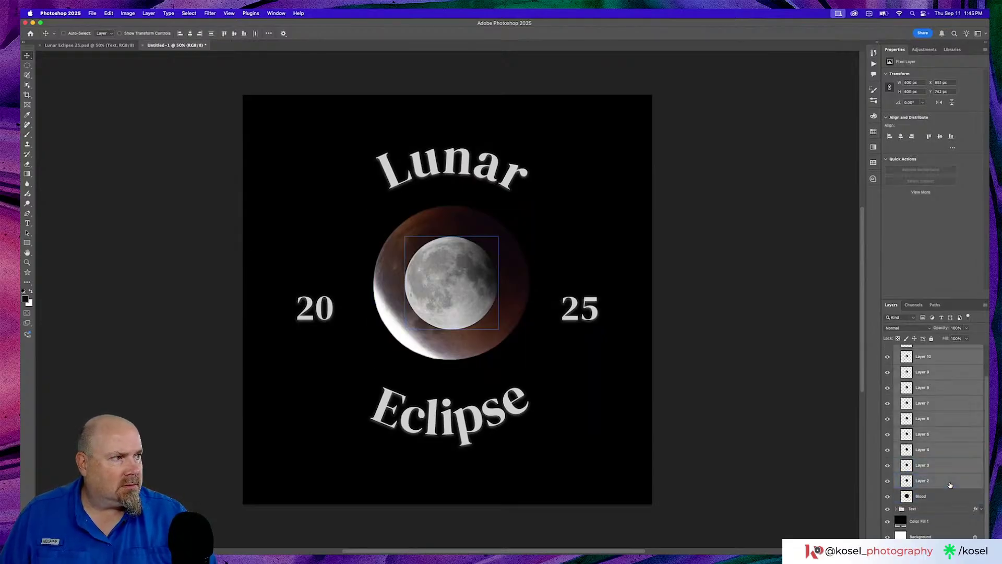
left_click(909, 82)
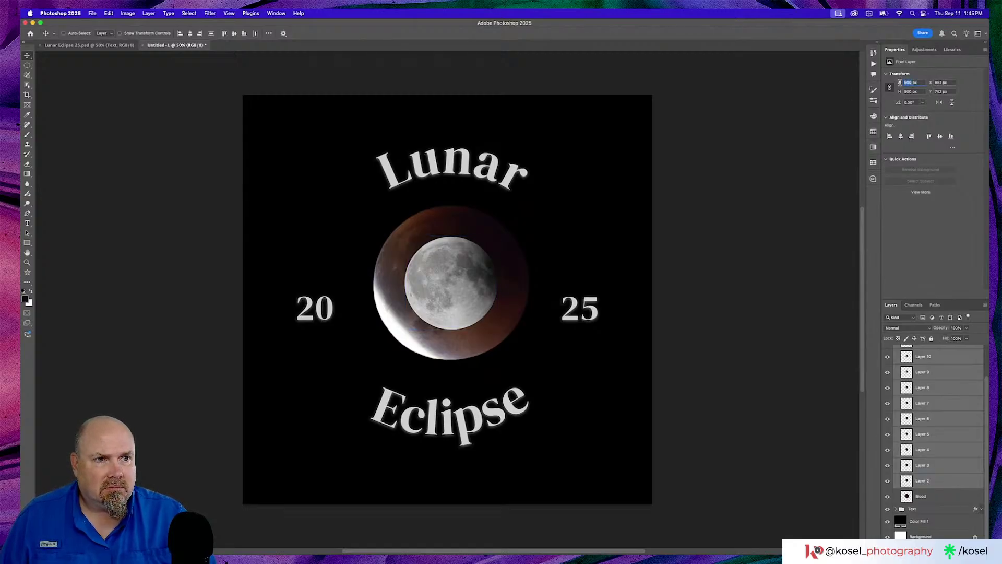
type("843")
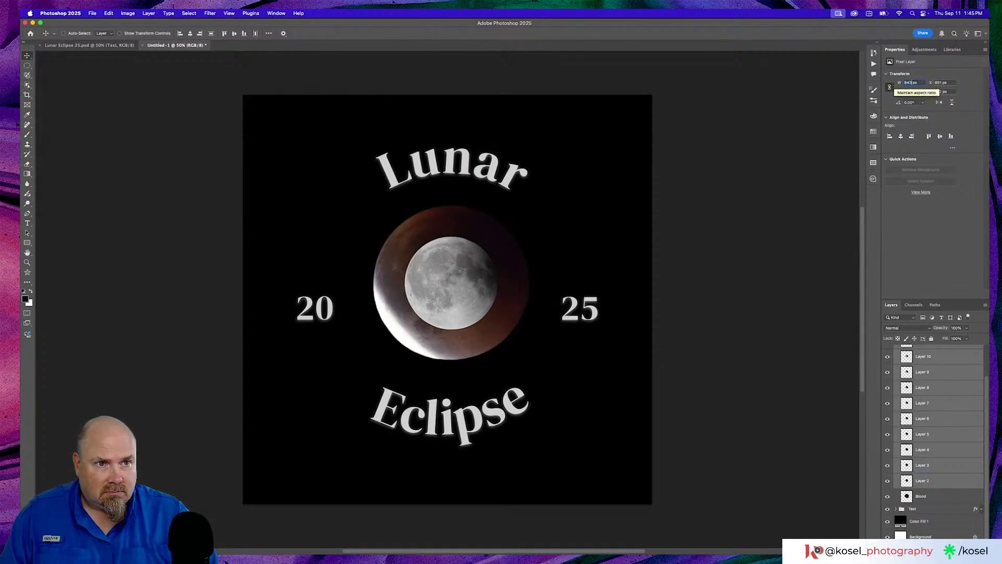
key("Return")
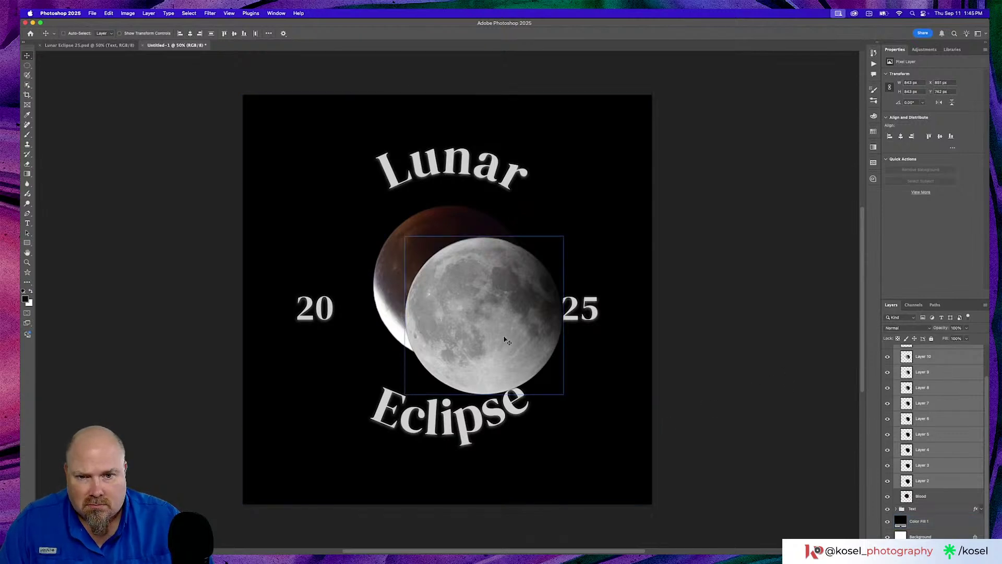
left_click_drag(501, 340, 466, 309)
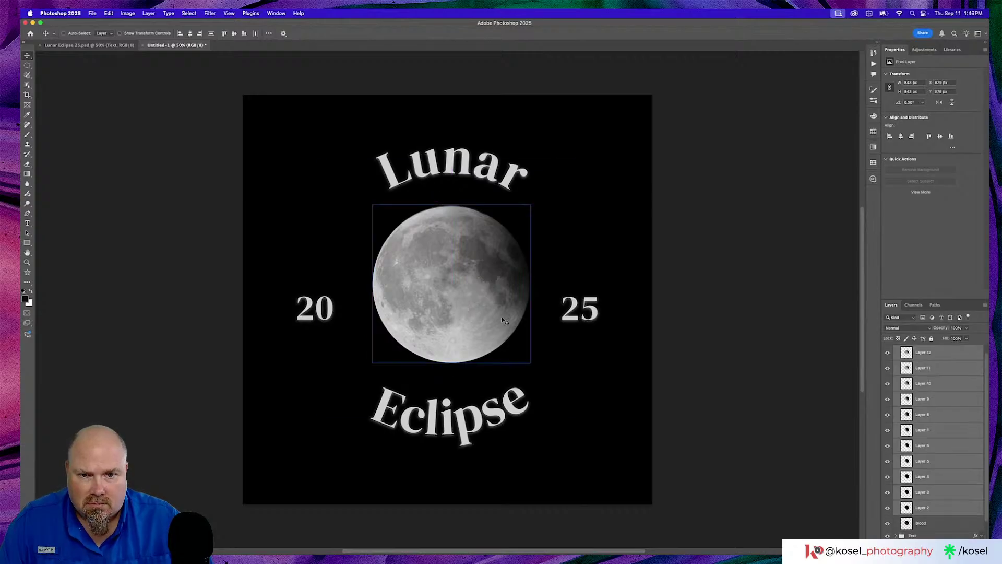
Hide every moon layer in the Moon group, from Layer 12 through Blood.
left_click(956, 397)
scroll(956, 397, "up", 2)
left_click(888, 362)
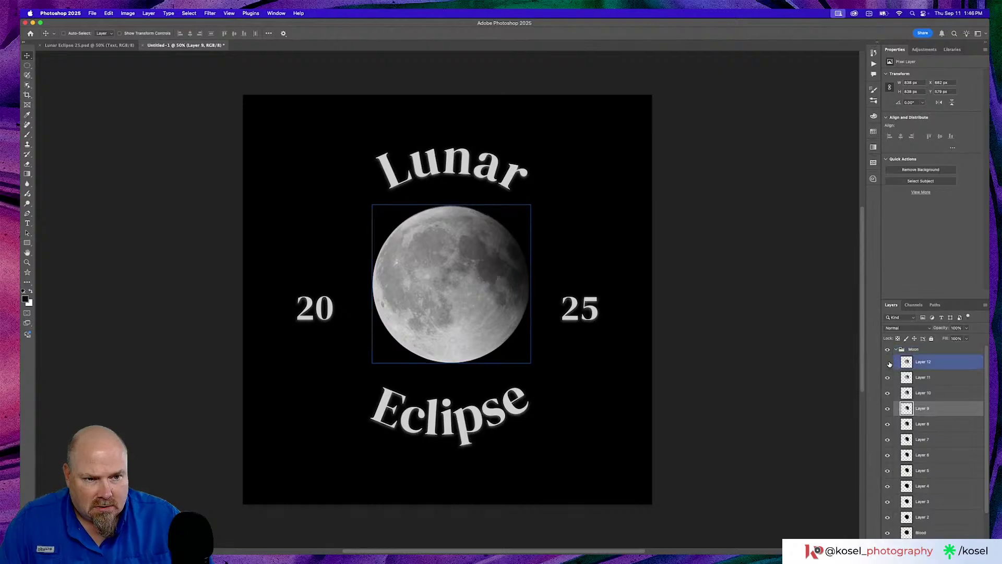
left_click(888, 470, "alt")
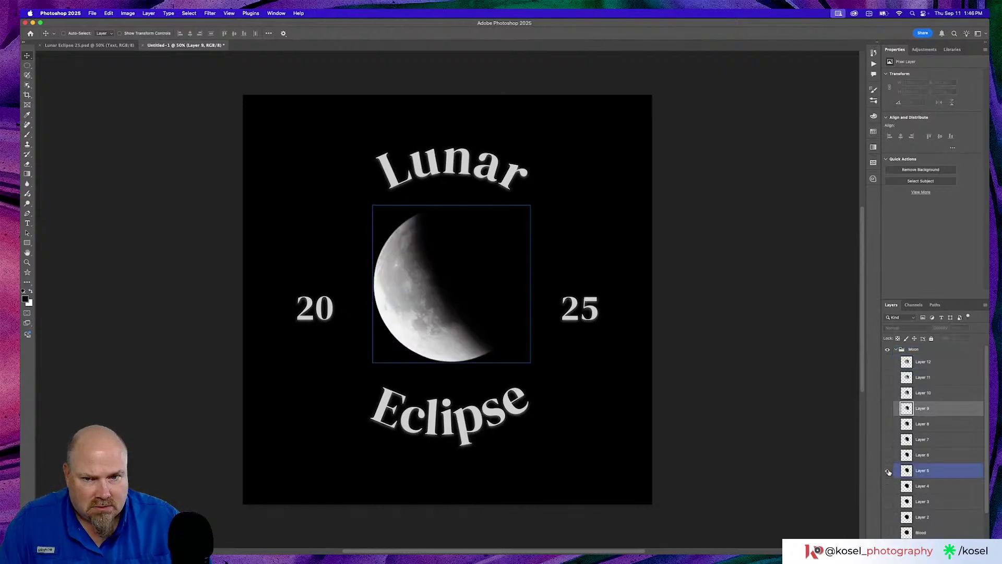
left_click(888, 472)
scroll(898, 464, "down", 2)
left_click(893, 509)
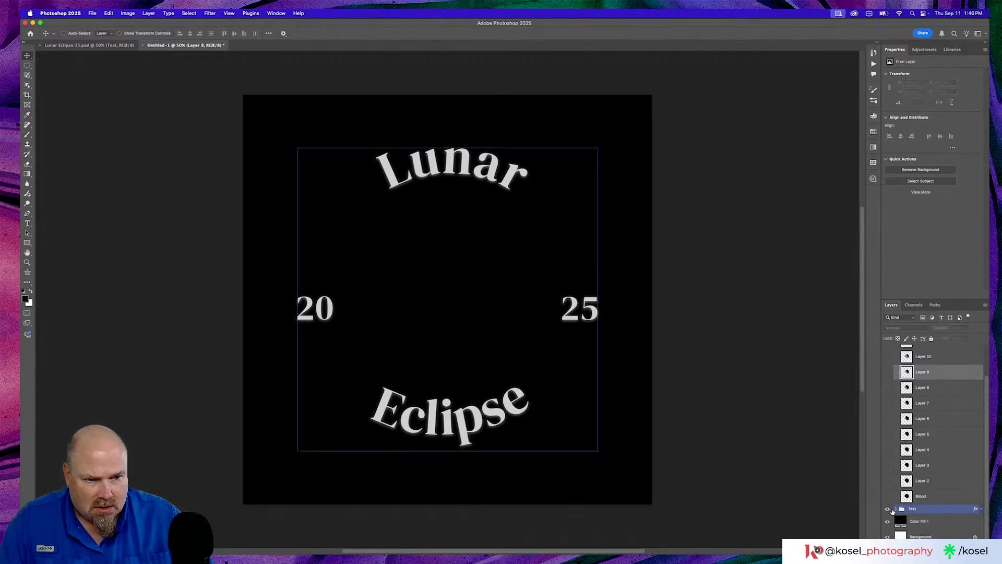
Show Blood and Layer 2 temporarily to compare their size and alignment, and hide both again.
left_click(887, 496)
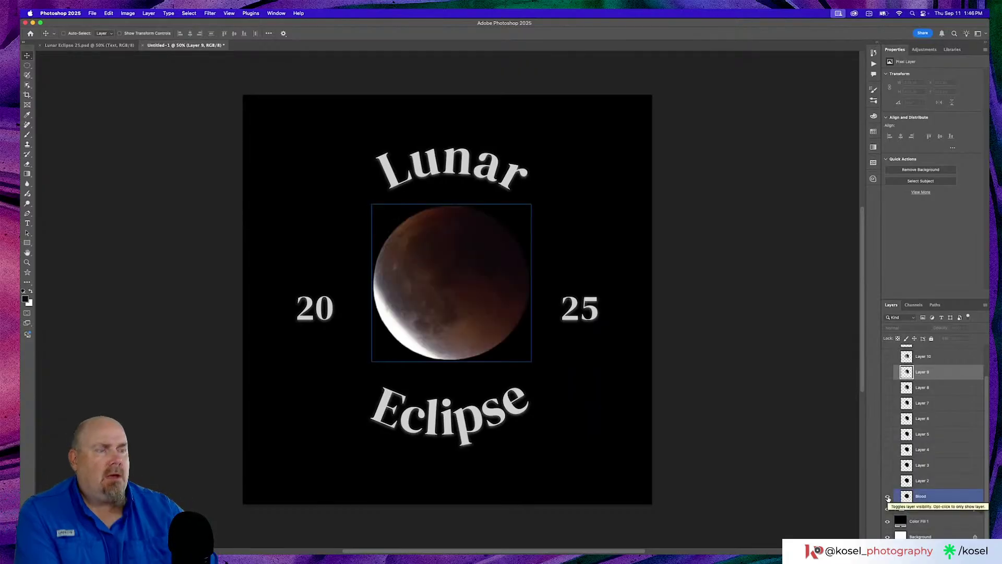
left_click(888, 480)
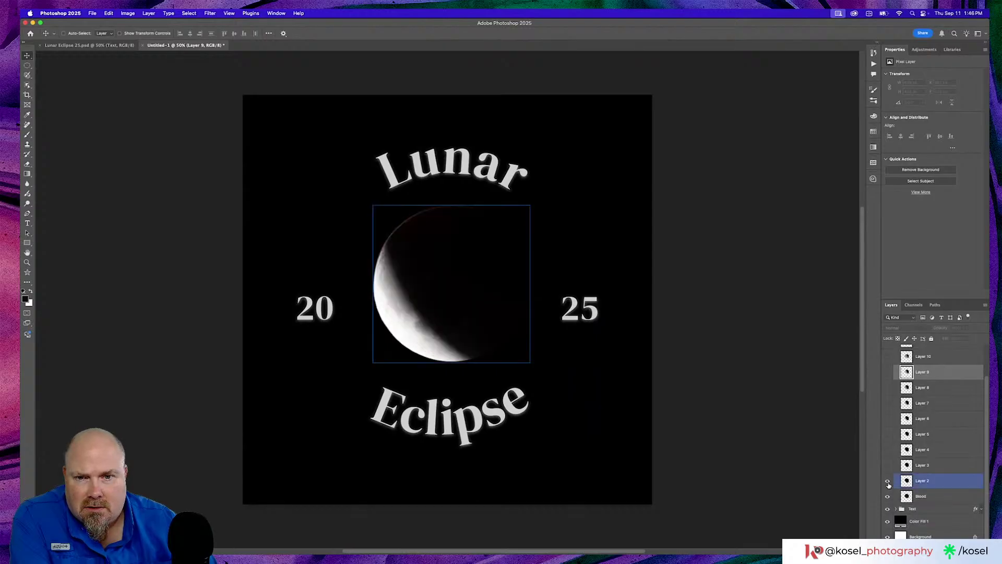
left_click(888, 497)
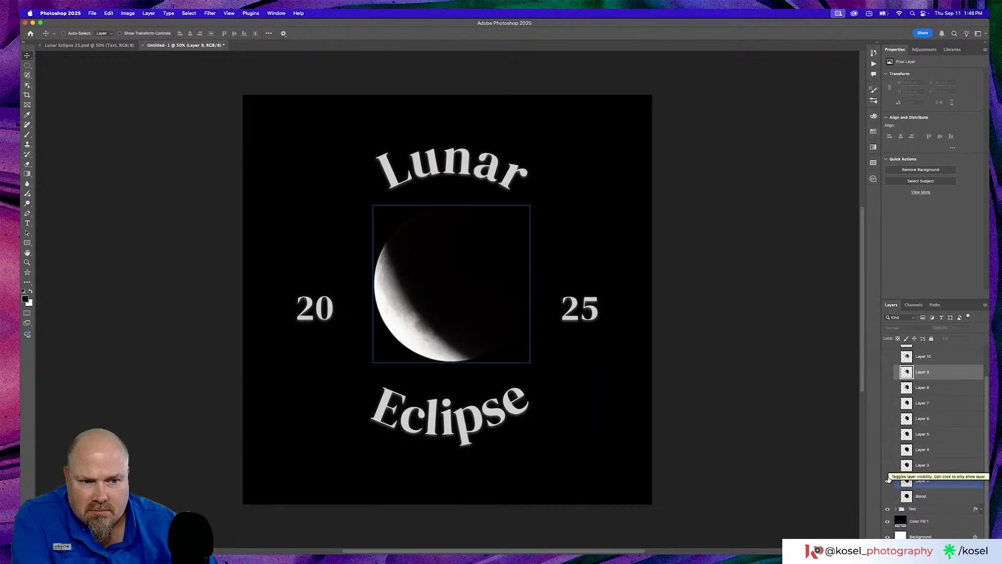
left_click(888, 481)
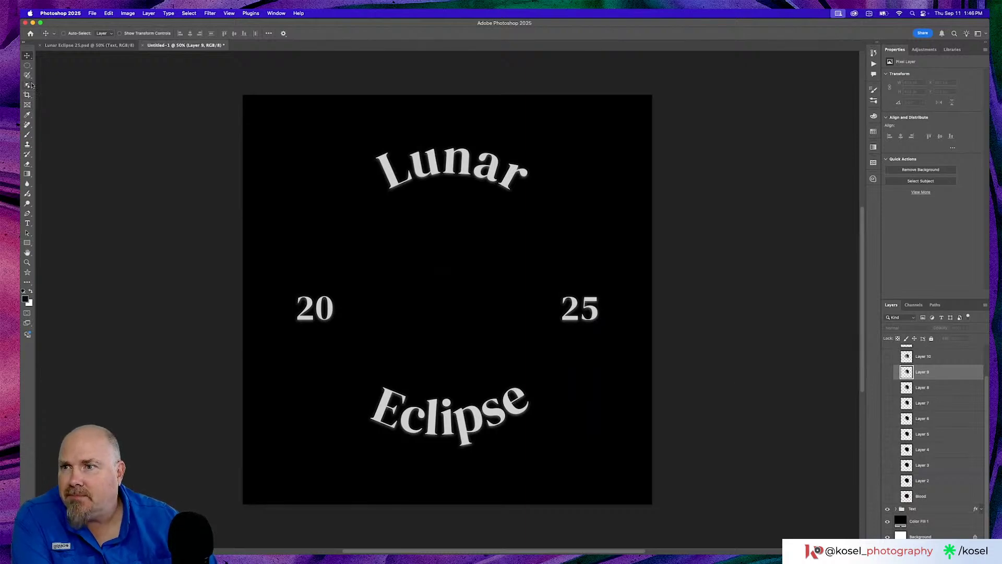
Draw an unfilled rectangle with a gray stroke, about 2128 × 2132 px, just inside the canvas edges.
left_click(27, 243)
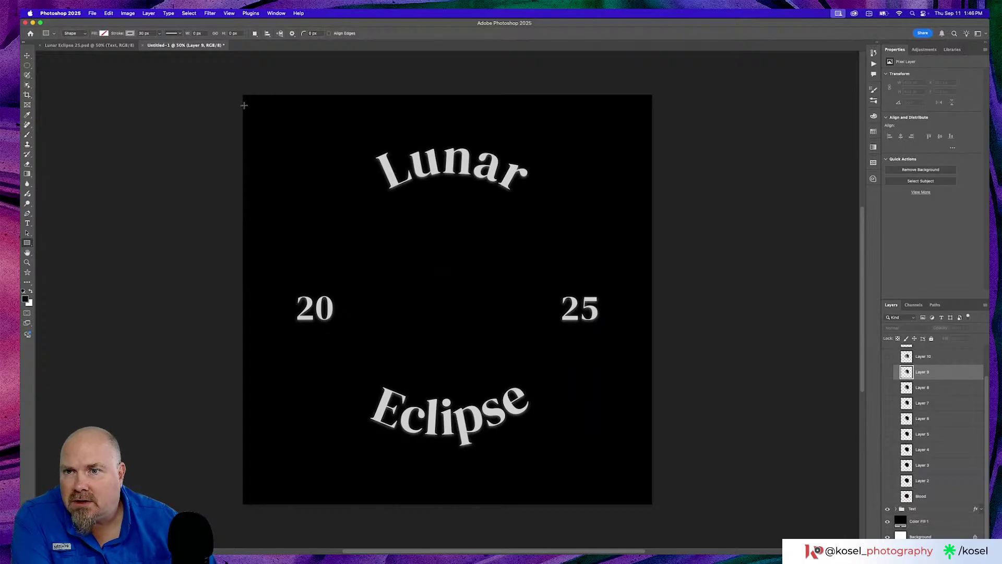
left_click_drag(246, 98, 648, 500)
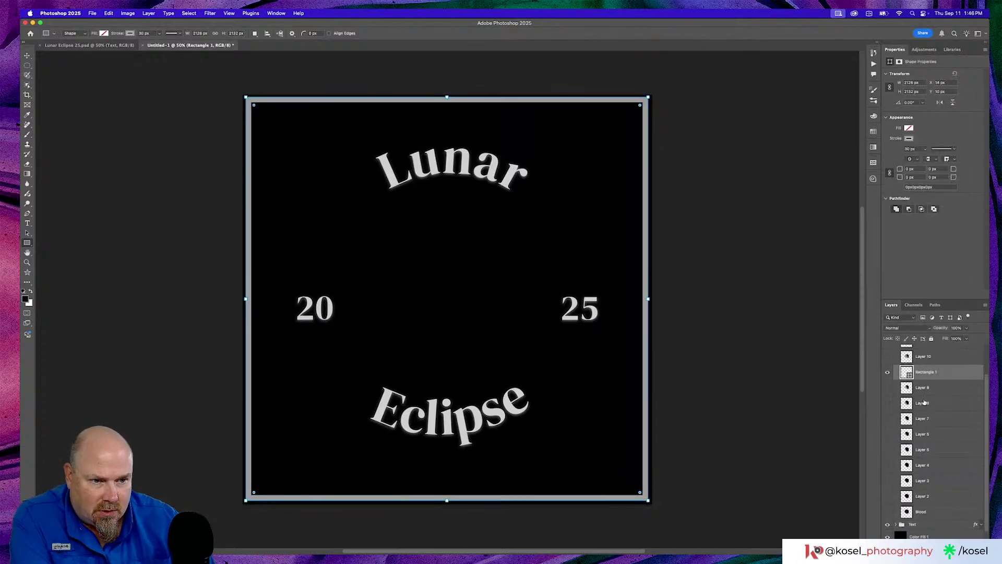
scroll(923, 402, "up", 2)
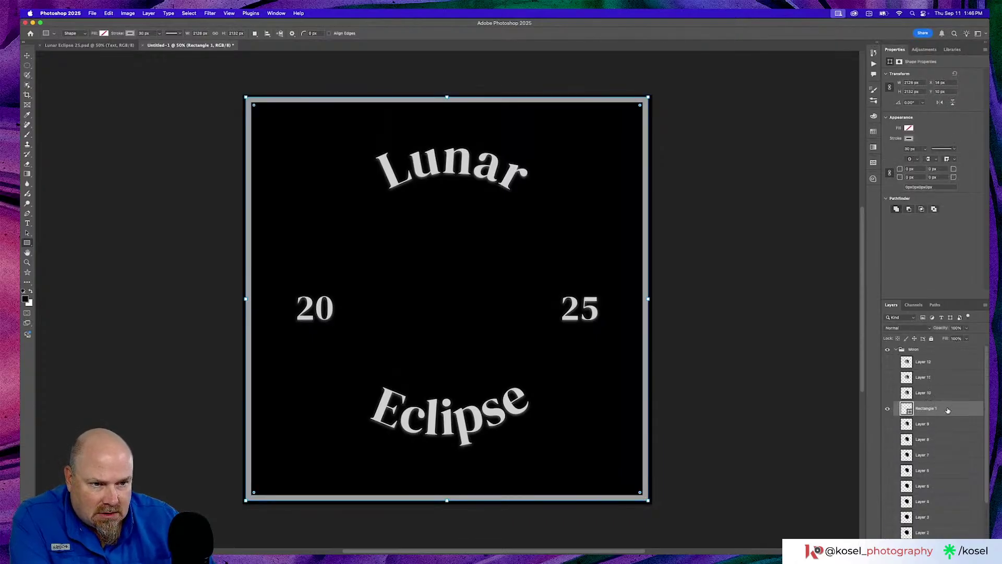
Move Rectangle 1 above the Moon group and stretch the border to the canvas edges at 2160 × 2160 px.
left_click_drag(948, 411, 938, 346)
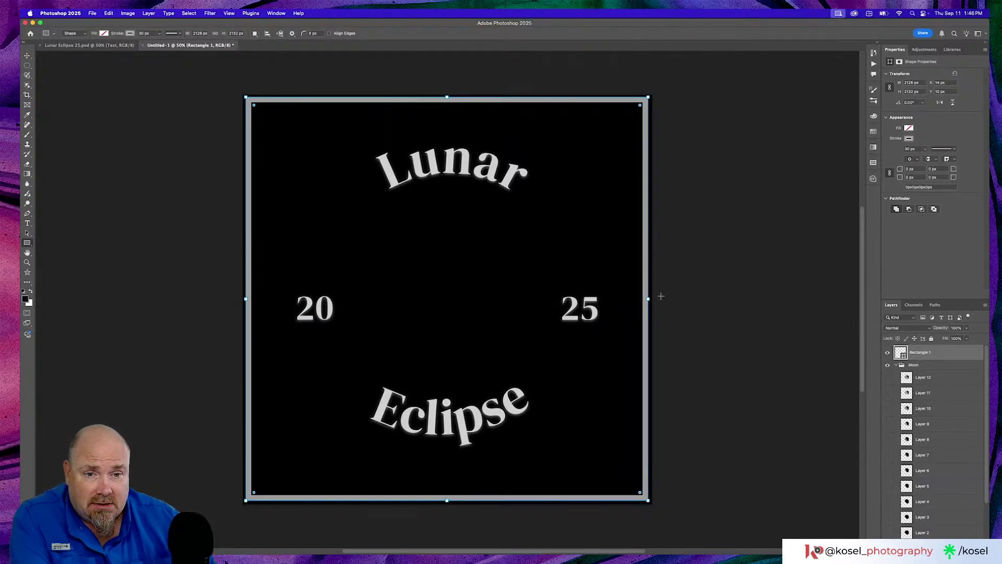
left_click_drag(649, 298, 652, 298)
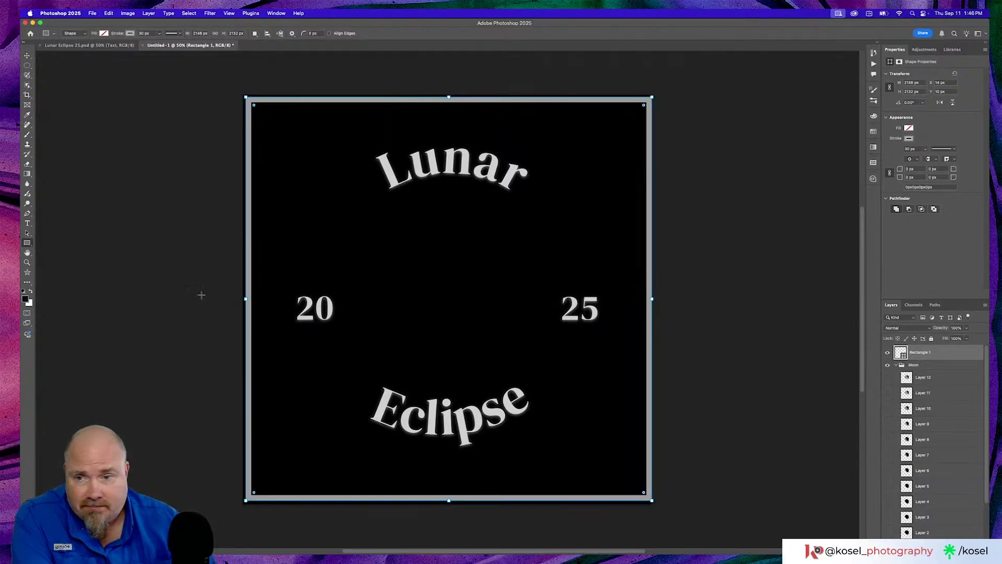
left_click_drag(245, 299, 242, 299)
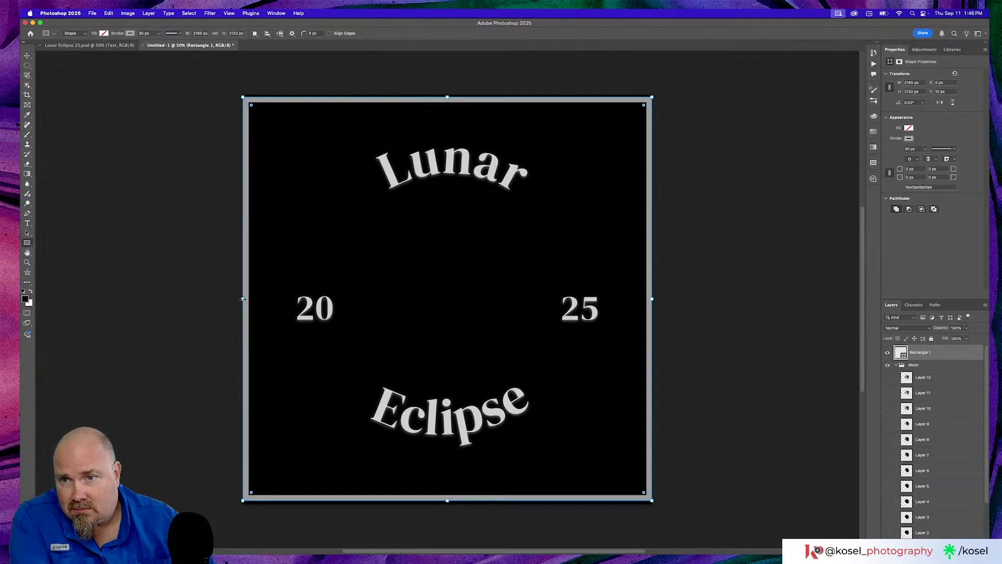
left_click_drag(447, 96, 448, 94)
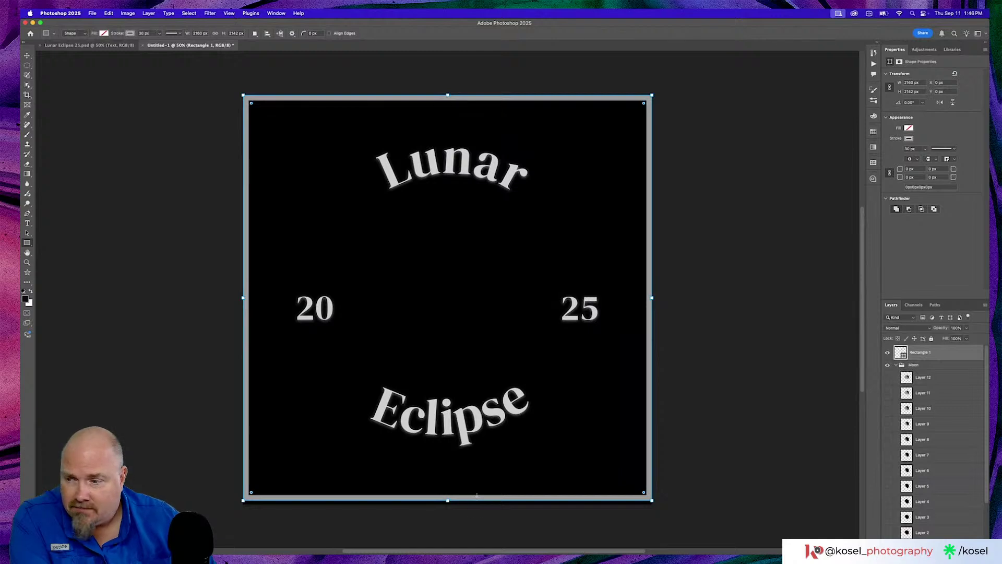
left_click_drag(448, 502, 447, 504)
Move the Rectangle 1 border layer into the Text group, above the Year group.
left_click(896, 364)
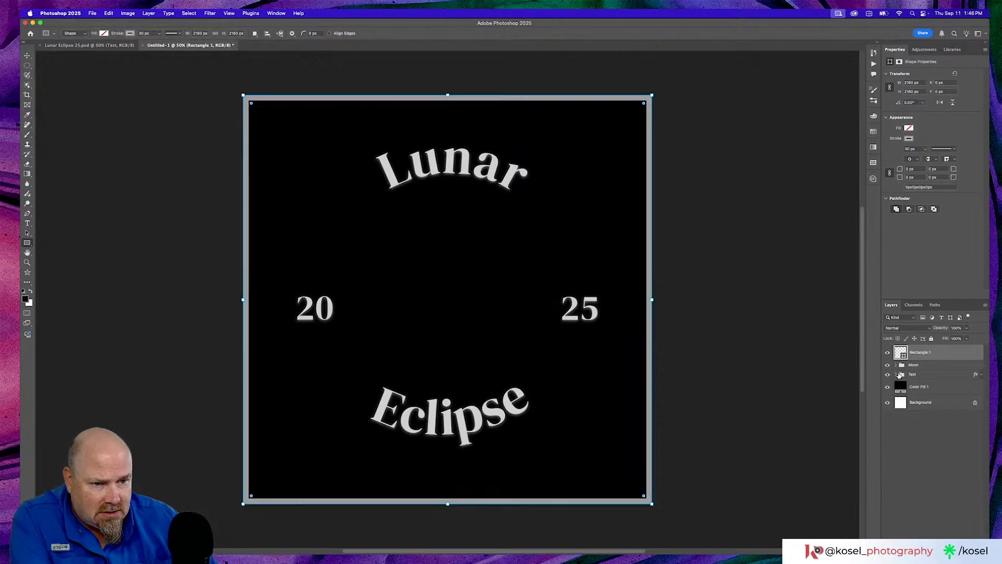
left_click(897, 374)
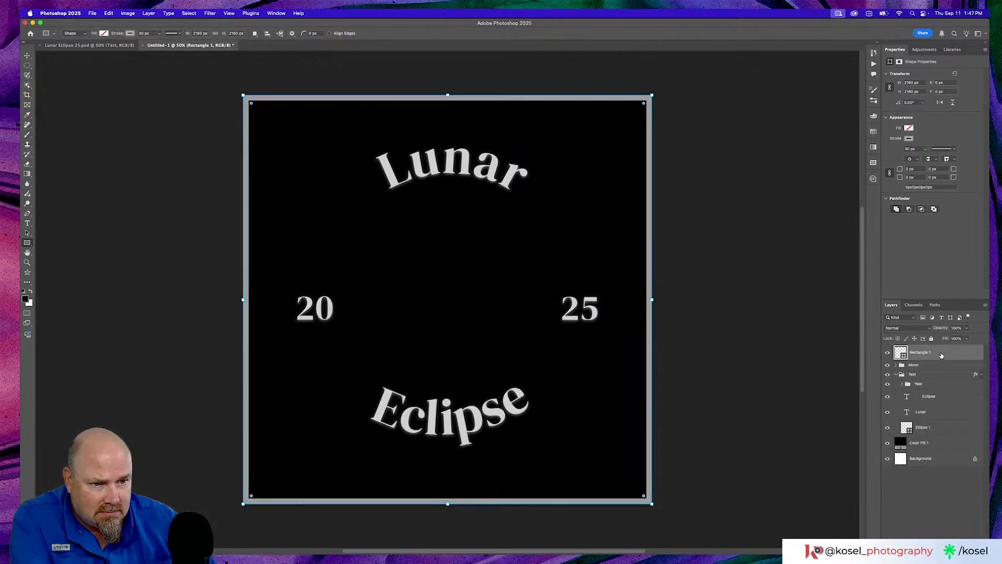
left_click_drag(941, 355, 936, 383)
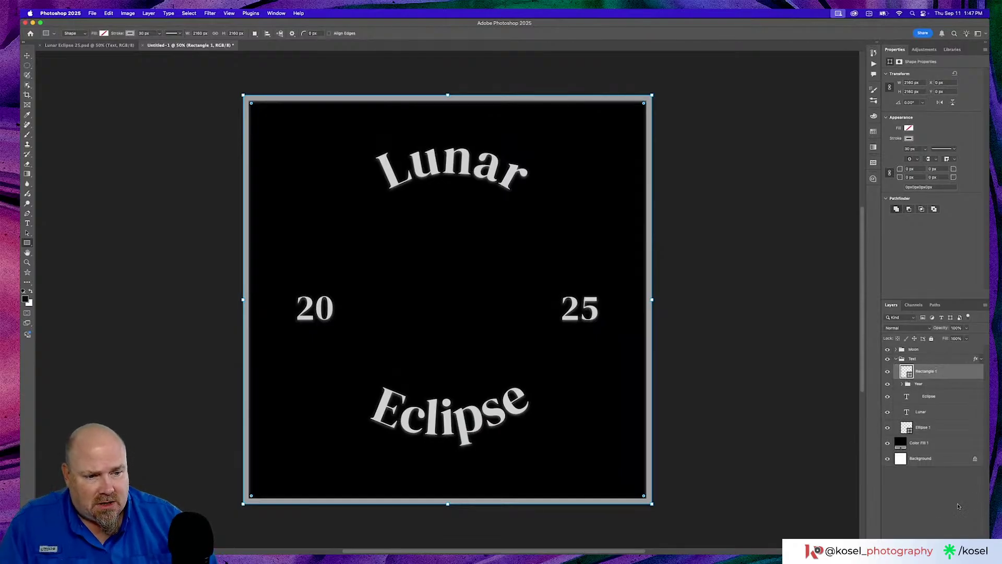
Add a pattern fill layer with the mottled gray texture from Untitled Patterns, placed directly above the Text group and clipped to it.
left_click(942, 554)
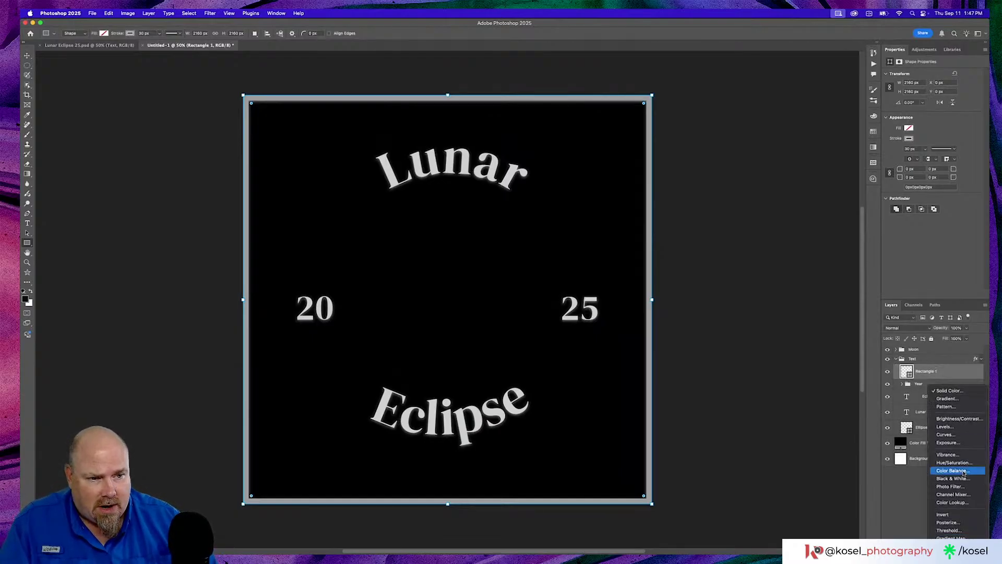
left_click(950, 410)
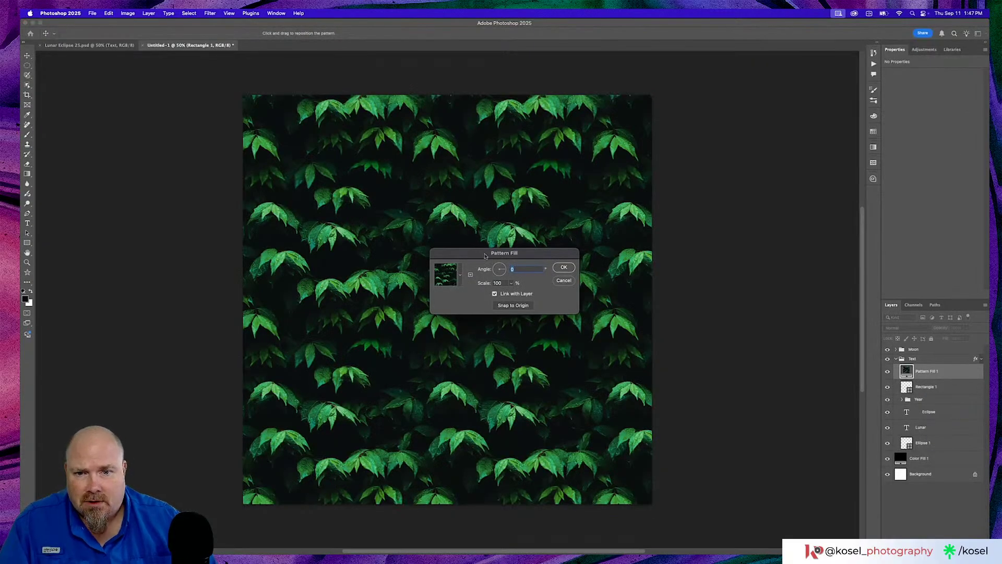
left_click(461, 278)
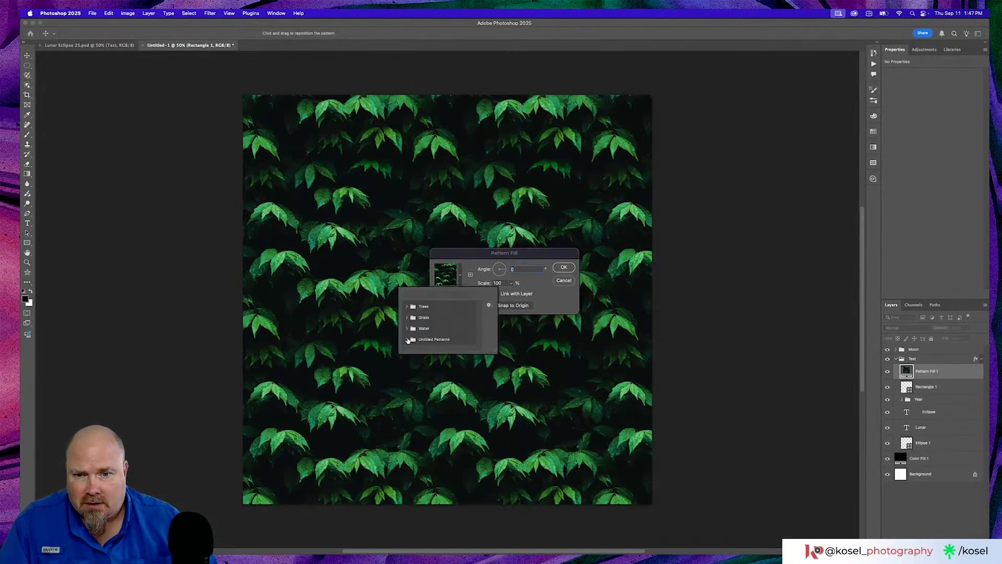
left_click(407, 340)
scroll(421, 324, "down", 5)
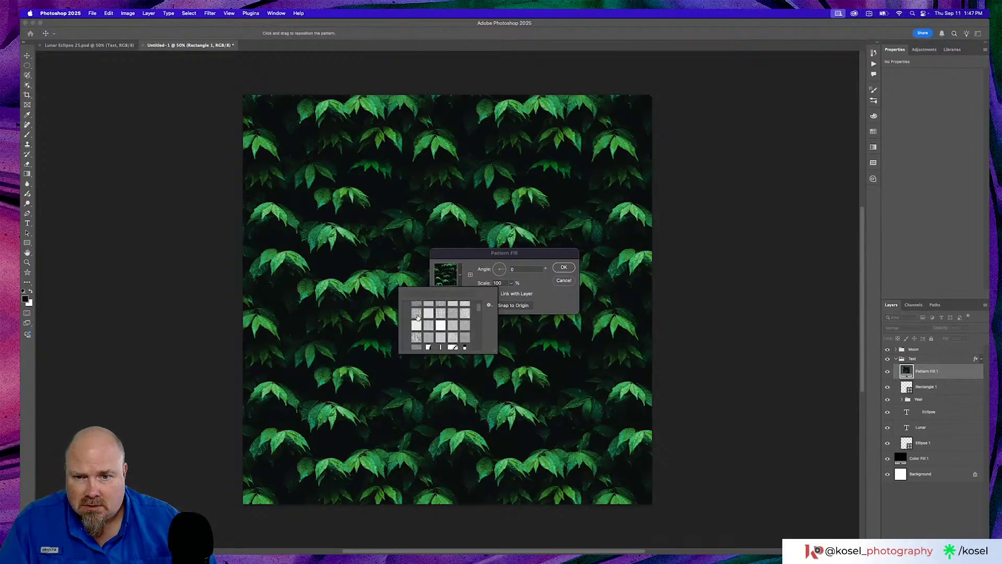
scroll(418, 318, "down", 3)
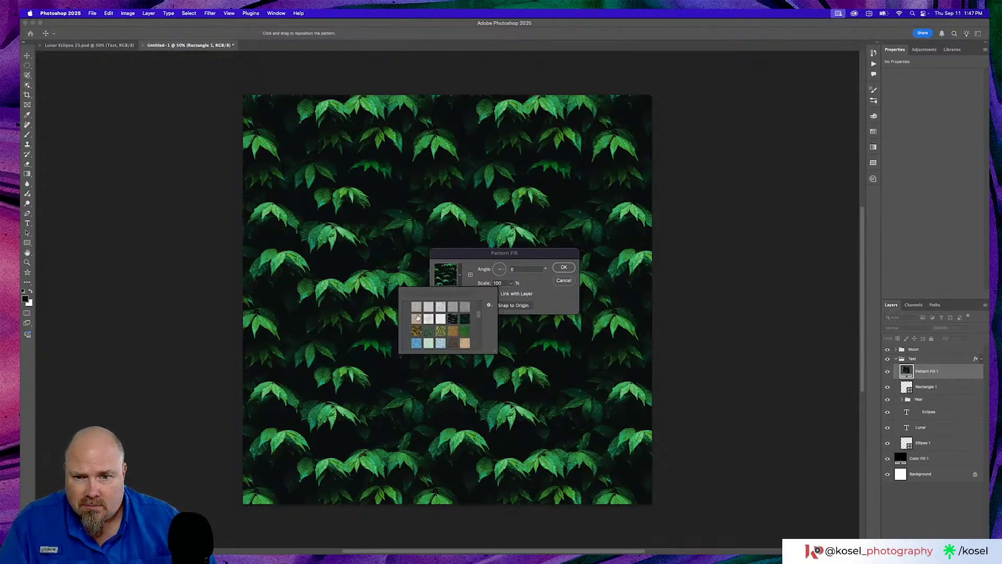
scroll(418, 317, "down", 3)
scroll(418, 317, "down", 6)
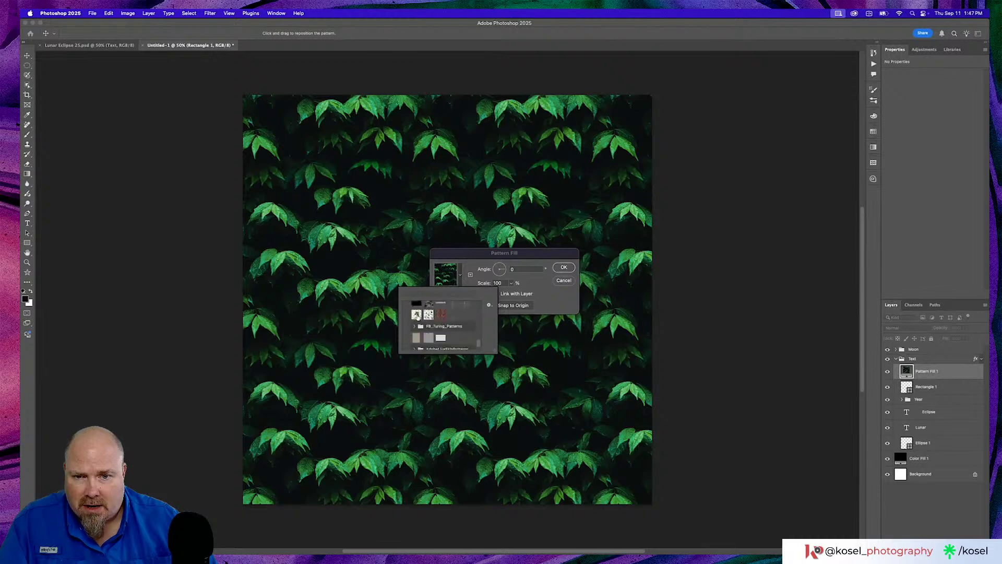
scroll(445, 326, "up", 2)
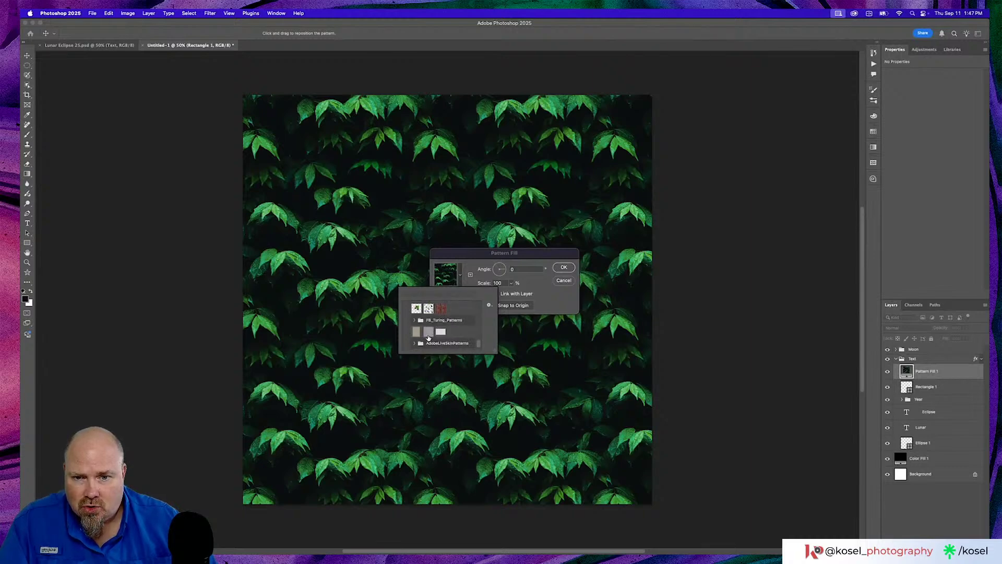
left_click(428, 336)
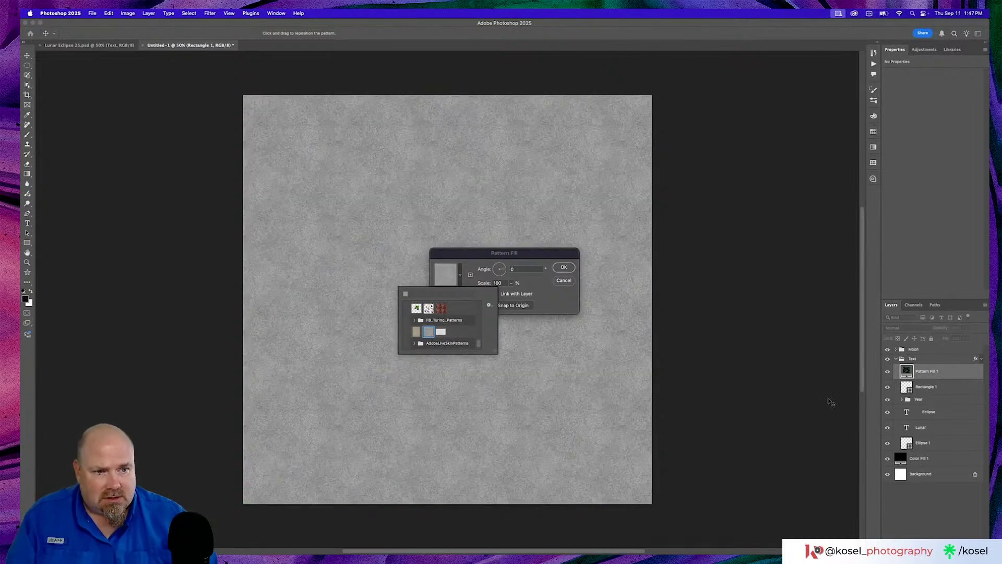
left_click(931, 377)
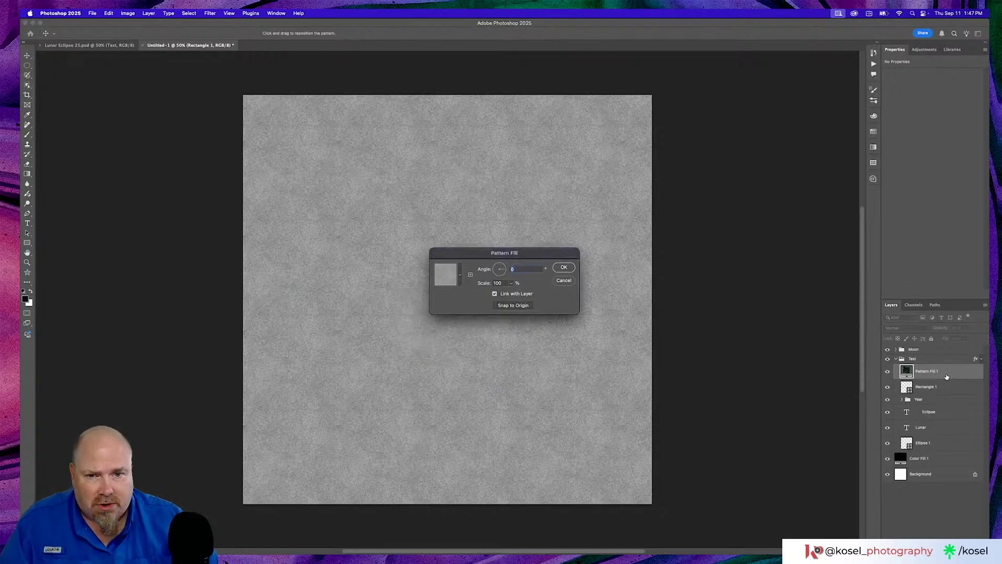
left_click(565, 268)
left_click_drag(948, 371, 945, 355)
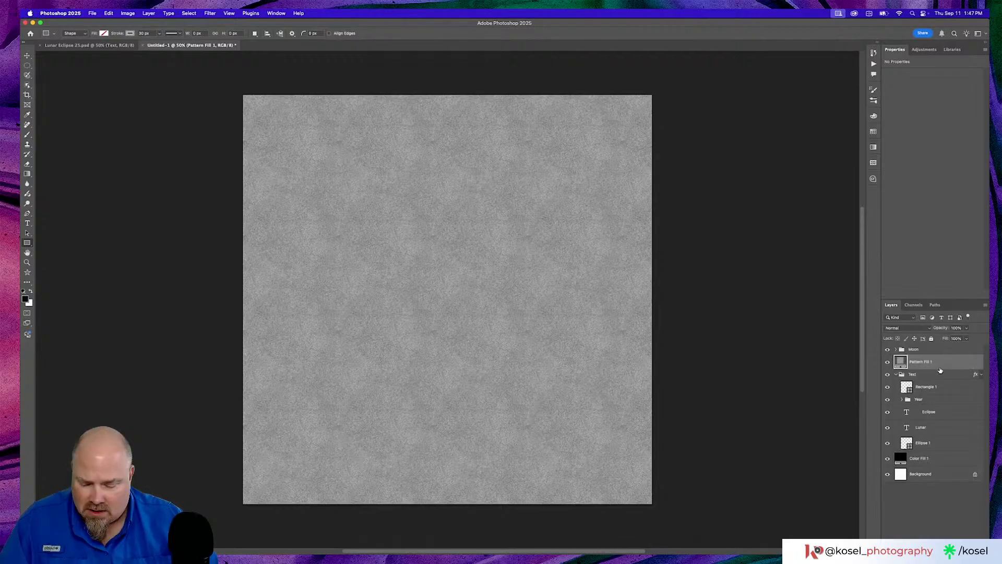
left_click(939, 367, "alt")
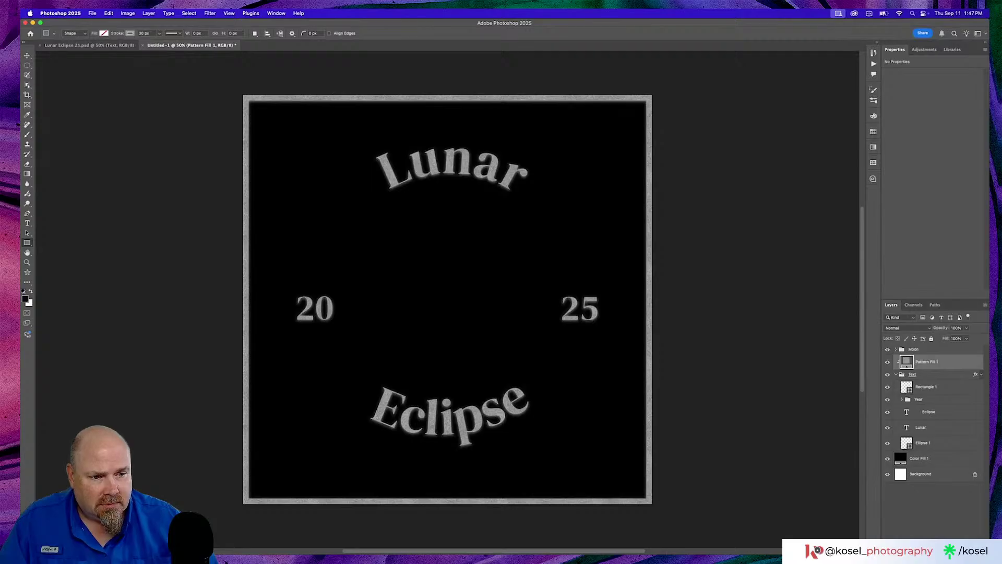
Add a Brightness/Contrast adjustment layer above Pattern Fill 1, clip it, and raise its brightness to about 59.
left_click(943, 544)
left_click(952, 456)
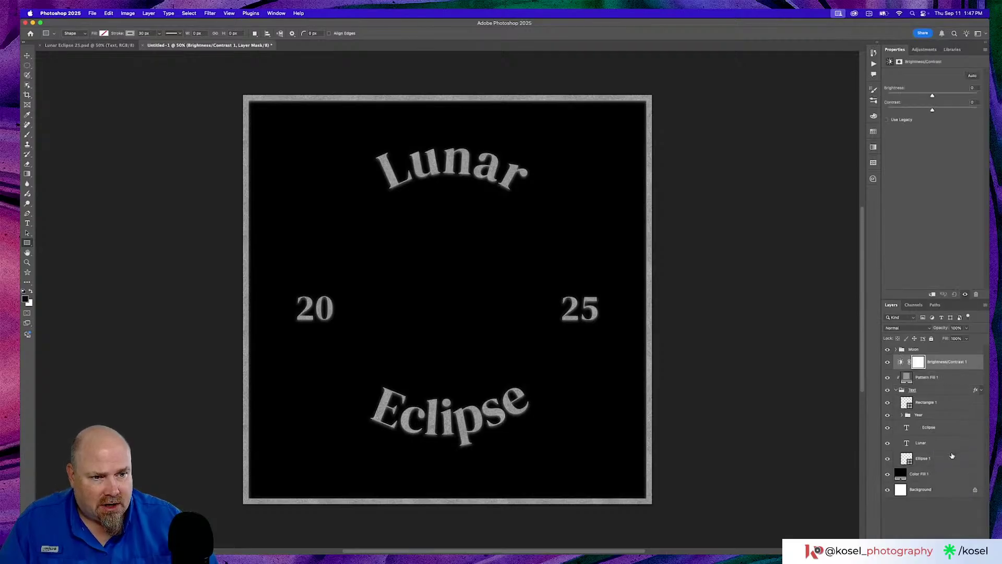
left_click(938, 369, "alt")
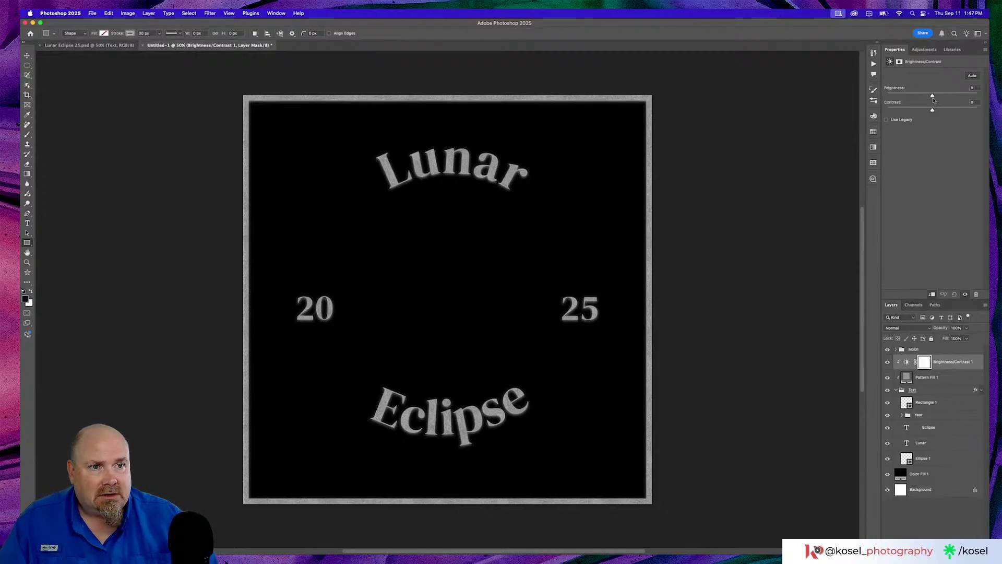
left_click_drag(934, 96, 949, 97)
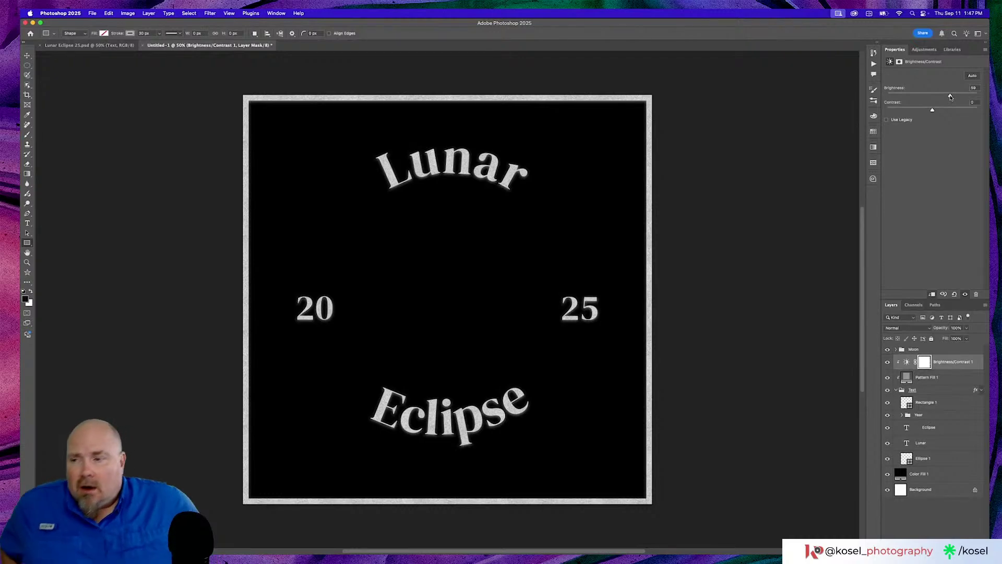
Collapse the Text group, expand the Moon group, and open the Timeline with the frame animation mode selected.
left_click(897, 390)
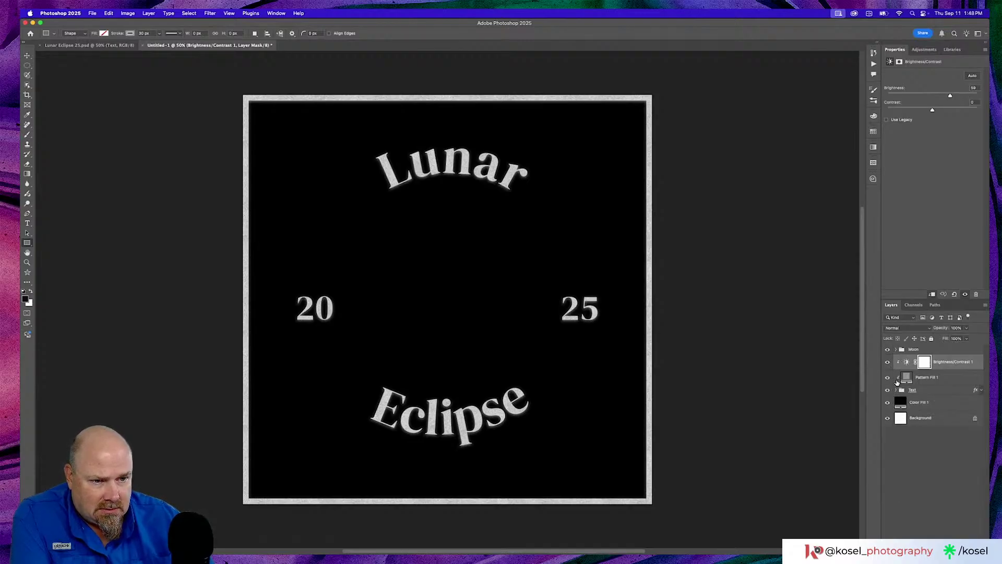
left_click(895, 349)
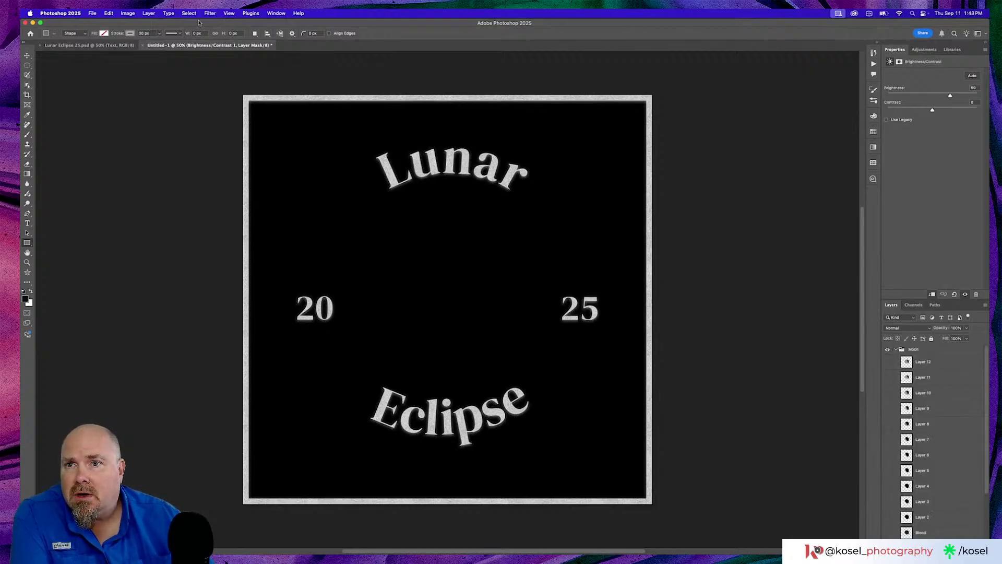
left_click(278, 12)
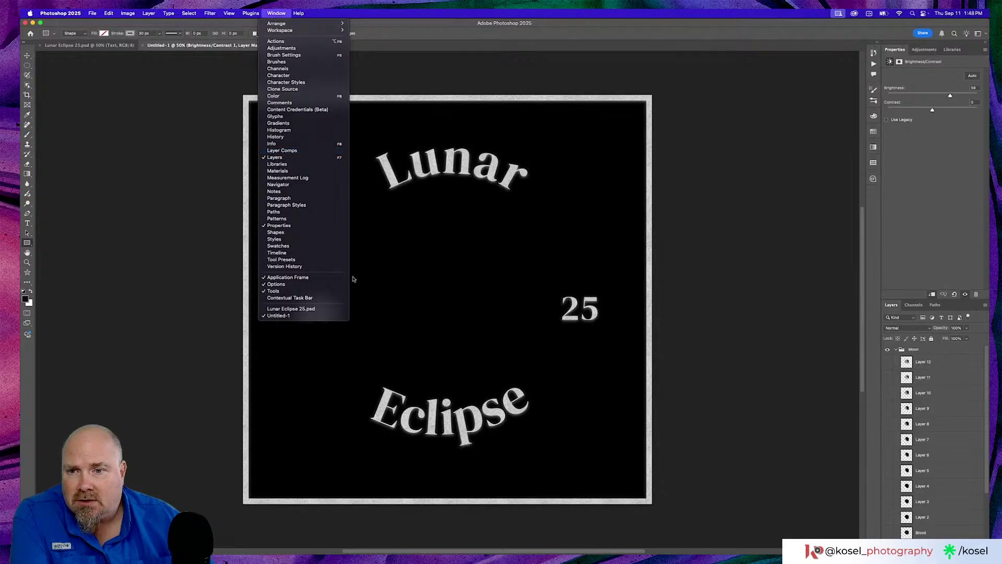
left_click(277, 253)
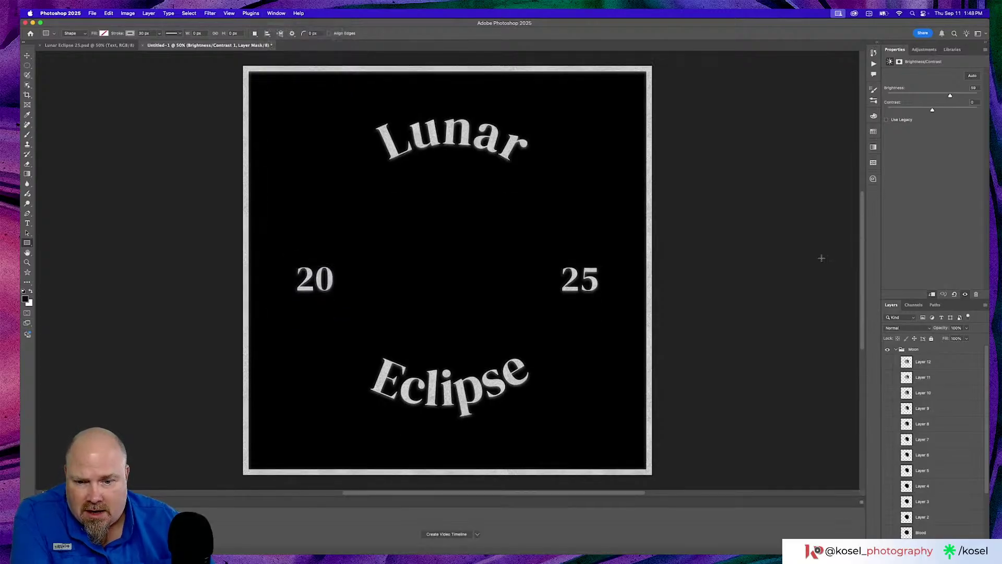
left_click(477, 533)
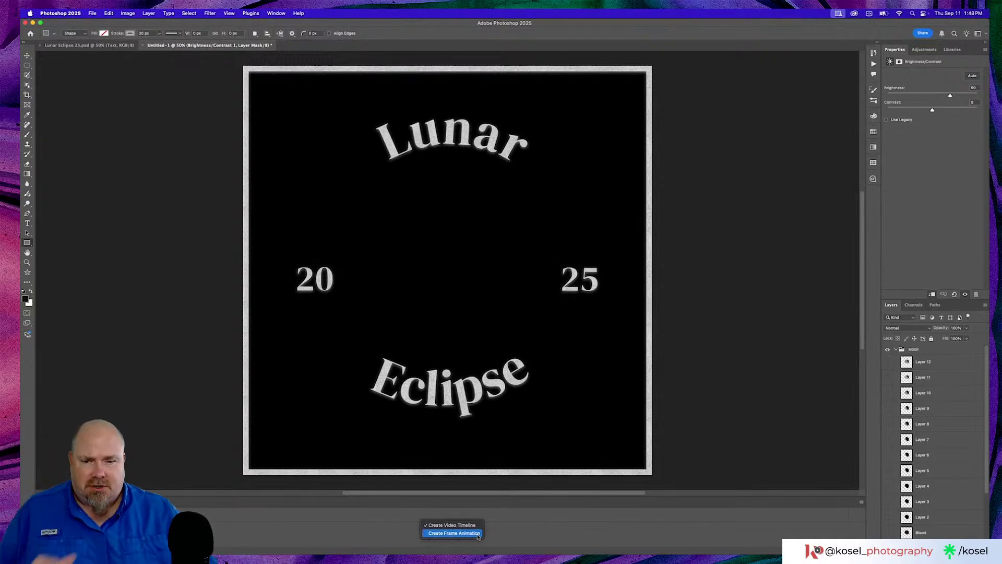
left_click(476, 533)
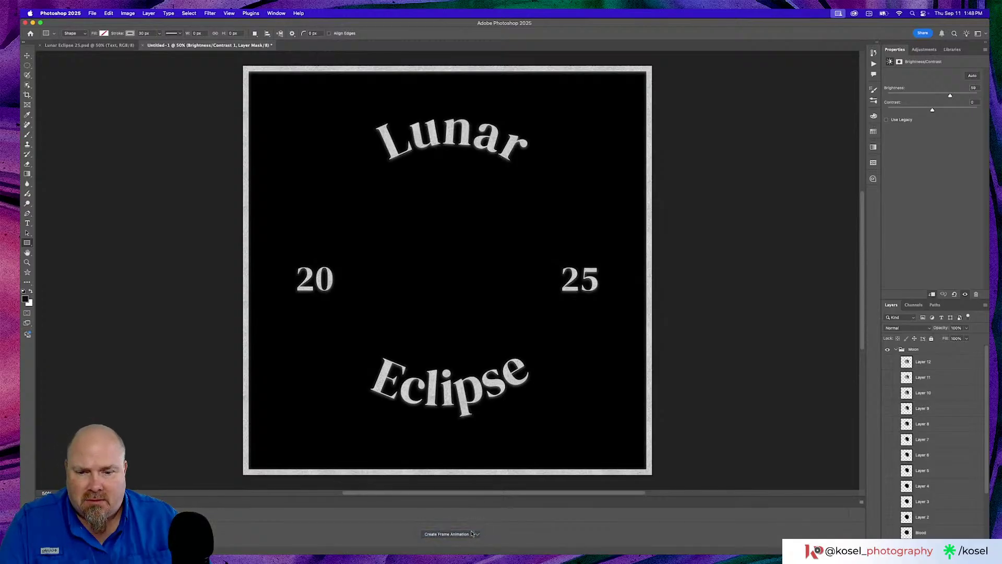
Show the Blood layer in the Moon group and create the frame animation with it as the first frame.
scroll(898, 381, "down", 3)
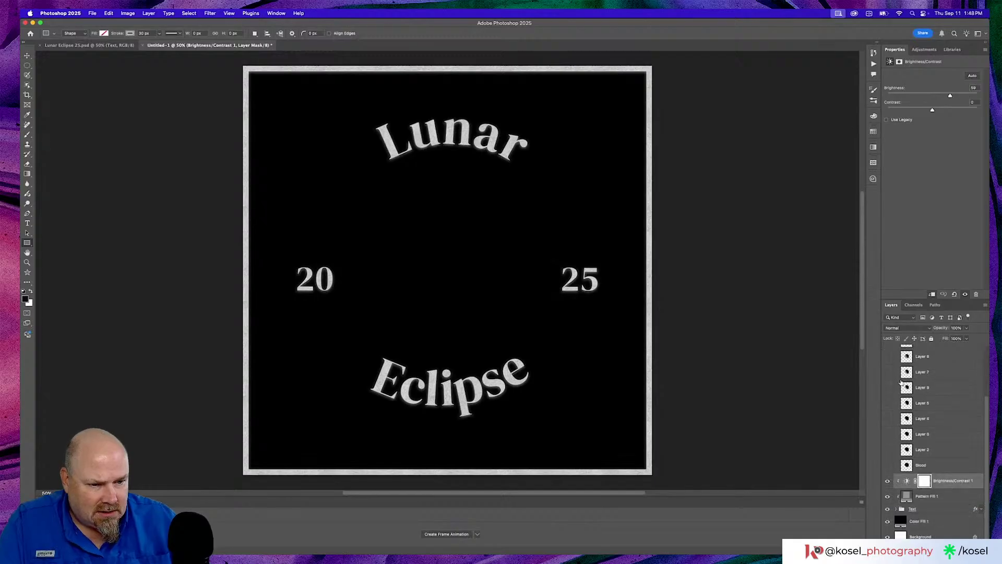
left_click(888, 466)
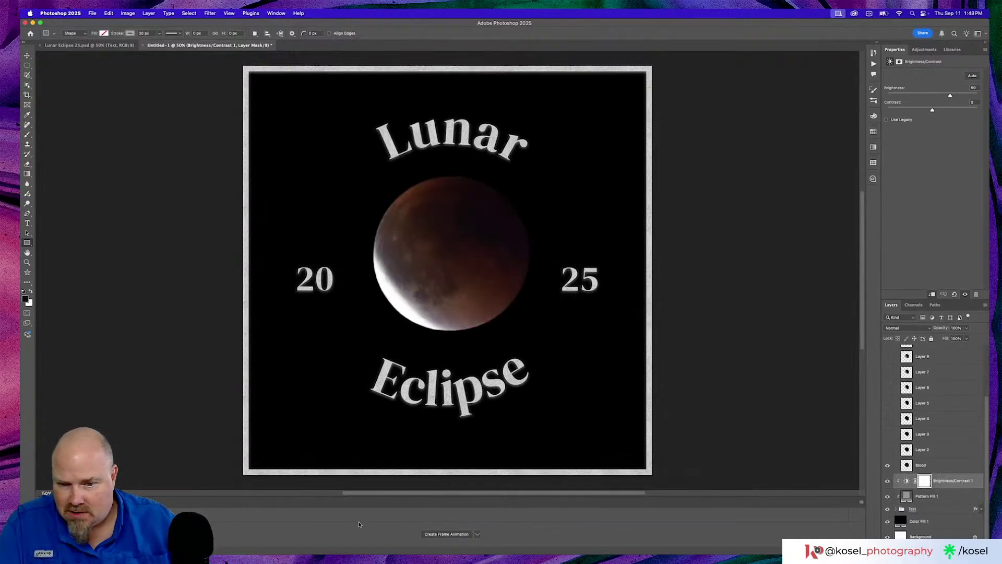
left_click(432, 534)
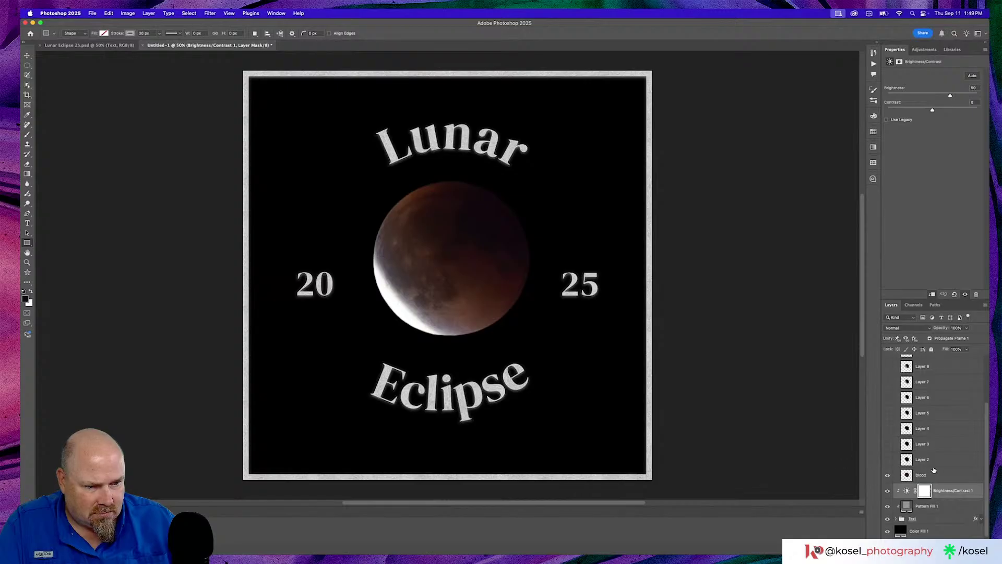
Swap the visible moon from Blood to Layer 2 for an animation frame and decline deleting the frame.
left_click(886, 475)
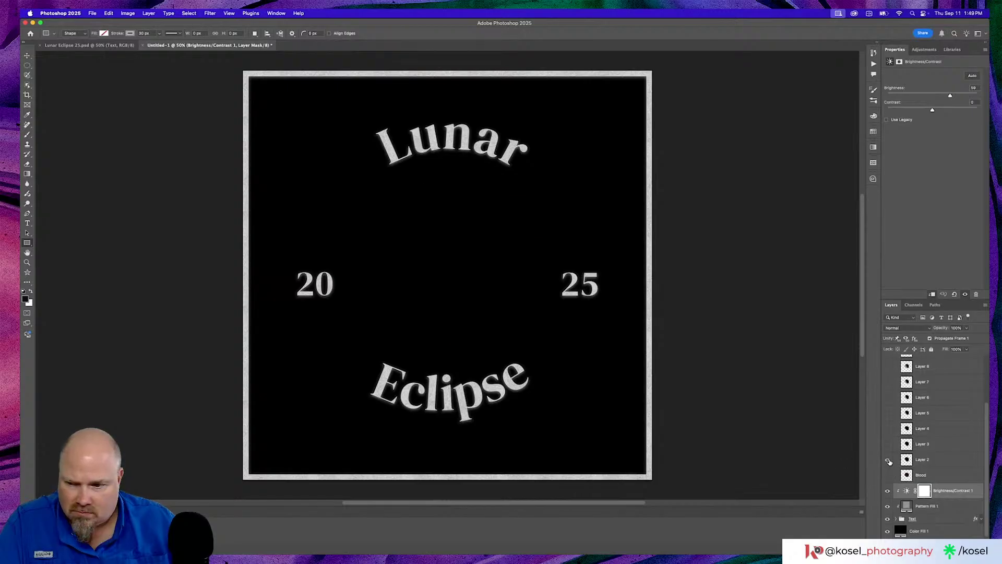
left_click(887, 460)
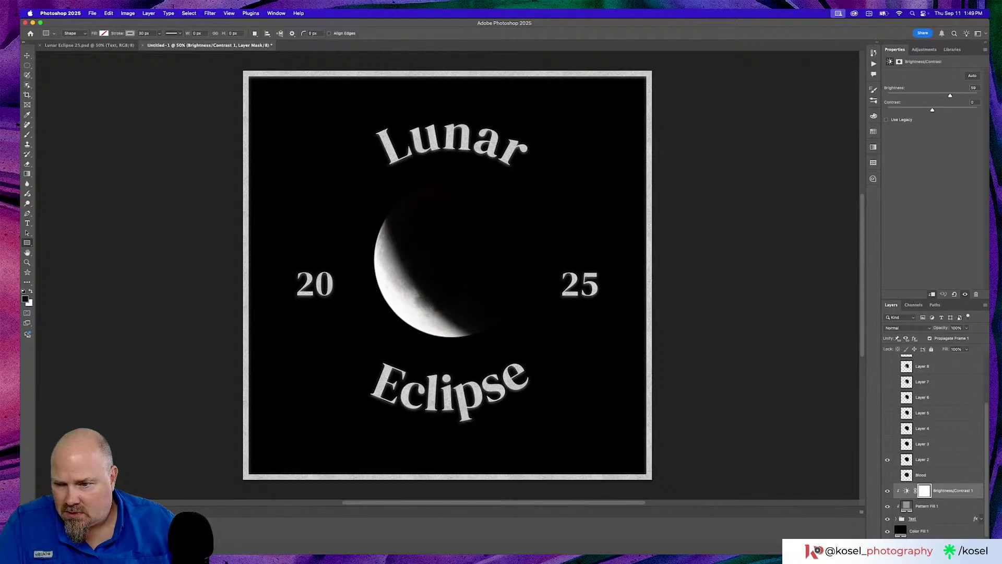
key("BackSpace")
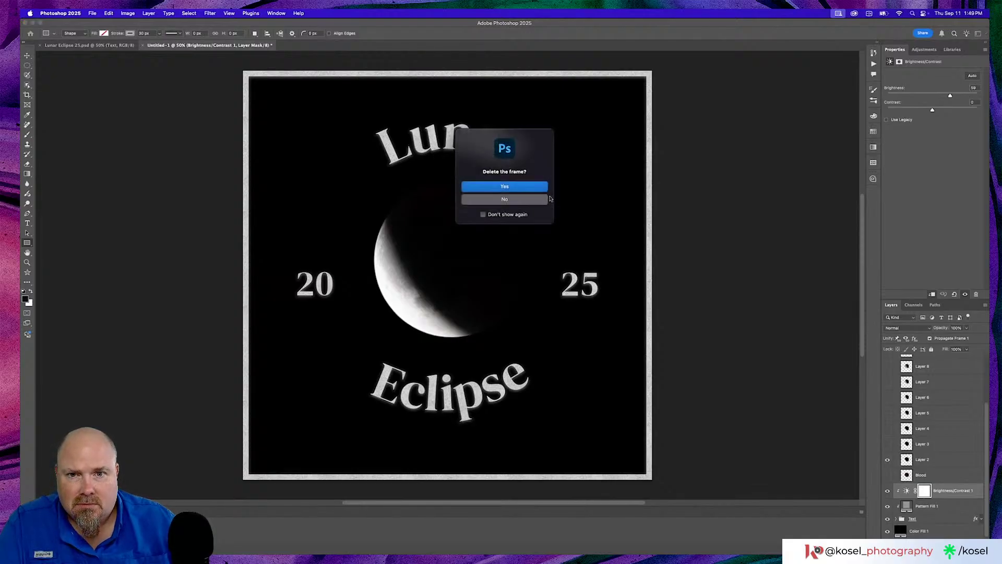
left_click(506, 201)
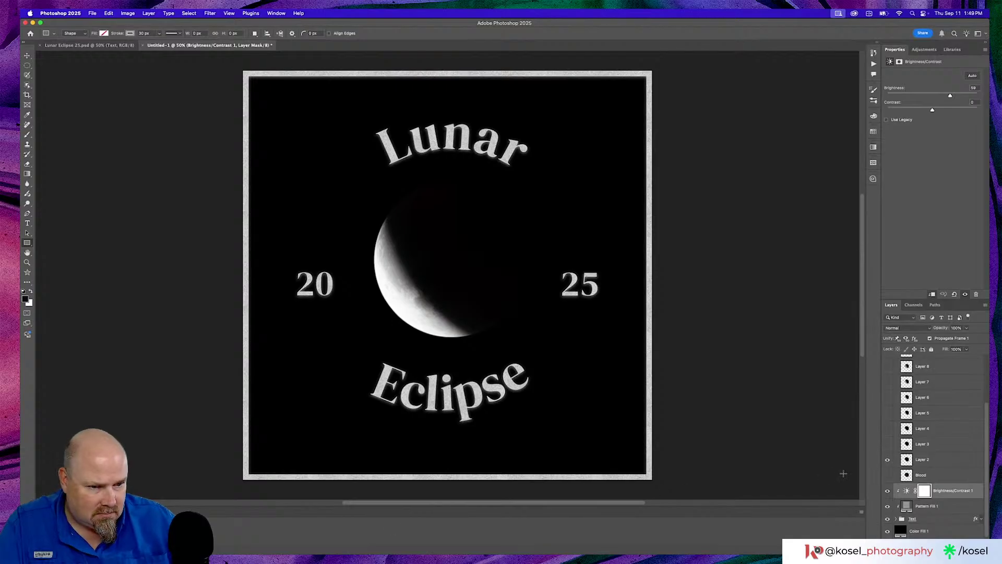
Switch the visible moon from Layer 2 to Layer 3 and on to Layer 4 for successive frames, hiding each preceding layer.
left_click(887, 459)
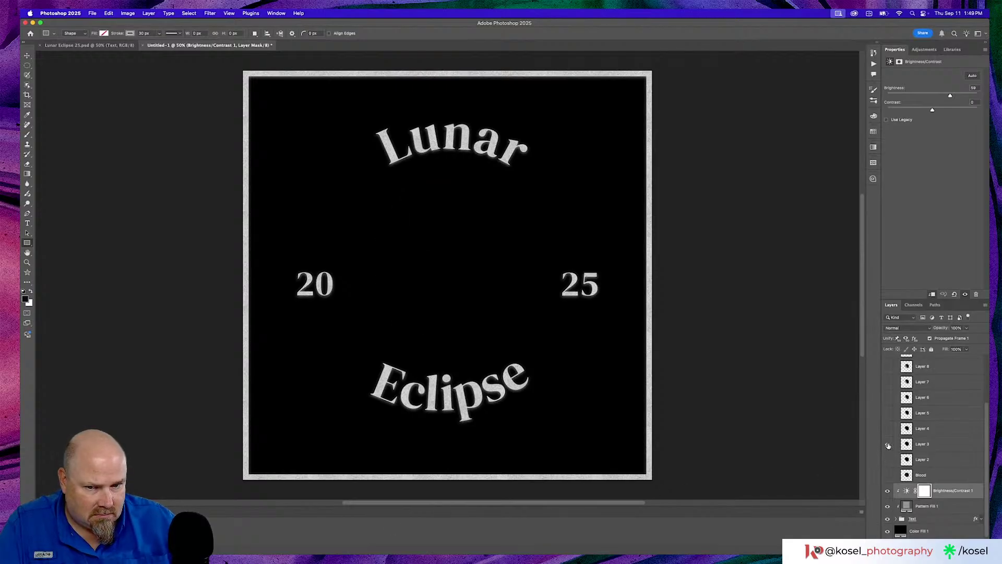
left_click(888, 444)
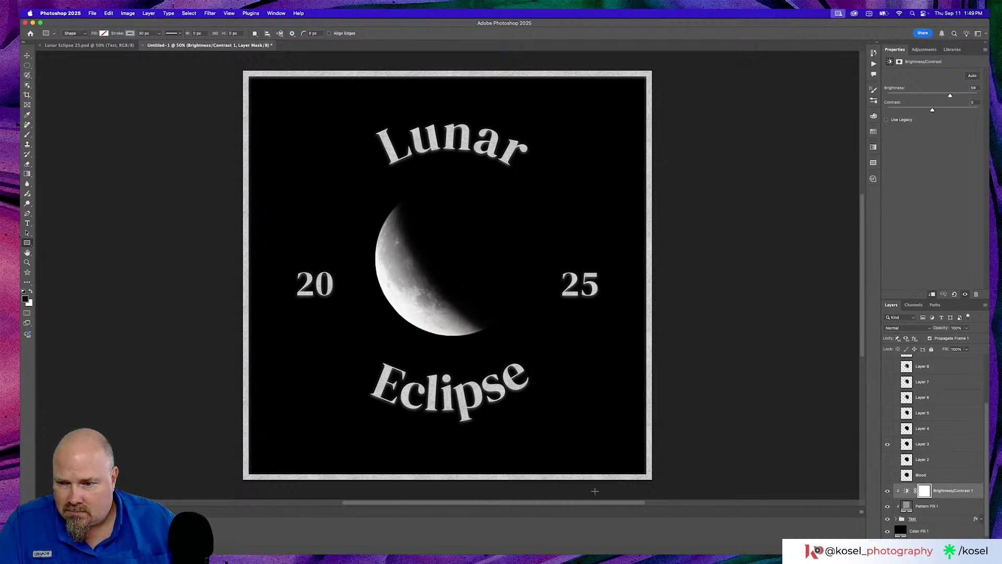
left_click(887, 444)
left_click(887, 429)
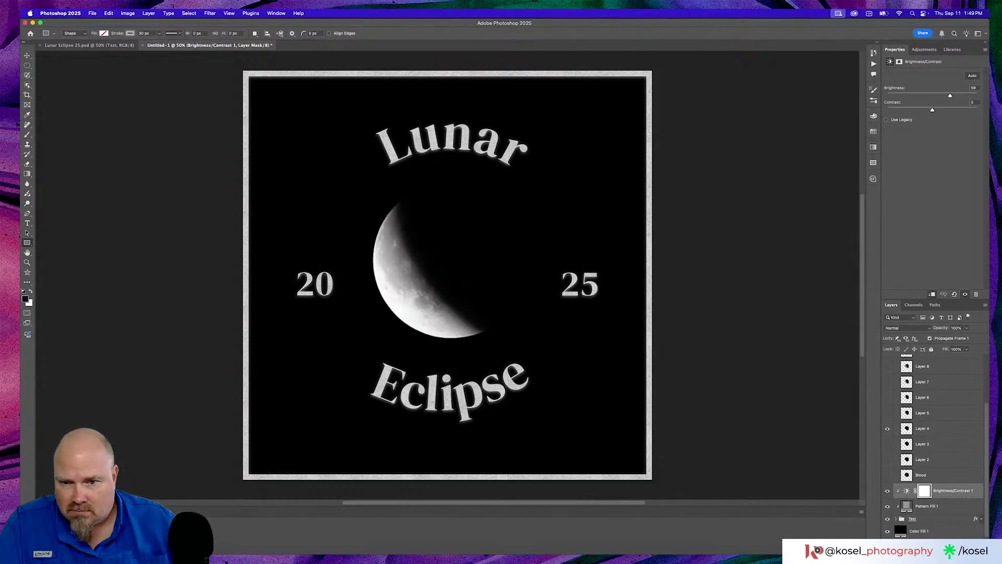
left_click(888, 429)
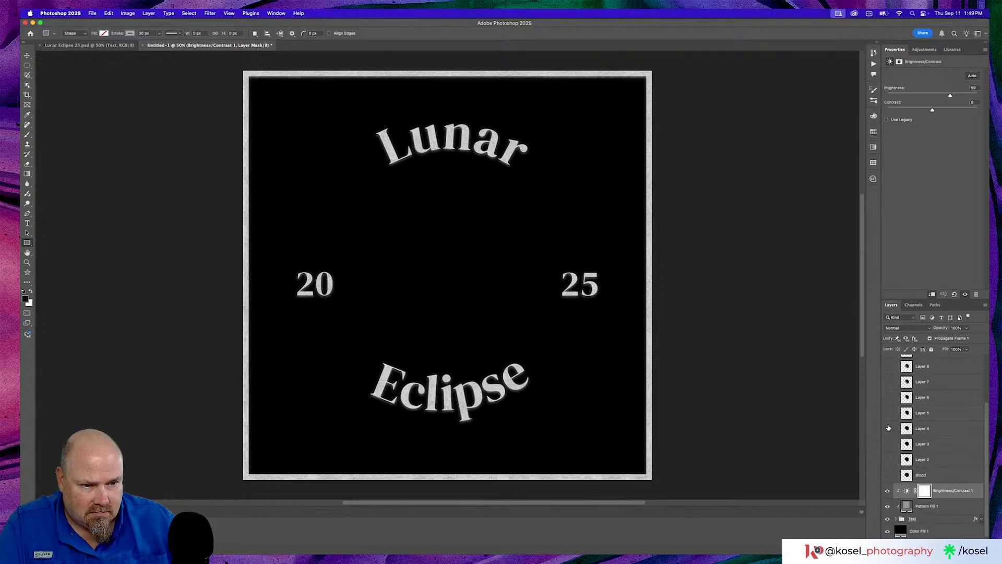
Continue the frame animation by showing a single moon phase at a time: Layer 5, Layer 6 and Layer 7.
left_click(887, 413)
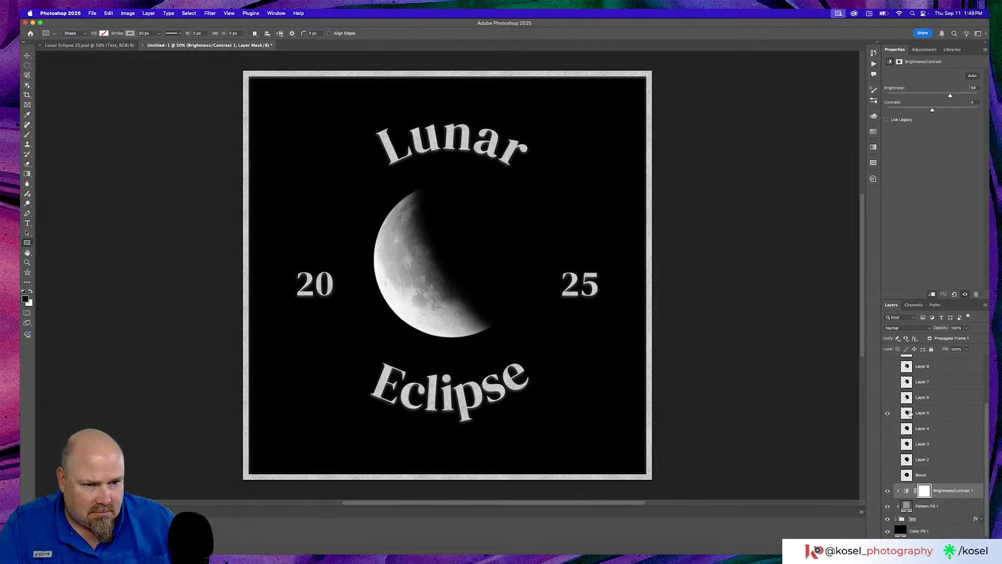
left_click(887, 413)
left_click(887, 397)
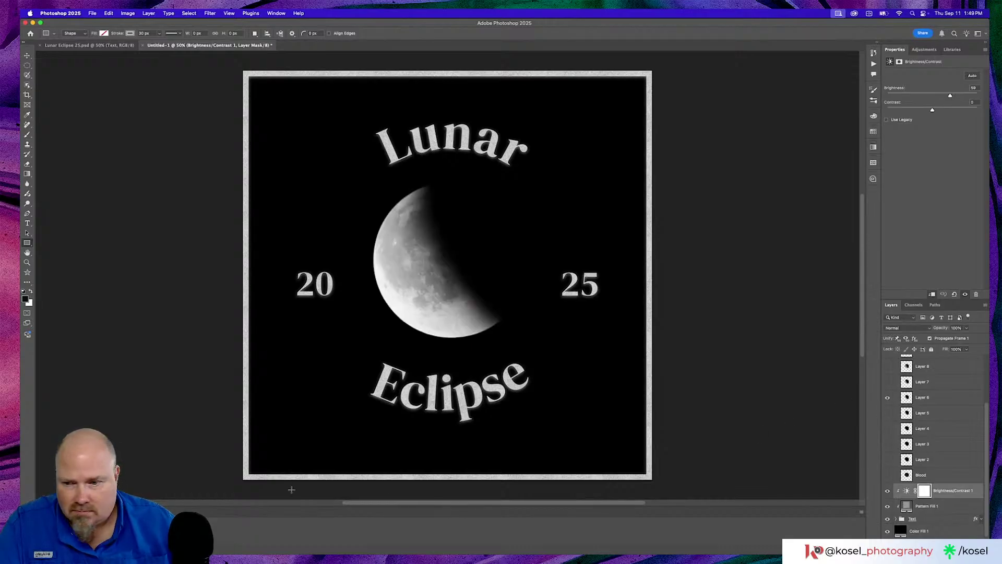
left_click(888, 397)
left_click(888, 382)
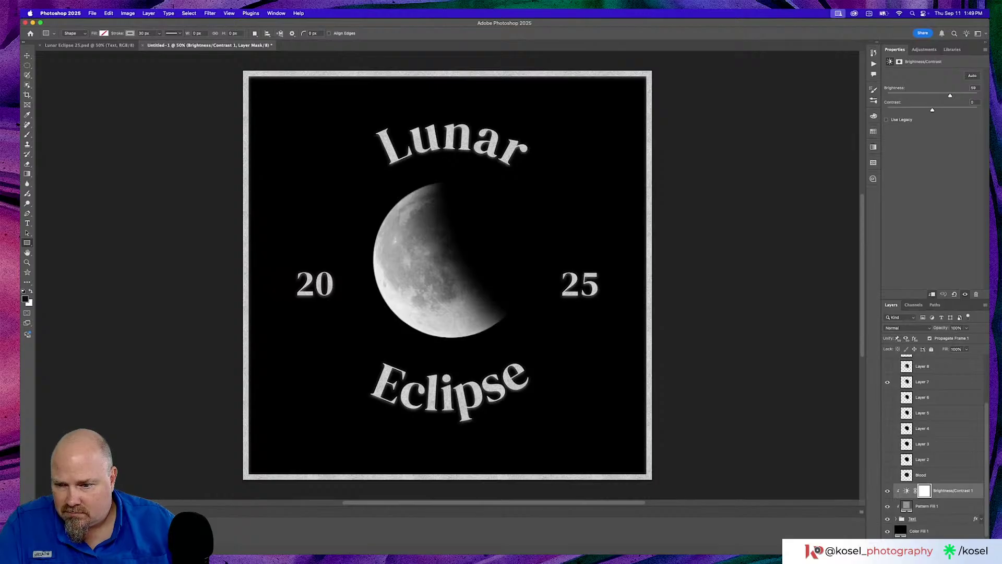
Replace Layer 7 with Layer 8 as the visible moon phase, add a frame, and show only Layer 9 in it.
left_click(887, 383)
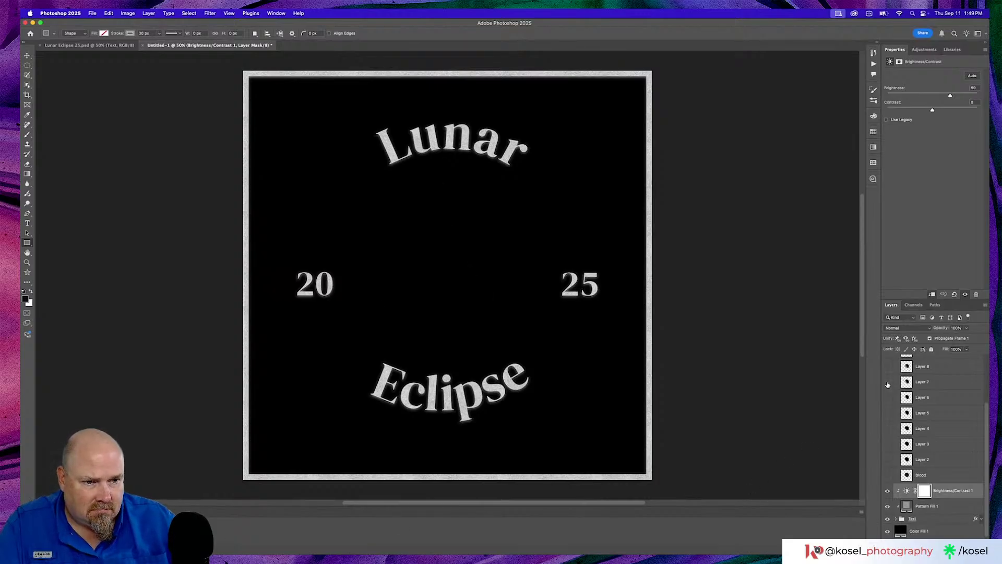
left_click(887, 366)
scroll(887, 371, "up", 2)
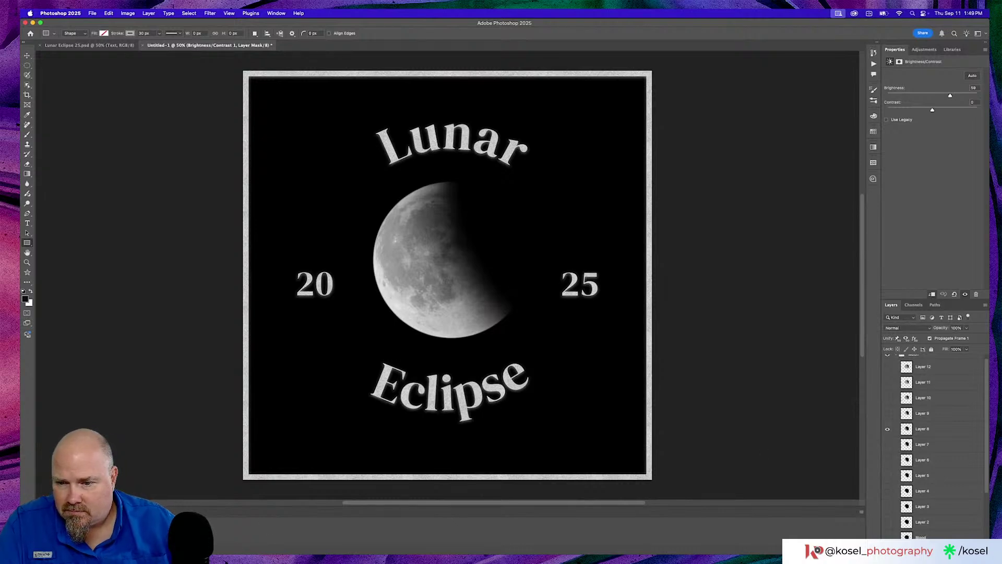
left_click(119, 550)
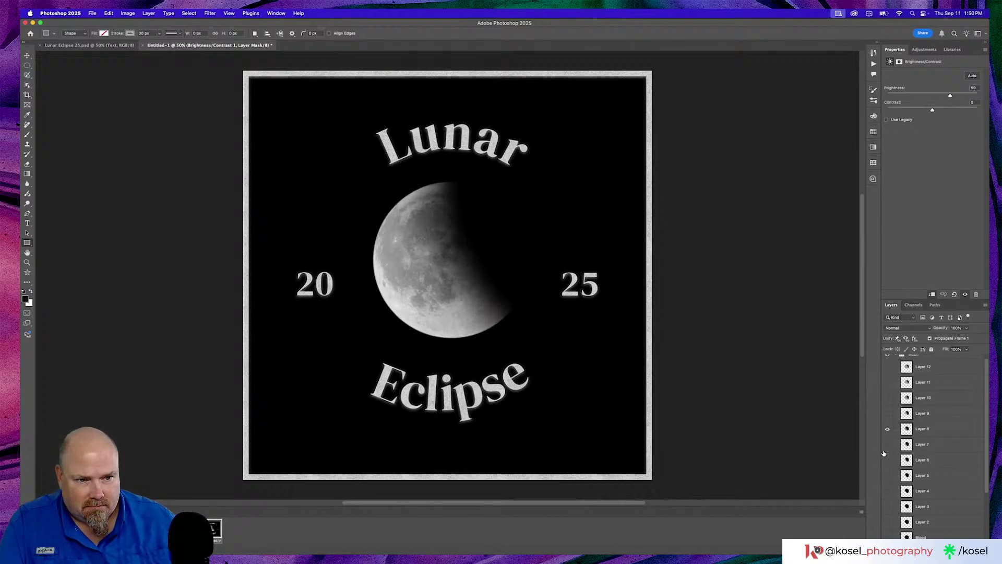
left_click(887, 428)
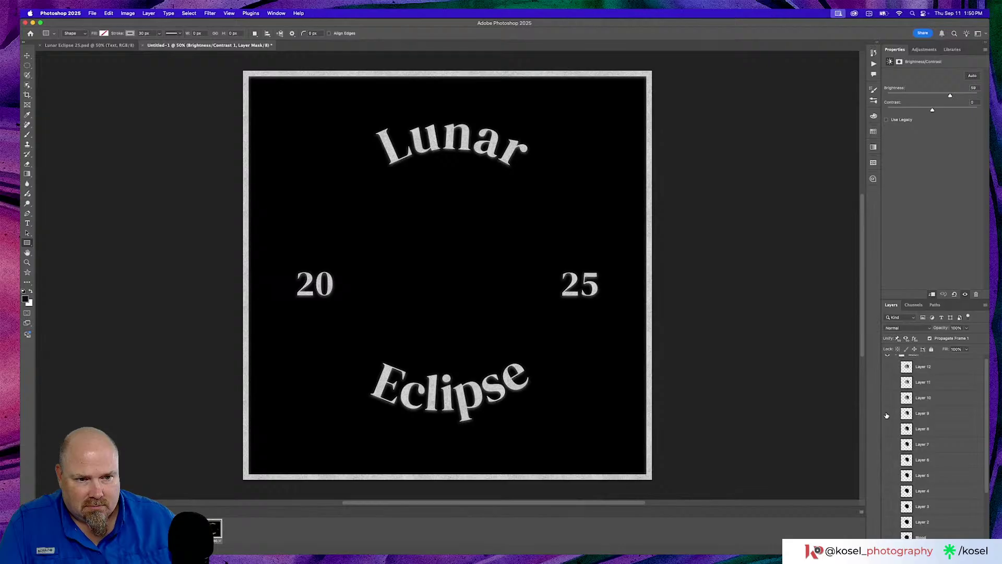
left_click(887, 413)
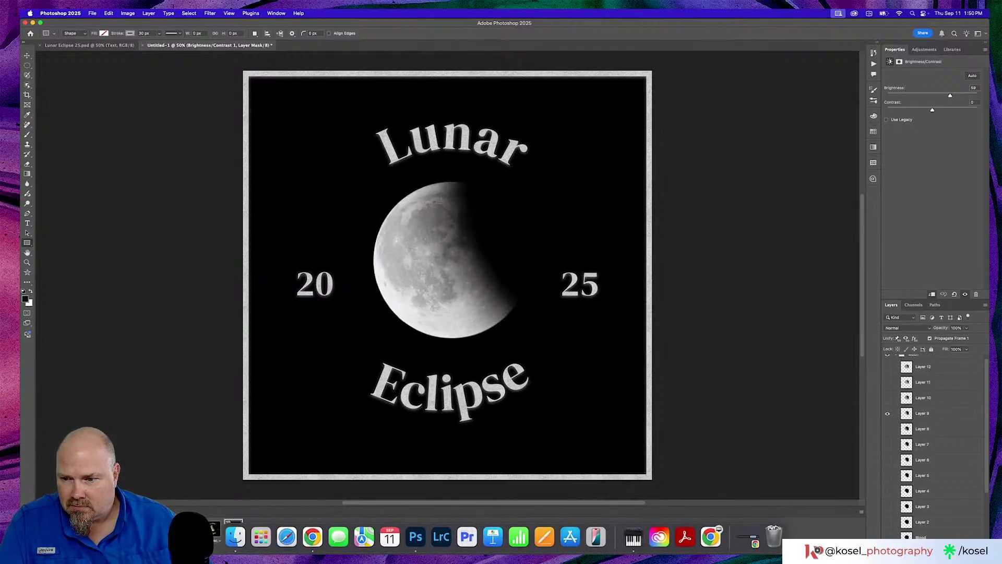
Build frames 10, 11 and 12 of the animation so they show only Layer 10, Layer 11 and Layer 12 respectively.
left_click(887, 412)
left_click(887, 397)
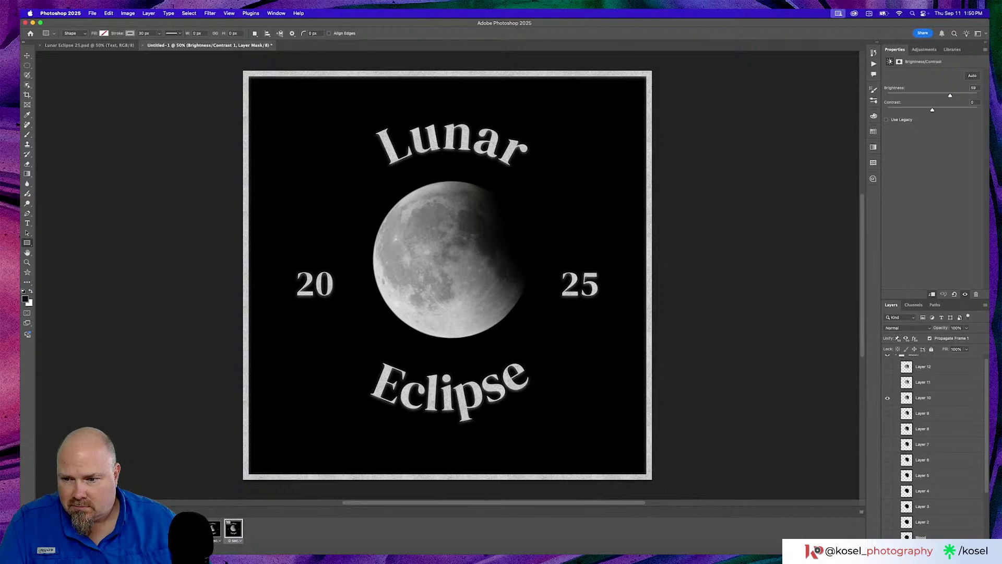
left_click(225, 561)
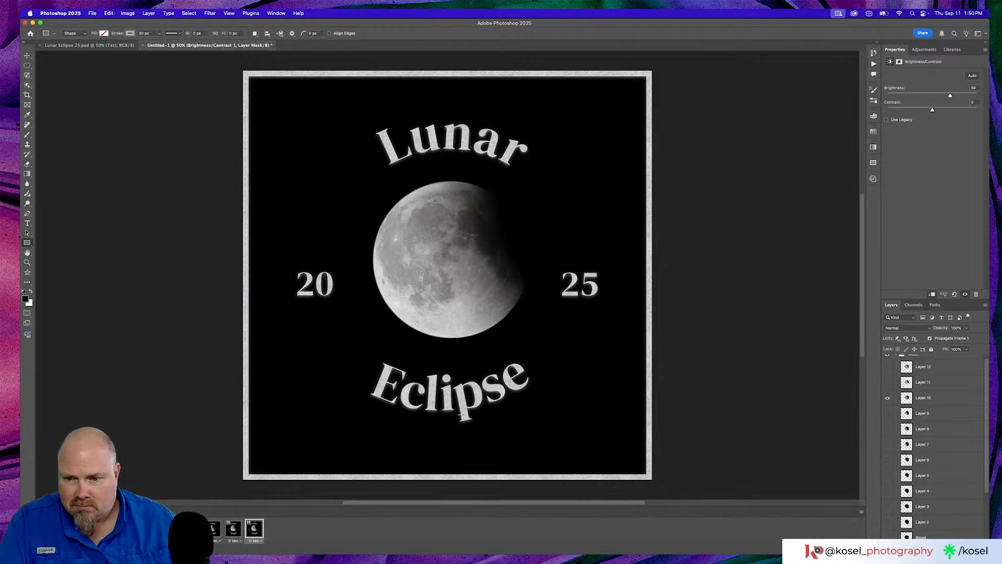
left_click(887, 397)
left_click(888, 382)
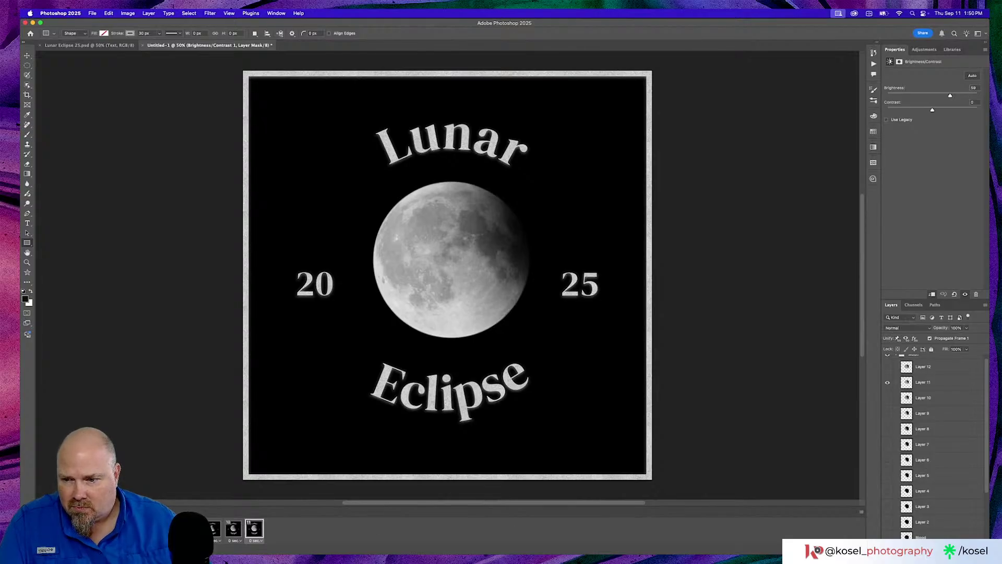
left_click(224, 561)
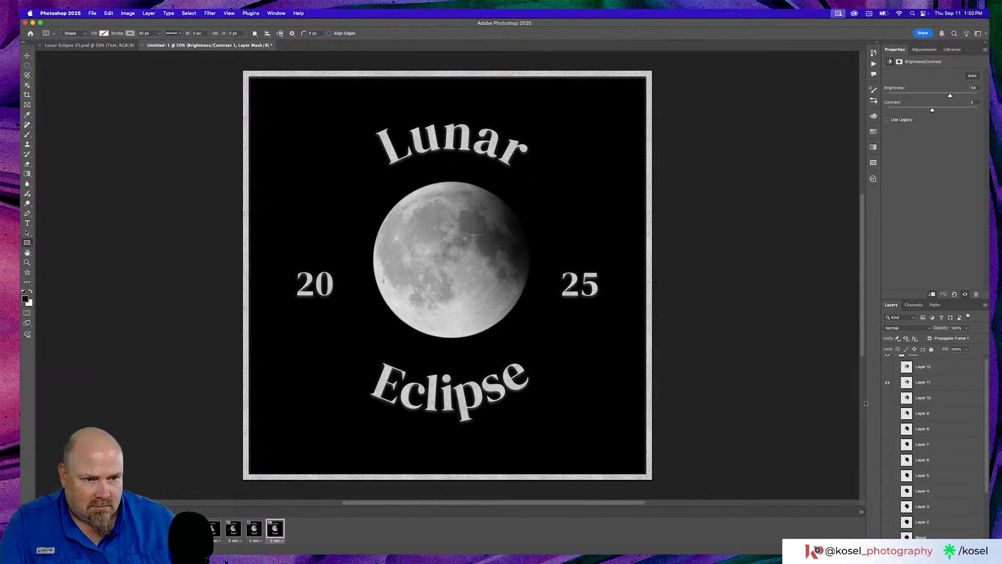
left_click(887, 381)
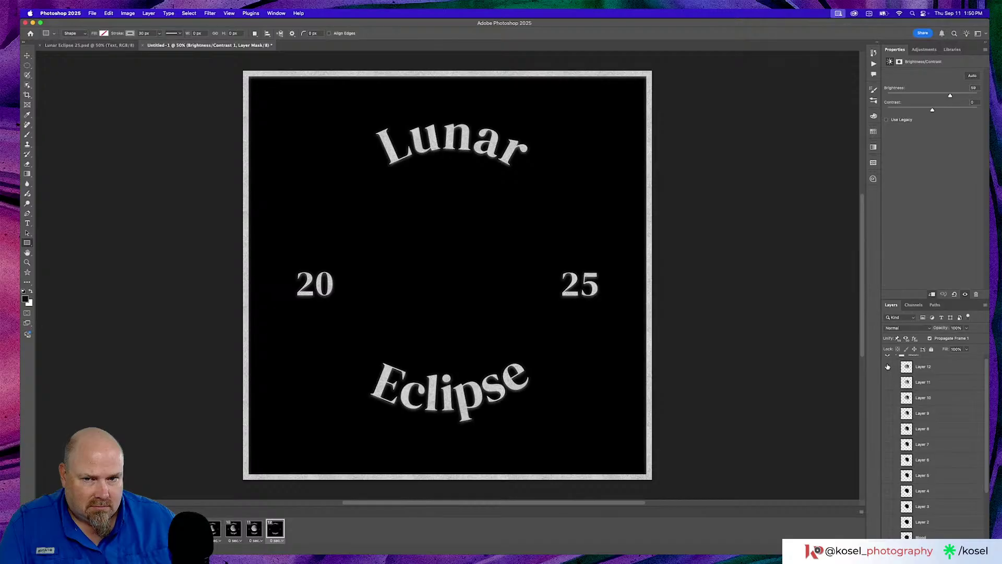
left_click(888, 366)
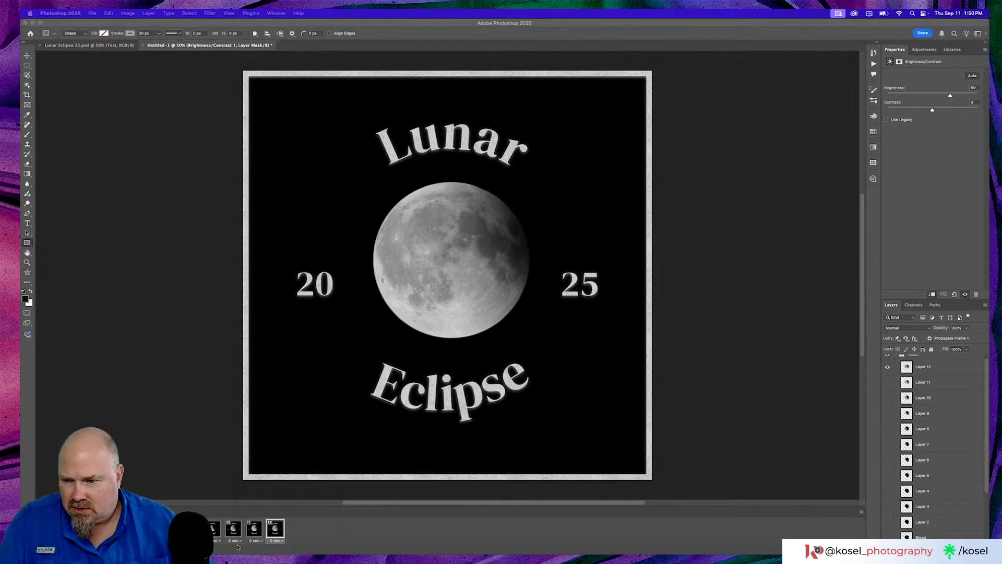
Set the delay of all animation frames to 1 second and preview the playback.
key("super+Tab")
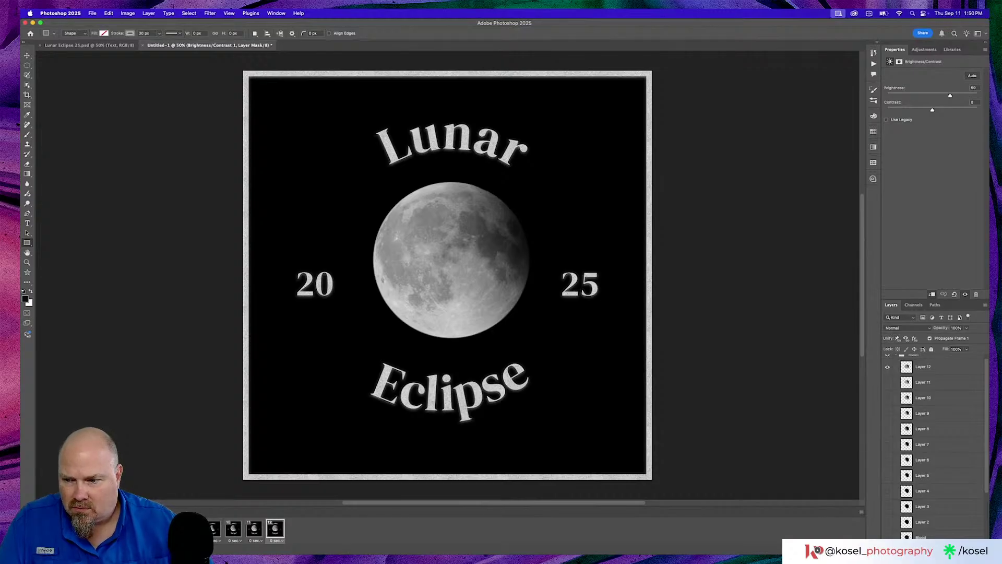
key("space")
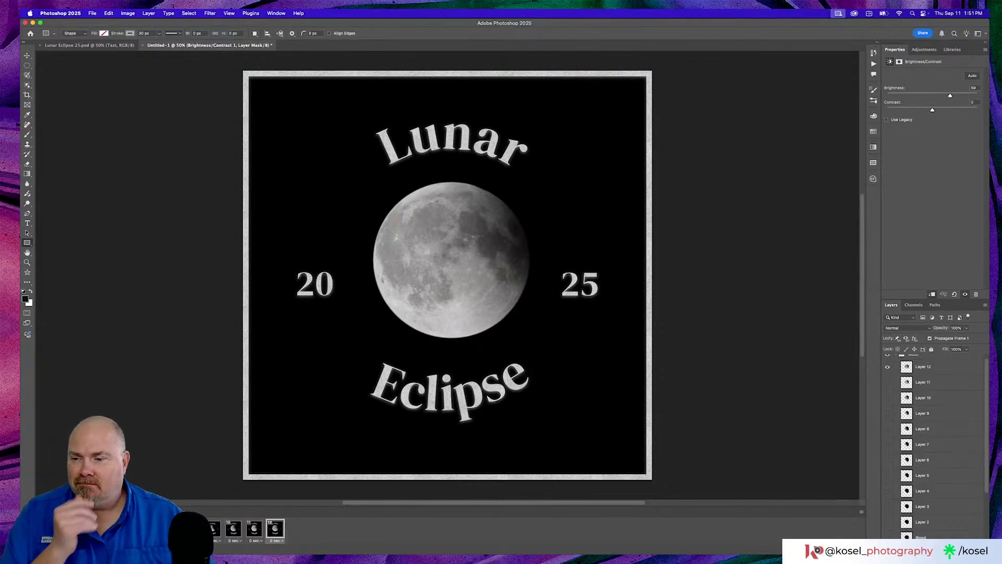
left_click(275, 528)
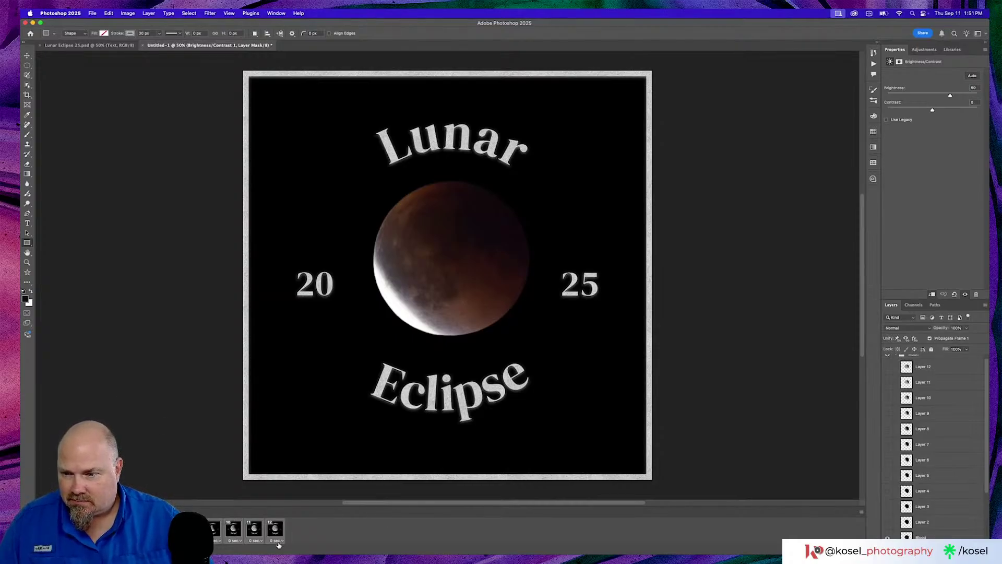
left_click(225, 561)
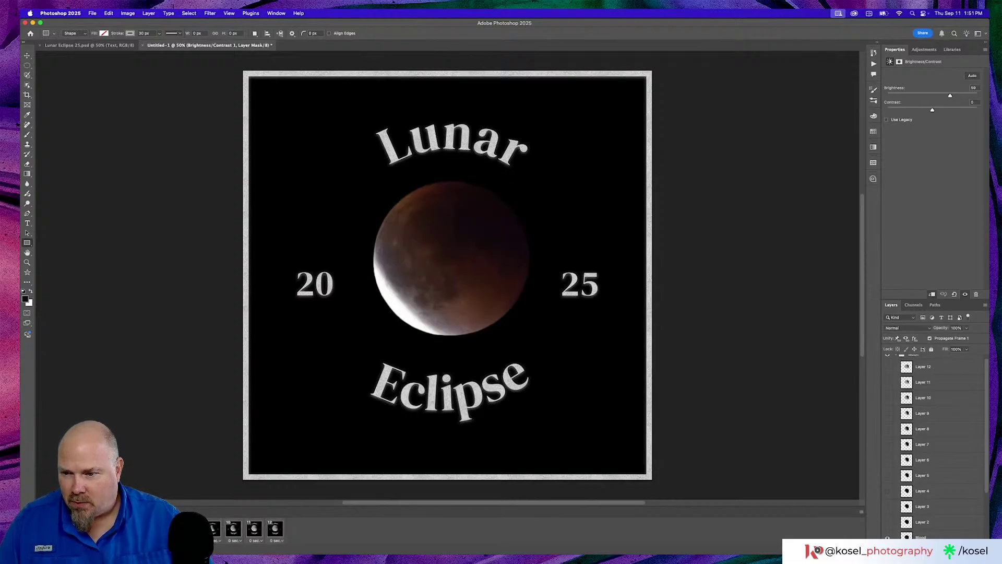
left_click(271, 530)
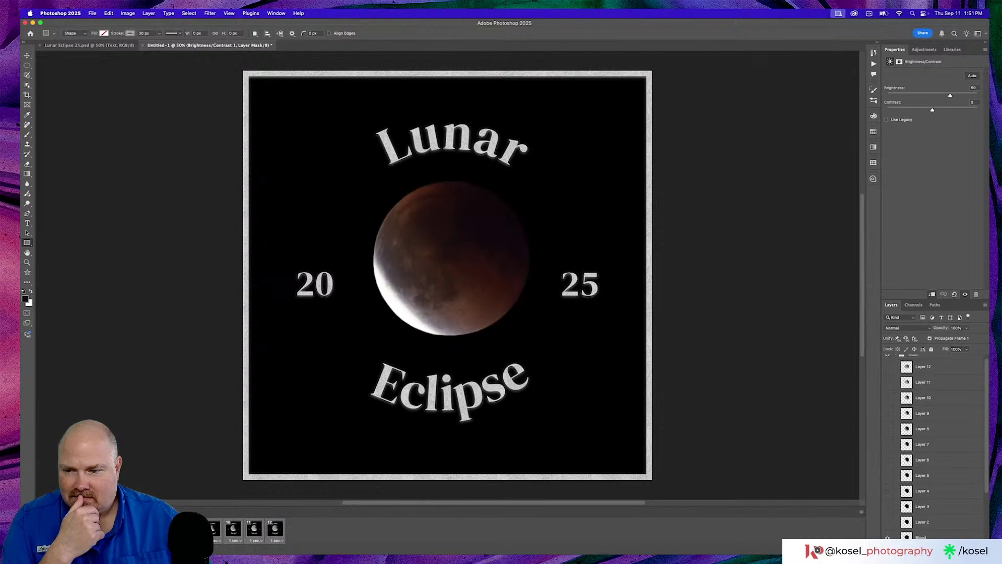
key("space")
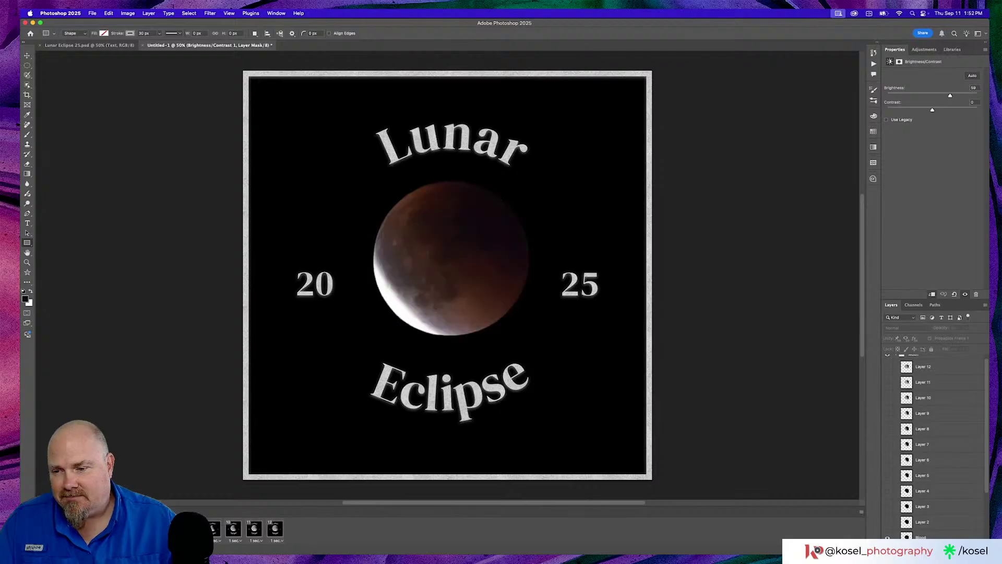
key("space")
Select all twelve animation frames, set their delay to 0.5 seconds, and preview the playback.
left_click(280, 528)
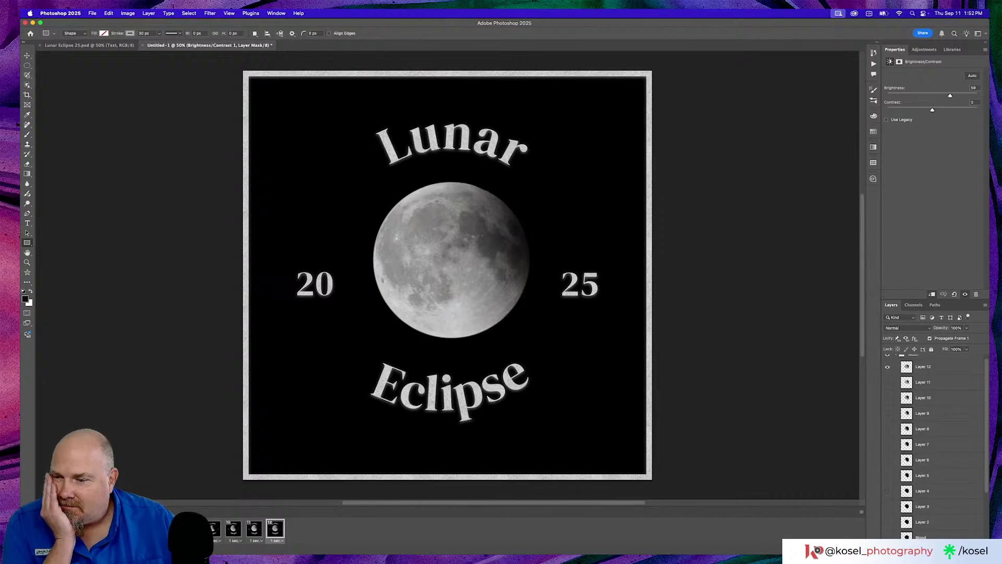
left_click(45, 528)
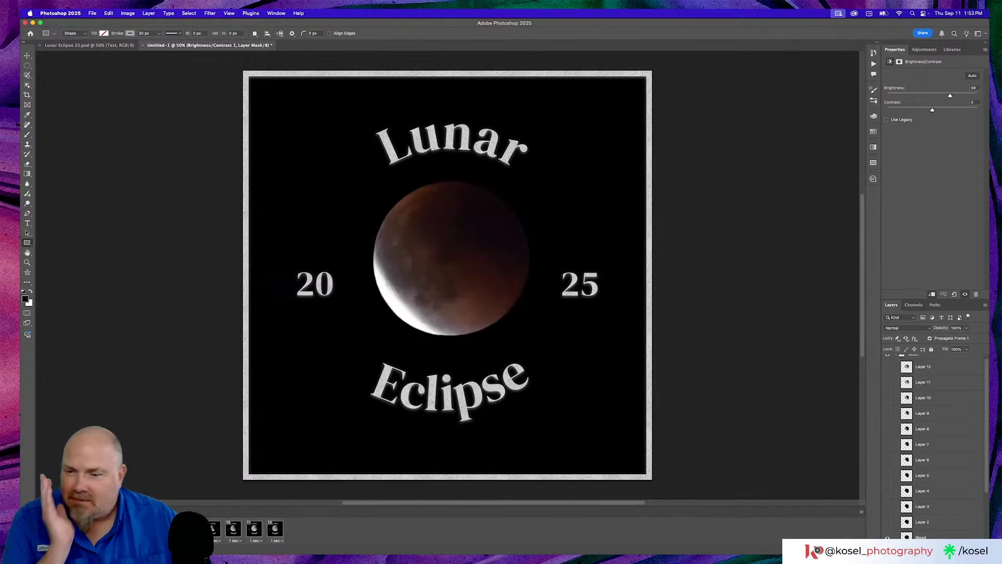
left_click(282, 541)
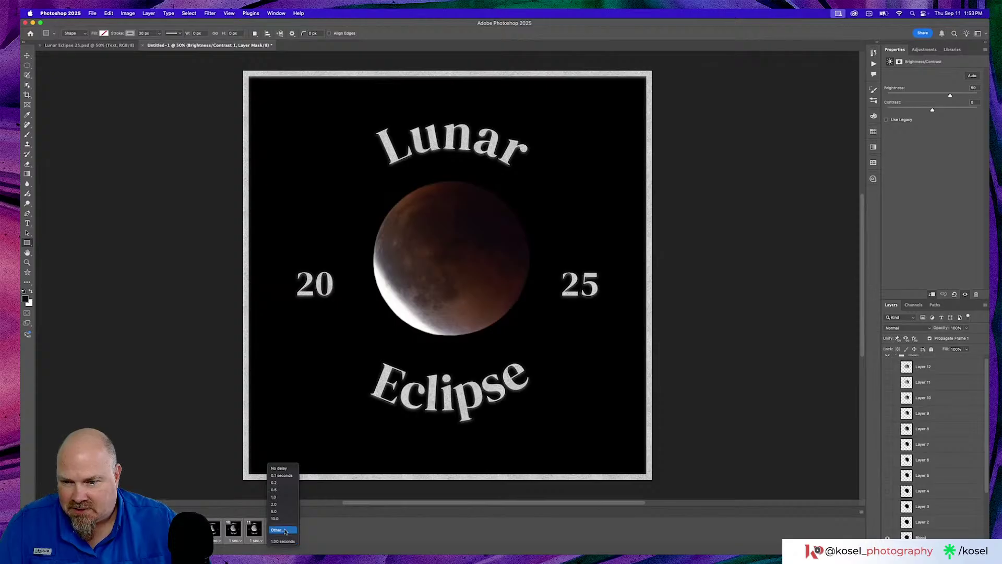
left_click(279, 491)
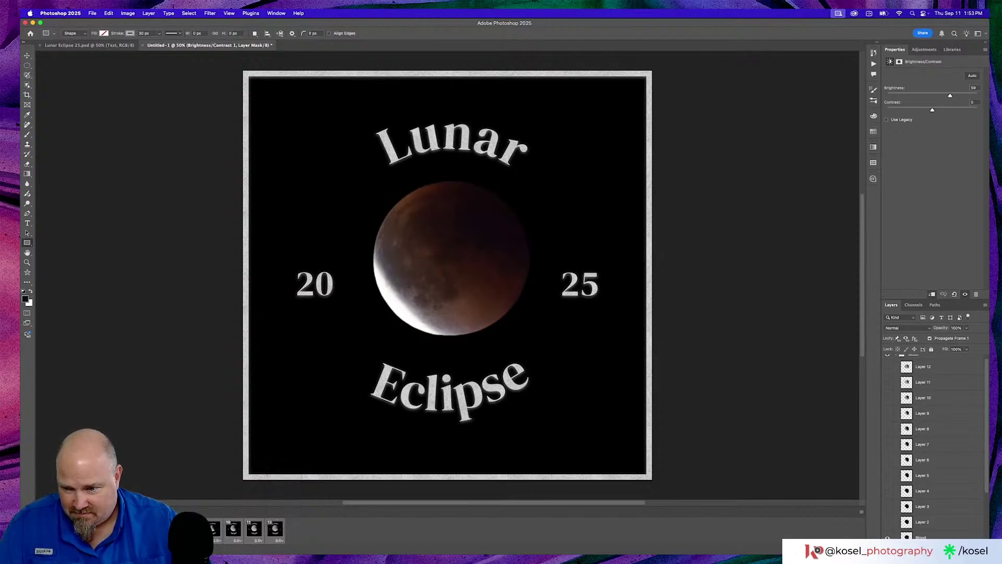
key("space")
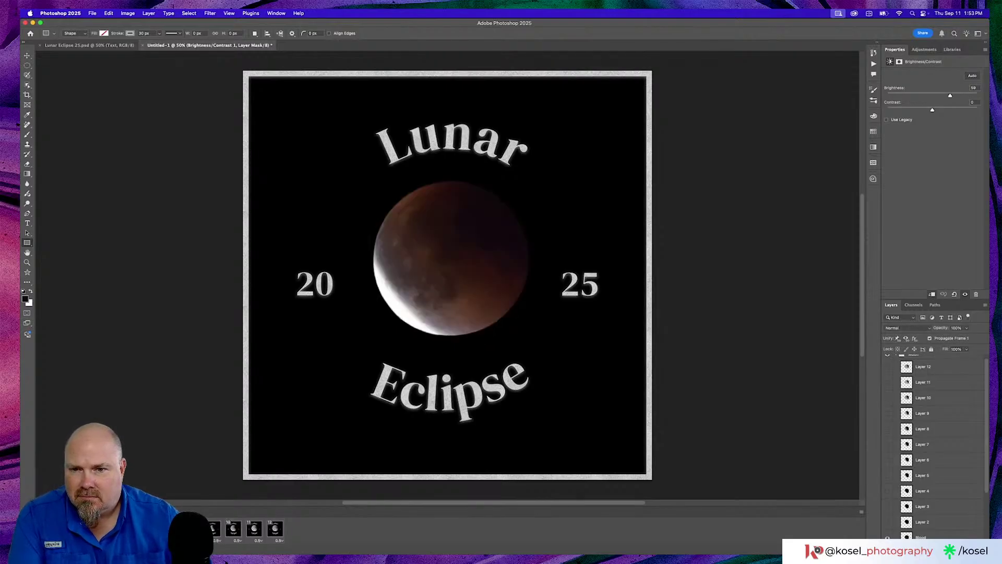
Look through the moon phase layers and collapse the Moon group.
scroll(971, 409, "up", 1)
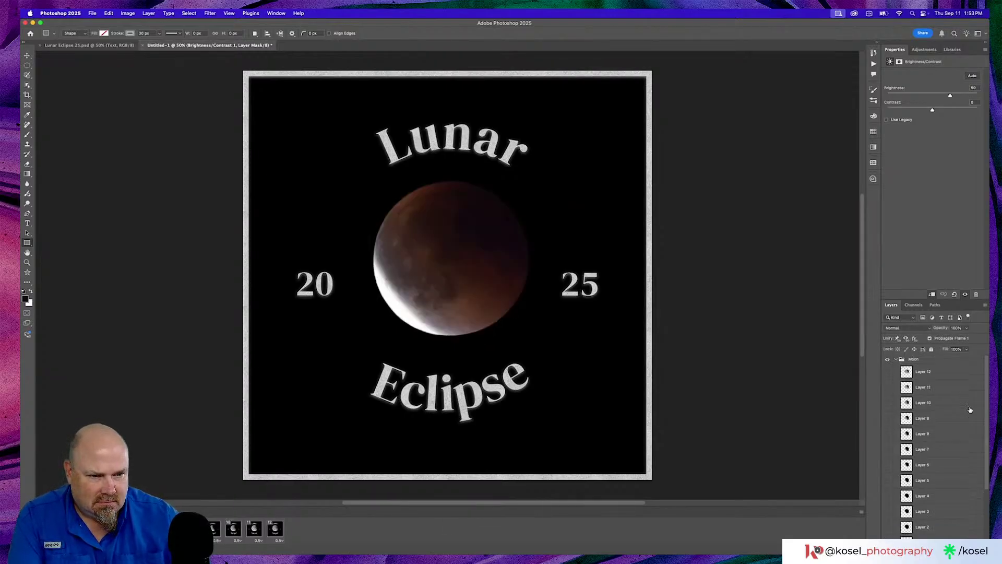
left_click(943, 371)
scroll(941, 414, "down", 3)
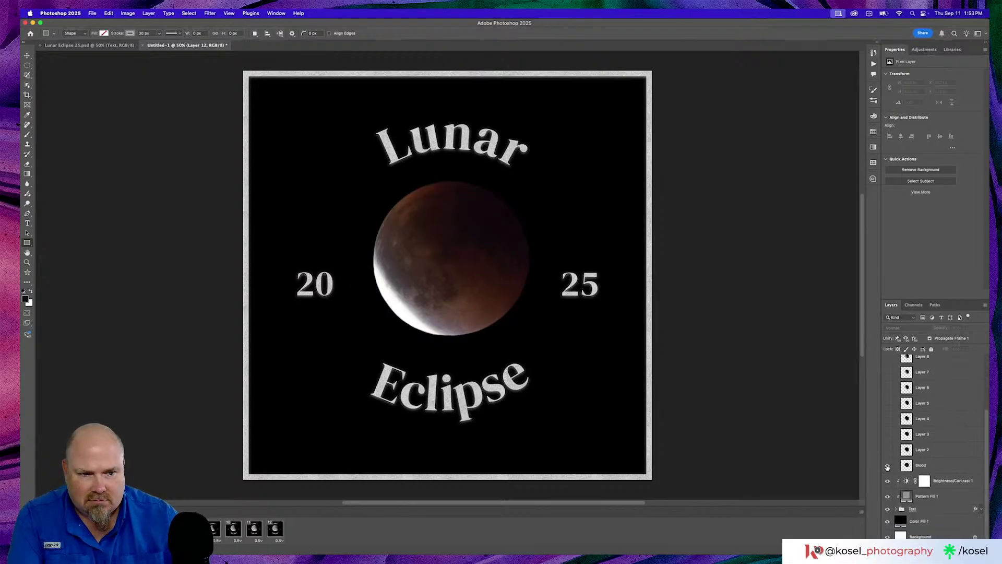
scroll(938, 394, "up", 1)
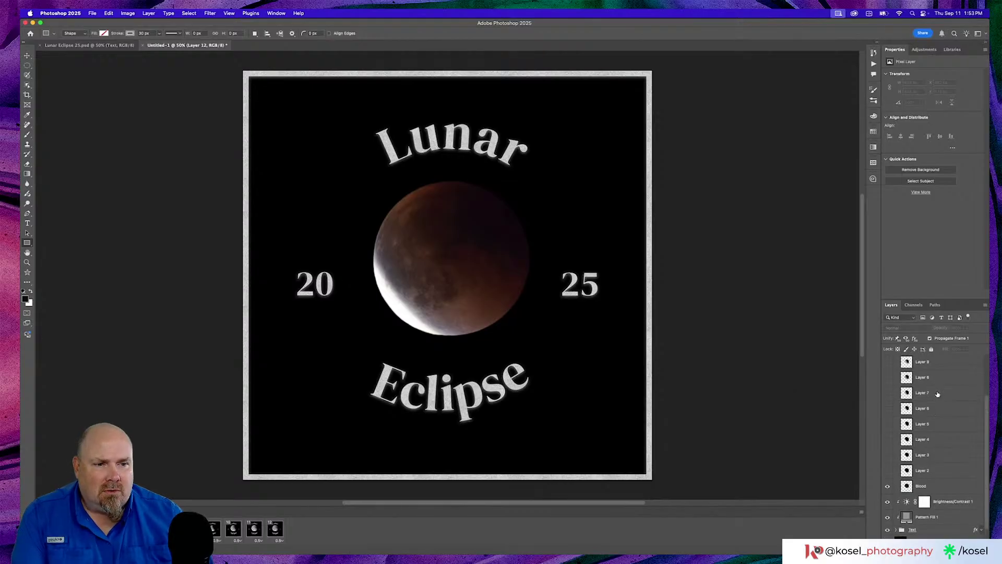
scroll(936, 392, "down", 1)
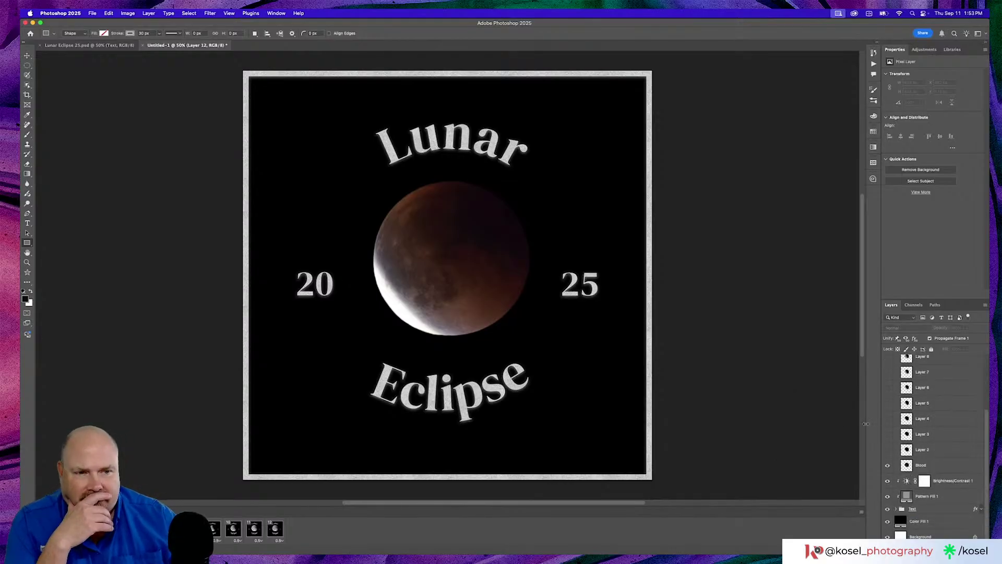
scroll(932, 414, "up", 5)
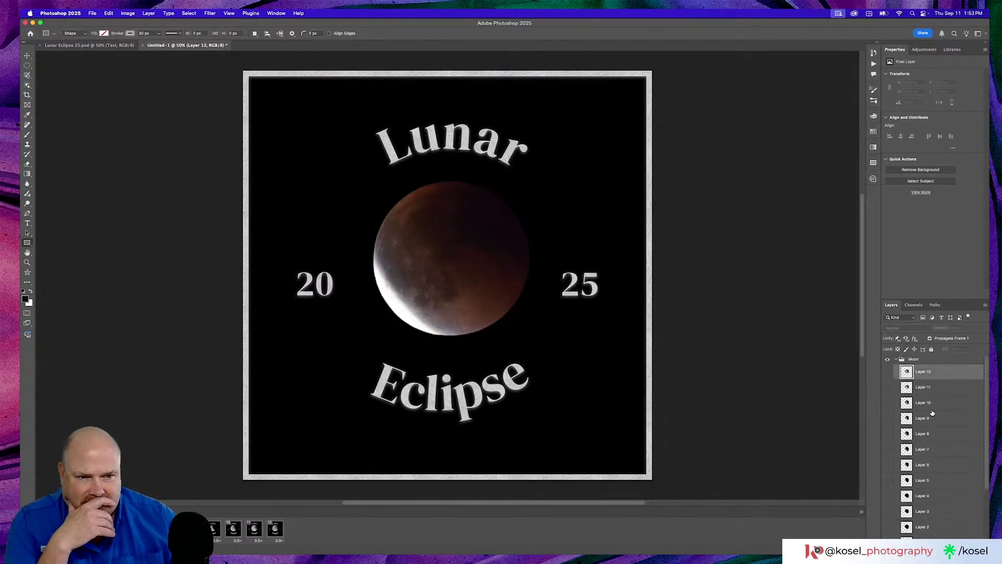
left_click(896, 360)
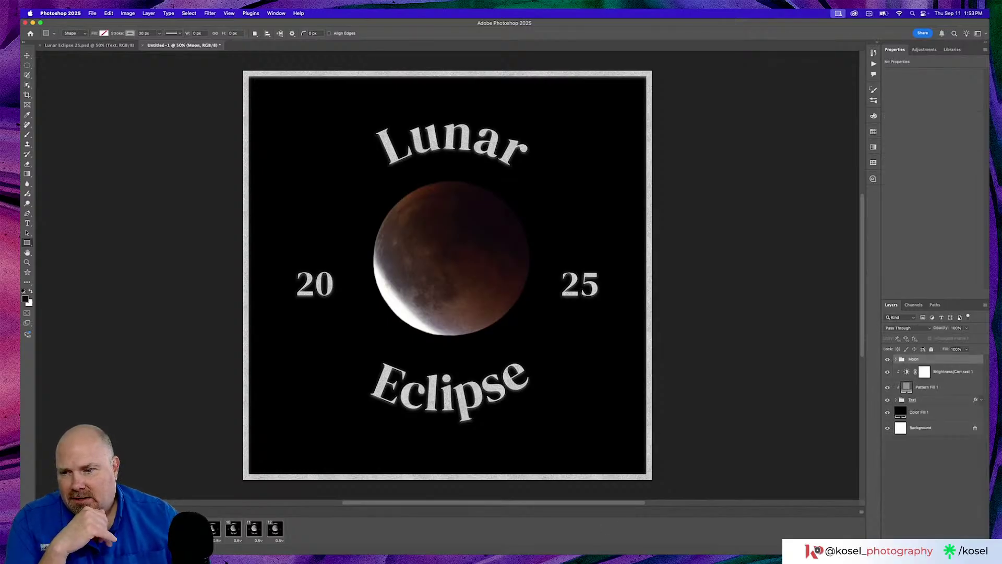
Set the delay of the last animation frame to 1.0 second and play the animation.
key("space")
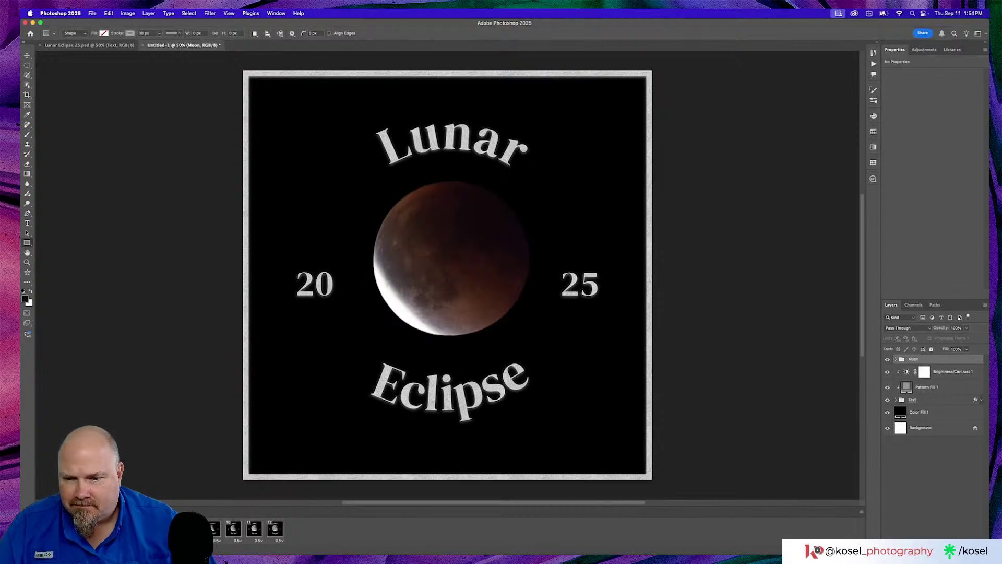
left_click(280, 541)
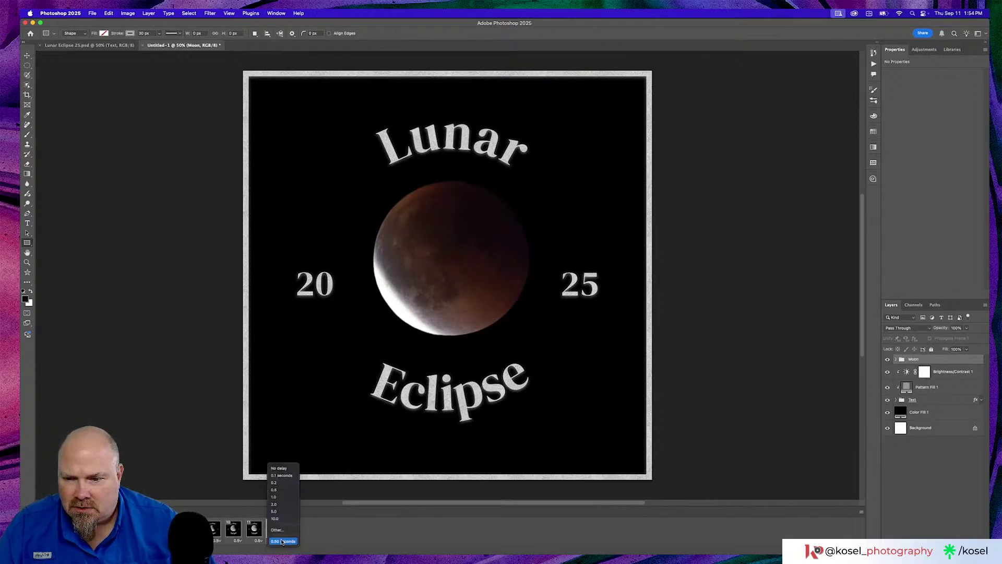
left_click(283, 496)
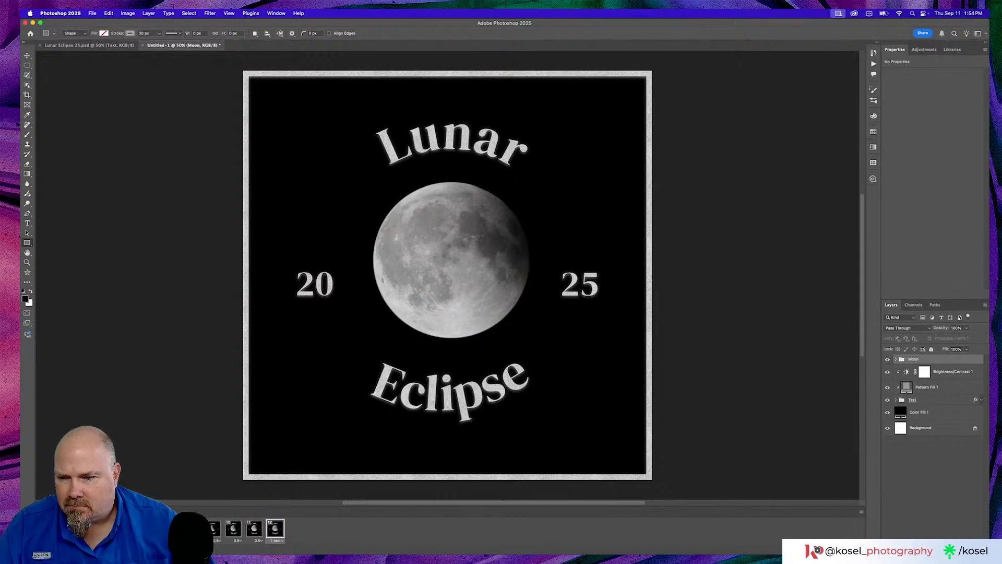
key("space")
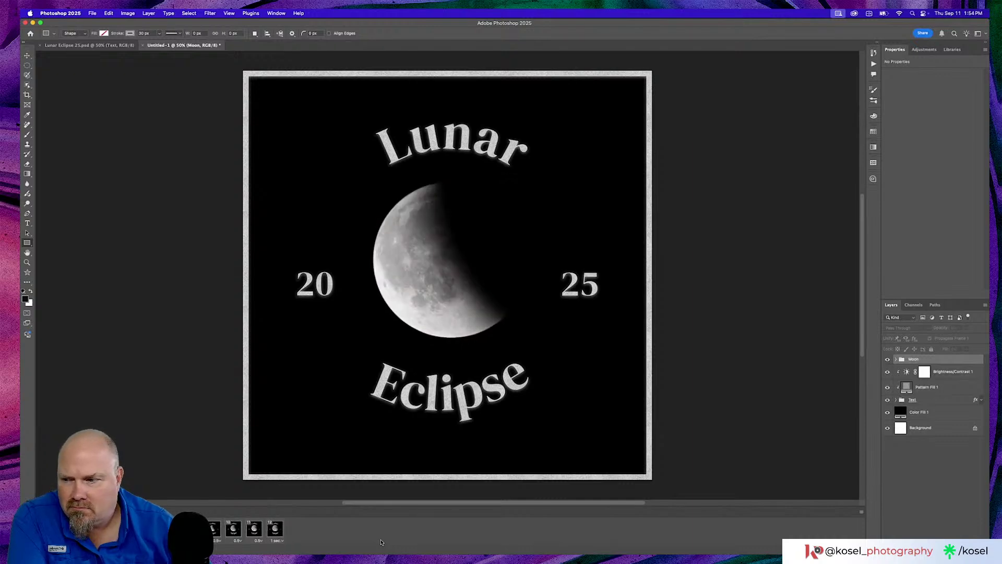
mouse_move(261, 561)
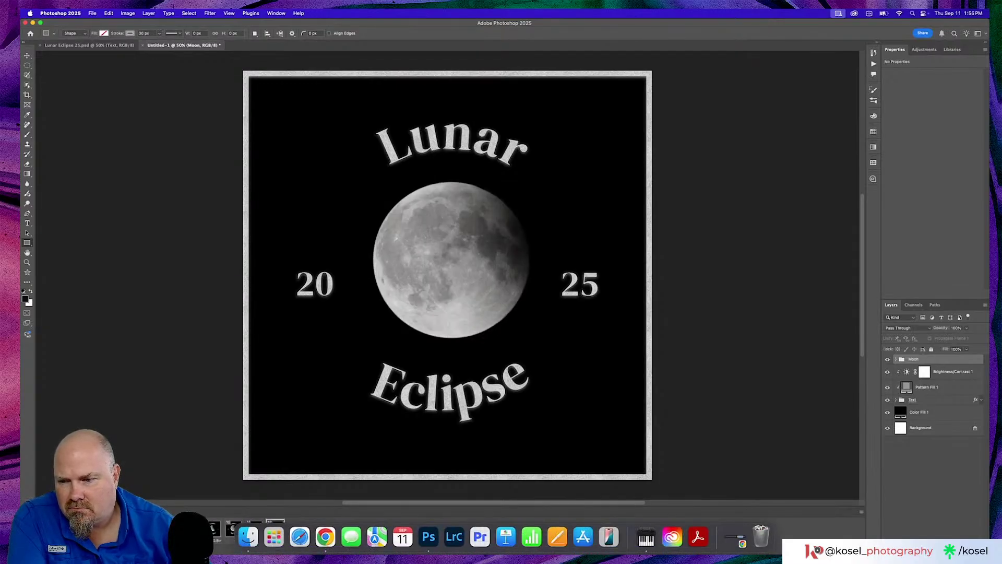
left_click(861, 514)
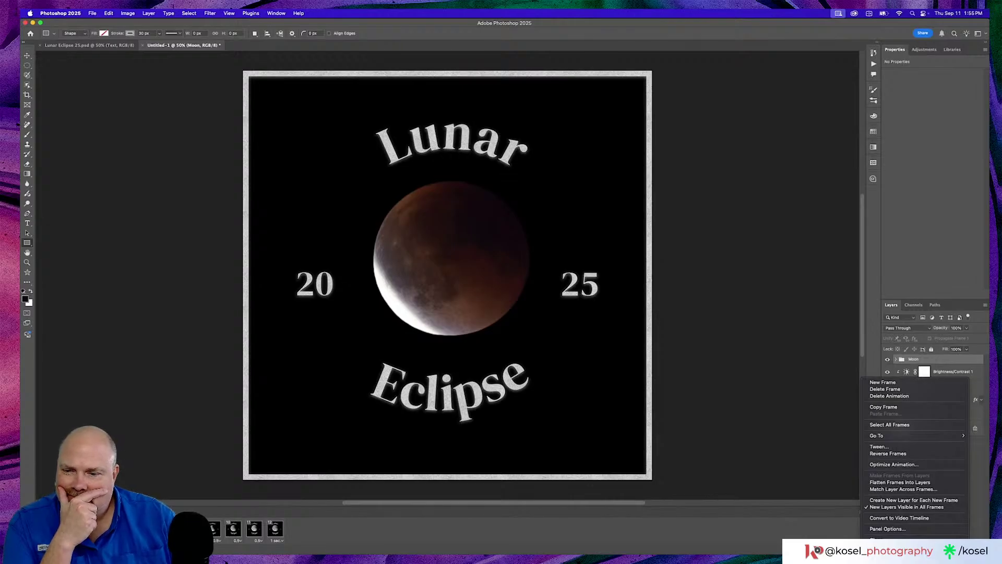
left_click(374, 533)
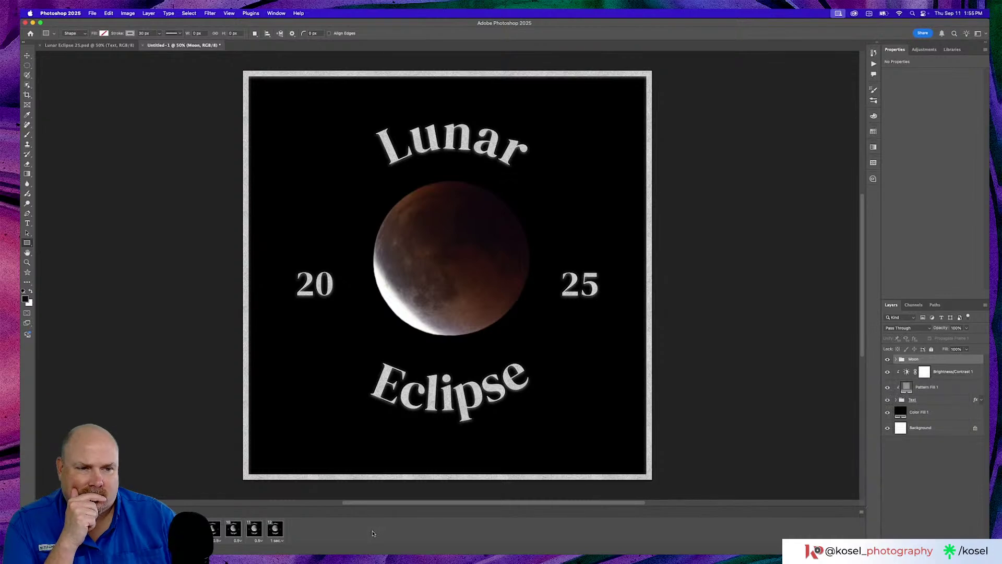
Switch to Finder, preview Lunar Eclipse 25.mp4 from the Downloads folder, and close the preview and the folder window.
left_click(235, 536)
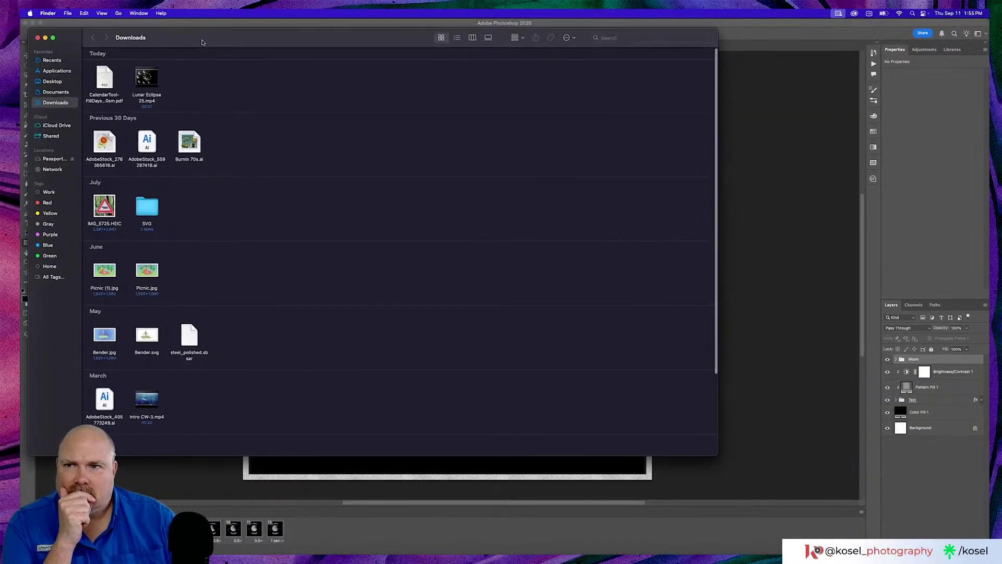
left_click_drag(195, 38, 337, 89)
left_click(290, 127)
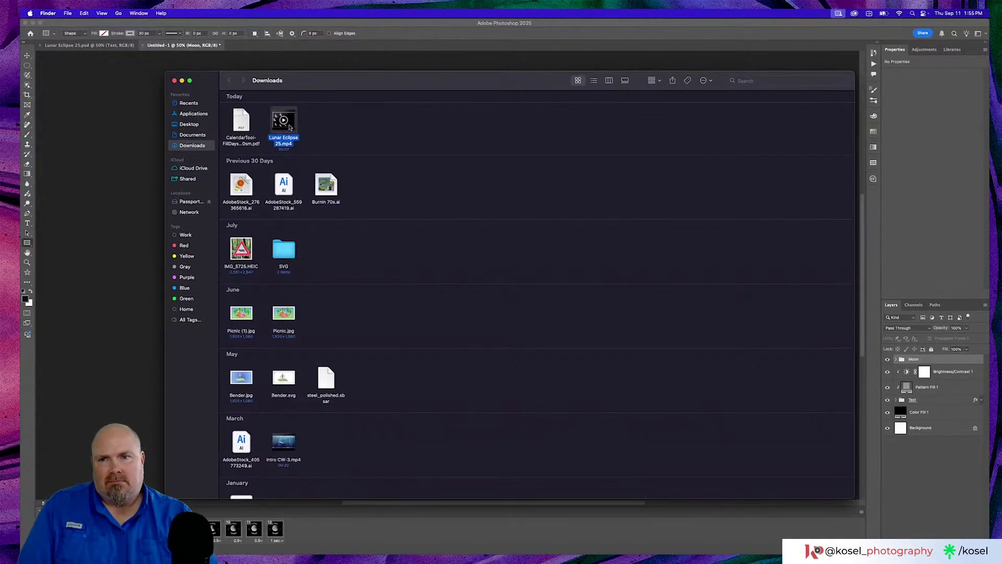
key("space")
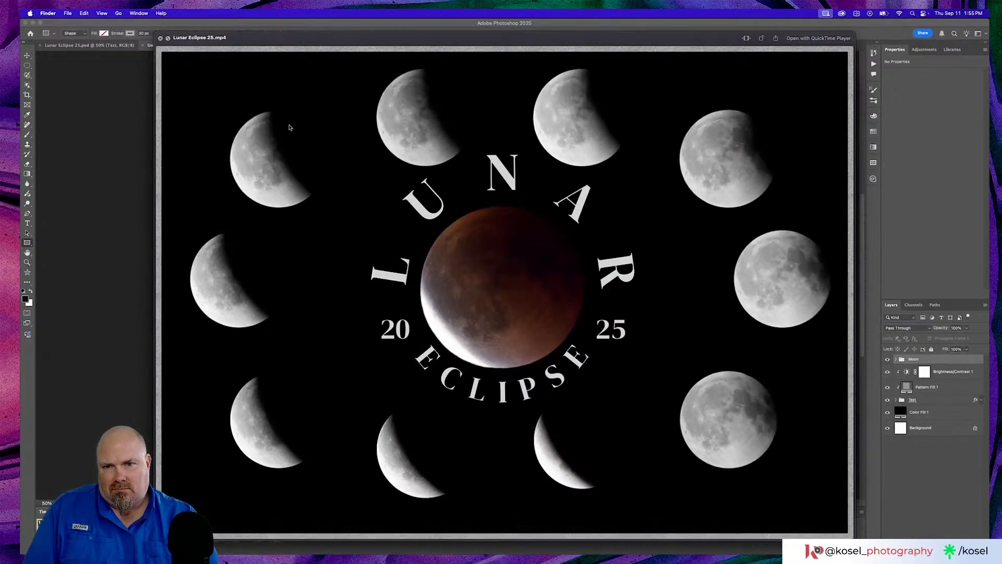
key("space")
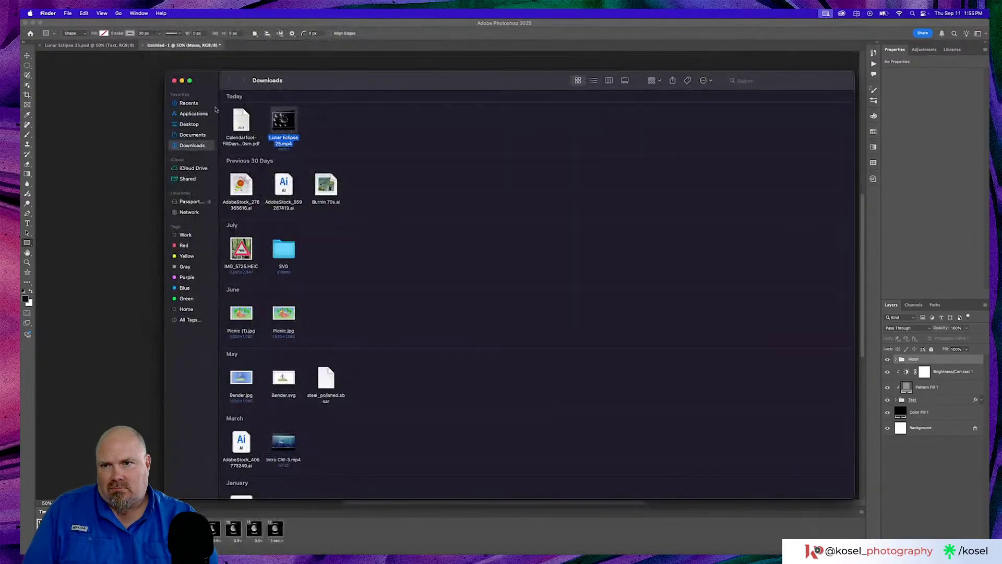
left_click(175, 80)
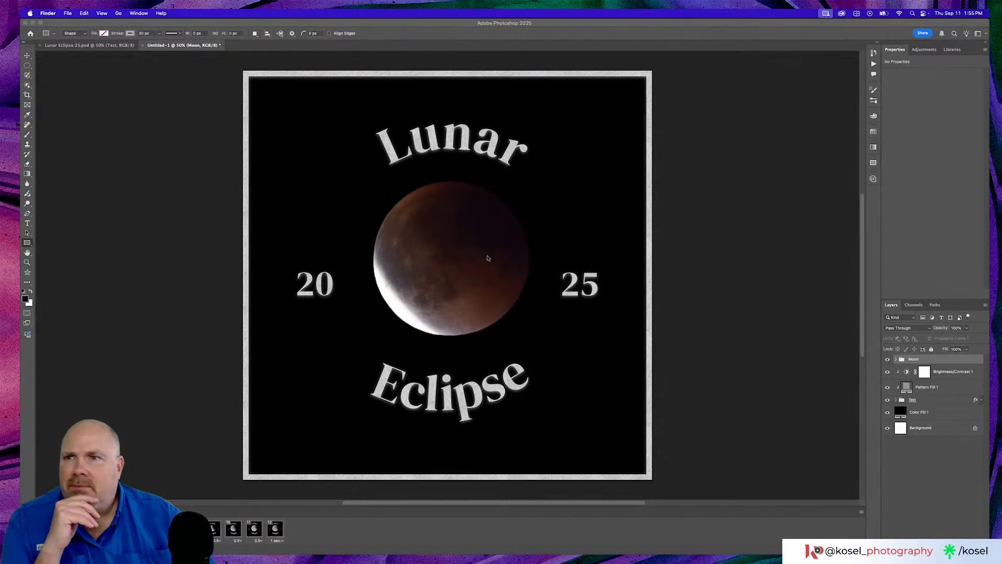
Return to Photoshop, open the animation in Save for Web (Legacy), and scale the GIF image size to 50 percent.
left_click(180, 29)
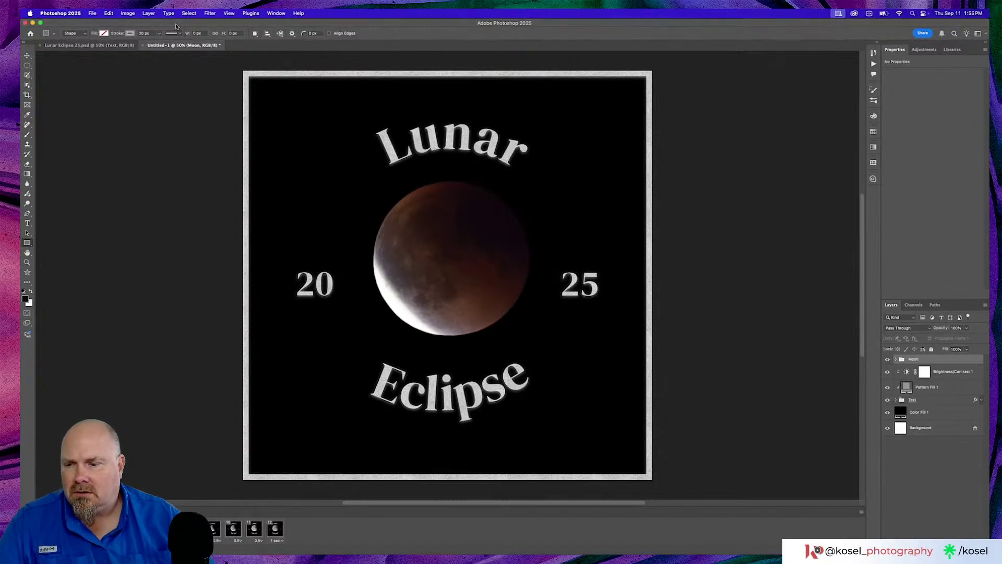
left_click(90, 13)
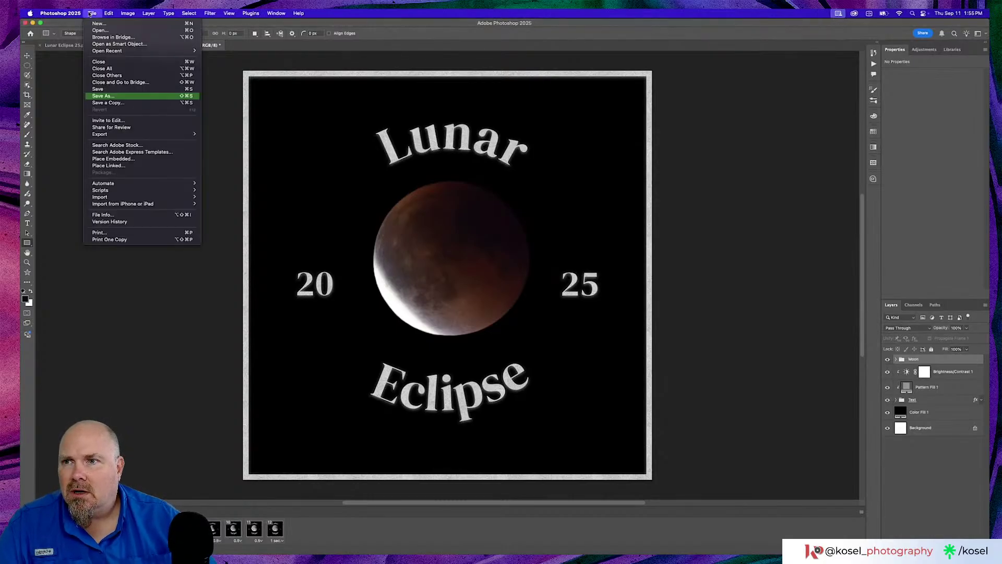
mouse_move(119, 135)
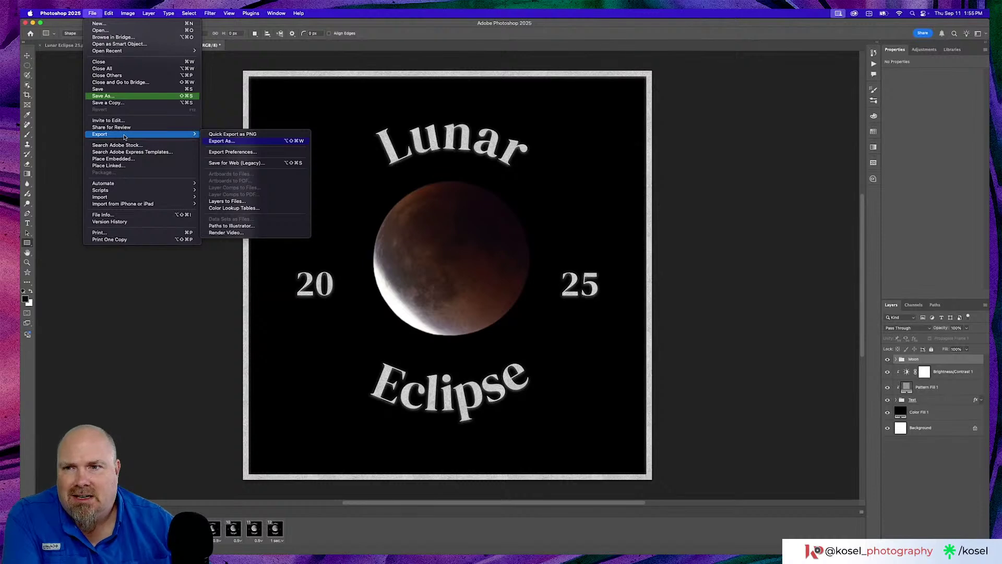
left_click(235, 163)
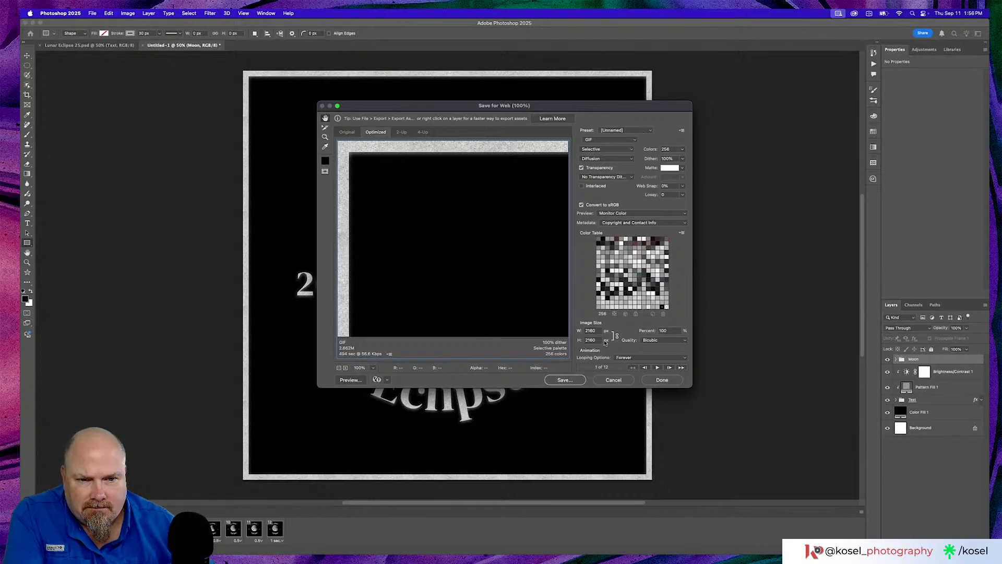
double_click(663, 331)
type("50")
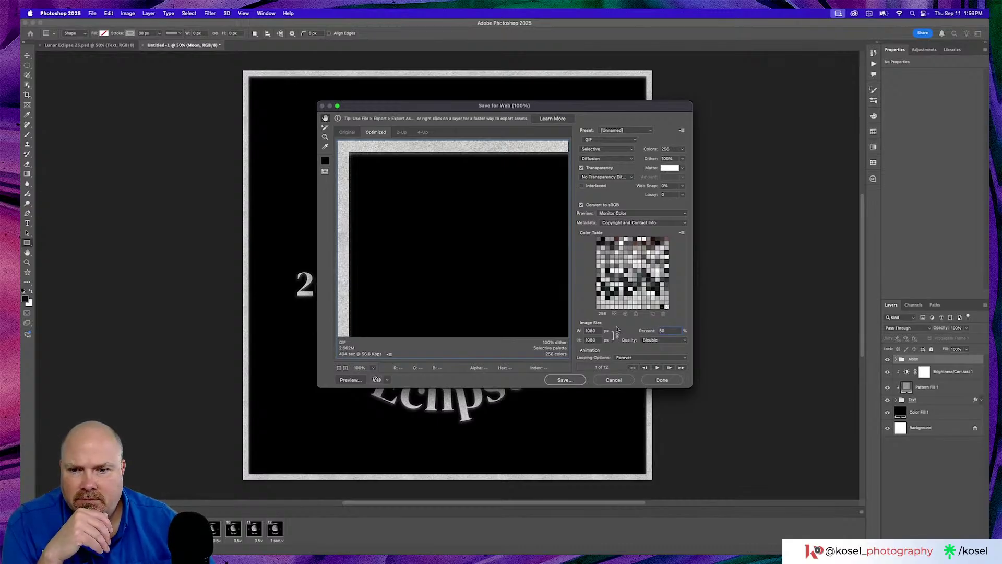
Preview the optimized GIF animation in the browser, close that preview, and return to Photoshop's Save for Web dialog.
left_click(348, 379)
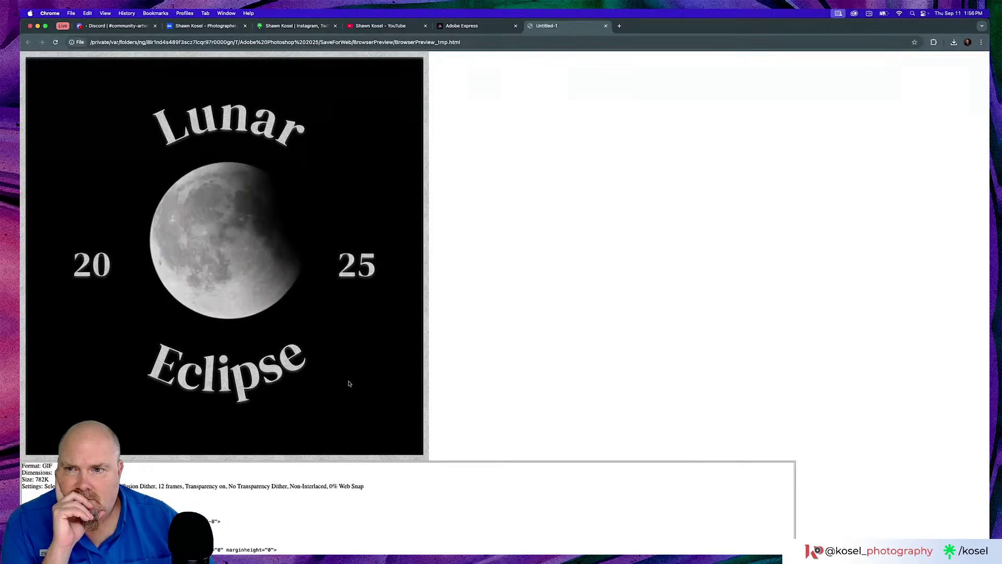
left_click(606, 28)
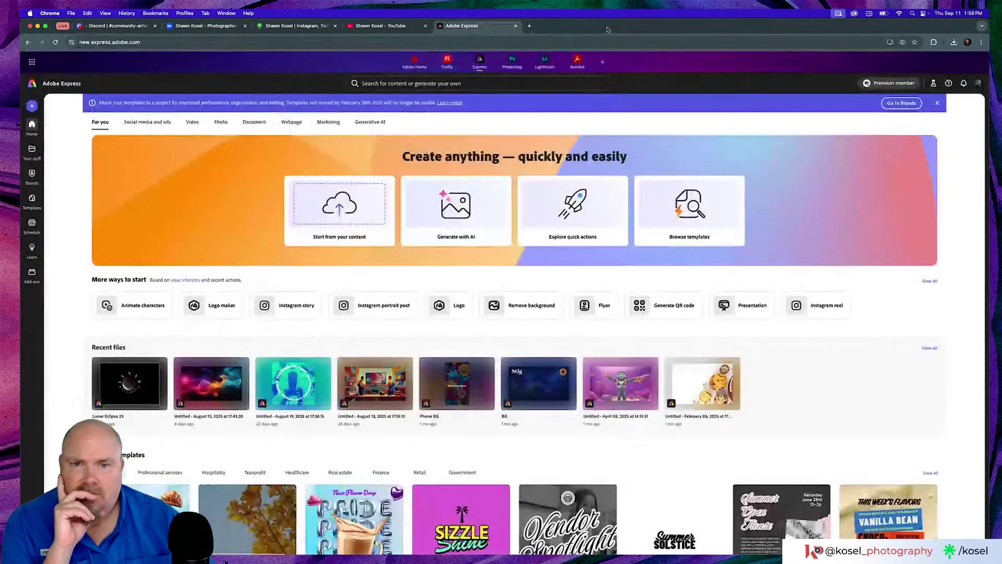
key("super+Tab")
key("Tab")
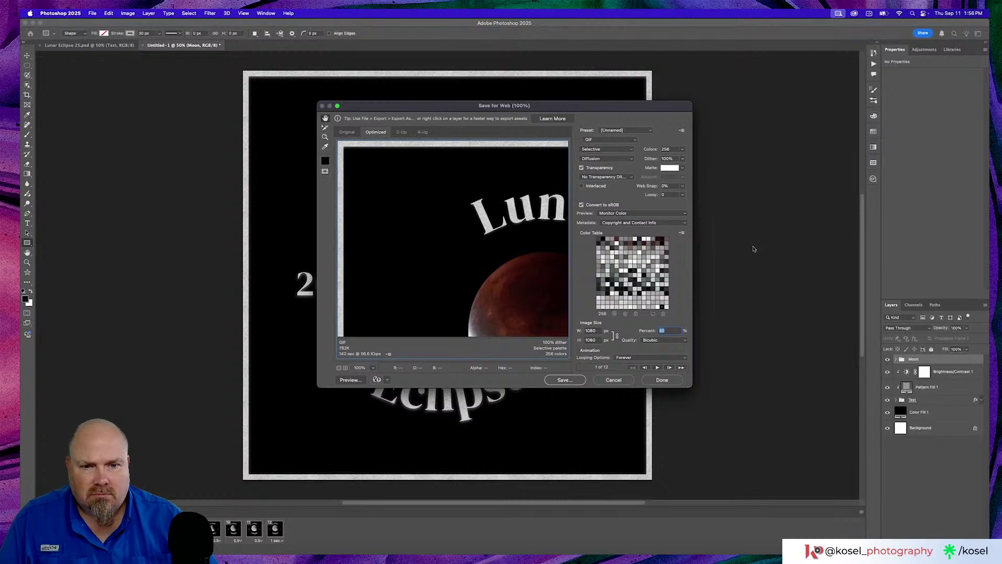
Save the optimized animation as Lunar.gif in the Downloads folder.
left_click(562, 382)
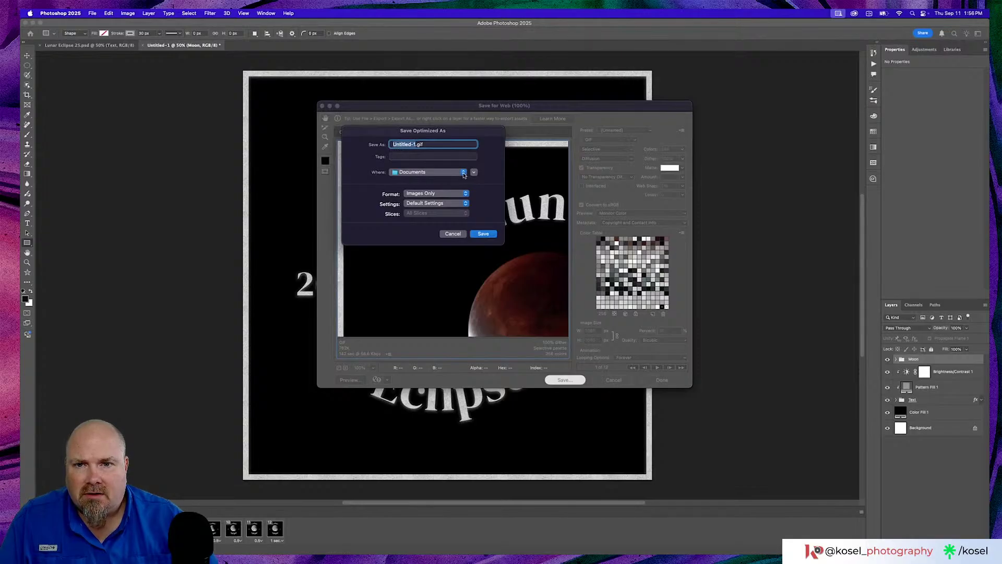
left_click(433, 172)
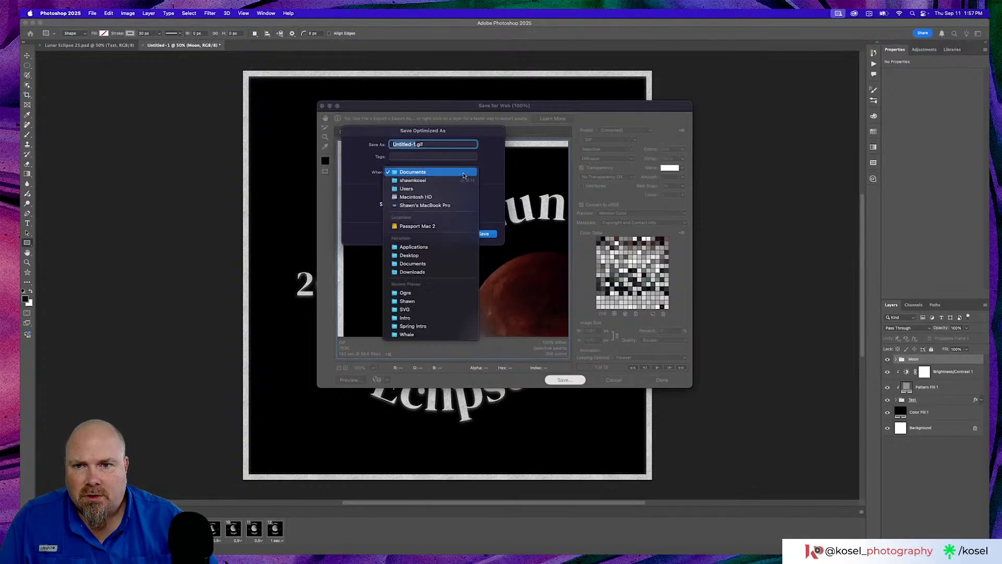
left_click(426, 272)
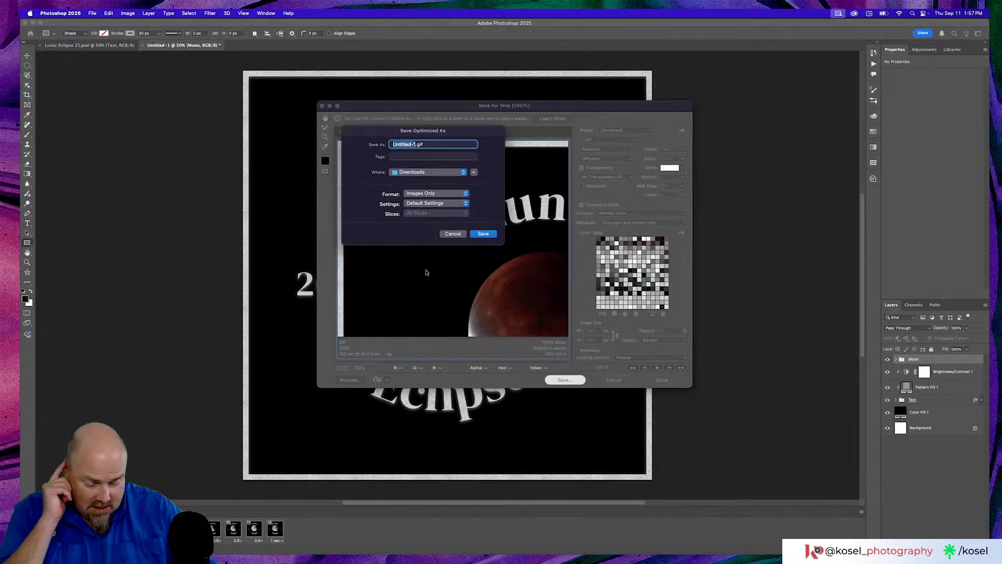
type("Lunar")
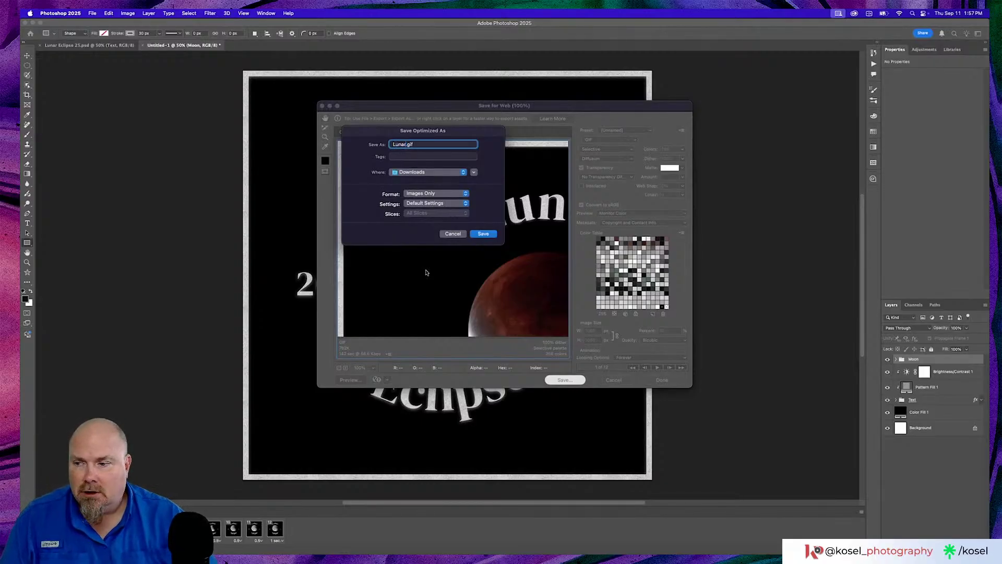
left_click(484, 234)
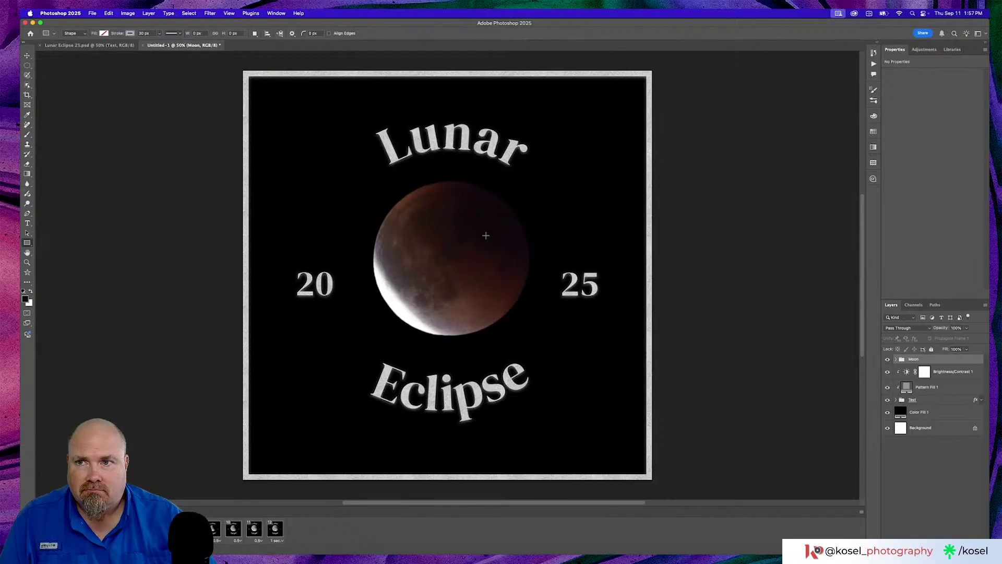
Check the Downloads folder in Finder for the exported Lunar.gif and put the folder window away.
mouse_move(233, 539)
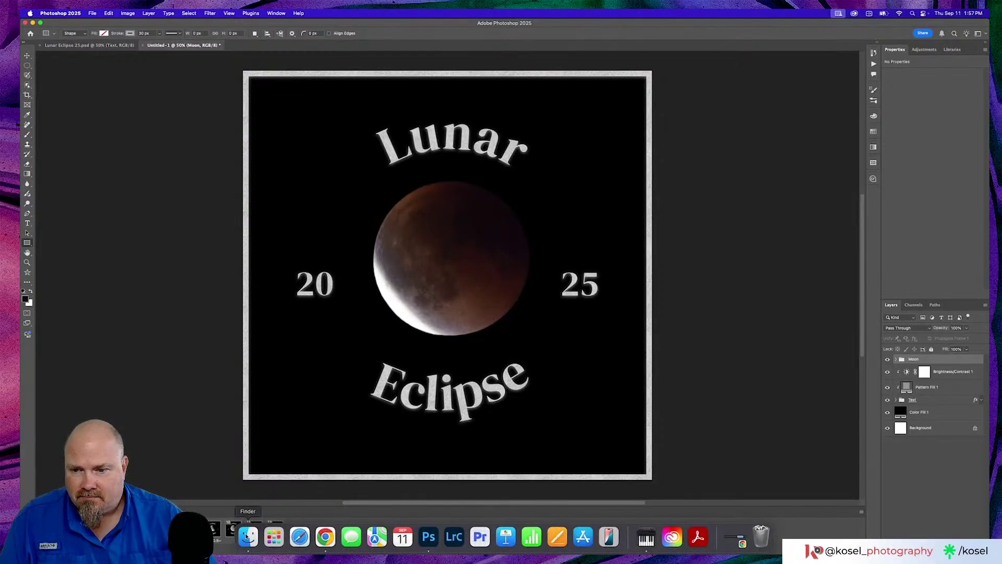
left_click(248, 536)
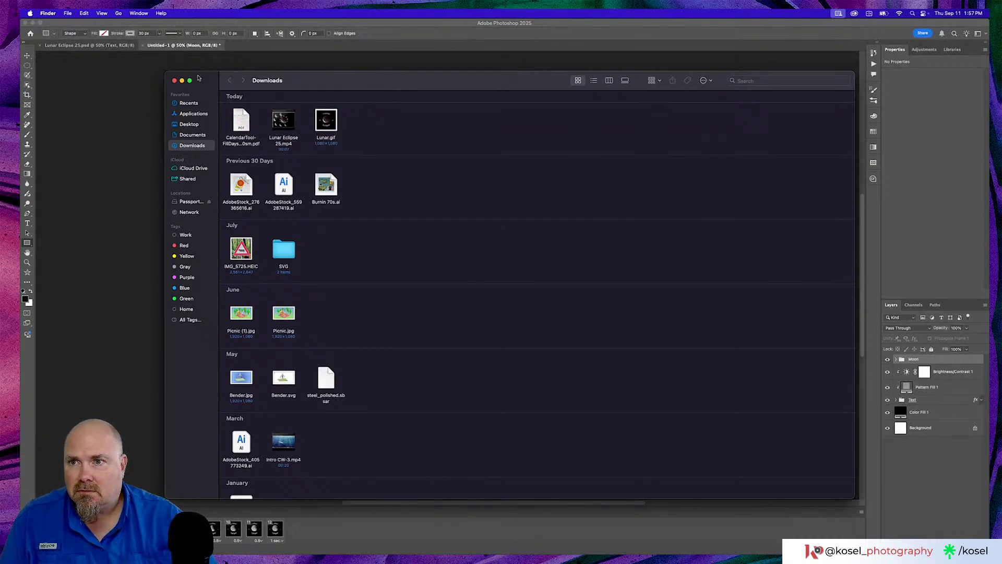
left_click(181, 81)
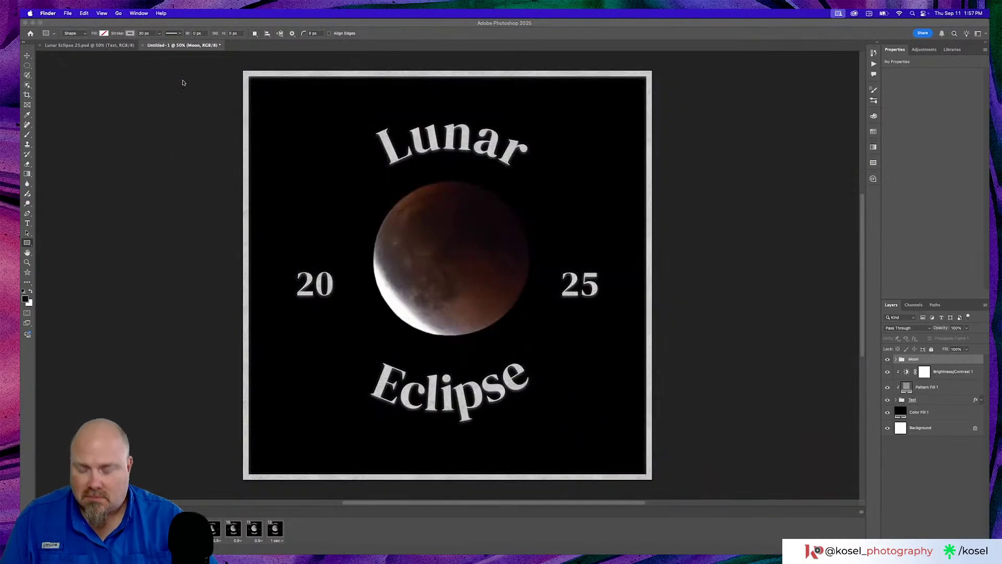
Switch to the Discord community-artwork channel in Chrome and bring up the Downloads folder in Finder over it.
key("super+Tab")
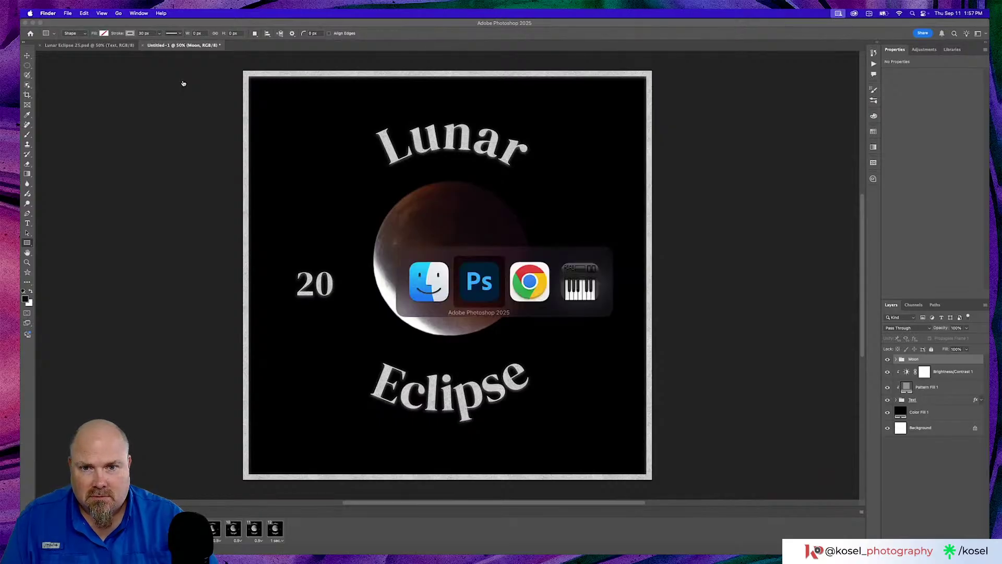
key("super+Tab")
key("super+1")
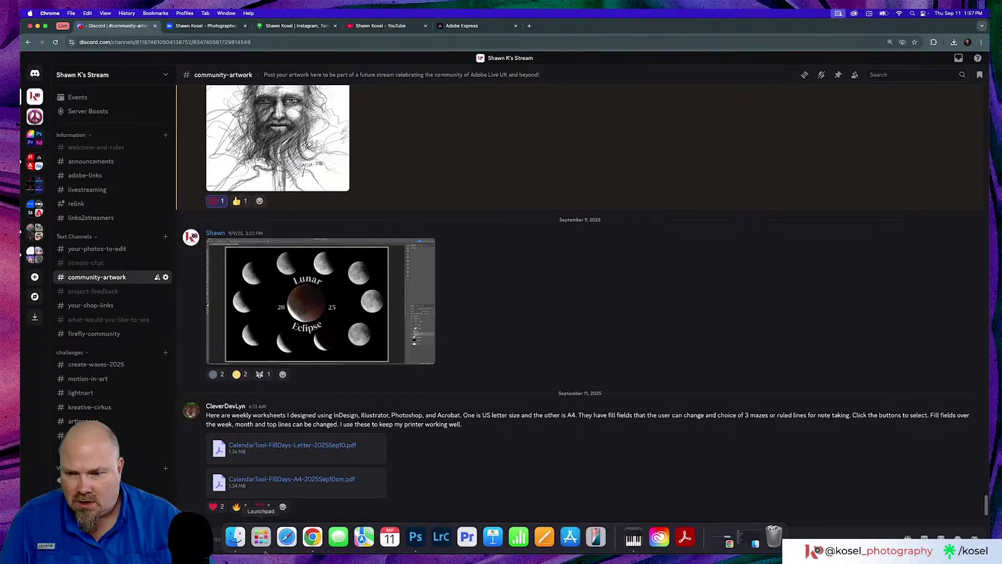
left_click(235, 540)
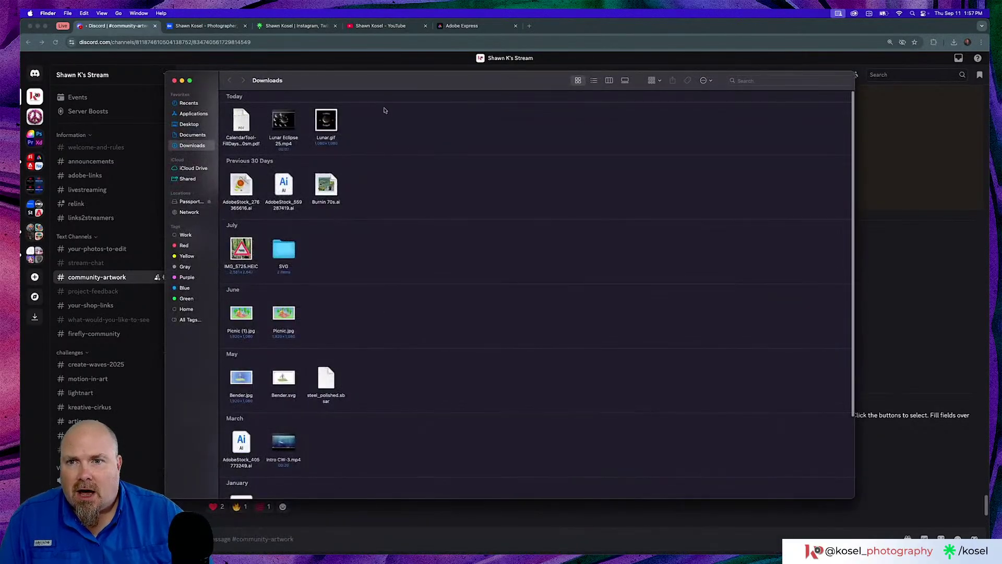
Check the file size of Lunar.gif in its file information and close the info window.
right_click(330, 121)
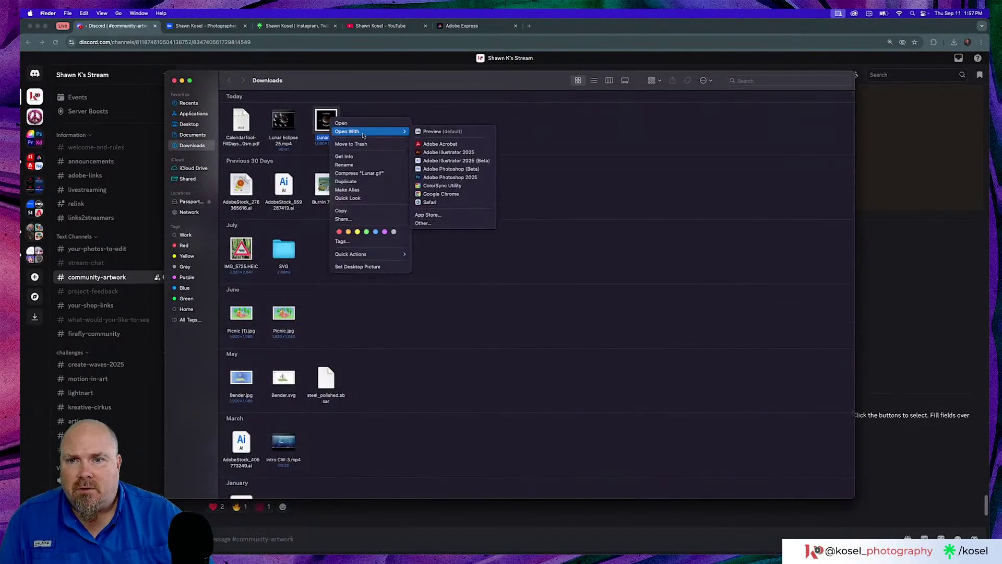
left_click(364, 157)
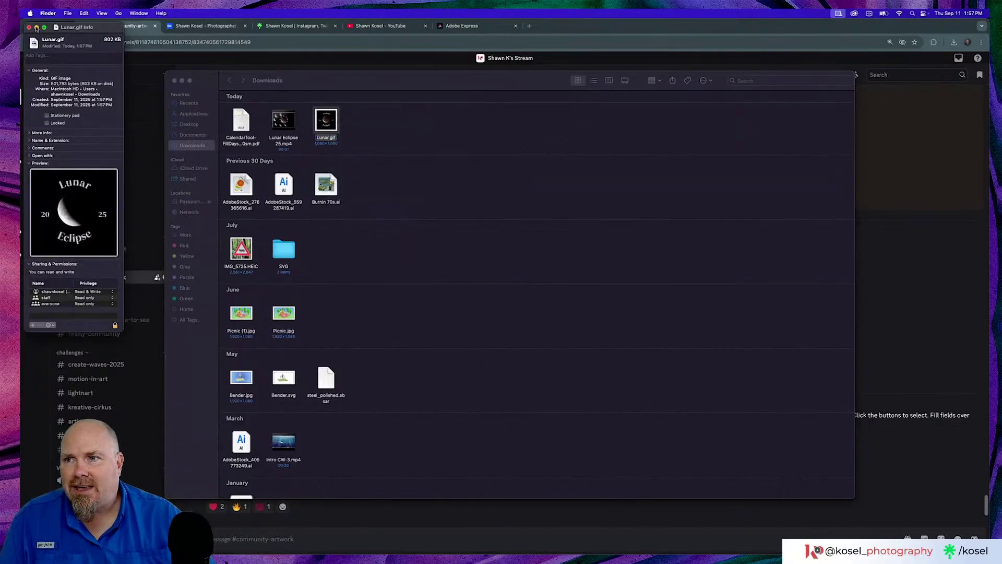
left_click(29, 27)
Attach Lunar.gif from the Downloads folder to a message in the community-artwork channel and post it.
left_click_drag(353, 84, 563, 56)
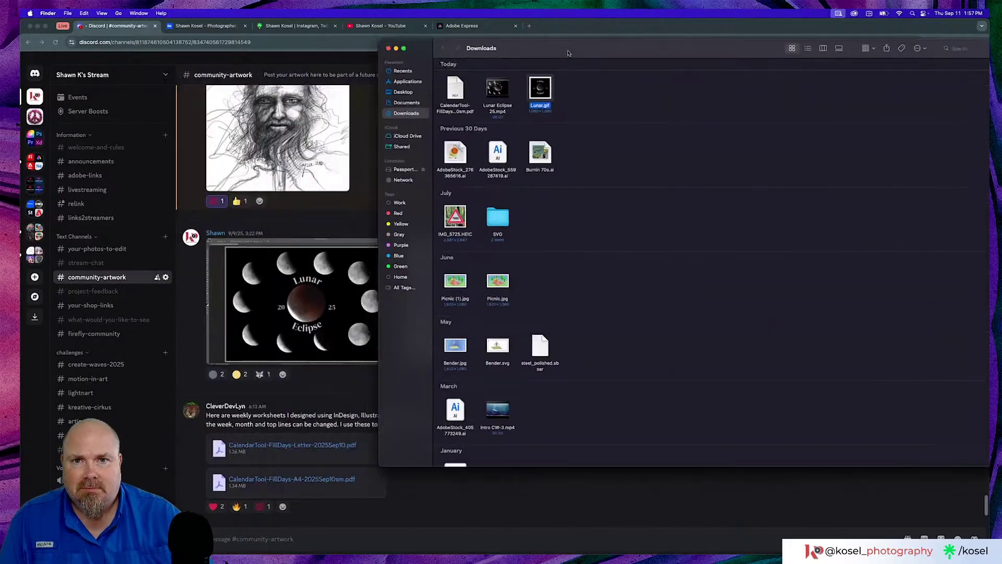
left_click_drag(543, 104, 214, 547)
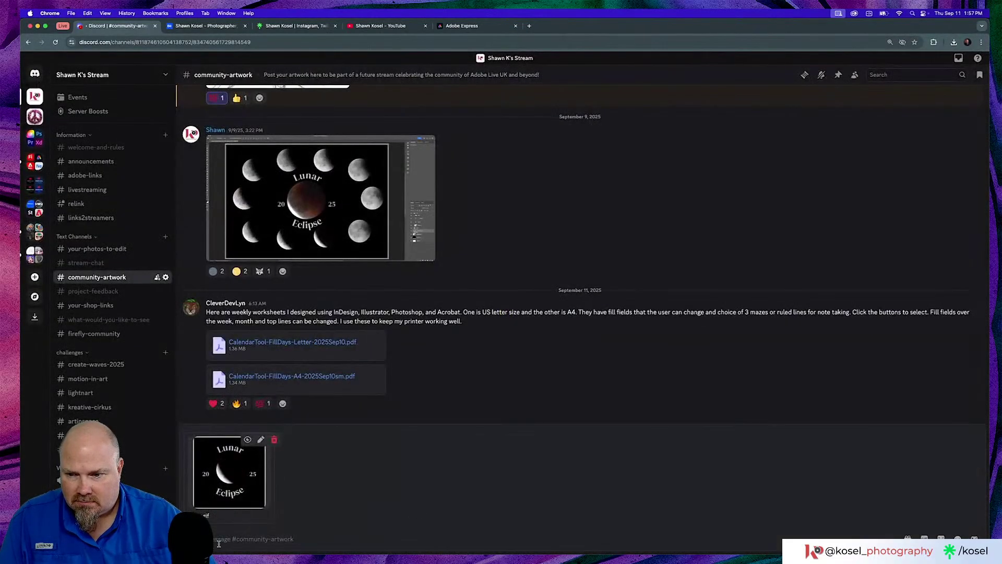
key("Return")
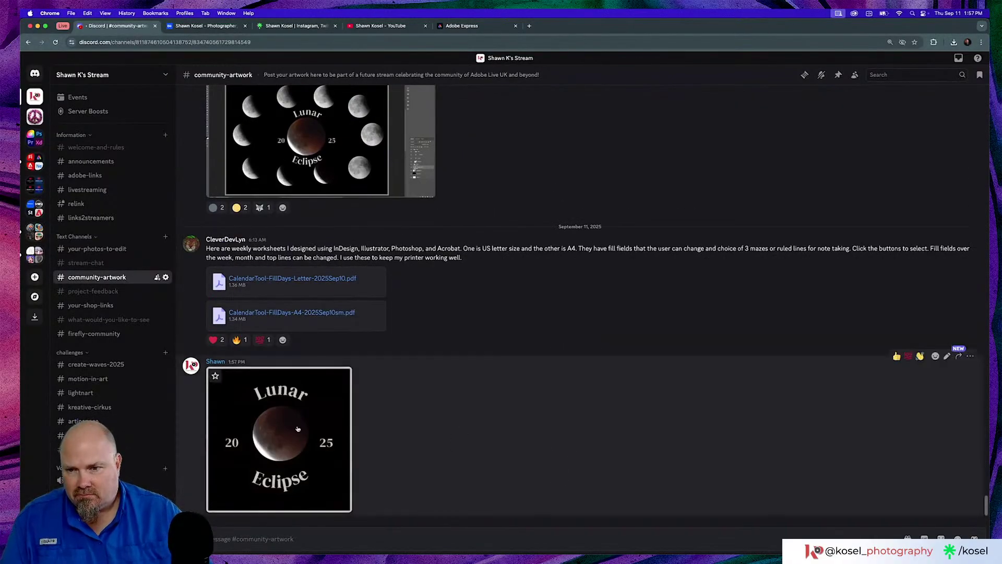
Enlarge the posted Lunar.gif in Discord to examine the animation up close.
left_click(320, 460)
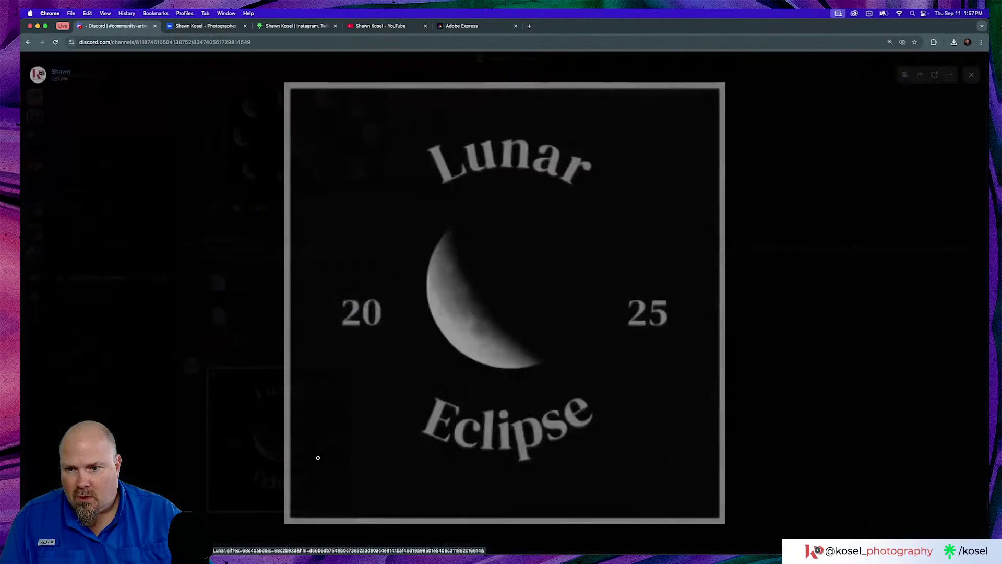
scroll(834, 364, "up", 5)
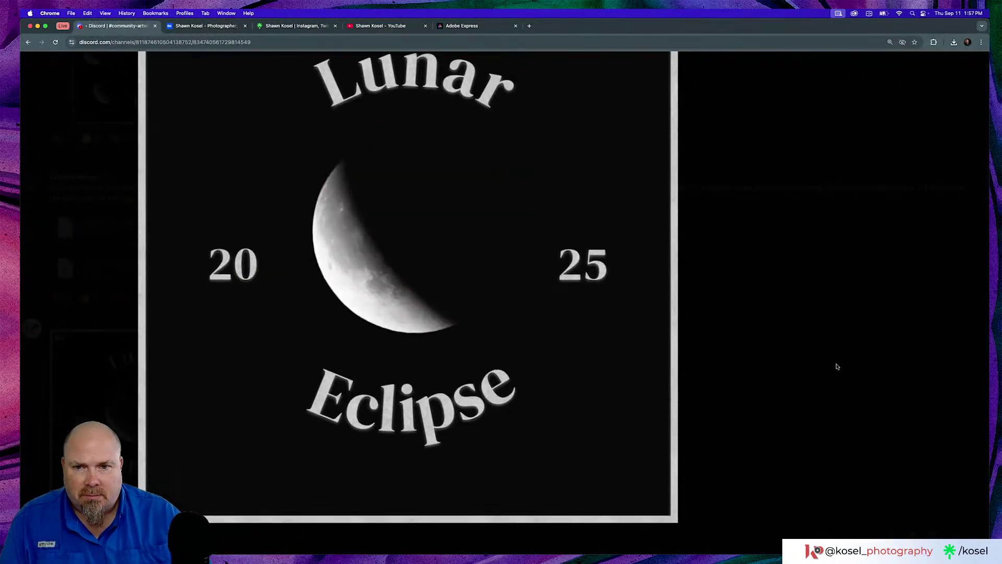
left_click(520, 384)
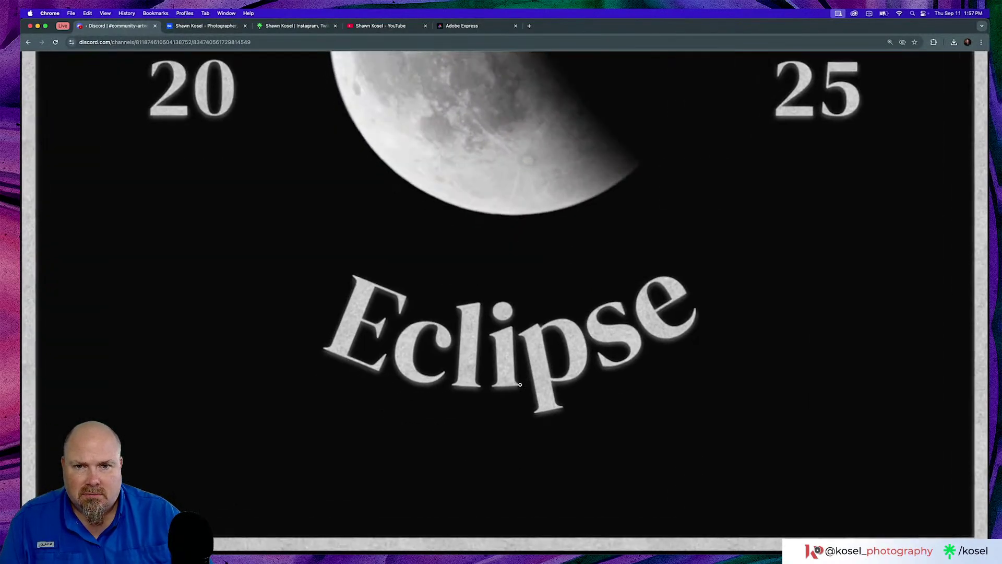
Close the enlarged view of the posted Lunar.gif in Discord and switch to Photoshop.
left_click(520, 385)
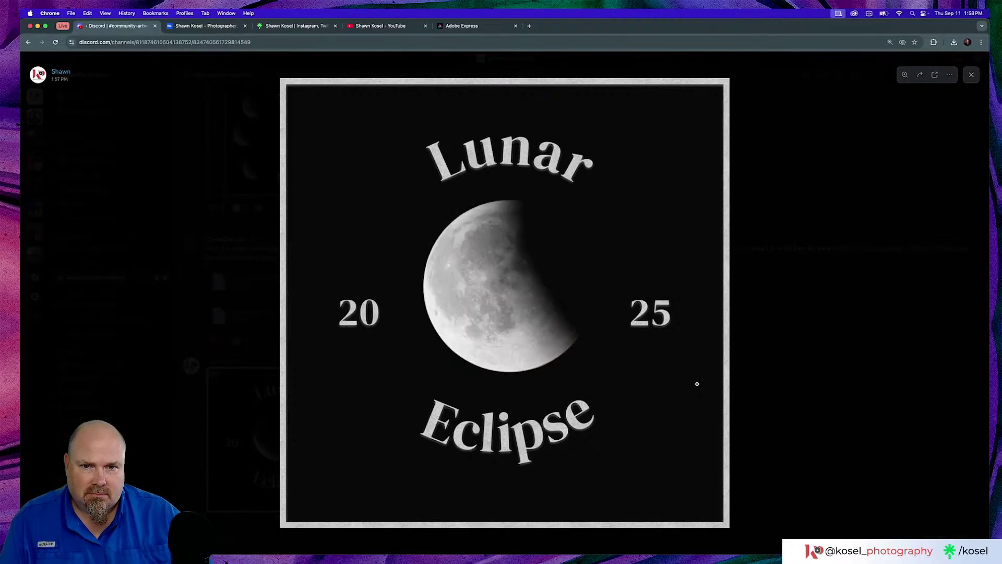
left_click(790, 381)
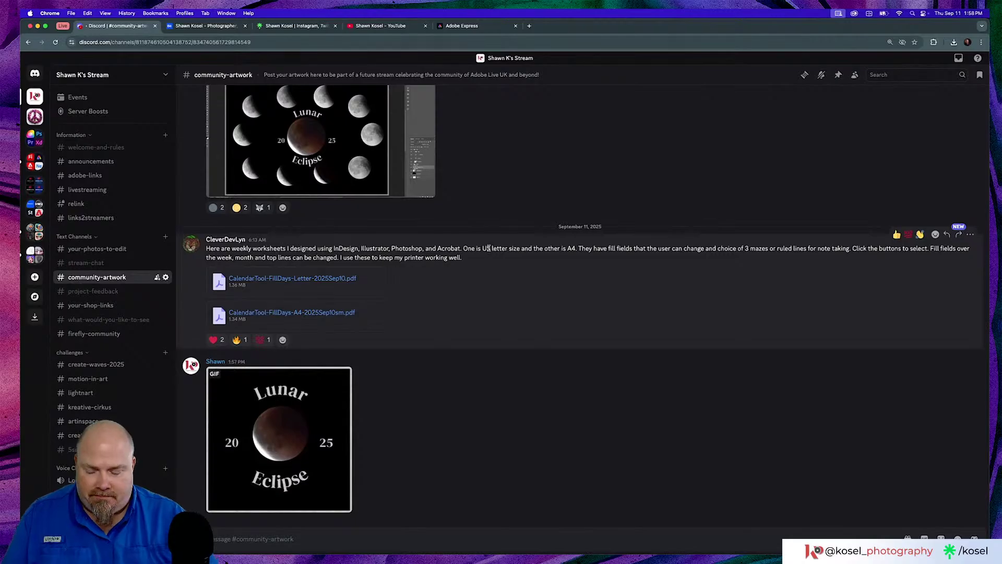
key("super+Tab")
key("super+Tab")
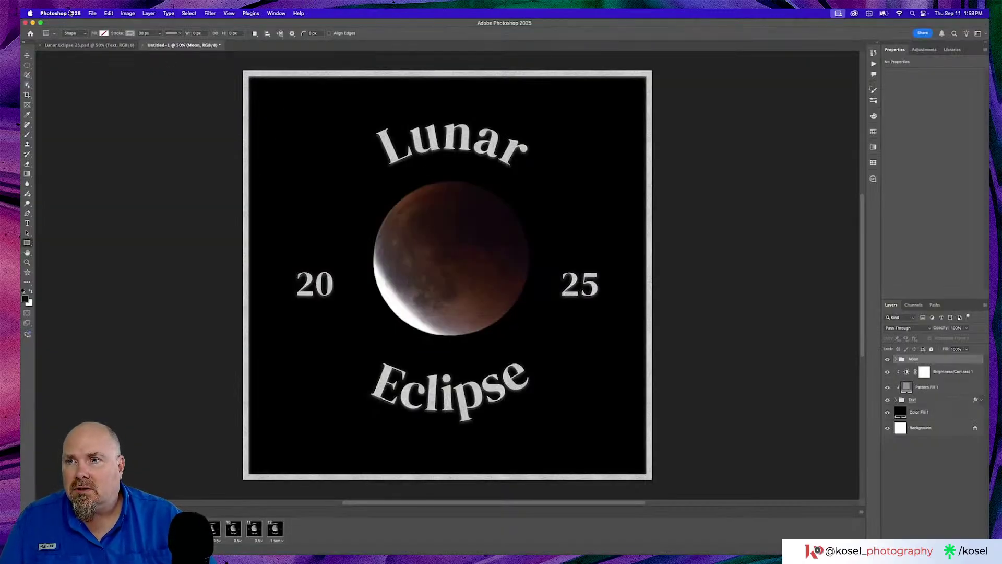
Save the square animation document as Lunar square.psd on the Desktop in Photoshop format with Maximize Compatibility enabled.
left_click(92, 13)
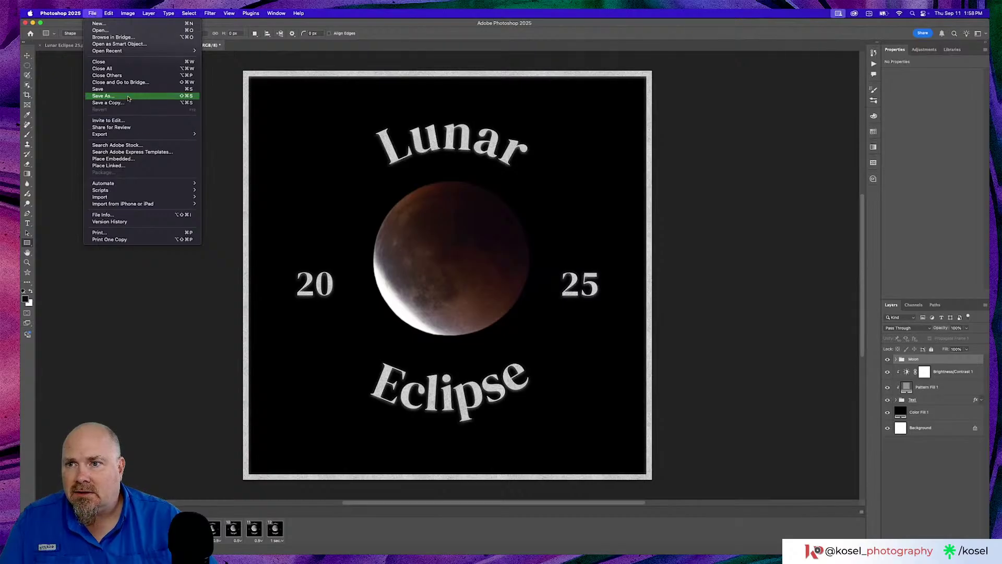
left_click(128, 97)
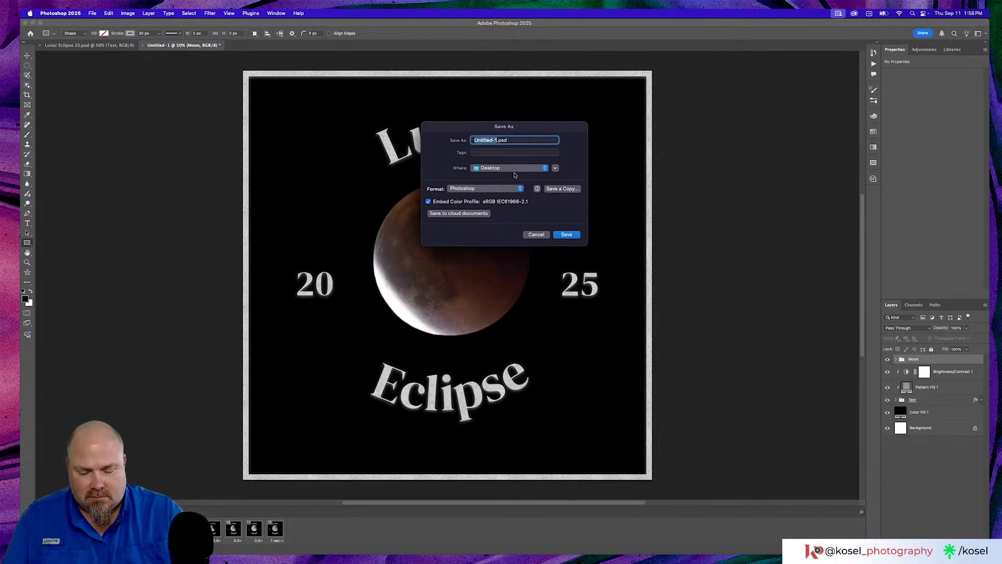
type("Lunar ")
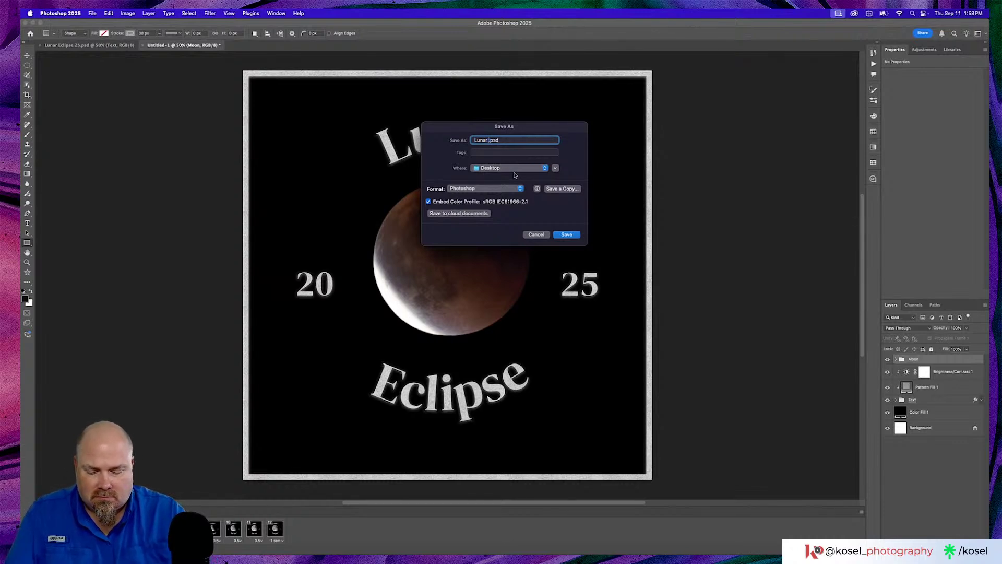
type("square")
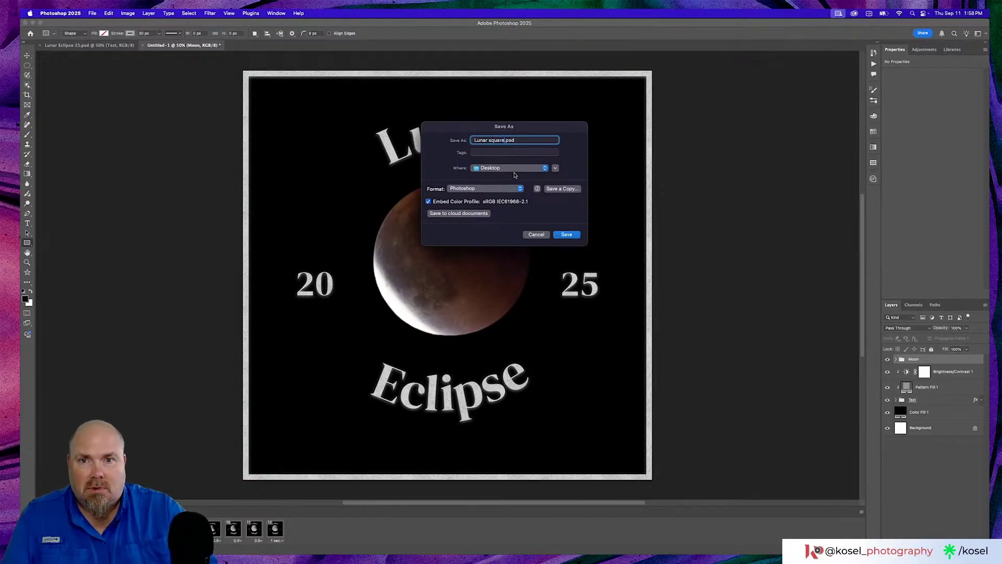
left_click(567, 235)
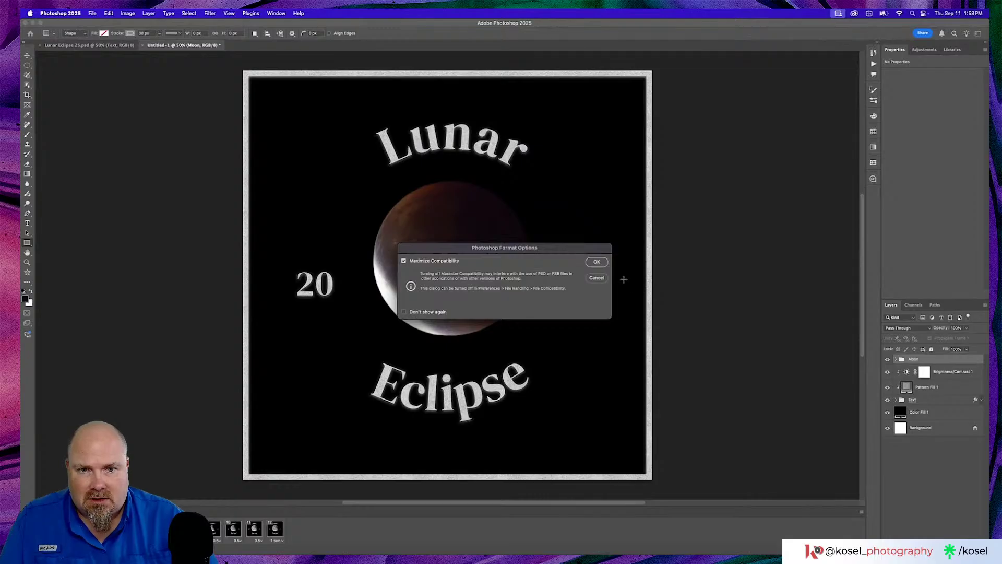
left_click(595, 262)
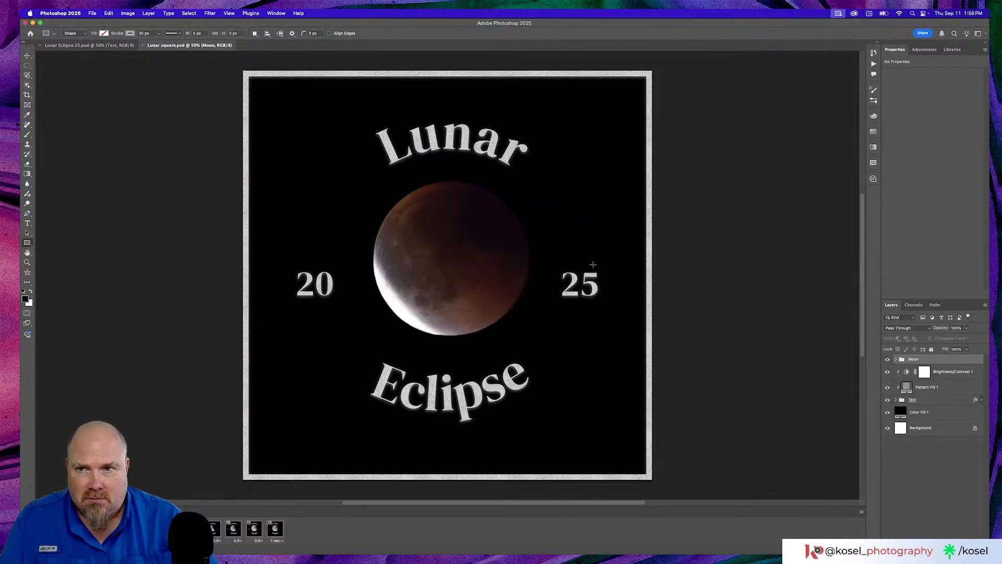
Preview Lunar Eclipse 25.mp4 from the Downloads folder in Finder, then close the preview and the Finder window.
mouse_move(249, 551)
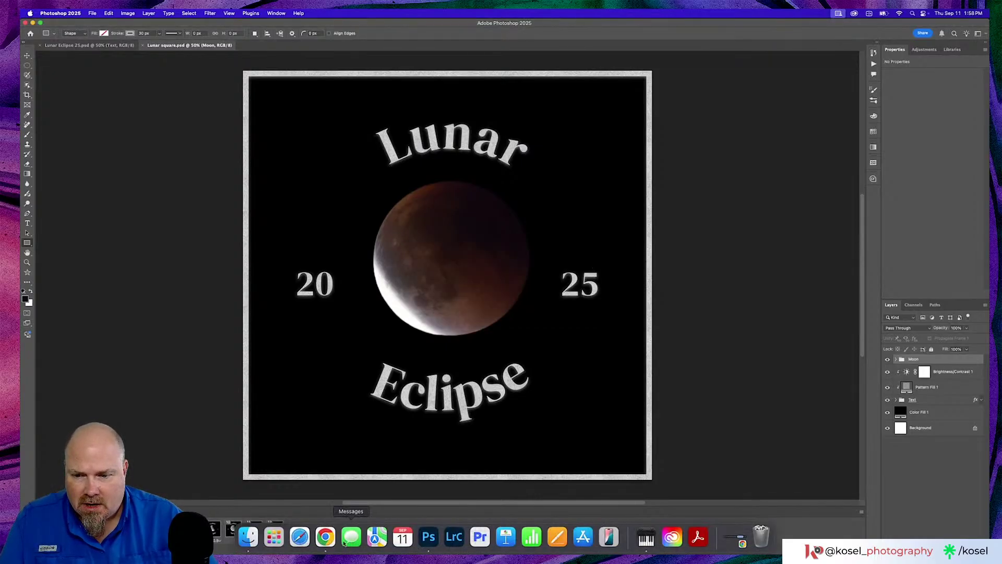
left_click(249, 535)
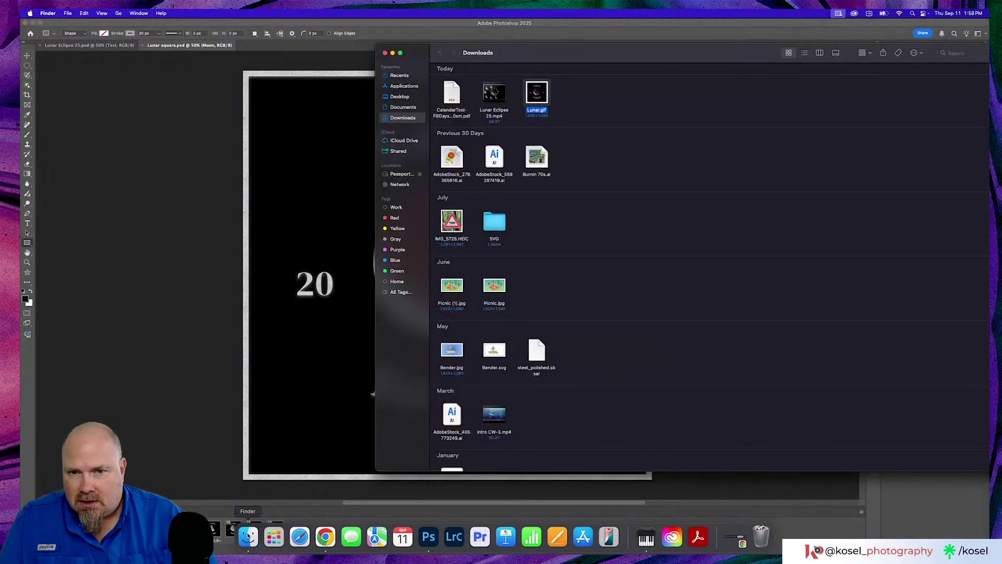
left_click(505, 97)
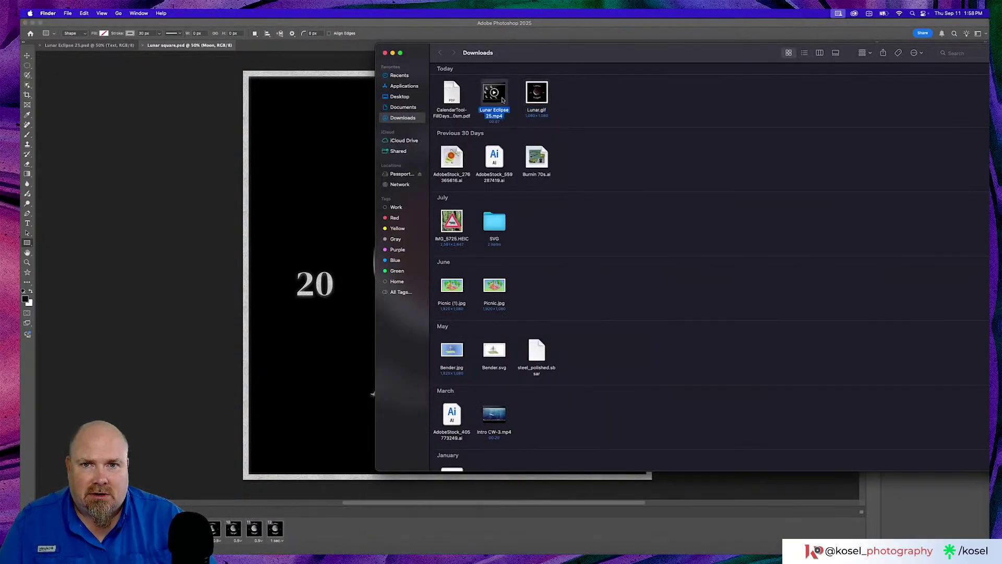
key("space")
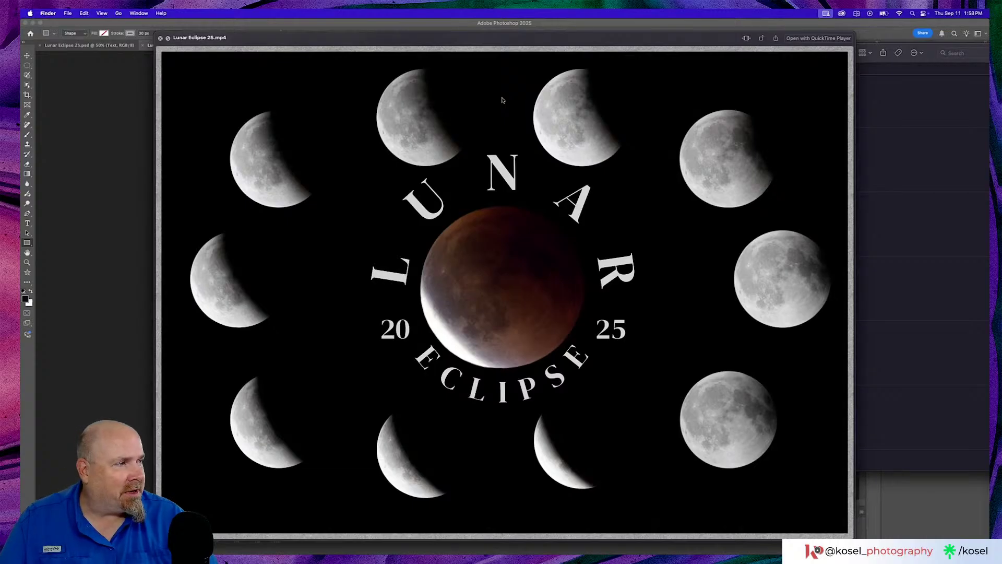
key("space")
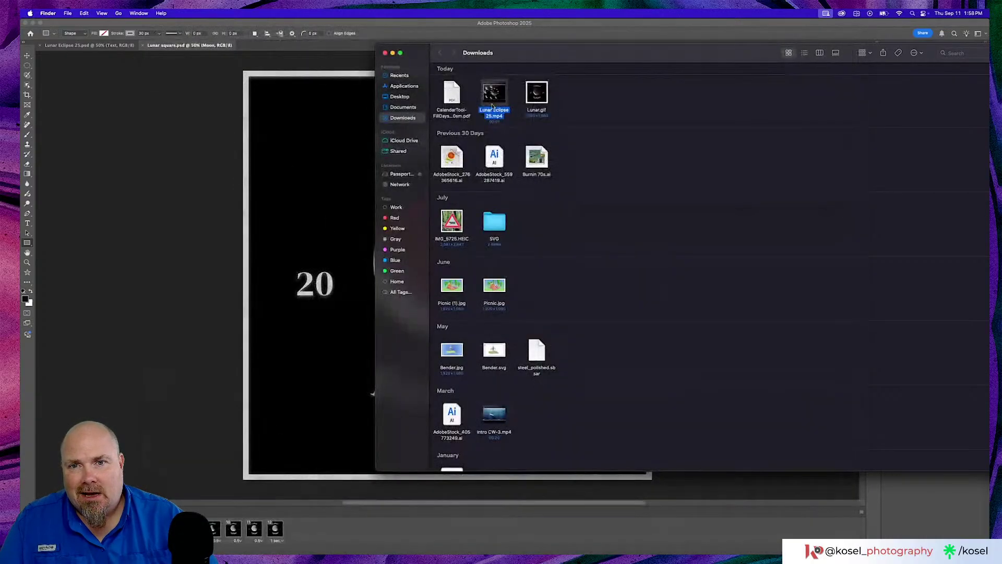
left_click(385, 54)
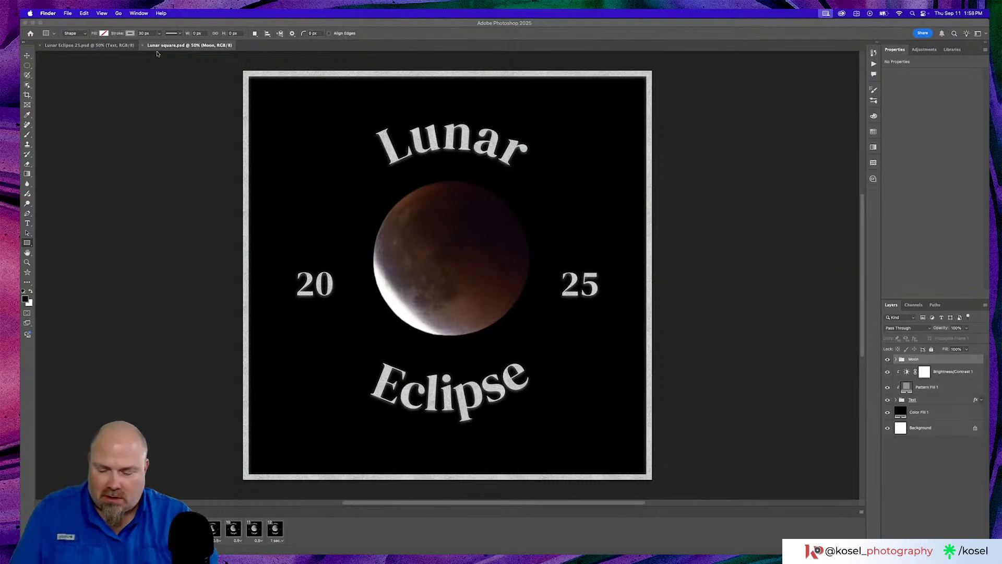
Switch to Adobe Express in Chrome and open the recent Lunar Eclipse 25 project.
key("super+Tab")
key("super+Tab")
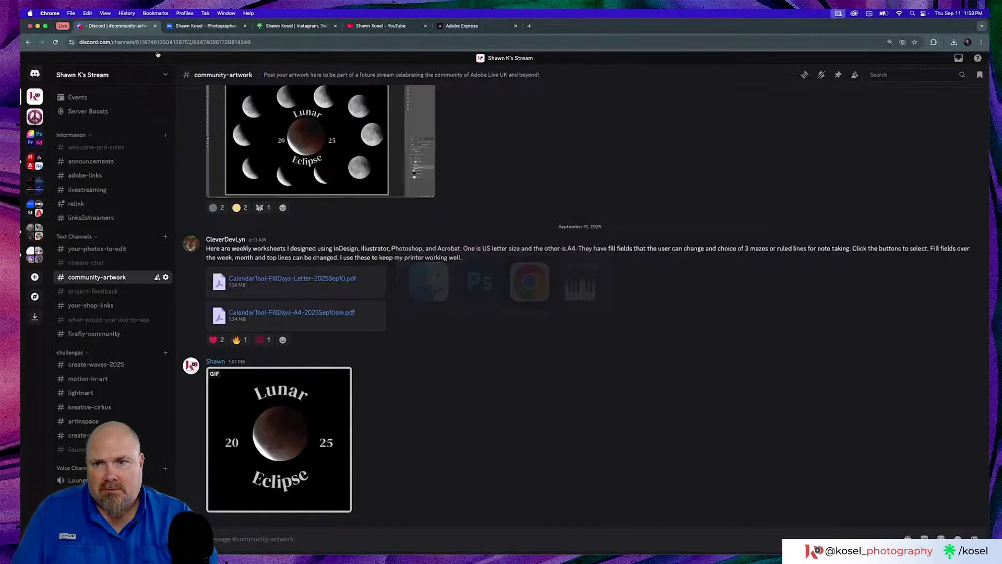
left_click(482, 26)
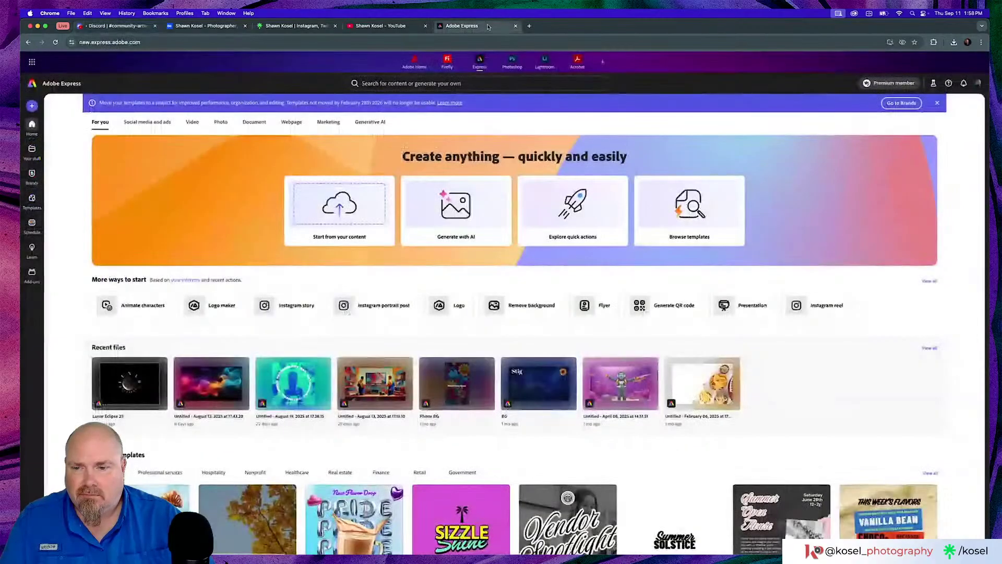
left_click(139, 395)
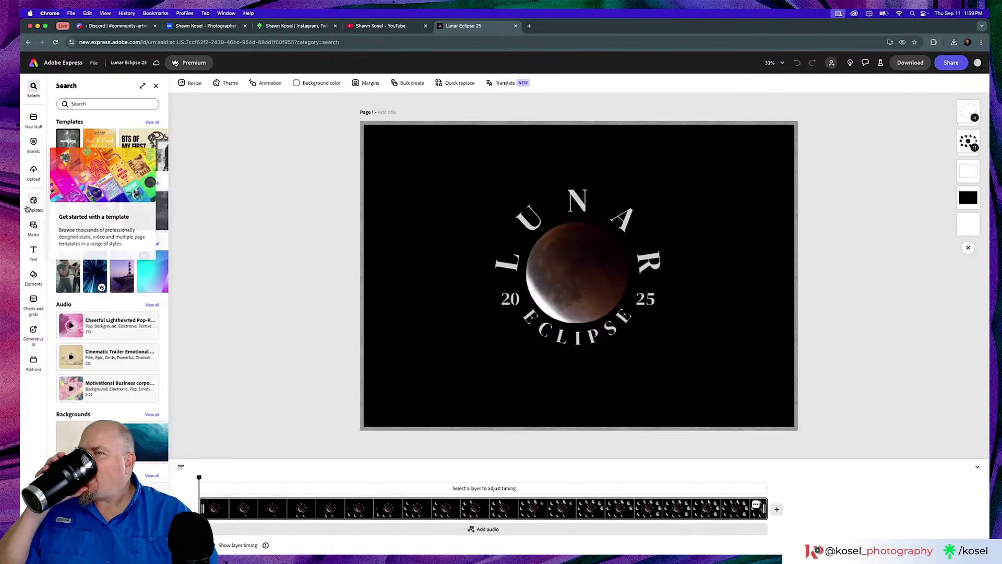
Browse the audio media library and play a preview of the Soft Music Background Loop track, stopping it after listening.
left_click(33, 226)
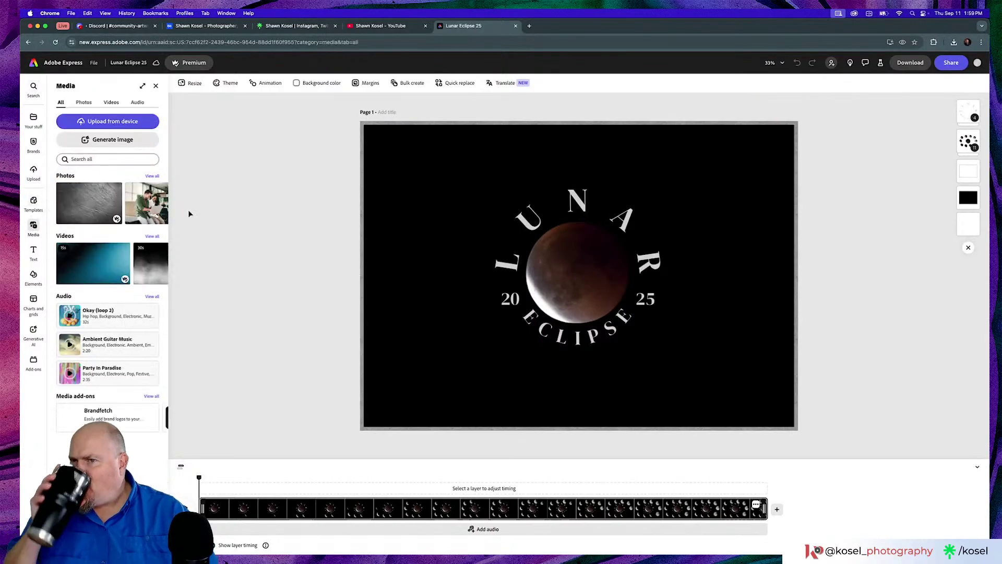
left_click(134, 103)
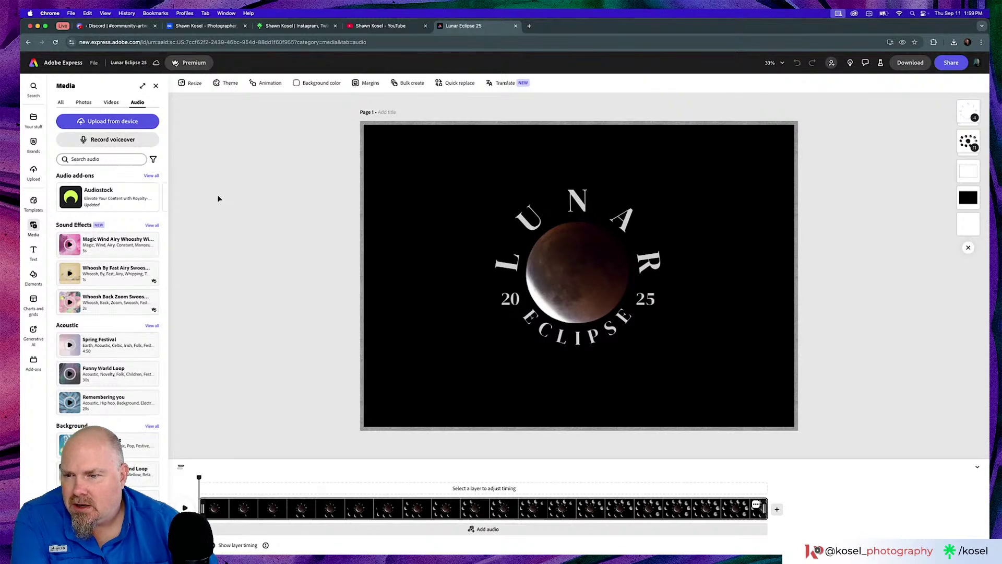
scroll(128, 324, "down", 3)
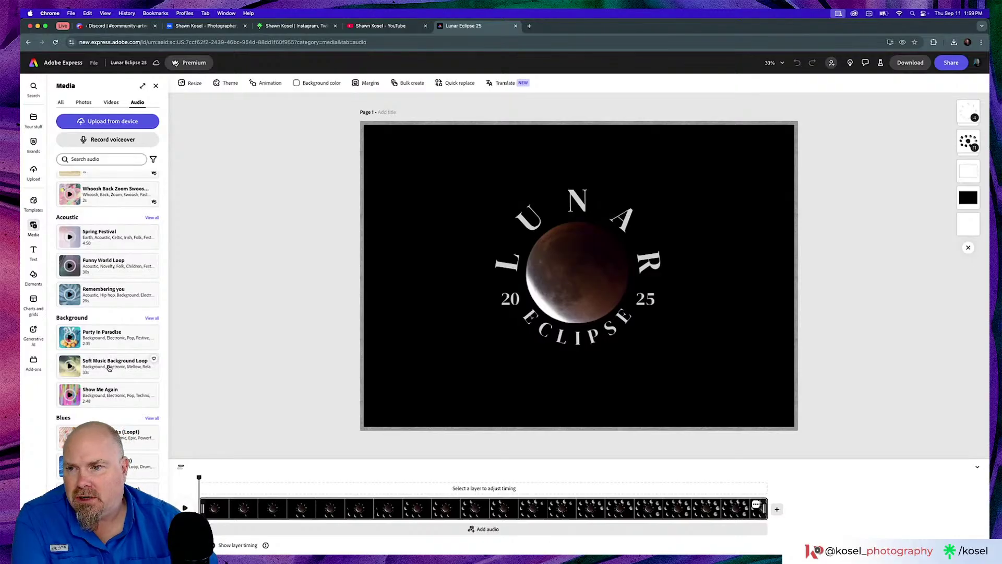
left_click(69, 365)
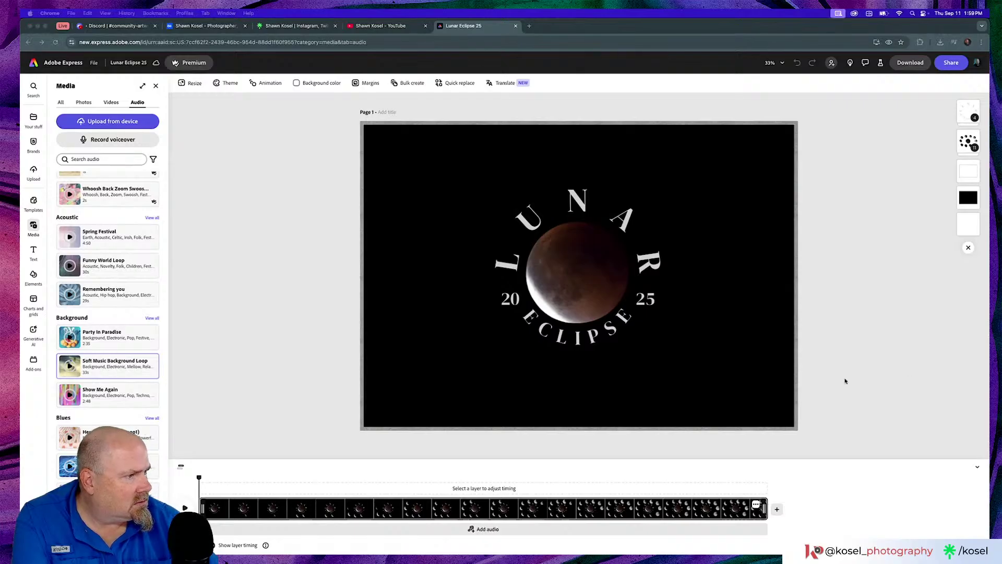
left_click(70, 367)
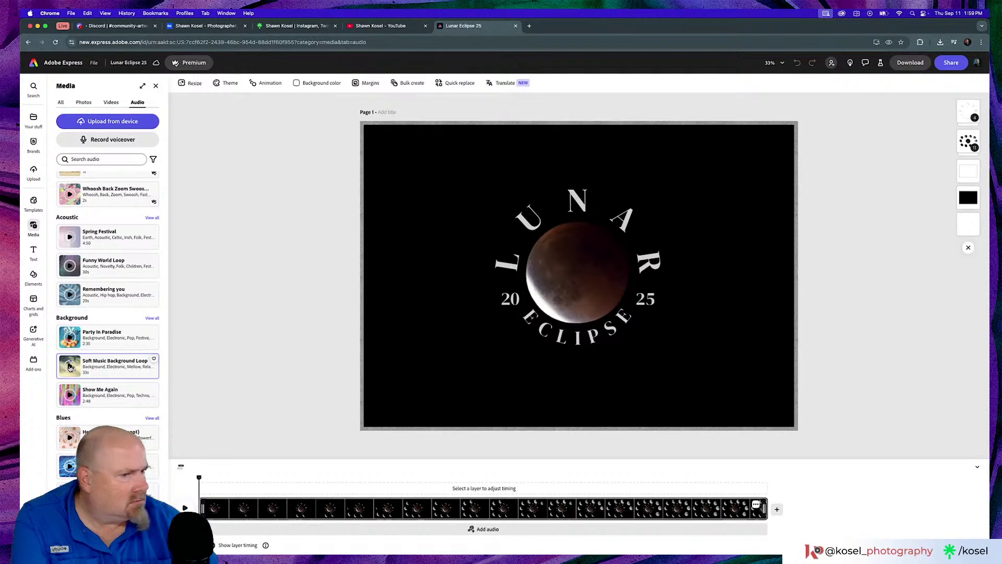
left_click(71, 368)
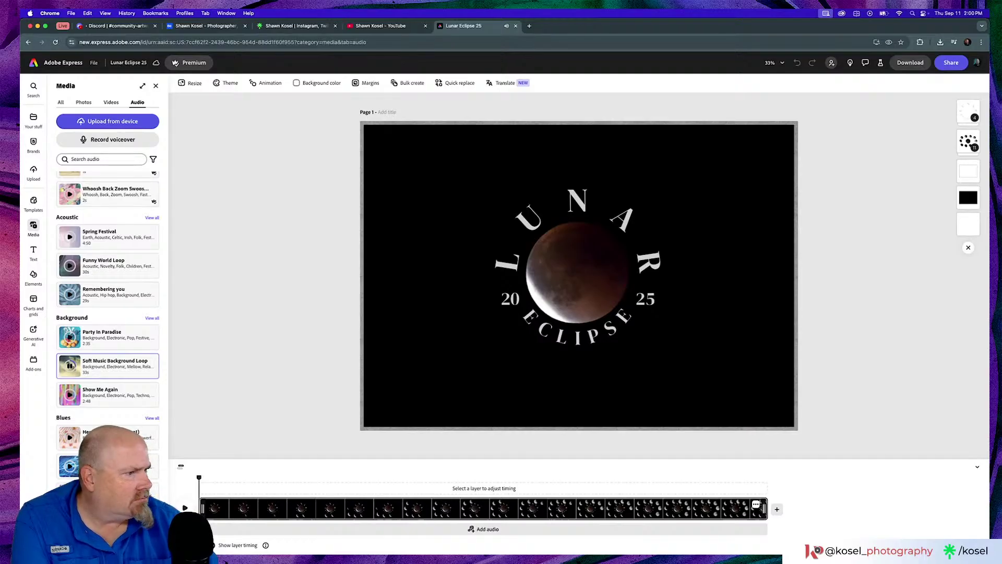
left_click(70, 365)
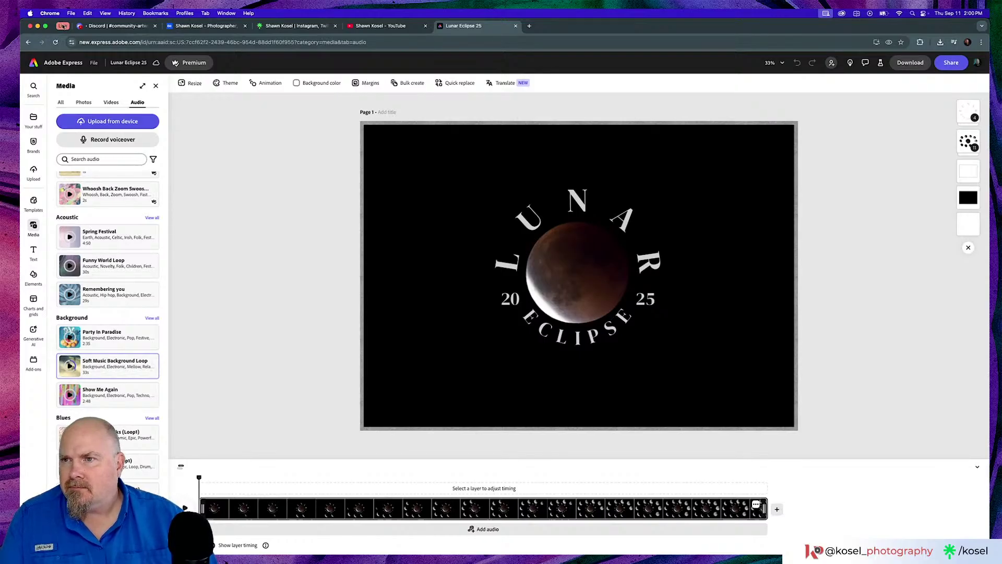
Check the VDO.Ninja screen-sharing tab in the Live tab group and return to the Lunar Eclipse 25 project.
left_click(62, 26)
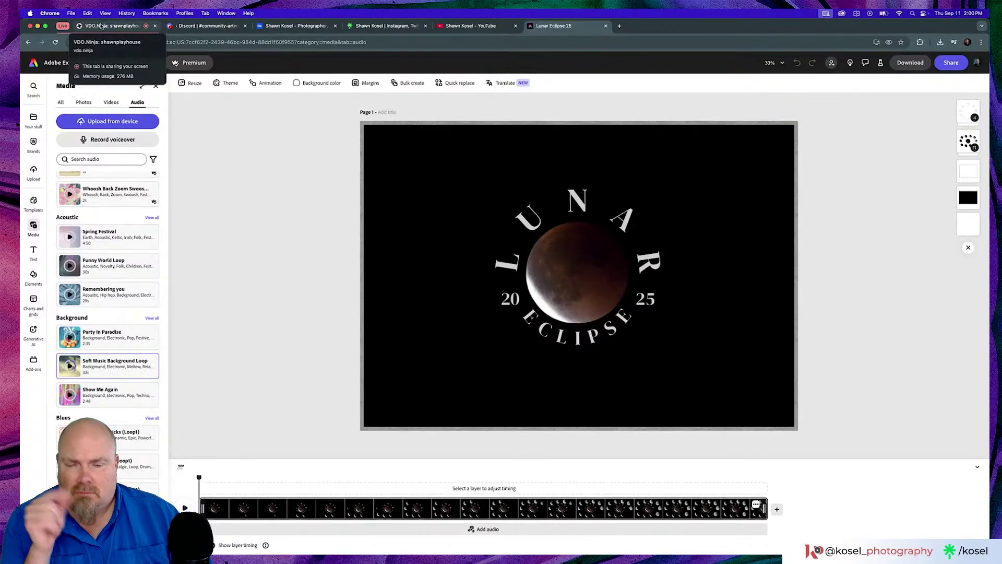
left_click(102, 27)
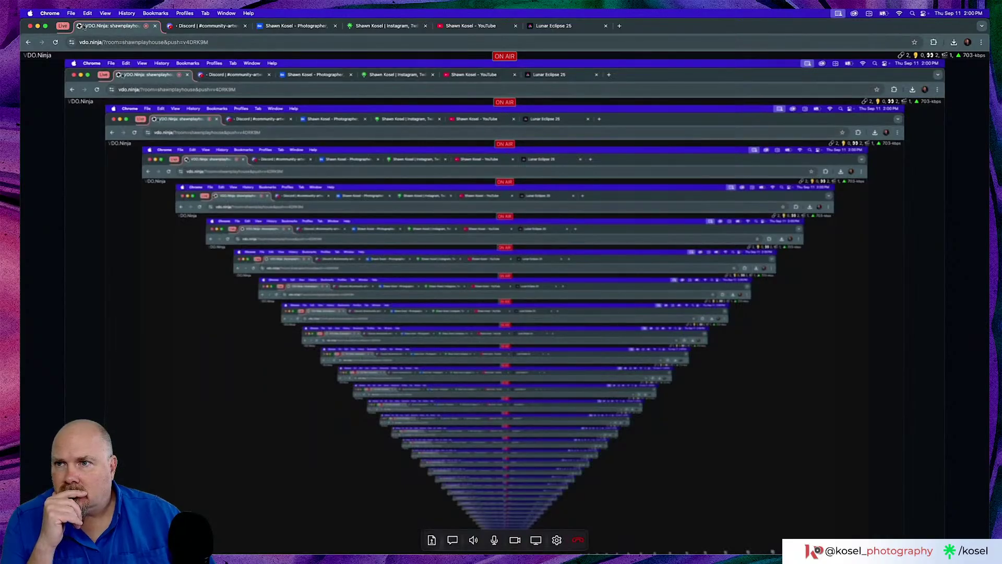
key("super+w")
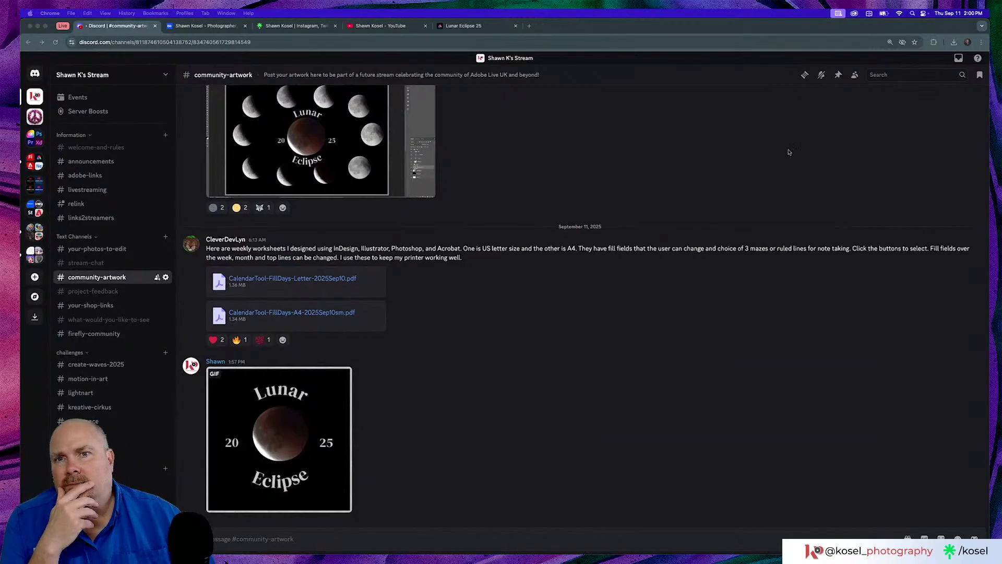
left_click(481, 27)
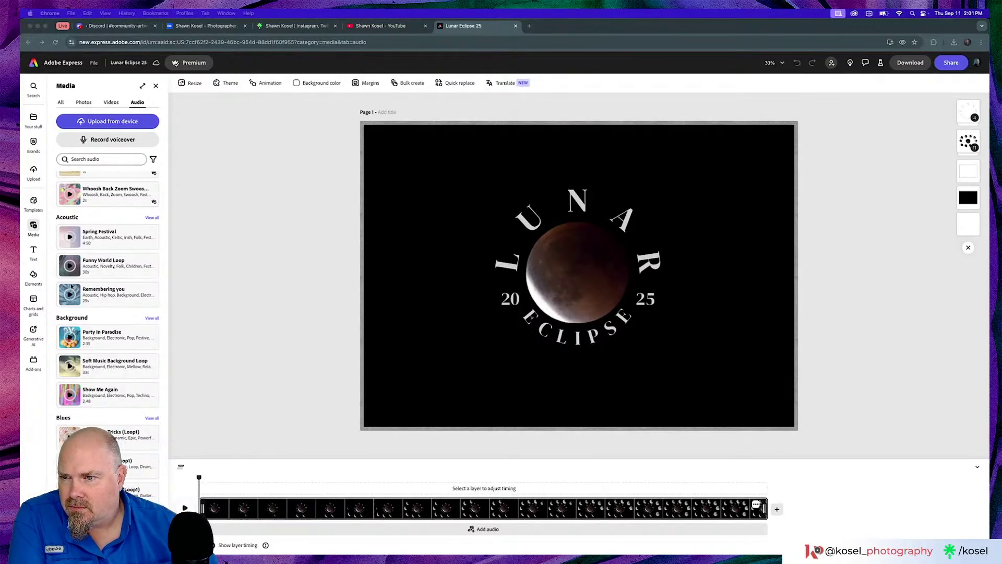
Search the audio library for "night sky" and play a preview of the Night Is Bright track.
scroll(98, 237, "up", 3)
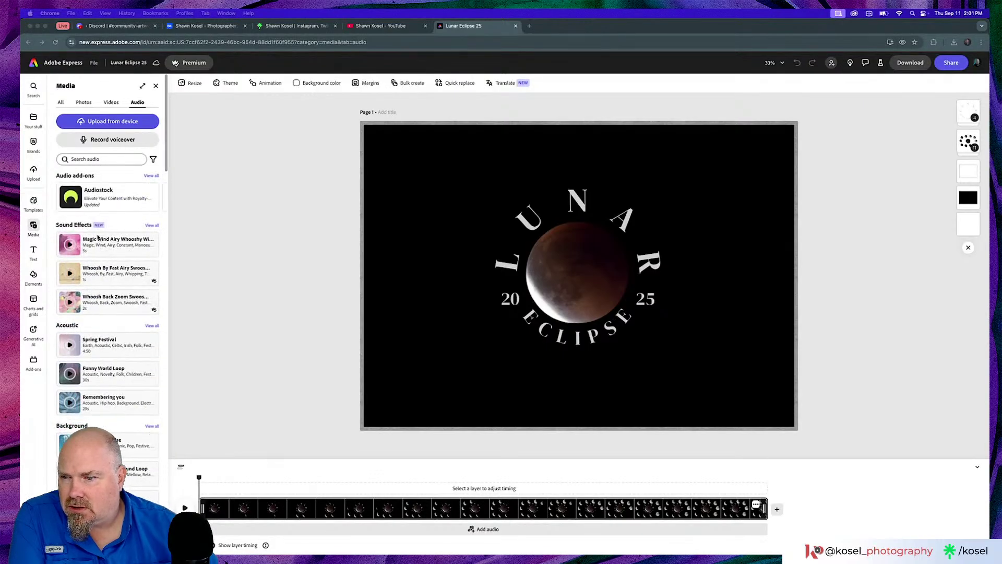
scroll(98, 237, "down", 5)
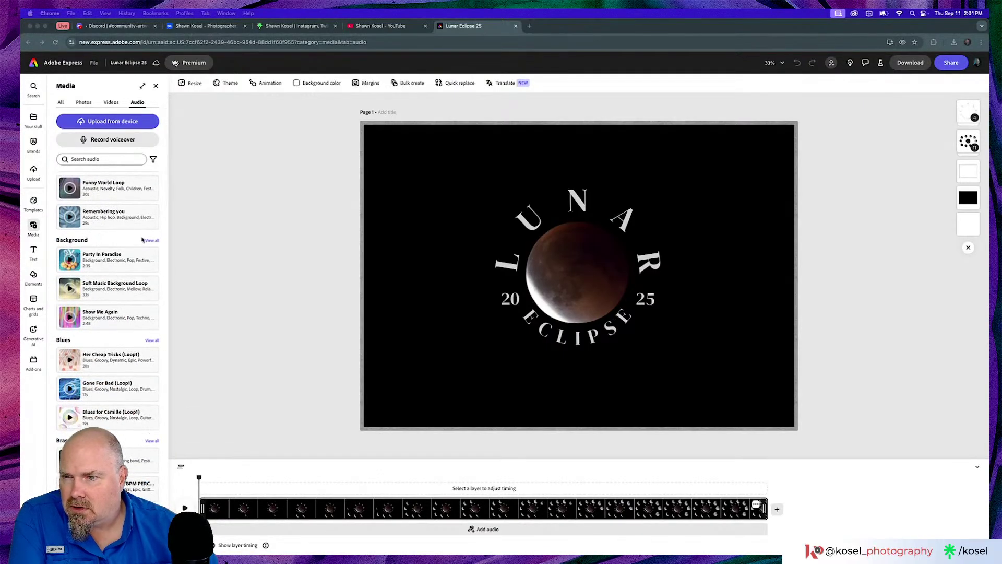
scroll(149, 244, "up", 3)
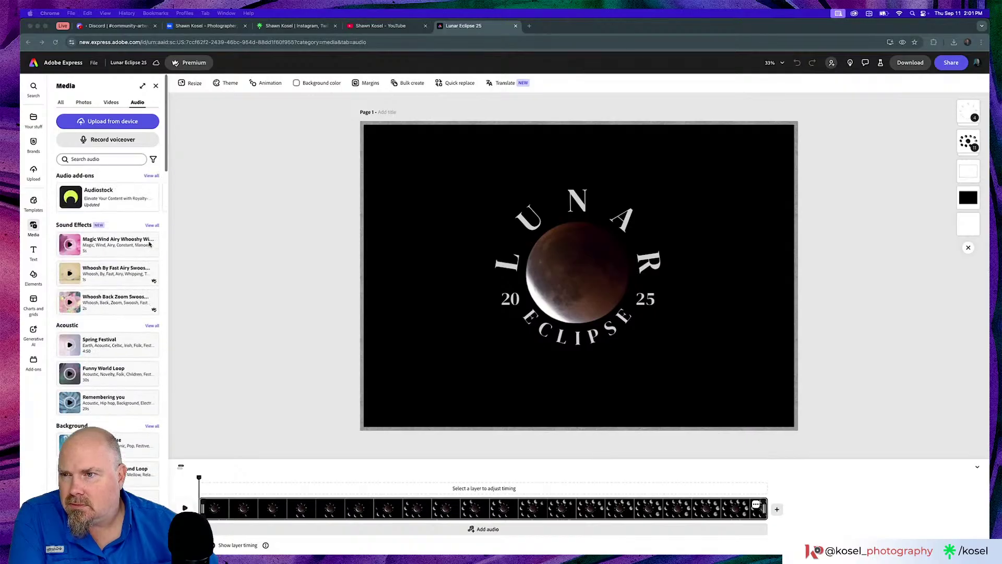
left_click(106, 158)
type("ni")
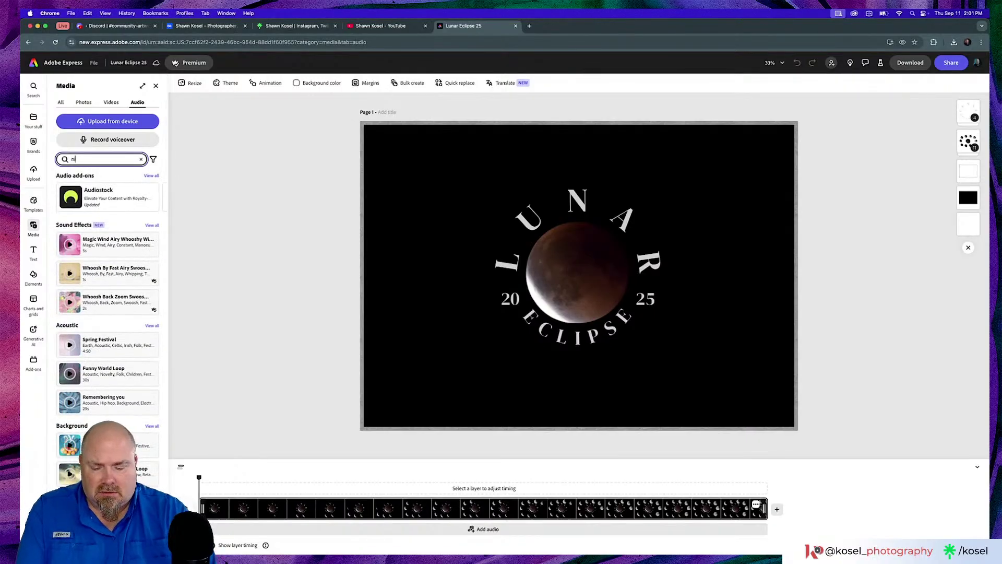
type("ght sky")
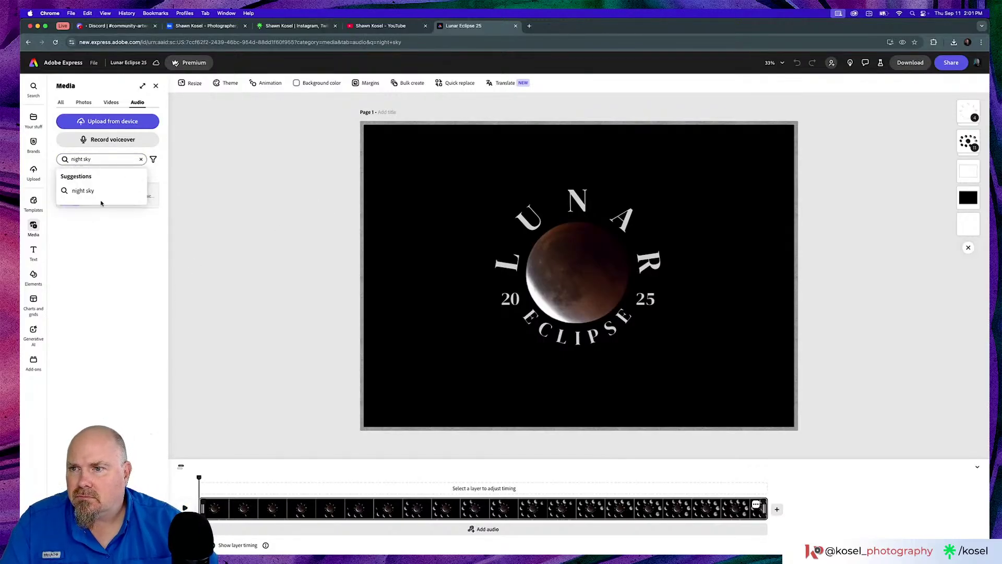
left_click(78, 191)
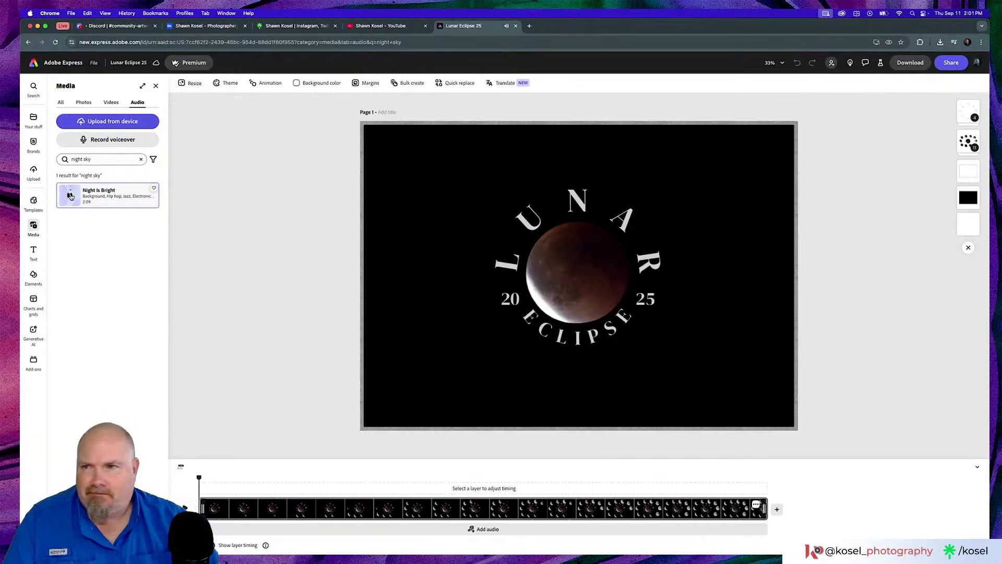
Search the audio library for "moon" and play a preview of the Celtic Moon - Loop 2 track, stopping it after listening.
left_click(70, 160)
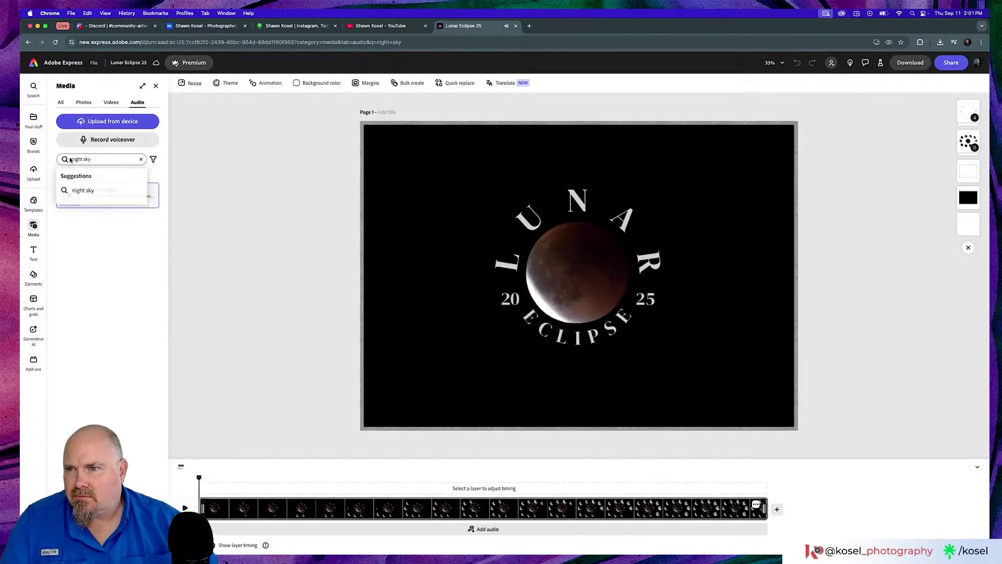
triple_click(71, 159)
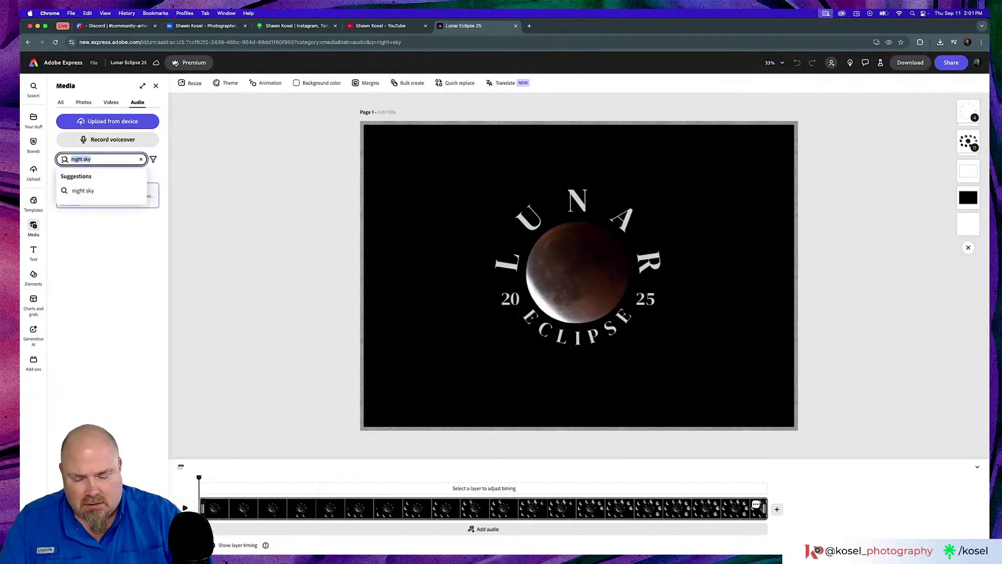
type("moon")
key("Return")
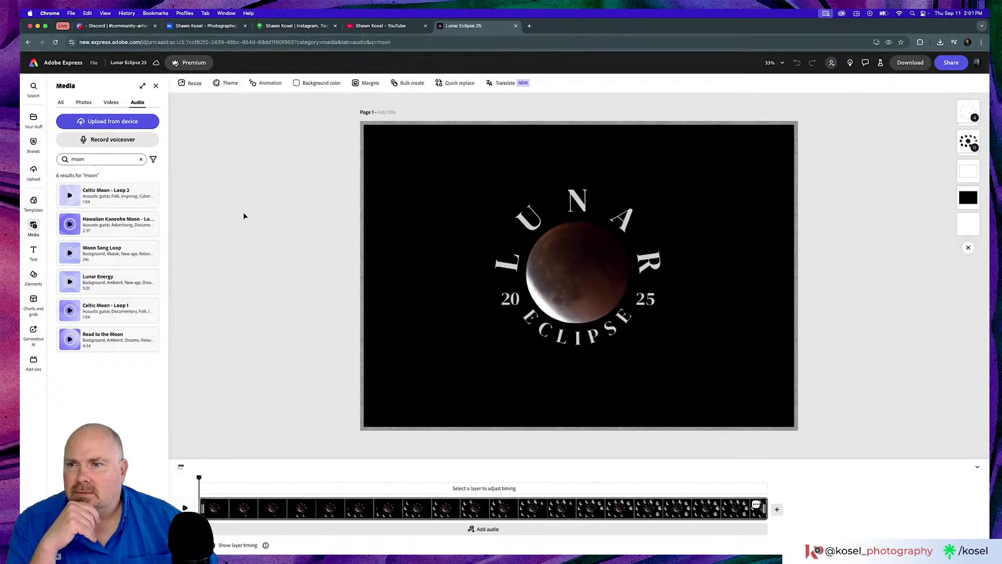
left_click(70, 195)
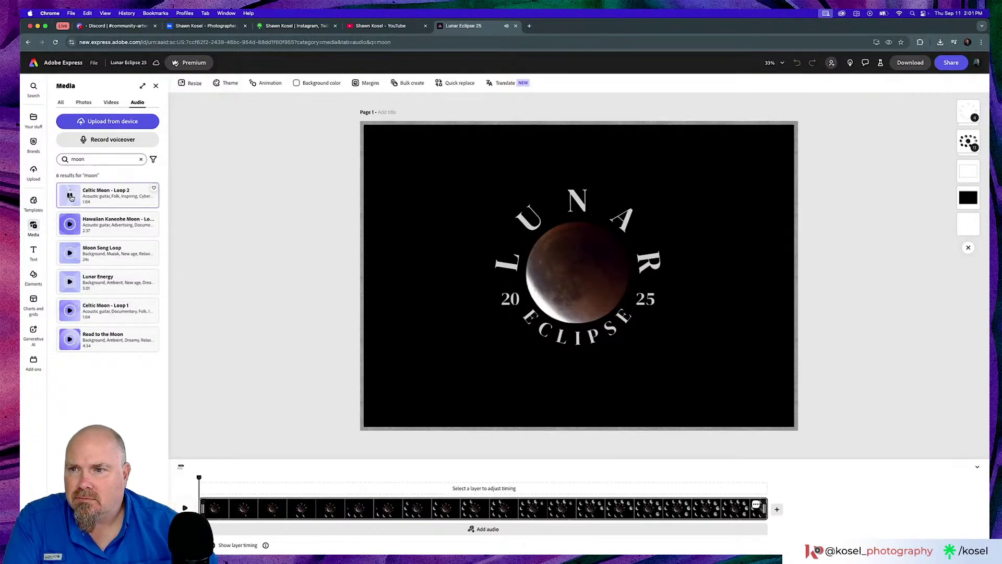
left_click(70, 195)
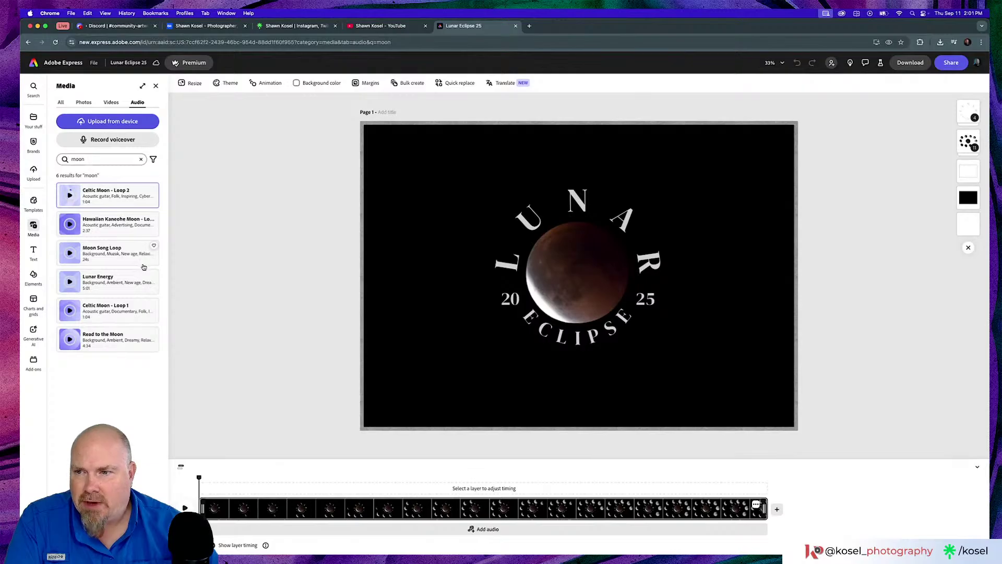
Play previews of the Lunar Energy, Moon Song Loop and Hawaiian Kaneohe Moon tracks in turn.
left_click(70, 281)
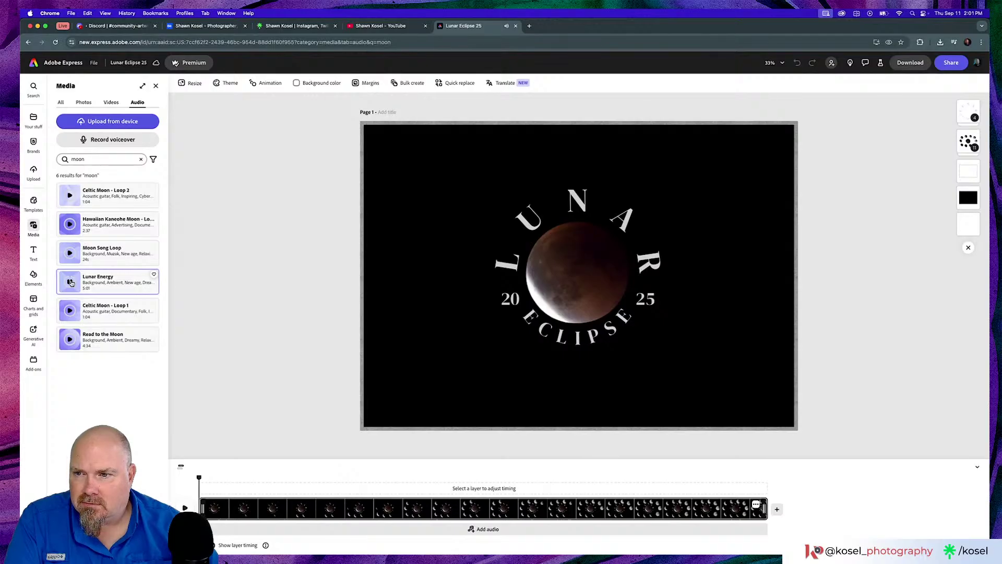
left_click(70, 253)
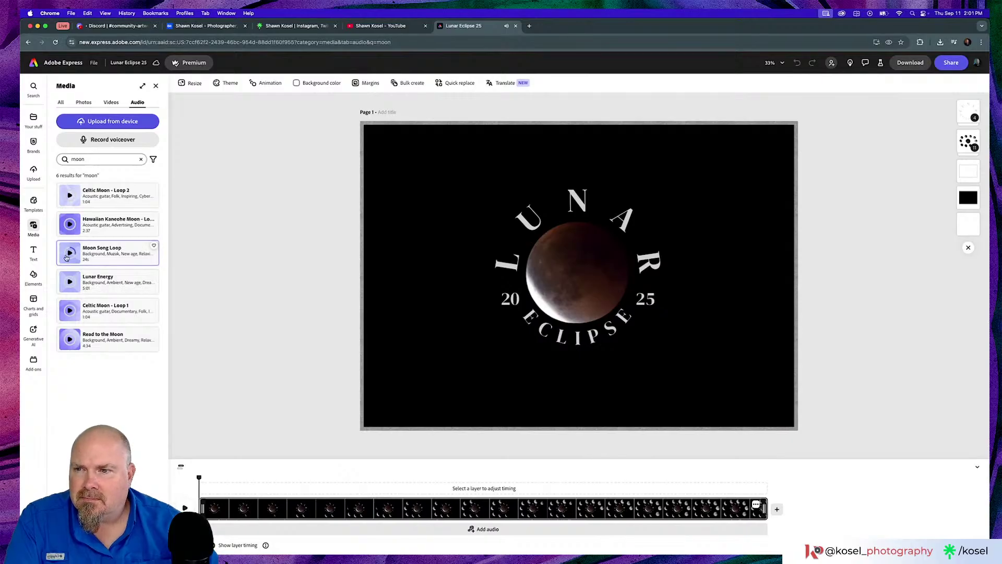
left_click(71, 225)
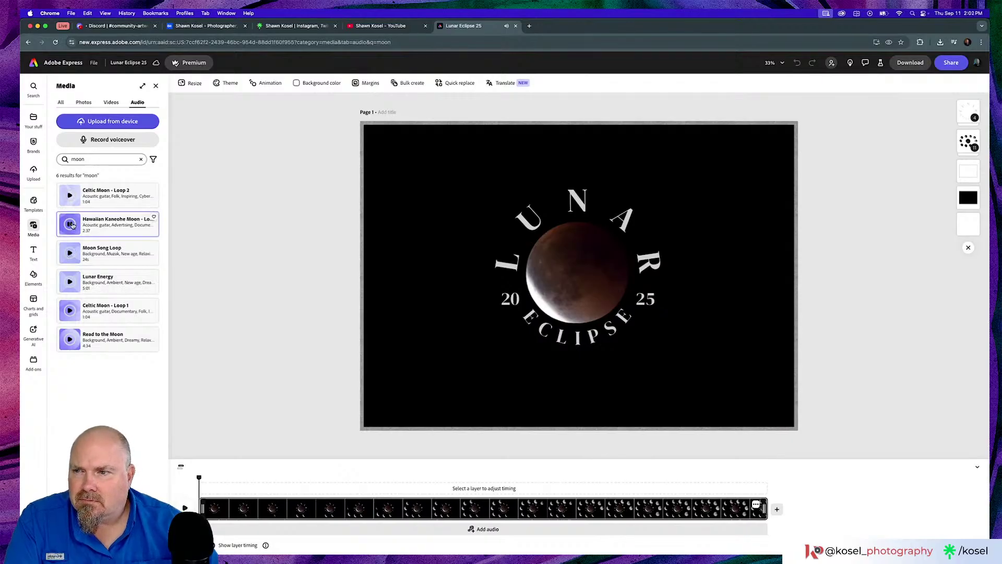
Preview the Read to the Moon track, add it to the video's timeline and play the animation with it.
left_click(69, 339)
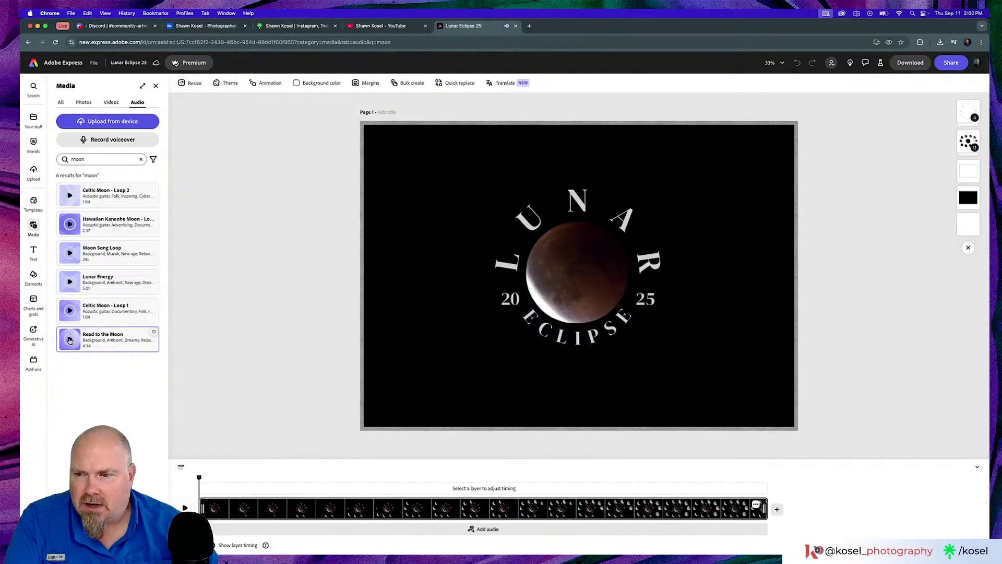
left_click(70, 340)
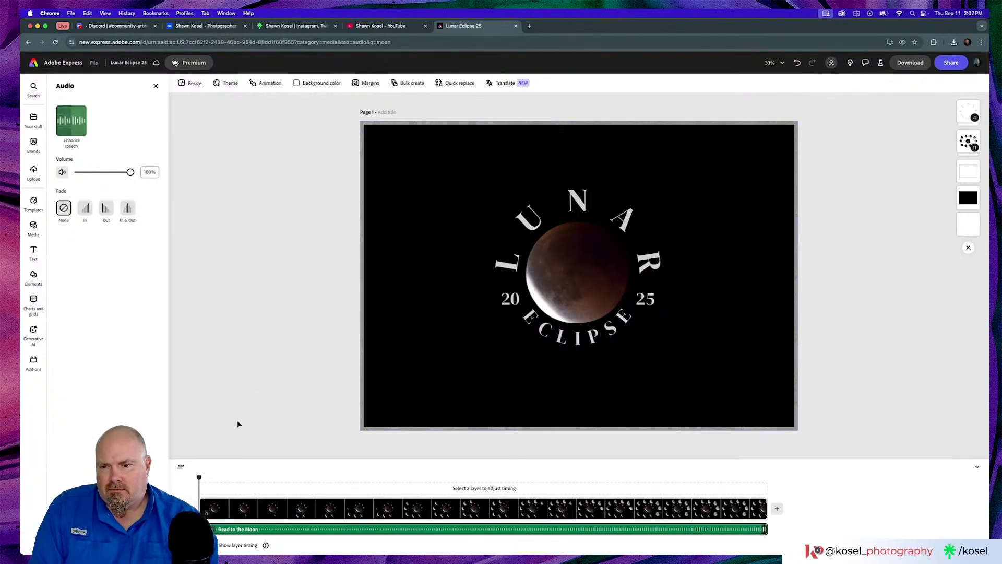
key("space")
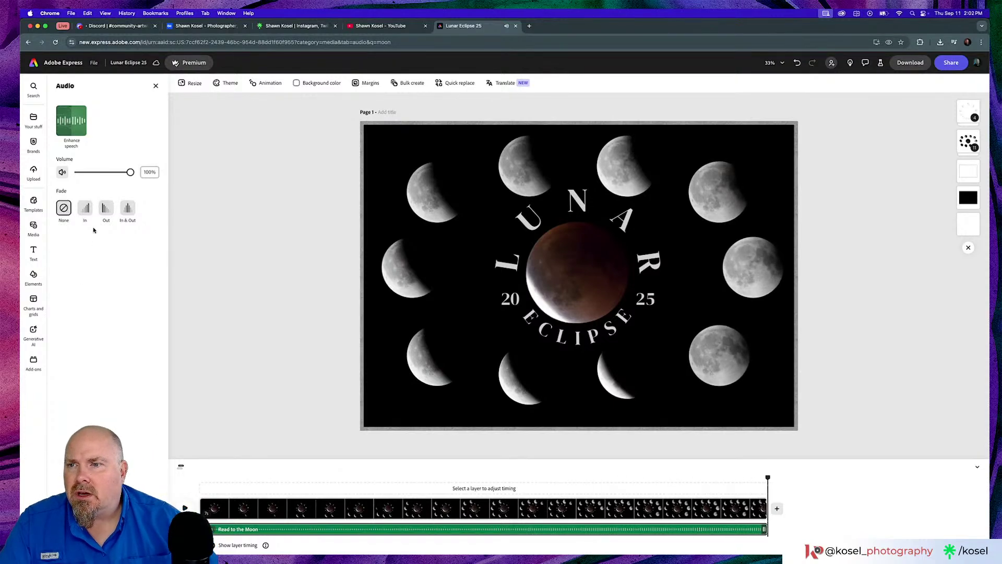
Apply a fade-out of 1 s to the Read to the Moon audio and replay the animation.
left_click(107, 209)
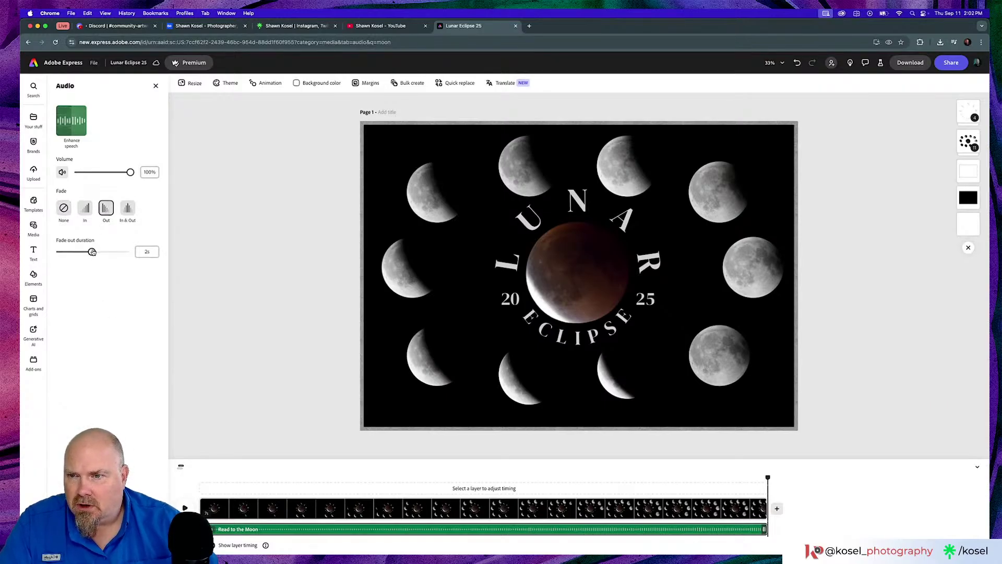
left_click_drag(92, 251, 75, 251)
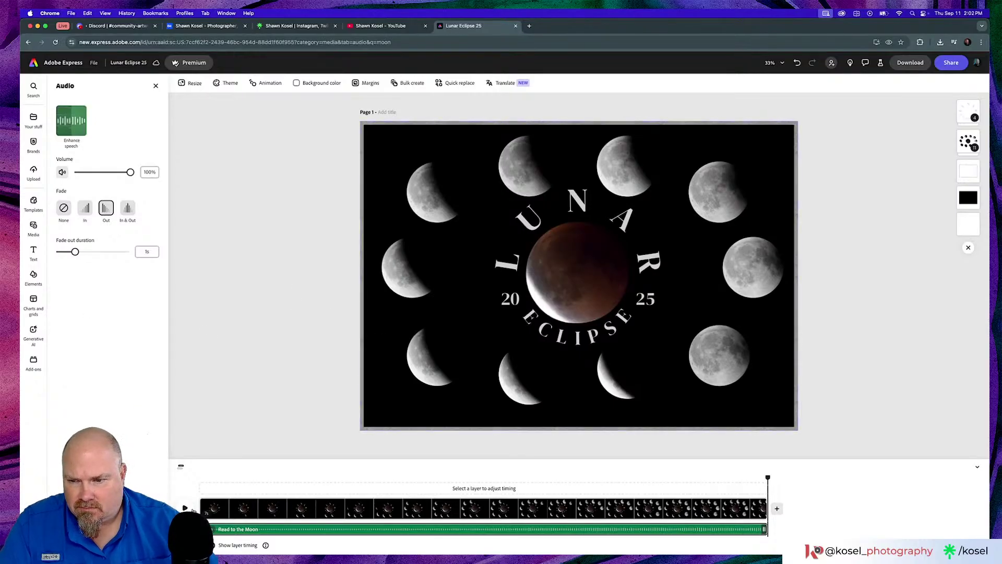
left_click(186, 507)
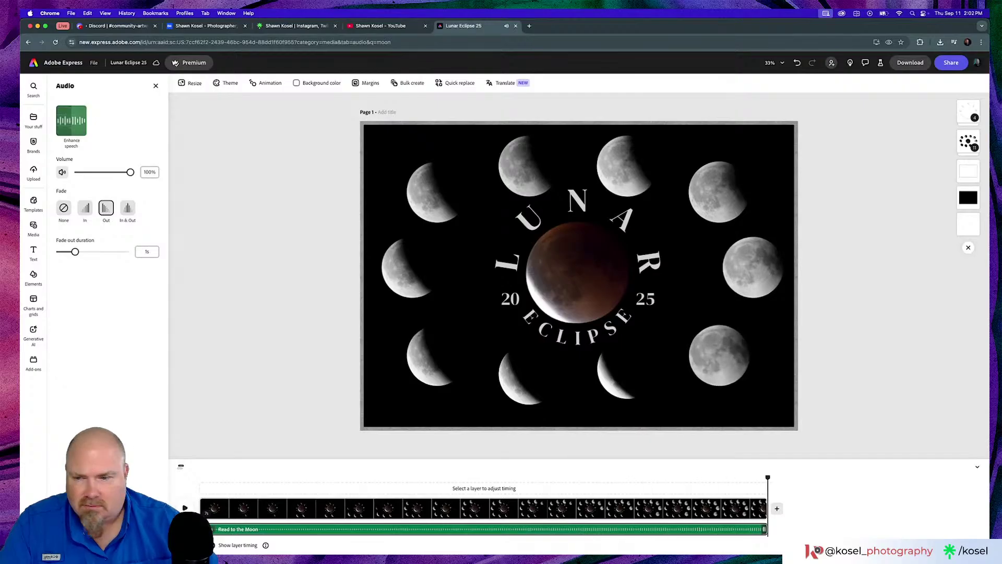
Share the video to social media and start reconnecting the previously linked Instagram account in the calendar connections.
left_click(951, 63)
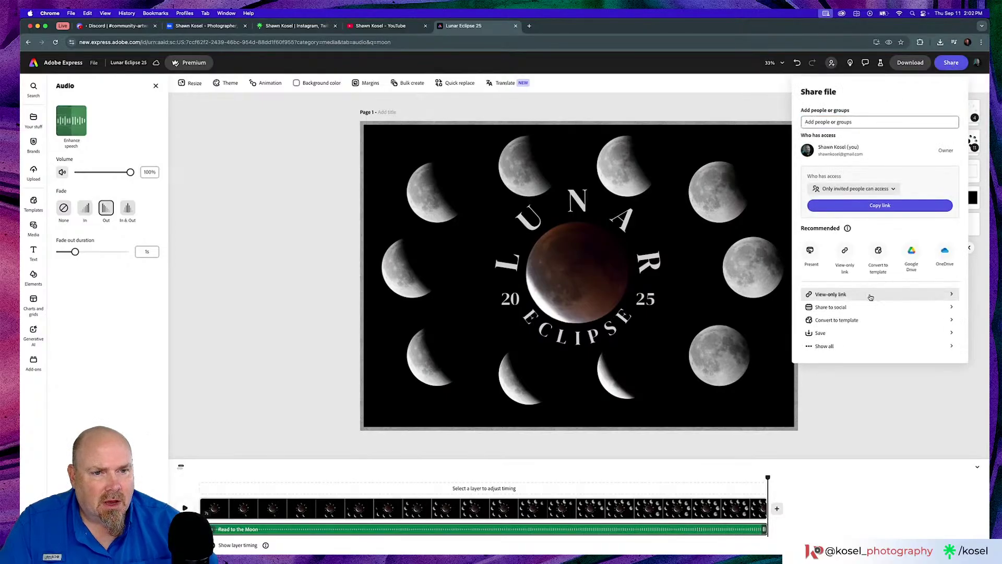
left_click(836, 308)
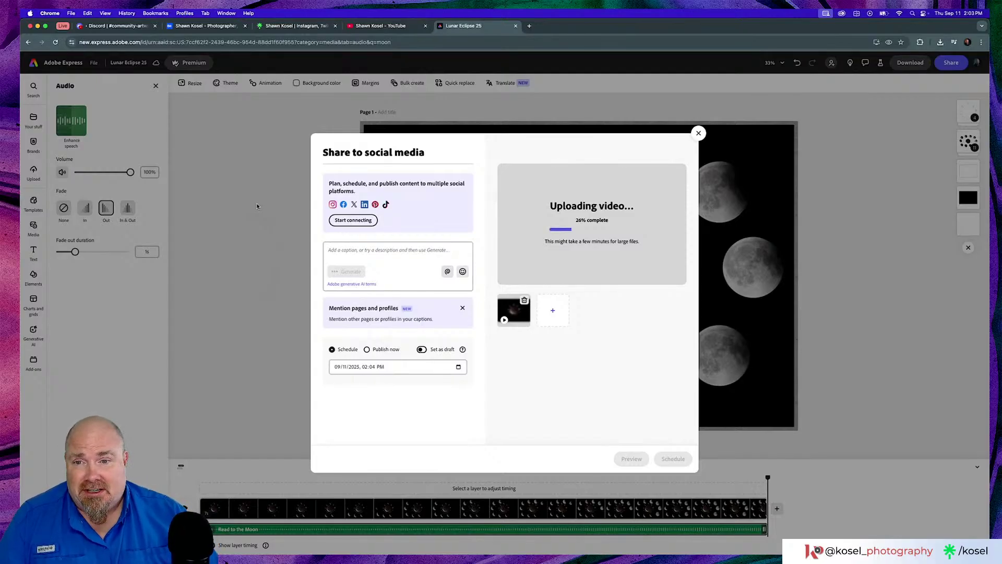
left_click(358, 222)
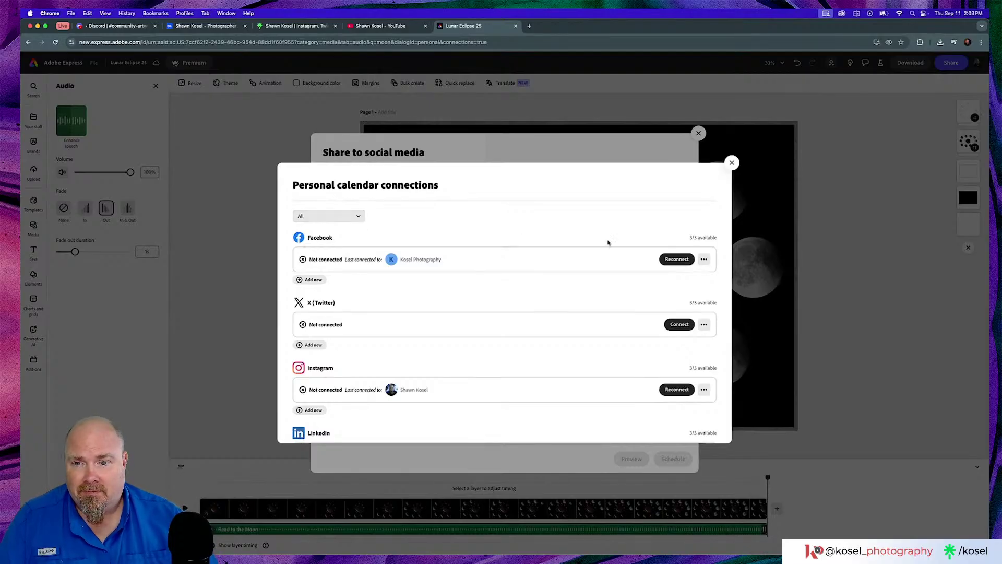
scroll(534, 263, "down", 3)
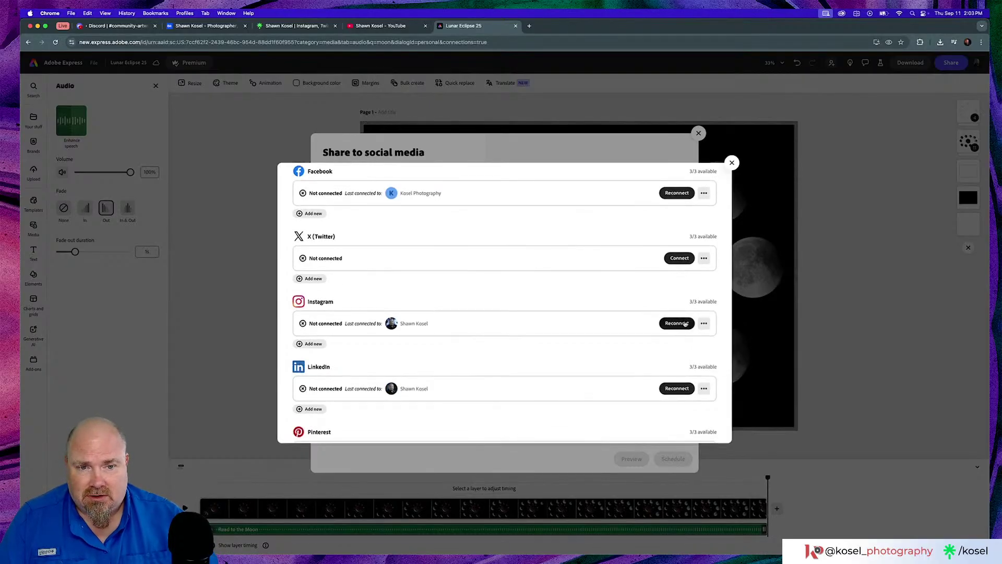
left_click(676, 323)
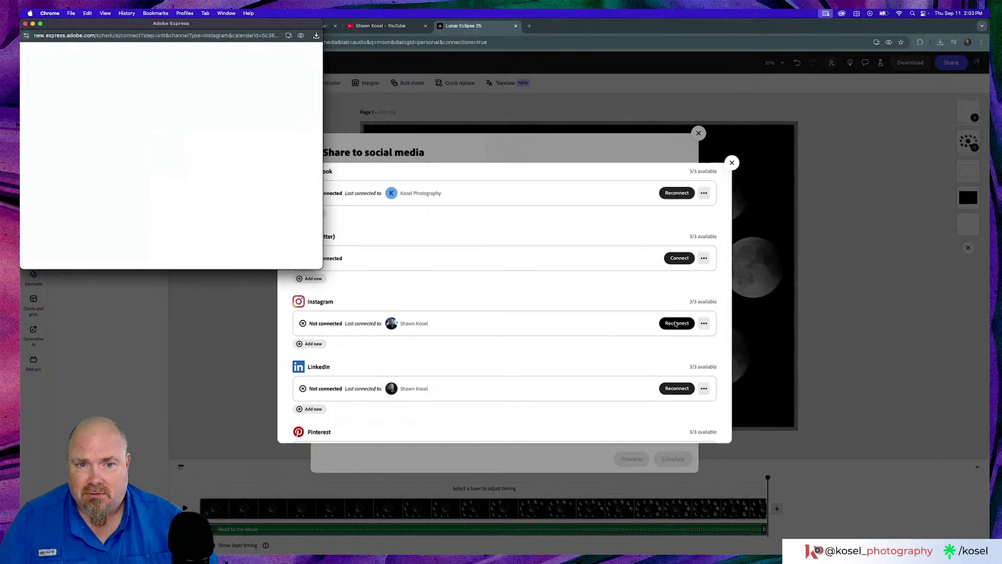
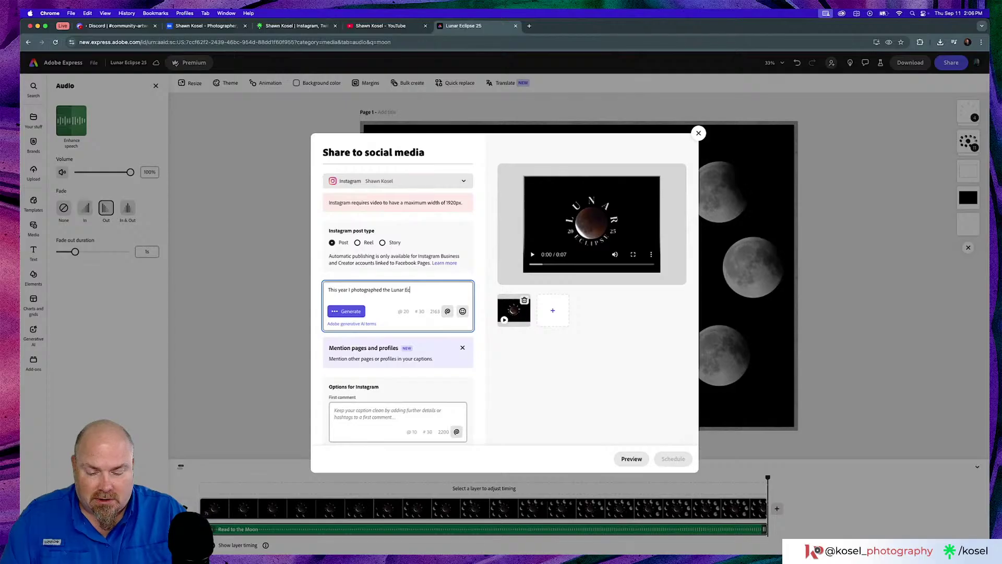
Complete the Instagram caption as "This year I photographed the Lunar Eclipse over Europe. Poster made in Adobe Photoshop, animated in Adobe Express".
type("lips")
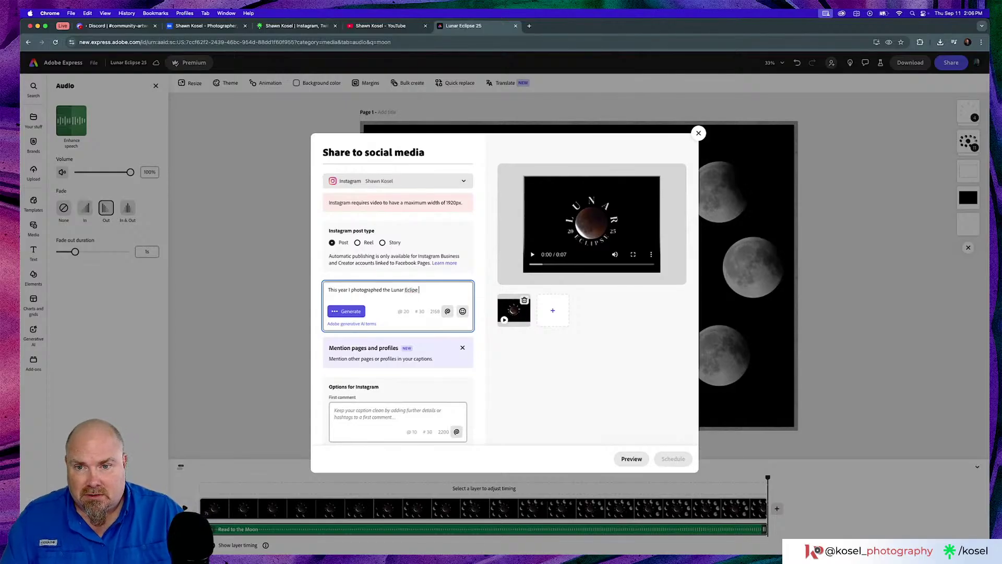
type("ps")
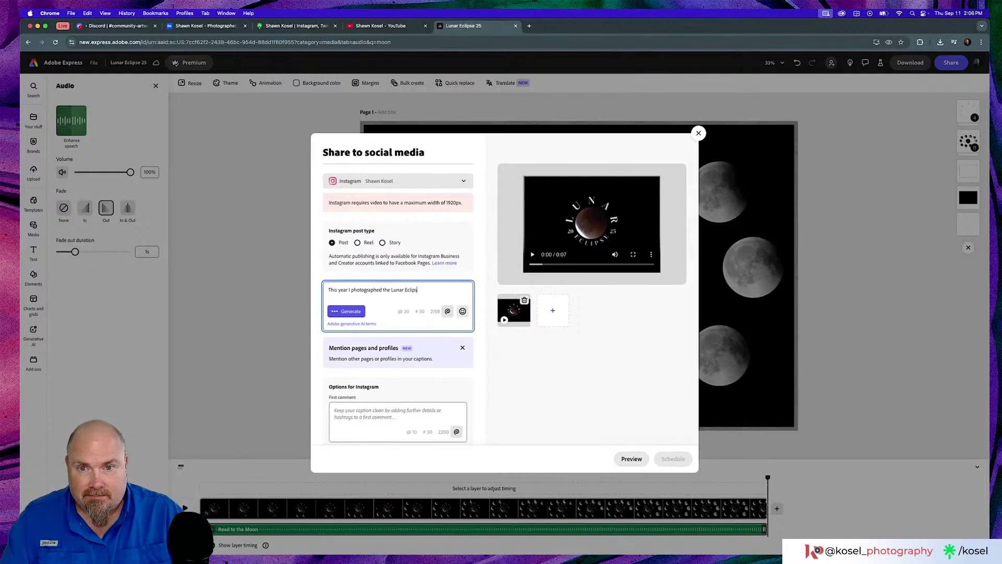
type("e ")
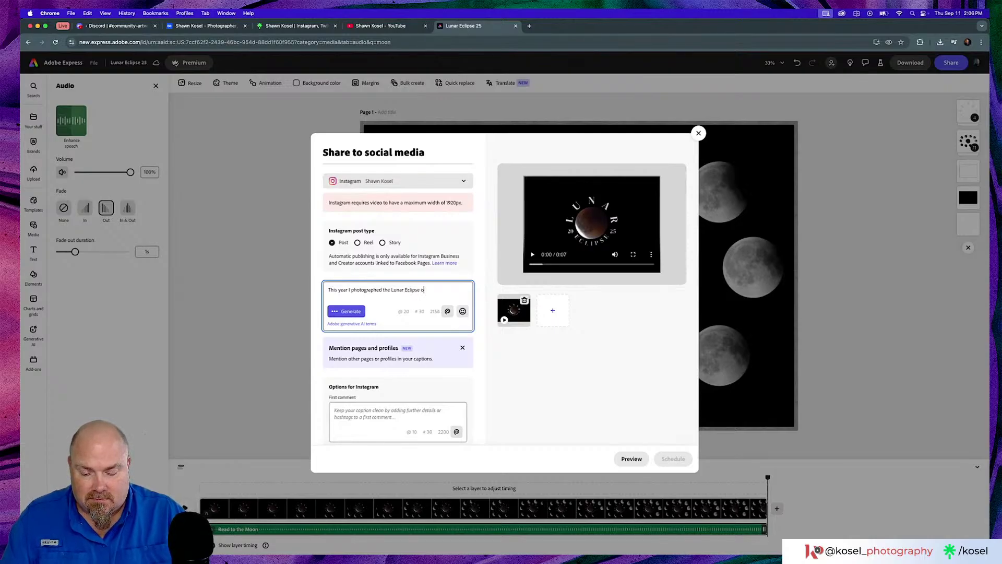
type("ov")
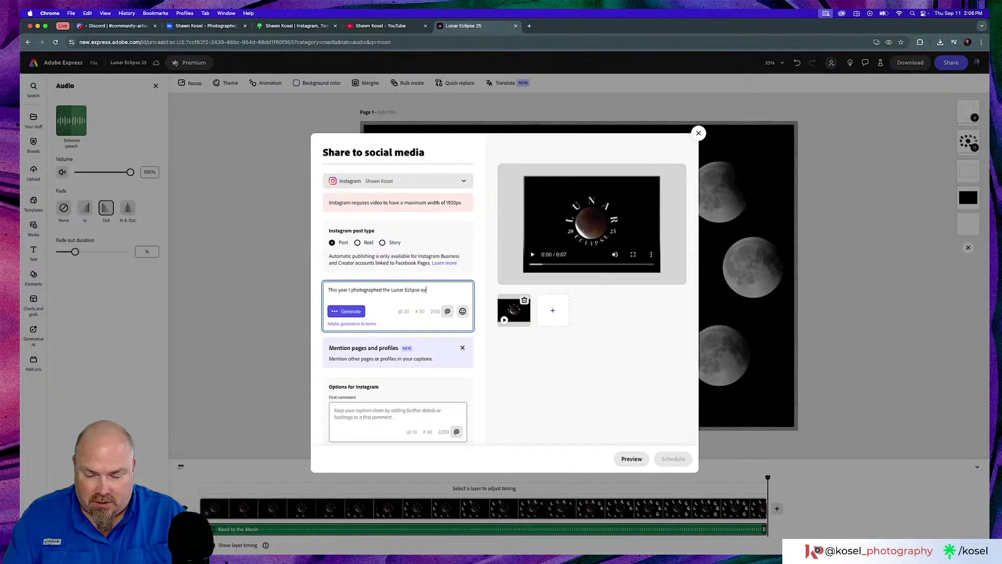
type("er Eur")
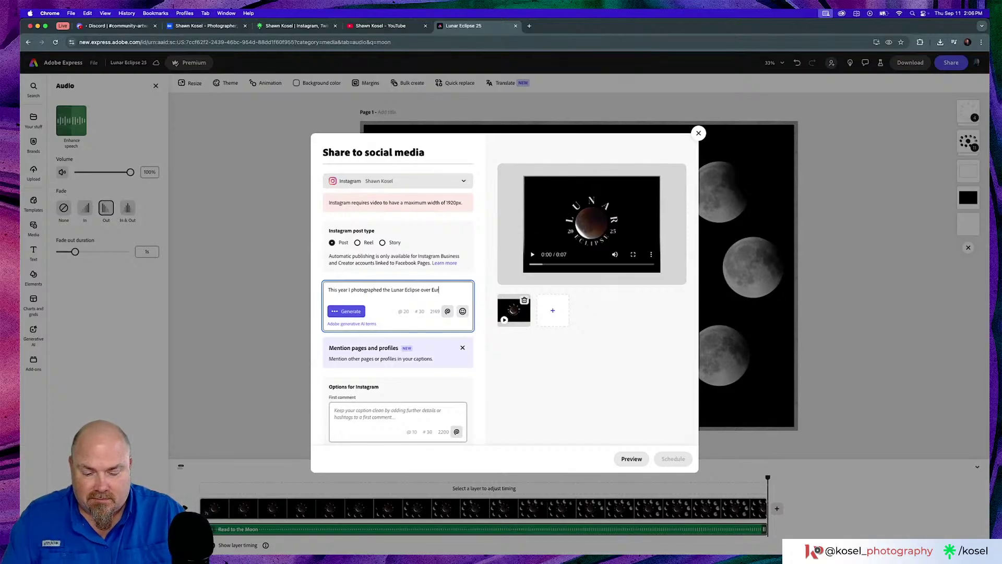
type("ope")
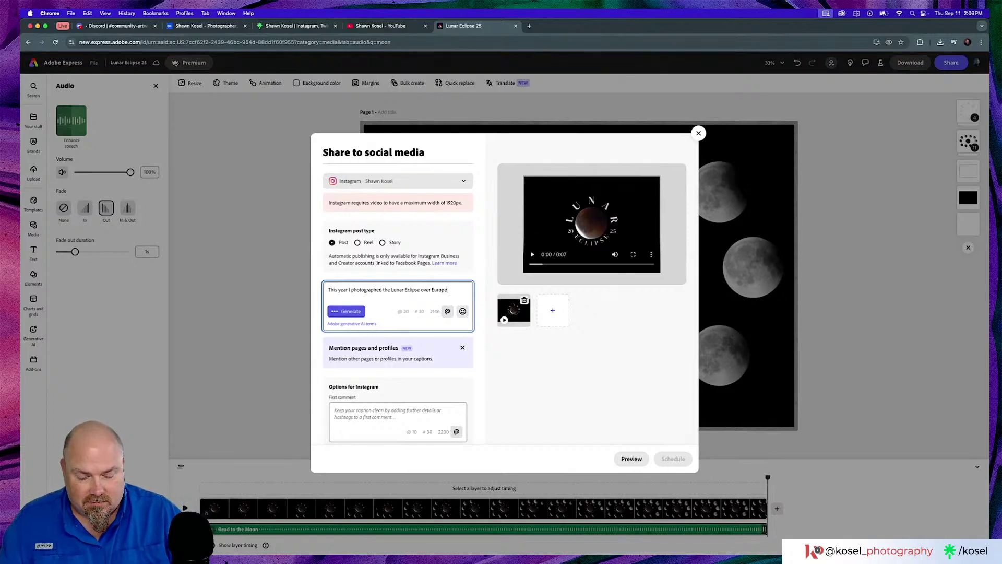
type(". P")
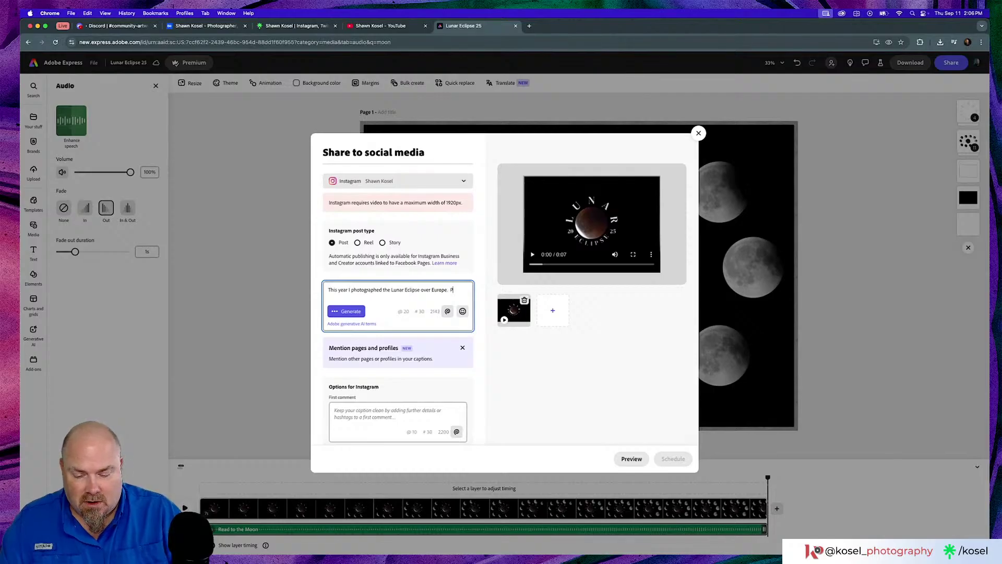
type("oster")
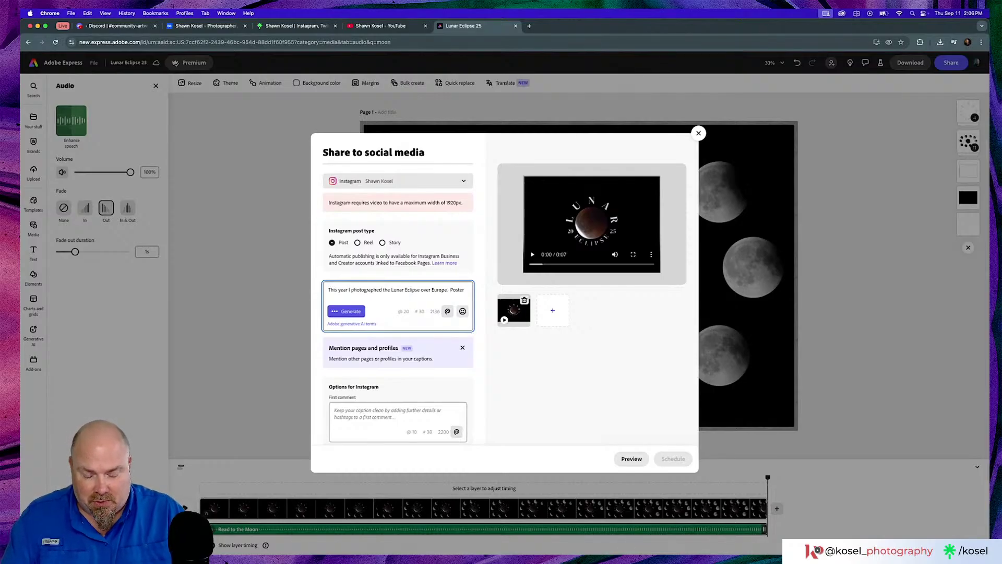
type(" made in")
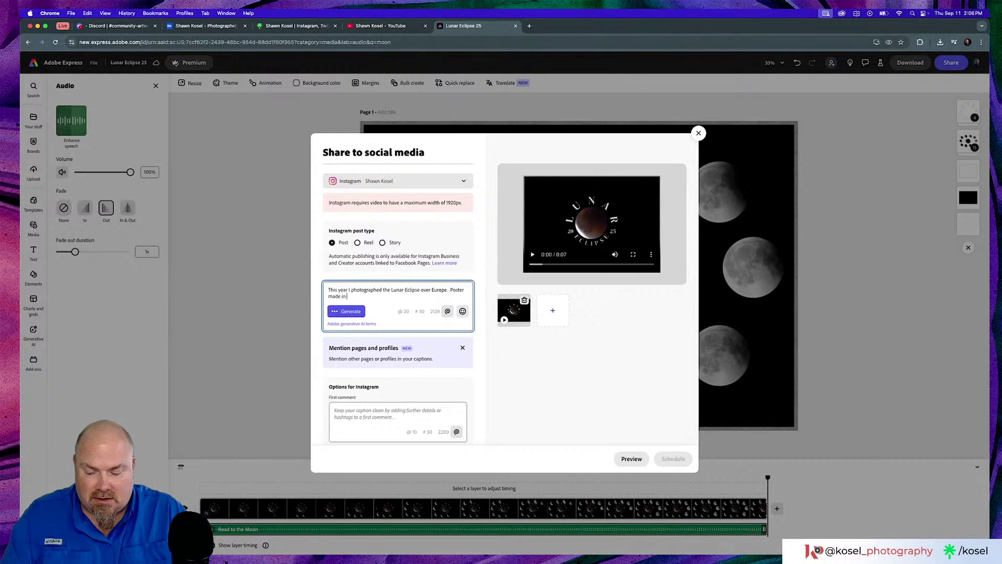
type(" Adobe")
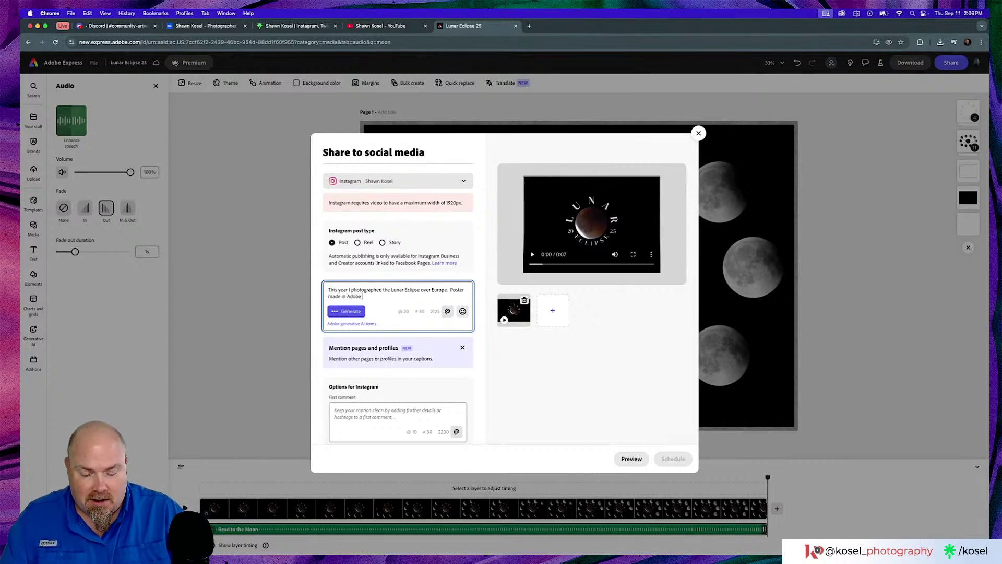
type(" Photosh")
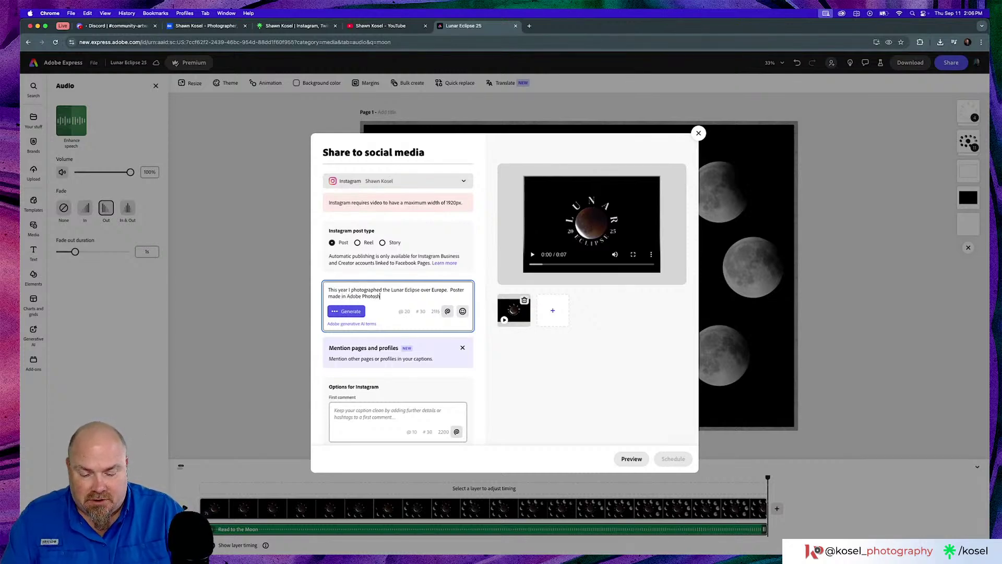
type("op")
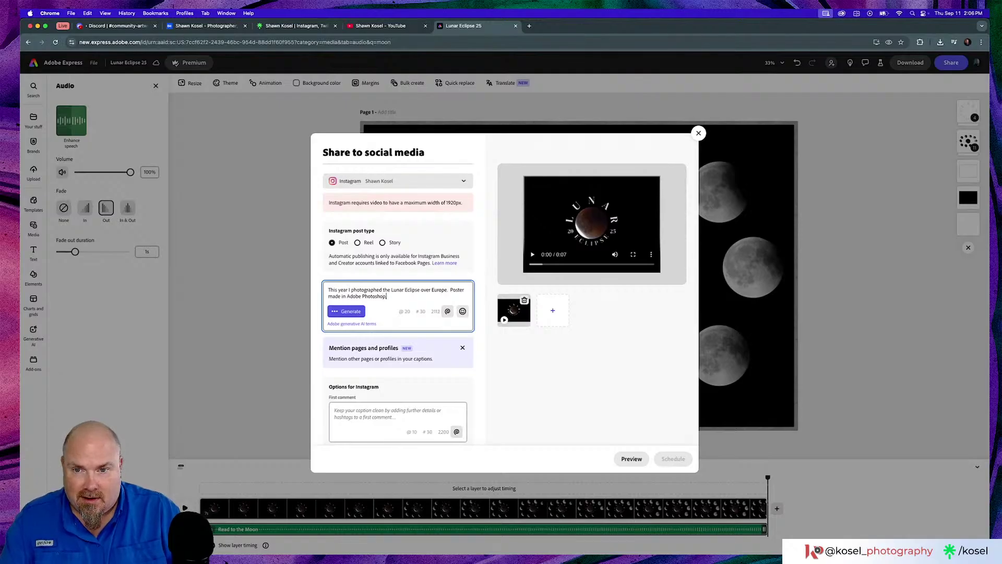
type(", animated")
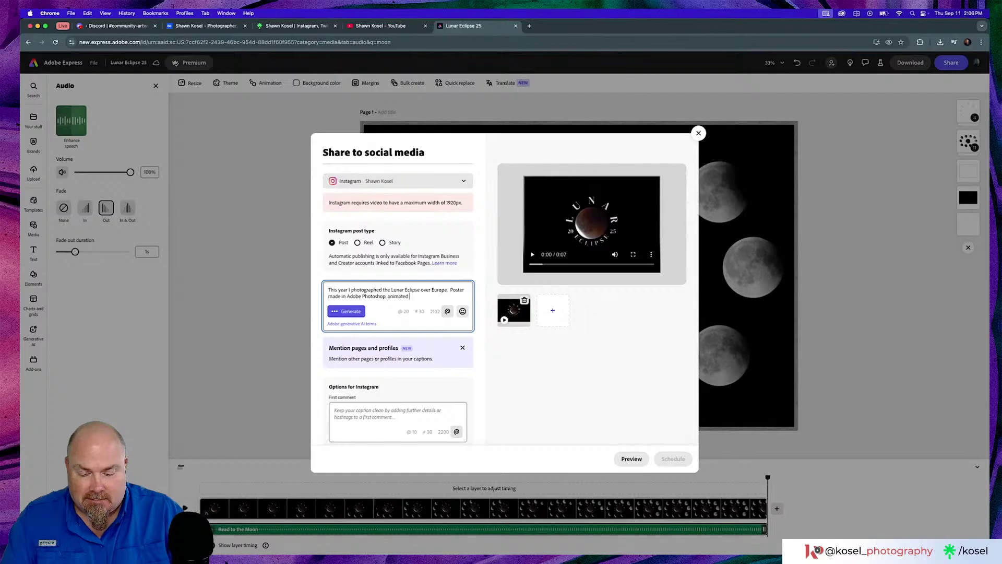
type(" in Adobe")
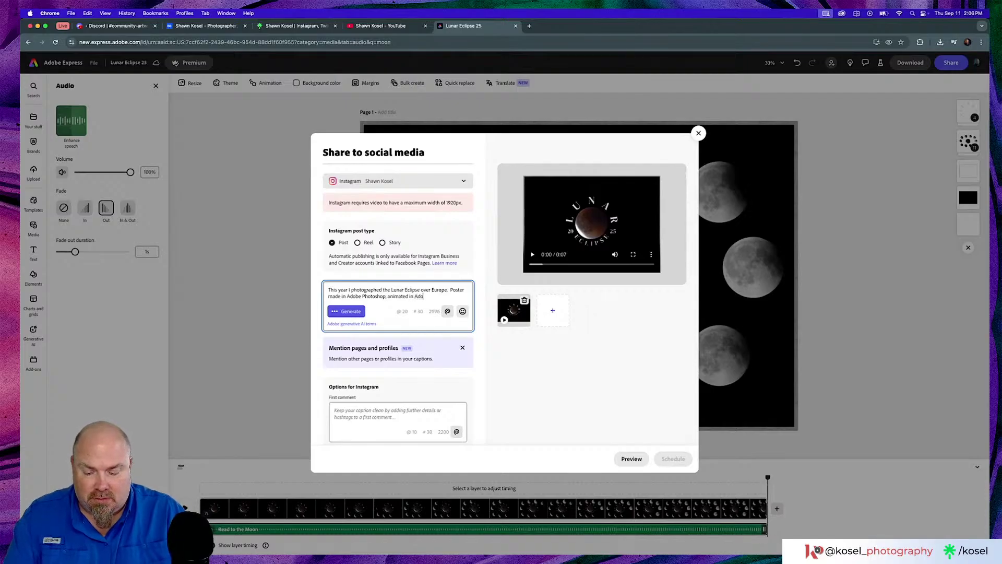
type(" Express")
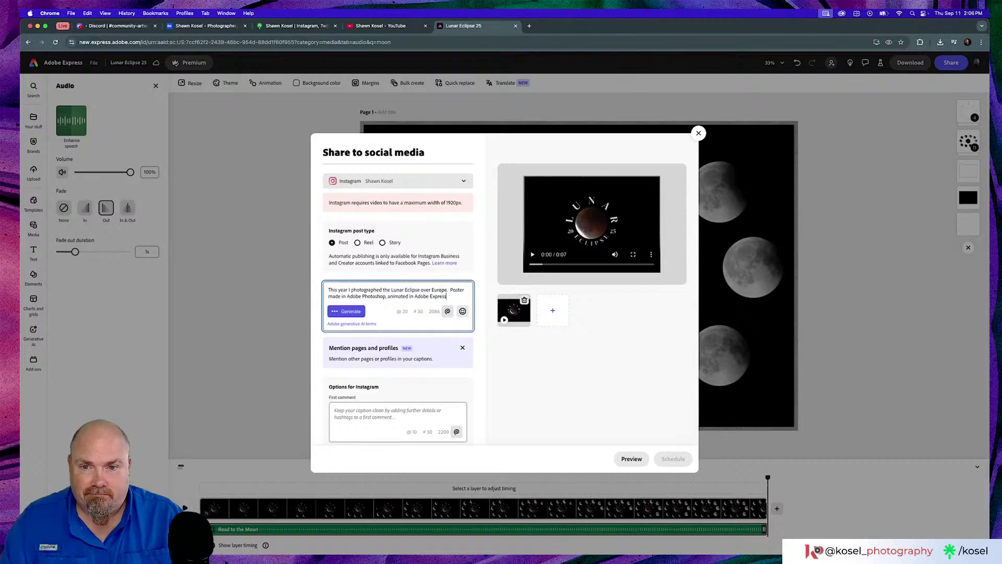
Extend the Instagram caption with an exclamation mark and the question "Did you get a chance to see it?".
type("!")
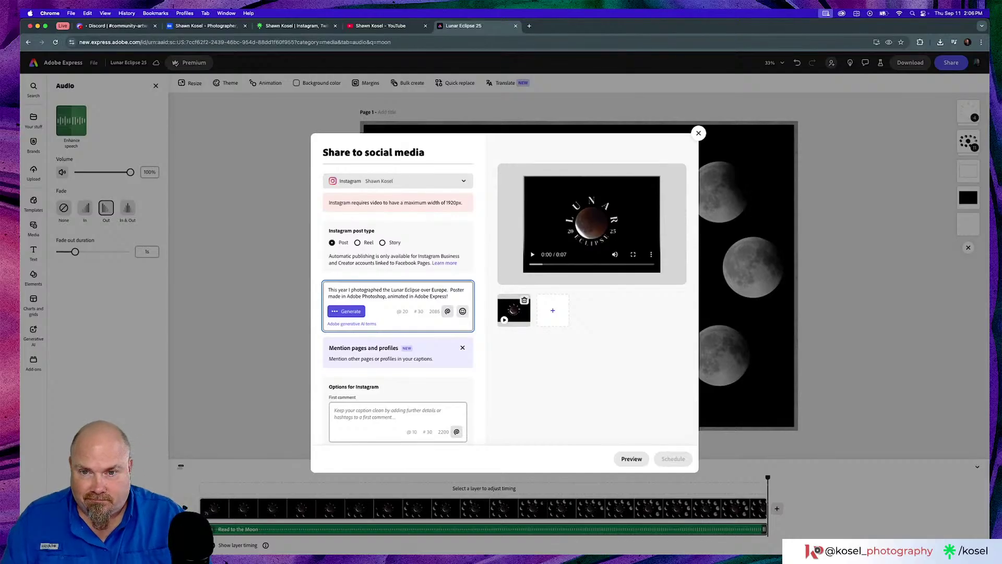
type("  Di")
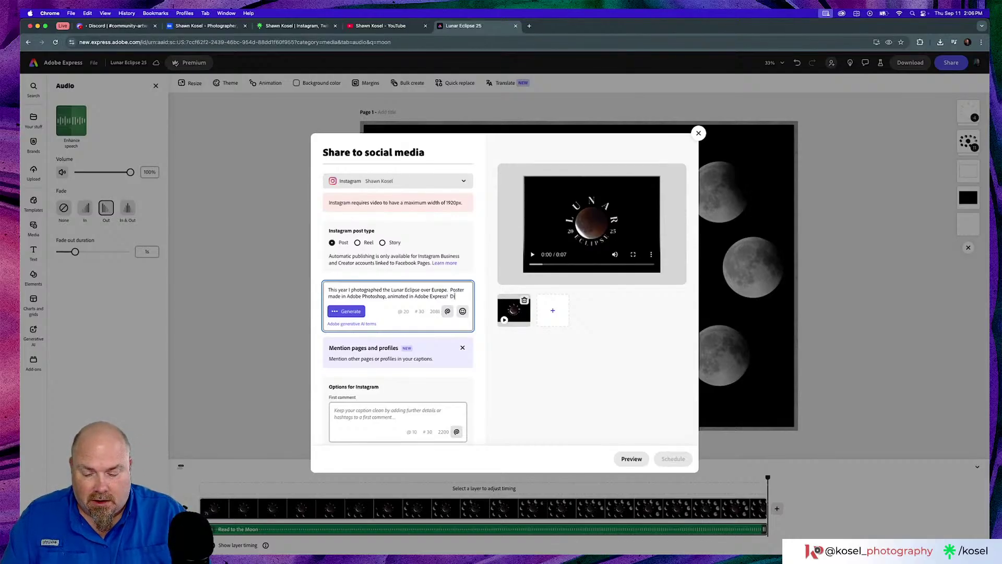
type("d you get")
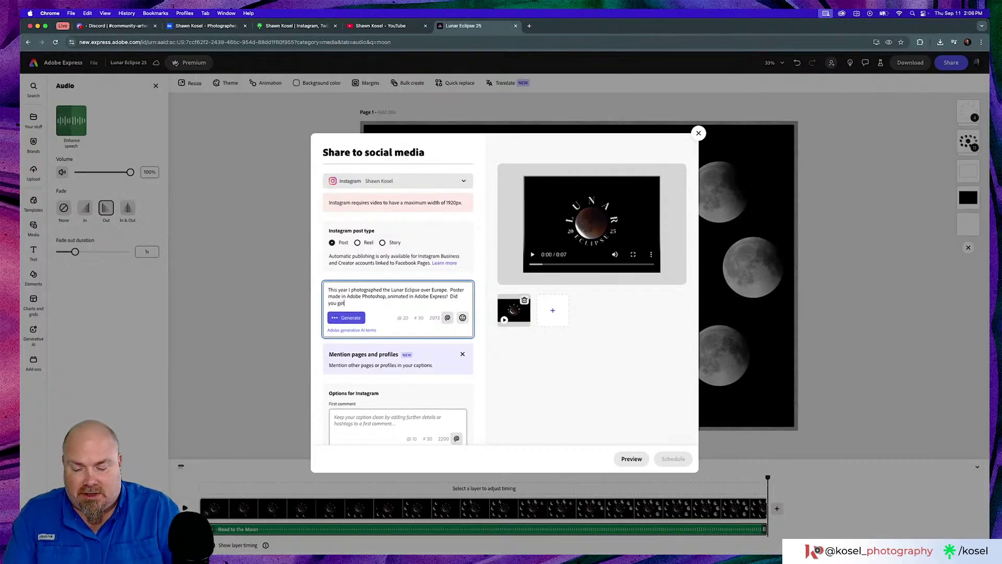
type(" a chance")
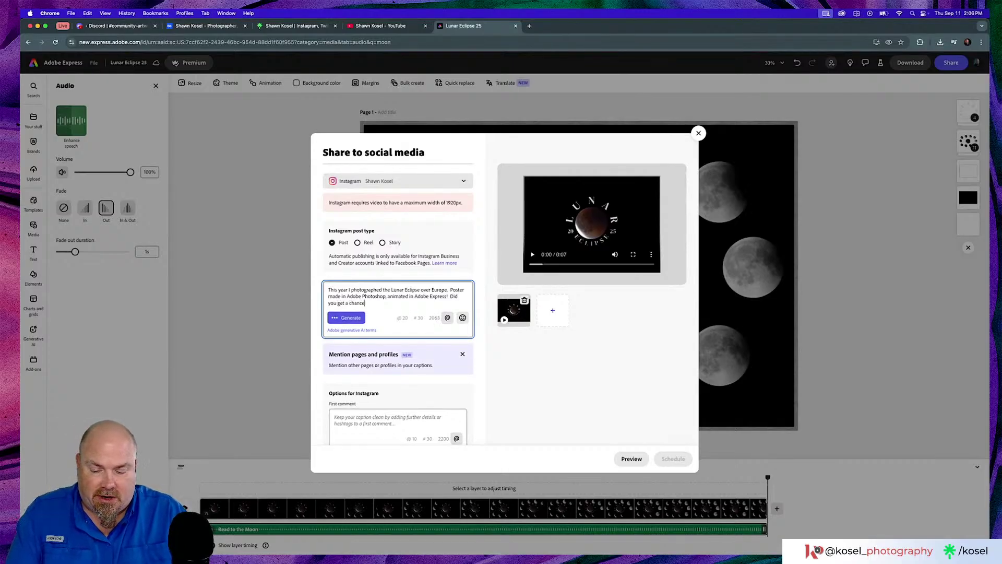
type(" to see it?")
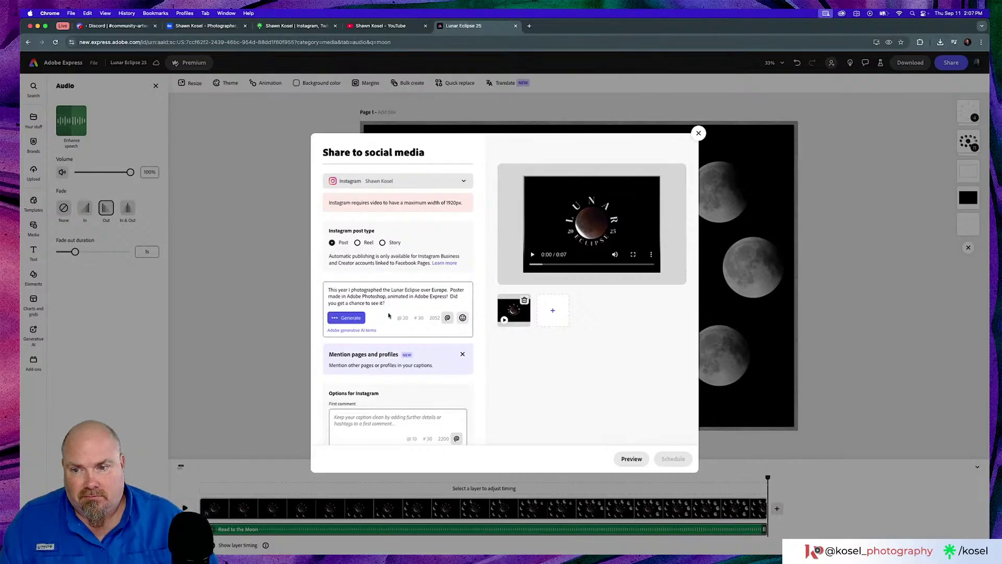
Have generative AI rewrite the Instagram caption and insert the rewritten version in place of the original text.
left_click(343, 319)
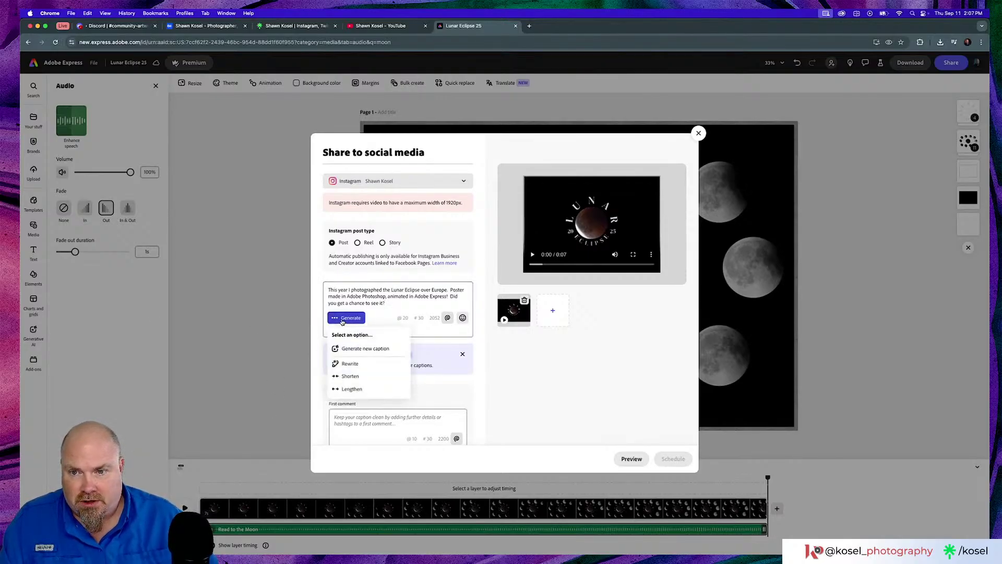
left_click(359, 365)
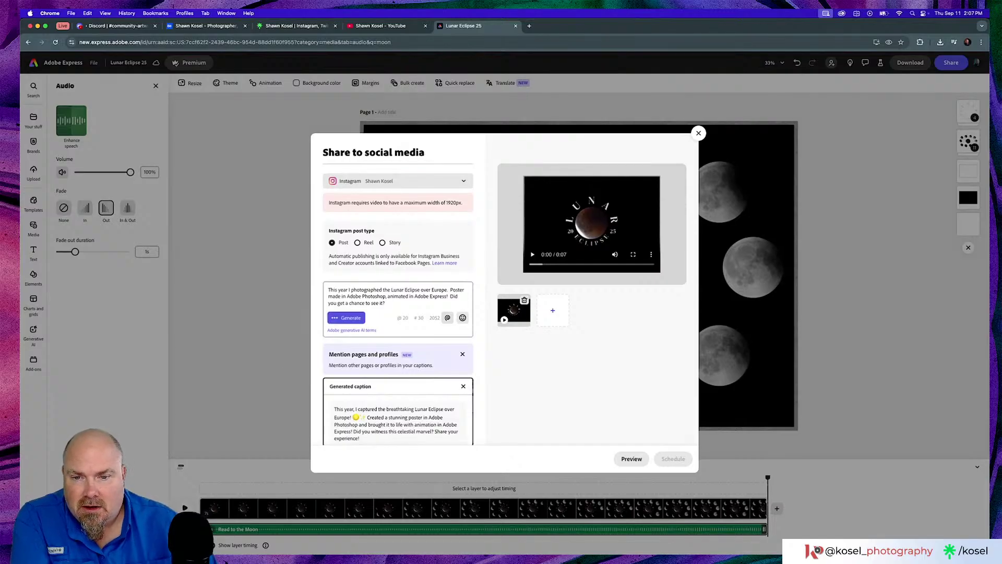
scroll(626, 339, "down", 2)
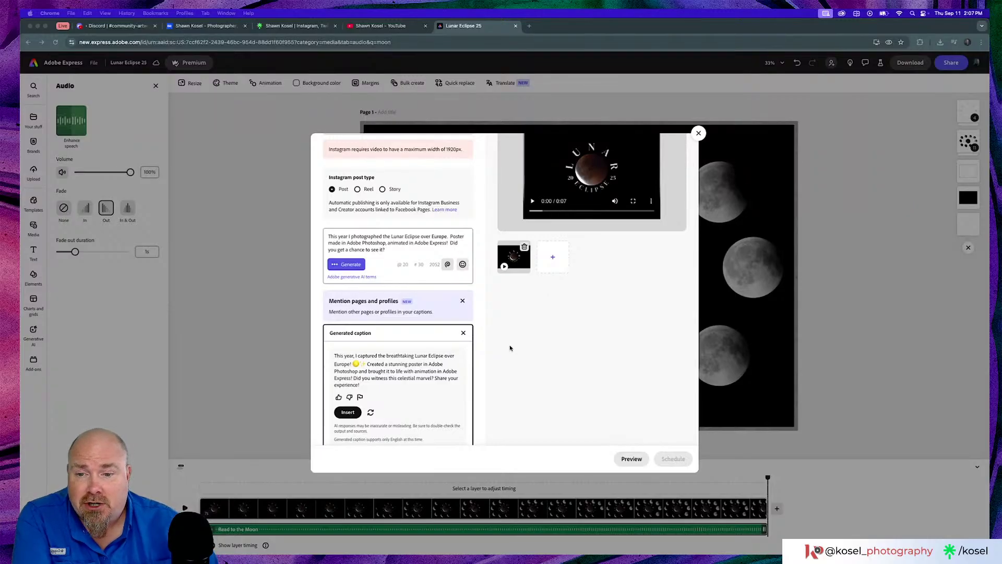
scroll(412, 355, "down", 1)
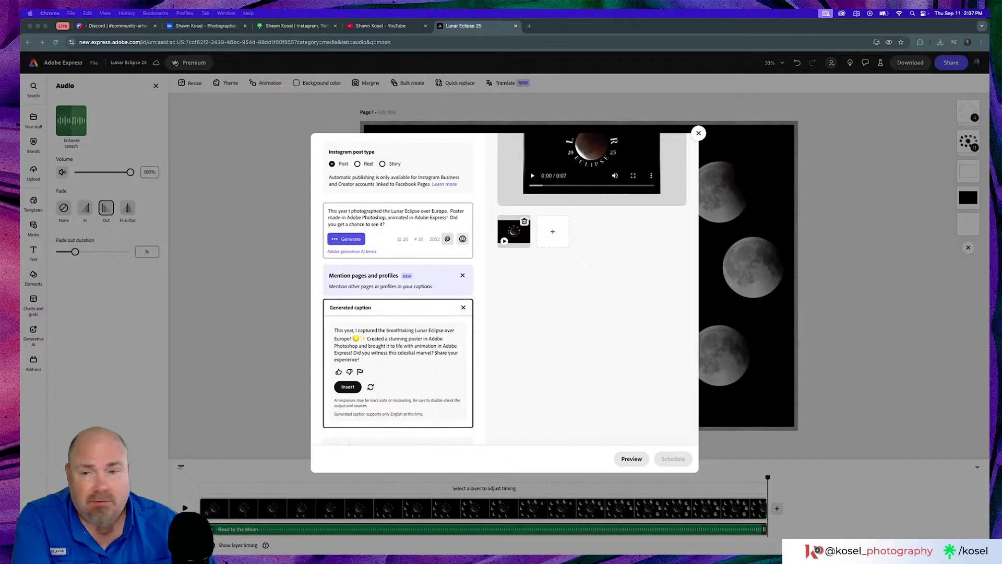
left_click(349, 387)
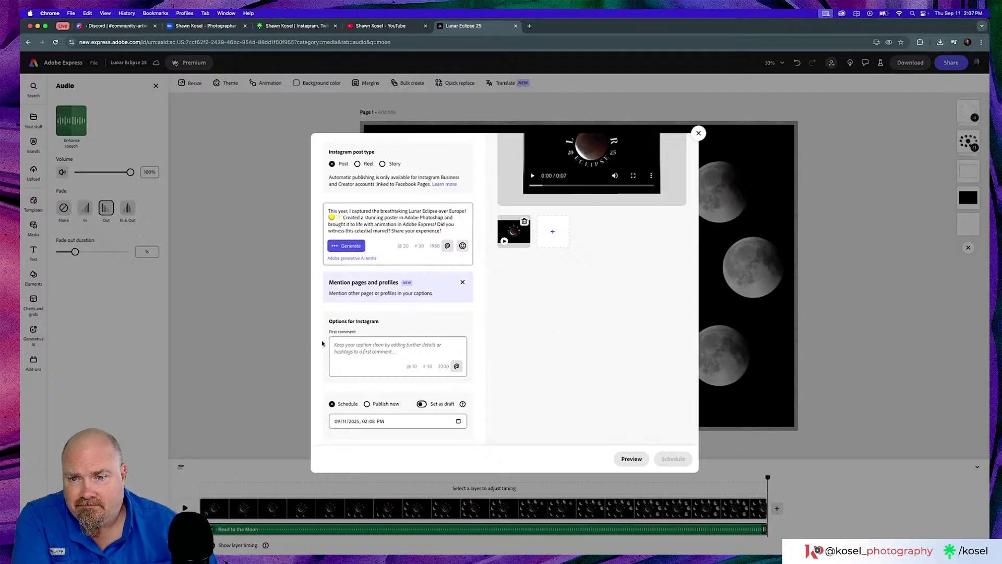
Enter "#lunareclipse, #AdobeXCommunity, #CommunityXAdobe" as the first comment of the Instagram post.
left_click(342, 347)
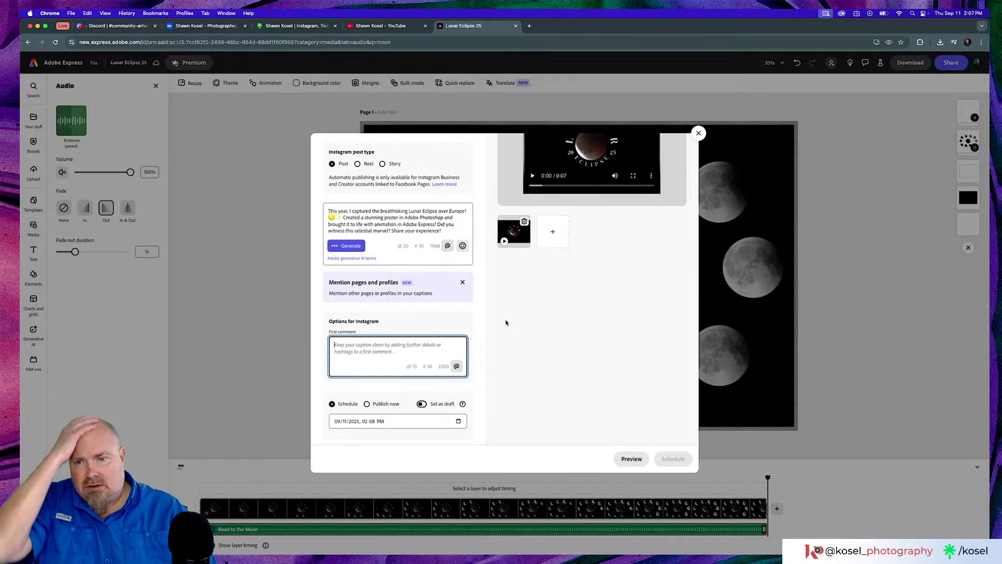
scroll(506, 323, "up", 3)
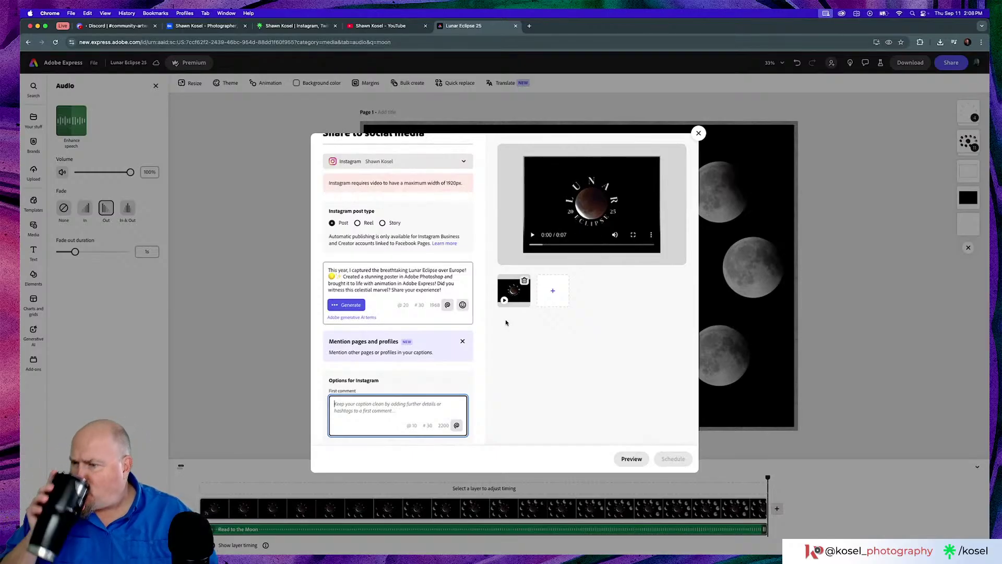
left_click(350, 421)
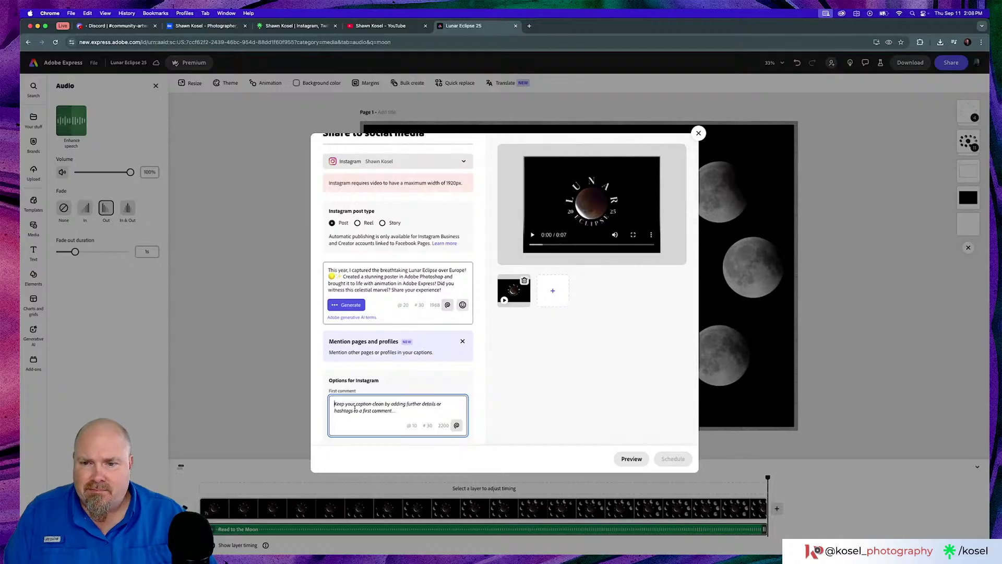
type("#")
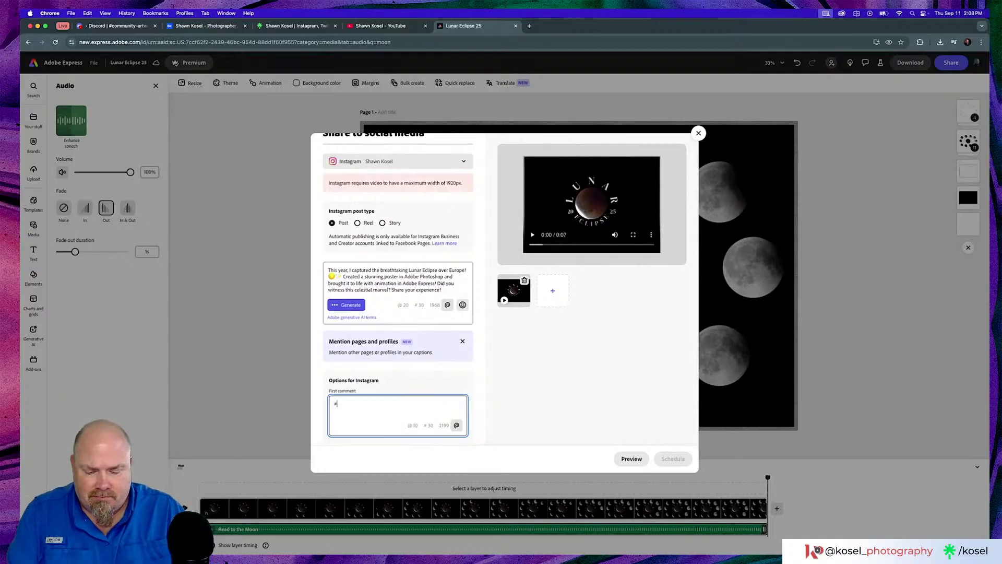
type("lunar")
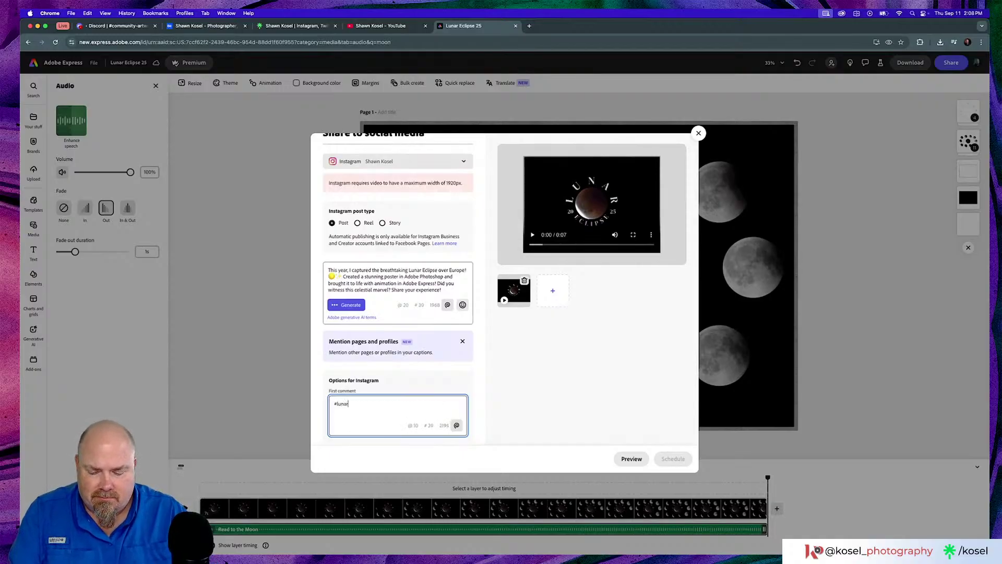
type("eclipse, #")
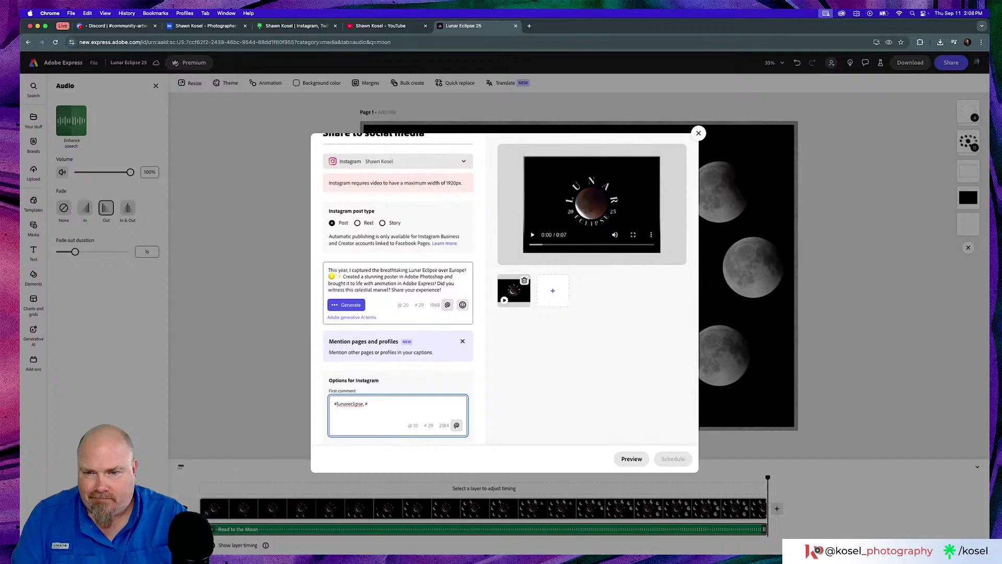
type("A")
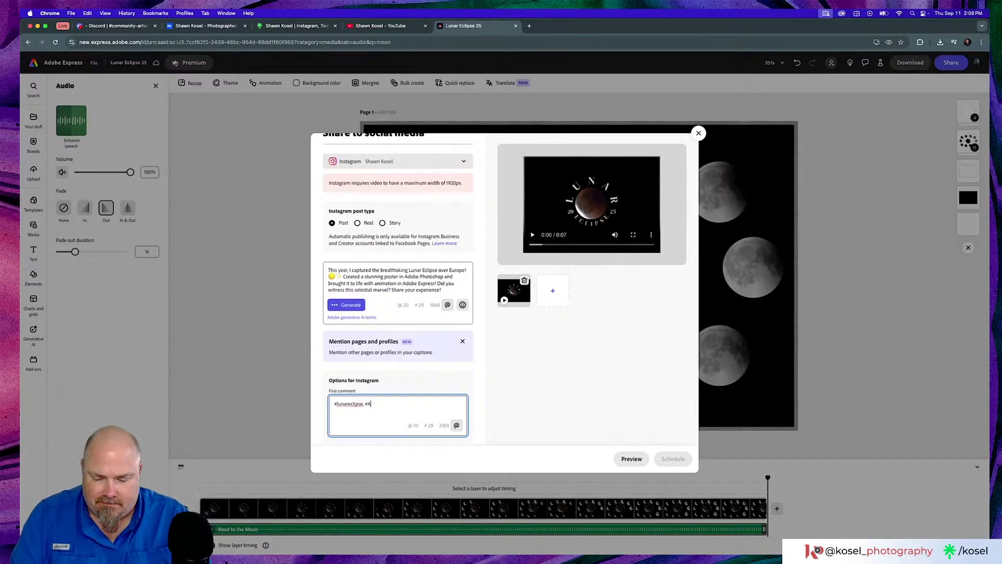
type("dobeX")
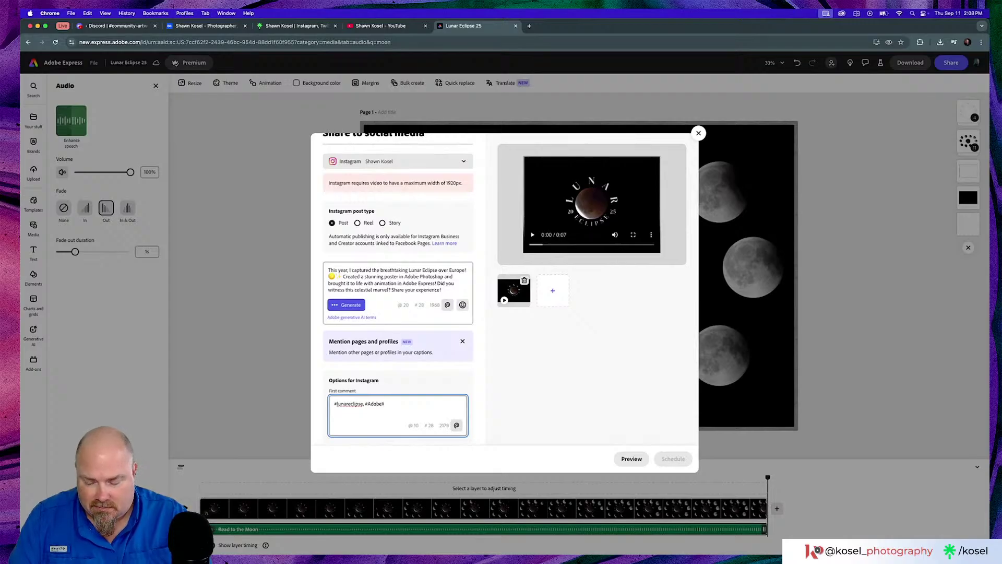
type("Comm")
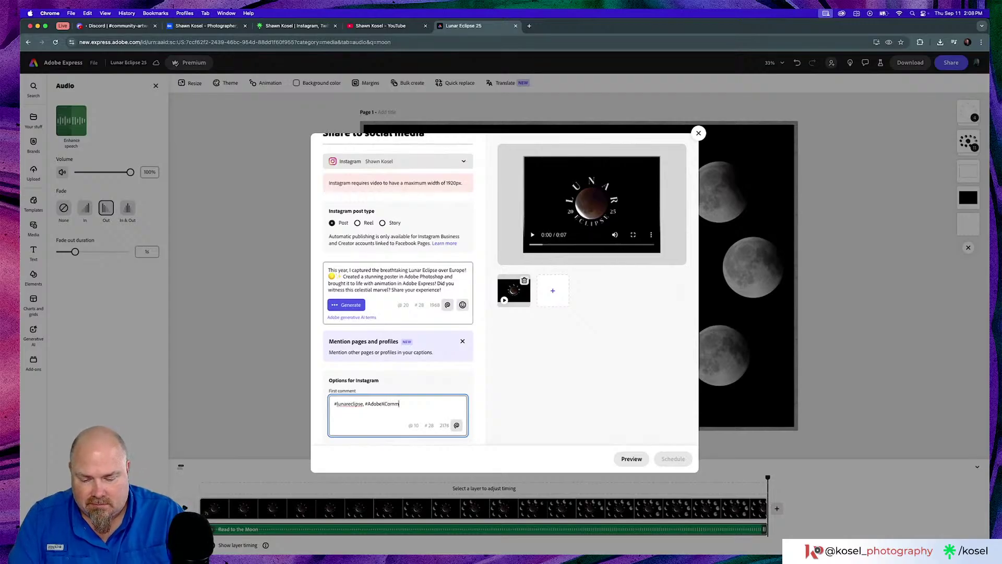
type("unity")
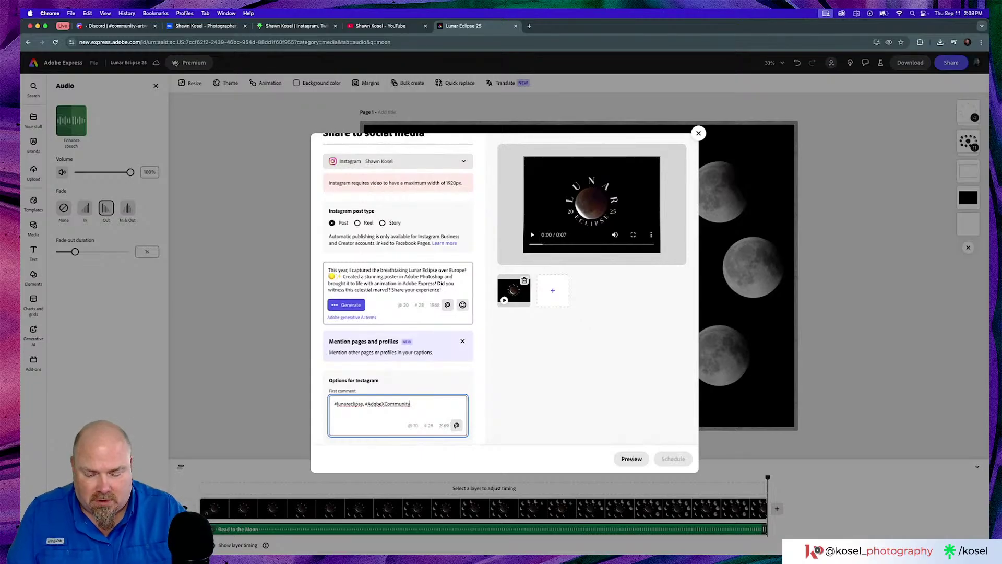
type(", #")
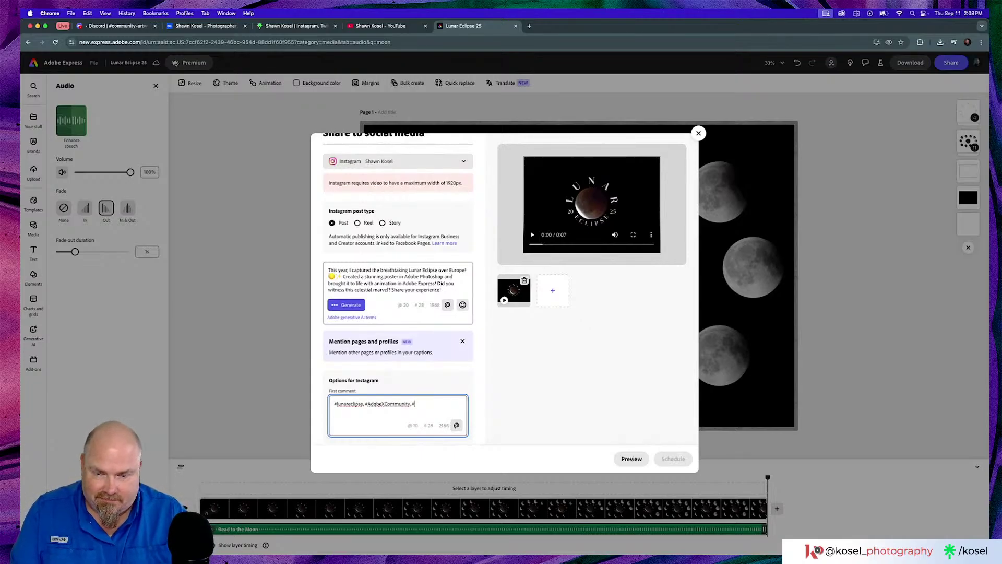
type("Communi")
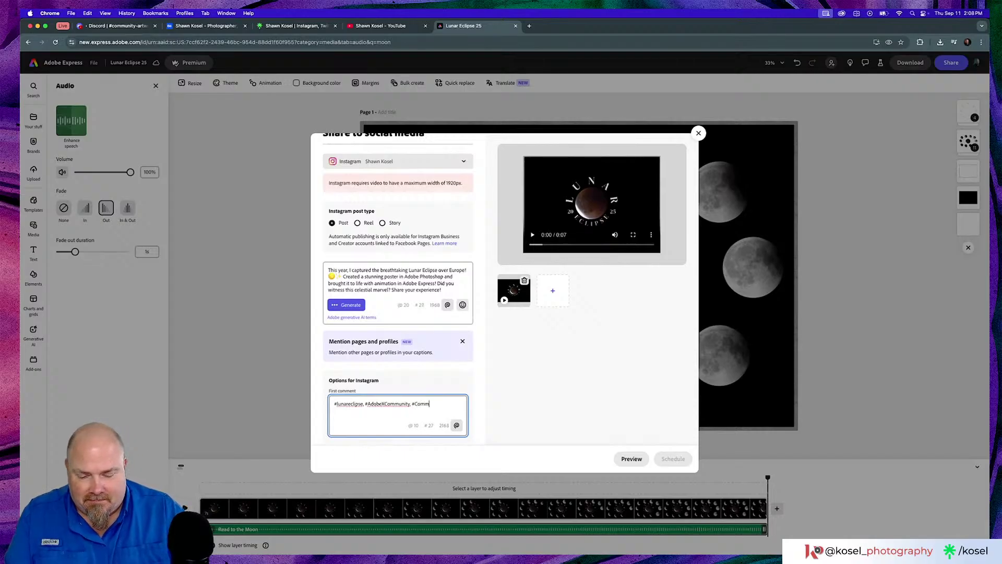
type("ty")
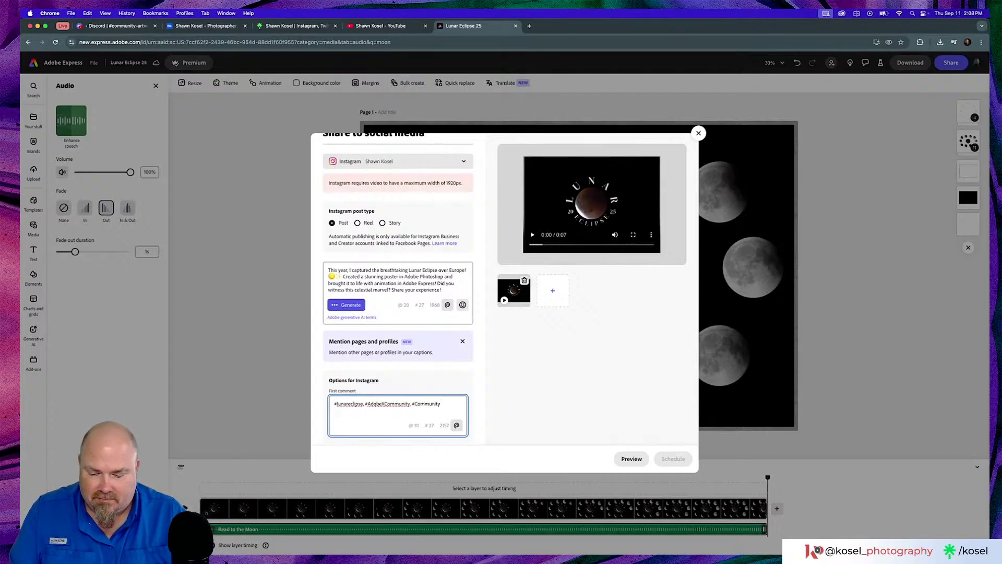
type("XAdobe")
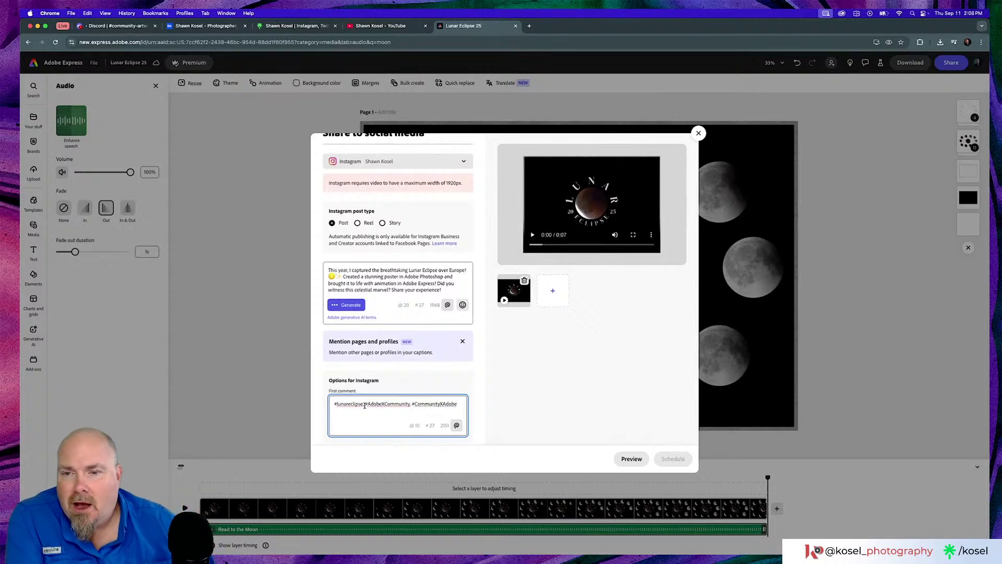
Set the Instagram post to publish now instead of scheduling it, and review the post's settings.
scroll(400, 293, "down", 3)
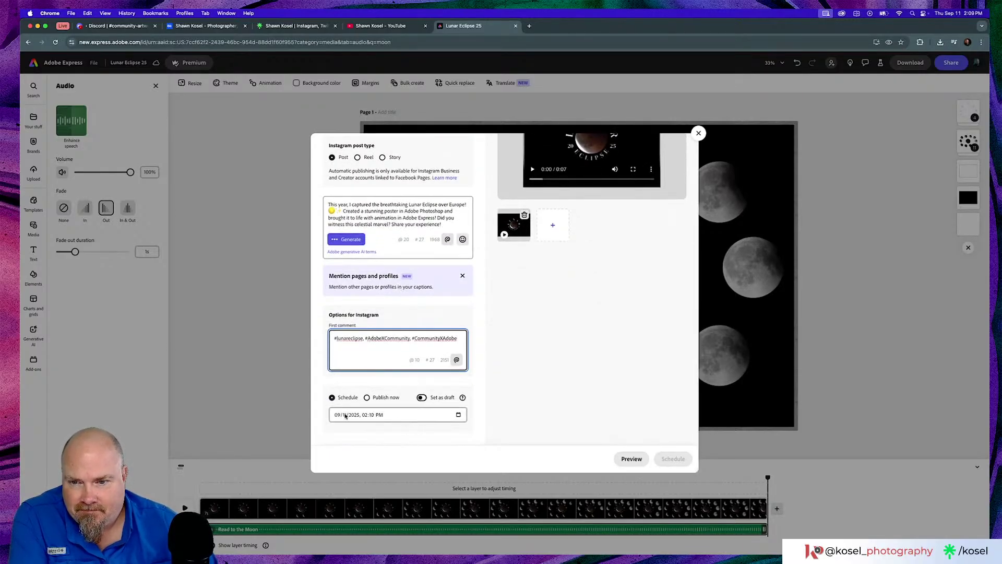
left_click(367, 397)
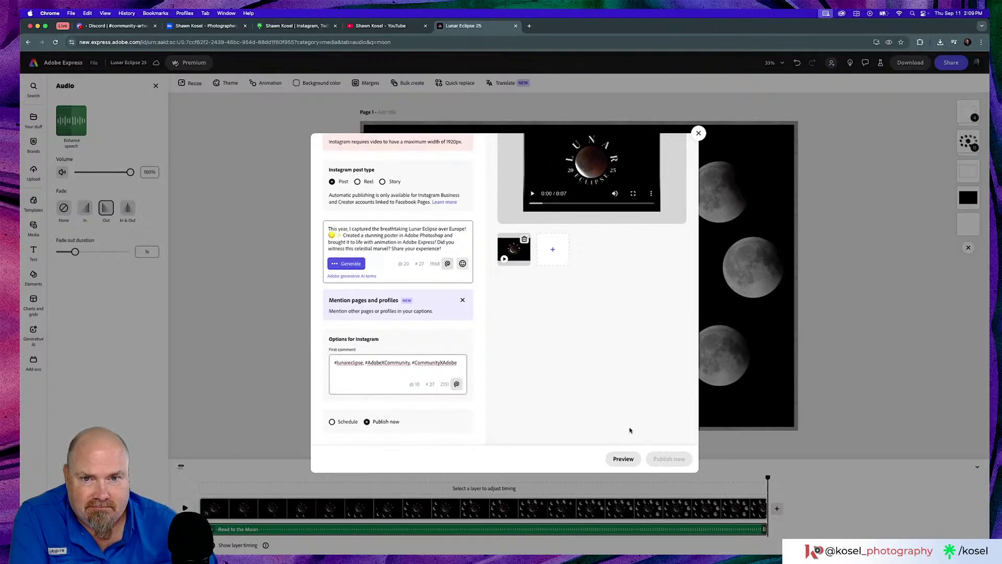
scroll(612, 393, "up", 3)
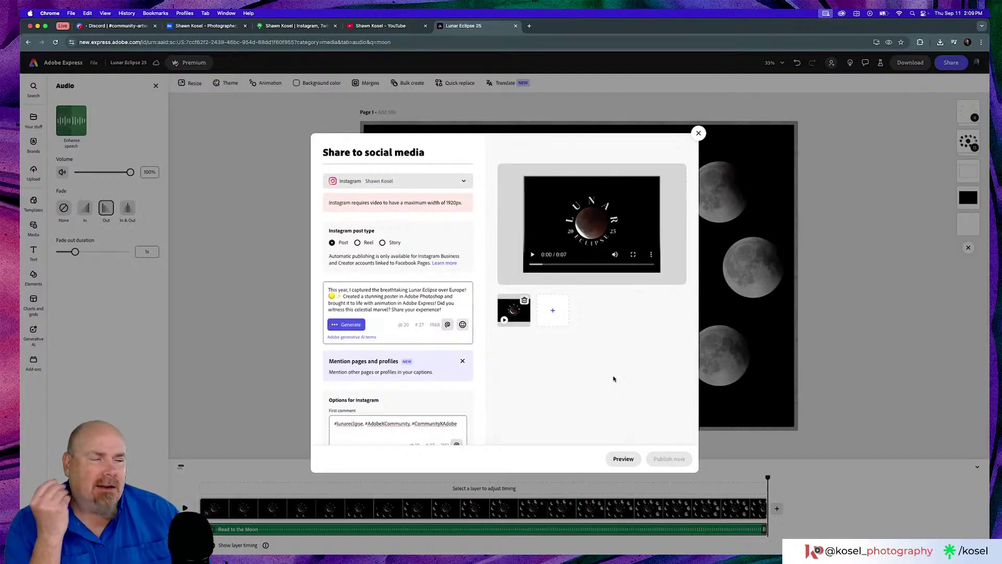
scroll(613, 378, "down", 2)
scroll(613, 379, "up", 1)
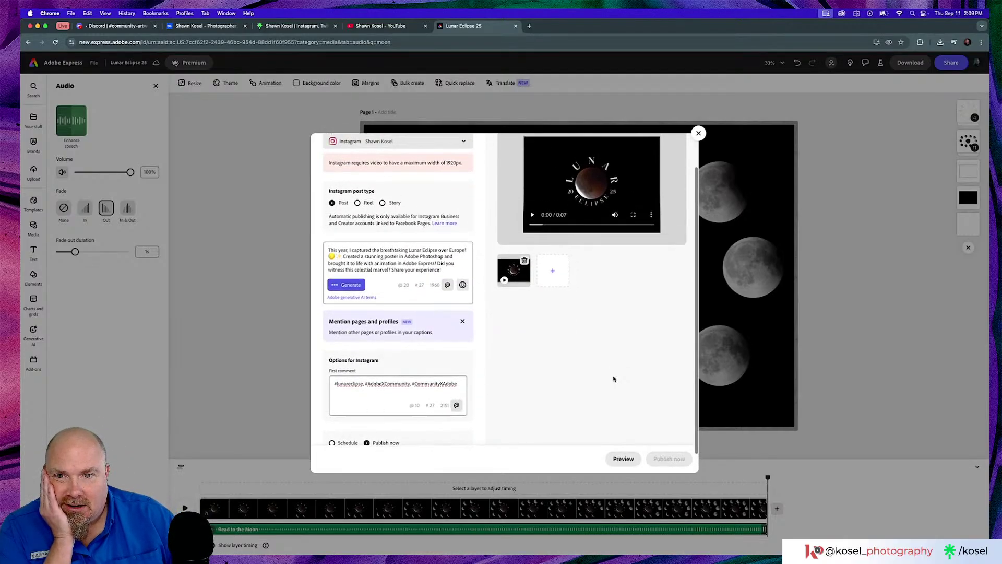
scroll(613, 378, "up", 1)
scroll(614, 379, "down", 1)
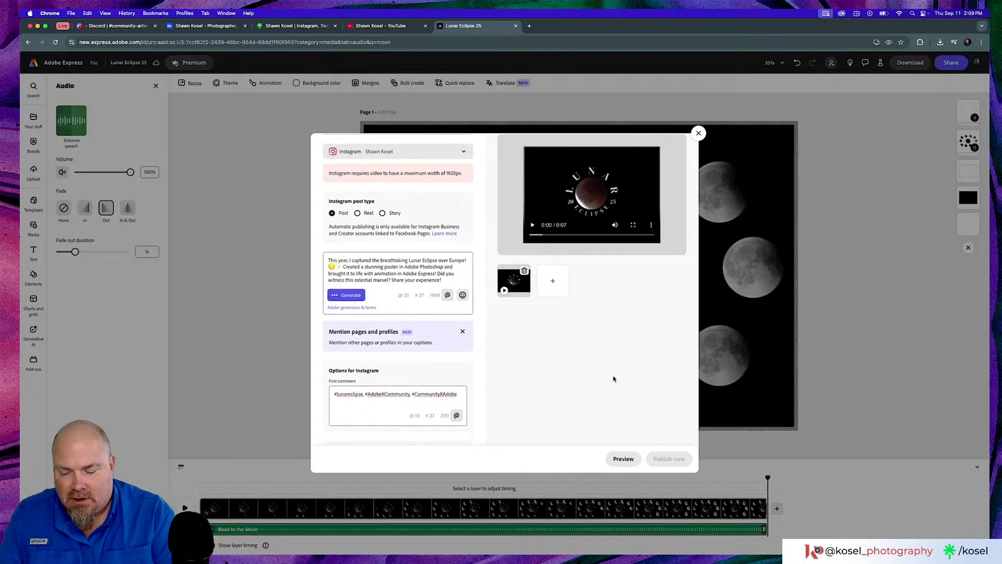
Capture a screenshot of the post type, caption and first comment settings, and close the social media sharing dialog.
key("super+shift+4")
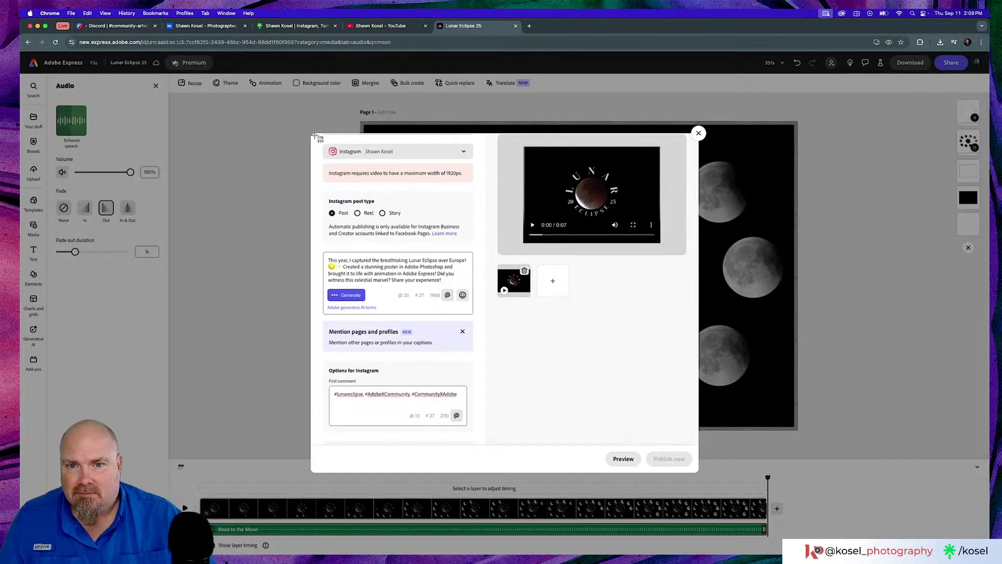
left_click_drag(315, 135, 500, 457)
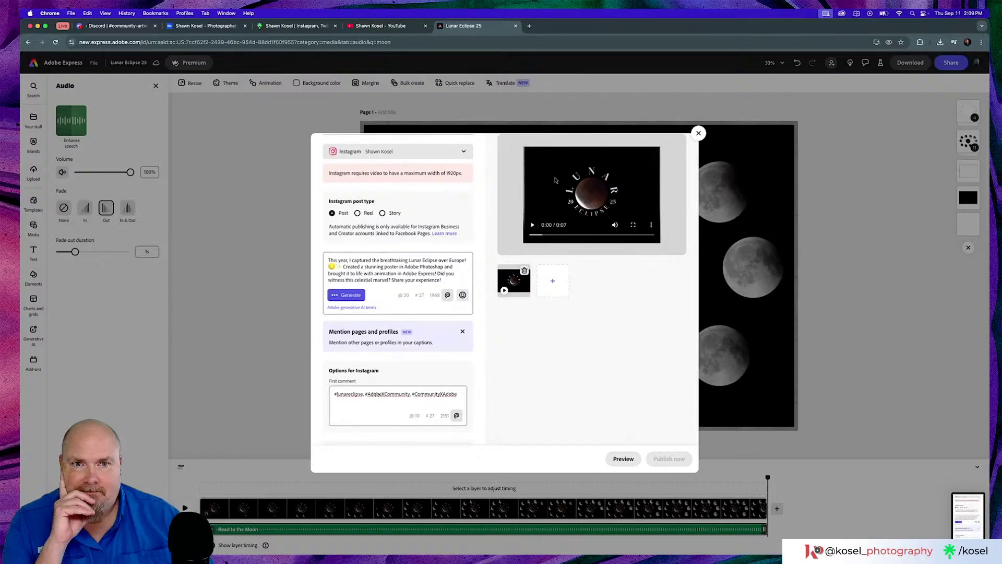
left_click(697, 132)
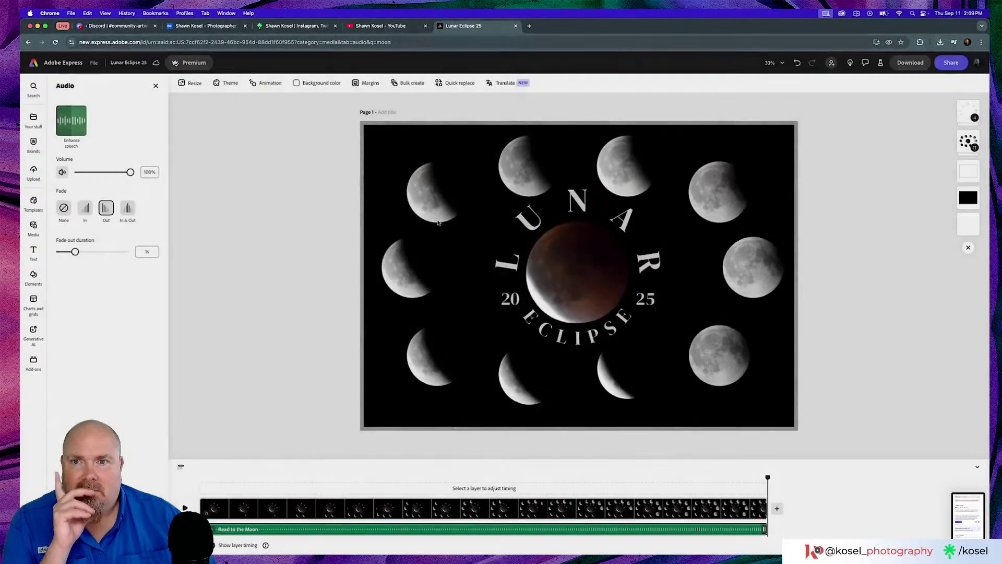
Duplicate the Lunar Eclipse page and resize the copy to 1920 × 1357 px with the aspect ratio locked.
left_click(194, 83)
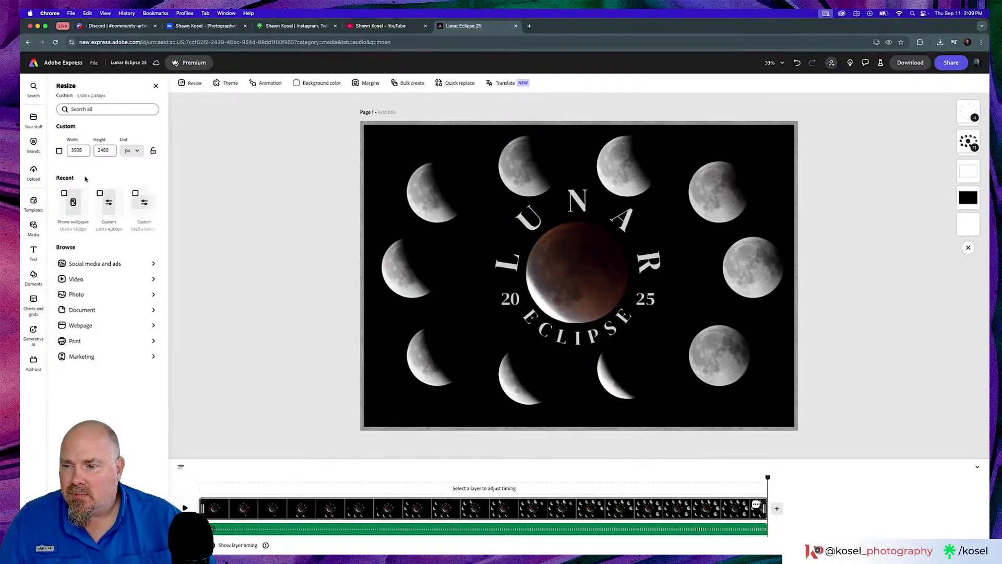
left_click(59, 151)
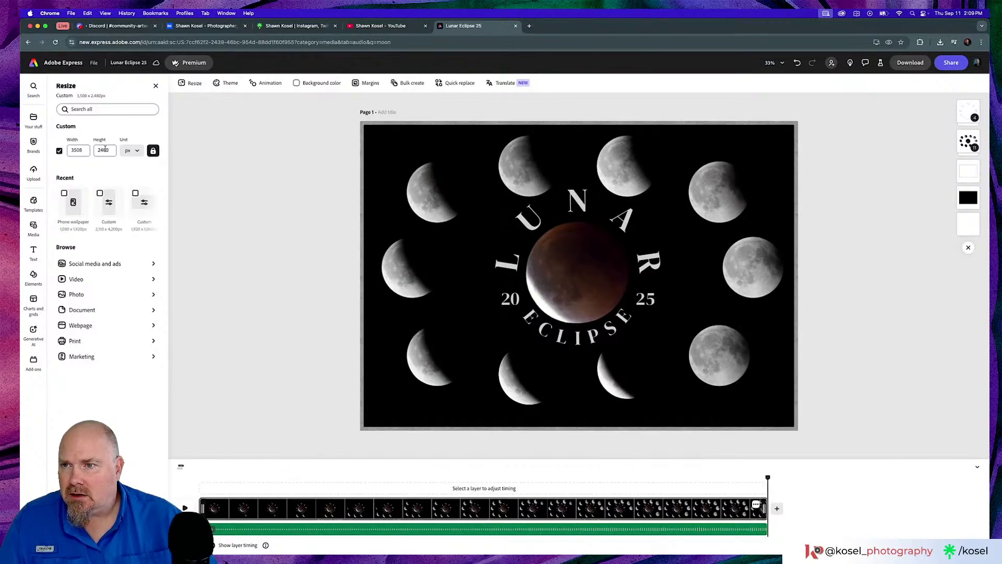
double_click(69, 150)
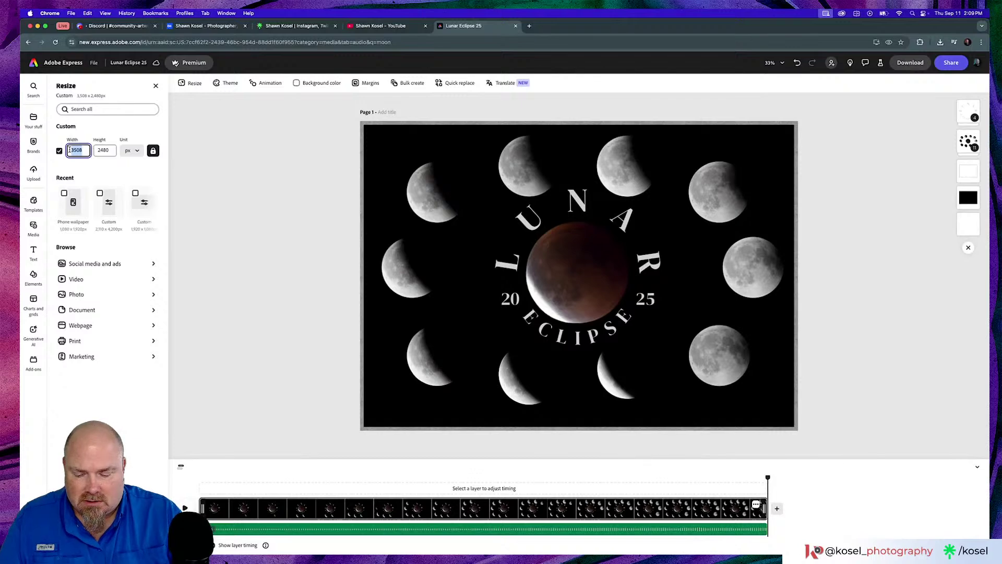
type("1920")
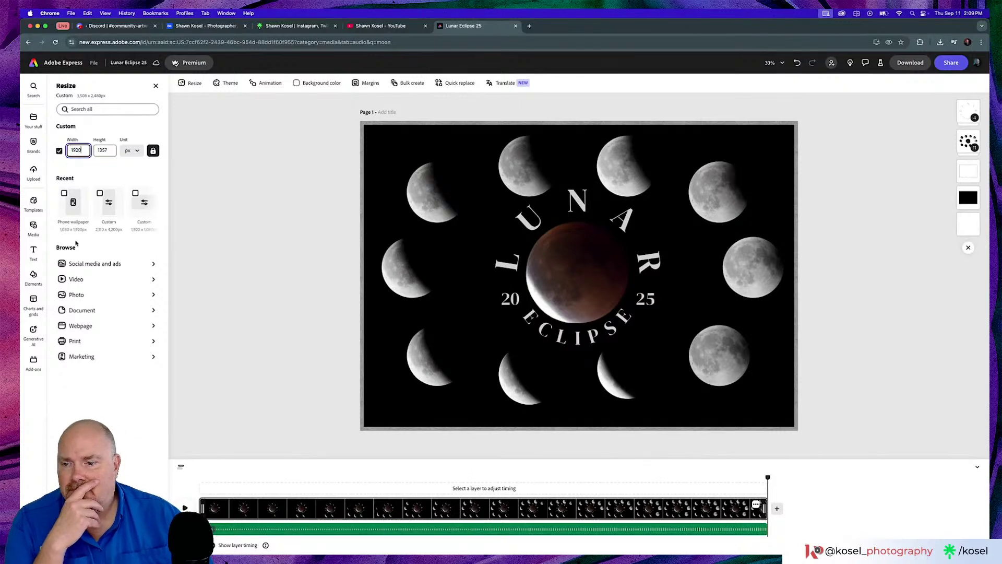
left_click(107, 415)
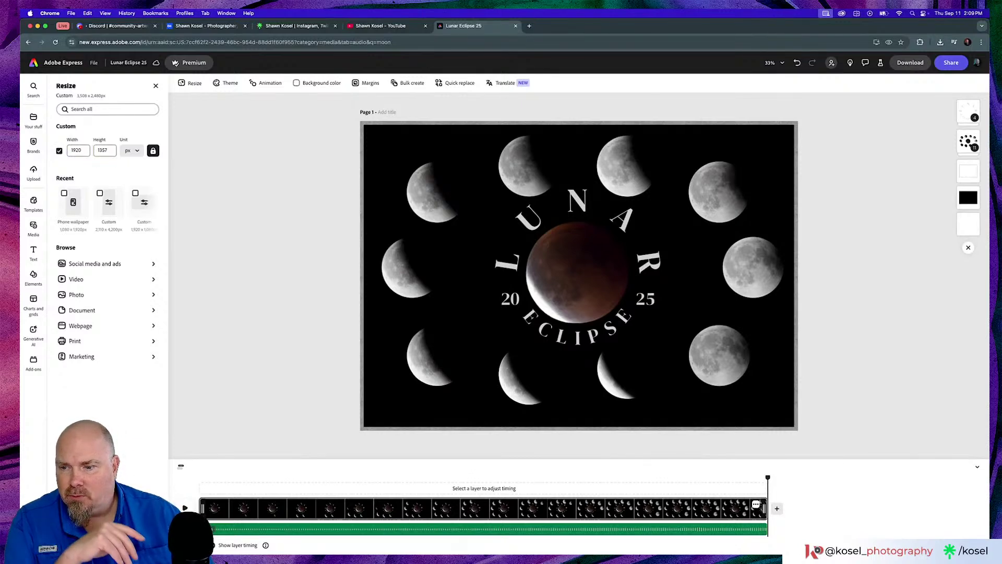
left_click(108, 525)
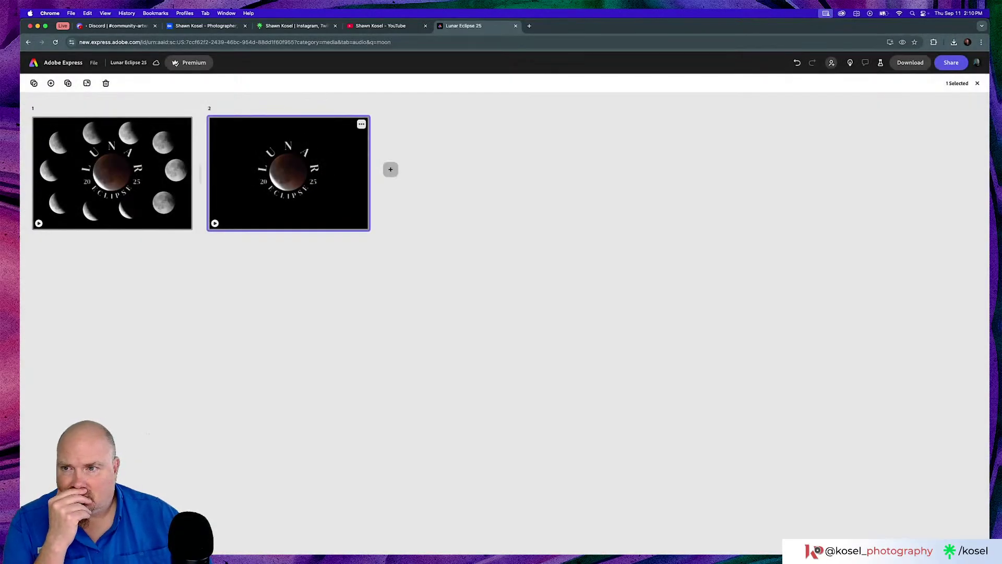
Open the resized page 2, close the side panels and timeline editor, and play its animation.
double_click(292, 182)
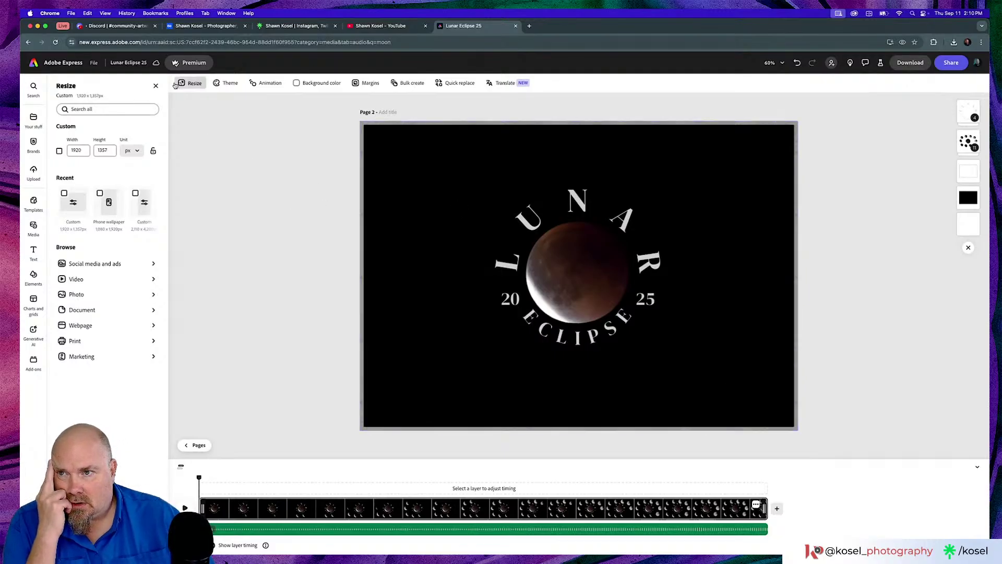
left_click(156, 86)
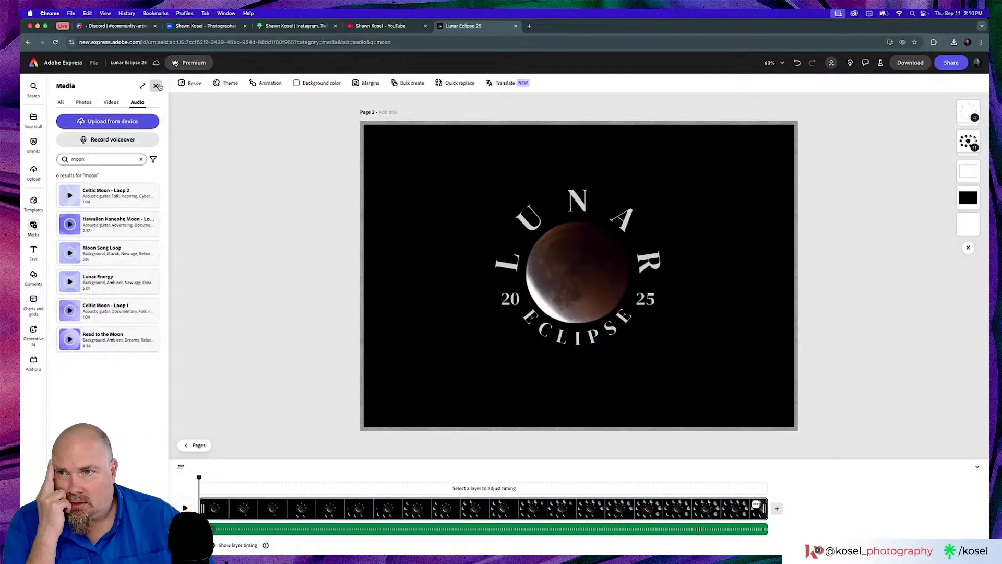
left_click(157, 85)
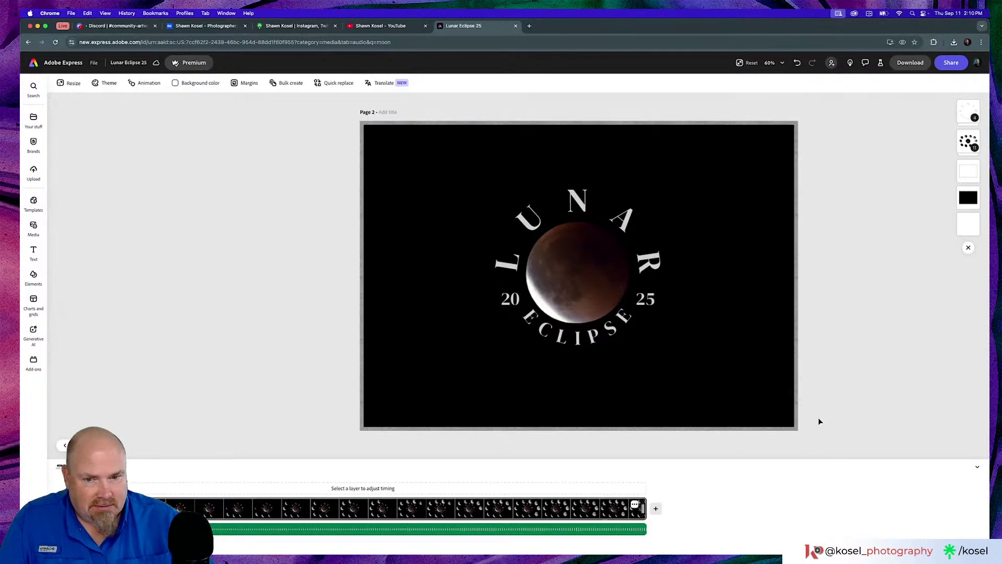
left_click(63, 445)
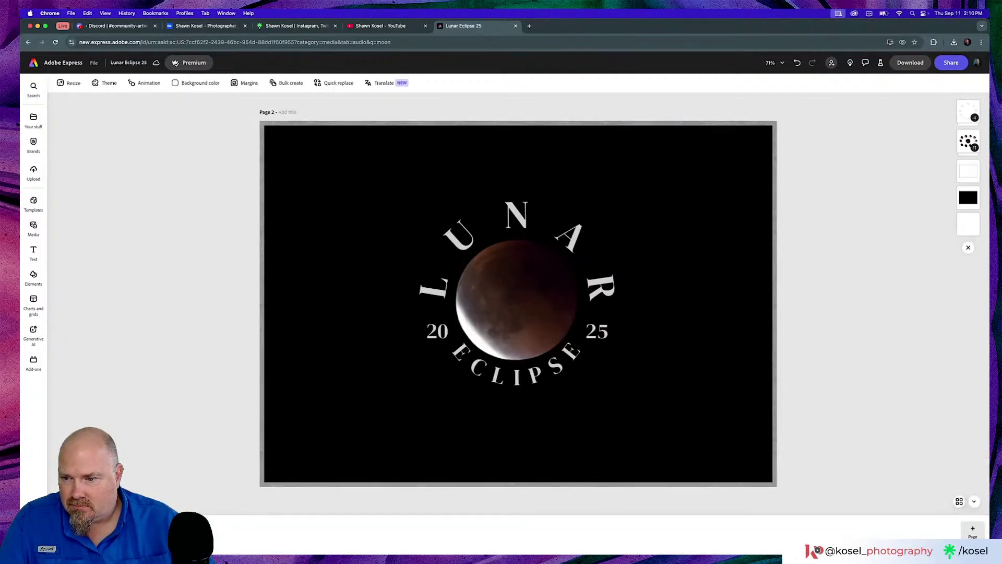
key("space")
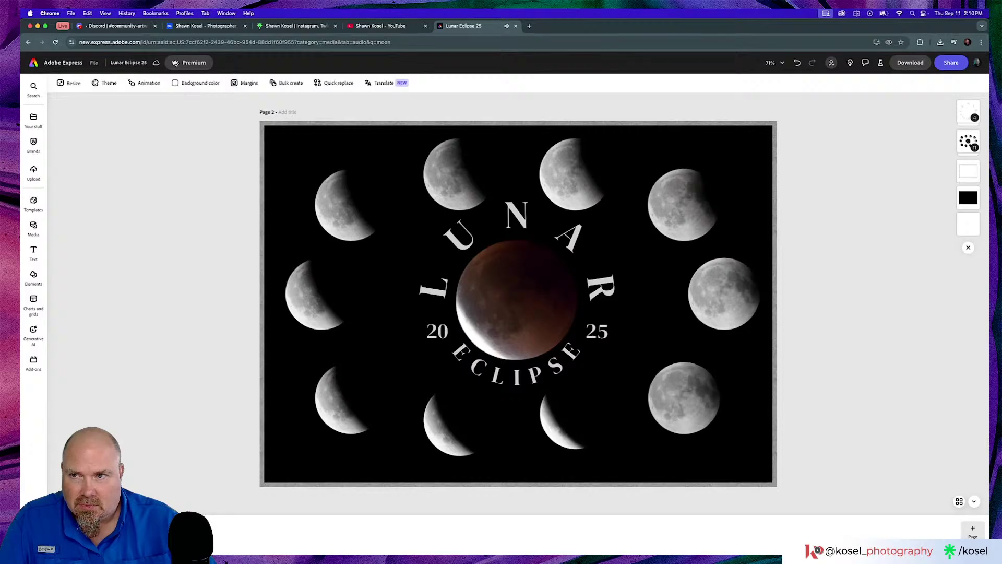
Compare the custom resize dimensions of page 1 and page 2.
left_click(72, 83)
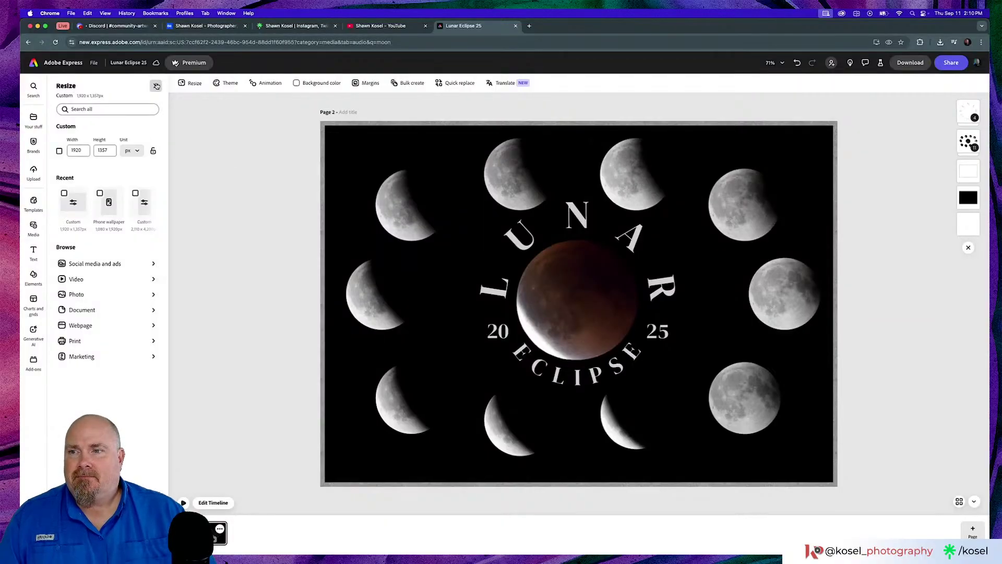
left_click(156, 86)
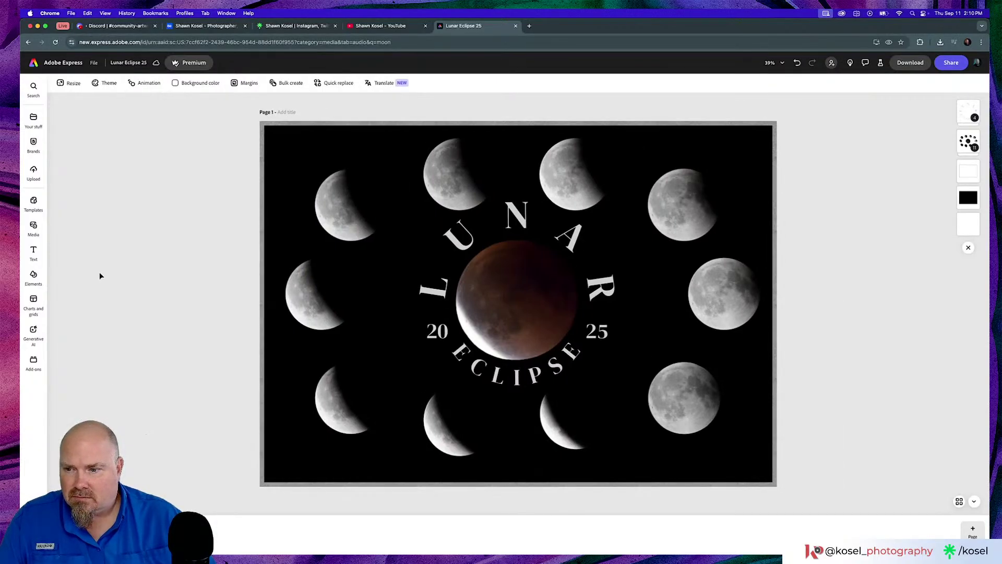
left_click(73, 83)
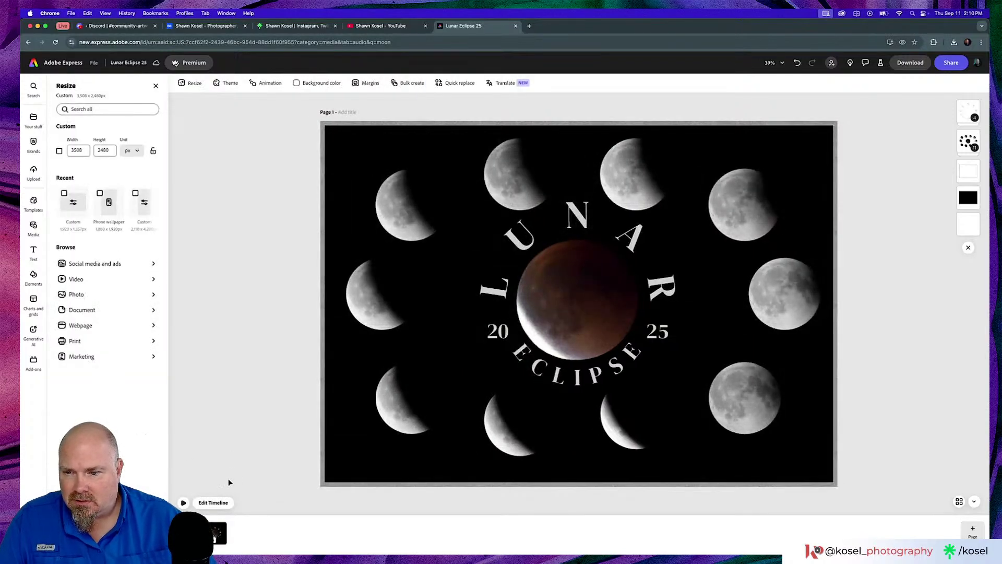
left_click(155, 85)
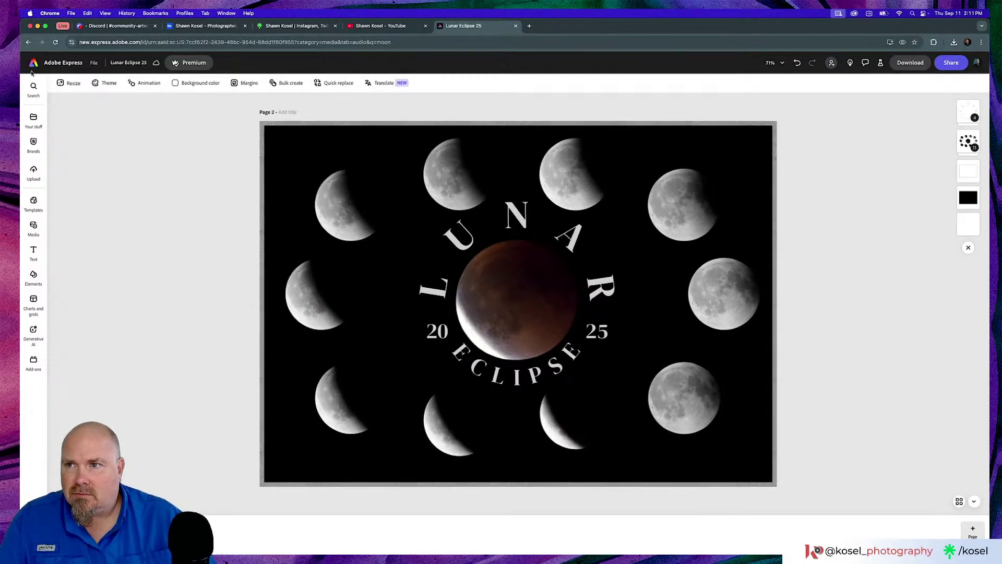
left_click(68, 83)
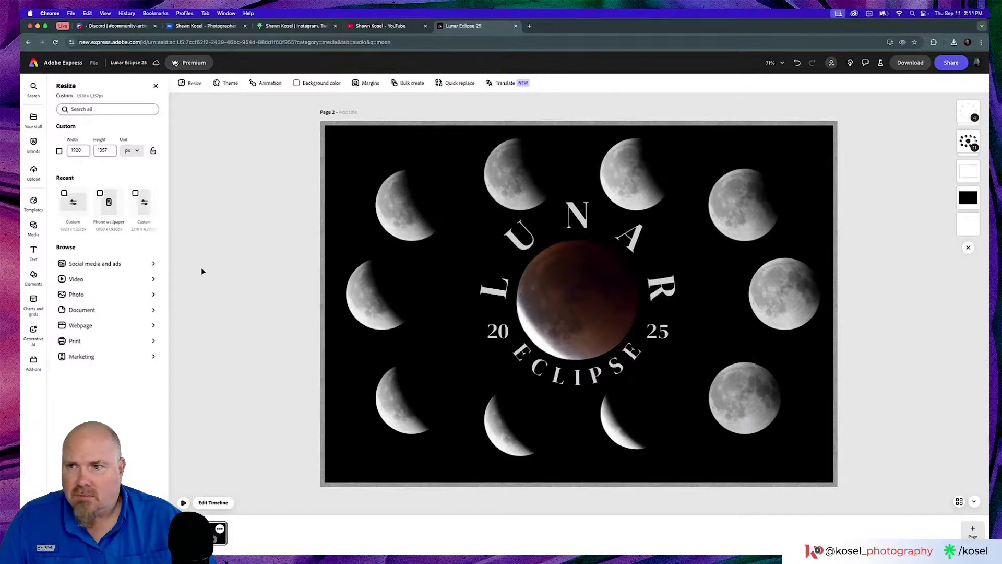
Share page 2 to social media and select the personal Instagram account as the channel.
left_click(951, 62)
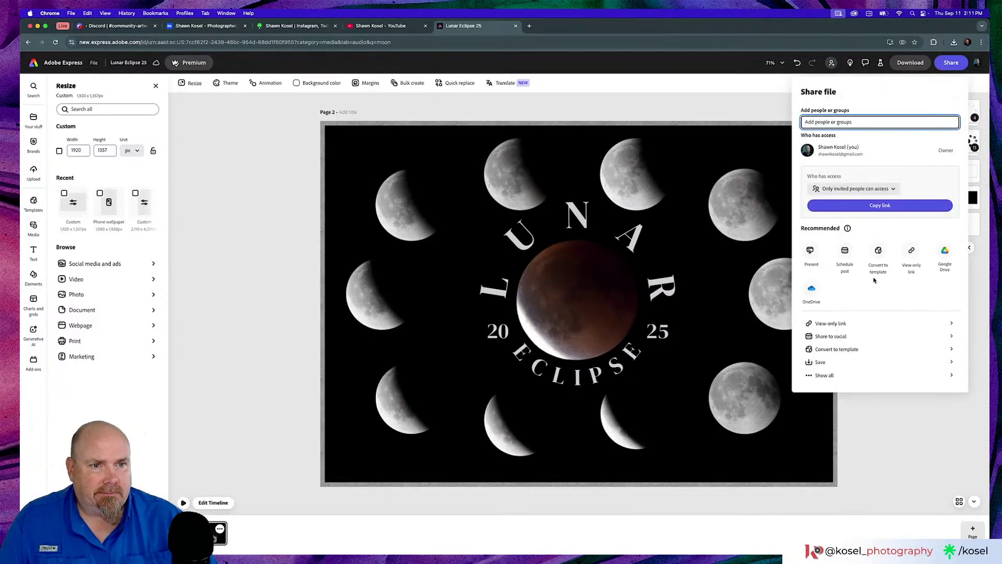
left_click(850, 338)
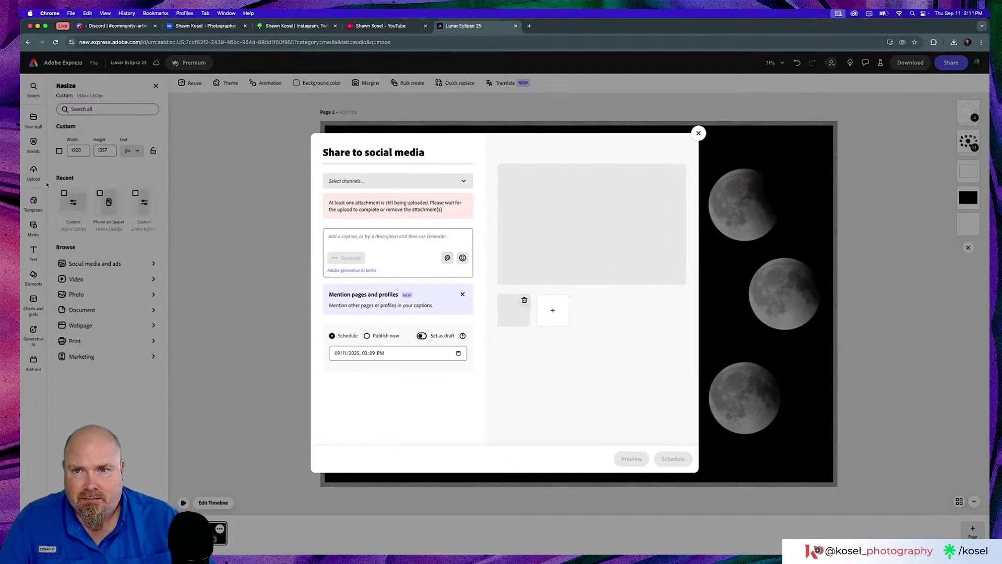
left_click(358, 180)
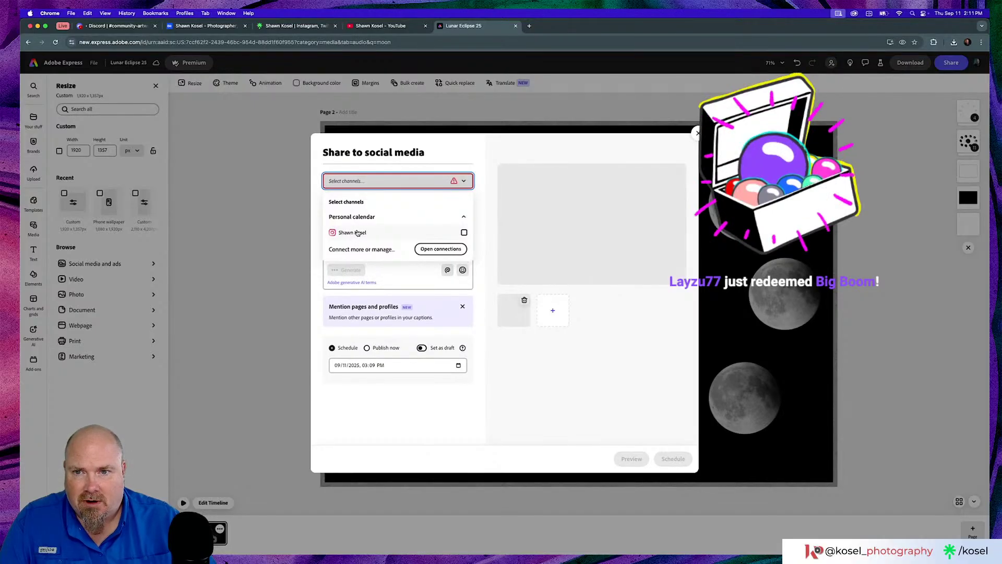
left_click(357, 233)
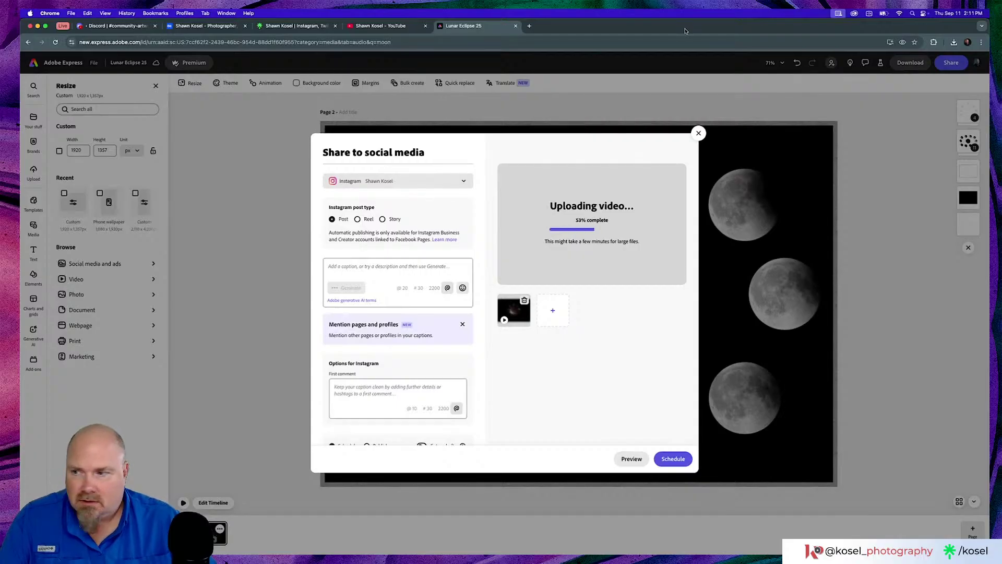
Move the browser window aside and preview the saved screenshot of the earlier post settings beside the sharing dialog.
left_click_drag(685, 31, 674, 99)
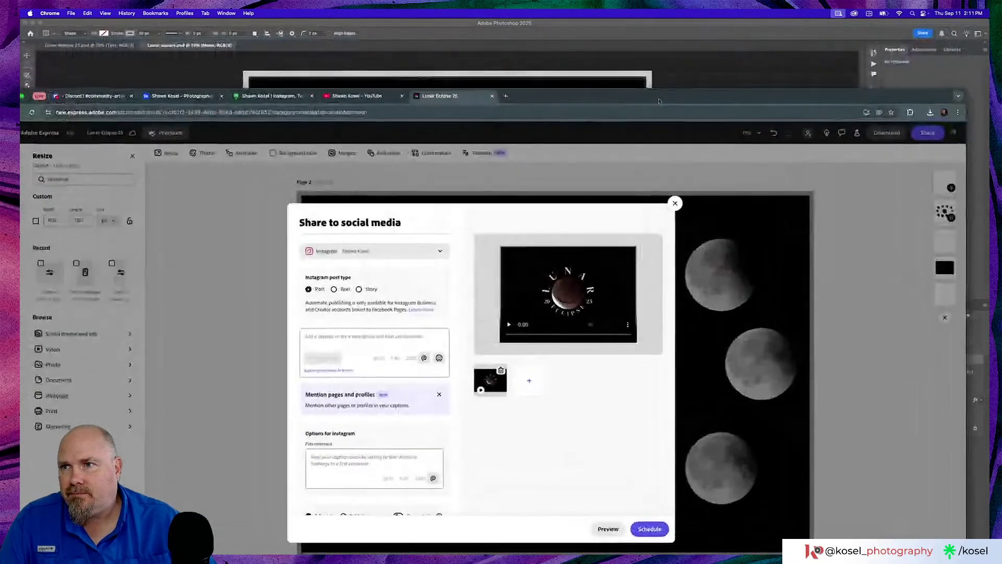
left_click(564, 32)
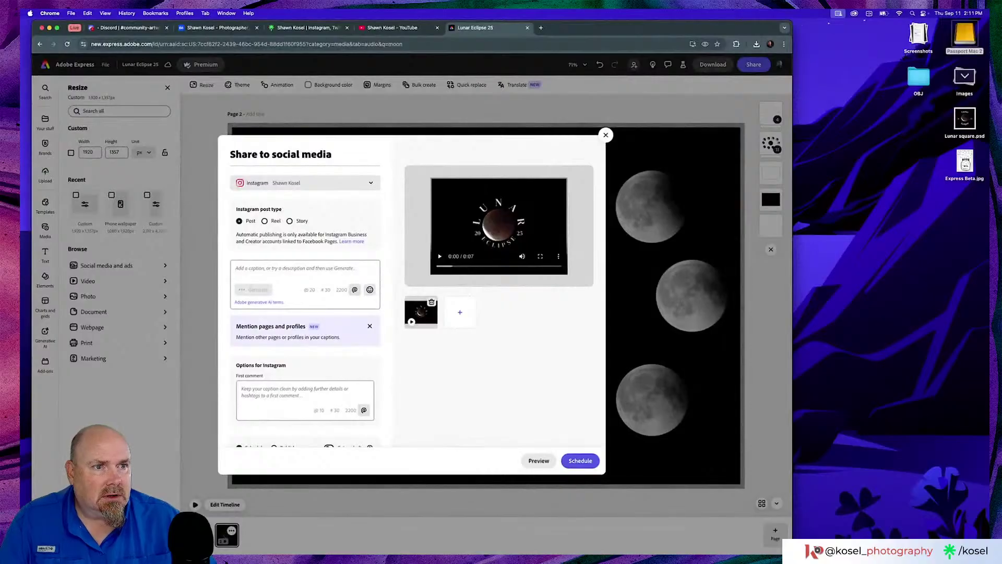
left_click(927, 41)
left_click(914, 73)
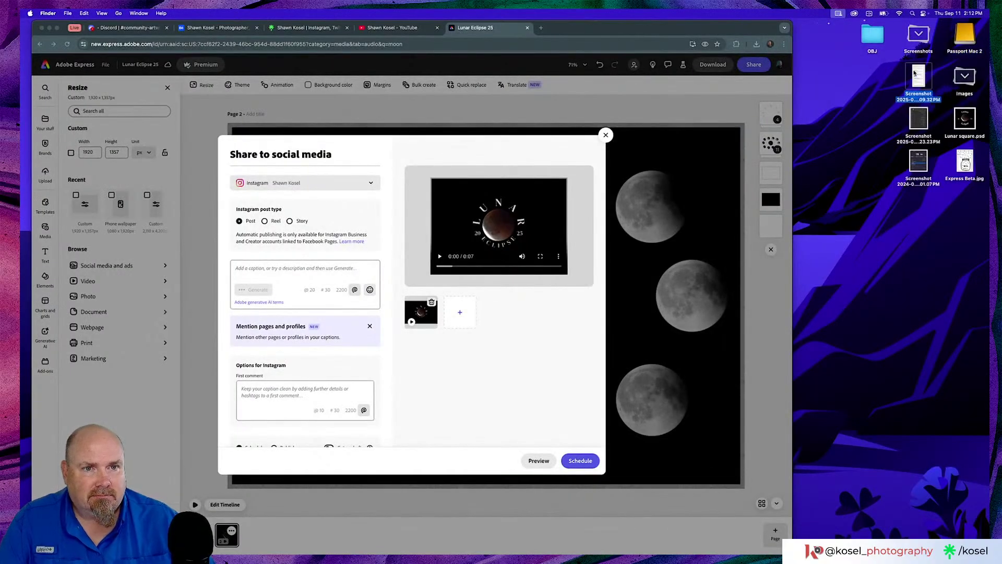
key("space")
left_click_drag(504, 140, 875, 163)
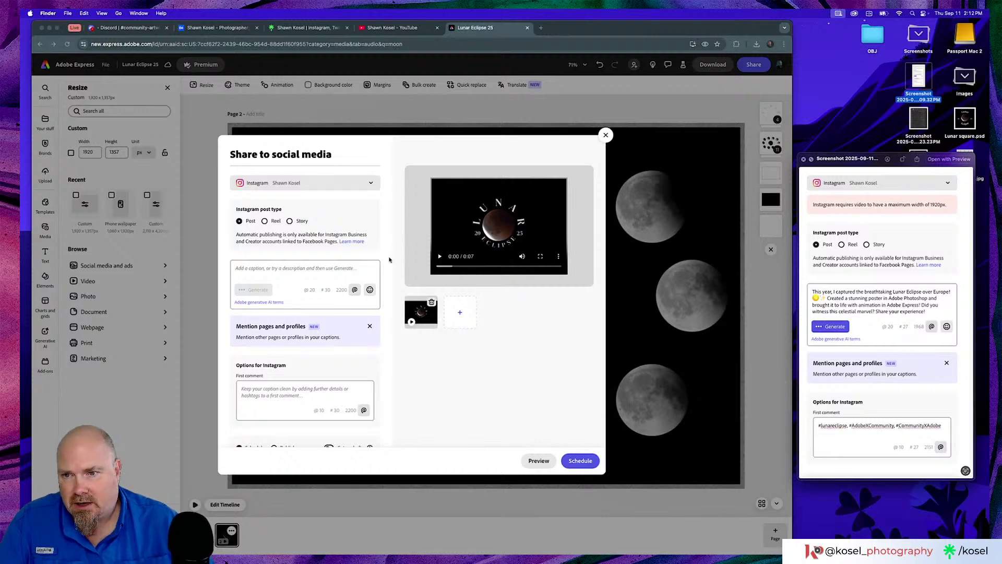
Begin the Instagram caption with "This year, I captures the breathtaking Lunar Eclipse over Europe!", correcting the spelling of Eclipse.
left_click(260, 268)
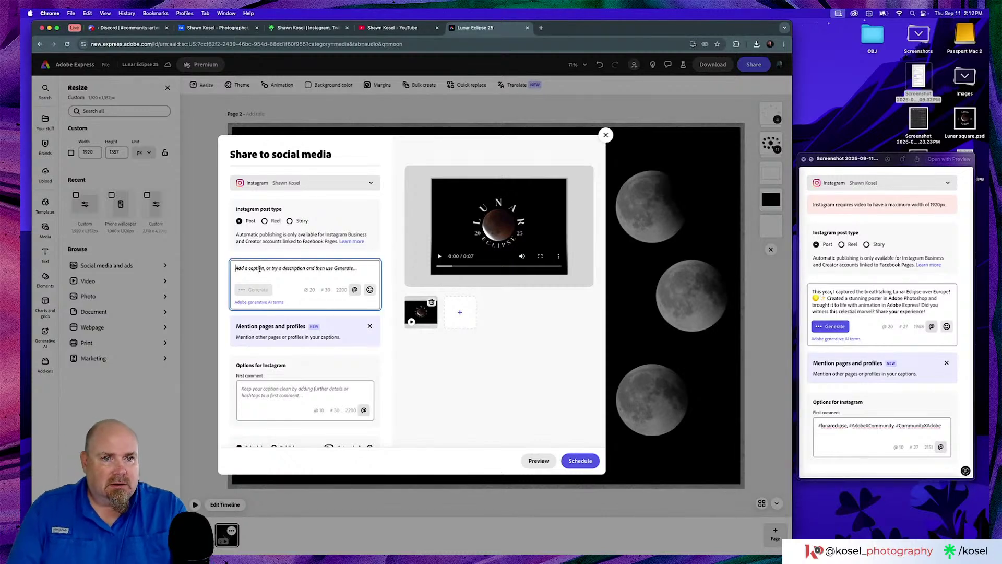
type("This")
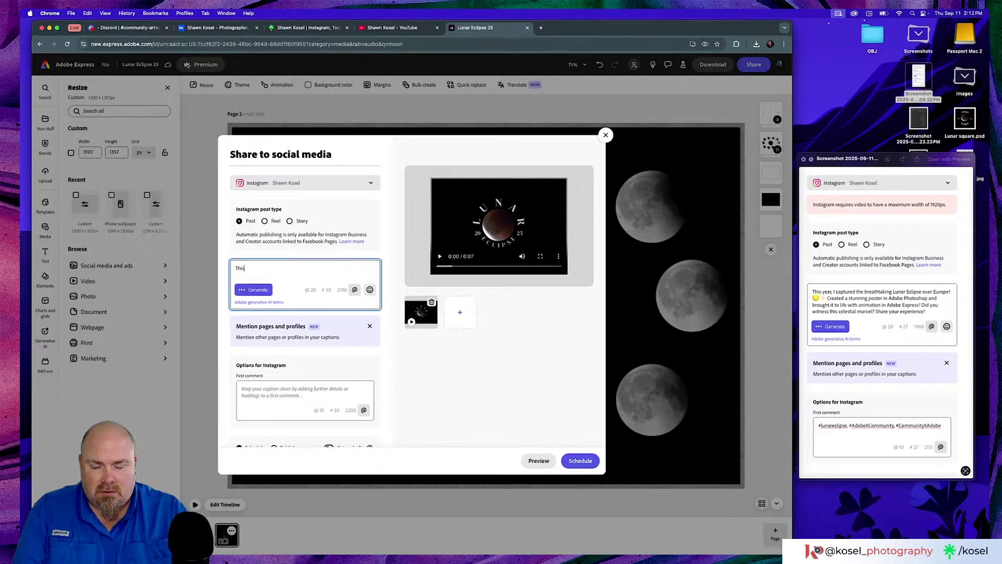
type(" year")
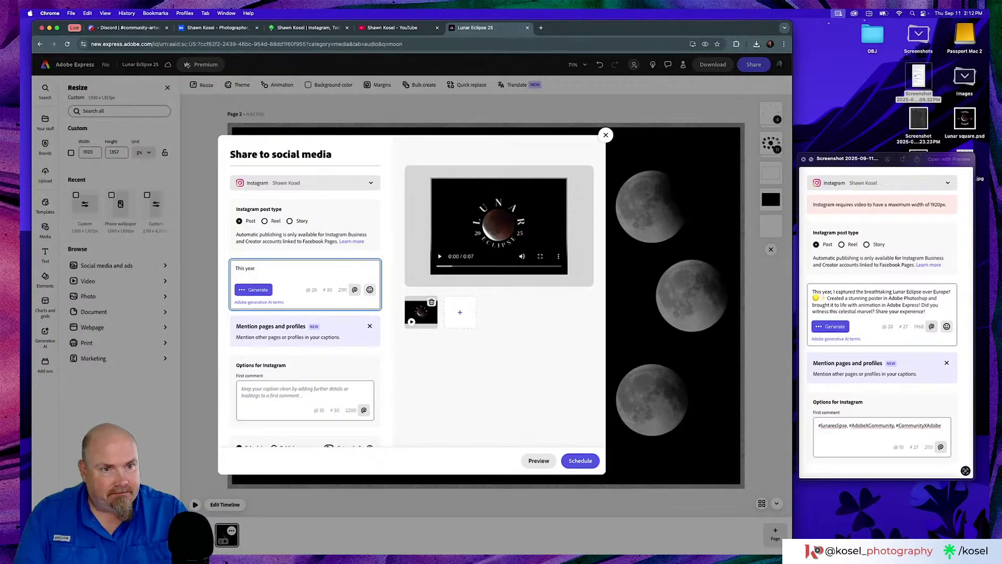
type(", I cap")
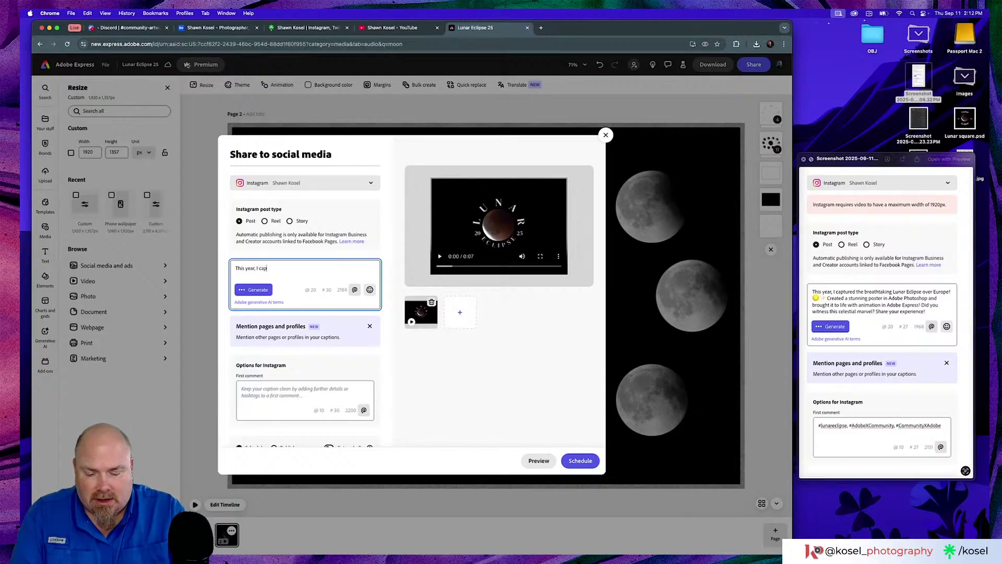
type("ture")
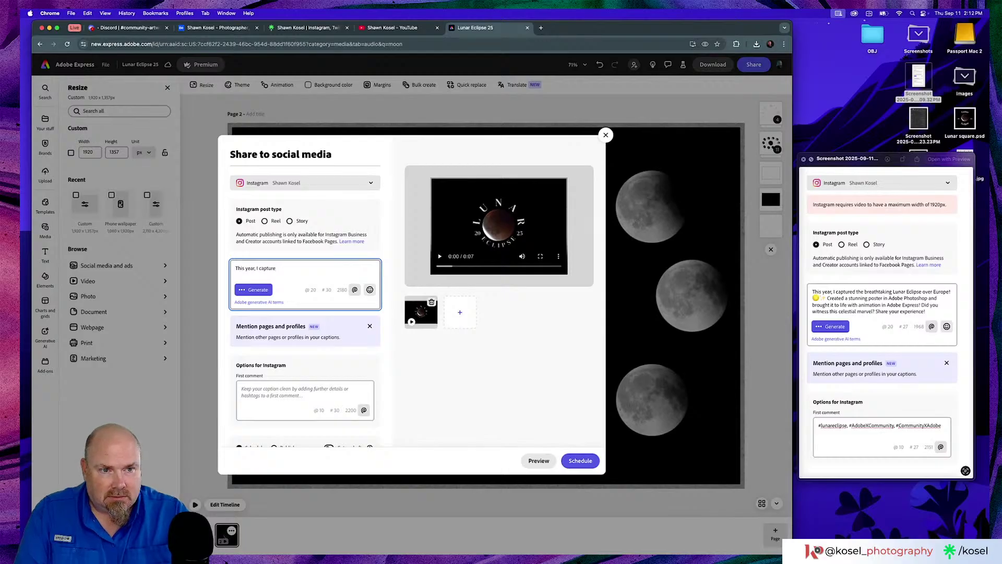
type("s the br")
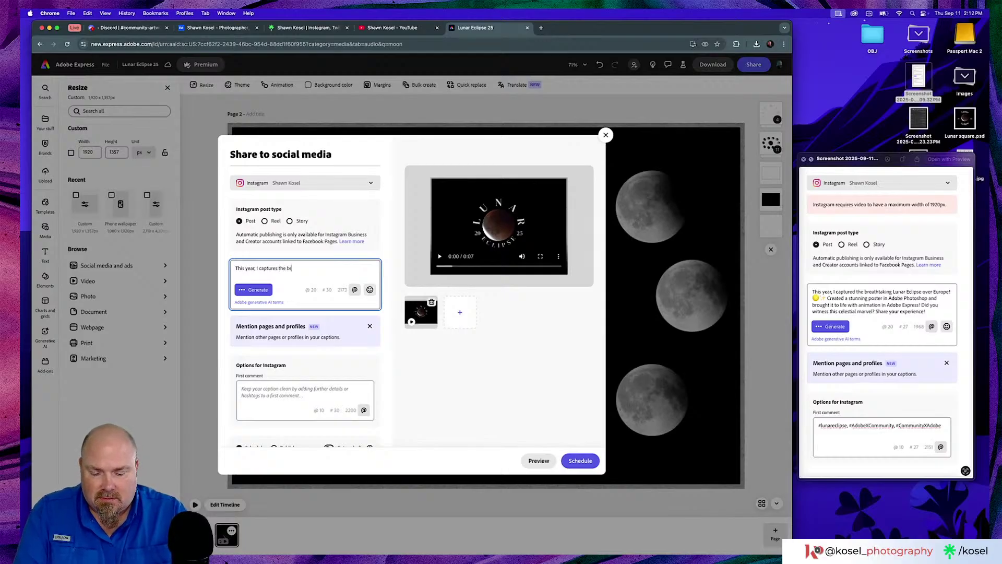
type("eath")
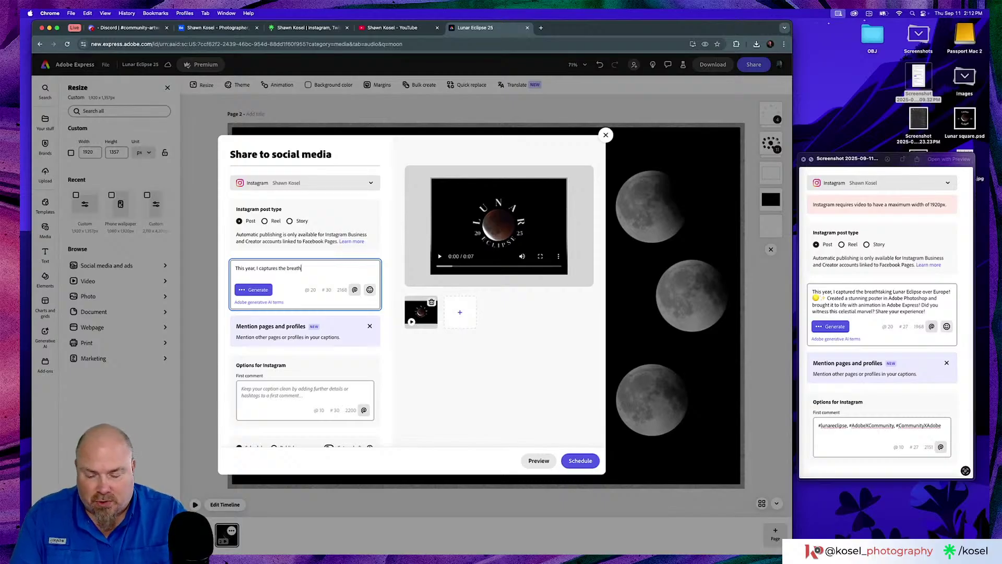
type("taking")
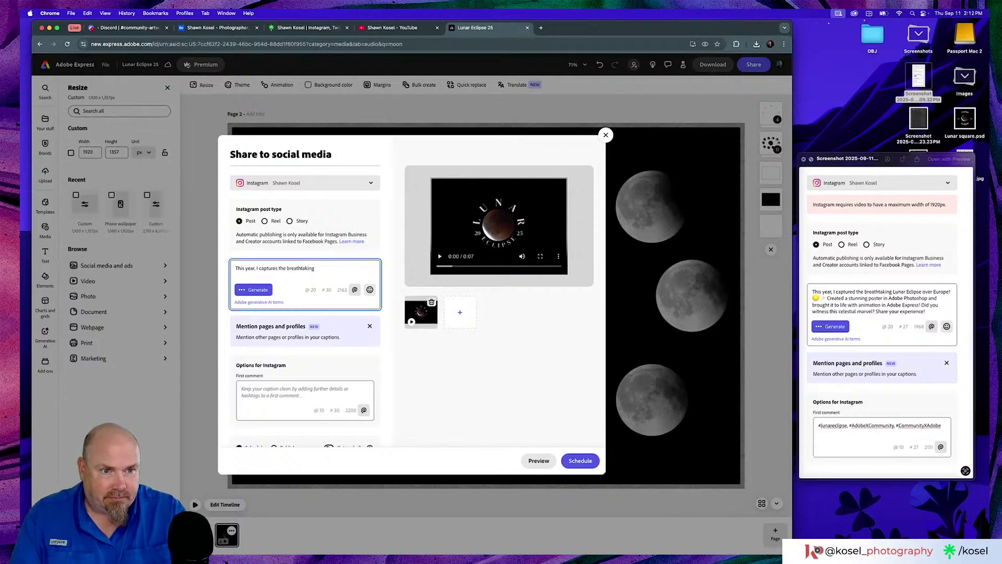
type(" Lunar ")
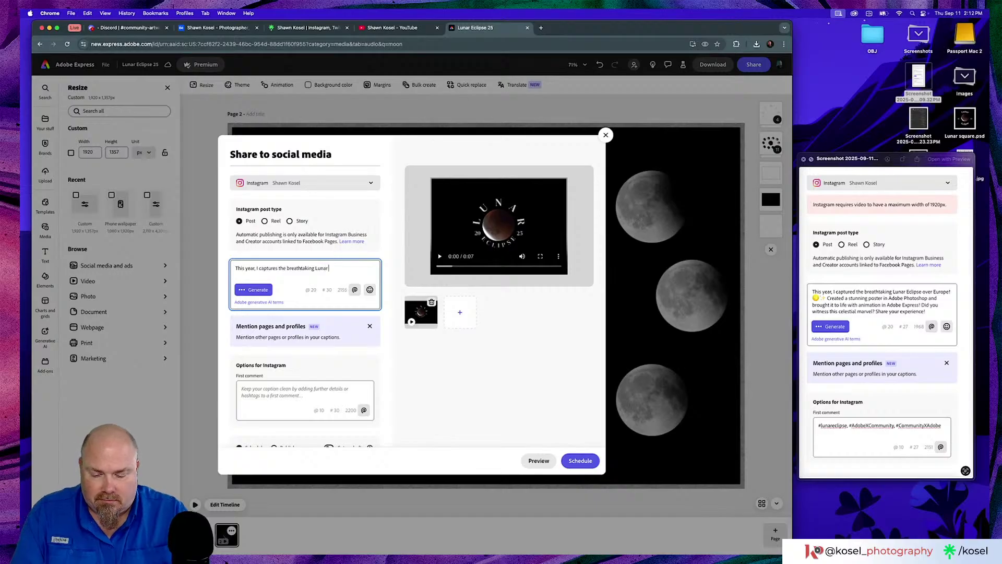
type("Eclip")
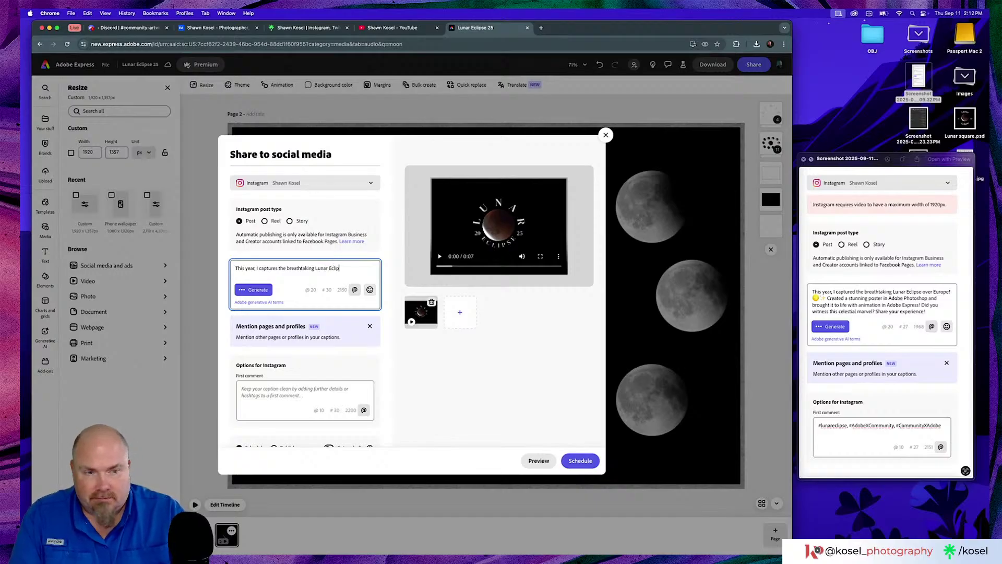
type("e")
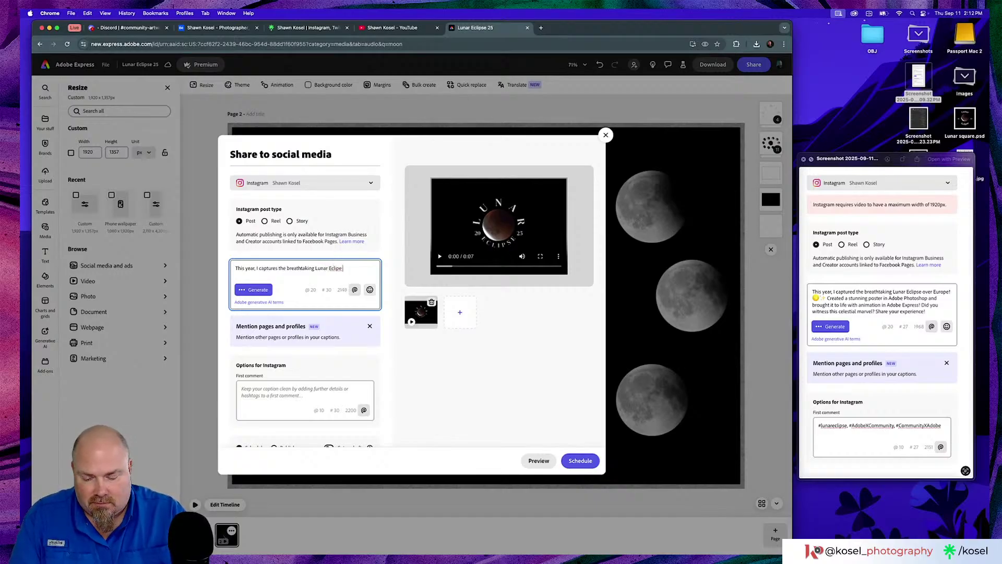
type(" over Europe!")
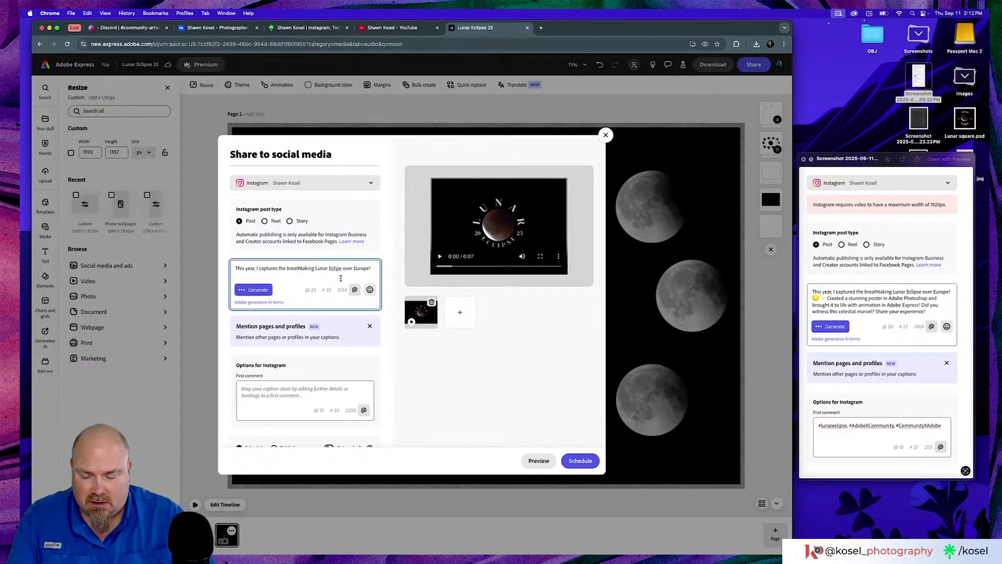
type("s")
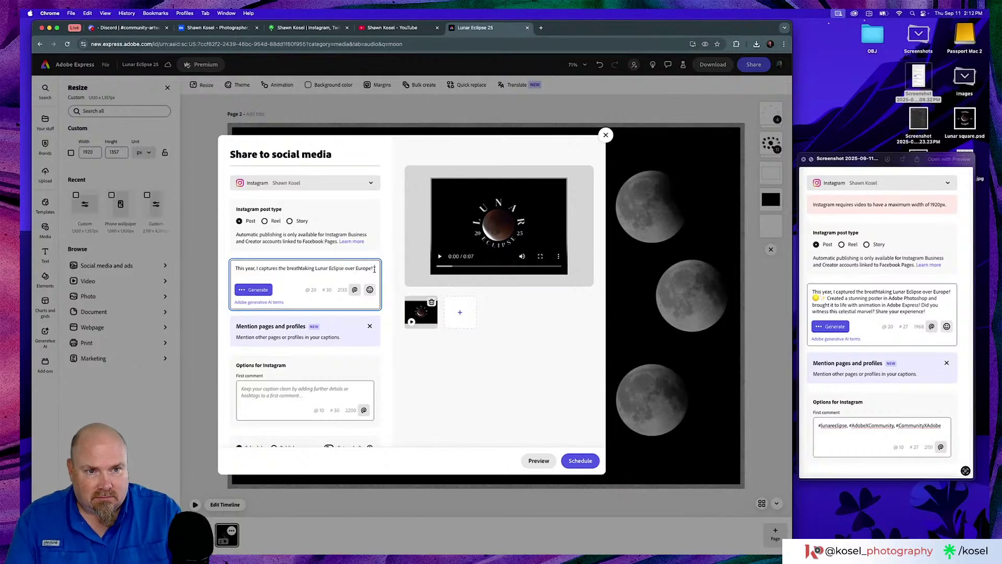
Add the caption sentence "Created a stunning poster in Adobe Photoshop and brought to life with animation in Adobe Express!".
type("ea")
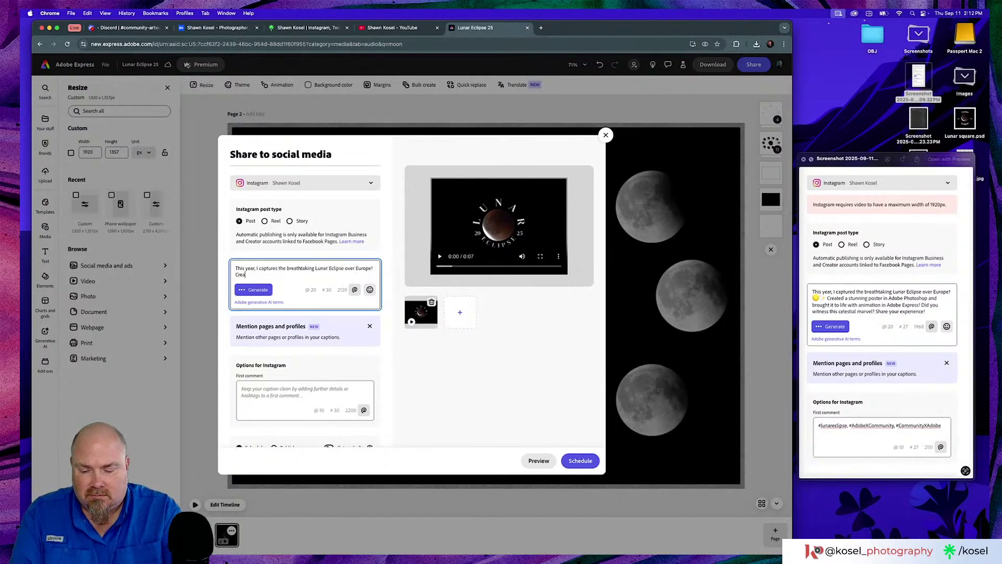
type("ted a")
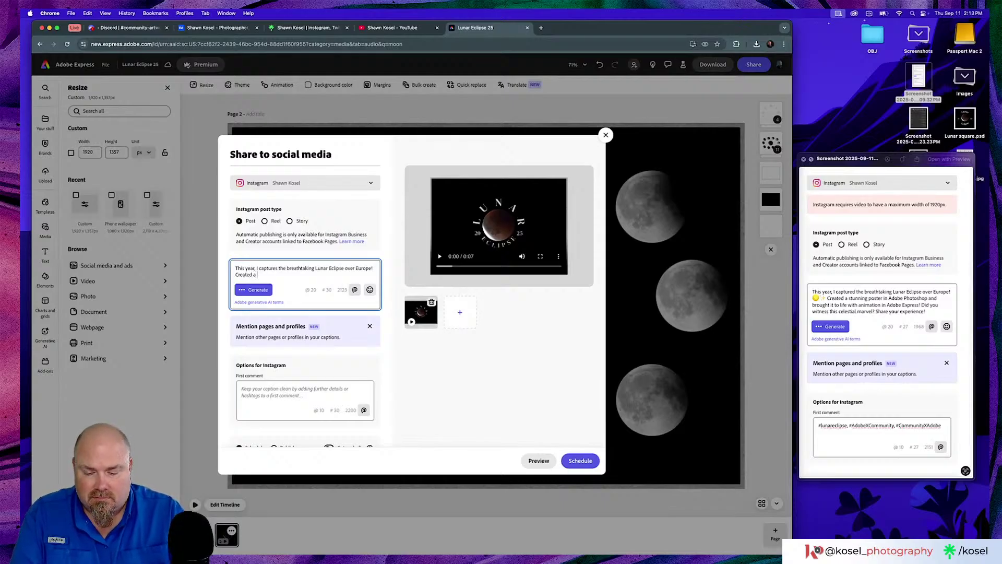
type(" stunning")
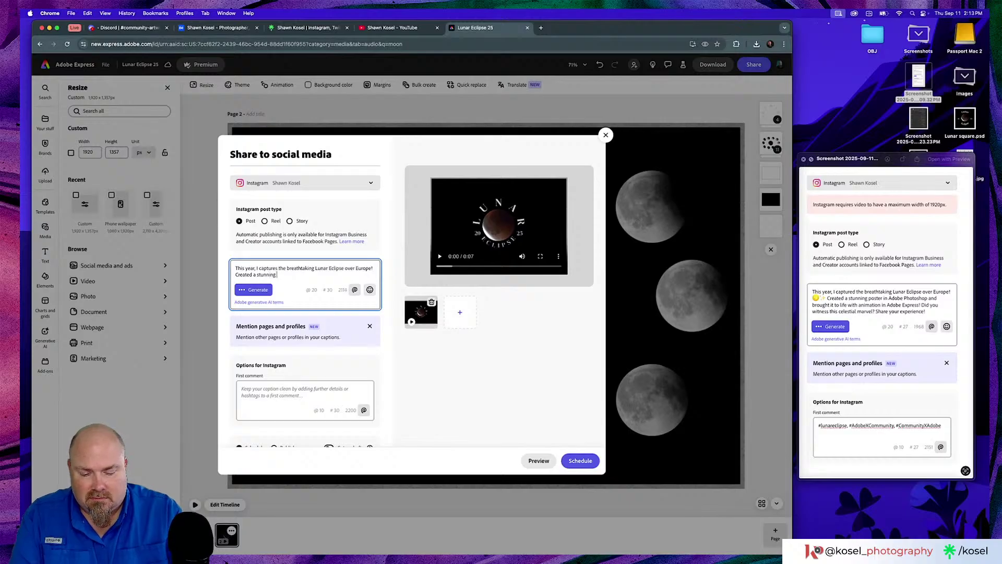
type(" poster")
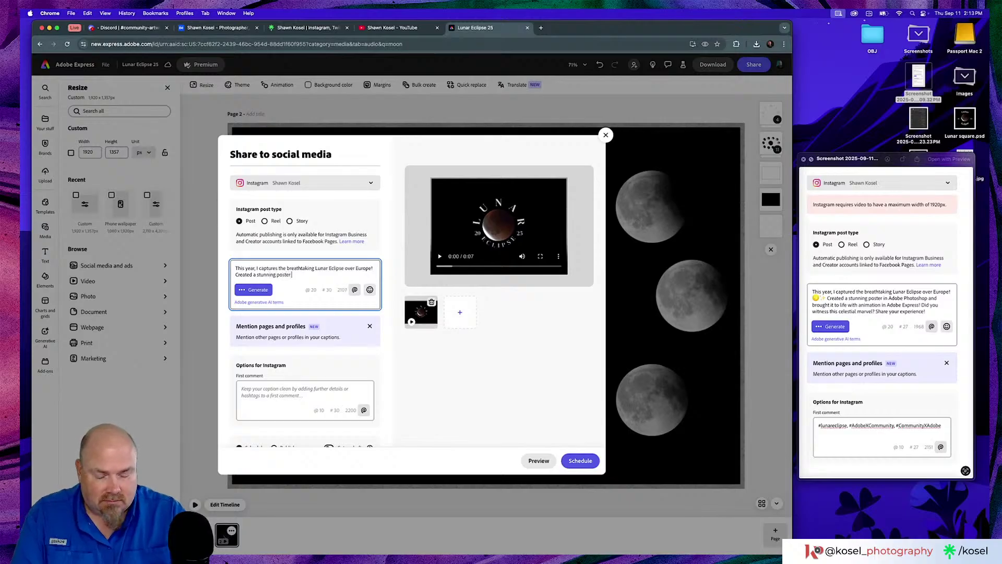
type(" in Adobe")
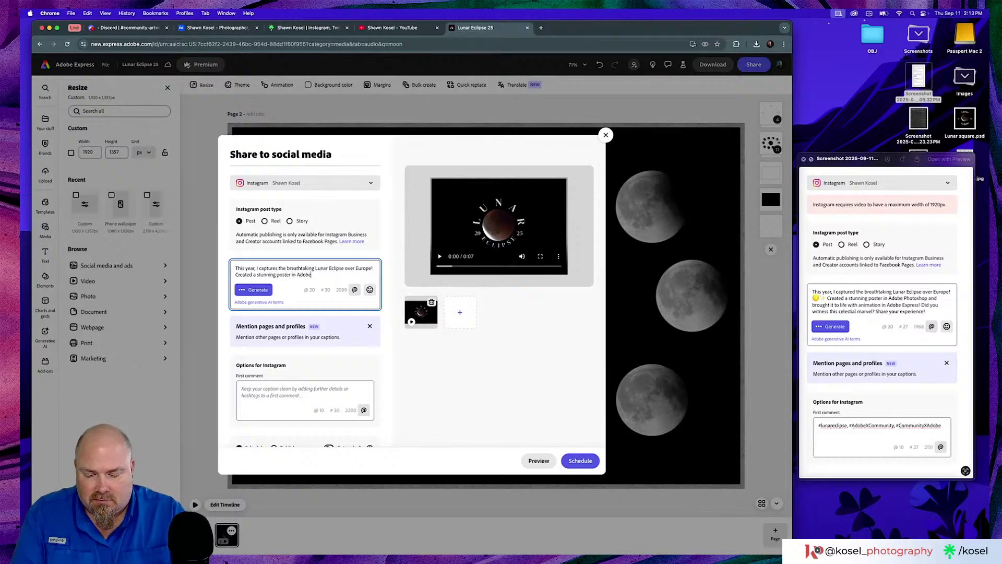
type(" Photo")
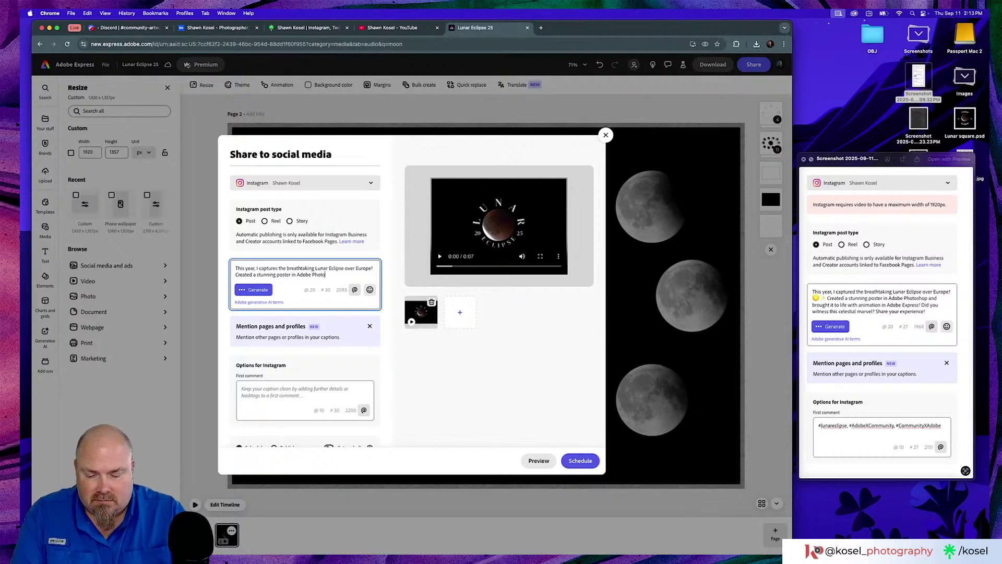
type("shop")
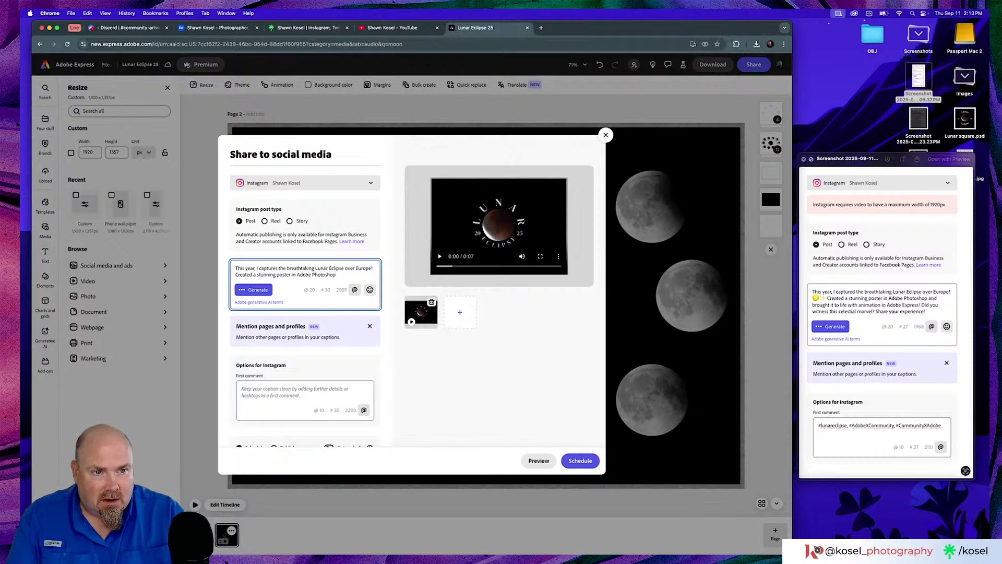
type(" and")
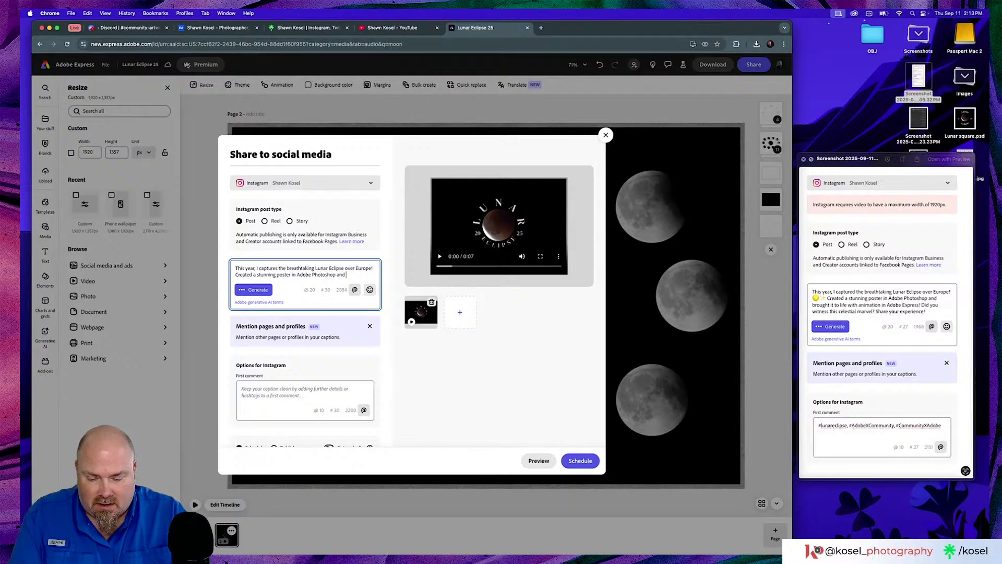
type(" brought")
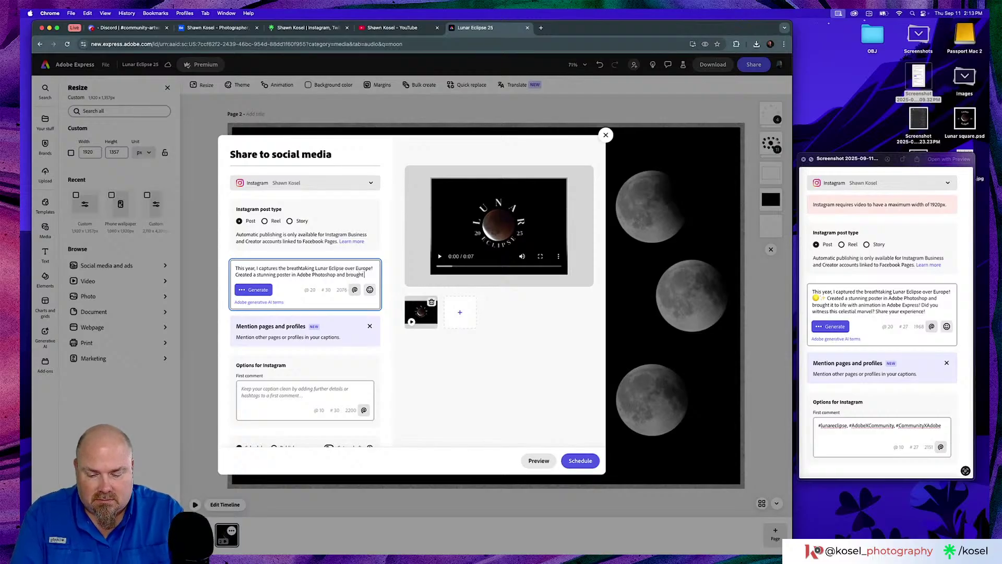
type(" to li")
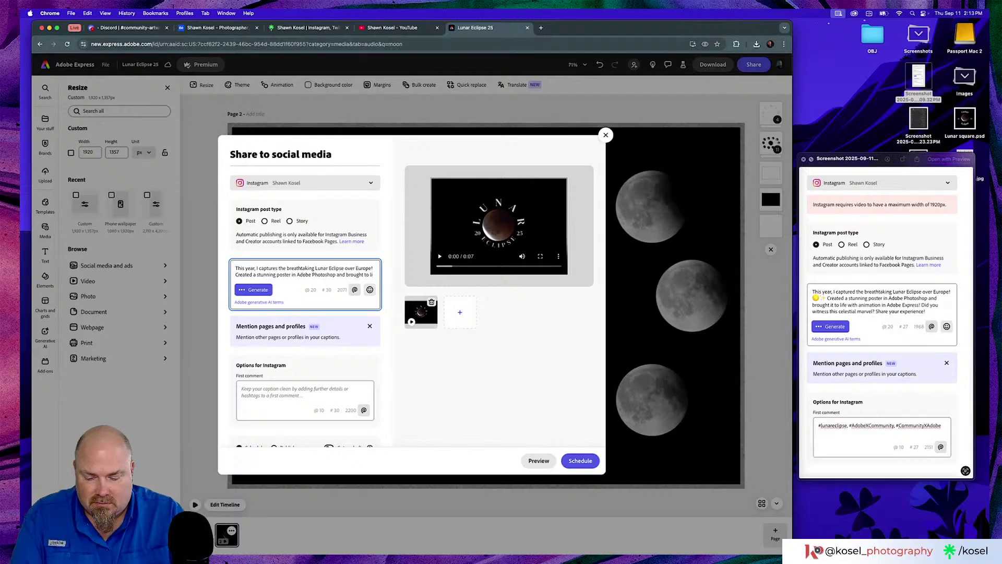
type("fe")
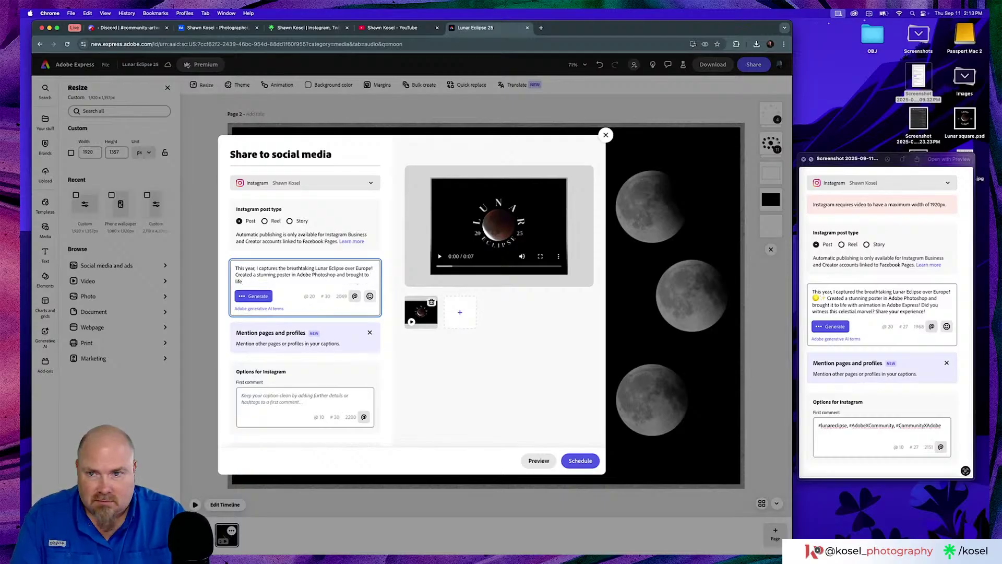
left_click(756, 44)
type("with")
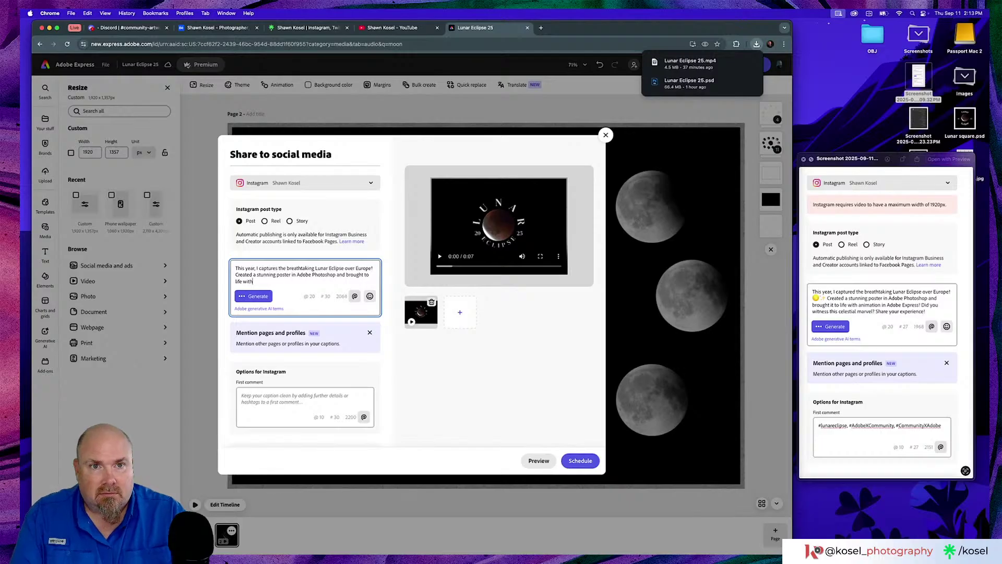
type(" animatio")
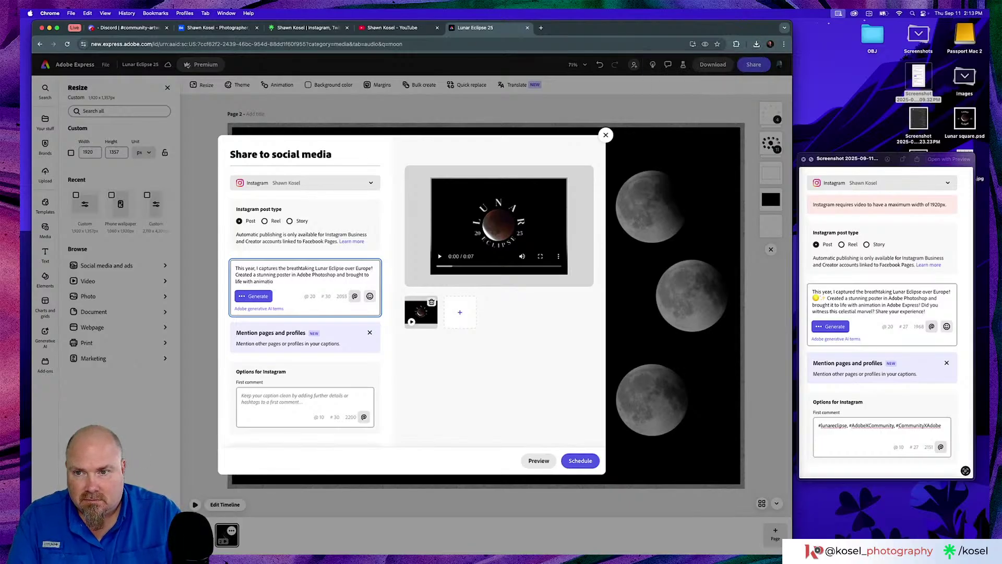
type("n")
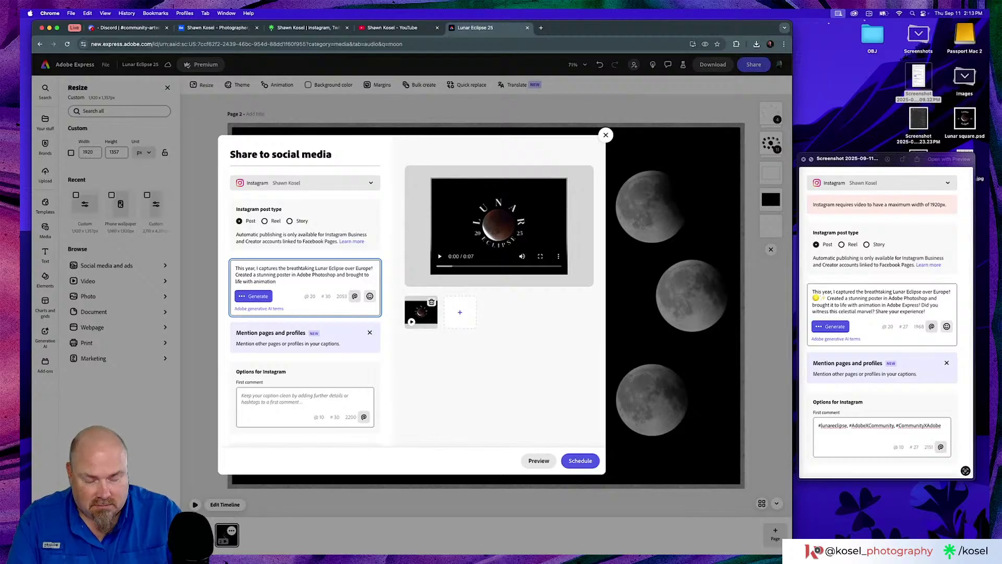
type(" in Adob")
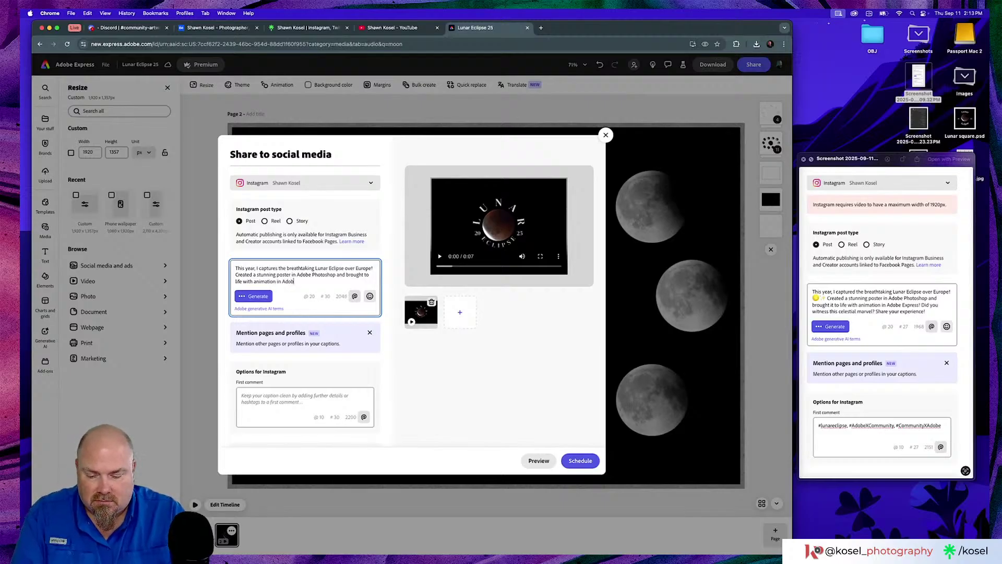
type("e Express")
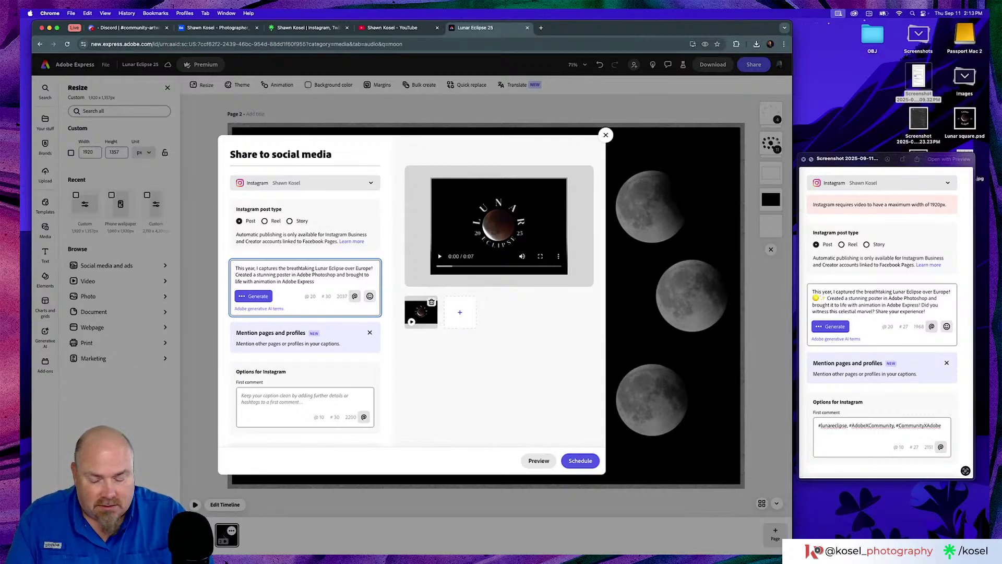
type("!")
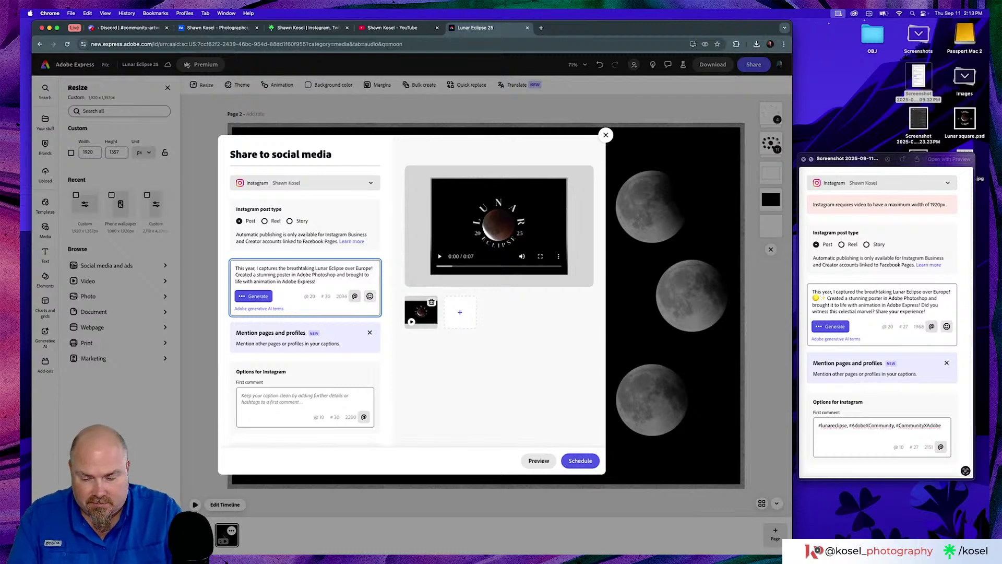
Add the question "Did you witness this celestial marvel?" to the end of the Instagram caption.
type(" Did you wit")
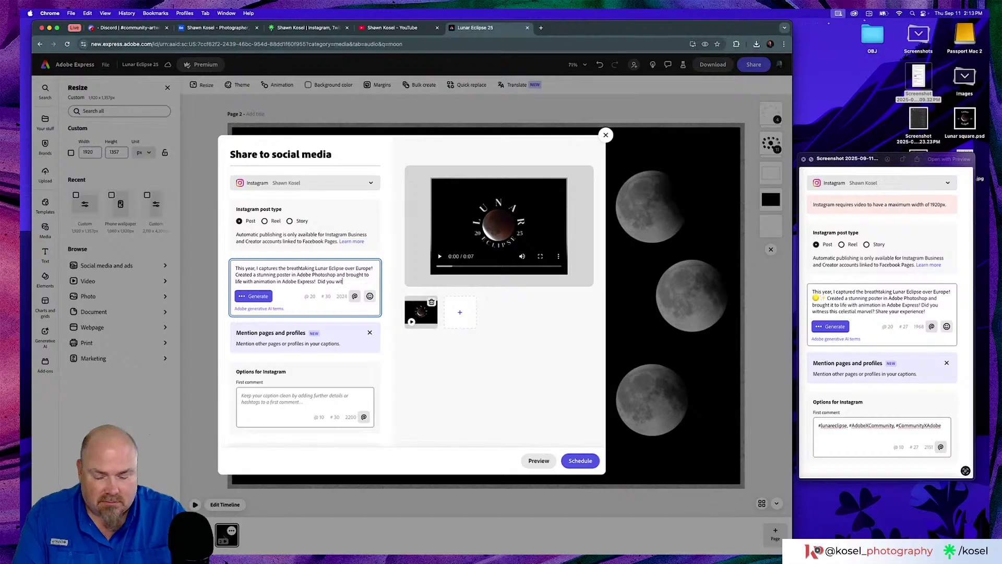
type("ness t")
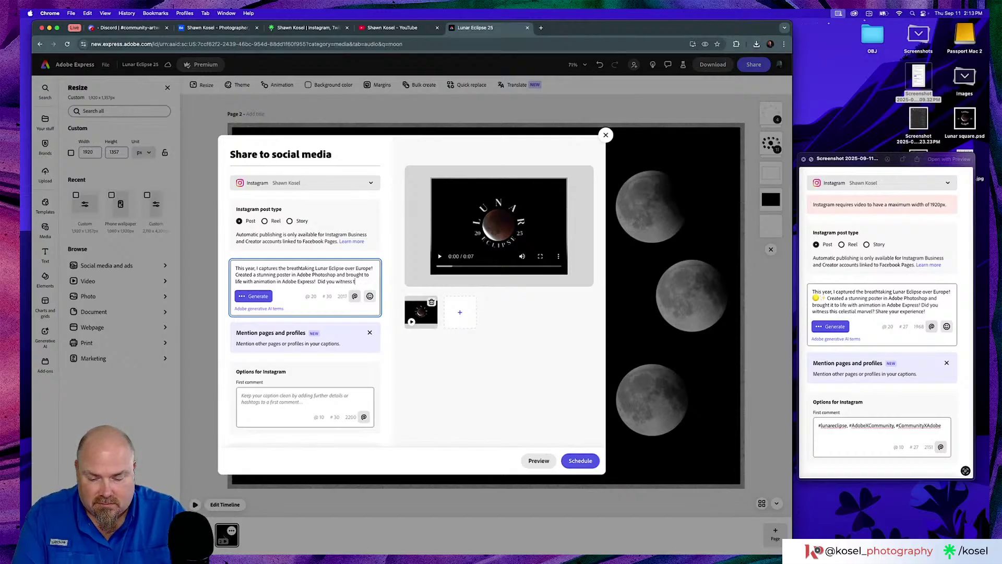
type("his ce")
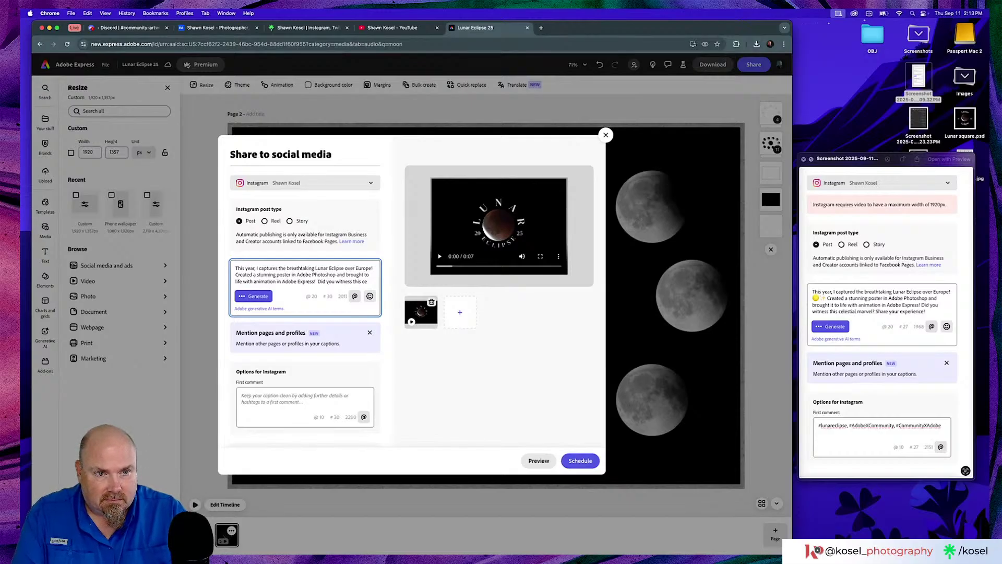
type("le")
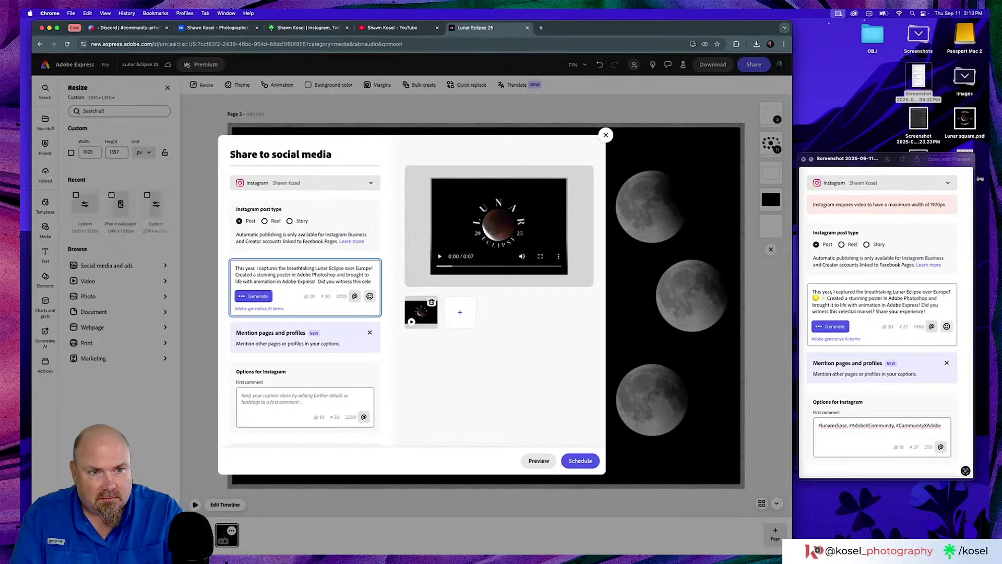
type("stial")
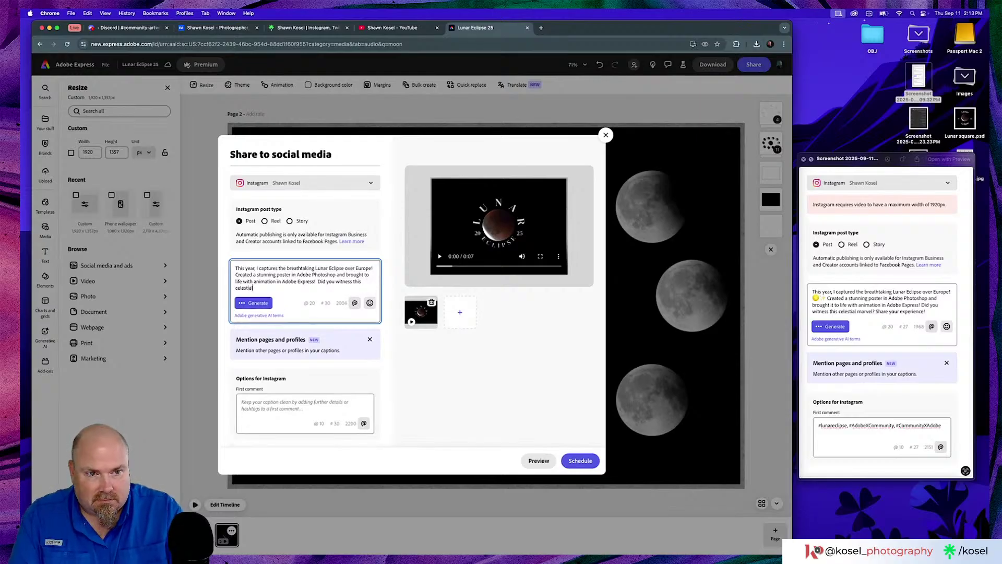
type(" marvel")
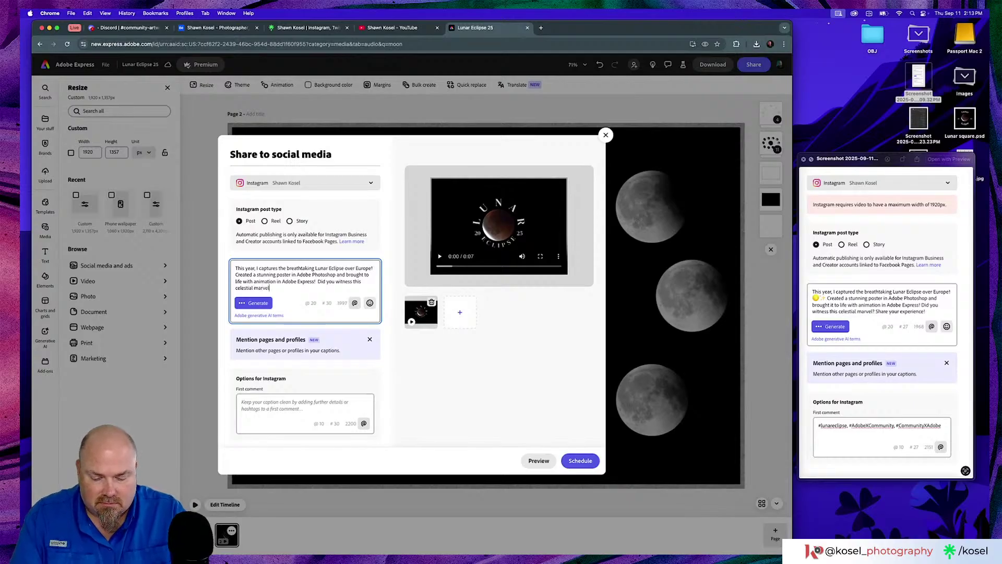
type("?  ")
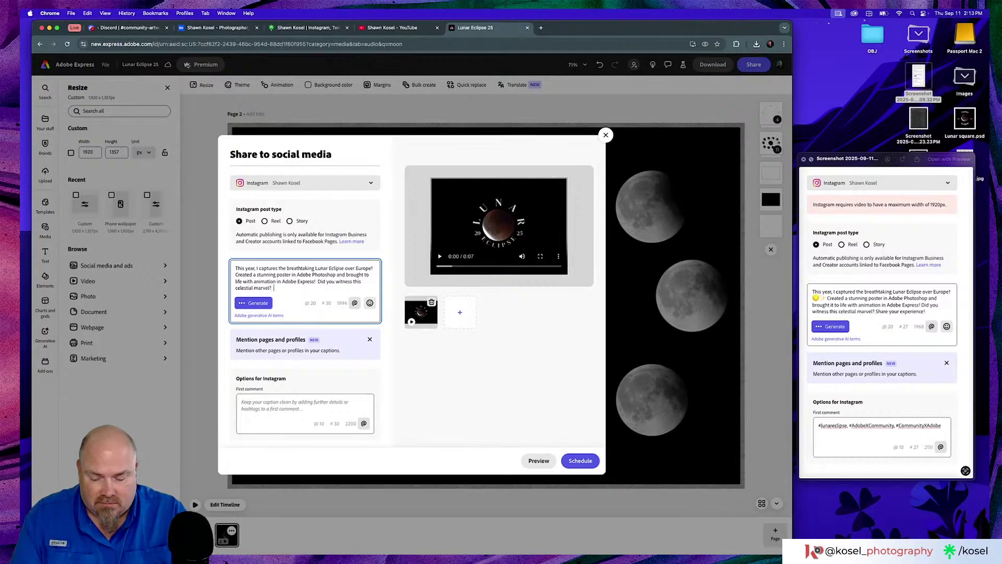
Finish the Instagram caption with the sentence "Share your experience!".
type("Share")
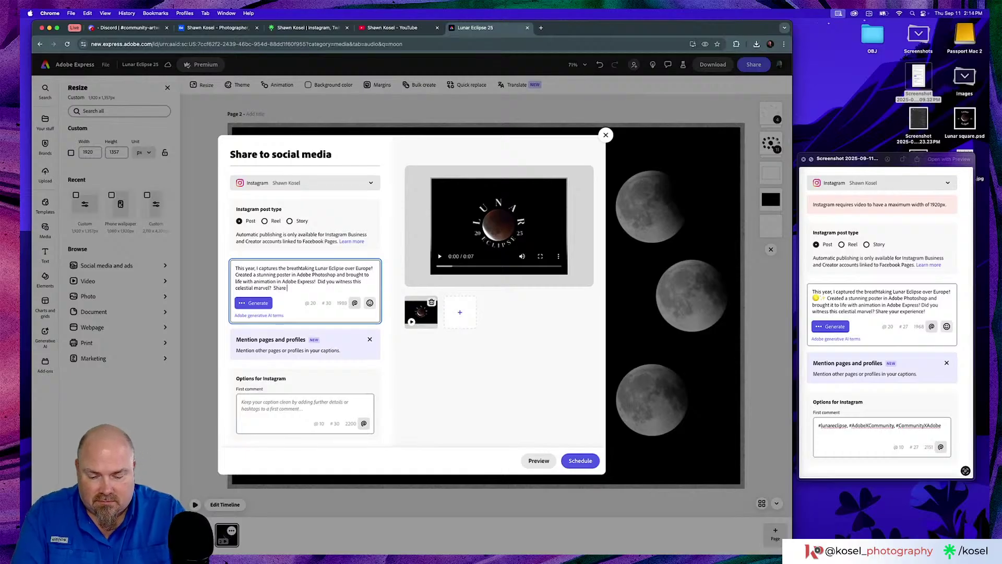
type(" your ex")
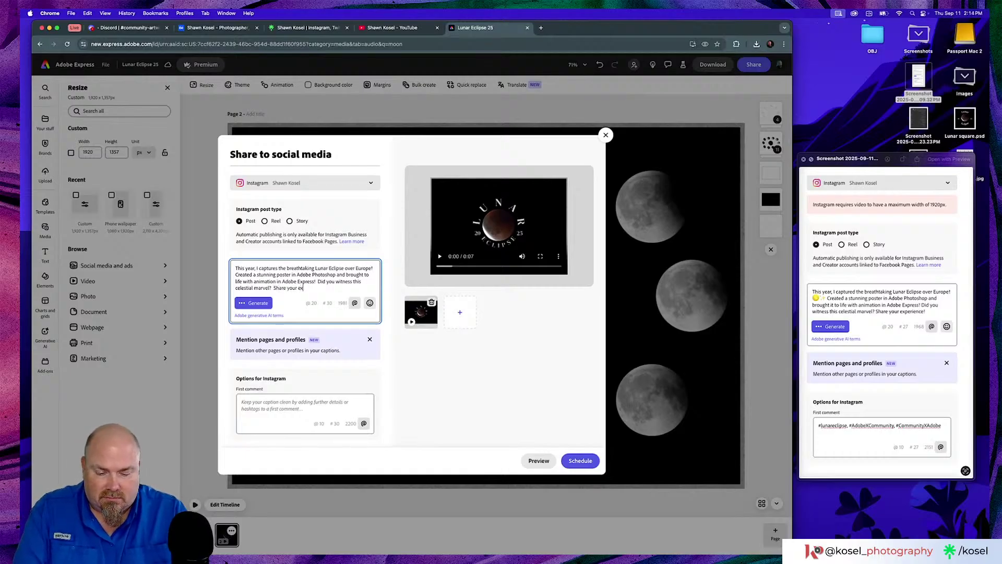
type("pe")
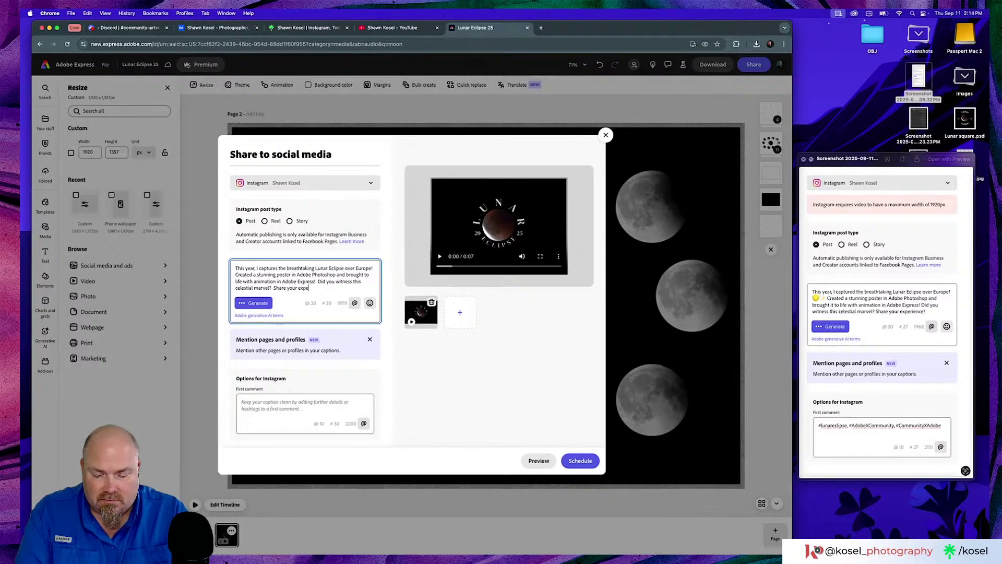
type("r")
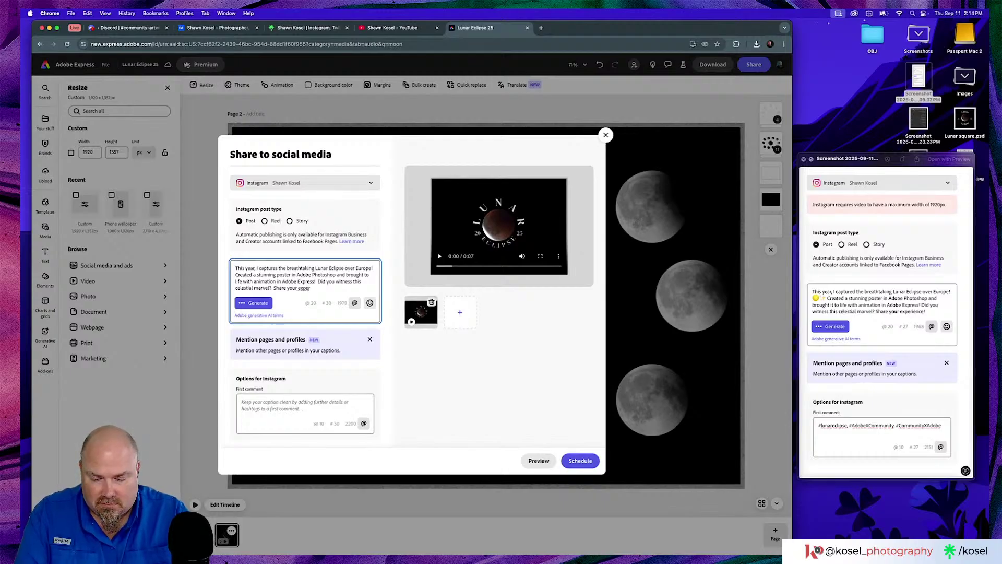
type("ience!")
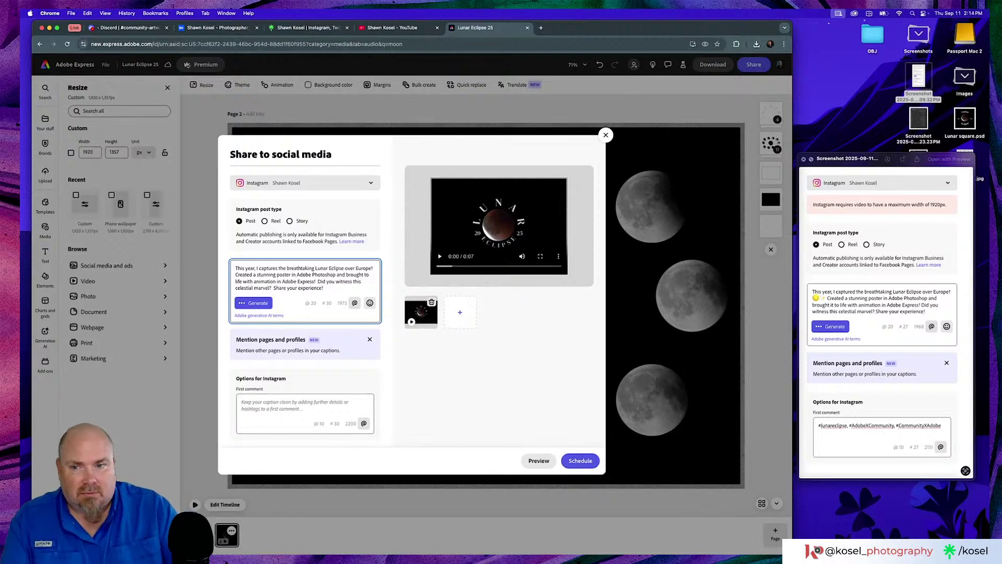
Begin the Instagram first comment with the hashtag "#lunareclipse,".
left_click(294, 403)
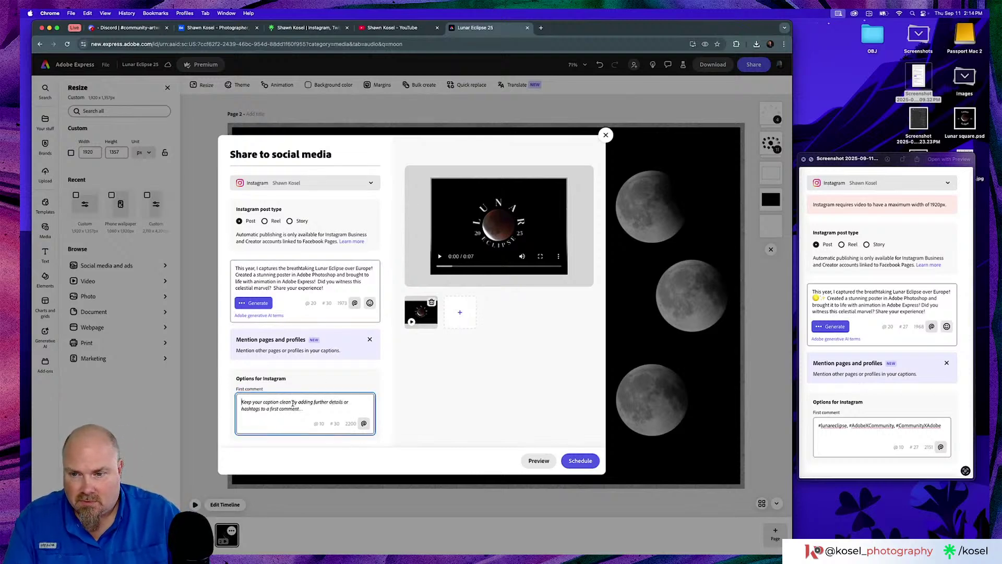
type("#")
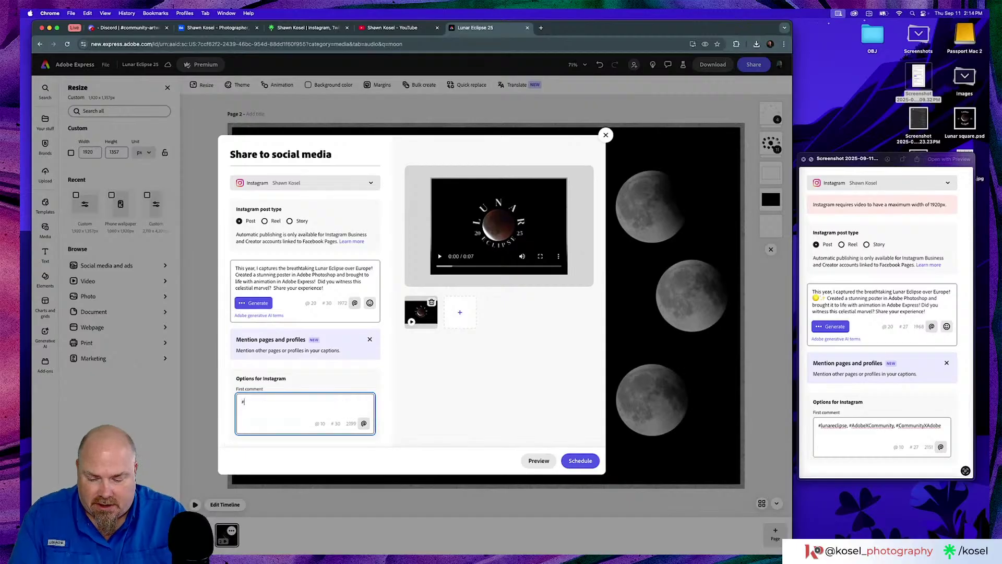
type("lunar")
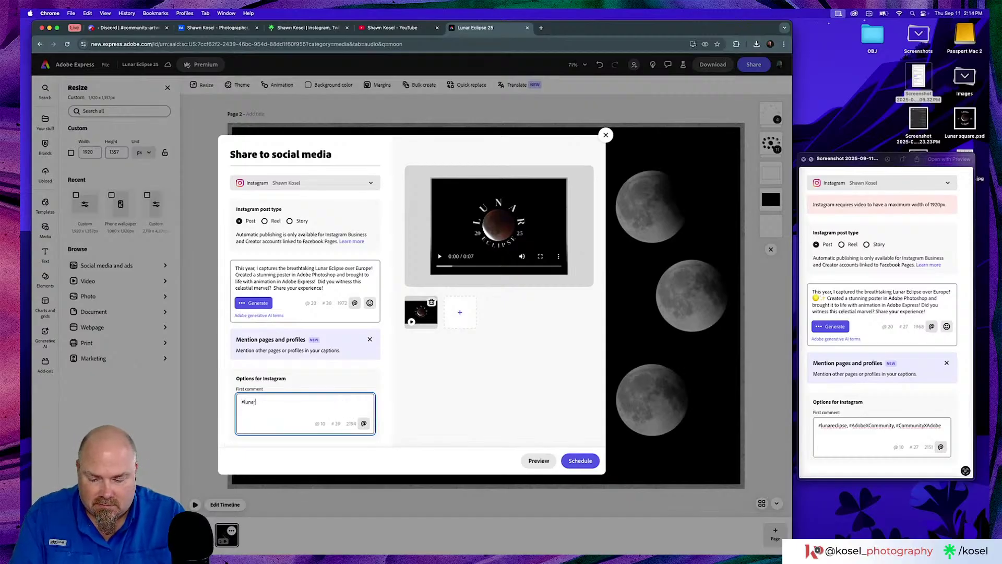
type("ecl")
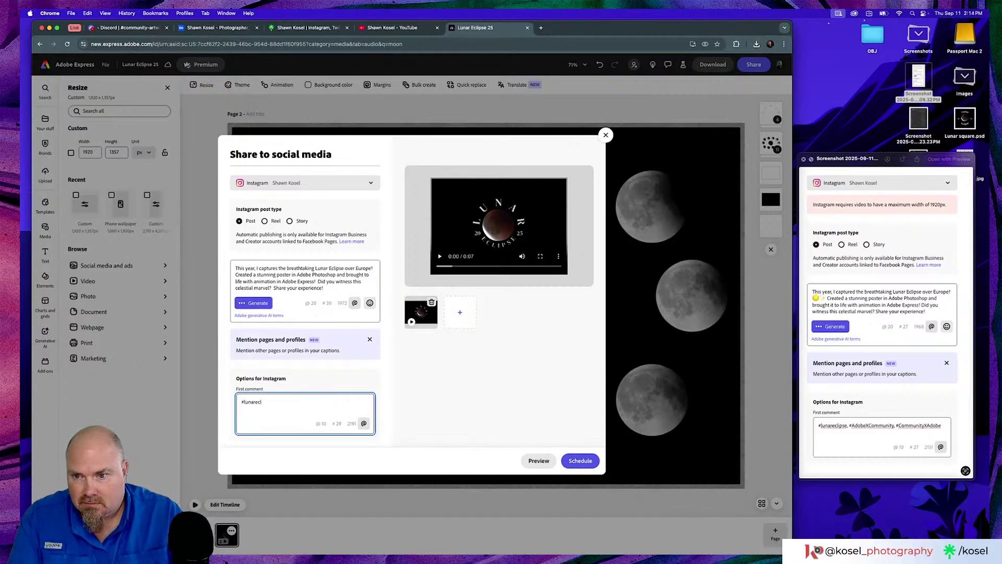
type("i")
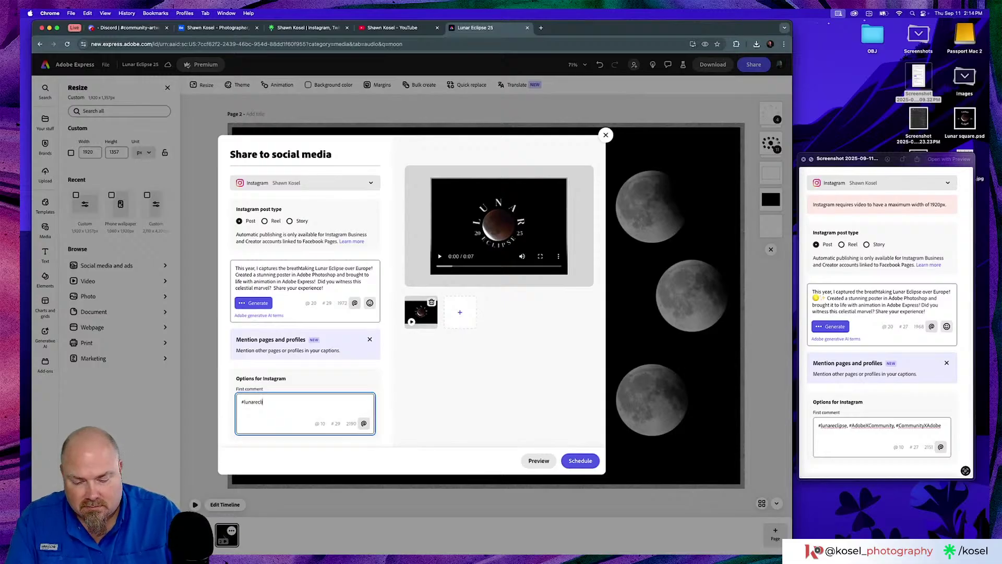
type("pse,")
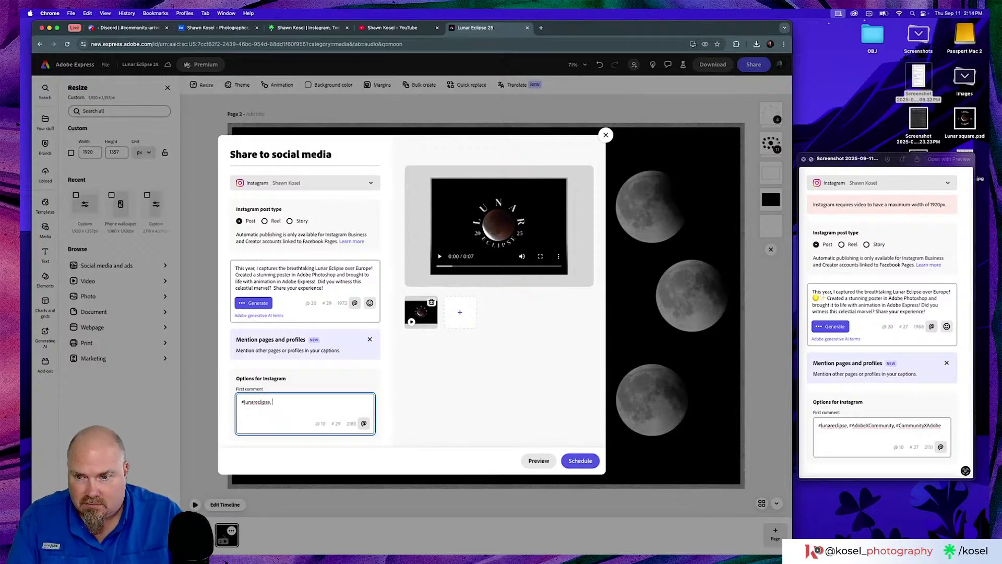
Add "#AdobeXCommunity, CommunityXAdobe" after the lunar eclipse hashtag in the first comment.
type(" #")
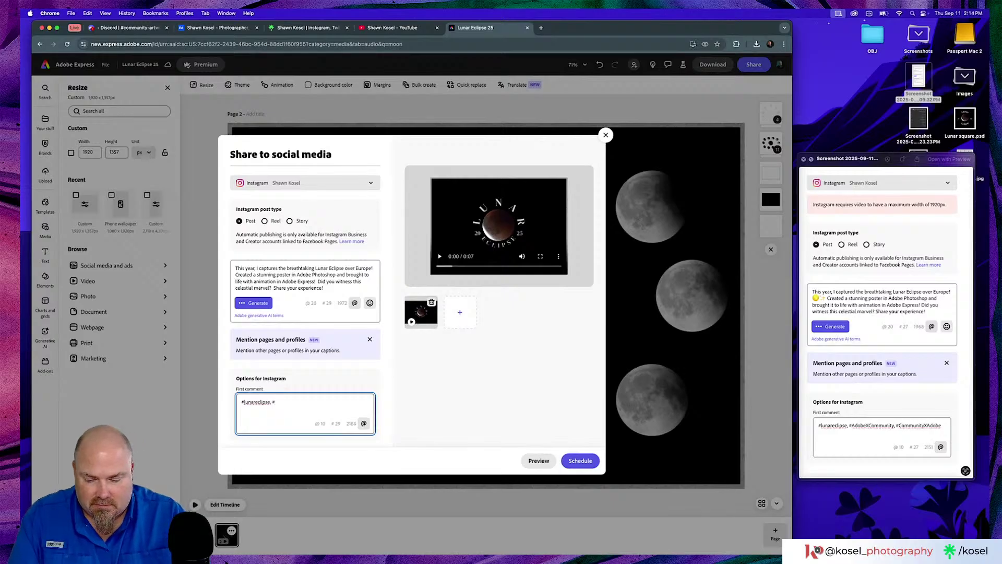
type("Adob")
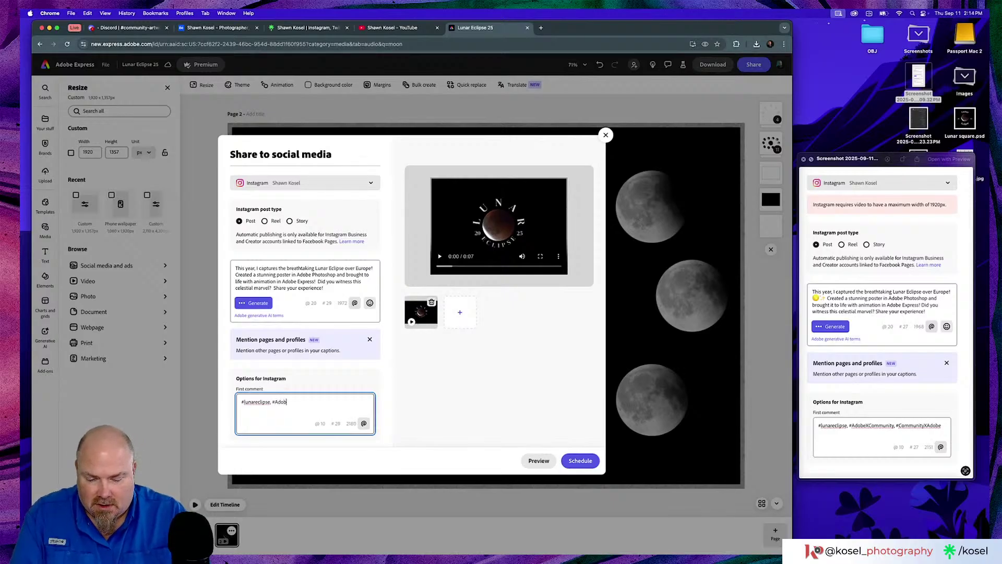
type("eX")
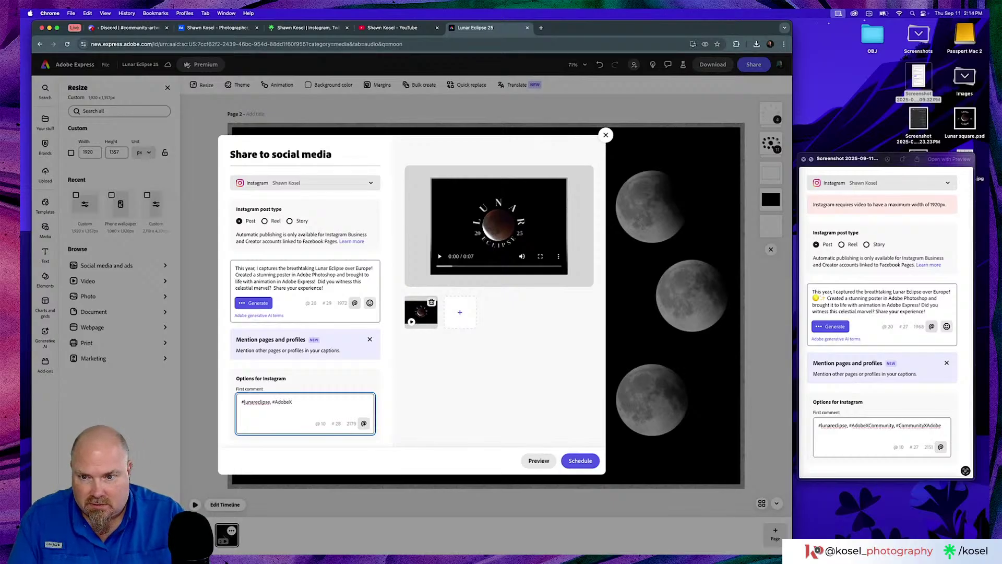
type("C")
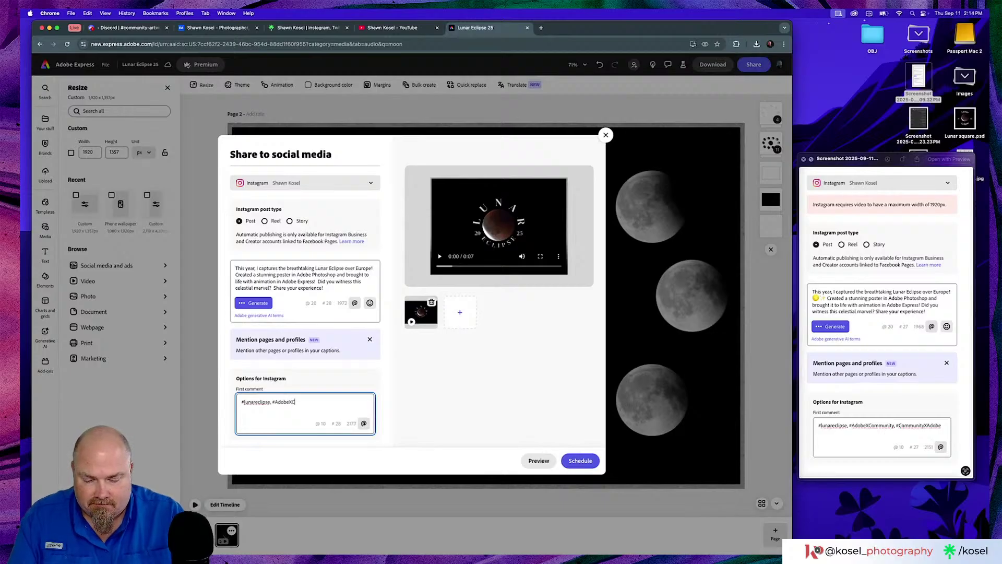
type("ommunit")
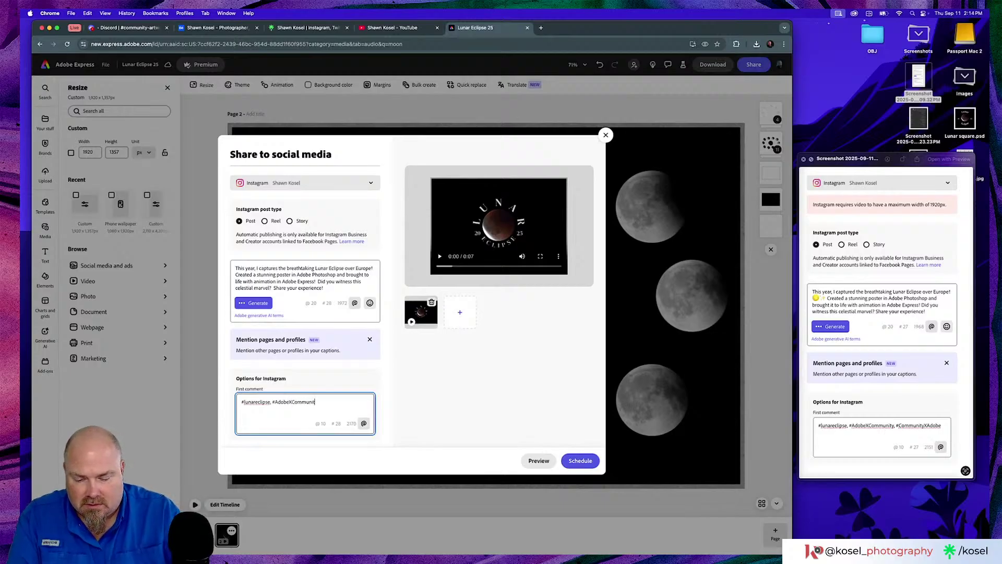
type("y, ")
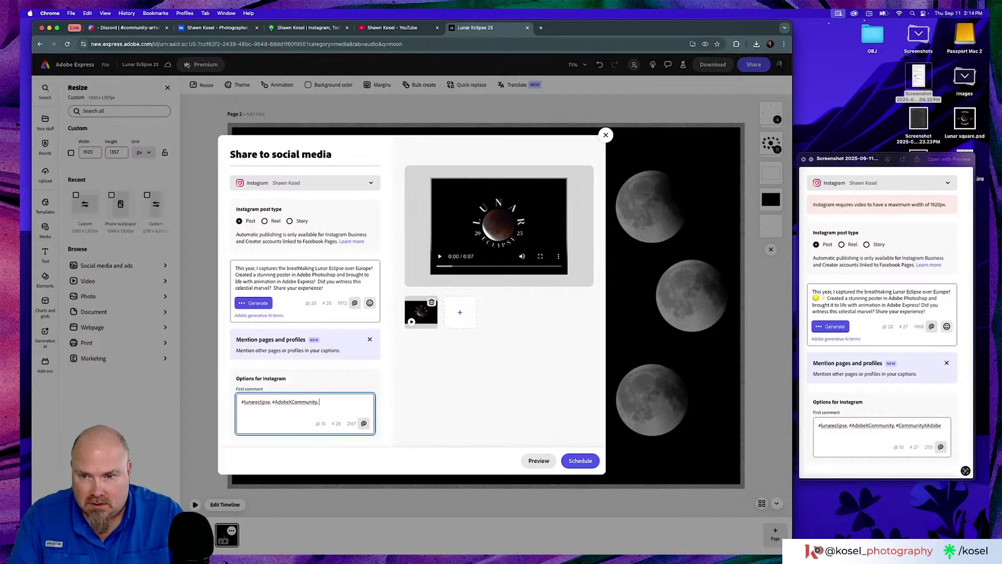
type("CommunityX")
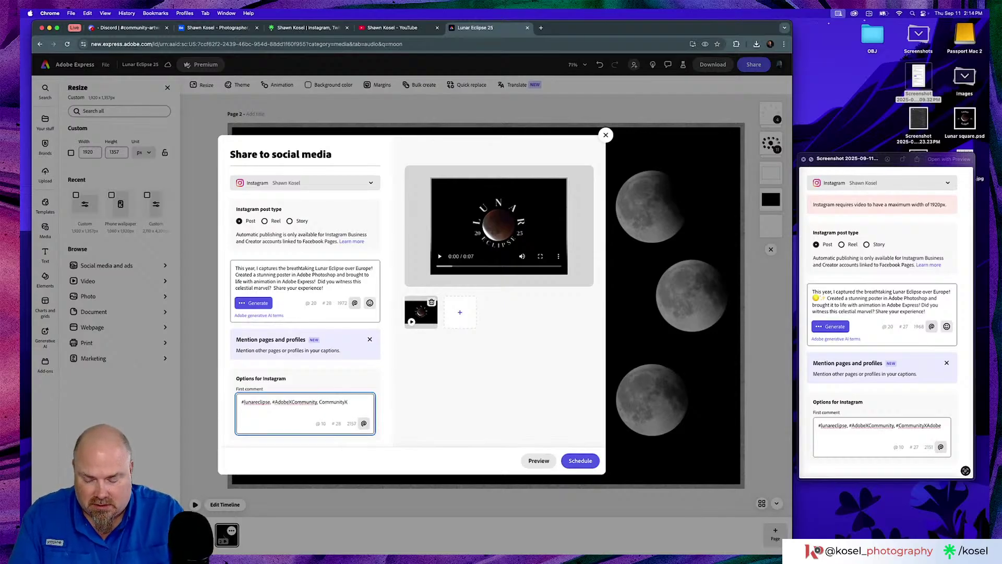
type("Adobe")
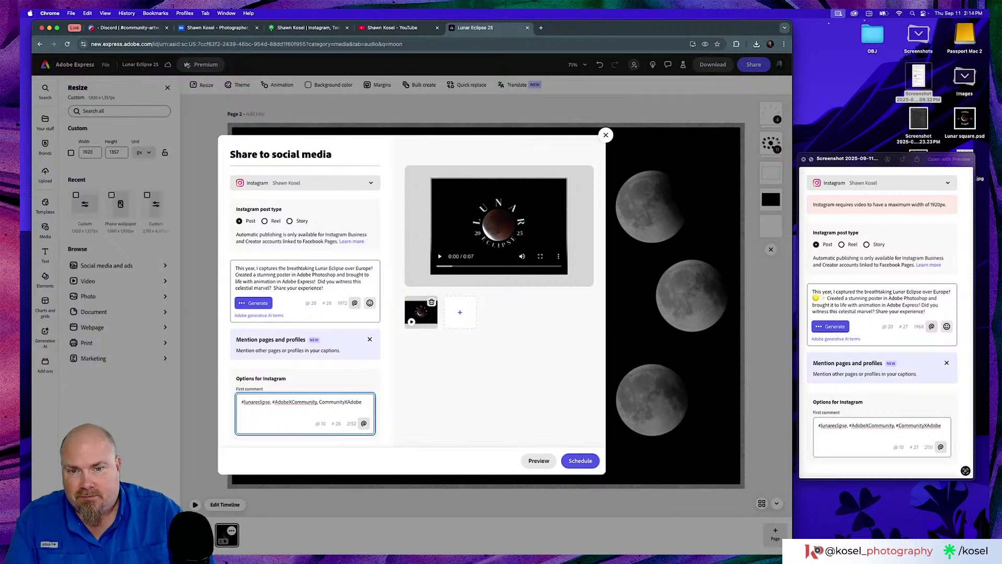
Set the Instagram post to publish now instead of being scheduled, and publish it.
scroll(486, 361, "down", 3)
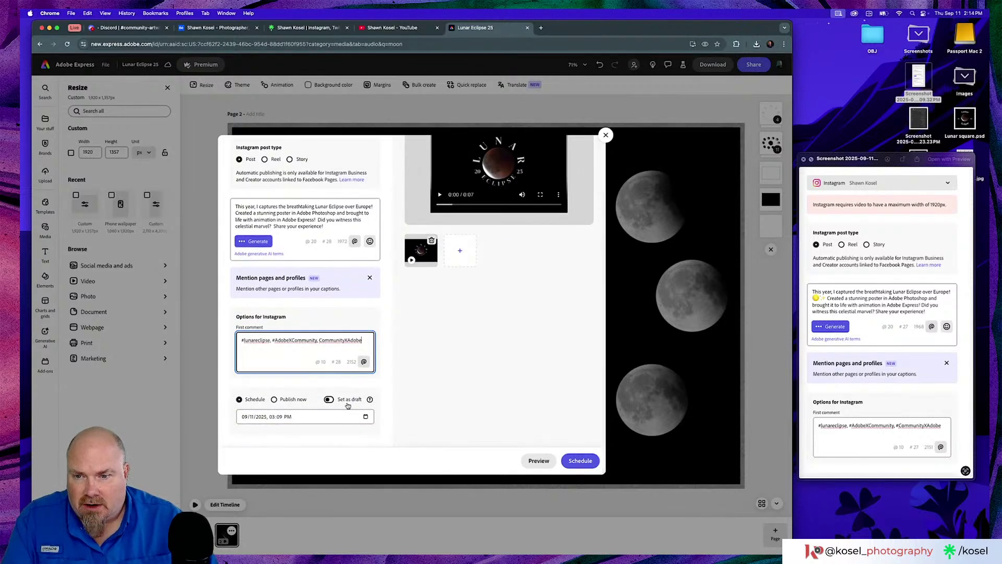
left_click(292, 399)
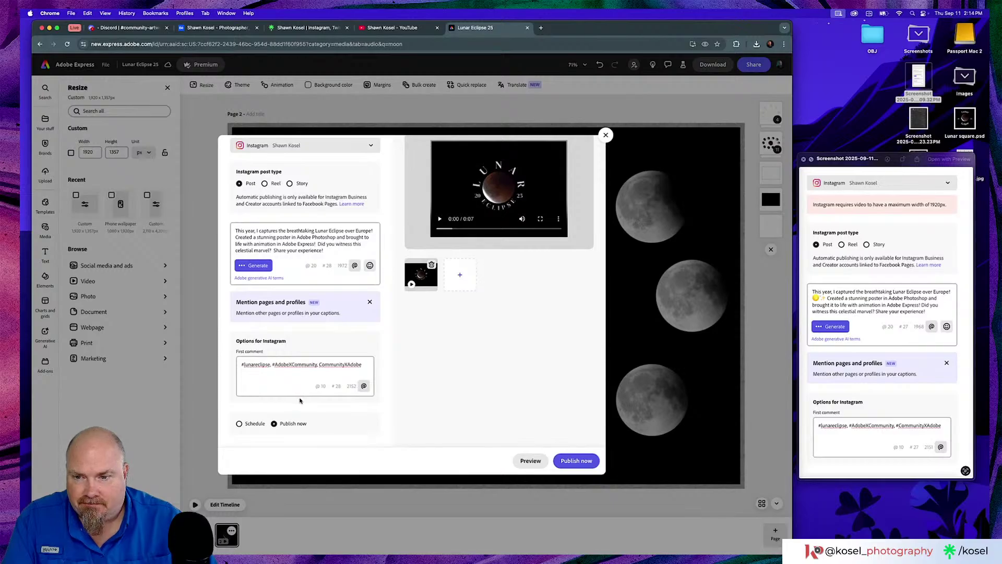
left_click(576, 461)
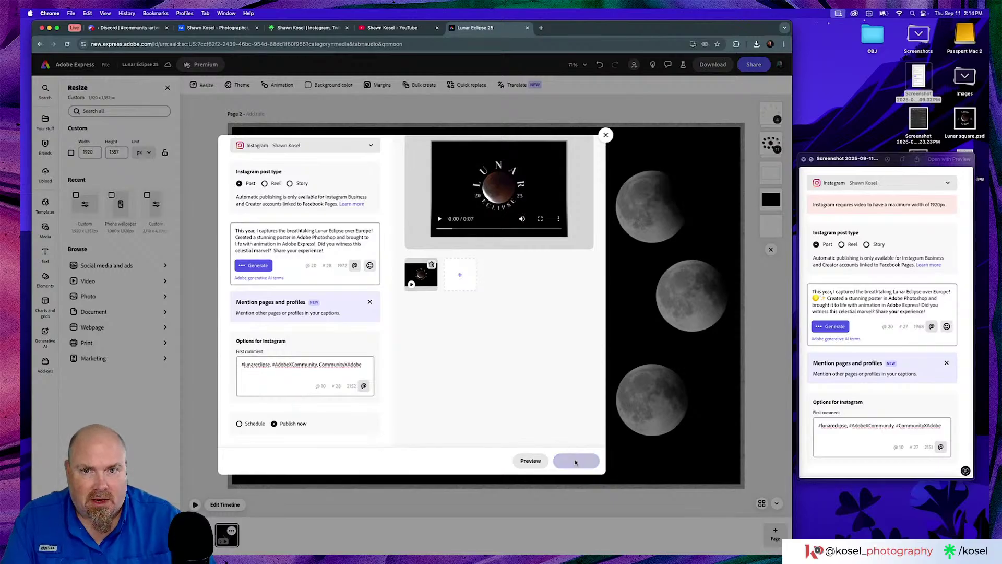
Close the screenshot preview and reposition and widen the browser window to fill the screen again.
left_click(870, 162)
key("space")
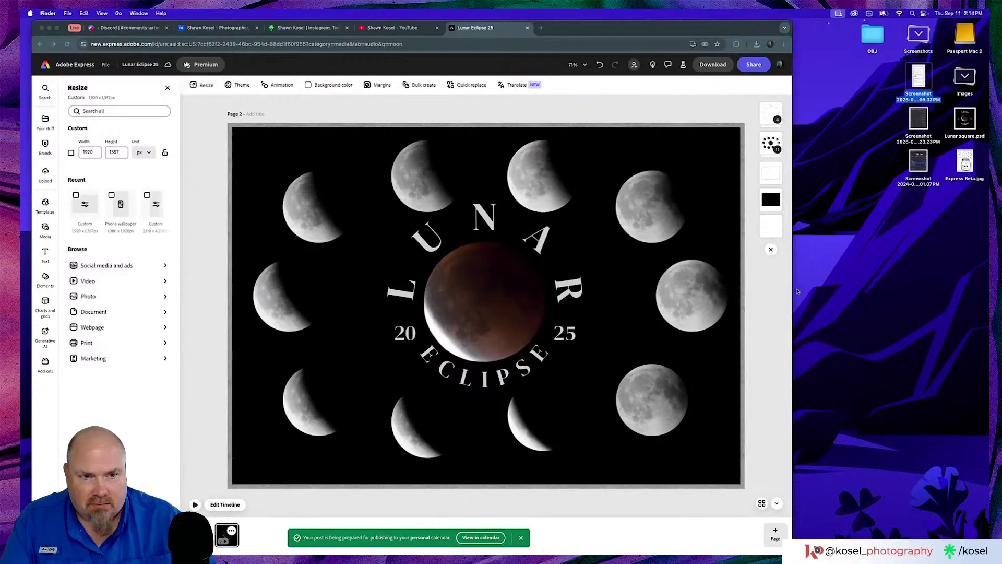
left_click_drag(794, 293, 990, 278)
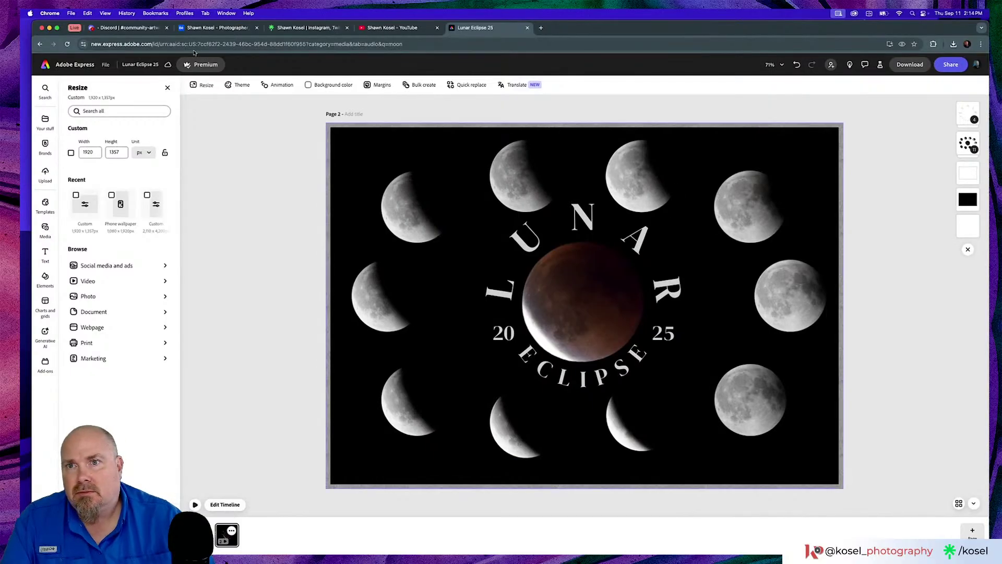
left_click_drag(645, 24, 632, 22)
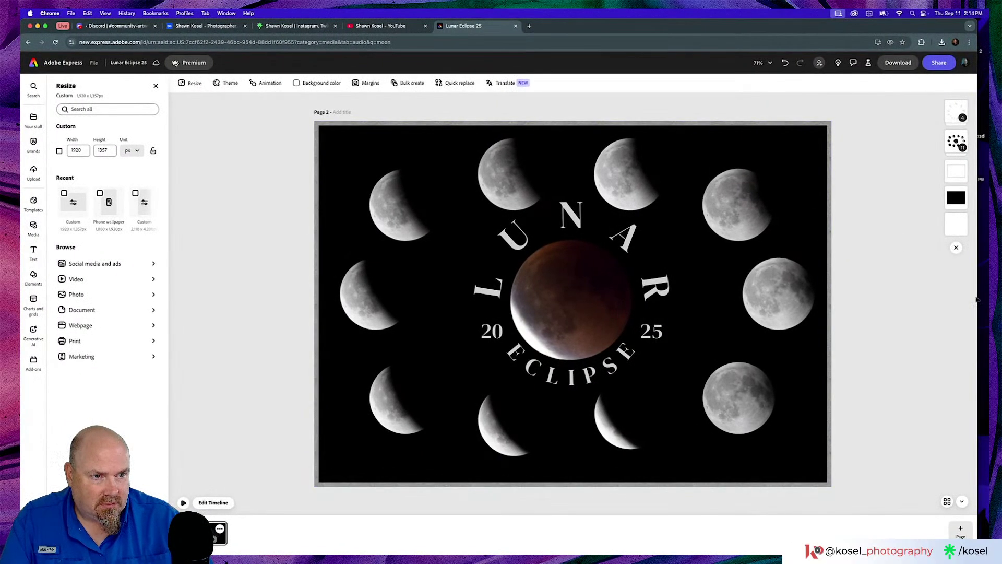
left_click_drag(976, 296, 989, 295)
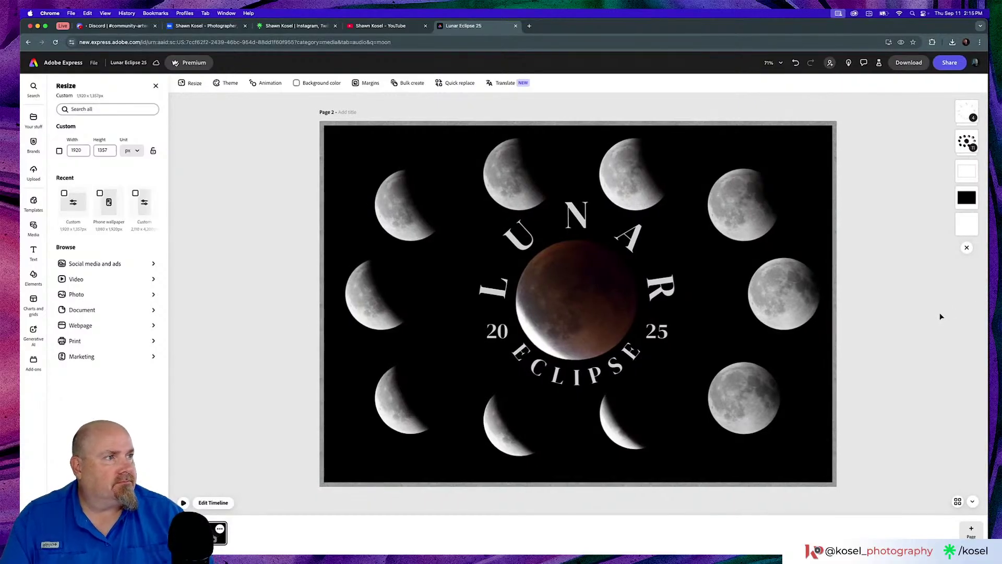
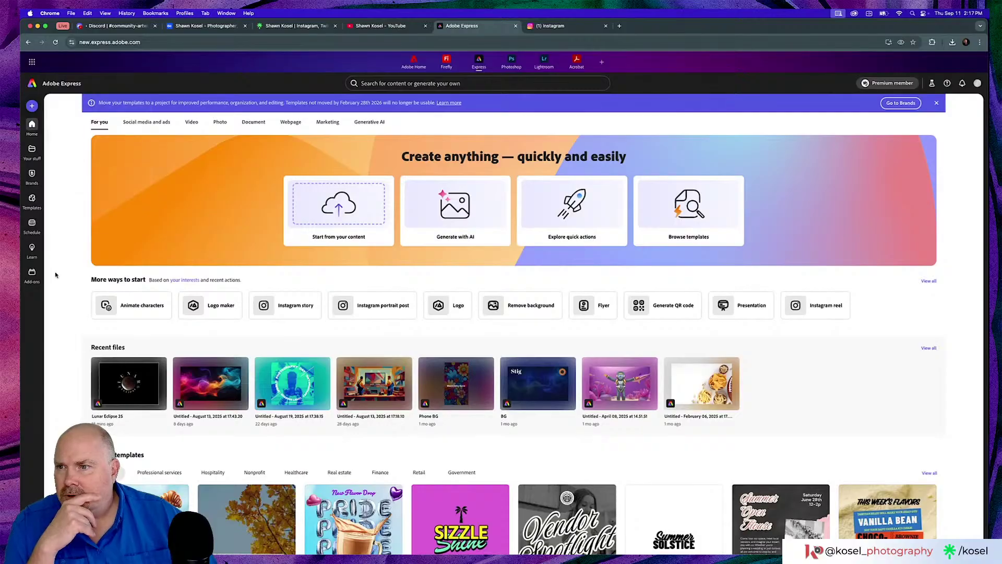
Open the personal scheduling calendar to check the publishing status of the Lunar Eclipse post.
left_click(32, 224)
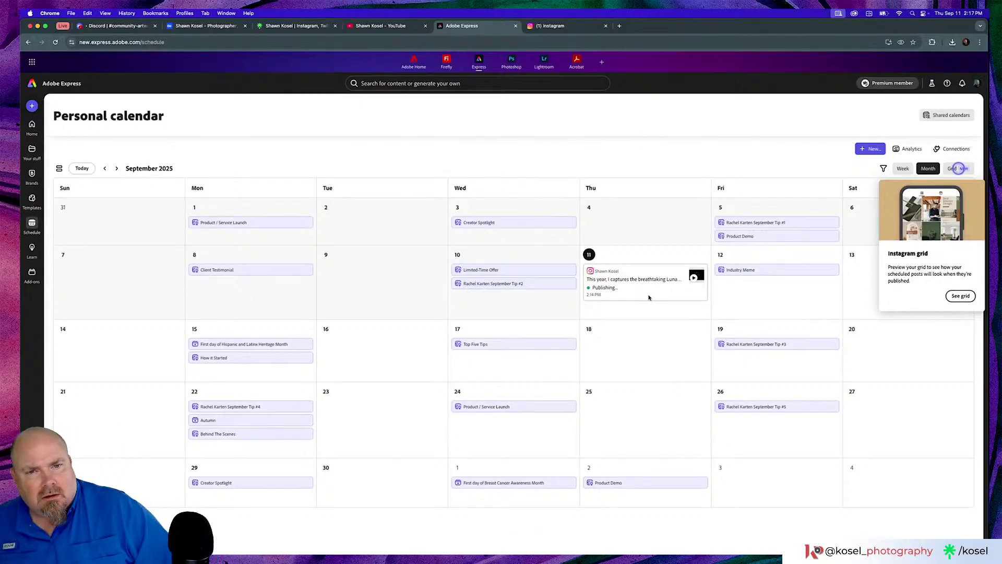
Dismiss the Instagram grid tip, refresh the Instagram profile and open the newly published Lunar Eclipse reel.
left_click(649, 297)
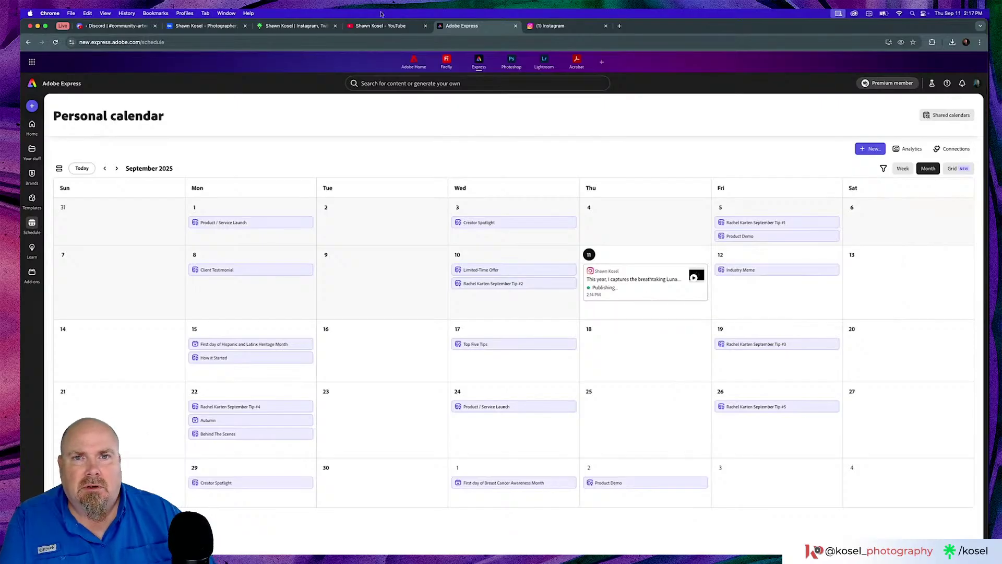
left_click(564, 26)
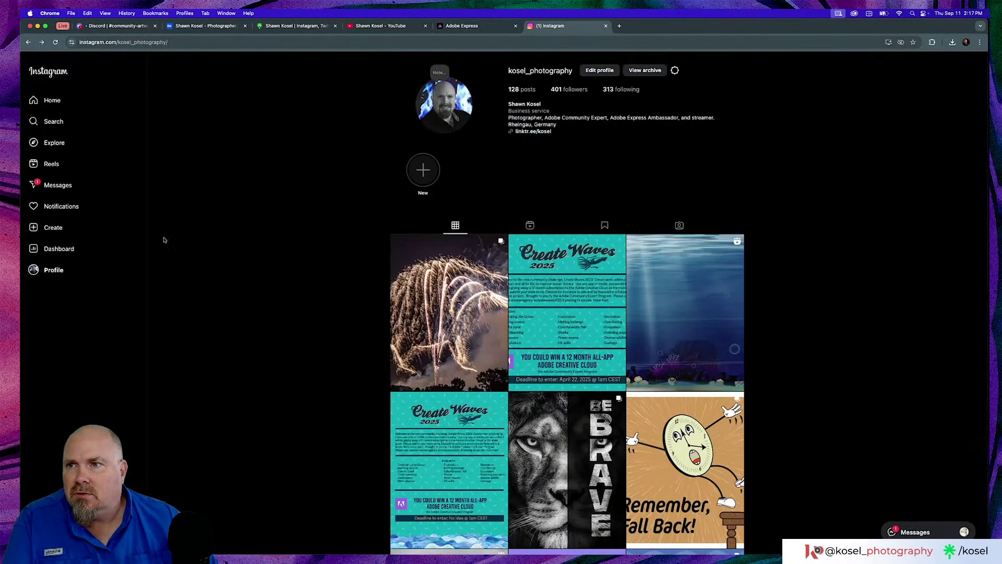
left_click(55, 42)
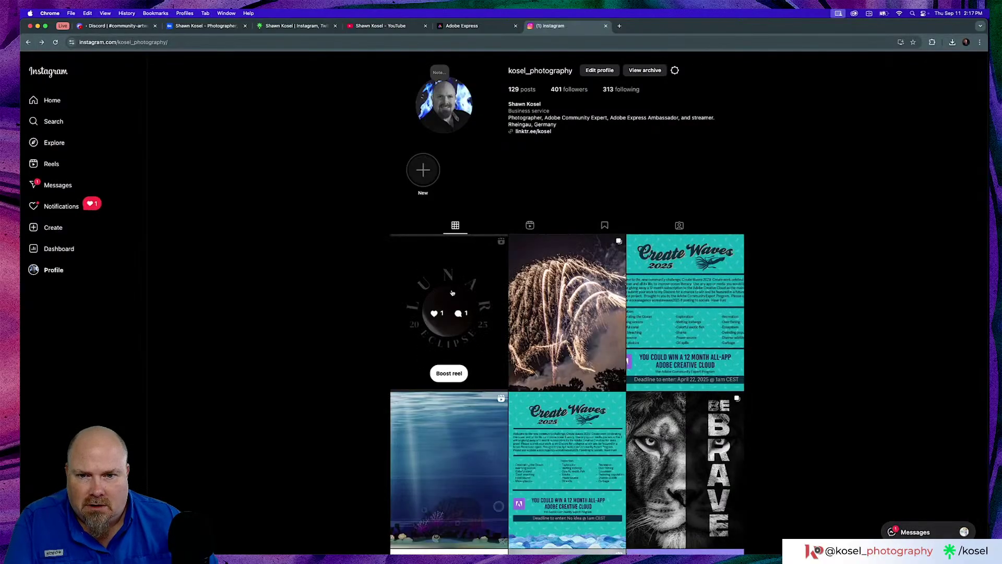
left_click(451, 283)
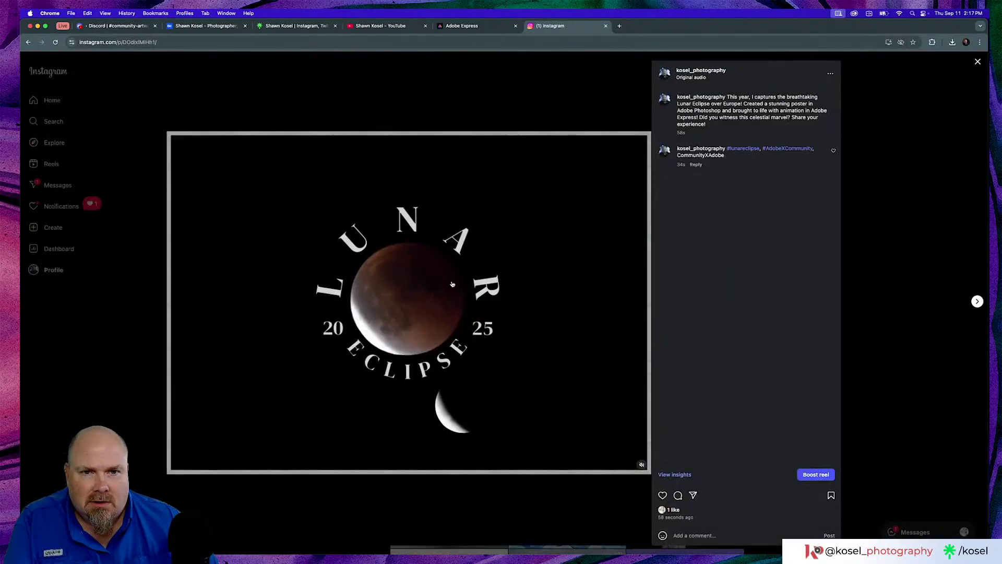
Select the reel's full web address for sharing and switch away from the browser.
left_click(201, 43)
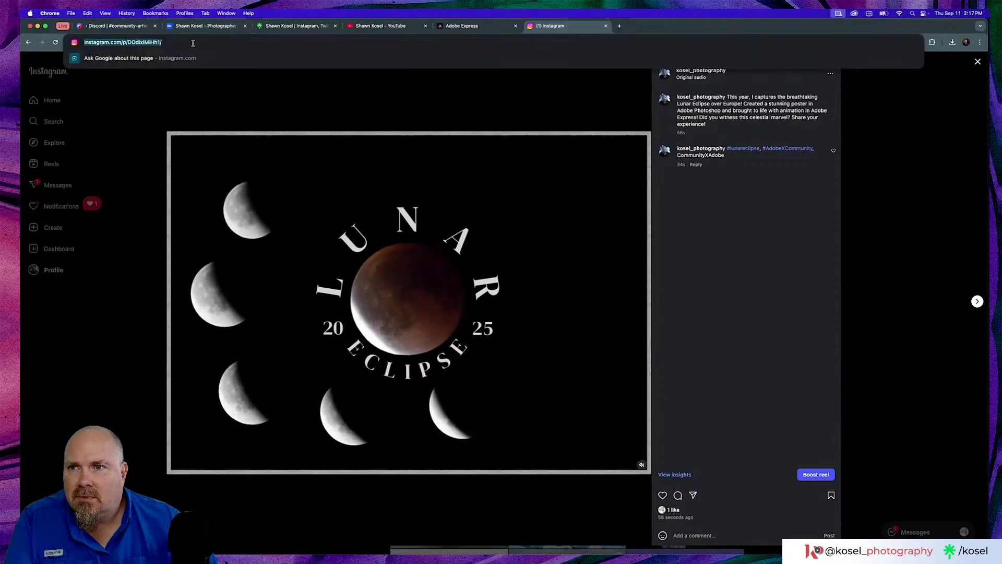
left_click_drag(201, 43, 76, 43)
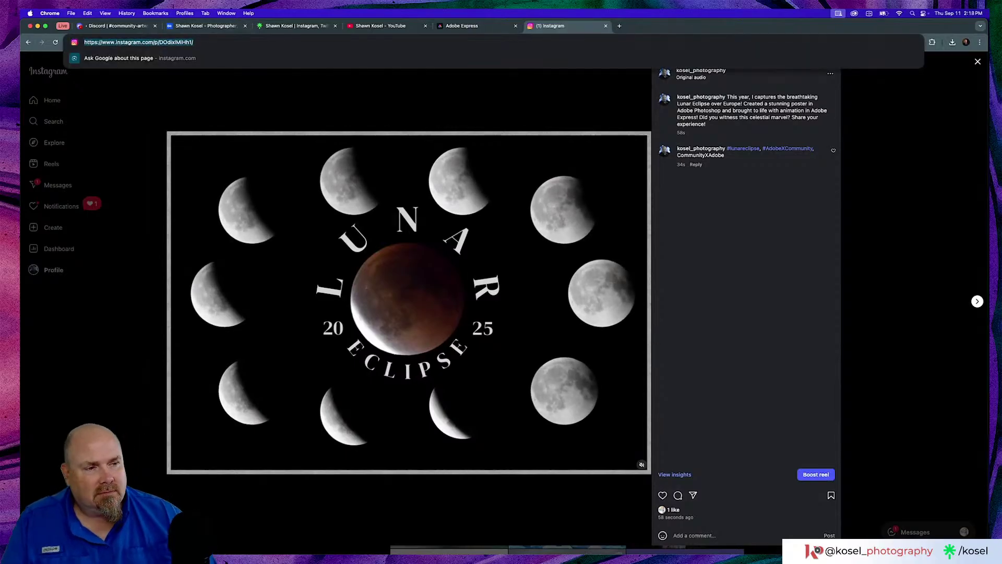
key("super+Tab")
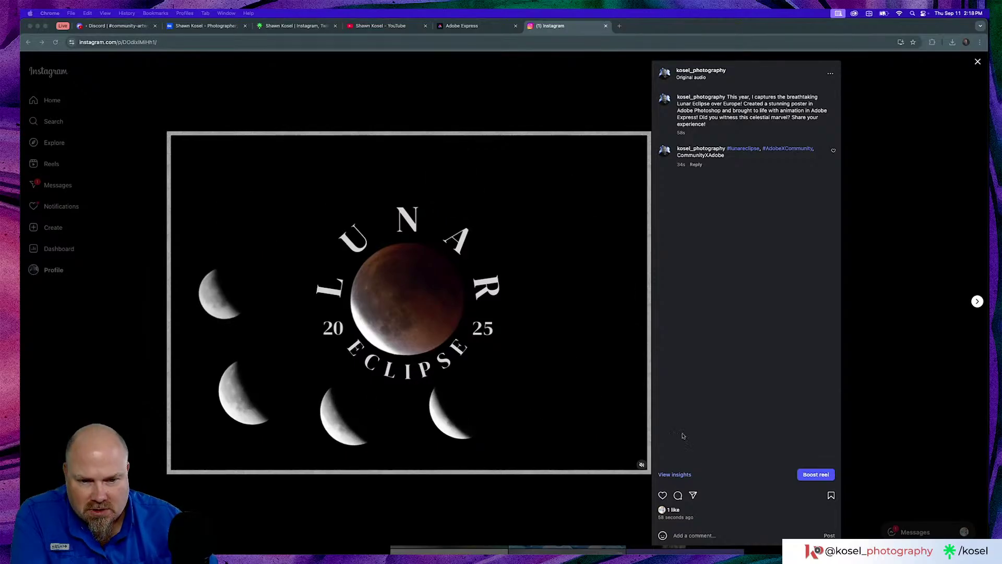
Unmute the Lunar Eclipse reel to watch it with sound, and close it.
left_click(642, 465)
left_click(642, 466)
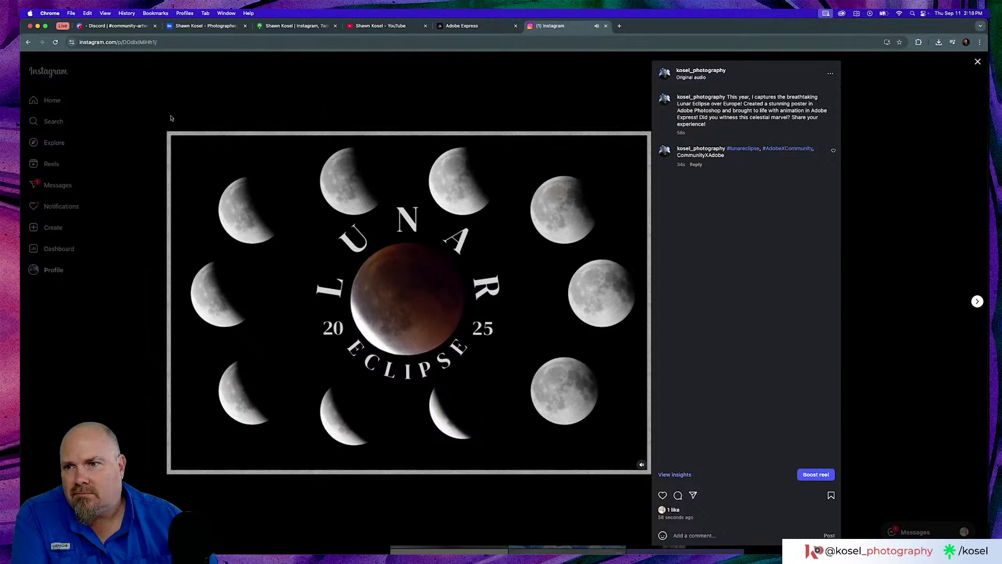
left_click(976, 62)
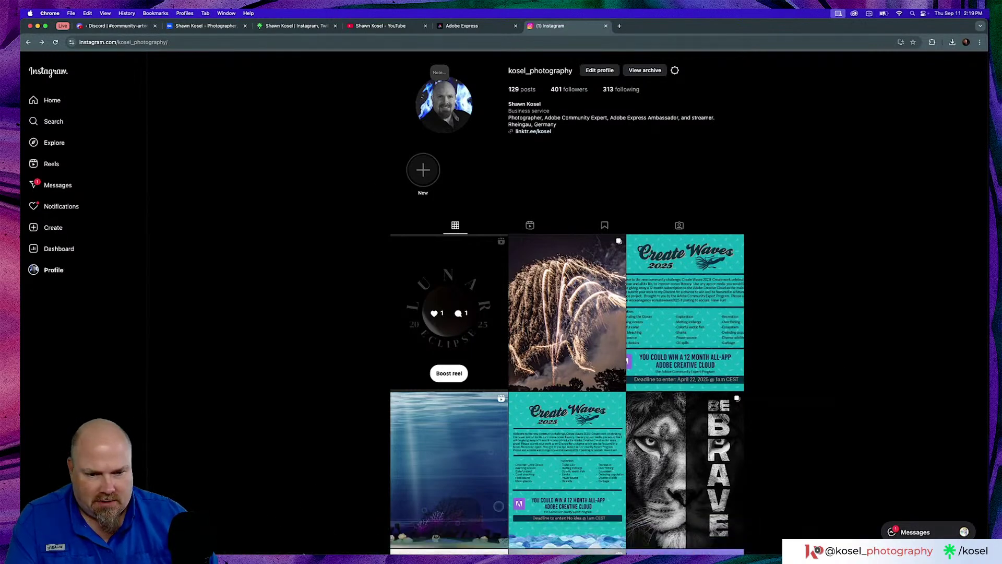
Preview Lunar Eclipse 25.mp4 from the Downloads folder in Finder, and close the folder window.
mouse_move(286, 540)
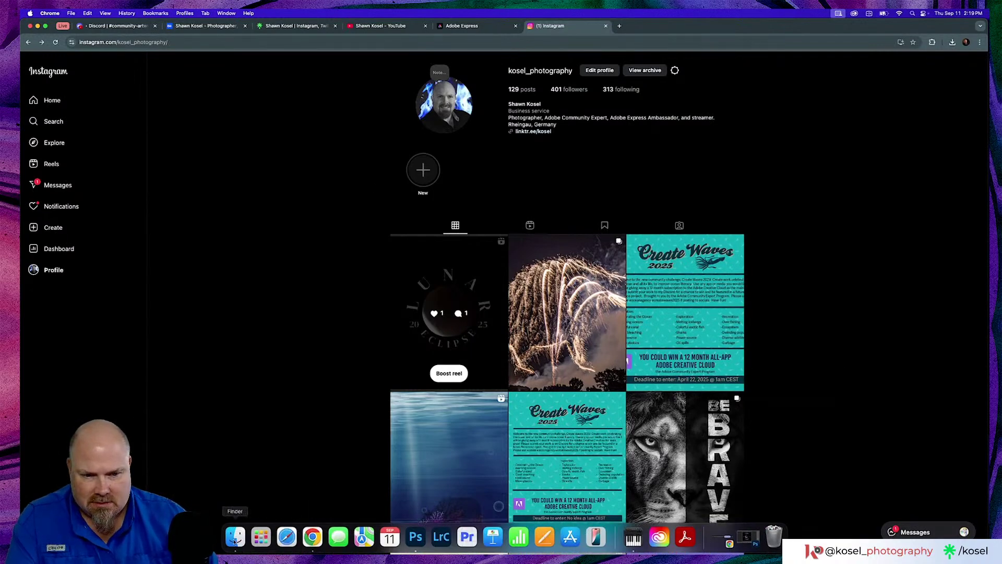
left_click(234, 538)
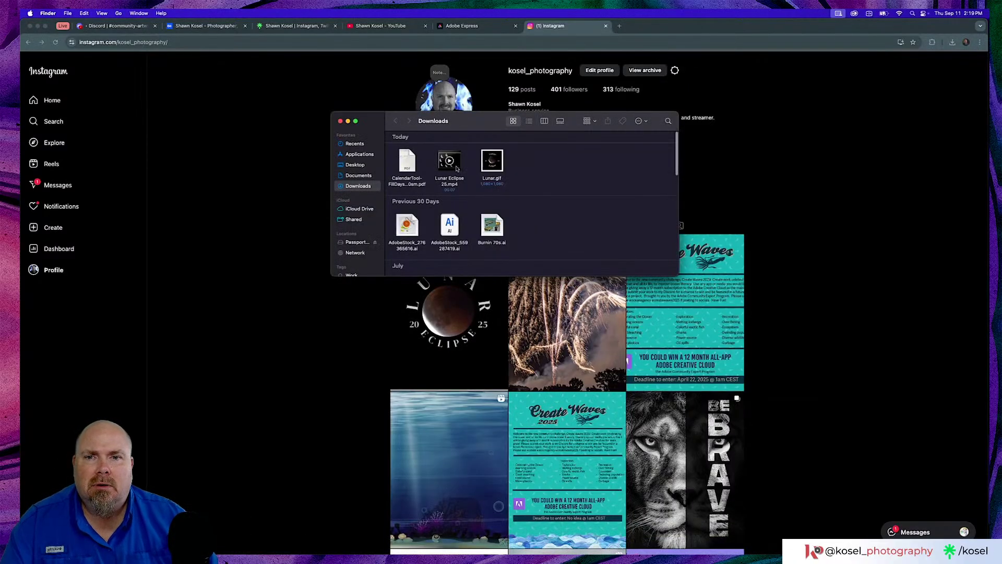
left_click(450, 163)
key("space")
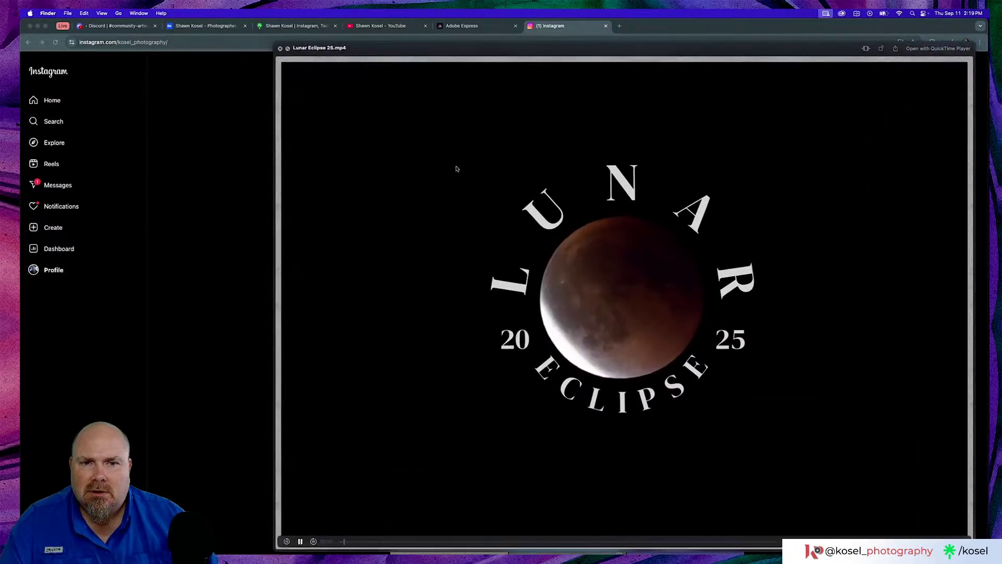
key("space")
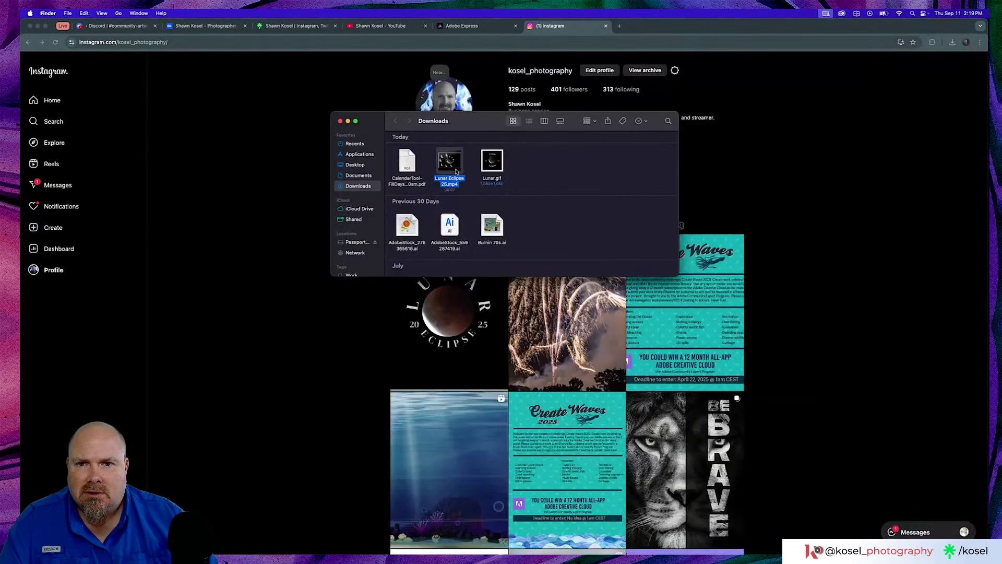
left_click(340, 121)
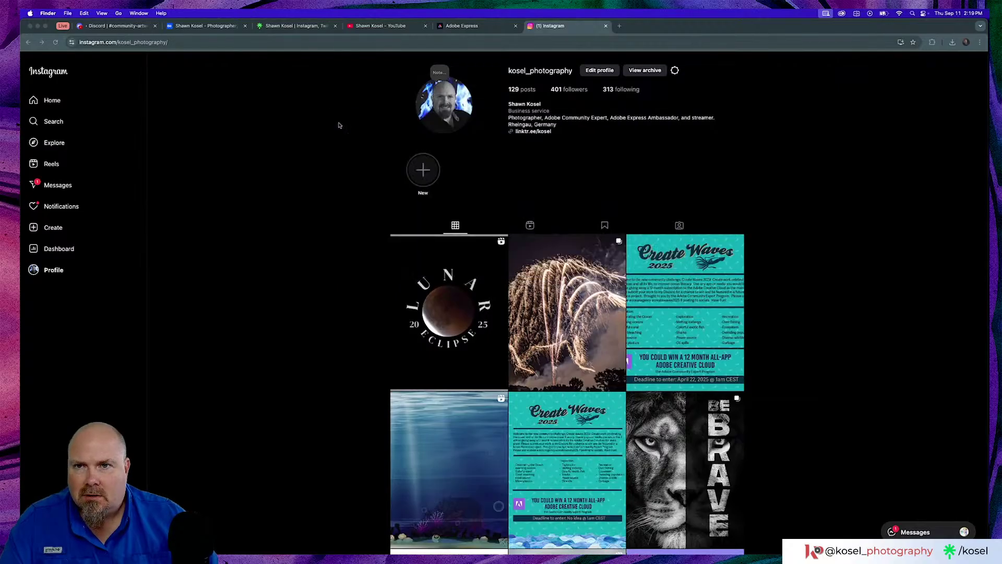
Reopen the Lunar Eclipse 25 design in Adobe Express and download the selected page as an MP4 at its original size.
left_click(464, 27)
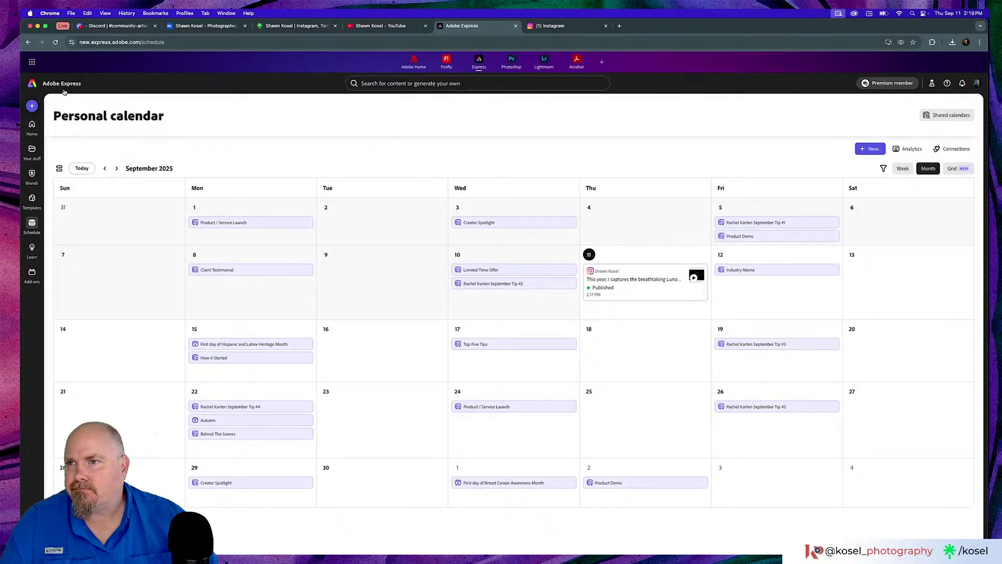
left_click(33, 86)
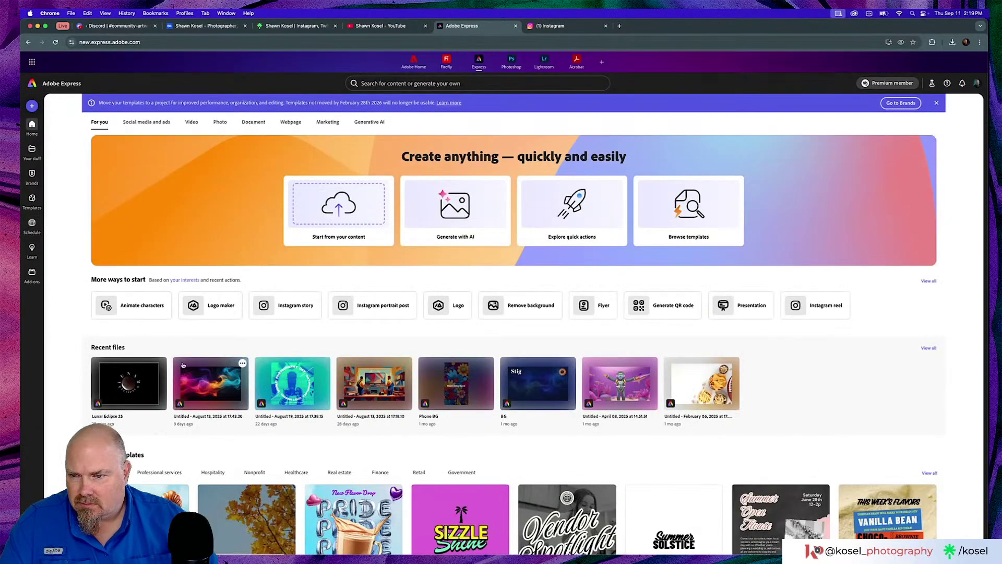
left_click(147, 381)
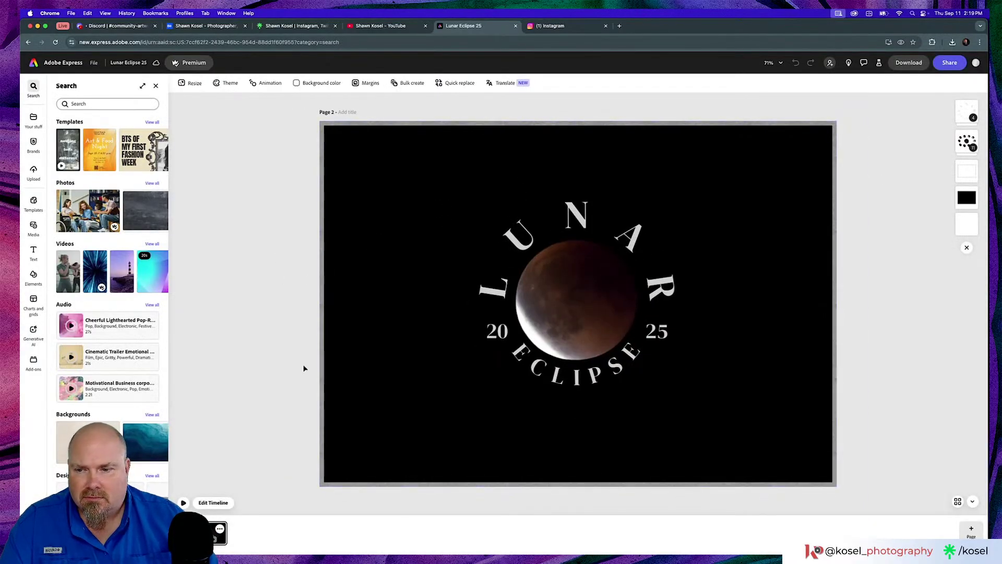
left_click(184, 502)
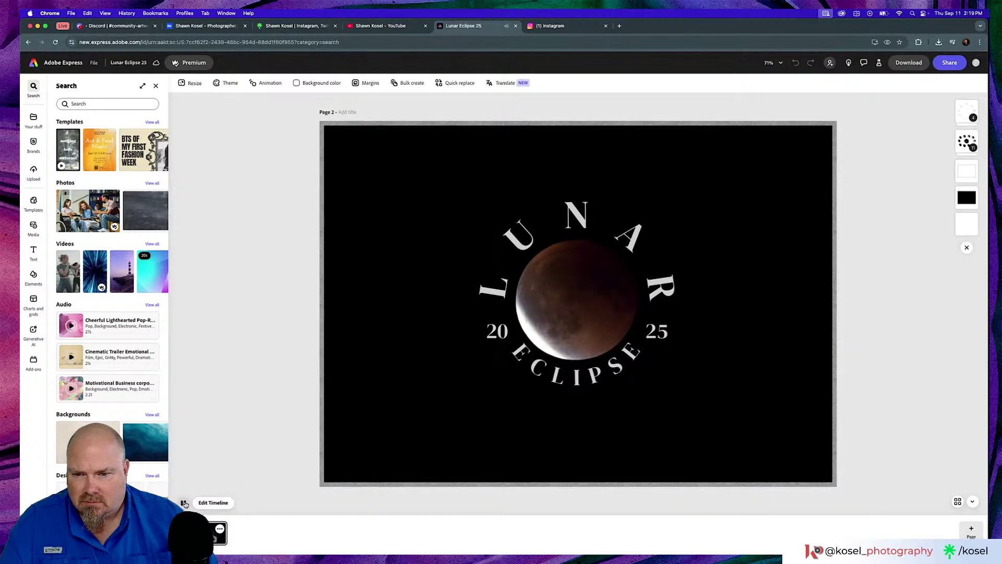
left_click(903, 65)
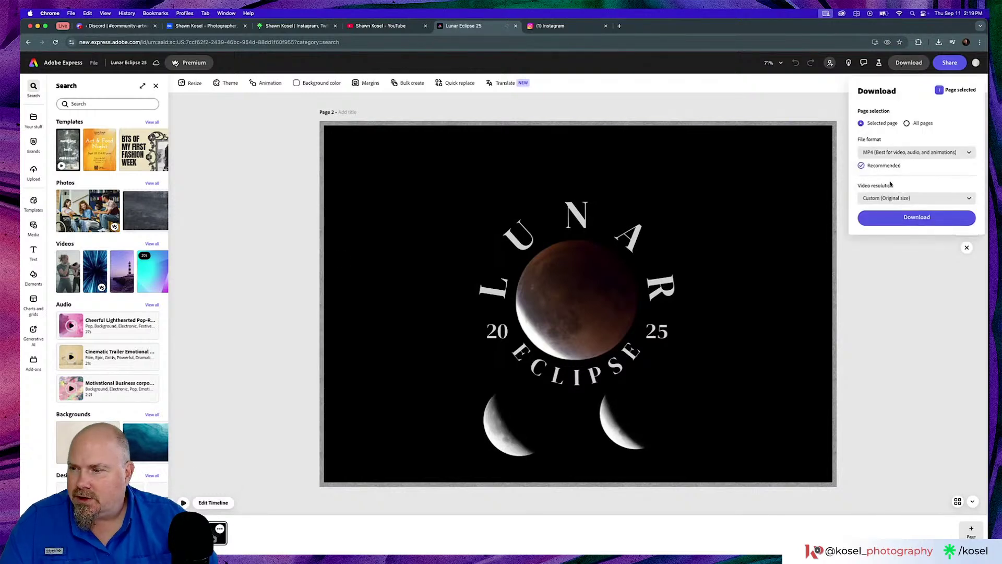
left_click(892, 221)
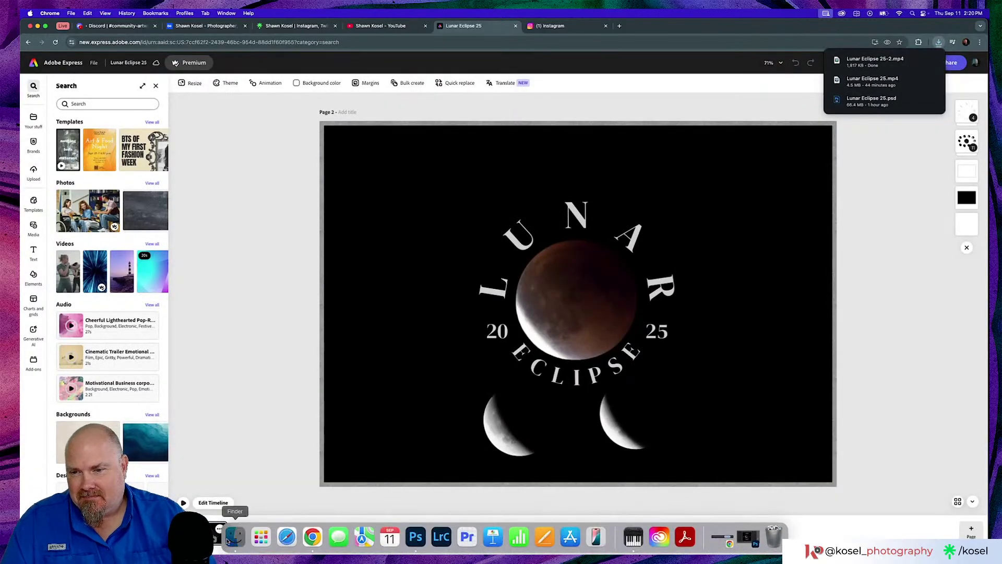
Check the file information of Lunar Eclipse 25-2.mp4 in the Downloads folder in Finder.
left_click(234, 537)
mouse_move(459, 174)
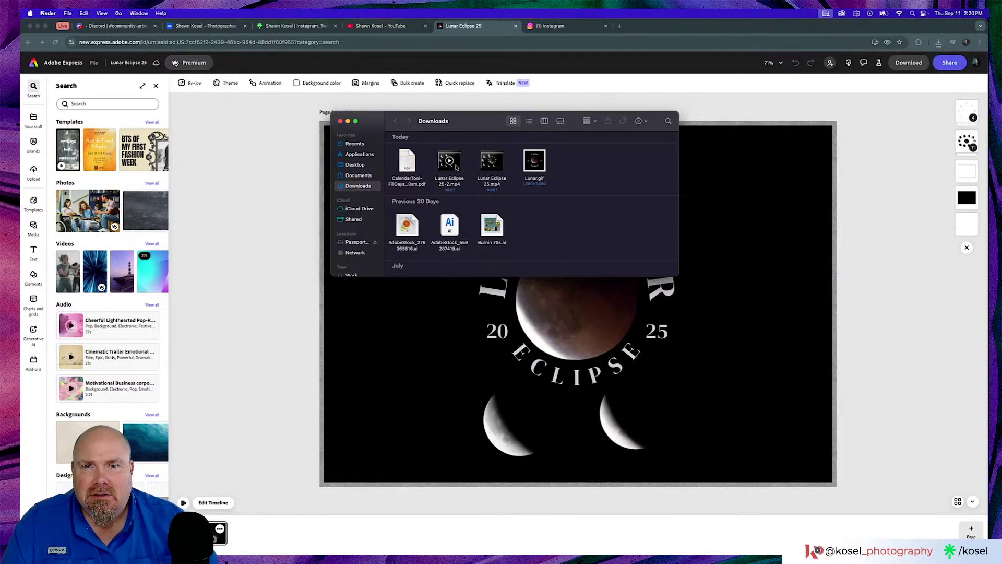
right_click(456, 167)
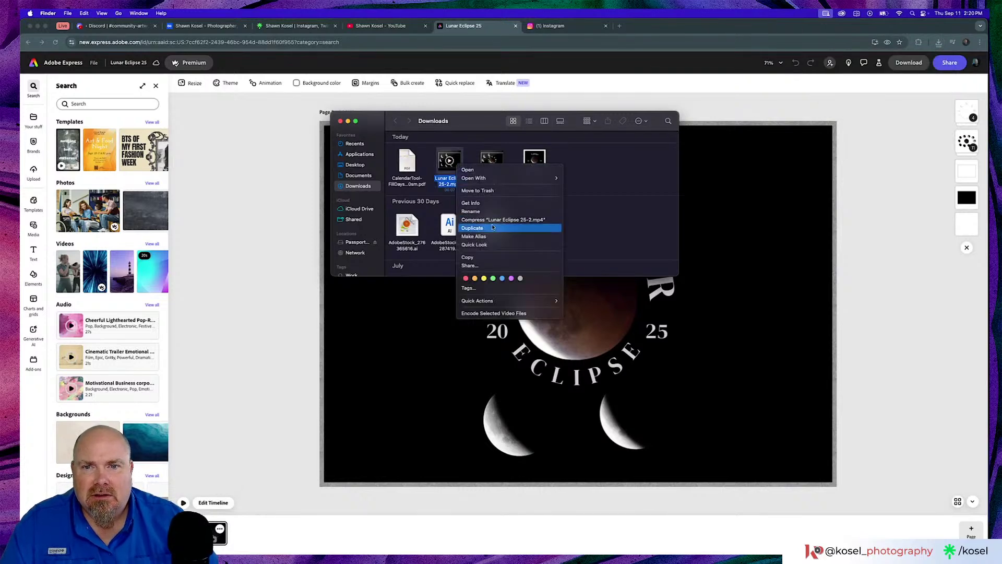
left_click(489, 203)
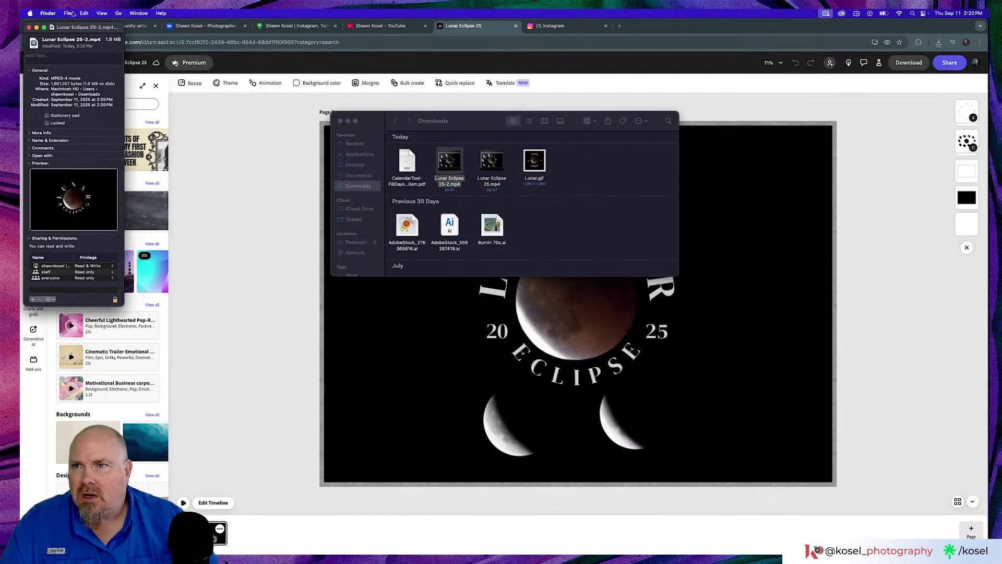
left_click(29, 27)
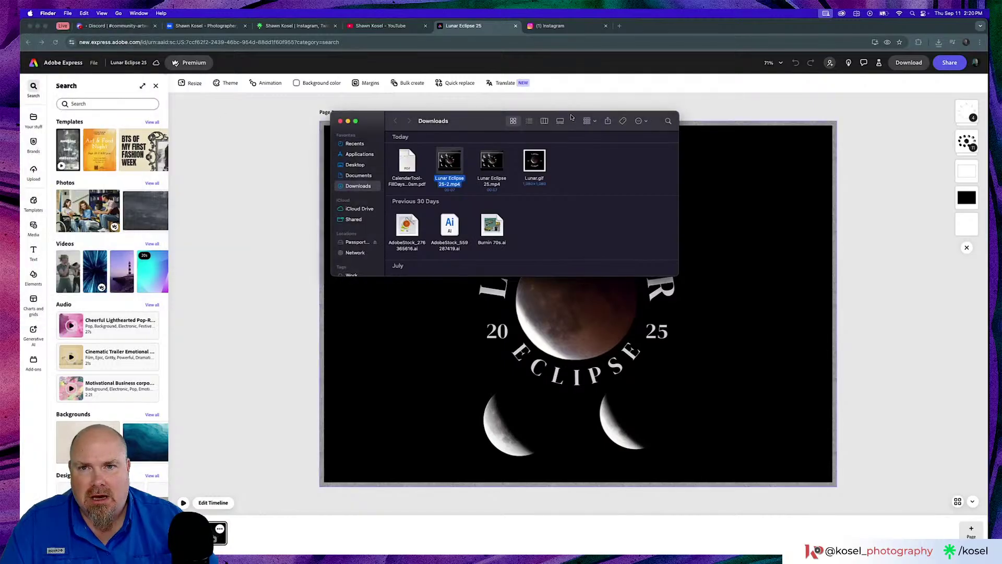
Attach Lunar Eclipse 25-2.mp4 from the Downloads folder to Discord's community-artwork channel and send it.
left_click_drag(460, 122, 685, 70)
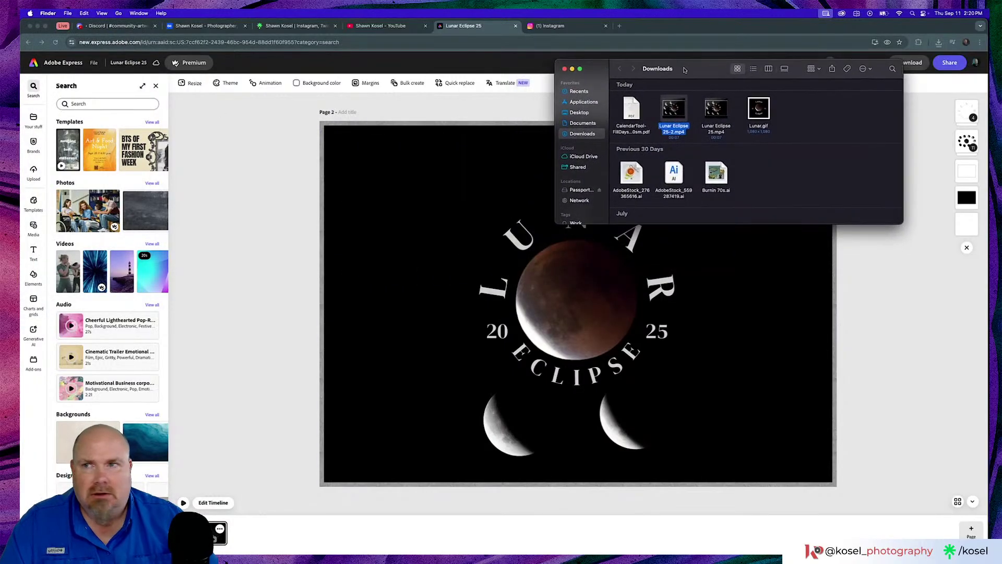
left_click(118, 26)
mouse_move(313, 556)
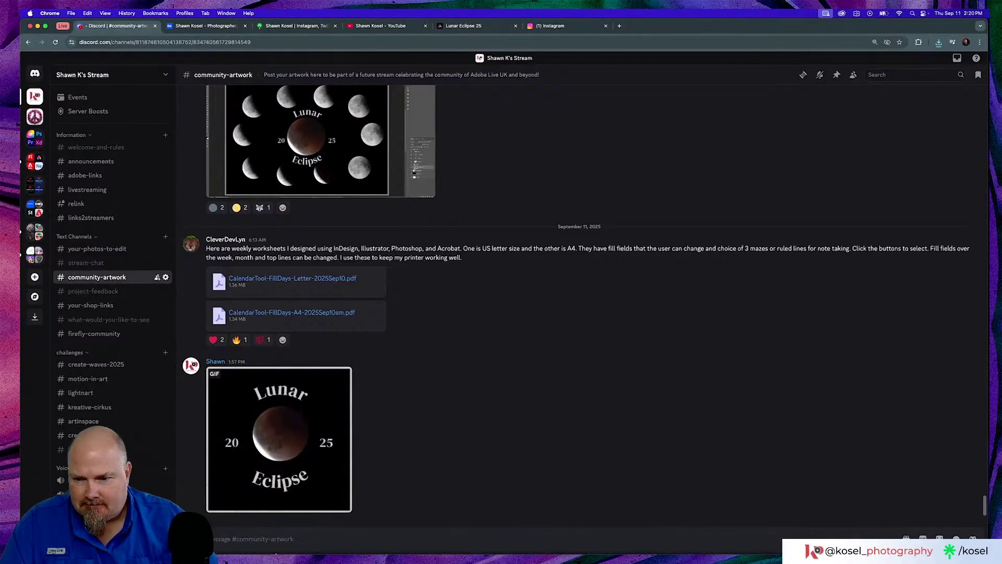
left_click(234, 538)
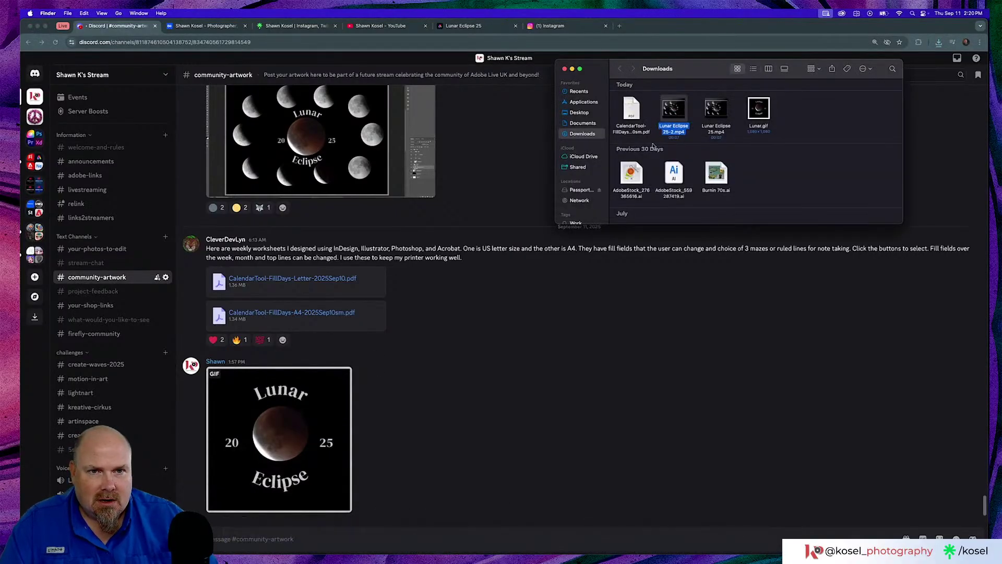
left_click_drag(683, 116, 563, 402)
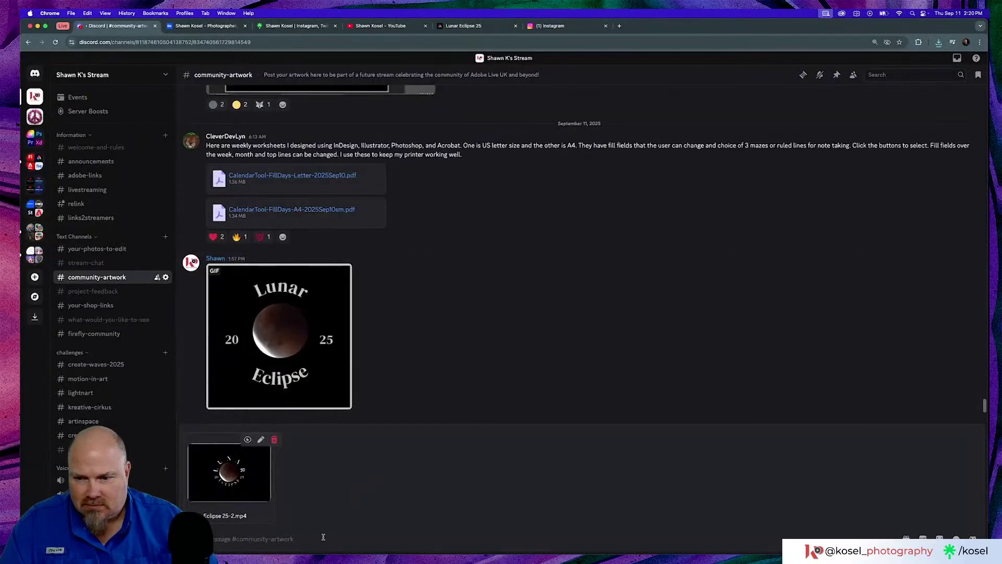
key("Return")
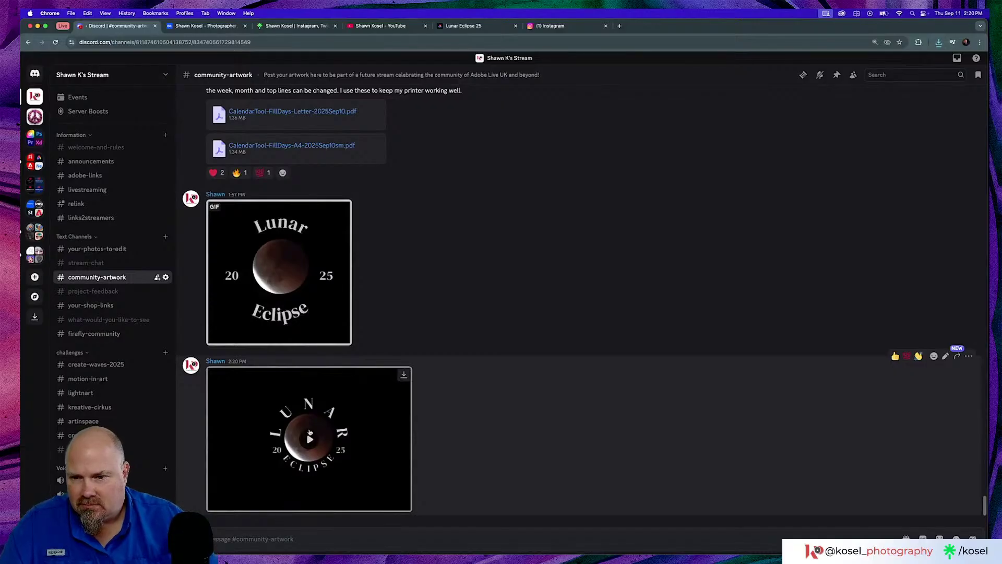
Play the posted Lunar Eclipse video and examine it enlarged alongside the earlier Lunar Eclipse GIF in the channel.
left_click(309, 440)
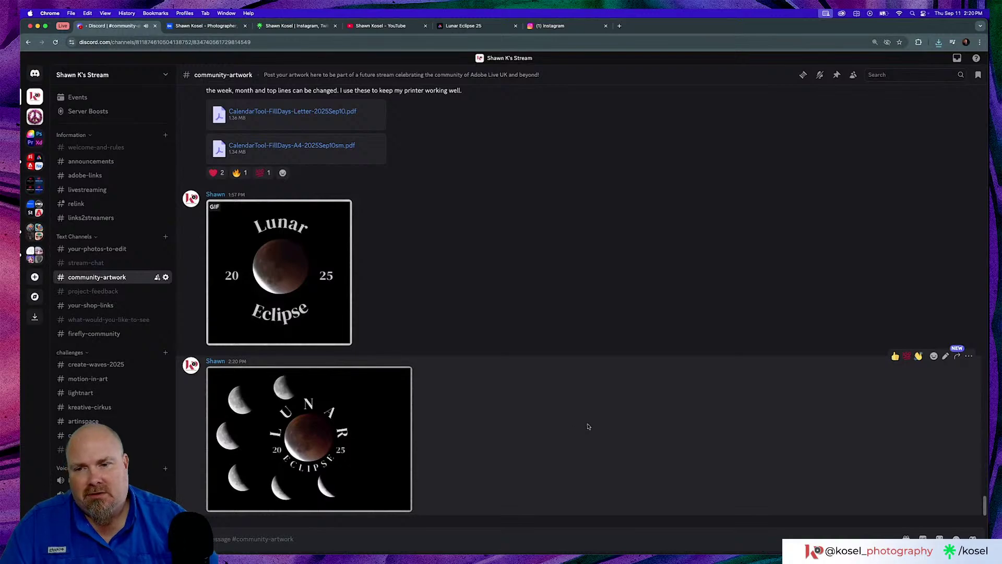
scroll(524, 416, "up", 5)
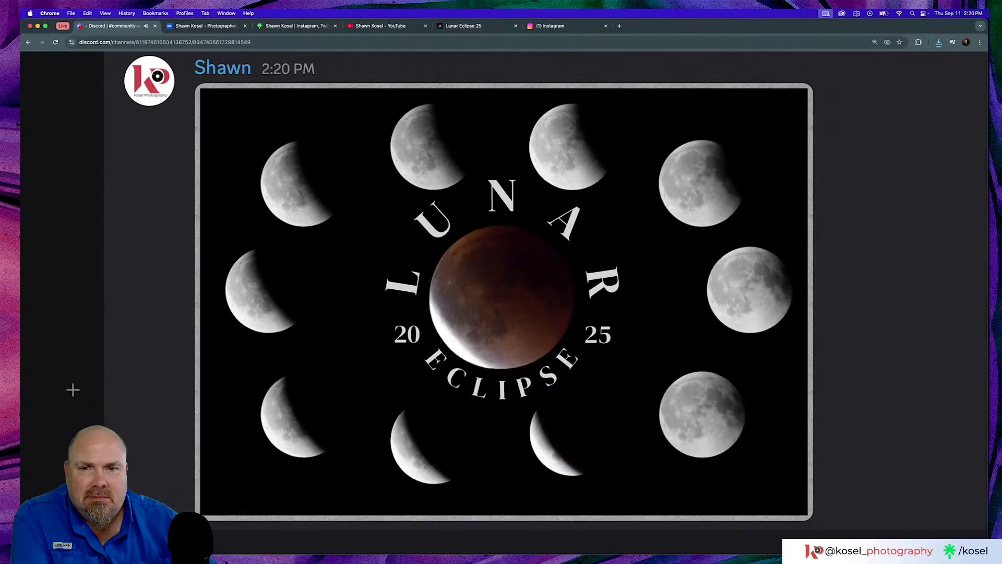
scroll(181, 460, "up", 10)
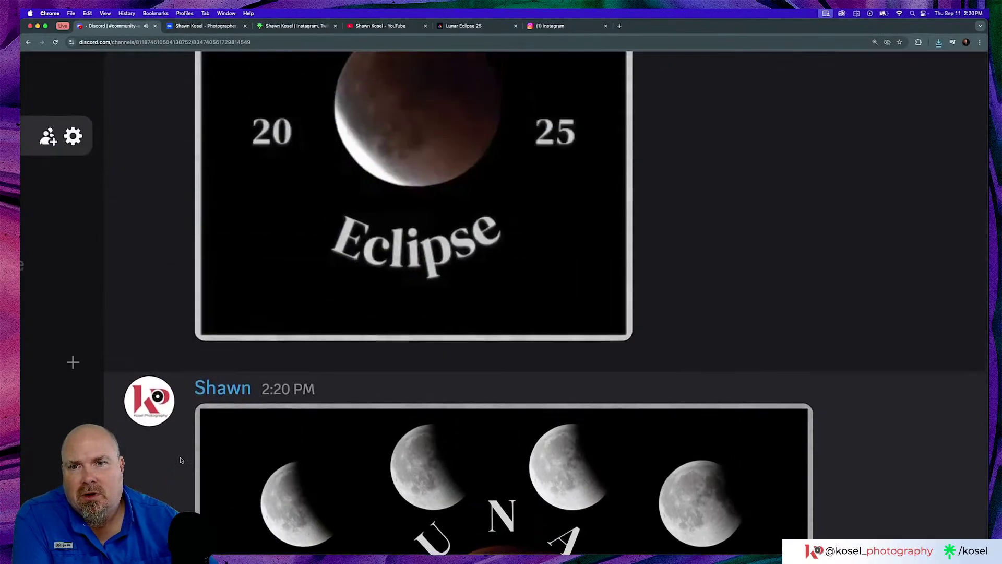
scroll(186, 458, "down", 1)
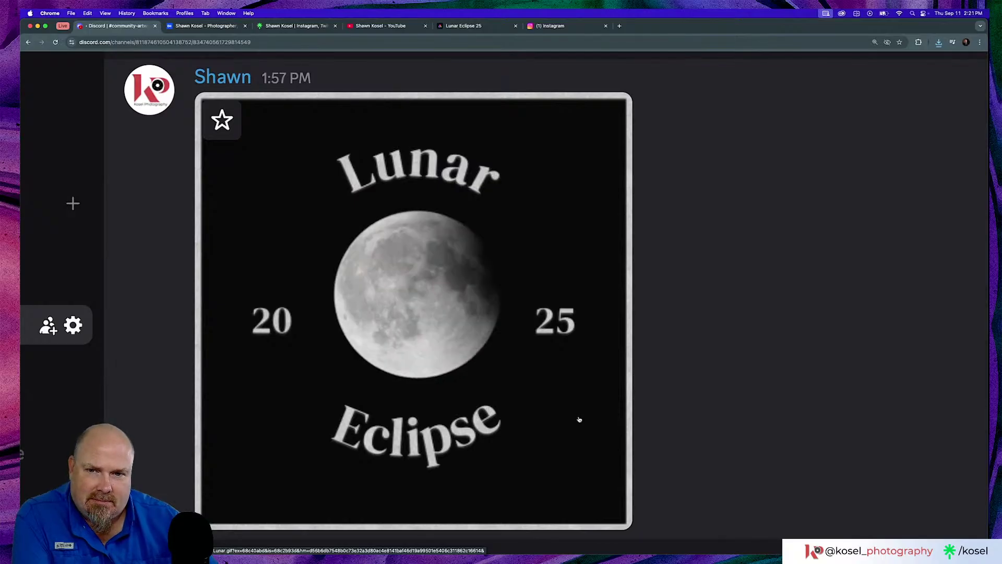
key("super+minus")
key("super+minus")
key("super+minus")
key("super+minus")
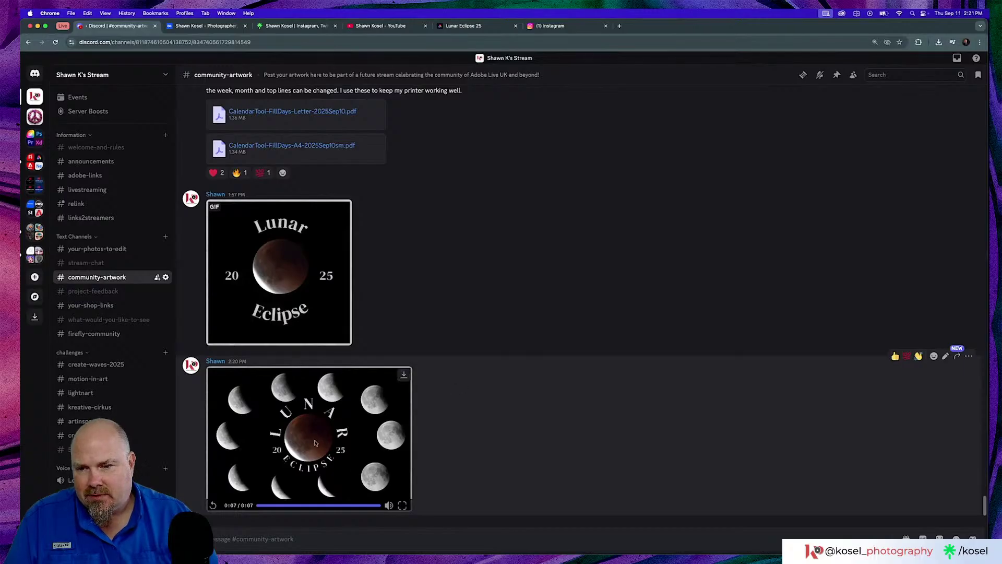
scroll(314, 441, "up", 5)
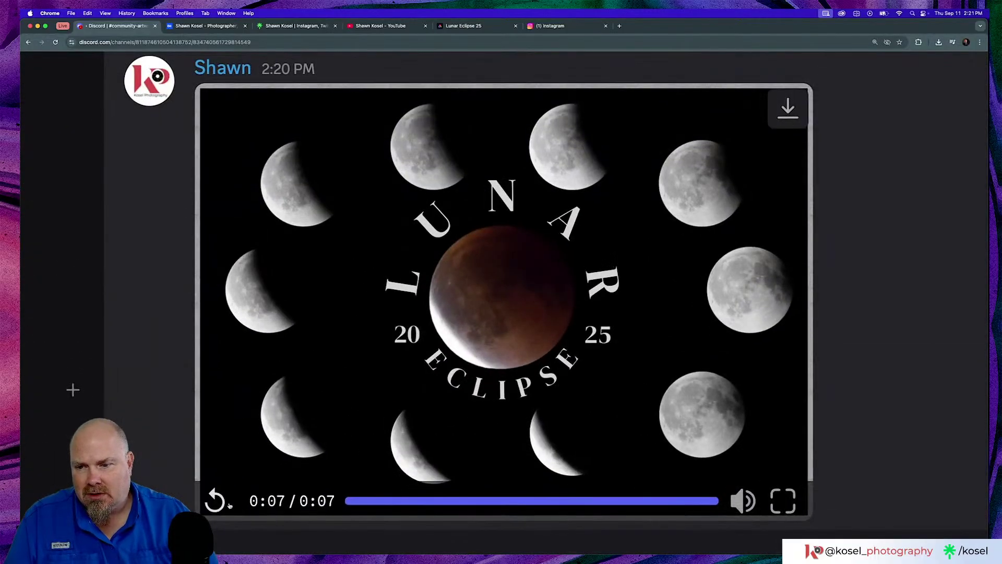
Replay the posted Lunar Eclipse video, compare it with the earlier GIF, and restore the normal channel view.
left_click(215, 502)
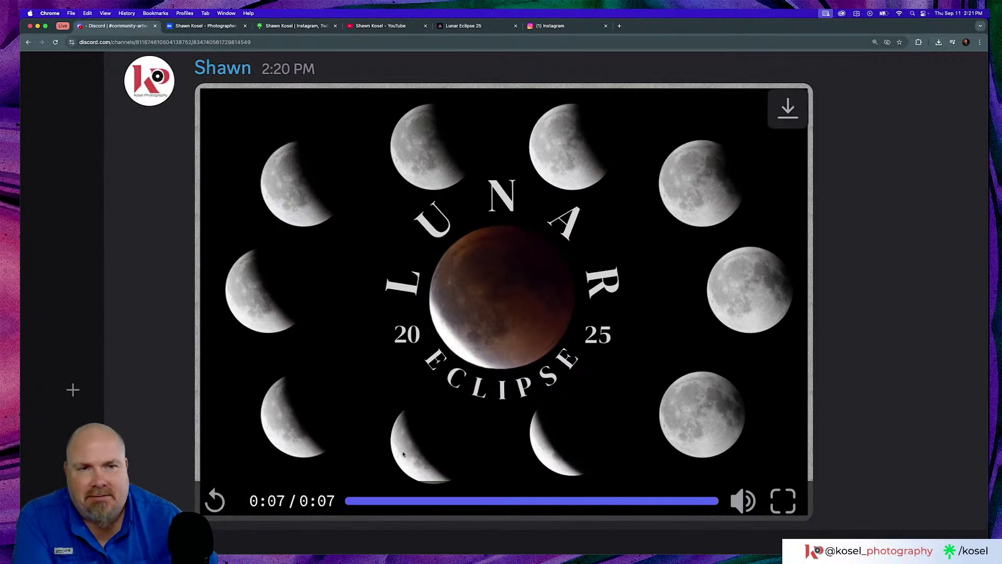
scroll(607, 443, "up", 8)
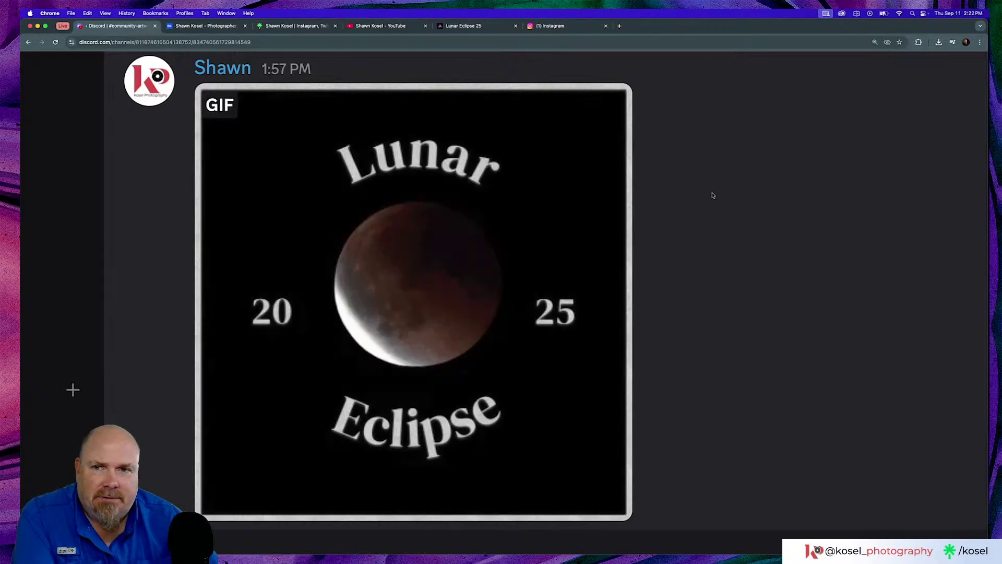
scroll(713, 196, "down", 5)
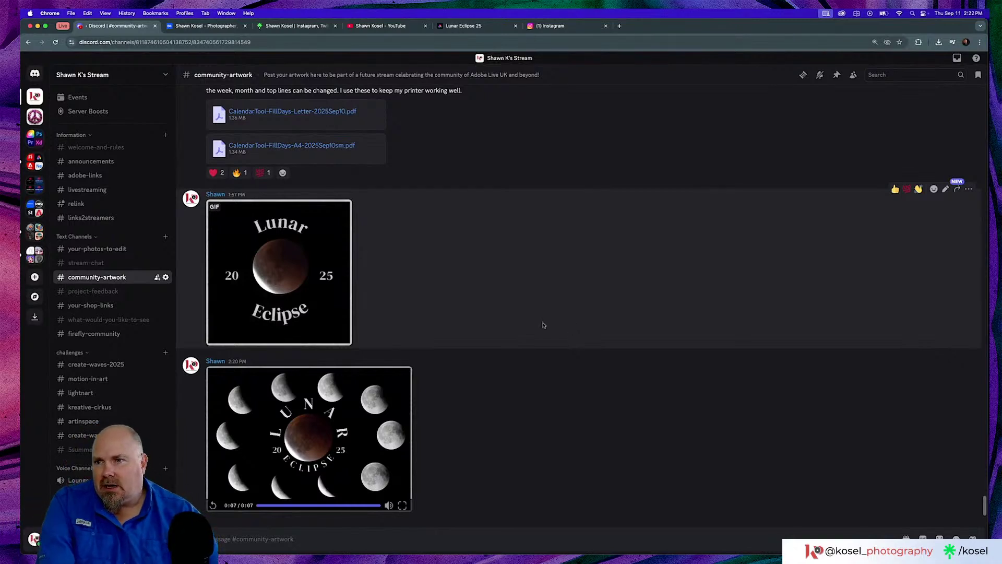
Switch to Photoshop, close the Lunar Eclipse 25.psd document, and quit the program.
mouse_move(405, 553)
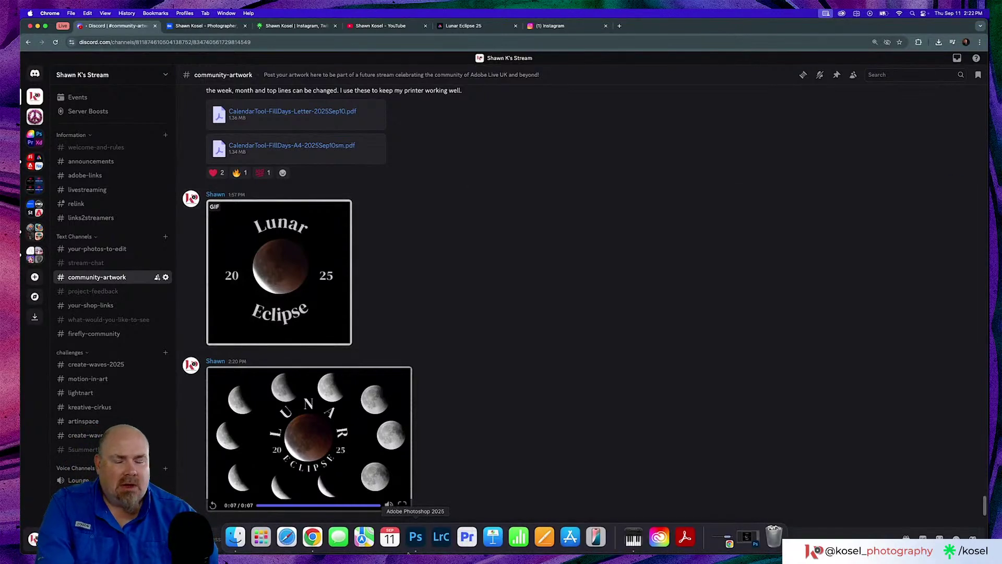
left_click(754, 544)
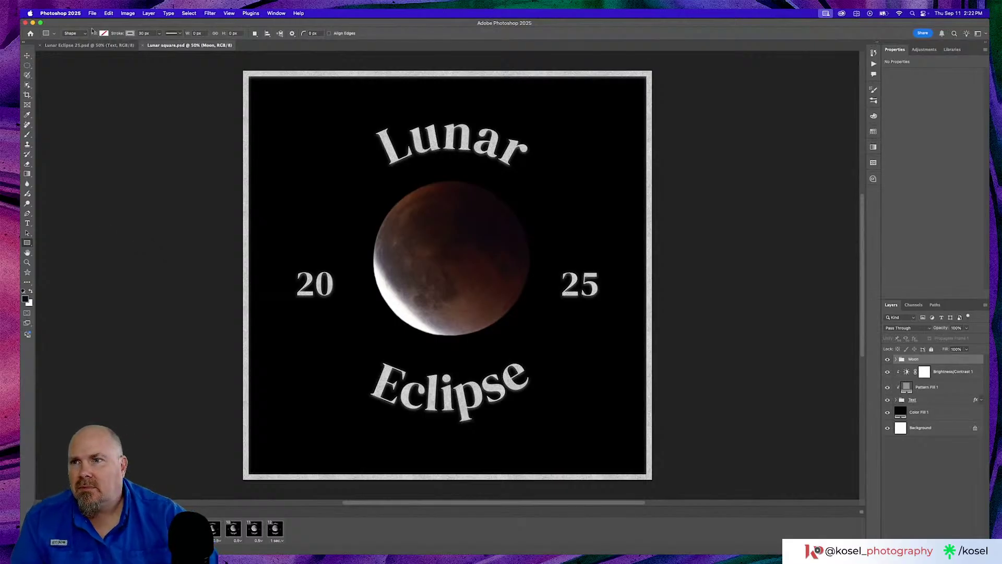
left_click(89, 46)
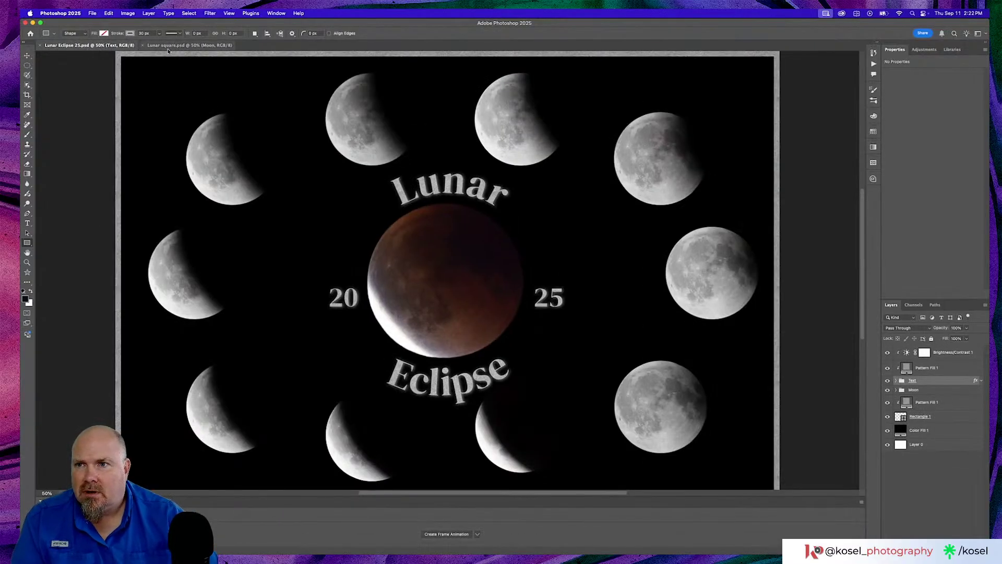
left_click(41, 46)
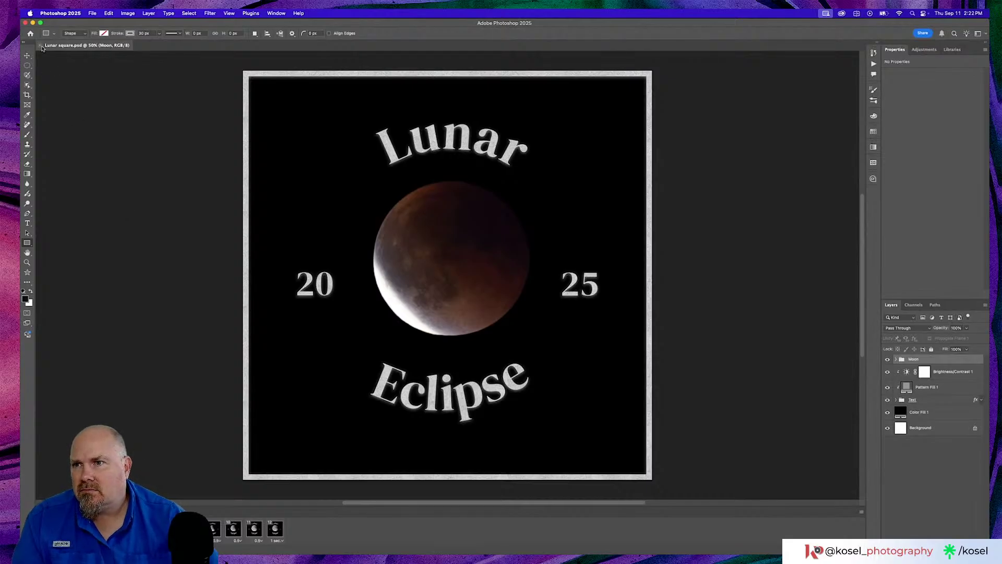
left_click(60, 13)
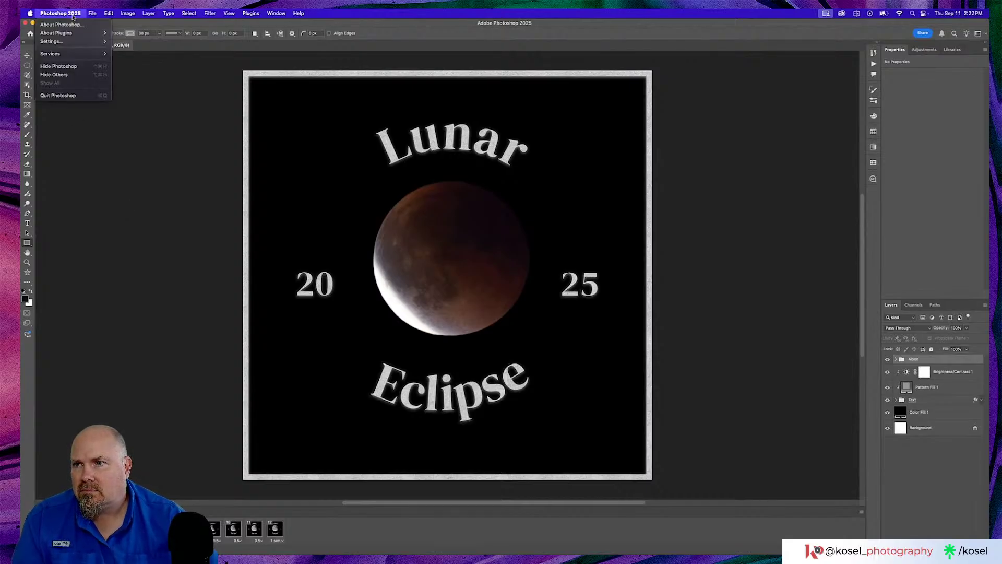
left_click(60, 96)
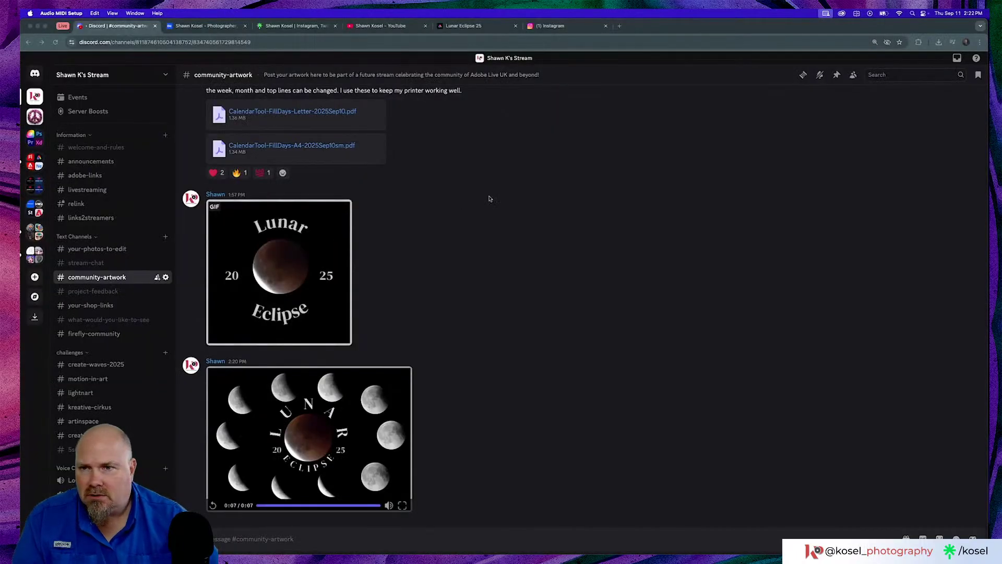
Switch back to the Lunar Eclipse 25 design in Adobe Express and close the Search panel.
left_click(545, 25)
left_click(475, 27)
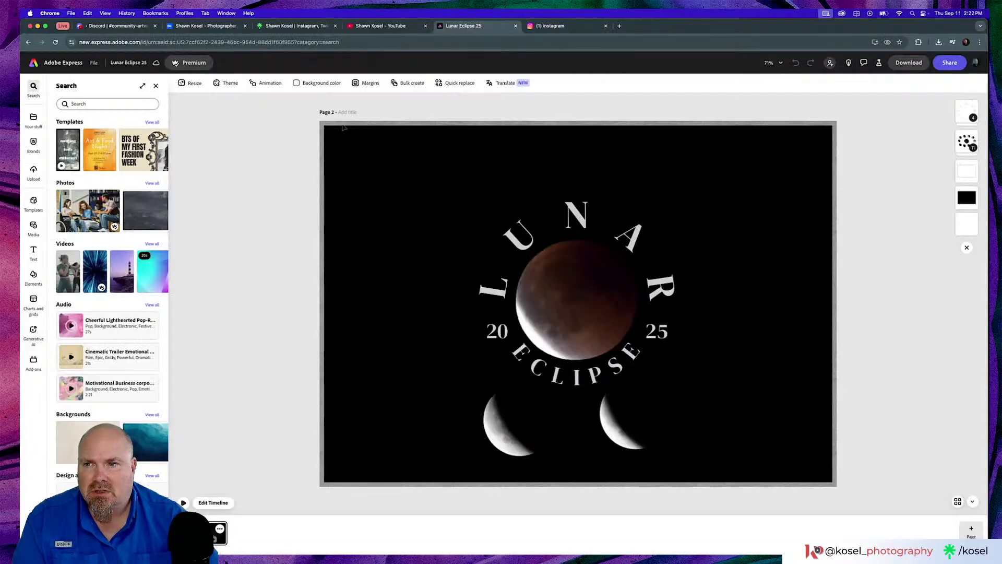
left_click(155, 85)
key("super+shift+4")
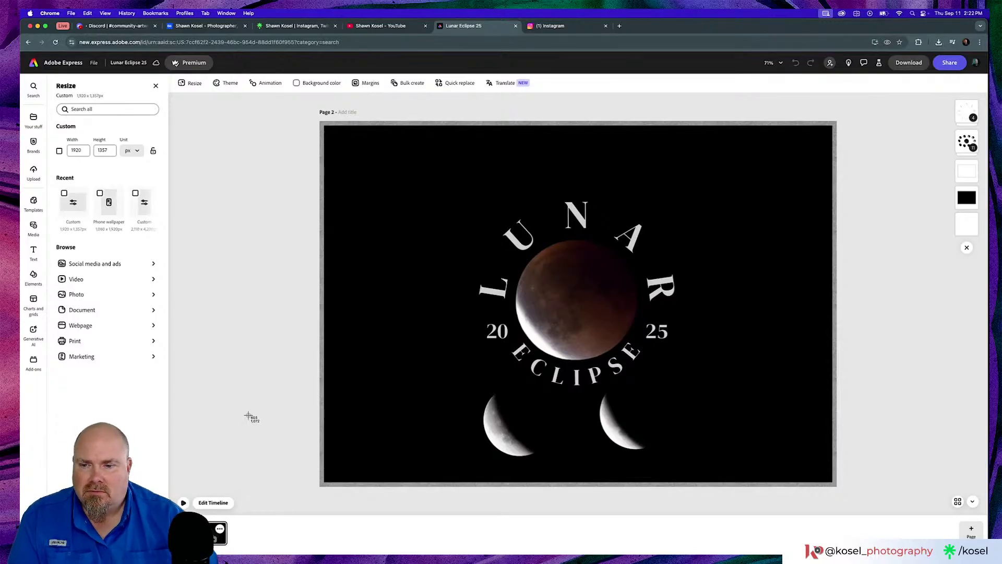
key("Escape")
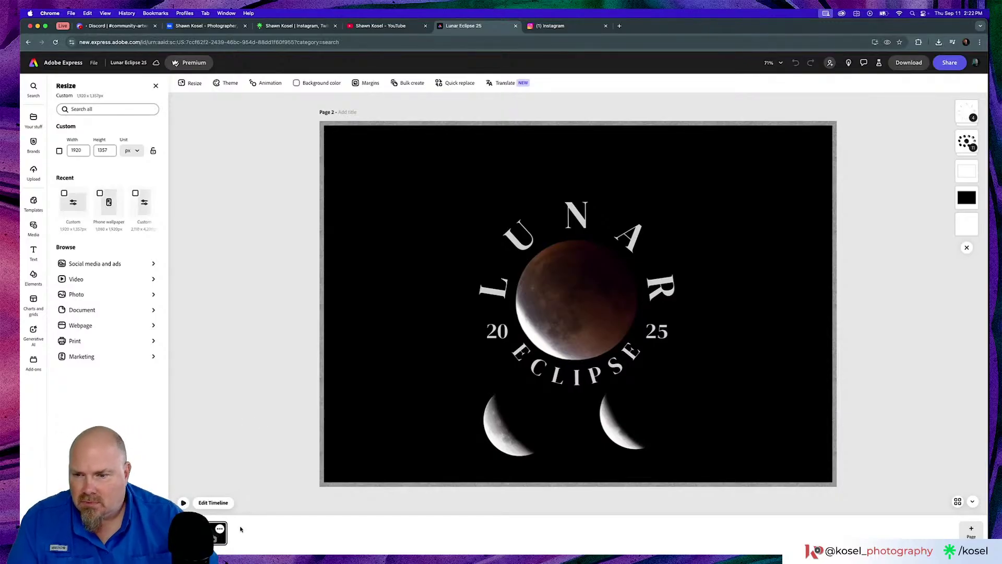
Play the page's moon phase animation and leave the design for the Adobe Express home page.
left_click(184, 503)
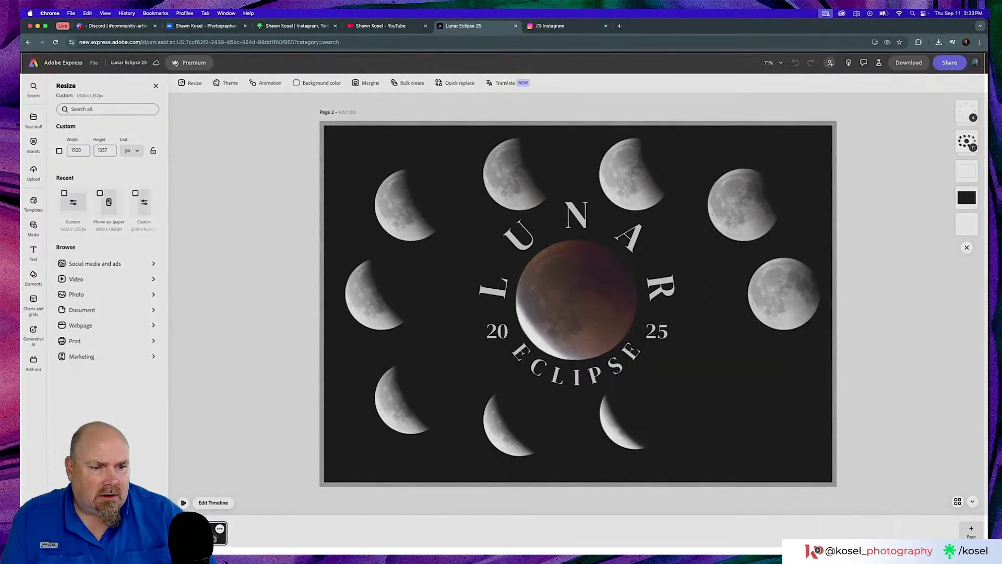
left_click(237, 101)
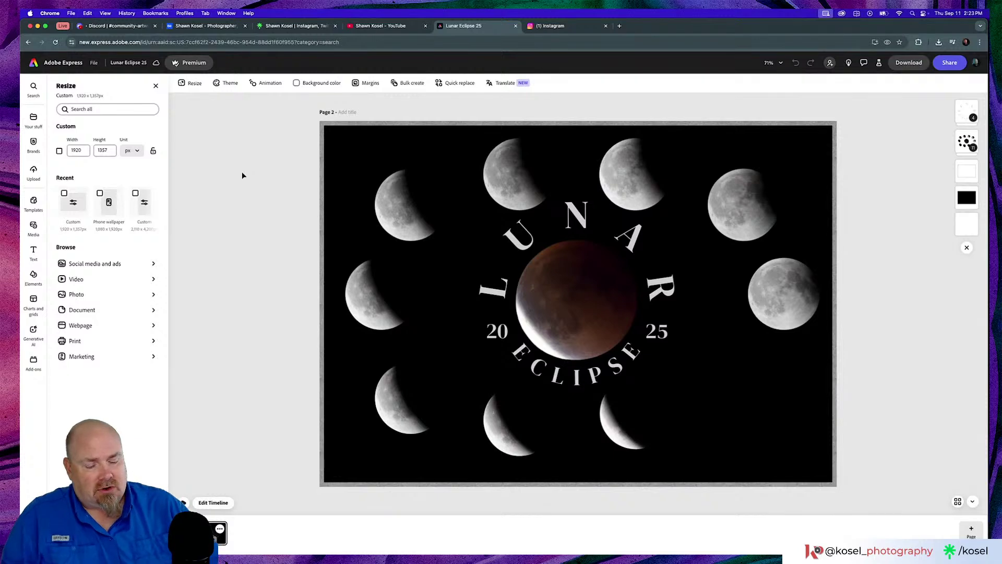
left_click(58, 63)
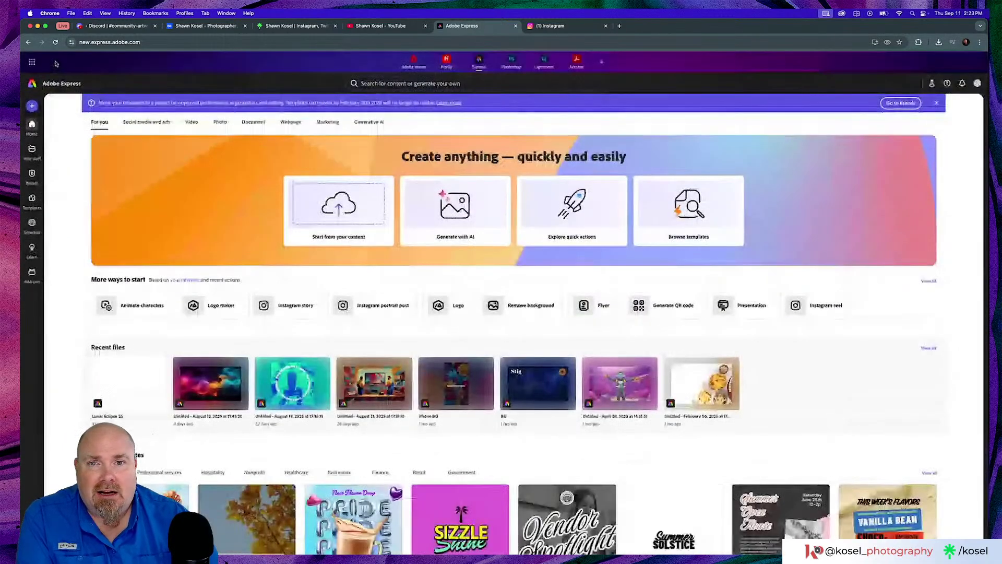
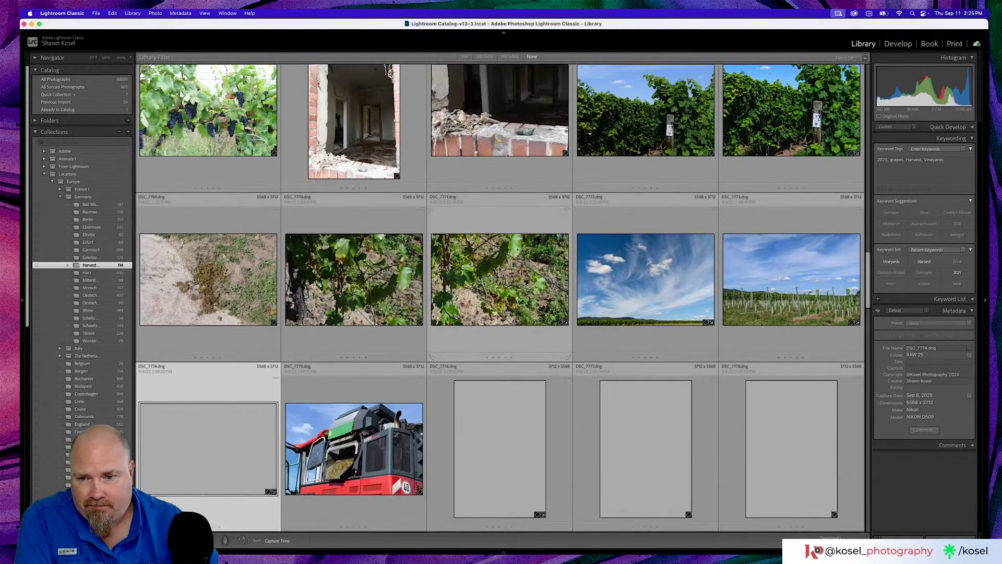
Browse the Harvest collection's grid through the vineyard tractor and harvester photos.
scroll(498, 269, "down", 3)
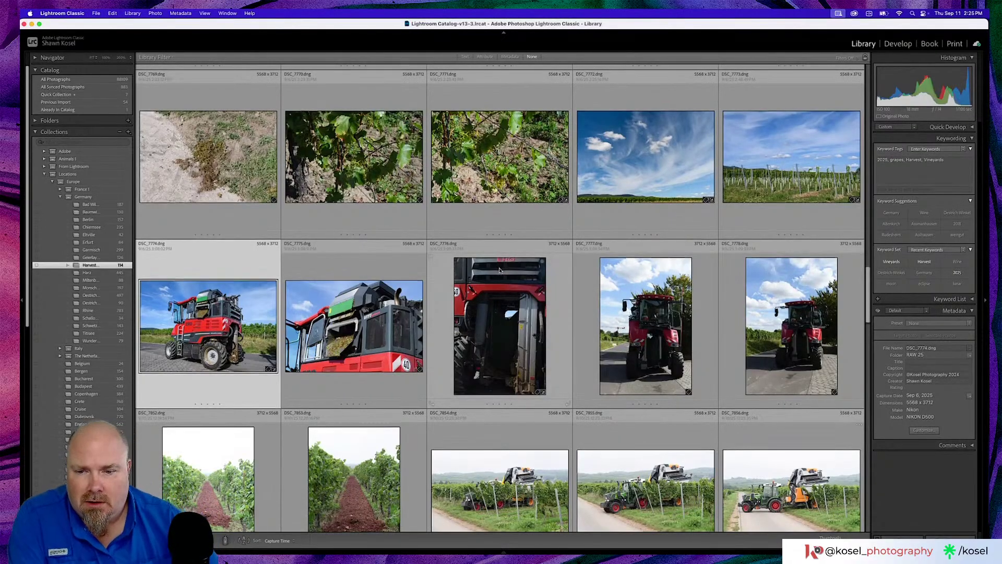
scroll(499, 269, "down", 3)
scroll(564, 271, "down", 1)
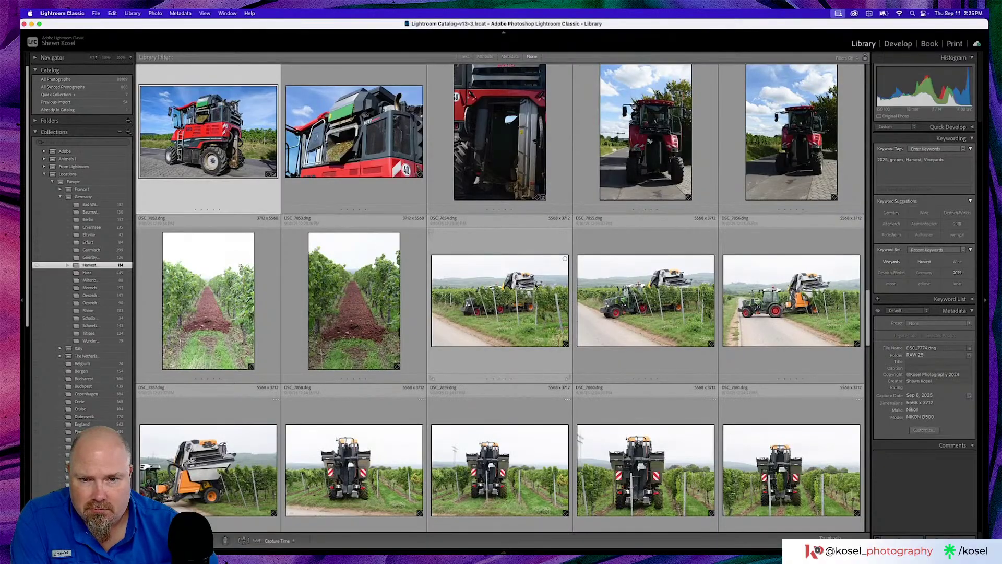
left_click(500, 300)
scroll(536, 284, "down", 1)
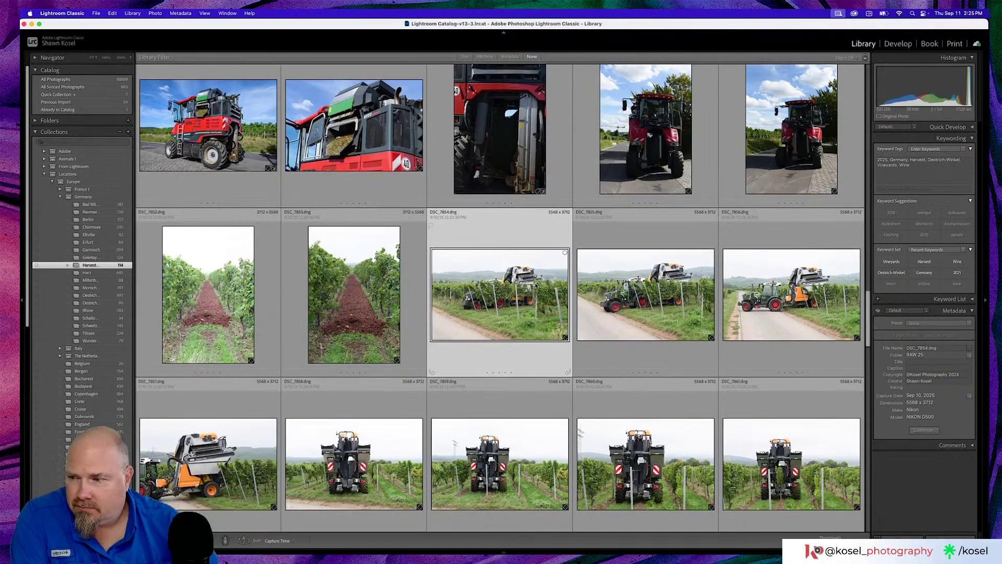
scroll(536, 284, "down", 2)
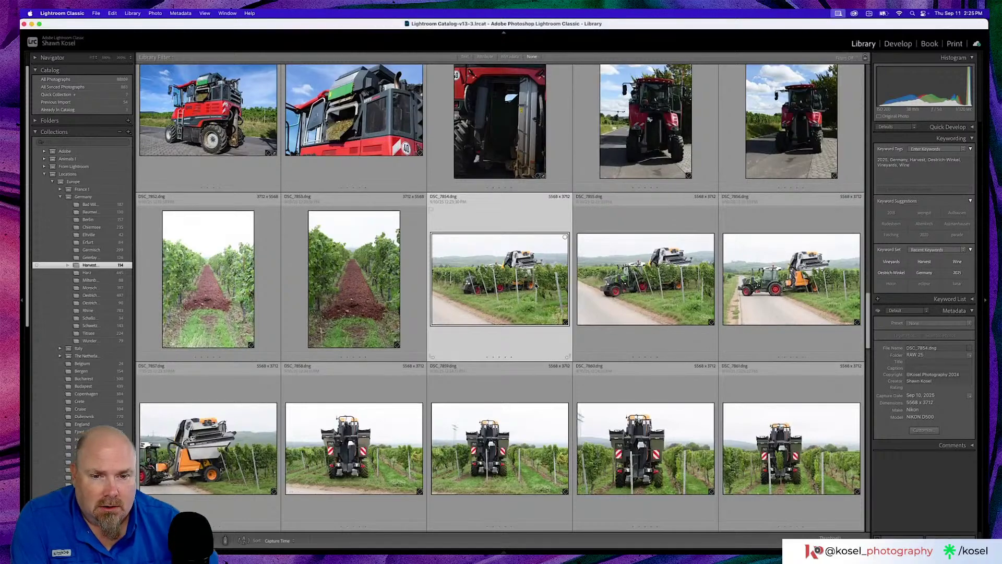
scroll(536, 284, "down", 5)
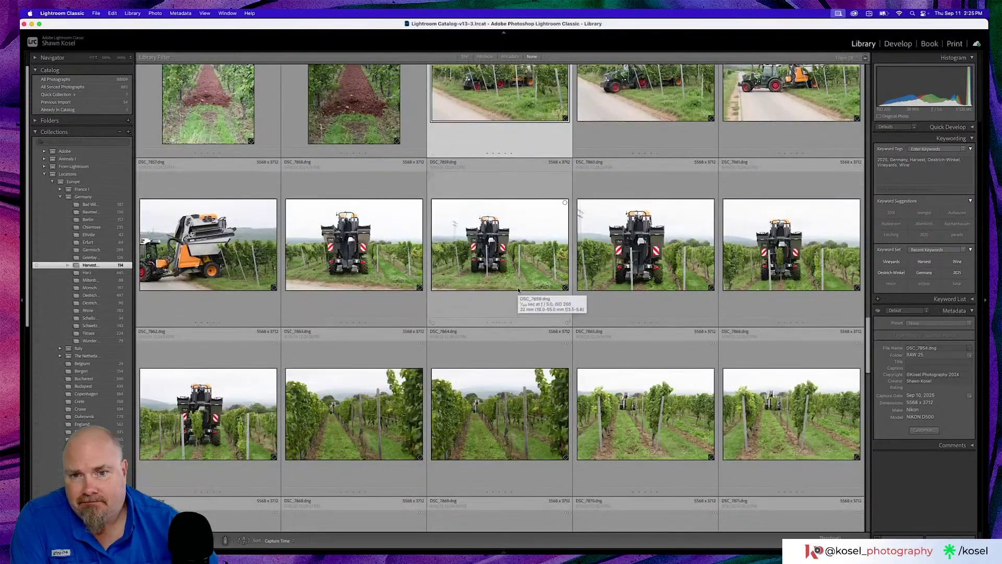
scroll(518, 290, "down", 5)
scroll(518, 290, "down", 7)
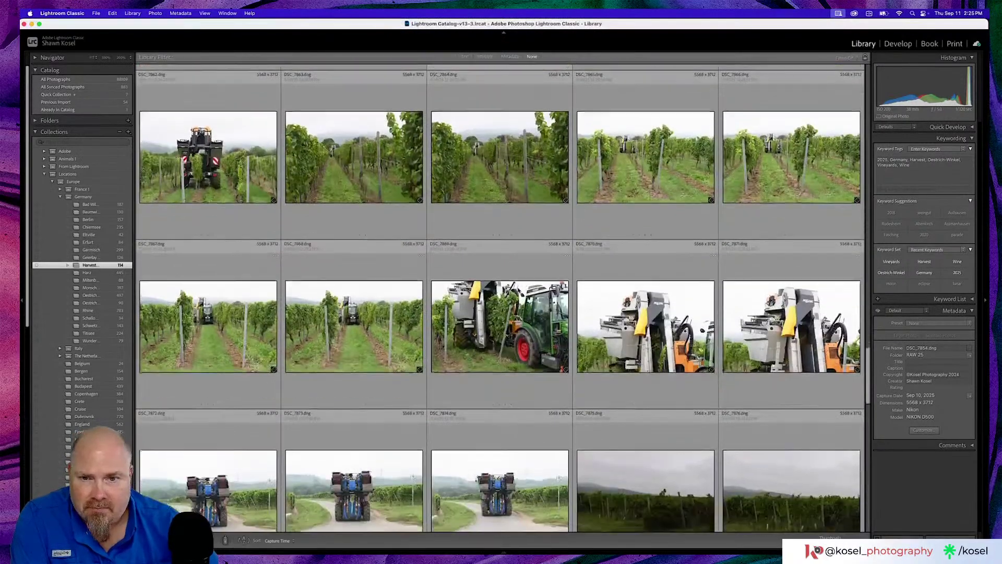
scroll(519, 291, "down", 2)
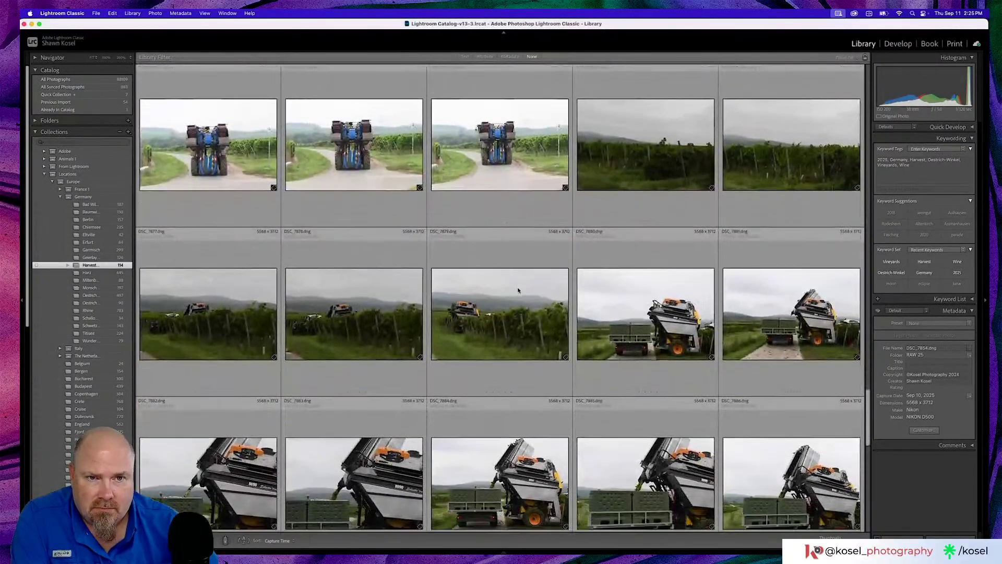
Open the dark photo of the harvester among the vines in Loupe view and compare it with the neighbouring shots.
double_click(463, 291)
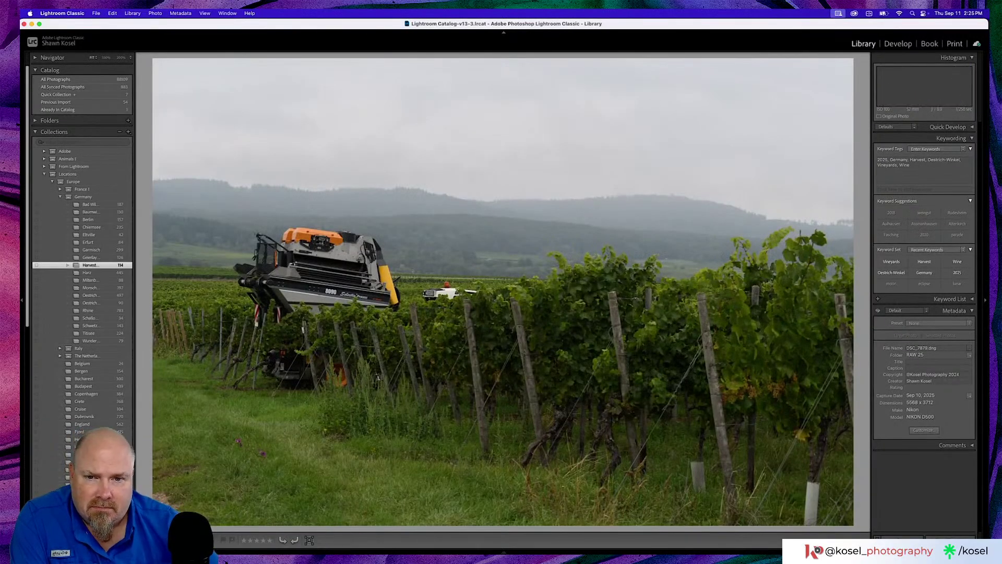
key("Right")
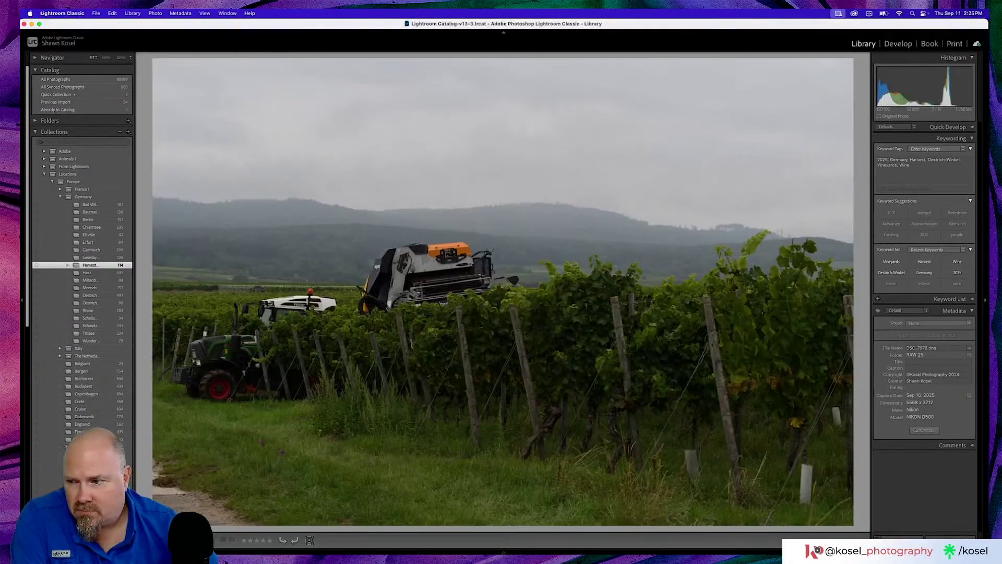
key("Right")
key("Right")
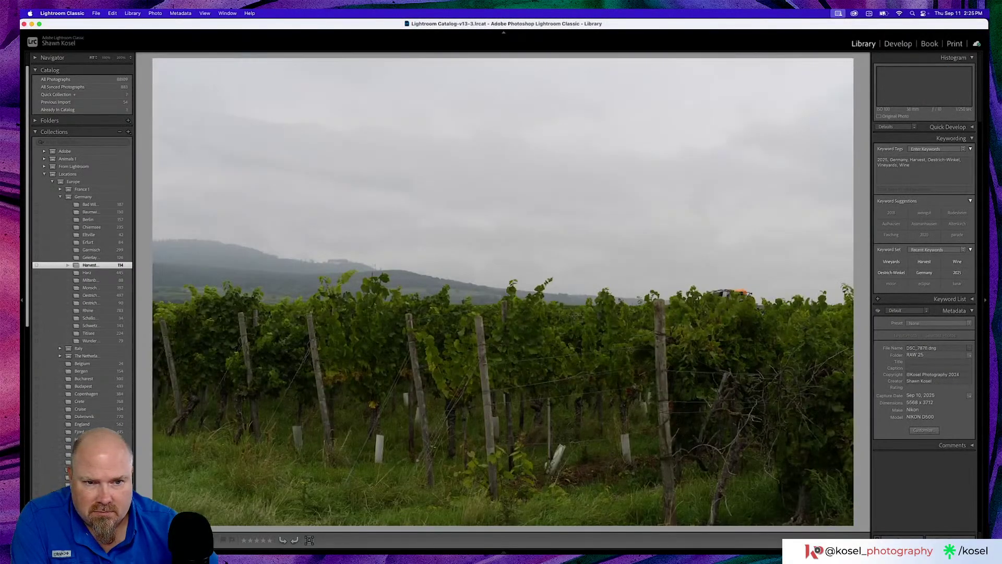
key("Right")
key("Right")
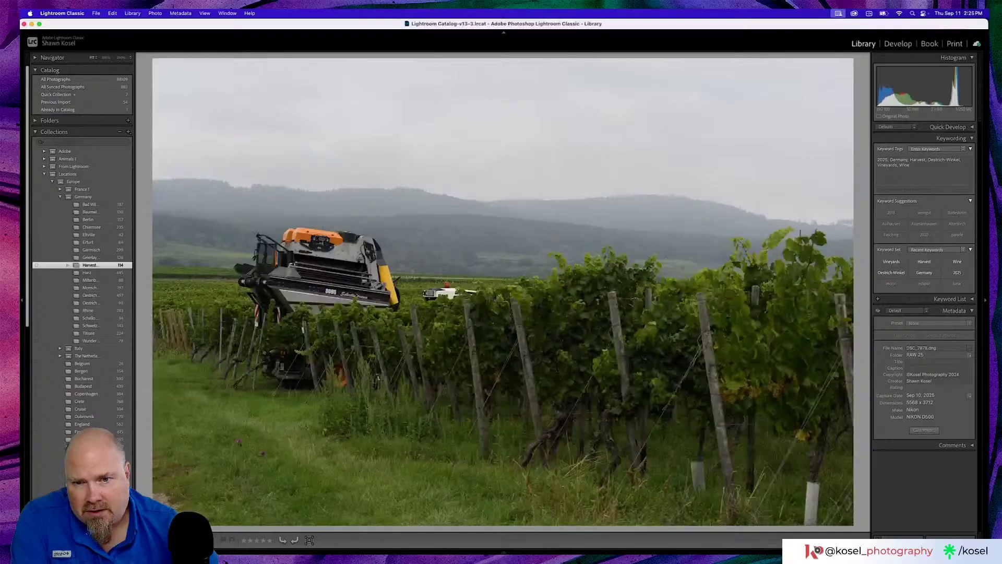
key("Right")
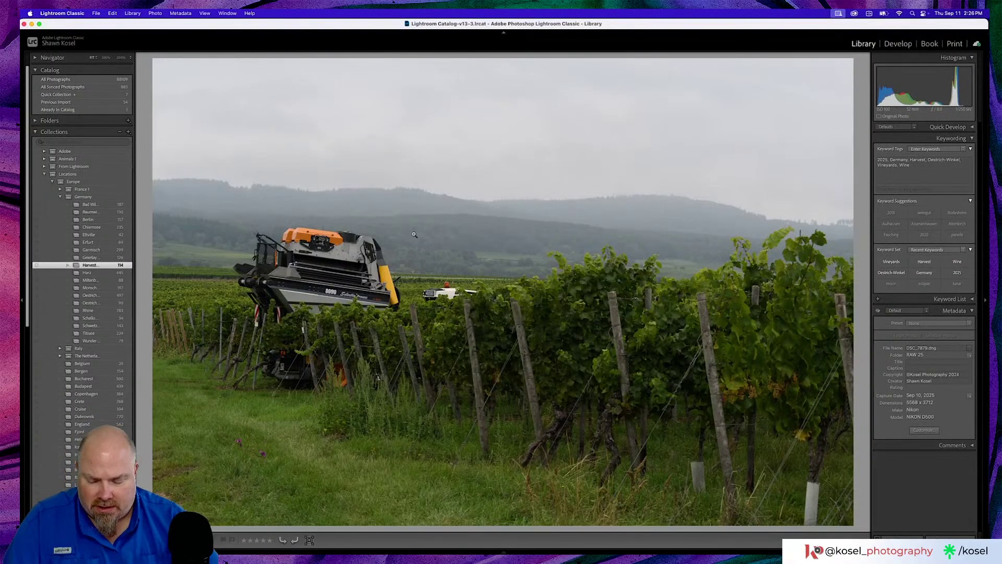
View the harvester photo DSC_7879 in the Develop module with the Basic adjustments expanded, and return to the Library grid.
key("d")
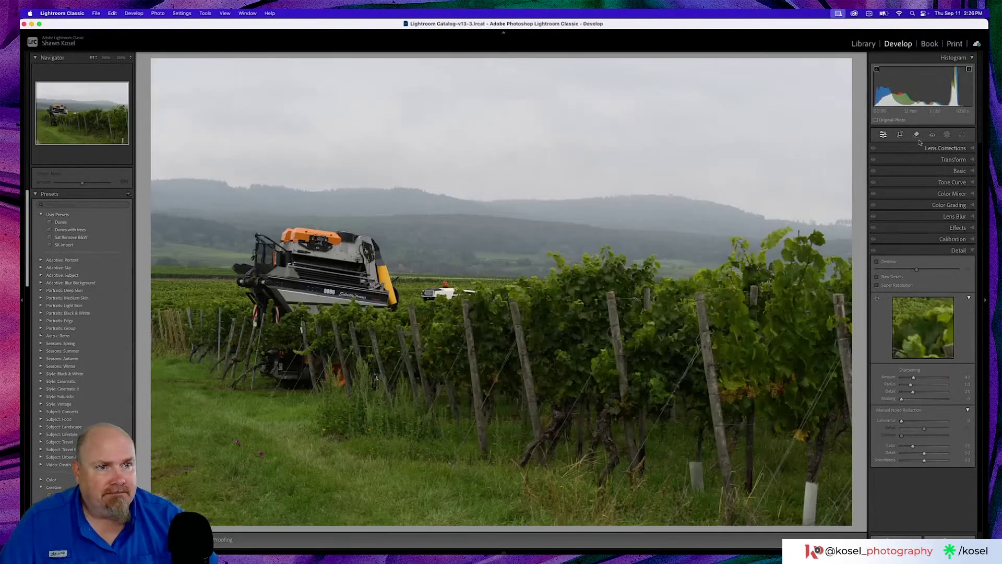
left_click(926, 172)
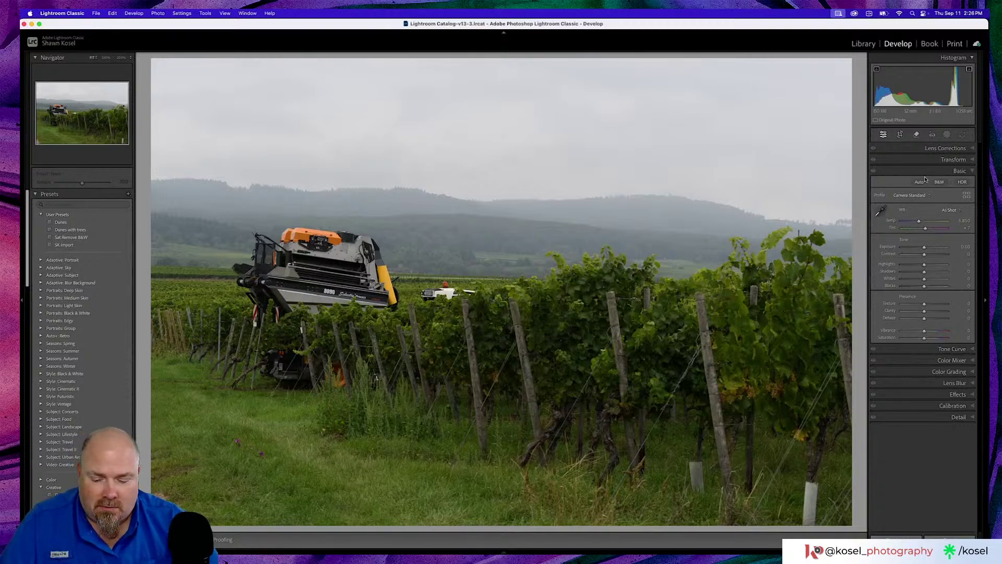
key("g")
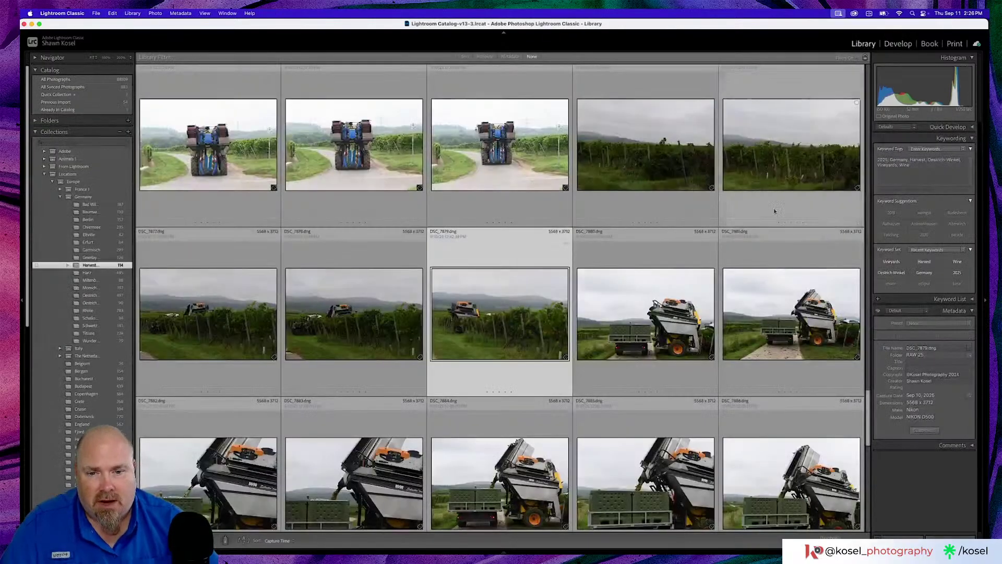
Open the photo of the harvester beside the green-bin trailer and inspect the following shot's unloading chute at 100%.
scroll(492, 235, "down", 2)
scroll(492, 235, "up", 5)
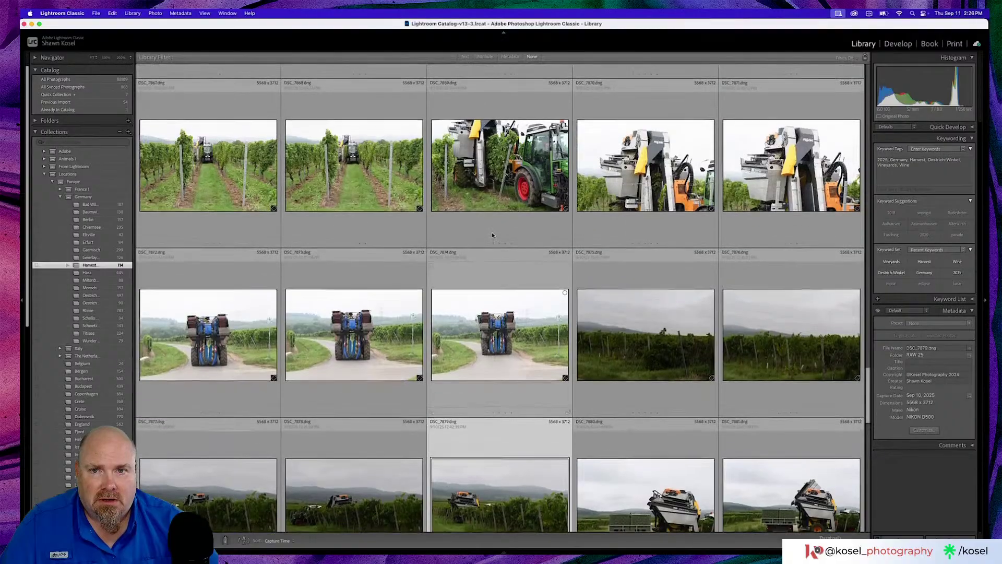
scroll(494, 236, "down", 5)
scroll(494, 236, "down", 1)
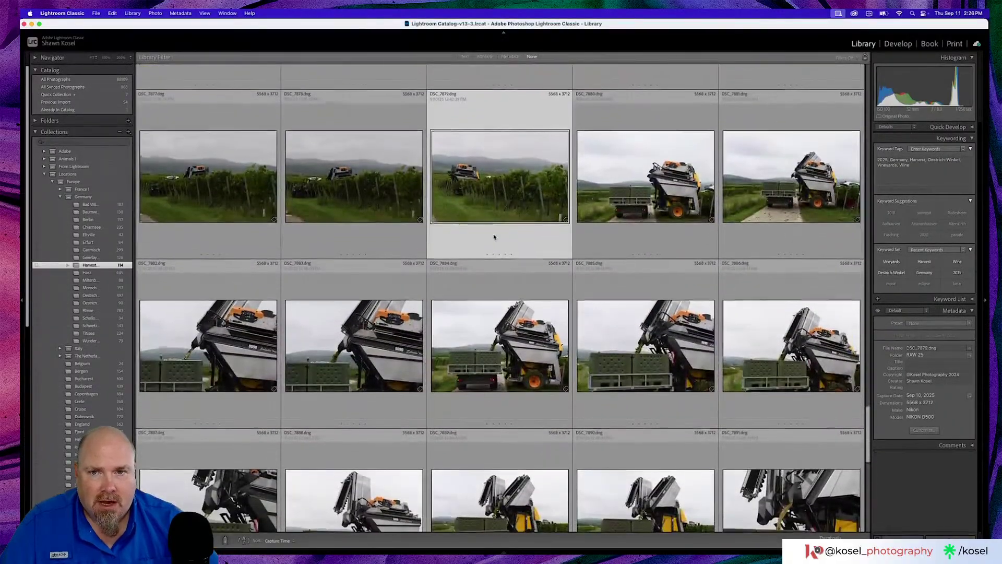
double_click(584, 199)
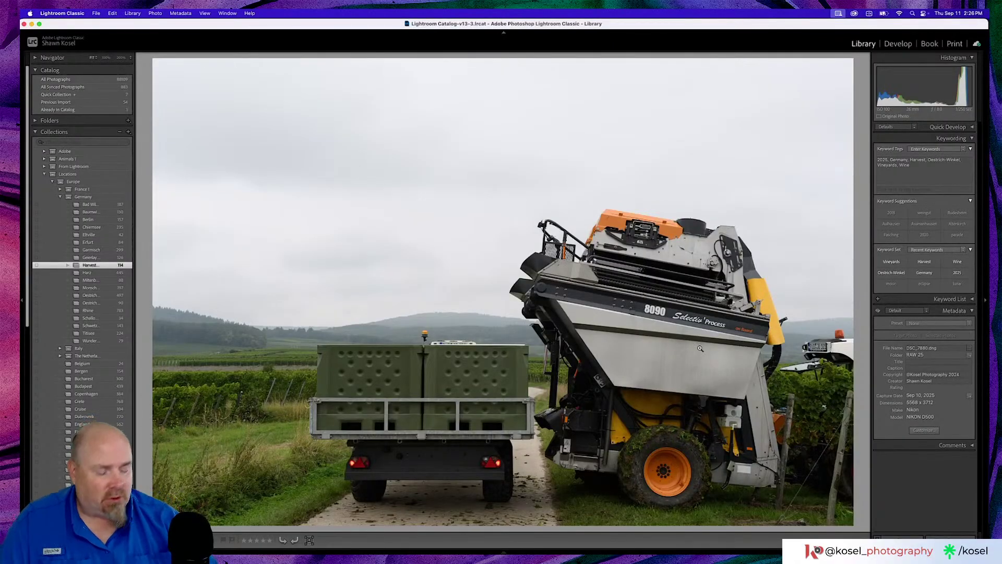
key("Right")
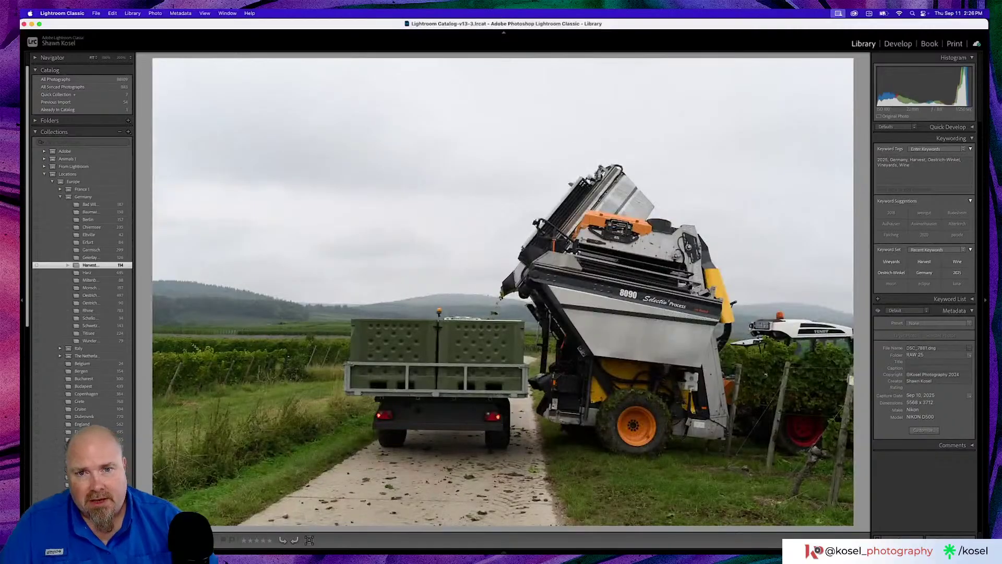
left_click(524, 231)
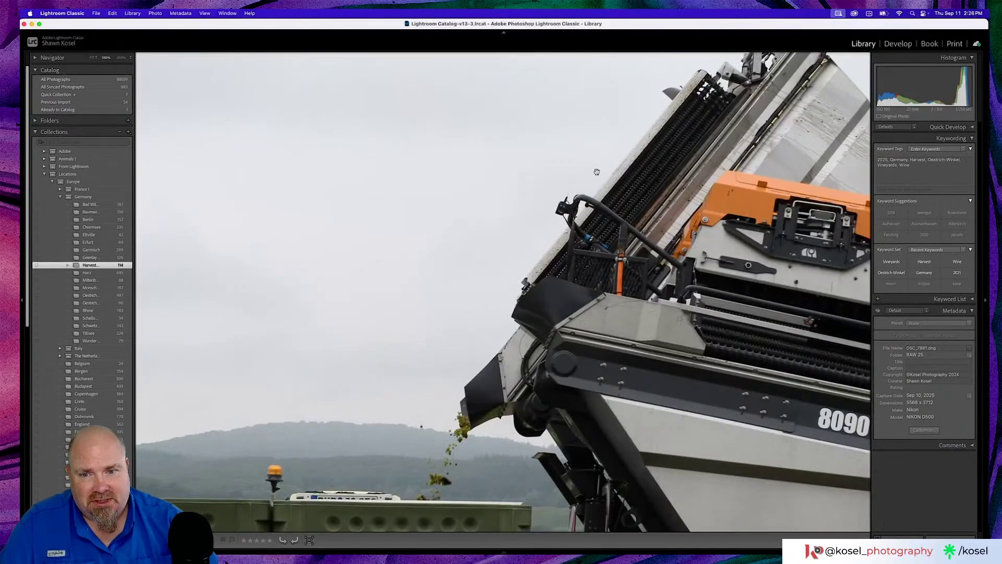
left_click(487, 354)
Review the sequence of photos showing the harvester emptying grapes into the green trailer bins.
key("Right")
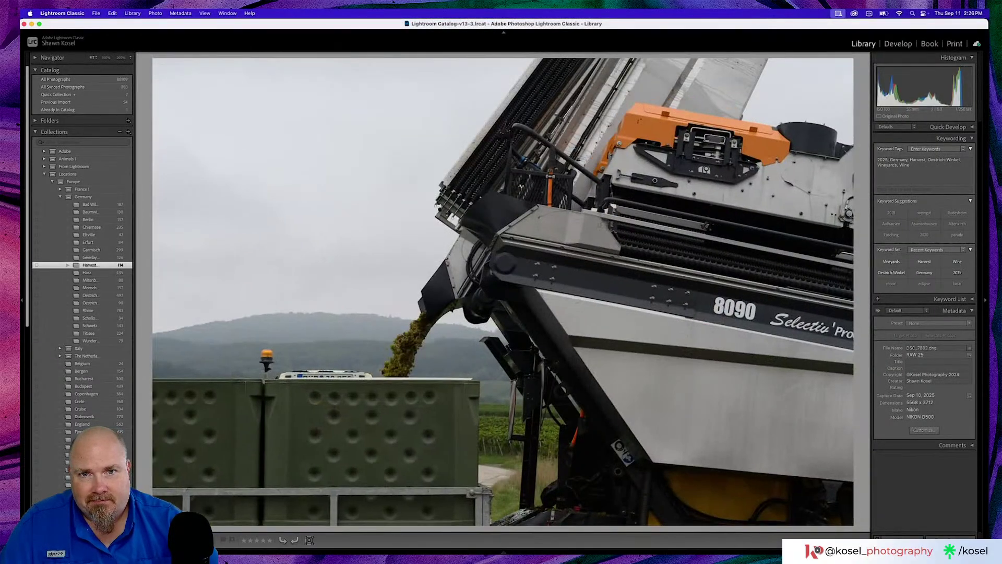
key("Right")
key("Right")
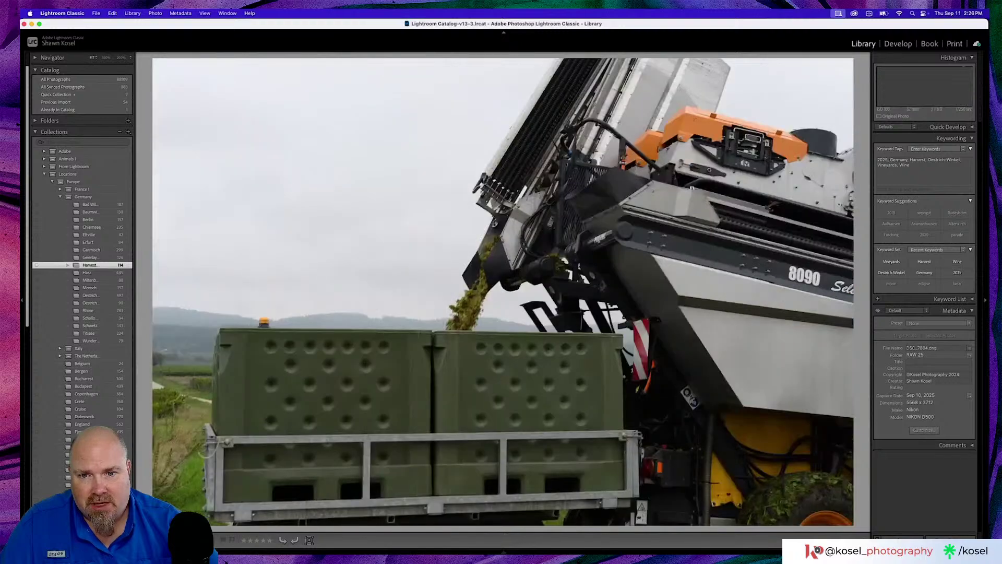
key("Right")
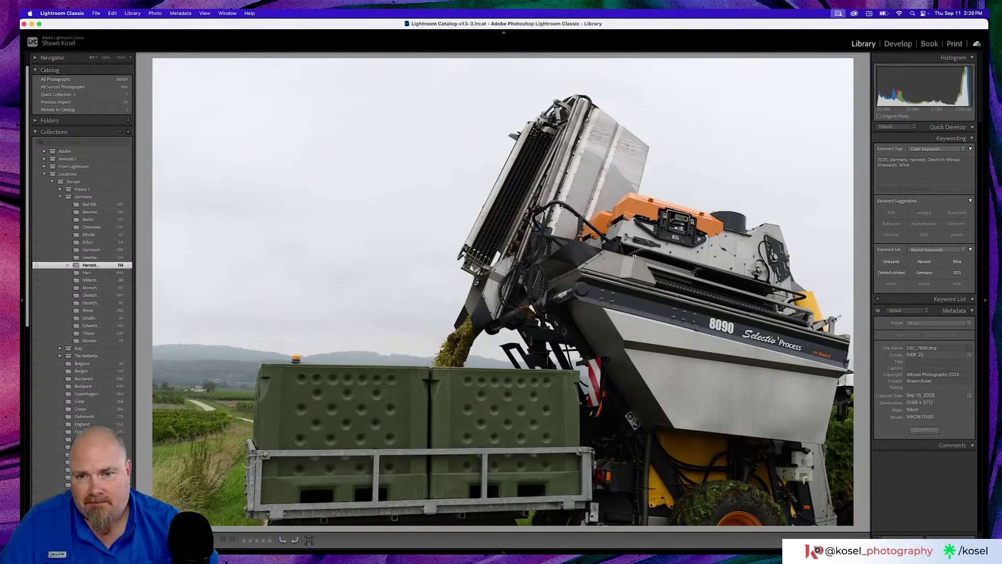
key("Right")
key("Right")
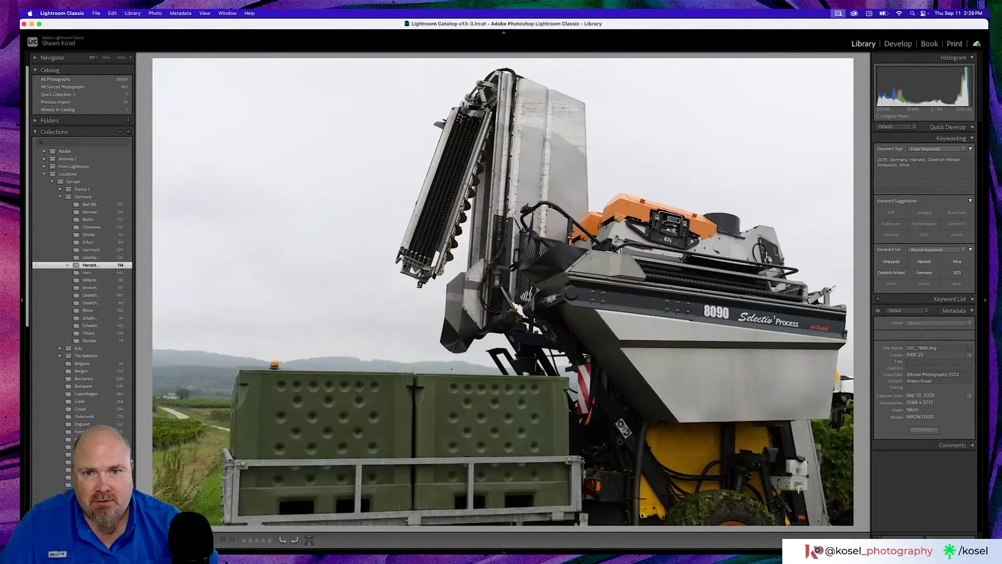
key("Right")
key("Right")
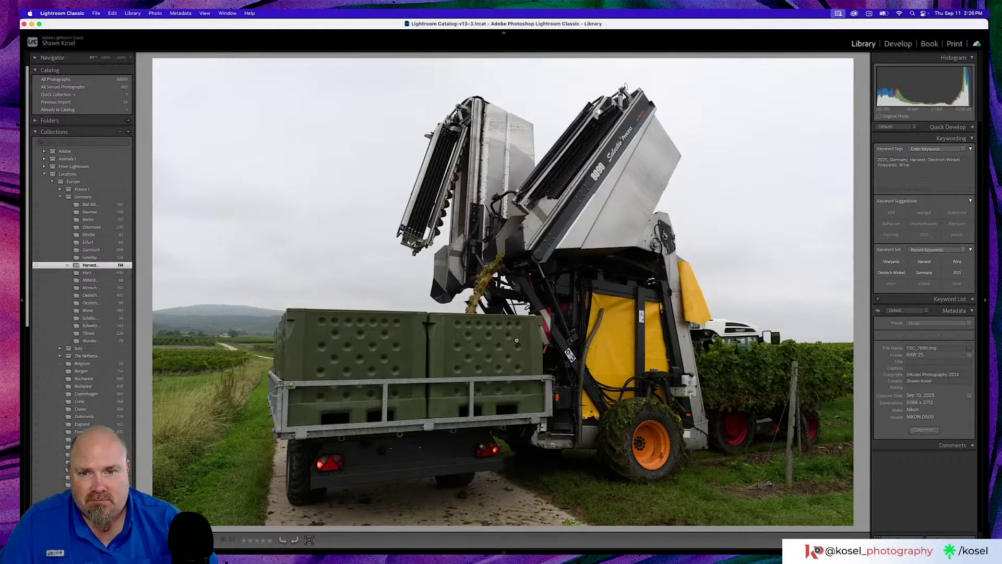
Examine the stream of grapes and juice close up across the DSC_7891 to DSC_7893 shots, and return to the full-photo view.
key("z")
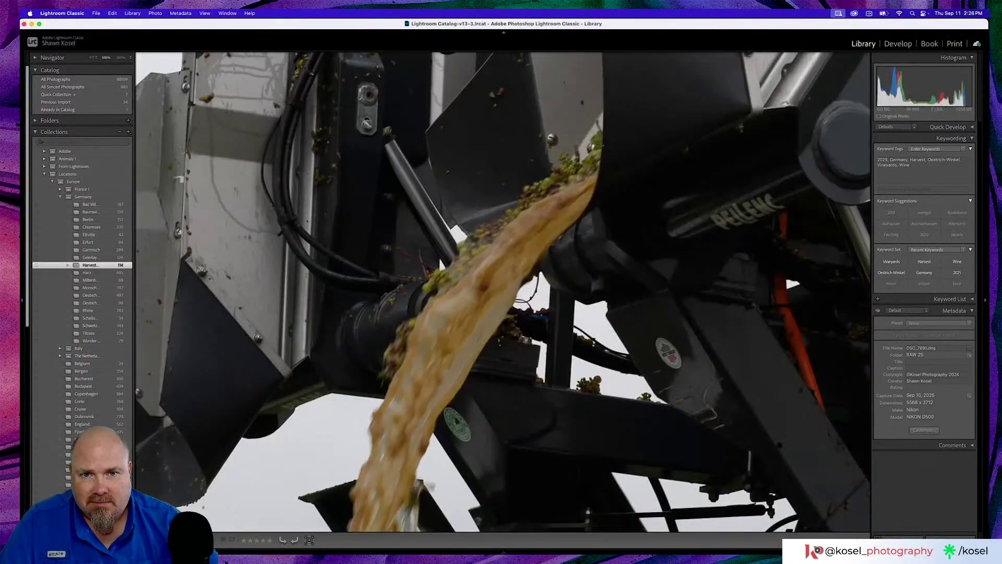
key("Right")
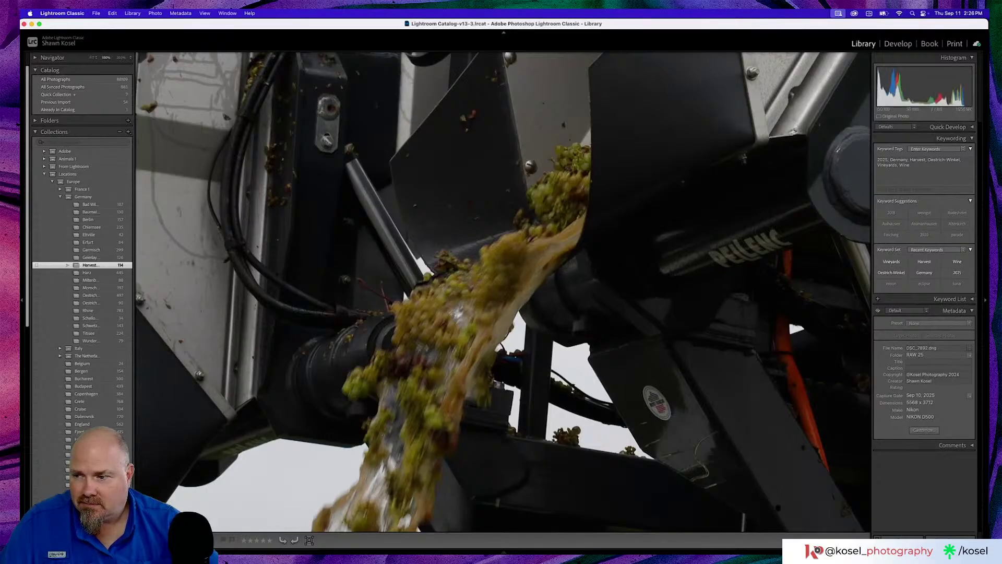
key("Right")
key("z")
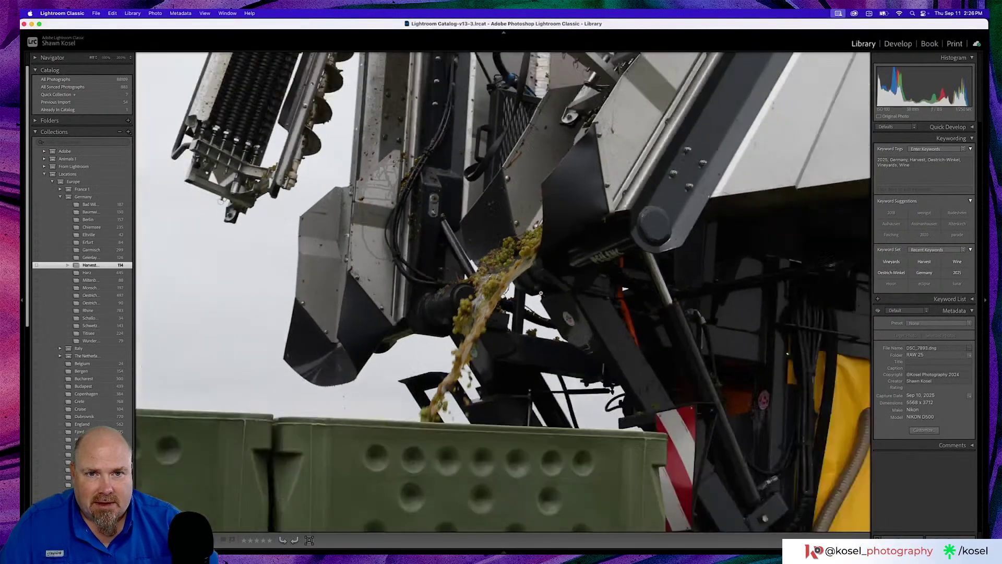
Review the remaining unloading photos through DSC_7903 and zoom in on the pouring grapes in that shot.
key("Right")
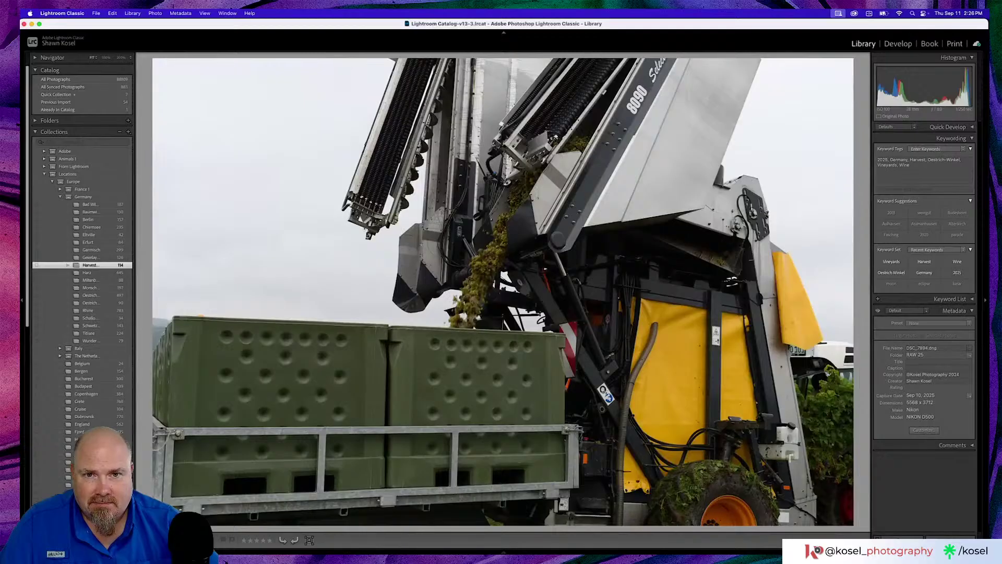
key("Right")
key("Right")
key("Right")
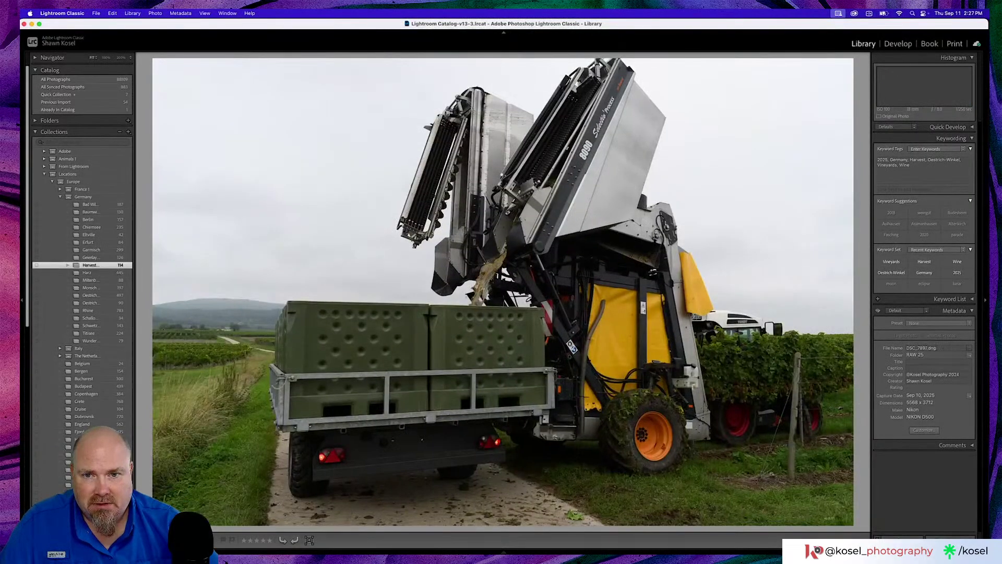
key("Right")
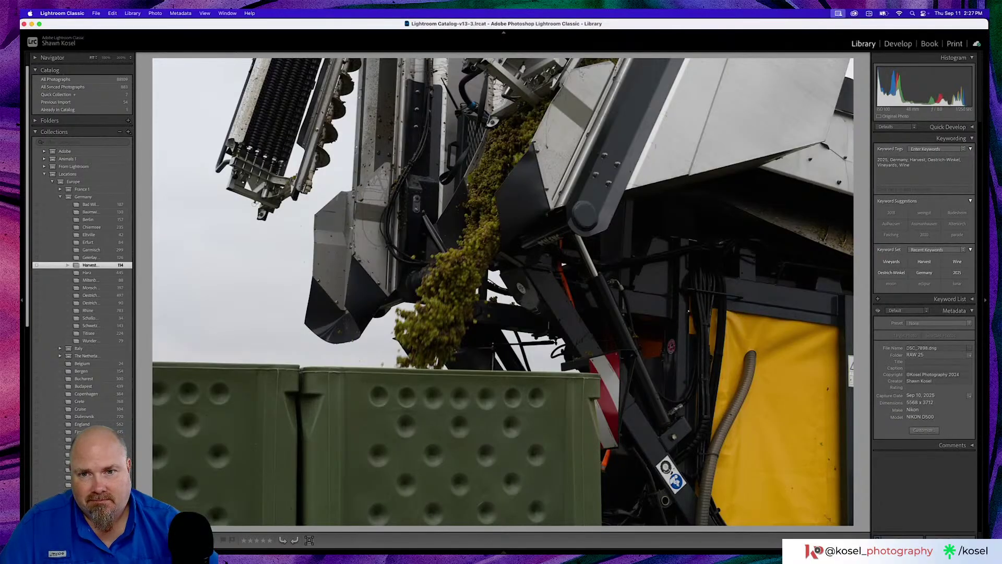
key("Right")
key("Right")
key("Right")
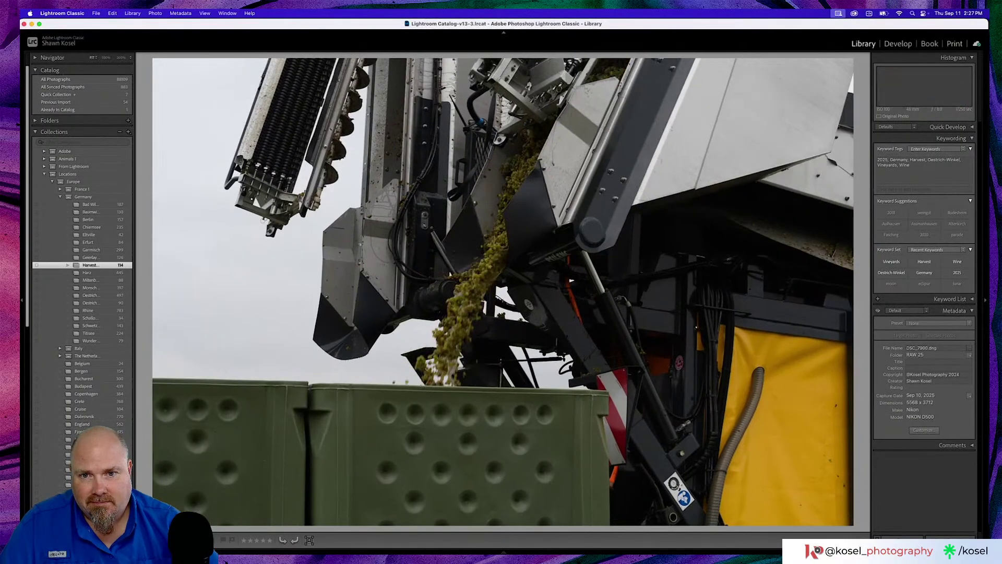
key("Right")
key("Right")
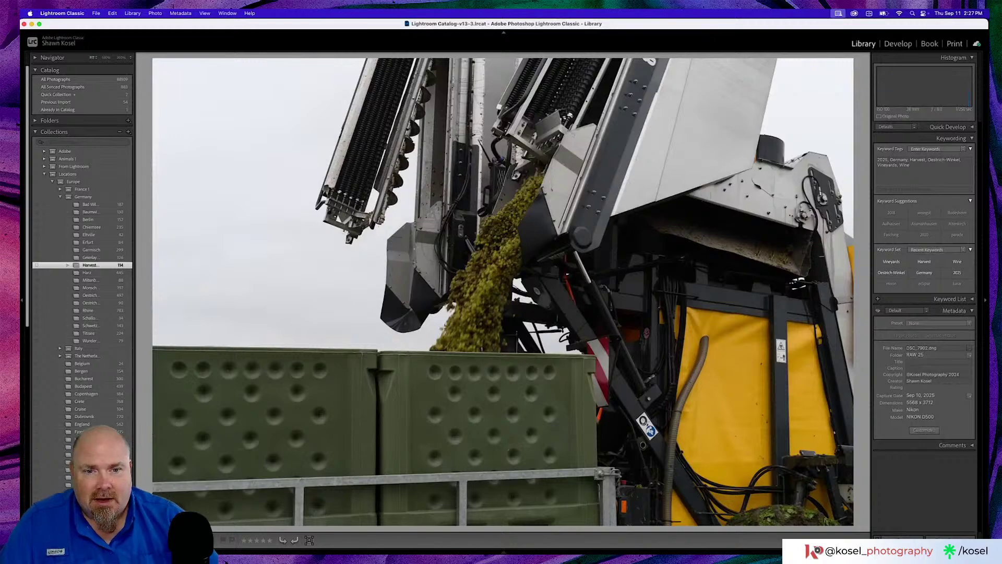
left_click(542, 245)
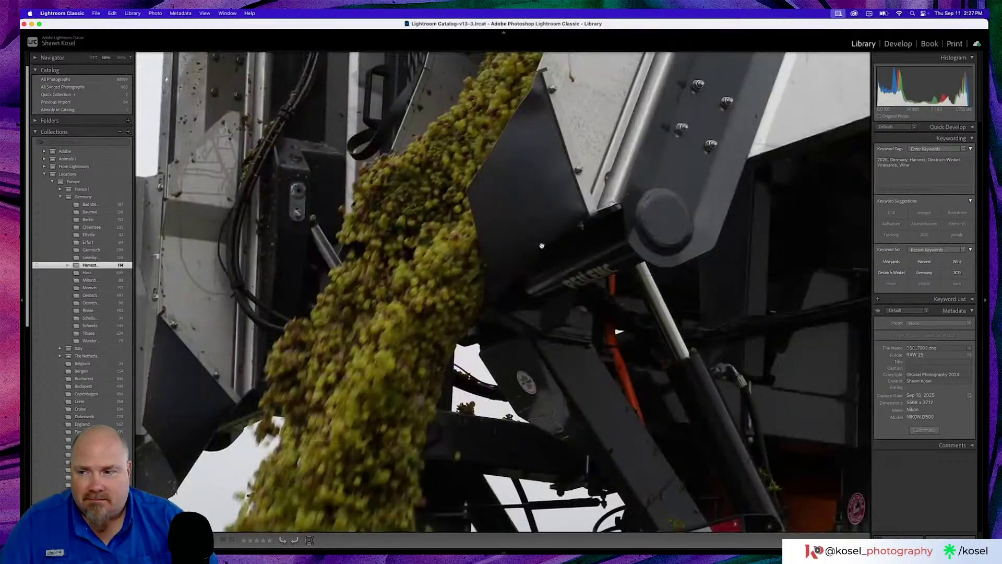
Return to the full-photo view and review the last unloading shots through DSC_7905.
left_click(542, 246)
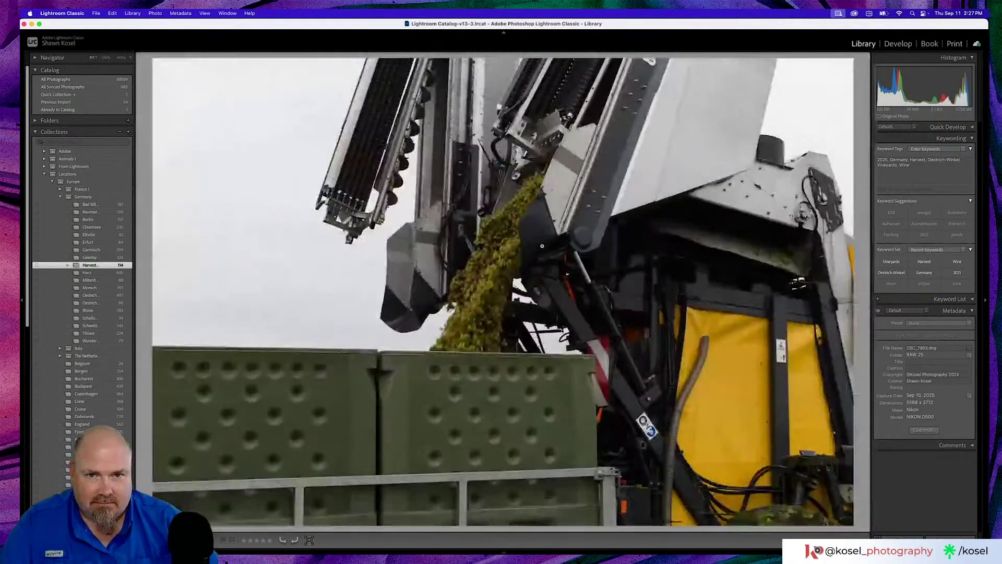
key("Right")
key("Right")
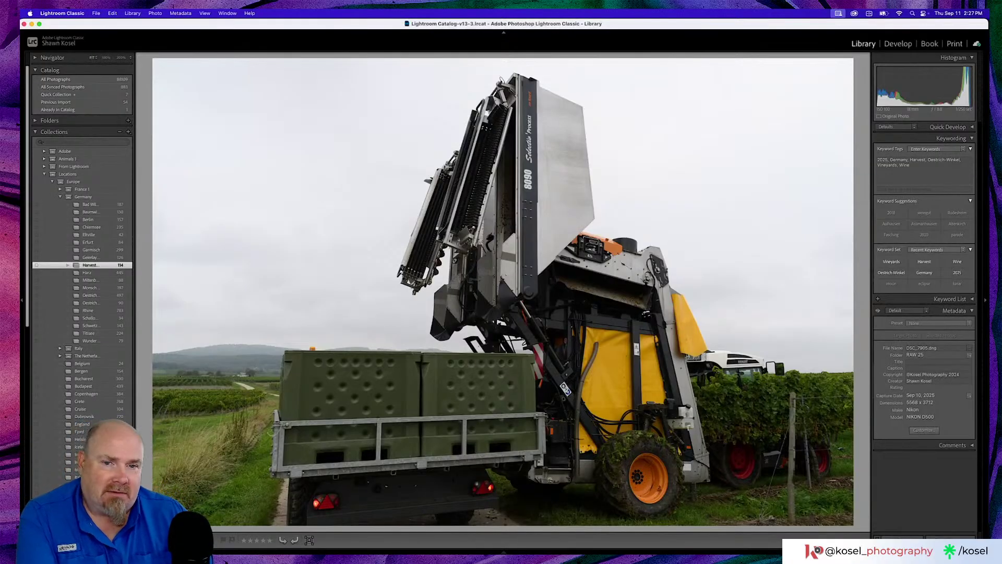
Find the DSC_7879 photo of the harvester among the vines in the grid and open it for developing.
key("g")
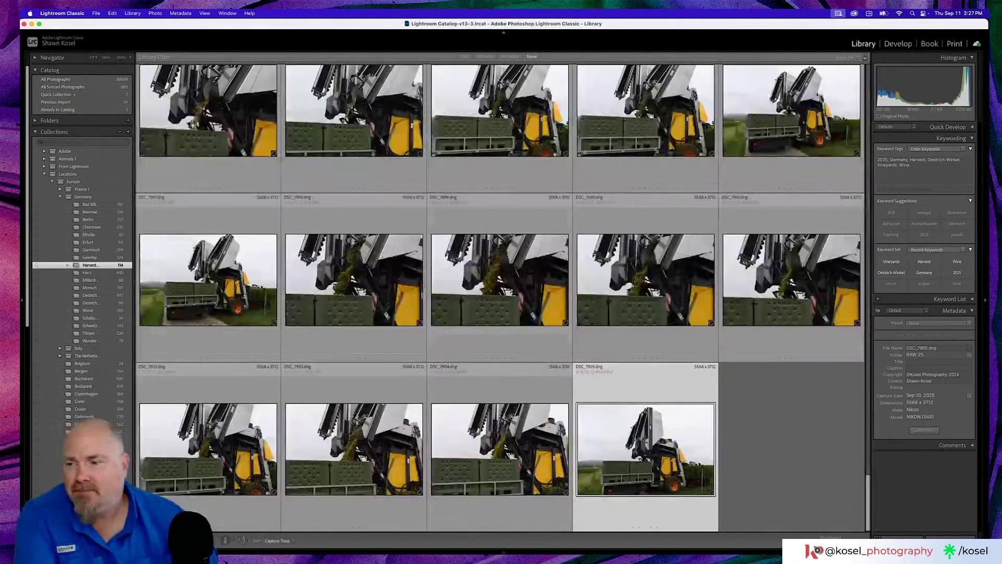
scroll(500, 236, "up", 10)
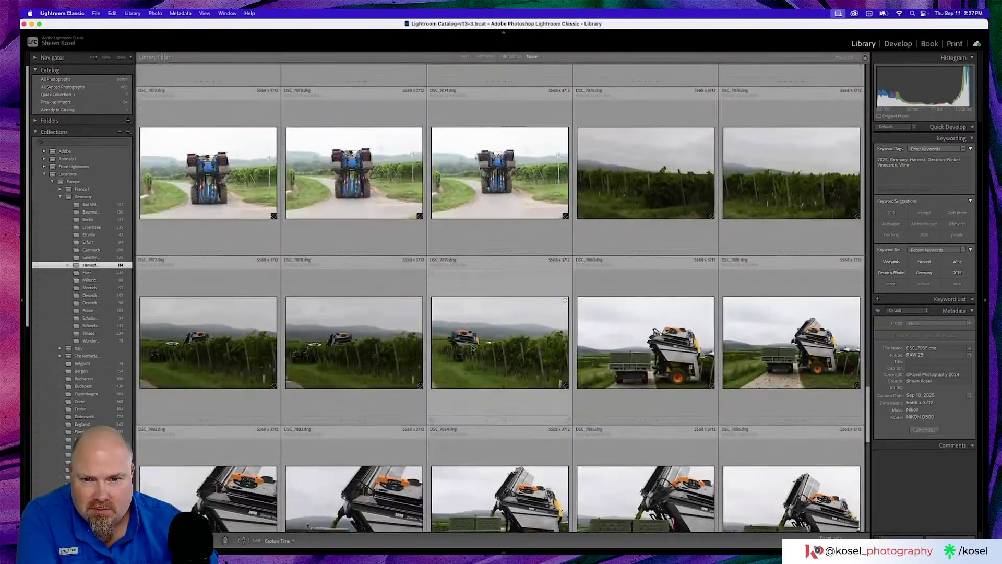
double_click(473, 346)
key("d")
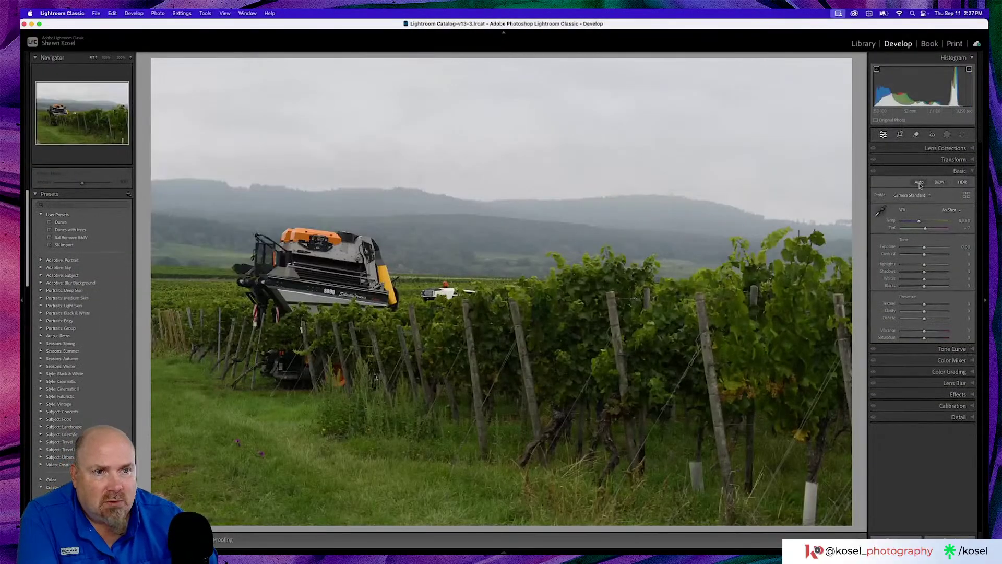
Try the automatic tone adjustment on the harvester photo and undo it.
left_click(919, 183)
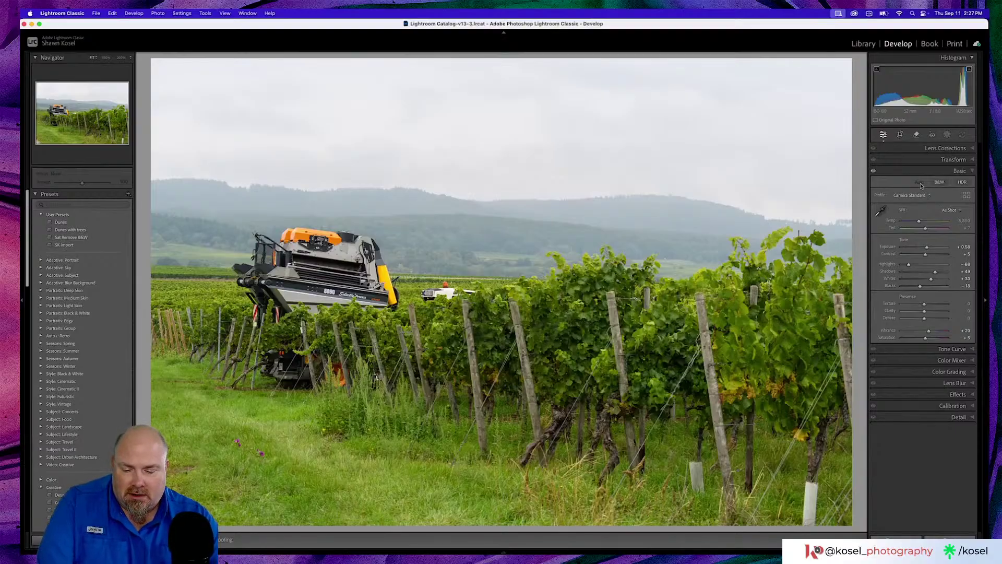
key("super+z")
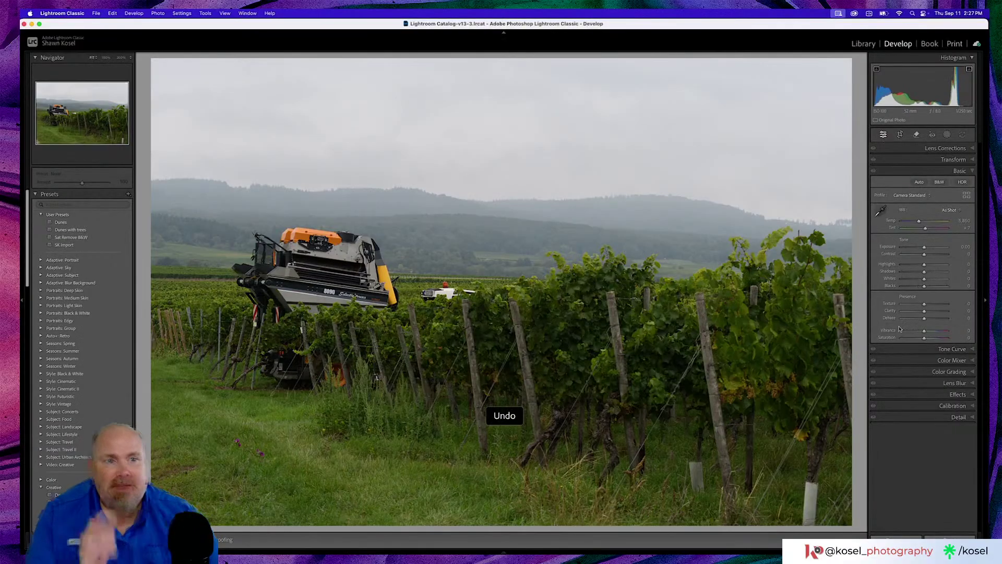
Bring out the cloud and vine detail by setting Highlights to −92, Shadows to +76 and Whites to +11.
left_click_drag(923, 265, 913, 265)
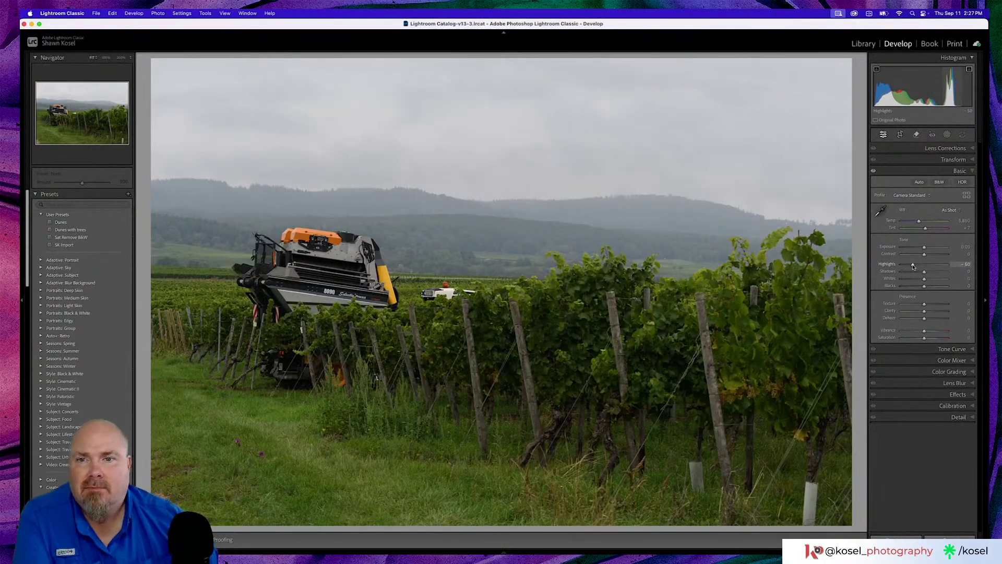
left_click(502, 196)
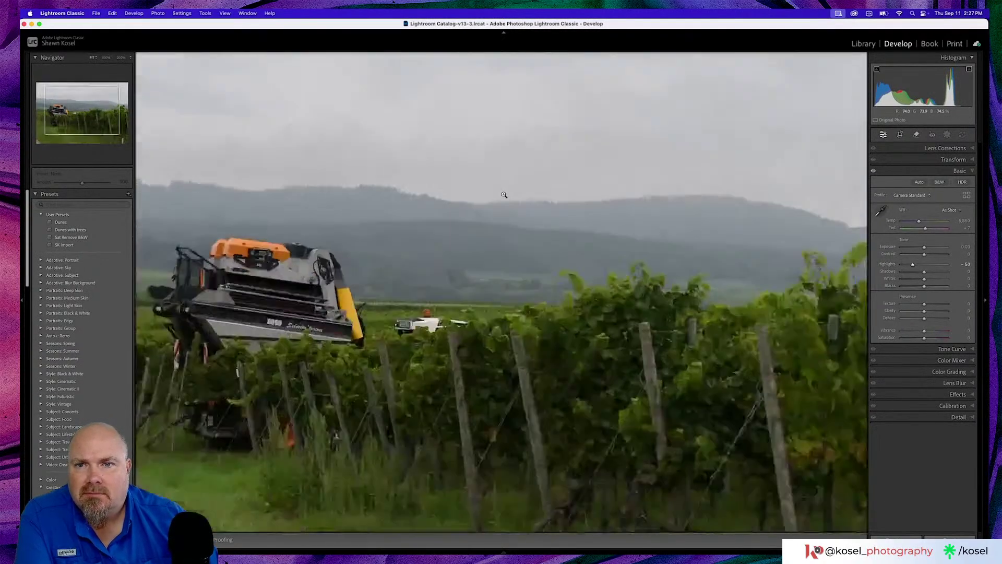
left_click(504, 195)
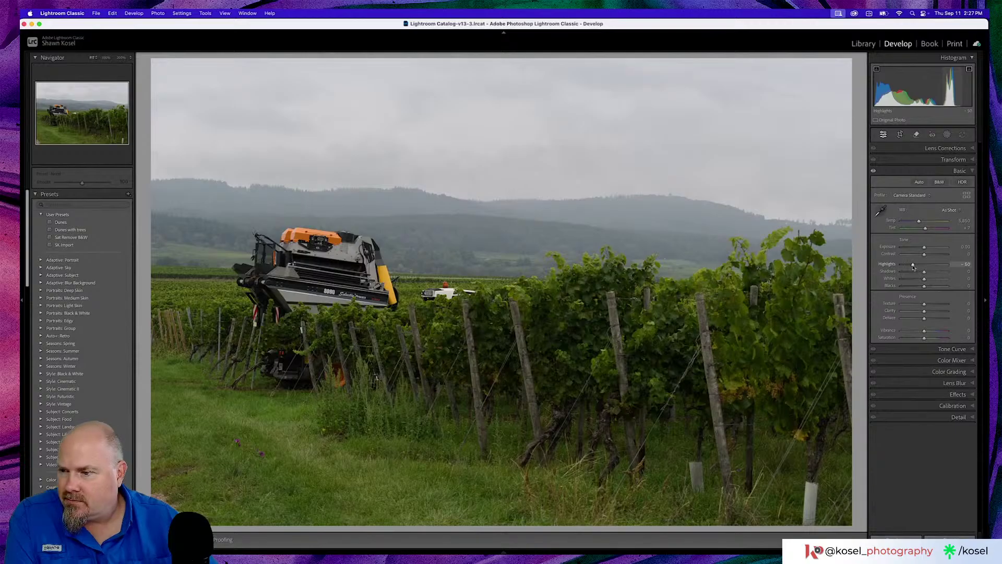
left_click_drag(913, 267, 905, 267)
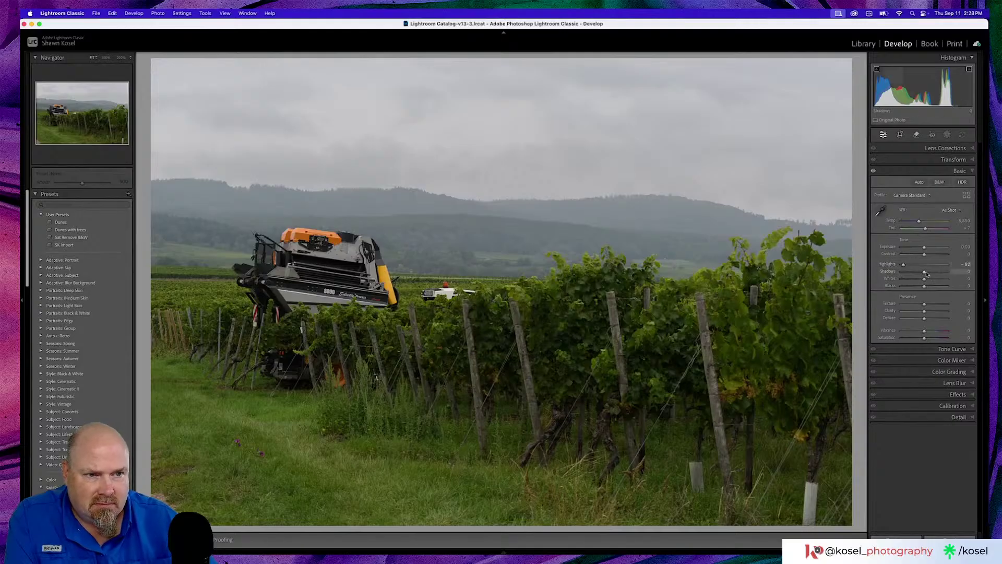
left_click_drag(926, 273, 944, 273)
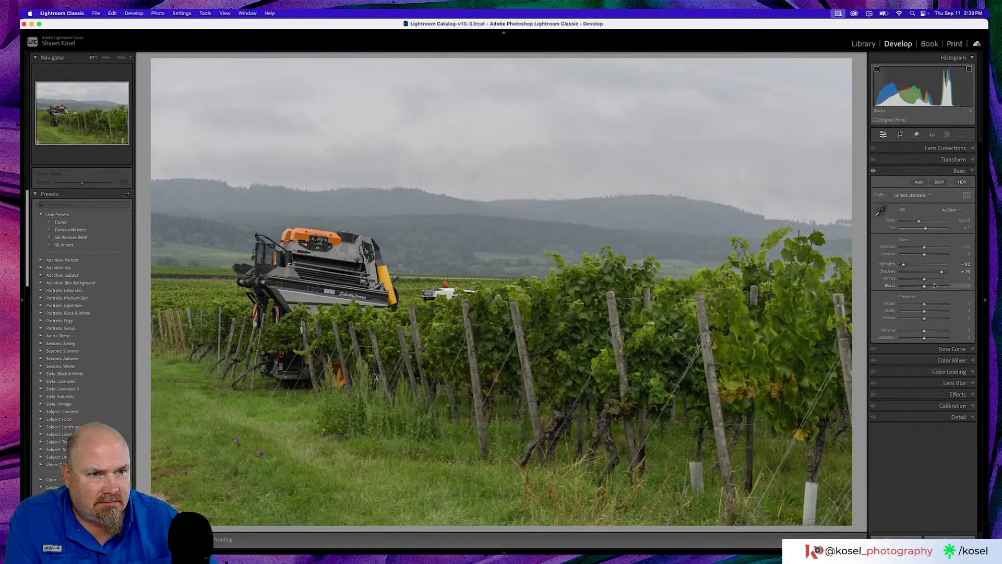
left_click_drag(922, 279, 927, 281)
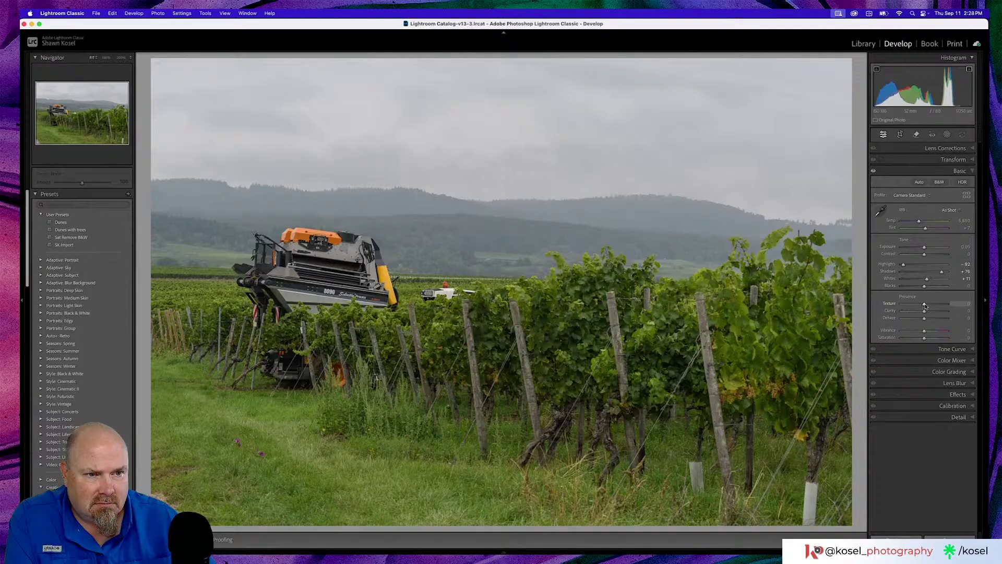
Set Blacks to +13, Texture to +28, Clarity to +18, Dehaze to +11 and Vibrance to +23.
left_click_drag(925, 286, 931, 305)
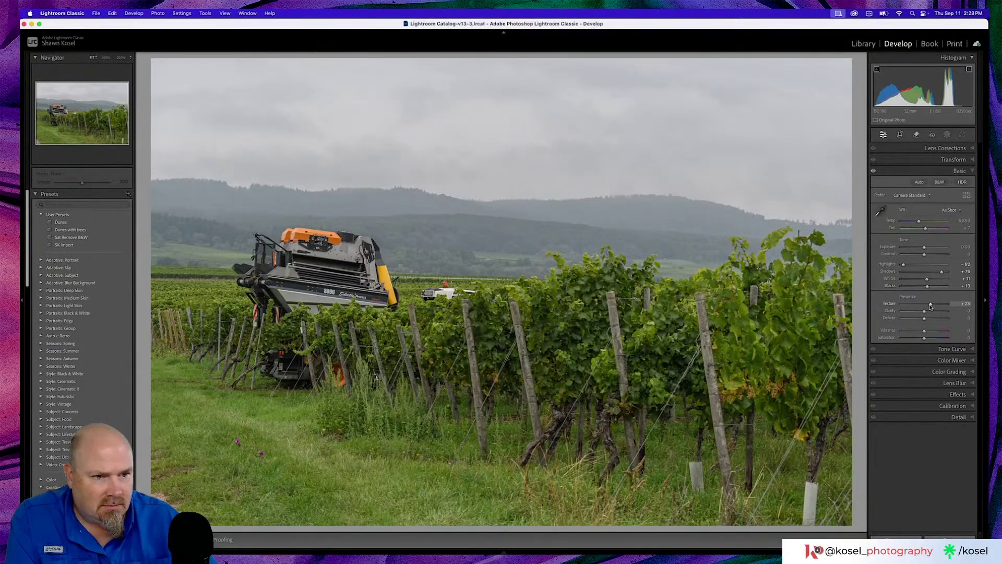
left_click_drag(924, 311, 929, 312)
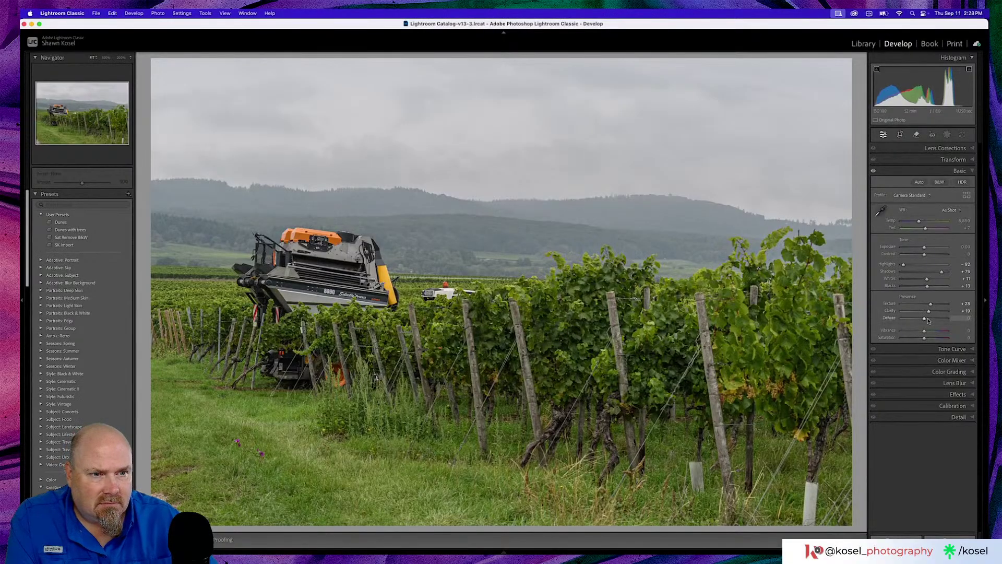
left_click_drag(921, 319, 927, 320)
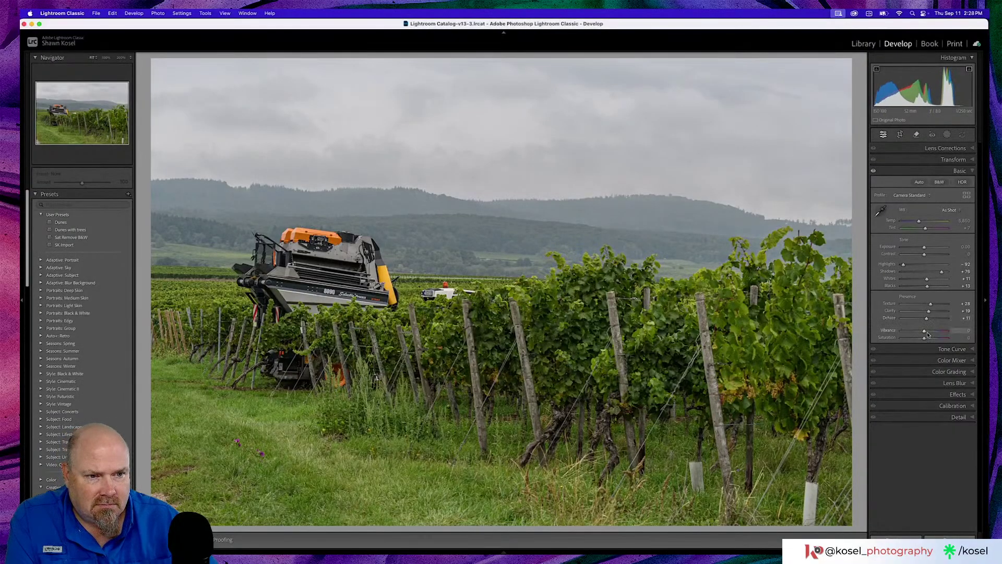
left_click_drag(925, 331, 930, 332)
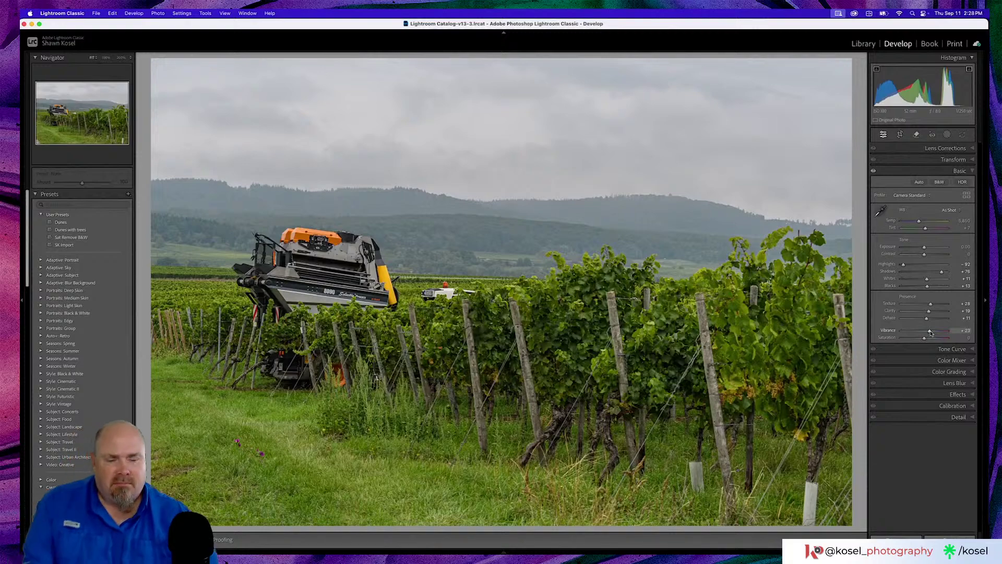
Compare the edited harvester photo with its before version twice, ending on the edited version.
key("backslash")
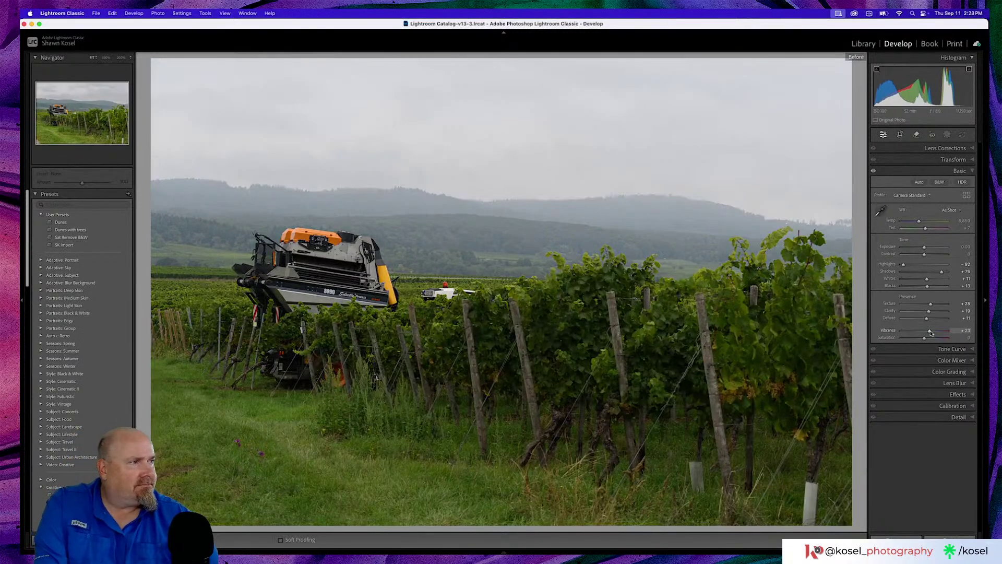
key("backslash")
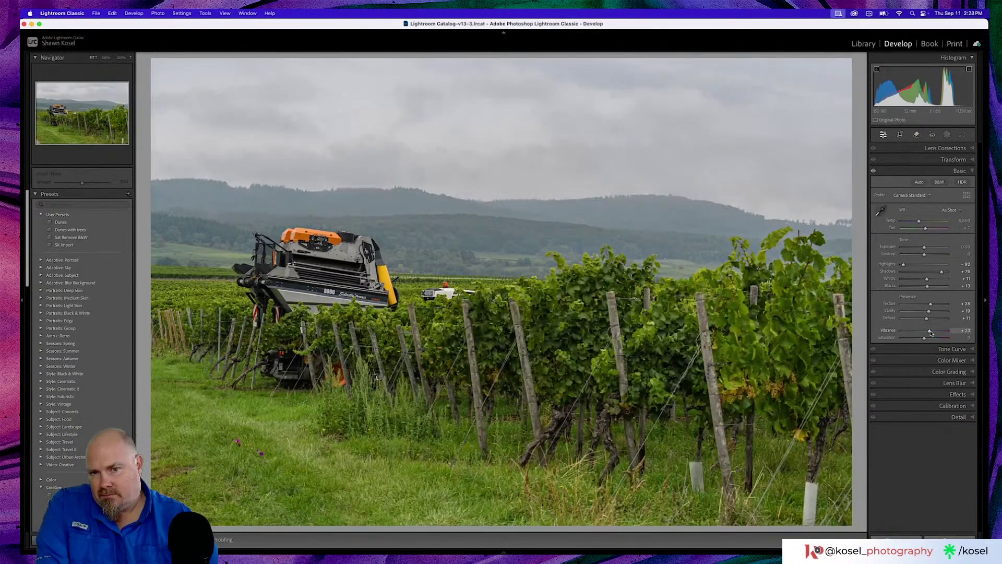
key("backslash")
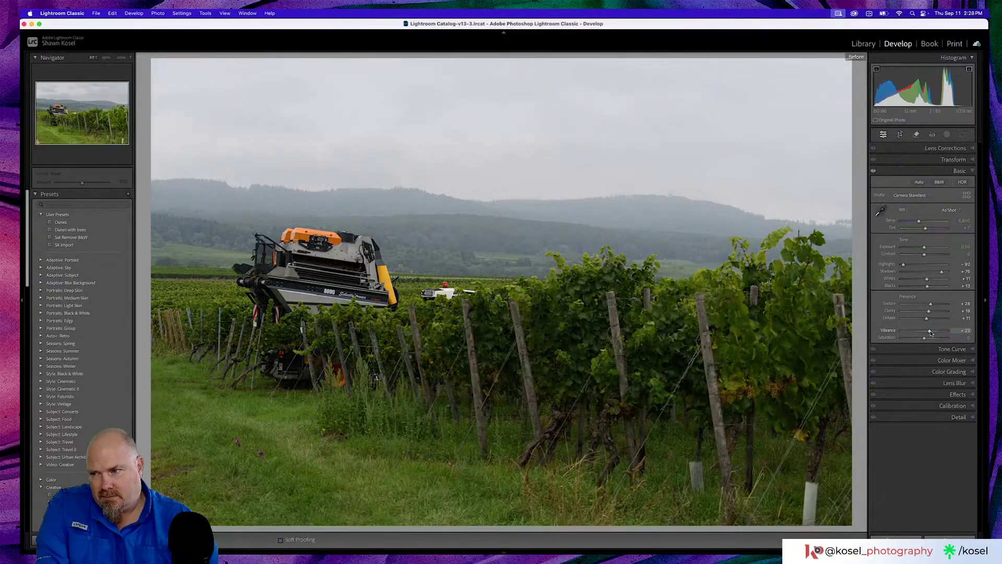
key("backslash")
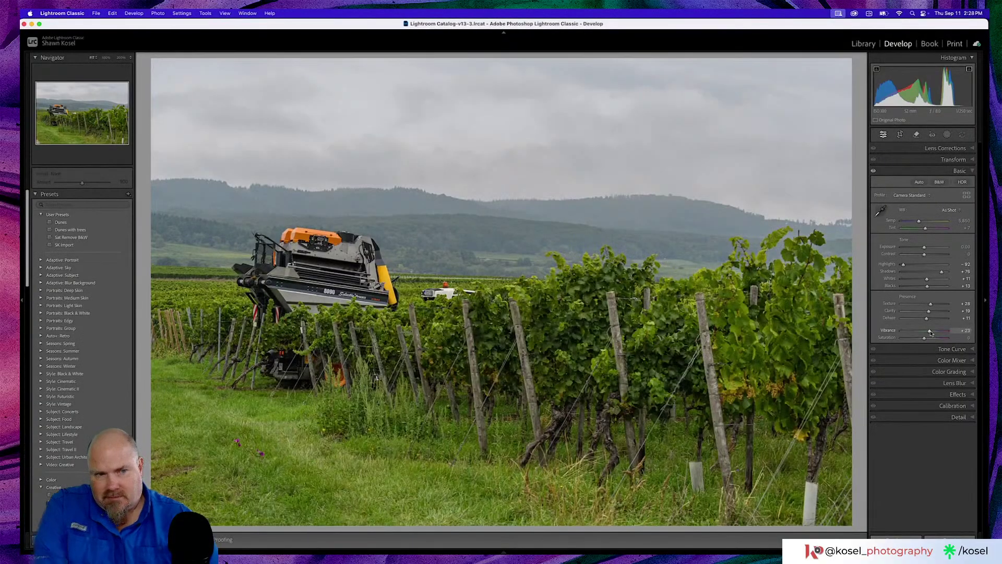
Darken the photo's edges slightly with a post-crop vignette in the Highlight Priority style.
left_click(952, 363)
left_click(957, 330)
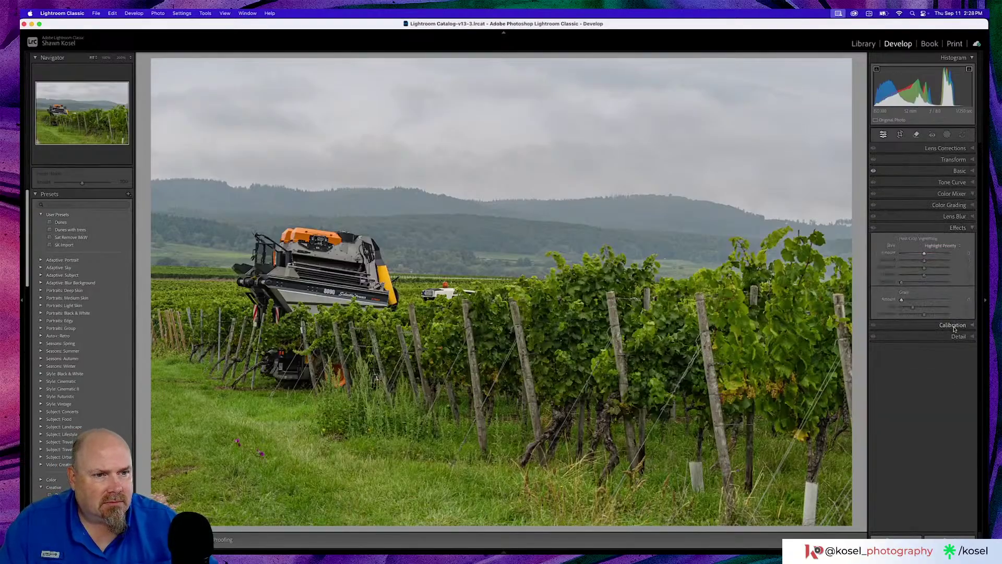
left_click_drag(924, 252, 922, 254)
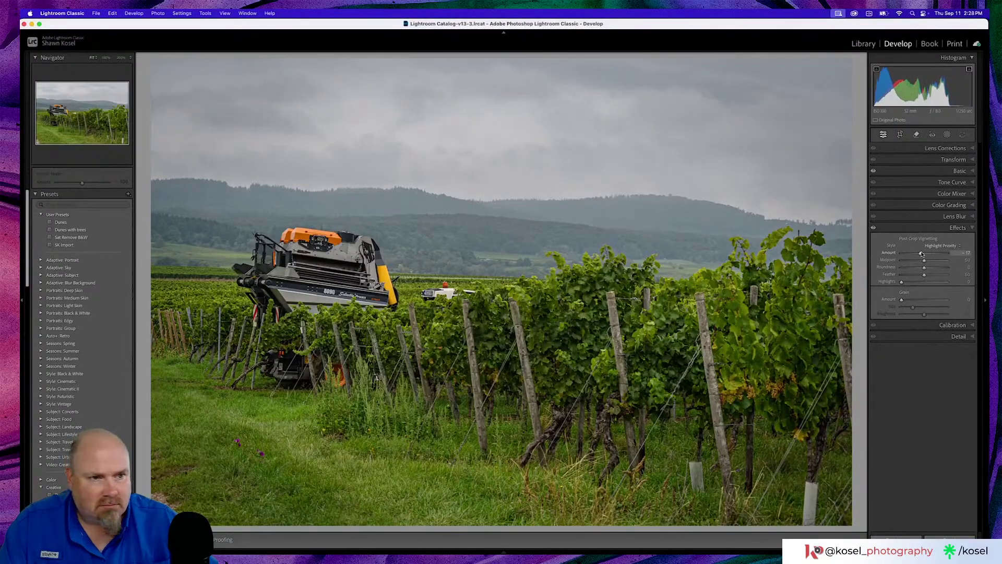
Set the photo's sharpening amount to 76 and its masking to 95.
left_click(935, 337)
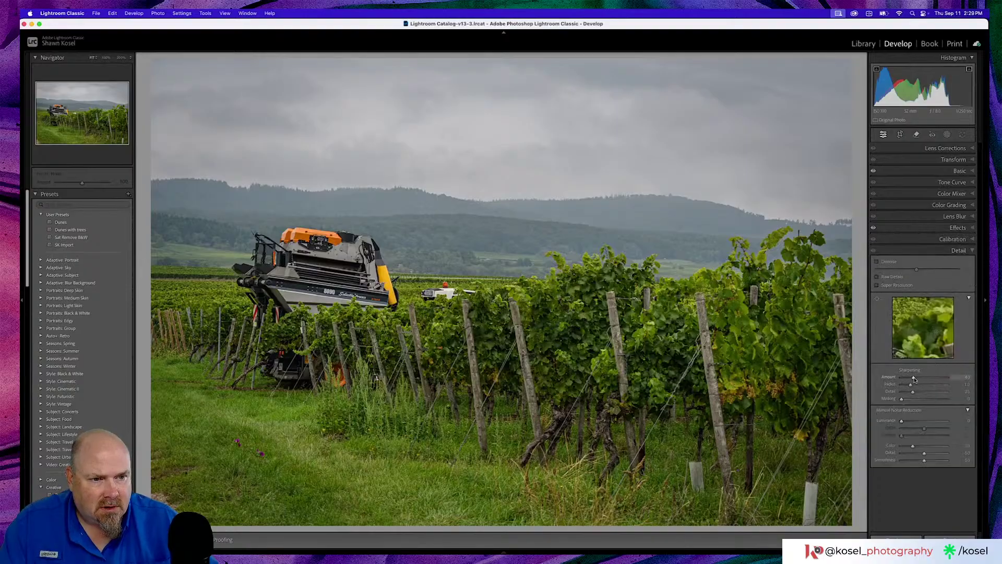
left_click_drag(914, 377, 925, 378)
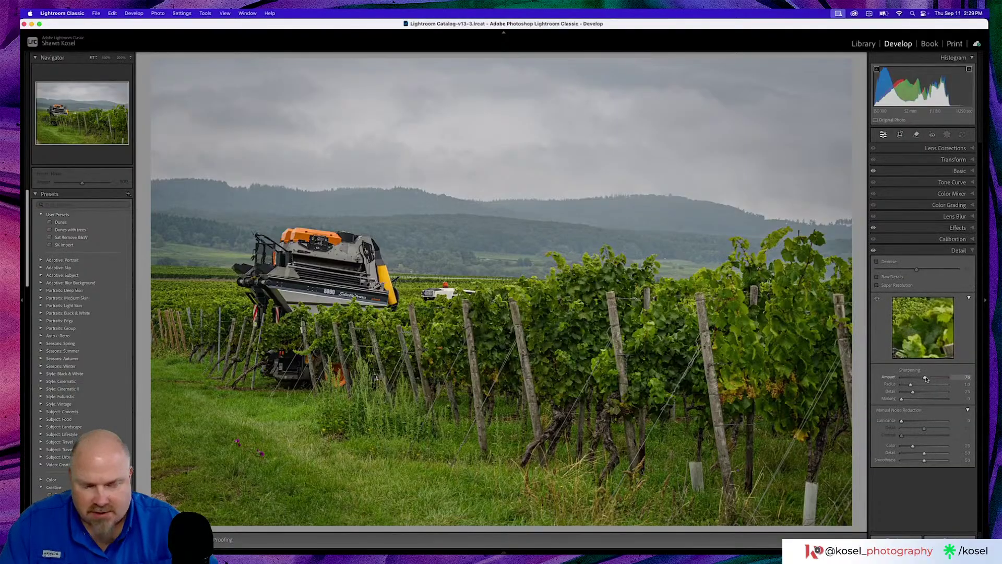
left_click_drag(902, 400, 947, 401, "alt")
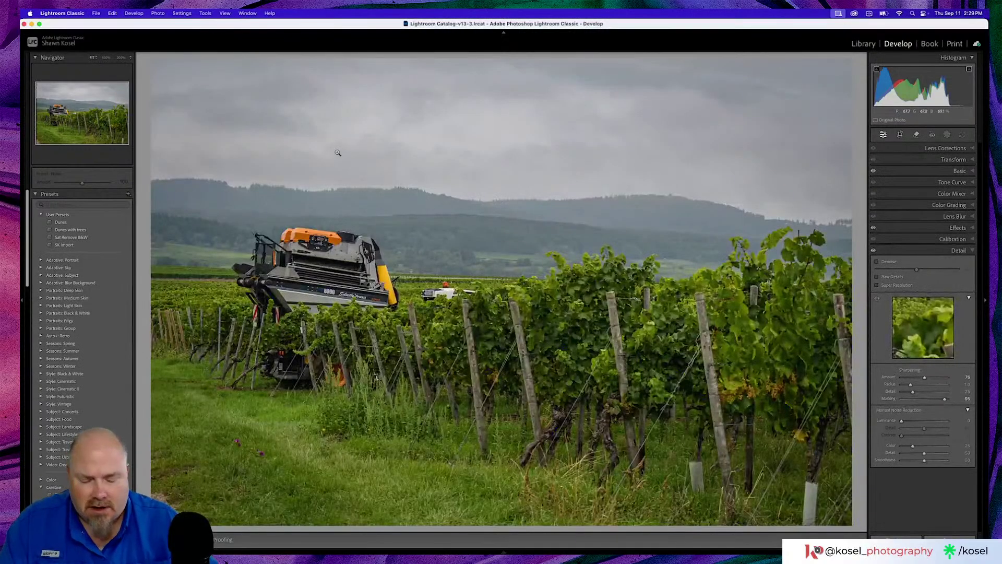
Return to the photo grid and open the earlier DSC_7854 shot of the tractor and harvester behind the vines.
key("g")
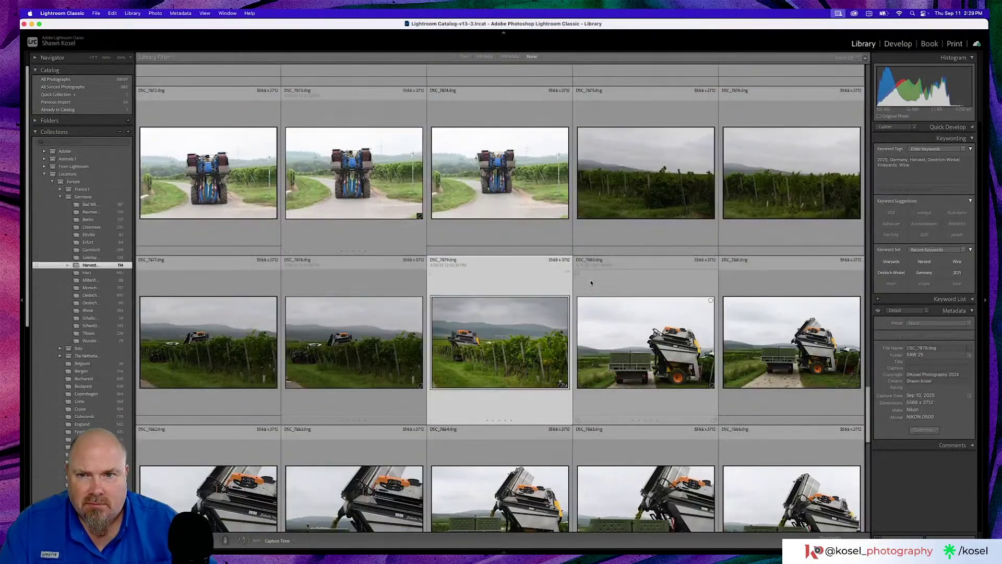
scroll(591, 282, "up", 5)
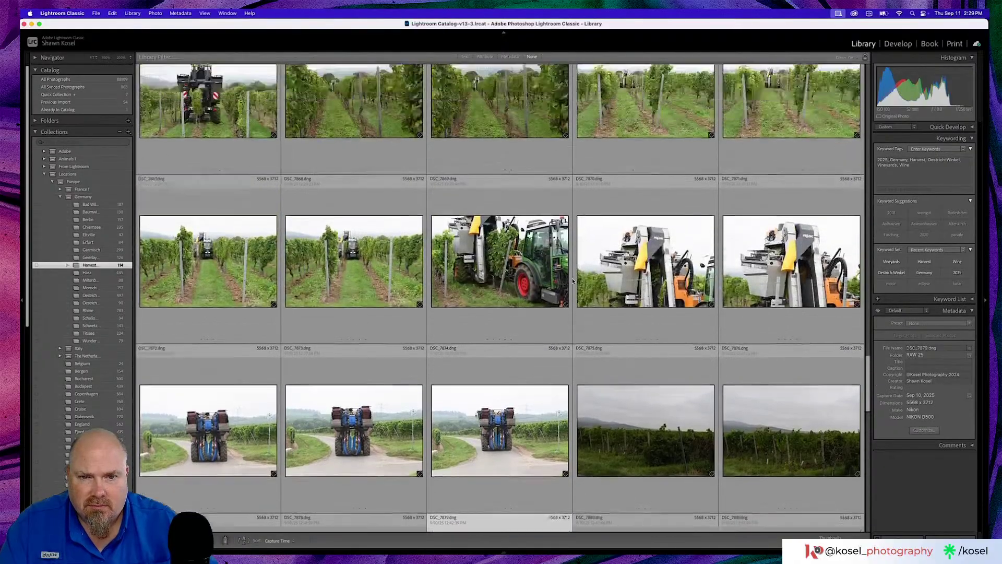
scroll(573, 281, "up", 4)
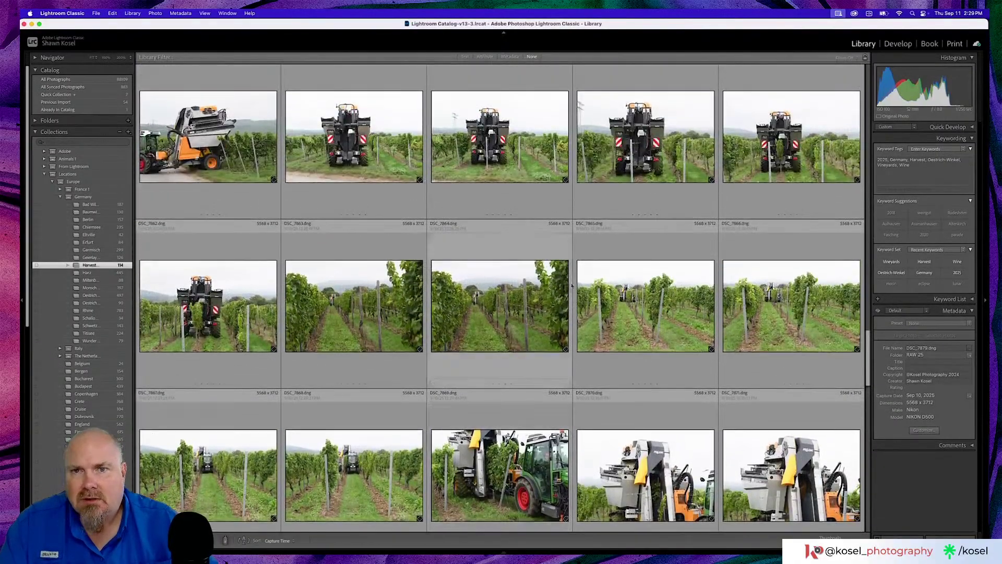
scroll(572, 285, "up", 5)
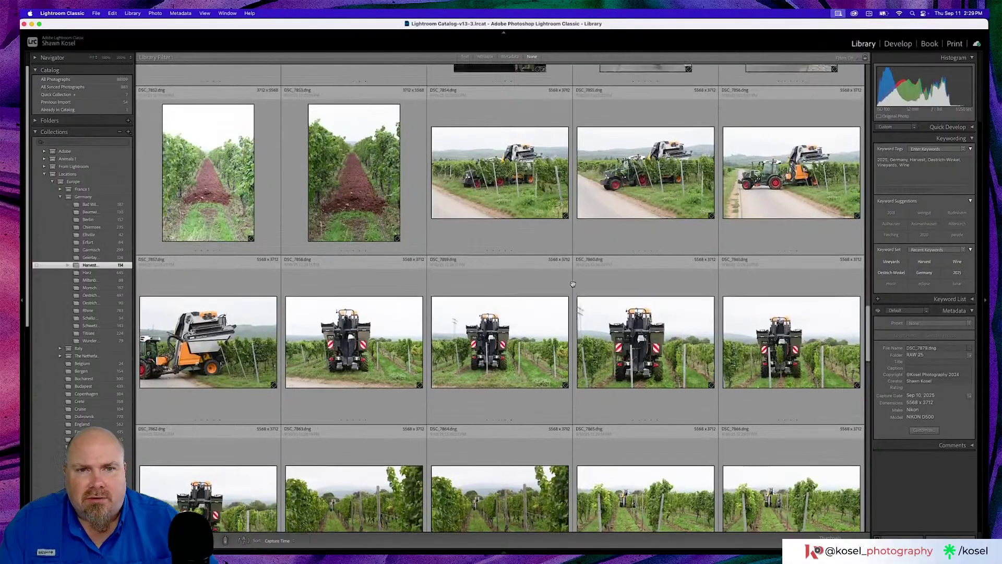
double_click(526, 173)
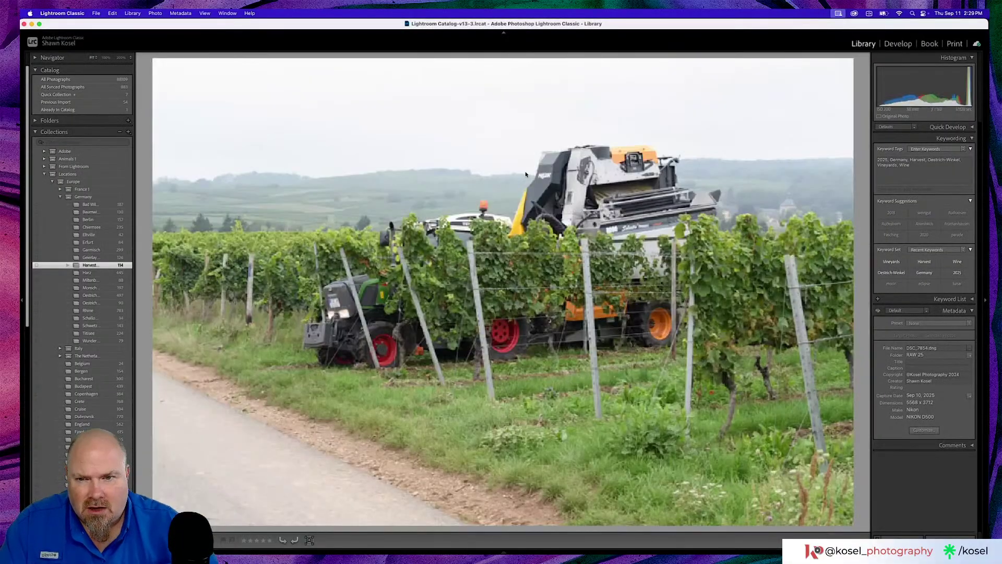
Review the following shots of the tractor pulling the harvester into the vine rows through DSC_7860.
key("Right")
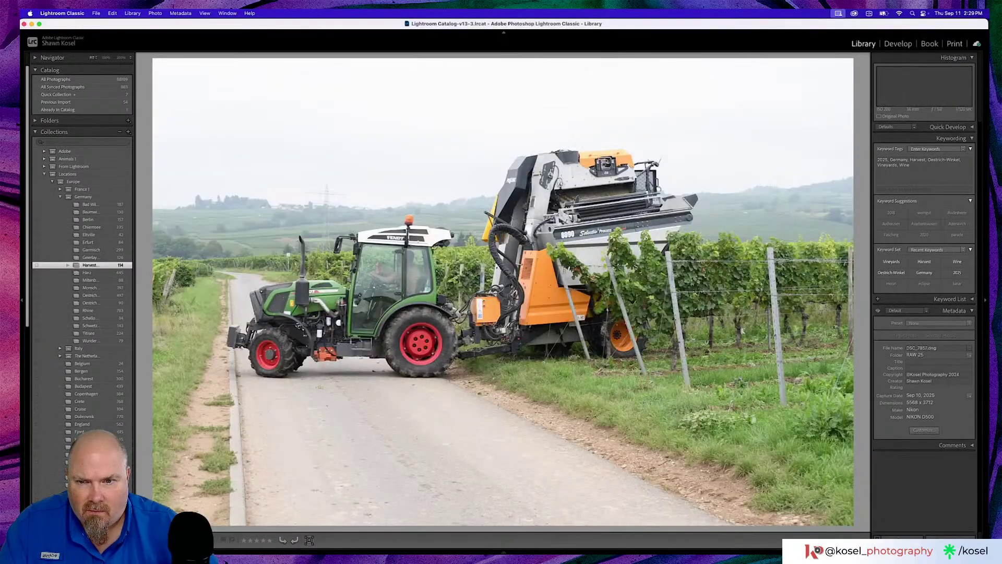
key("Right")
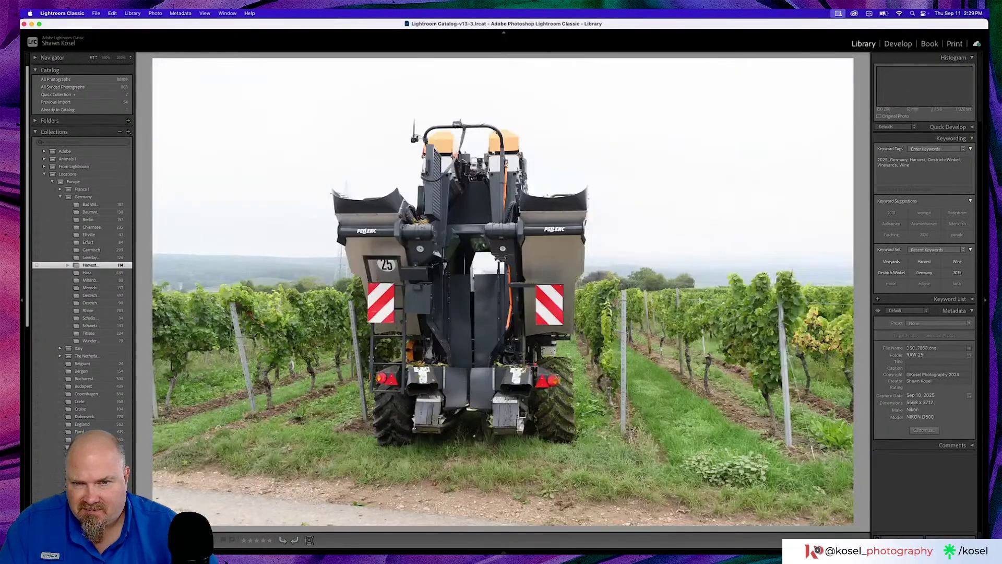
key("Right")
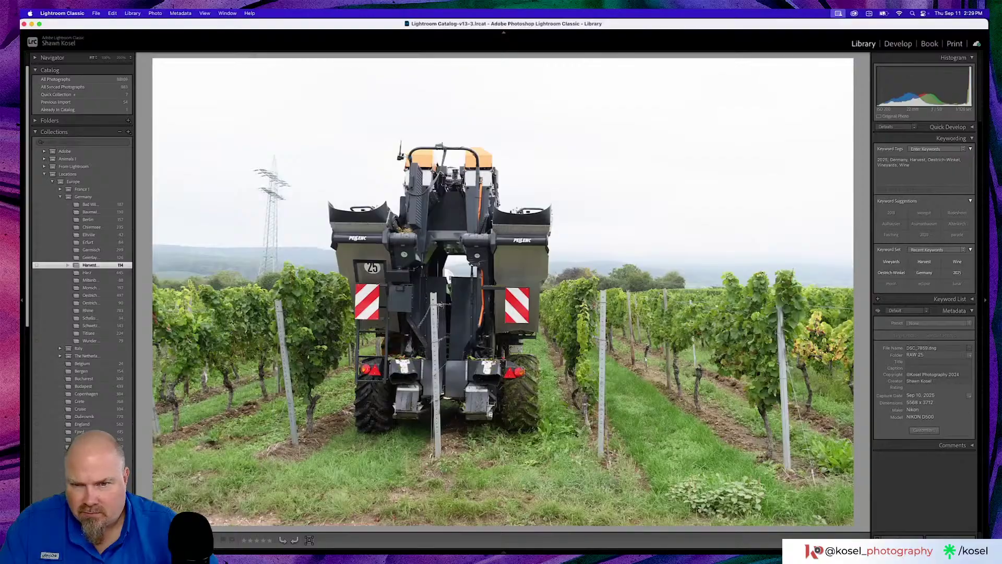
key("Right")
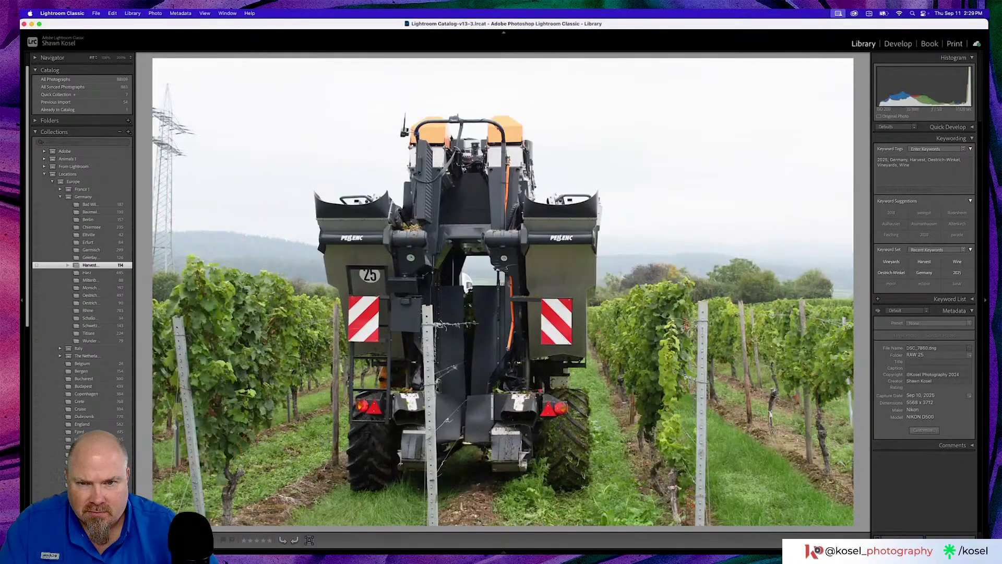
Review the following shots of the harvester among the vines through DSC_7868 and open that photo for developing.
key("Right")
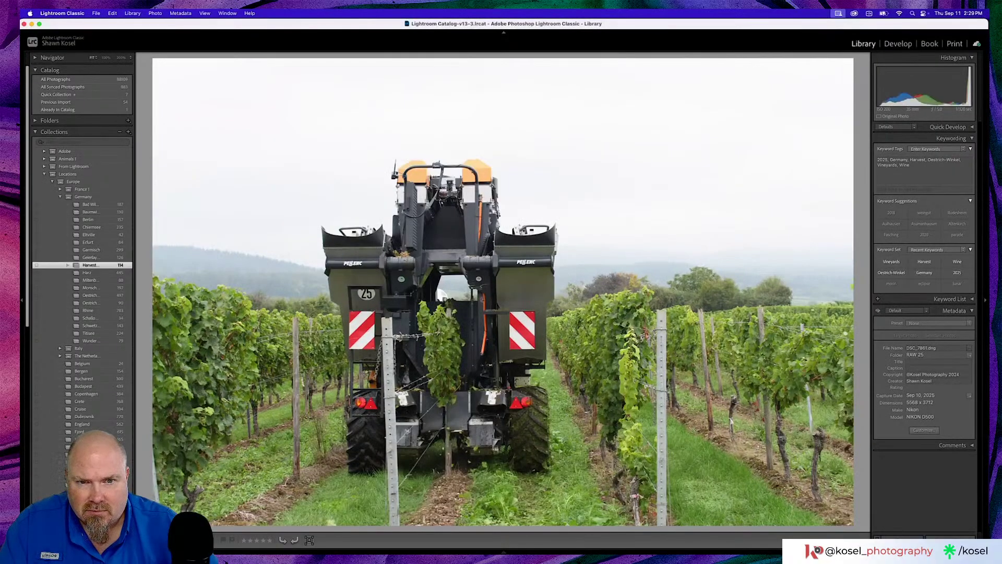
key("Right")
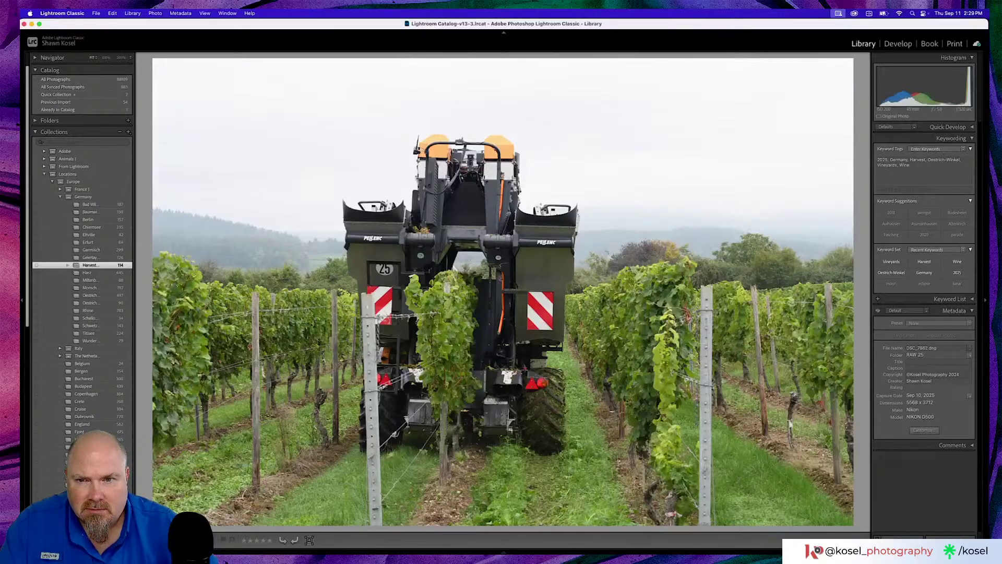
key("Right")
key("Right")
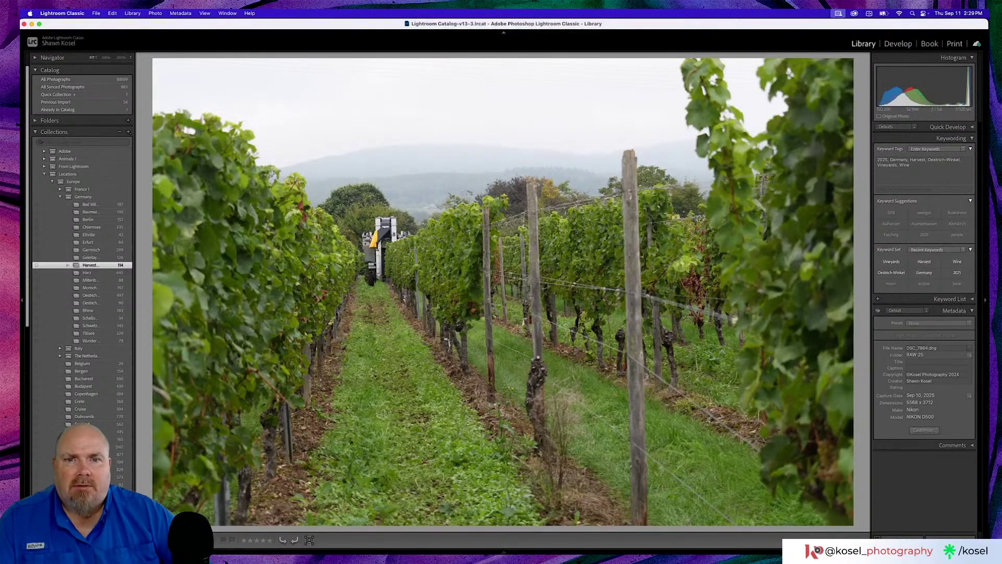
key("Right")
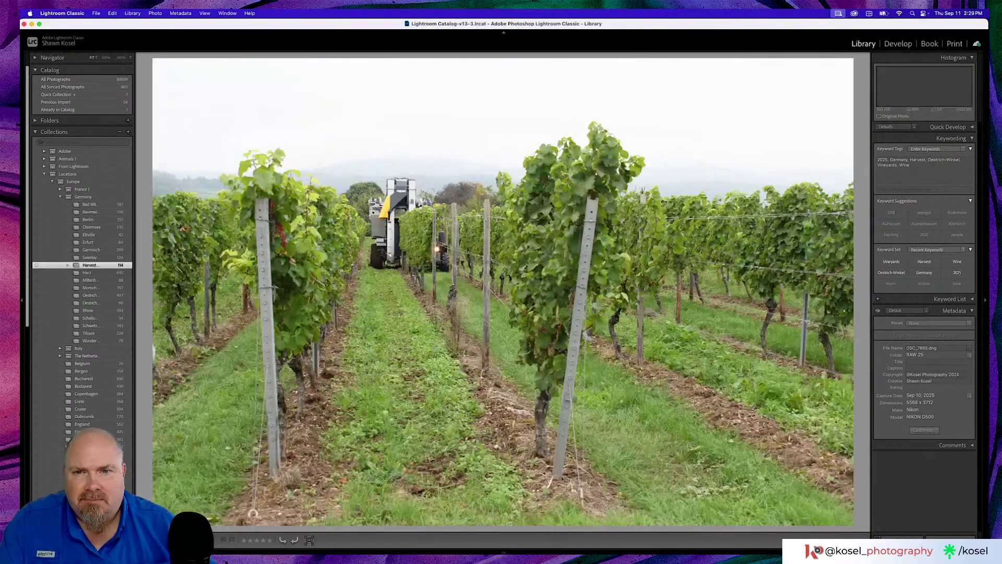
key("Right")
key("Right")
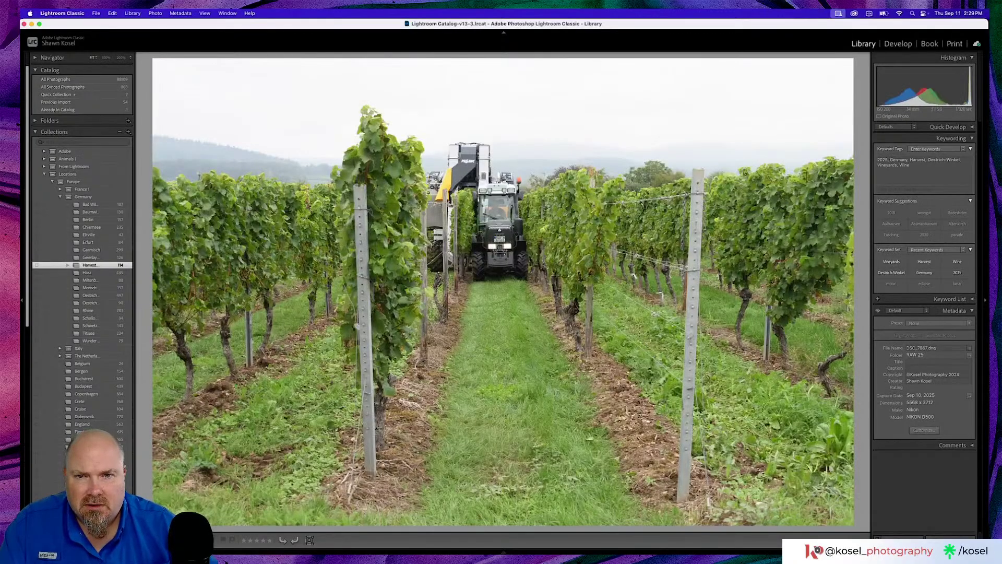
key("Right")
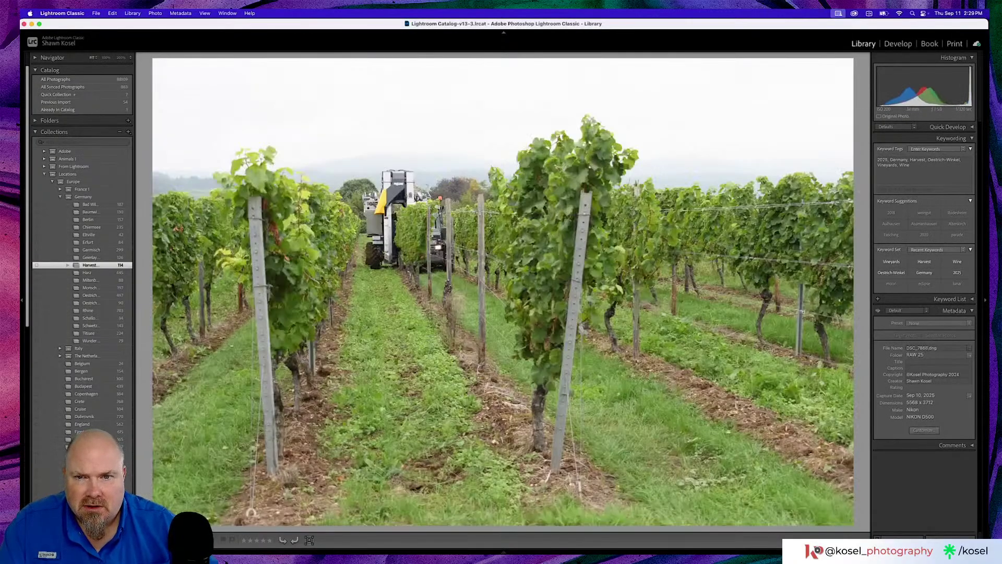
key("Left")
key("Right")
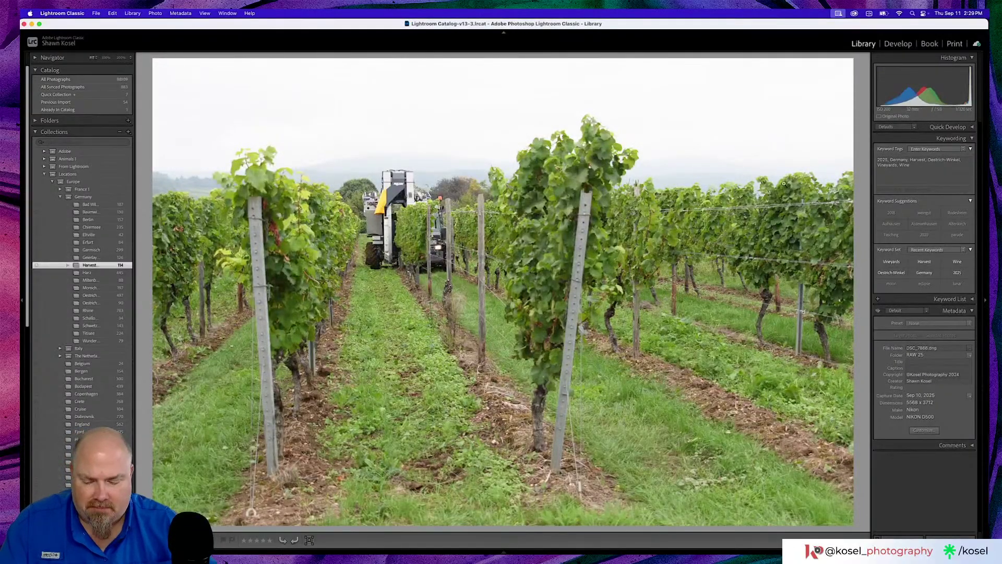
key("d")
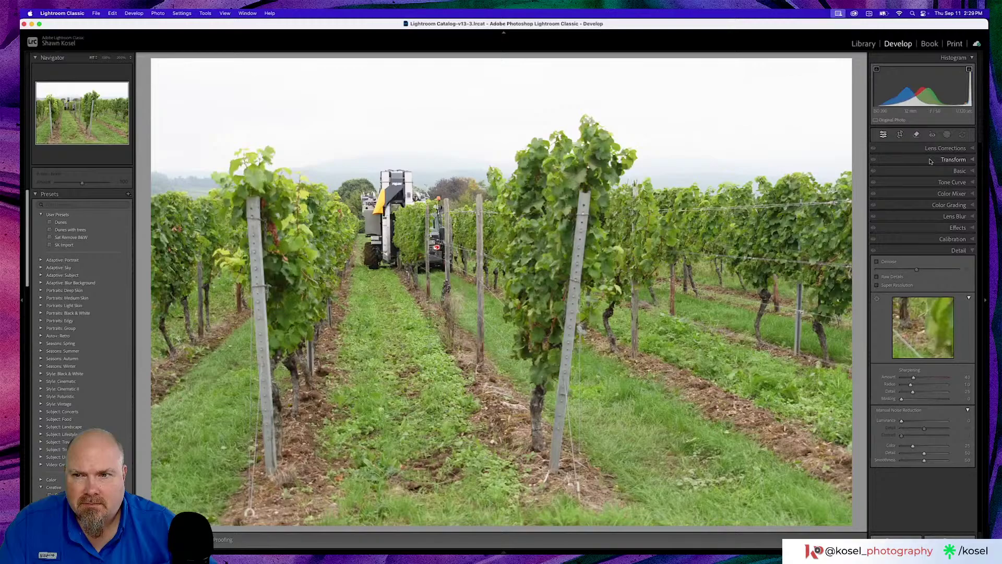
Create separate landscape masks for the sky, the vegetation and the natural ground.
left_click(947, 135)
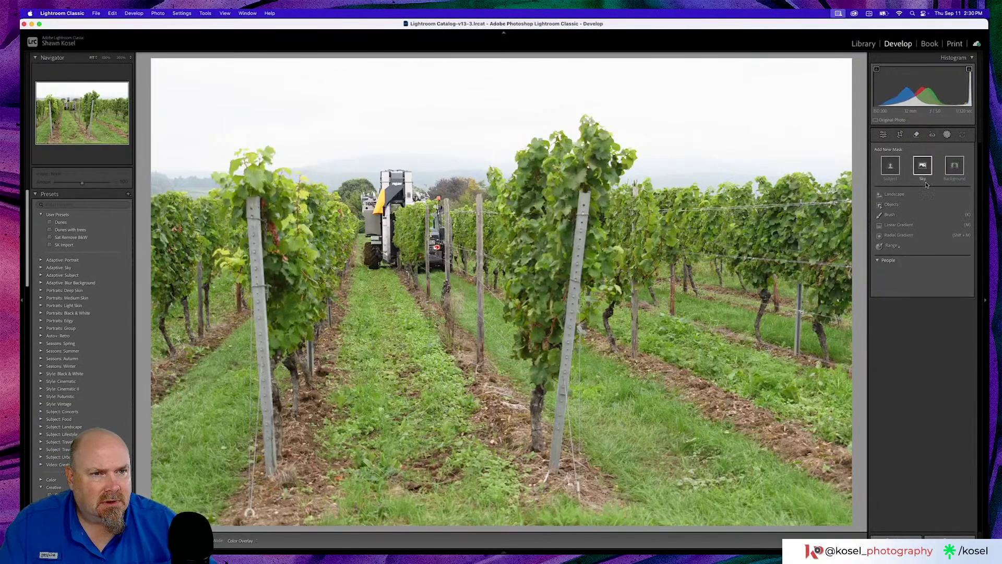
left_click(893, 194)
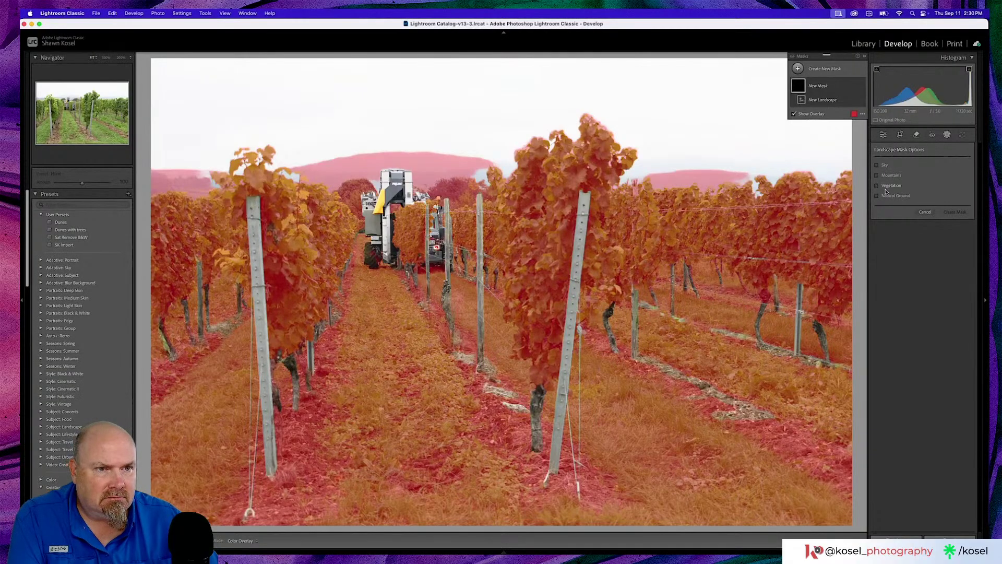
left_click(878, 185)
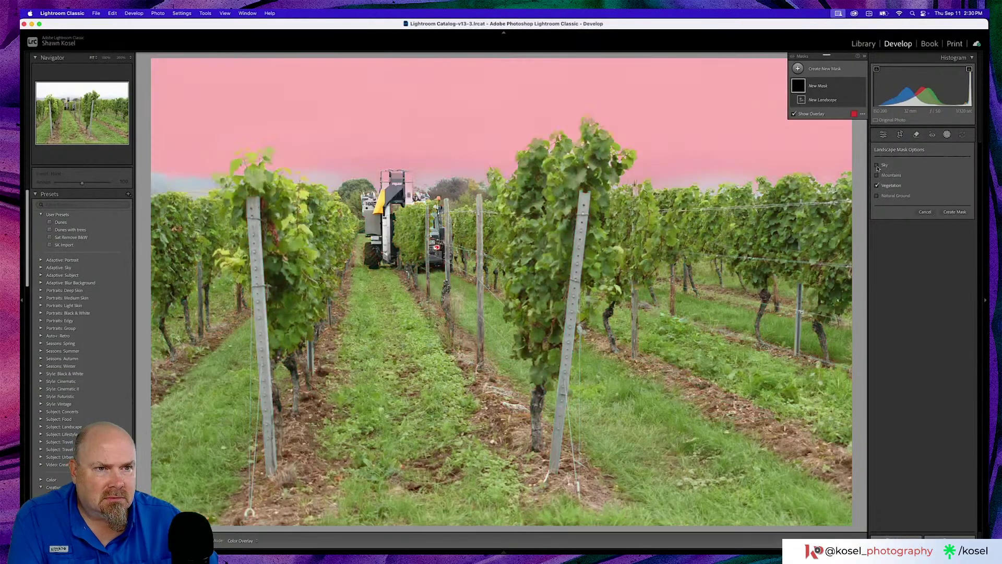
left_click(878, 165)
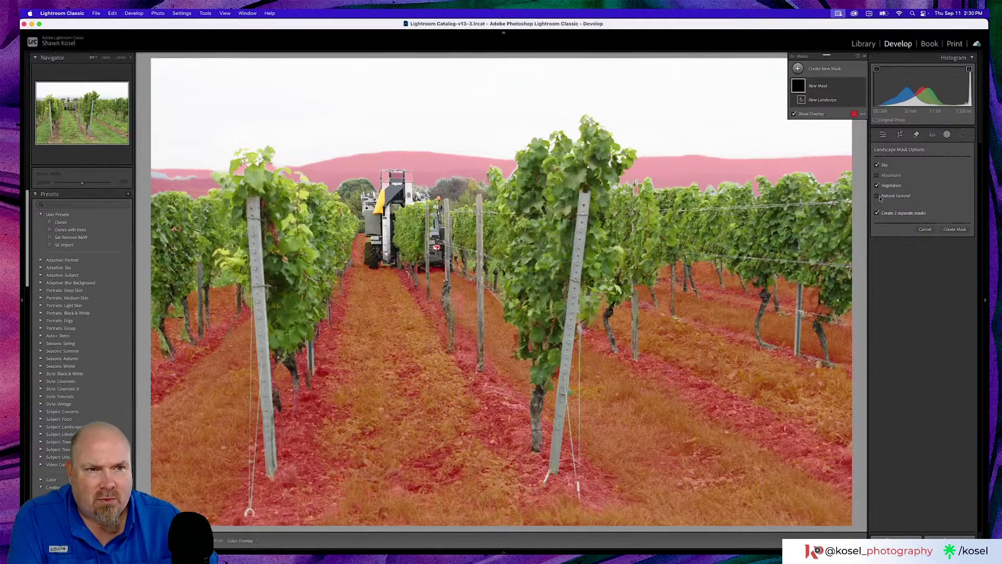
left_click(878, 197)
left_click(954, 229)
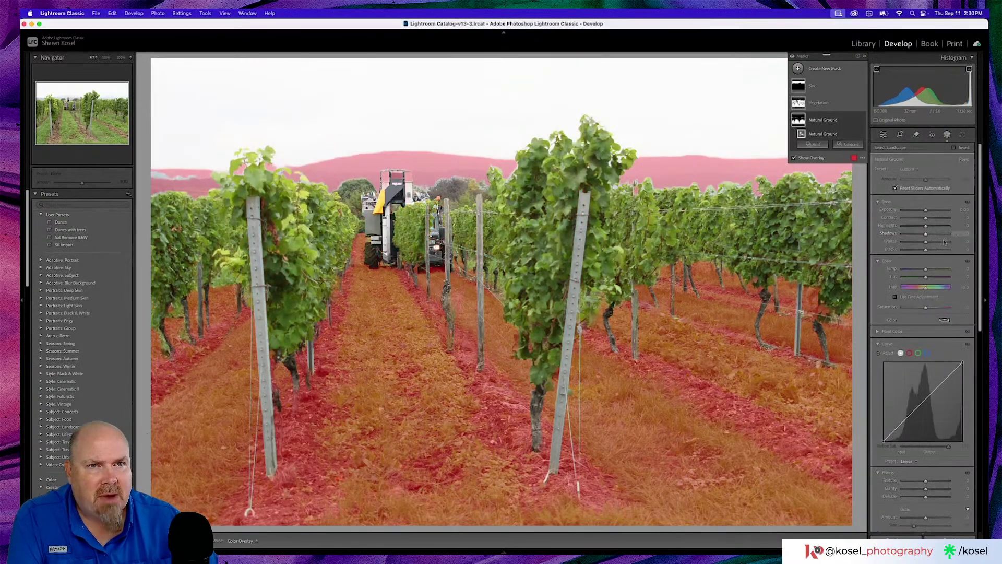
Set the sky mask's highlights to -100 and inspect the power lines in the sky up close.
left_click(812, 87)
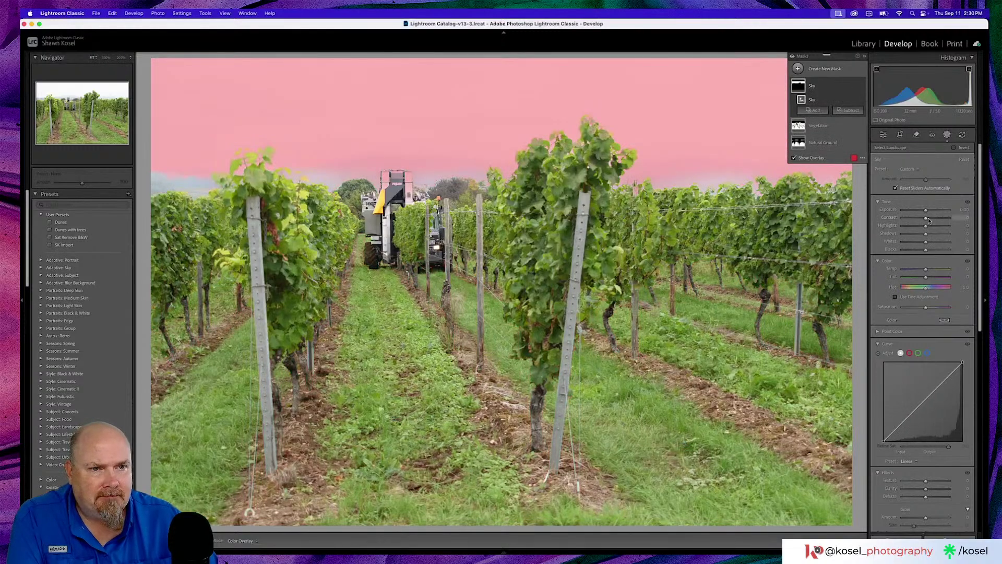
left_click_drag(925, 226, 879, 230)
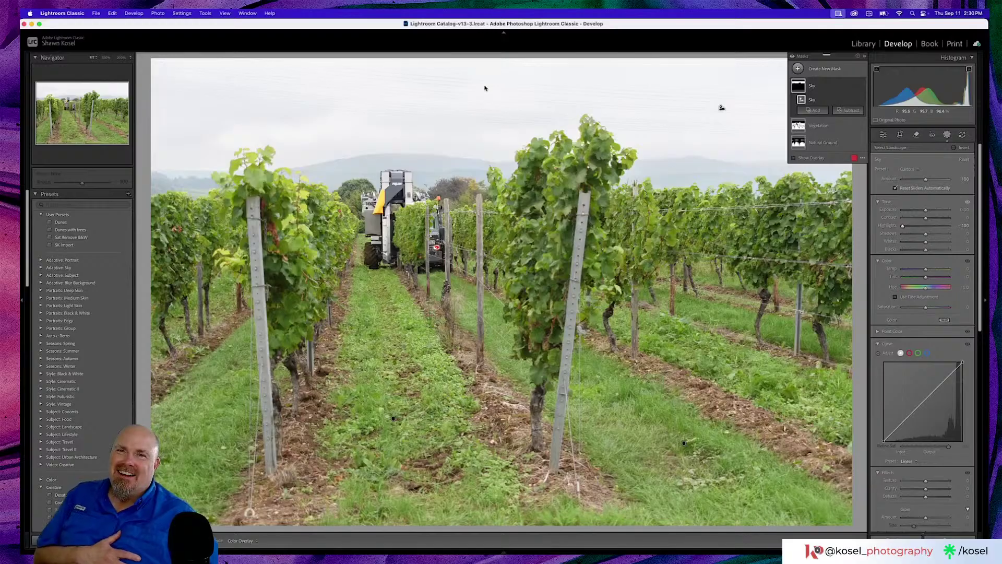
left_click(521, 90)
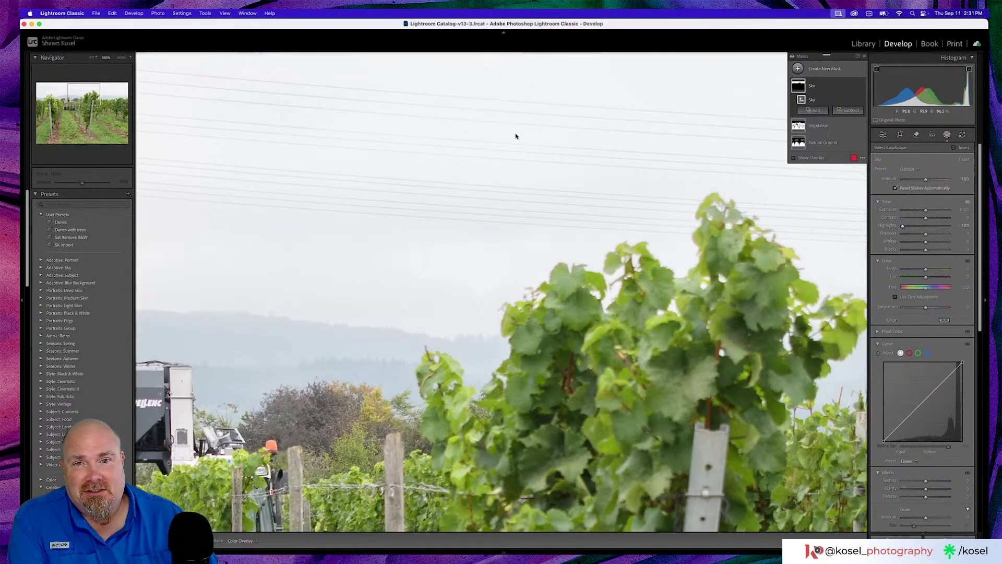
key("super+minus")
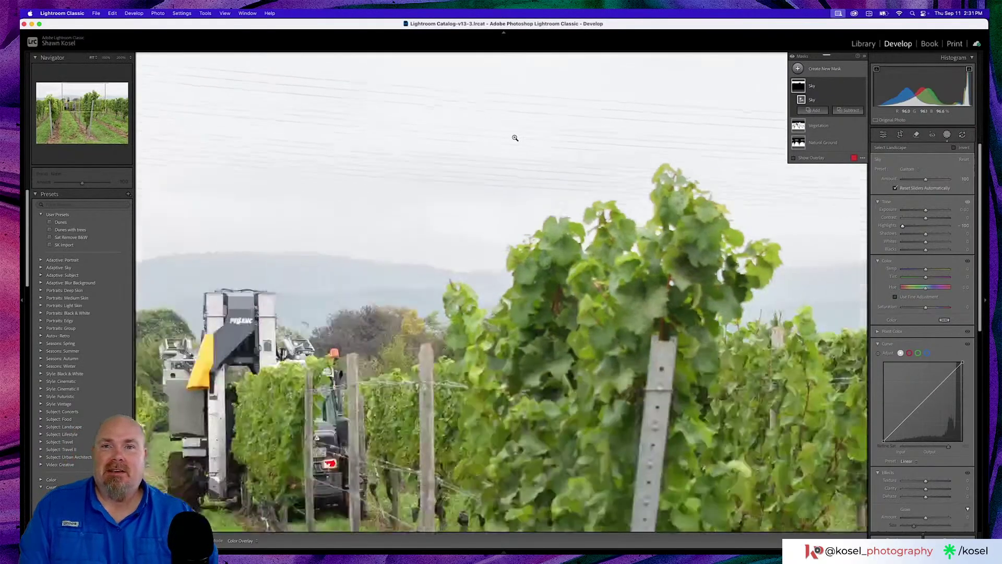
left_click(514, 138)
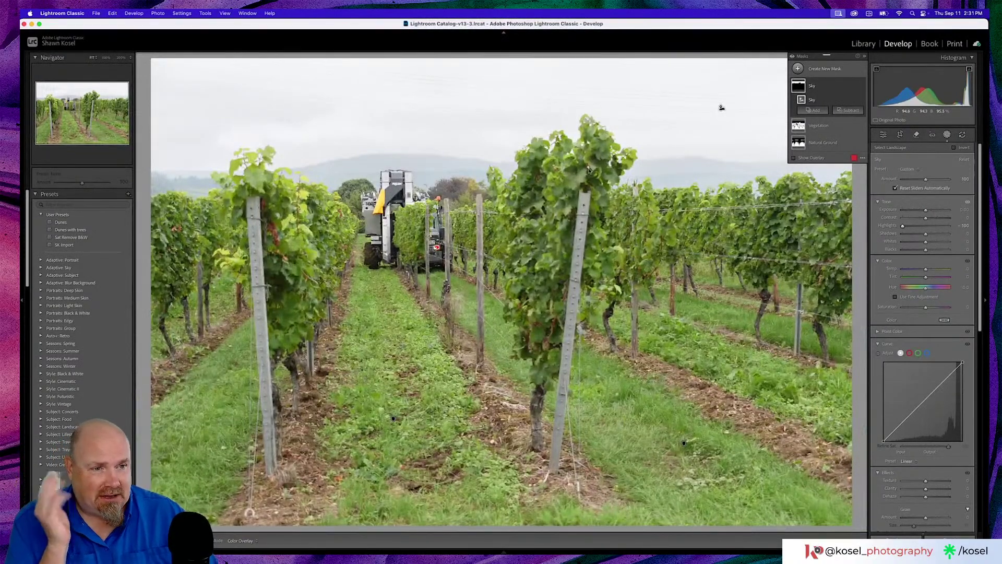
Compare the sky mask's exposure lowered to -4.00 with its highlights lowered to -100, resetting the previous adjustment each time.
left_click_drag(904, 223, 919, 227)
double_click(890, 226)
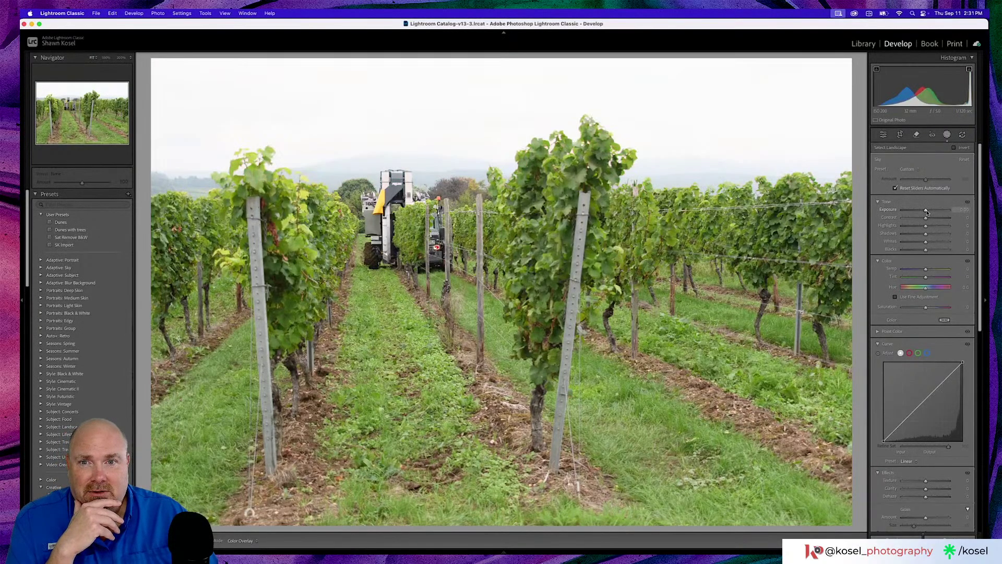
left_click_drag(926, 209, 896, 212)
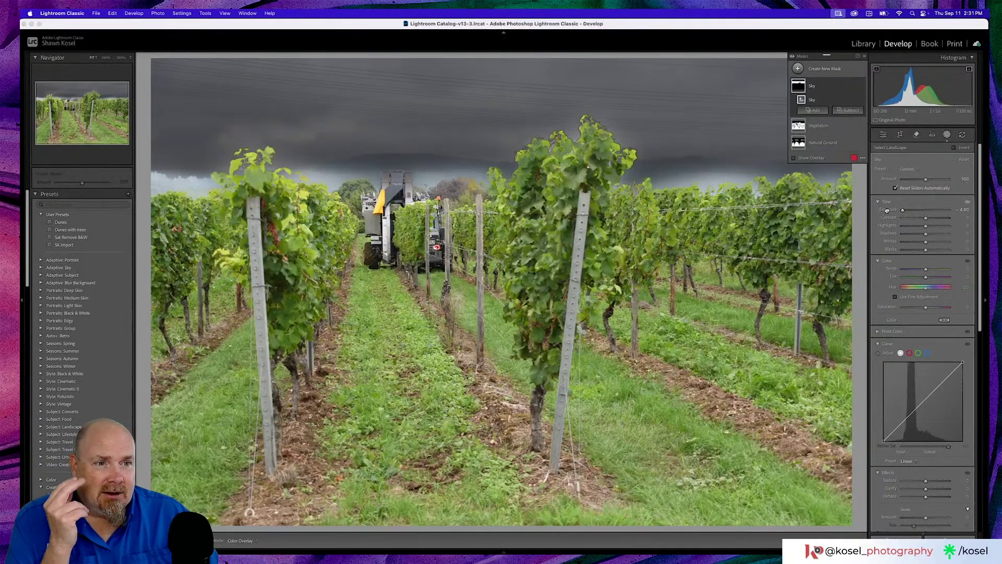
double_click(887, 211)
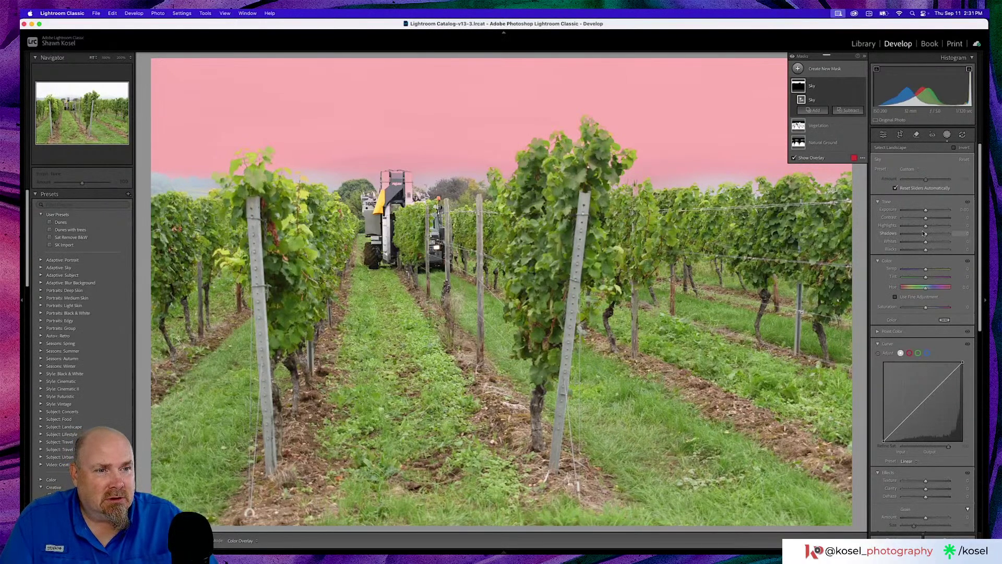
left_click_drag(925, 228, 896, 231)
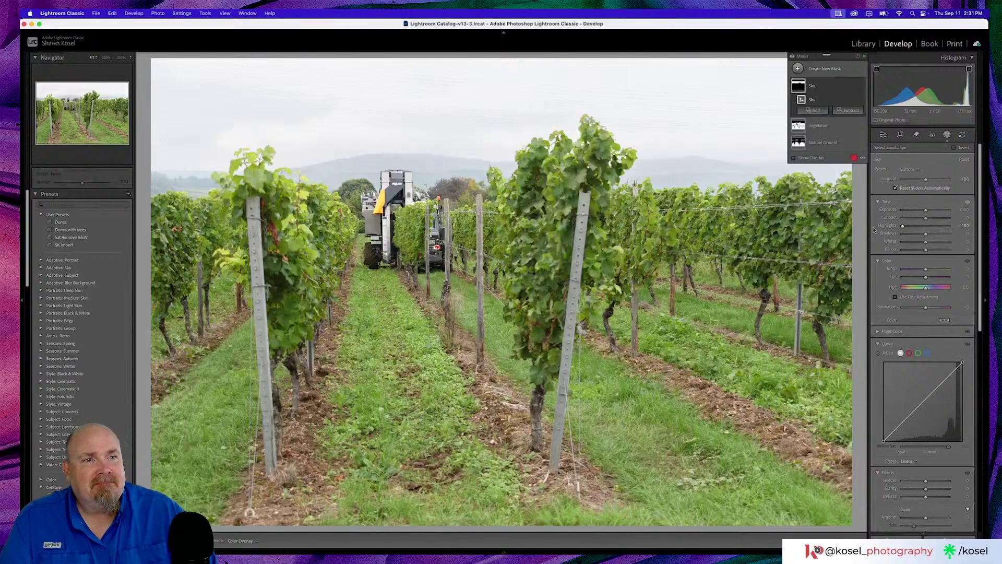
Try a tighter crop at the original aspect ratio, trimming the sky and the vines beside the front-left post.
left_click(917, 134)
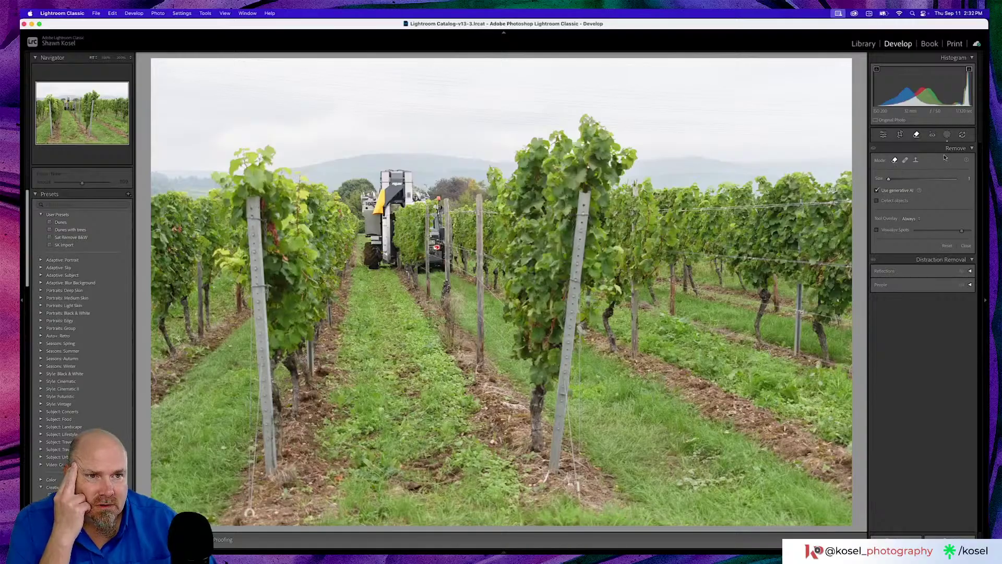
left_click(899, 134)
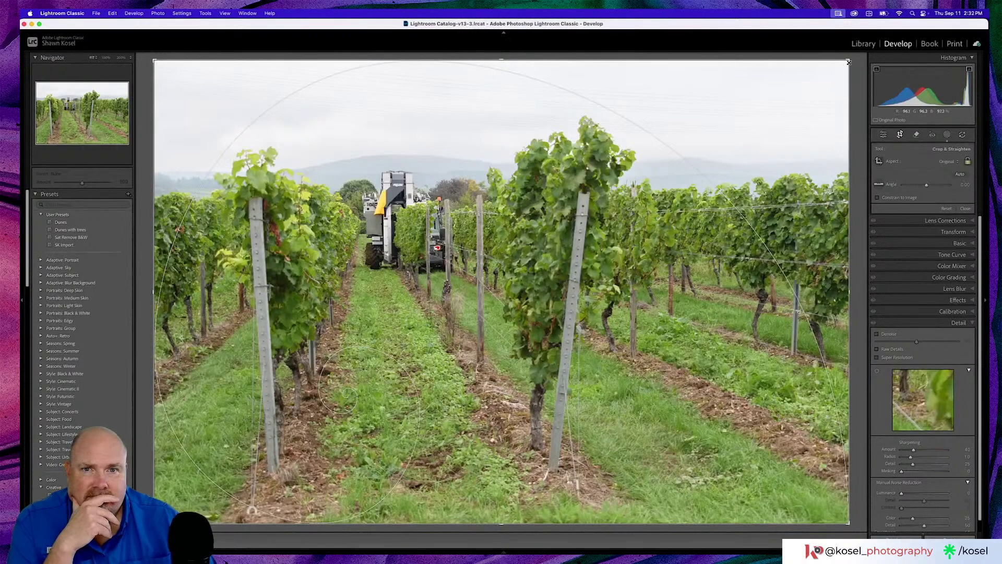
left_click_drag(849, 60, 843, 84)
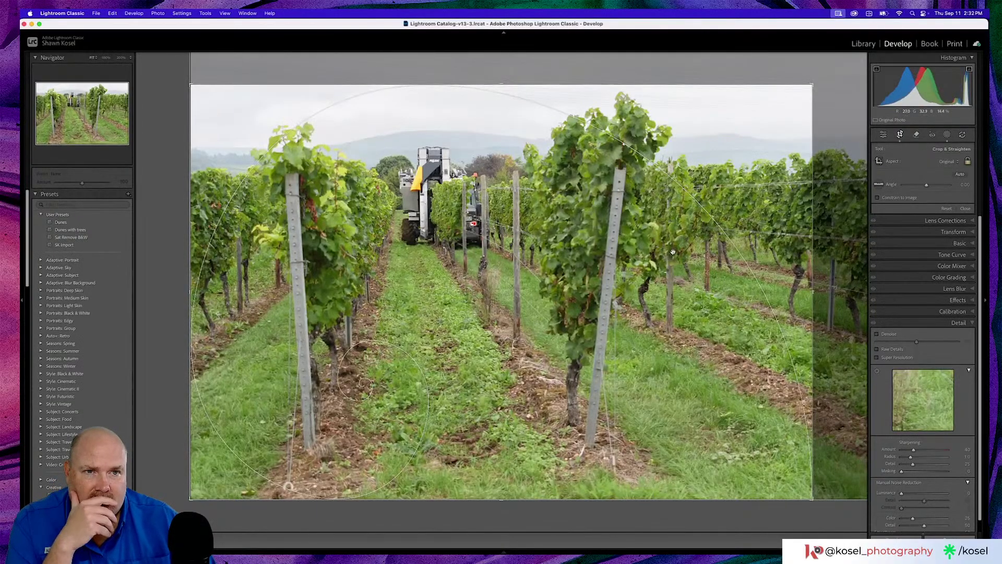
left_click_drag(672, 253, 556, 248)
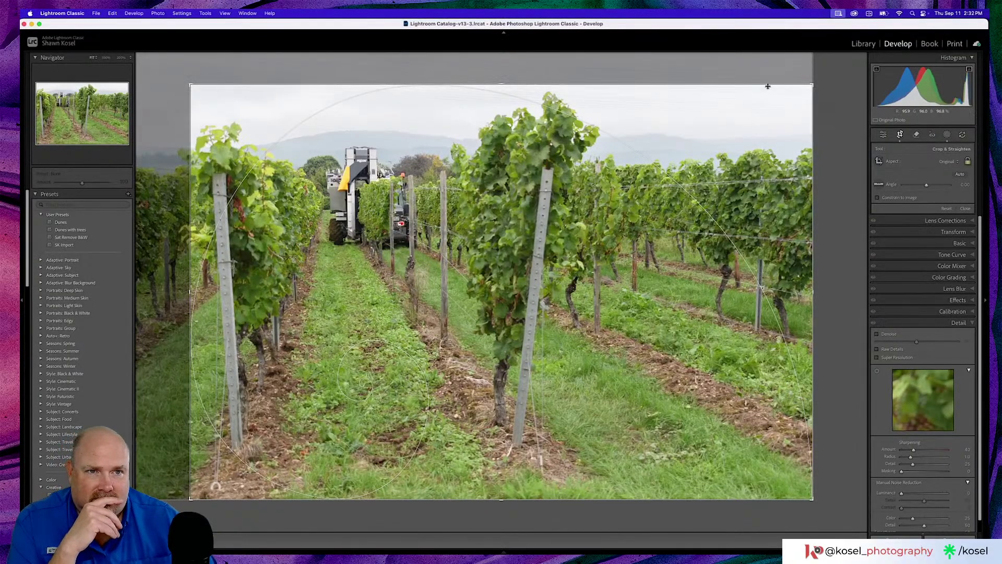
left_click_drag(813, 84, 799, 102)
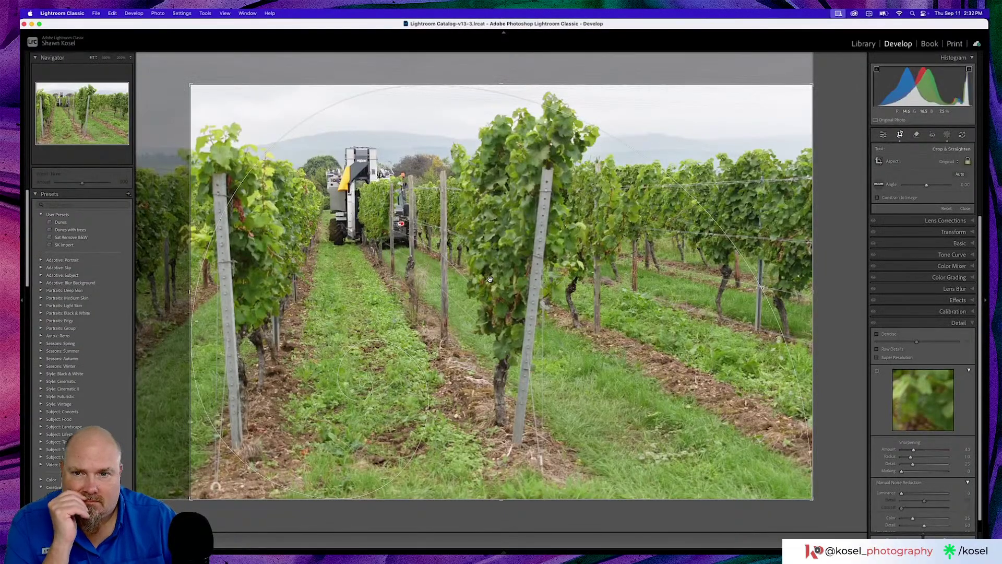
Cycle through the crop guide overlays and rotate the golden spiral to check the composition against the harvester and vines.
key("o")
key("o")
key("o")
key("o")
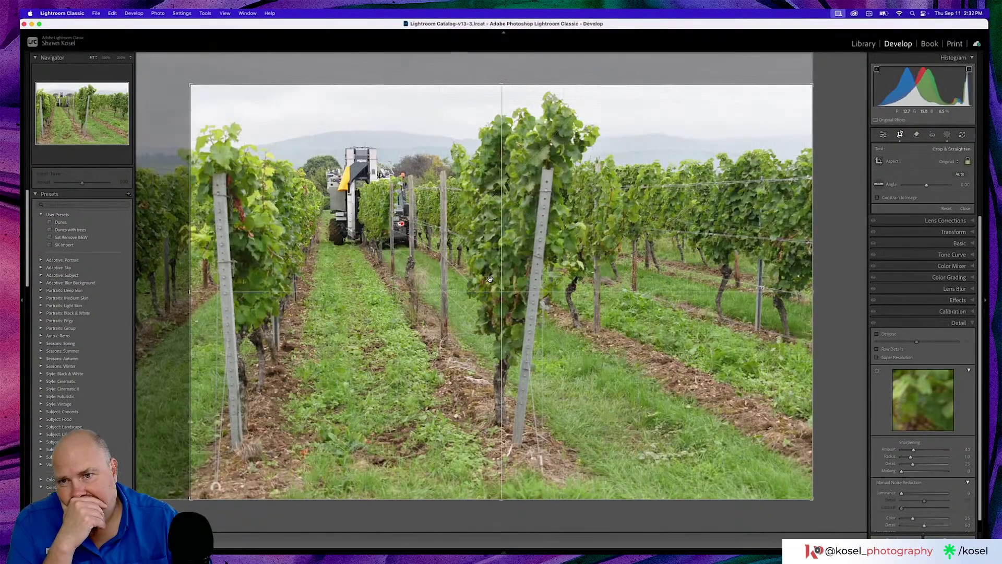
key("o")
key("o")
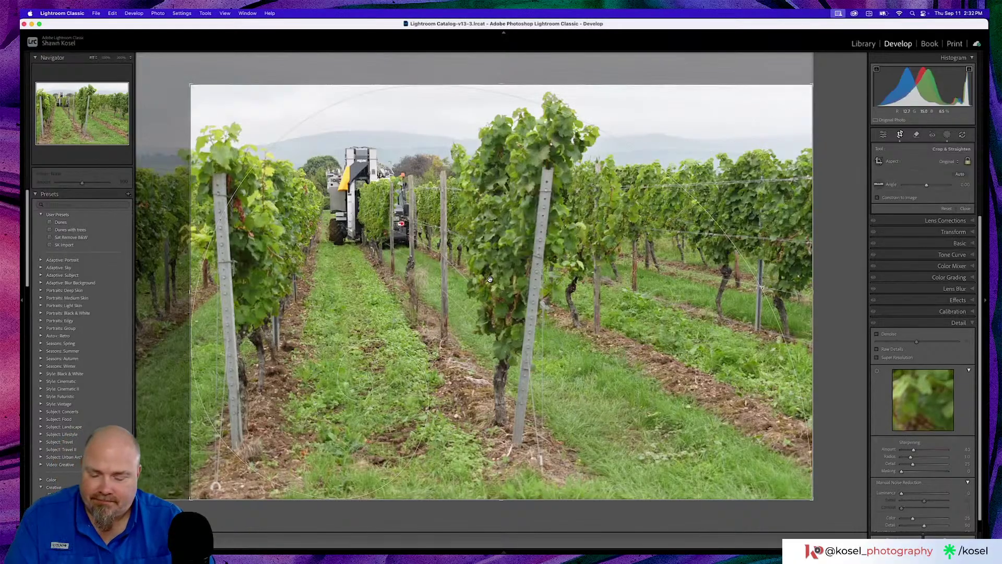
key("shift+o")
key("shift+o")
key("shift+o")
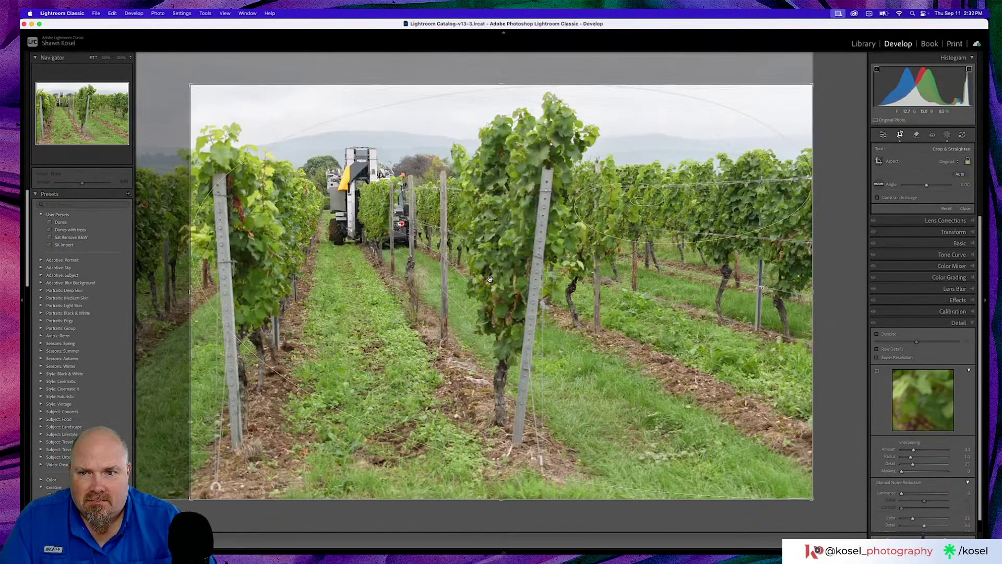
key("shift+o")
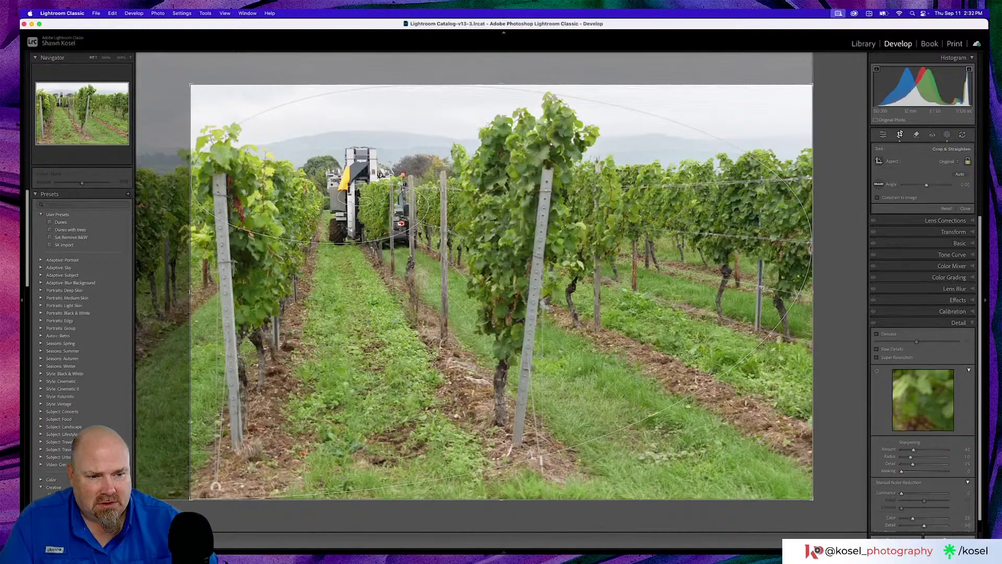
Undo the crop and mask edits, and set the whole photo's highlights to -100 in the basic adjustments.
key("super+z")
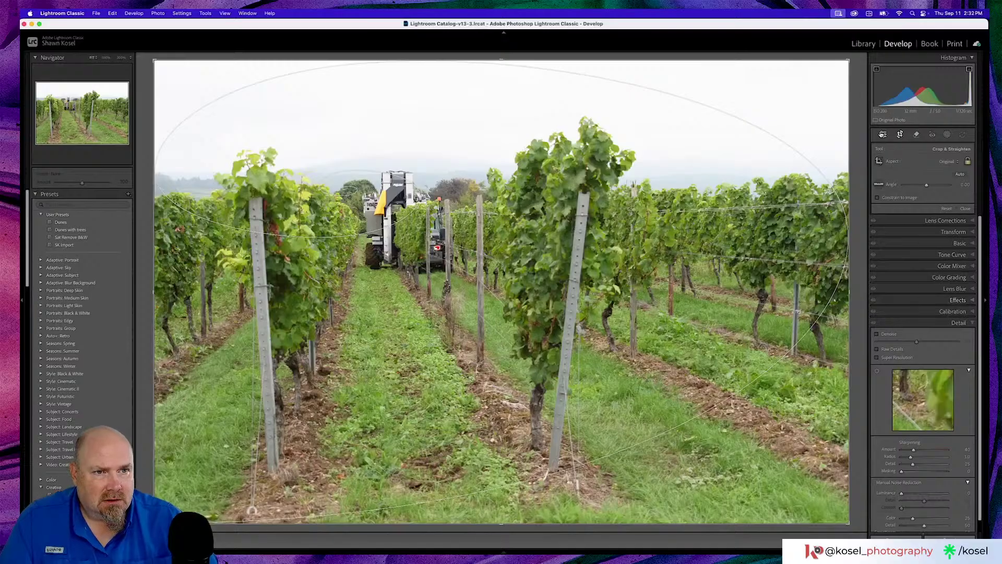
left_click(883, 135)
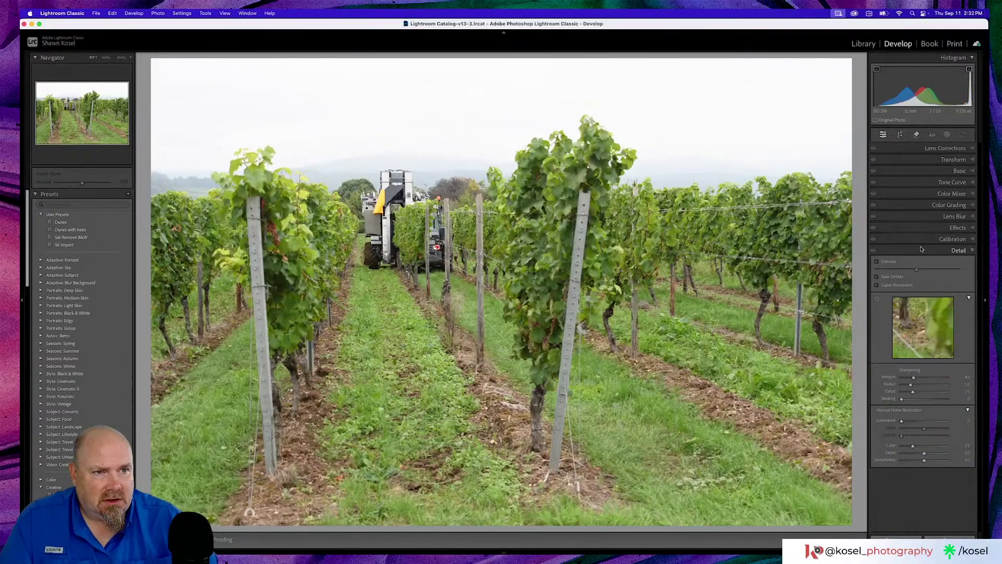
left_click(953, 161)
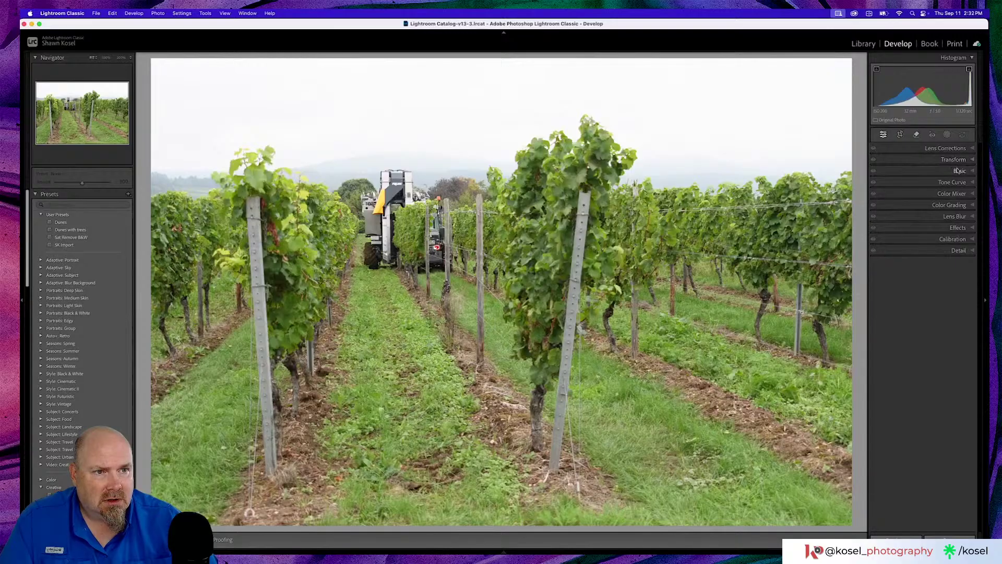
left_click(955, 213)
left_click_drag(924, 266, 886, 265)
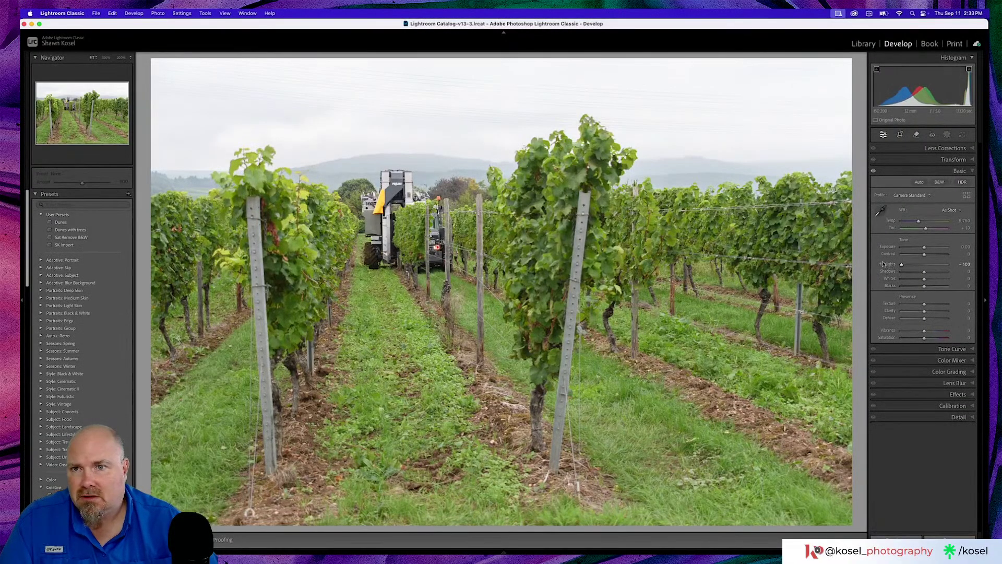
Open the developed harvester photo DSC_7866 from the Lightroom Classic collection in Photoshop and close the timeline below the canvas.
key("g")
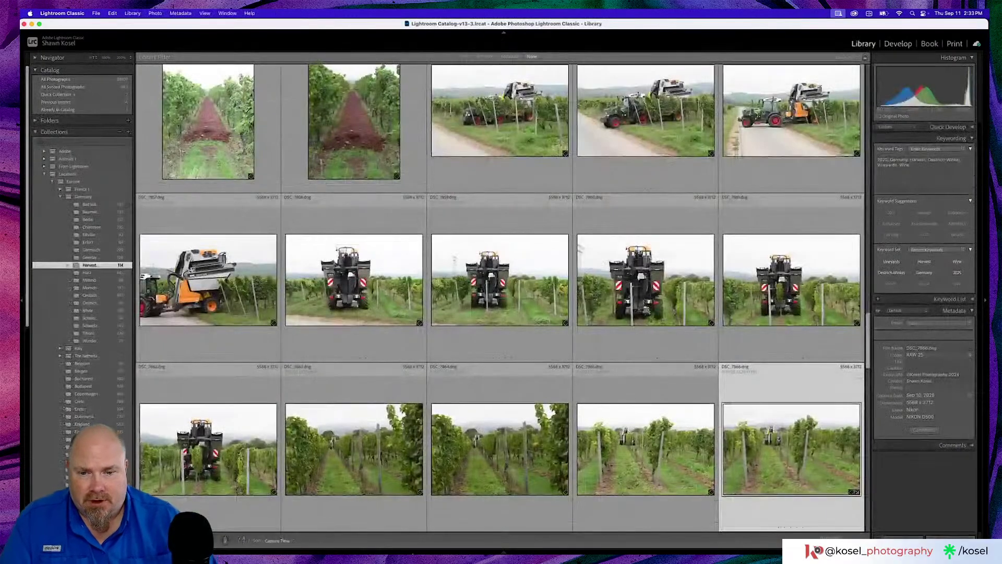
left_click(429, 537)
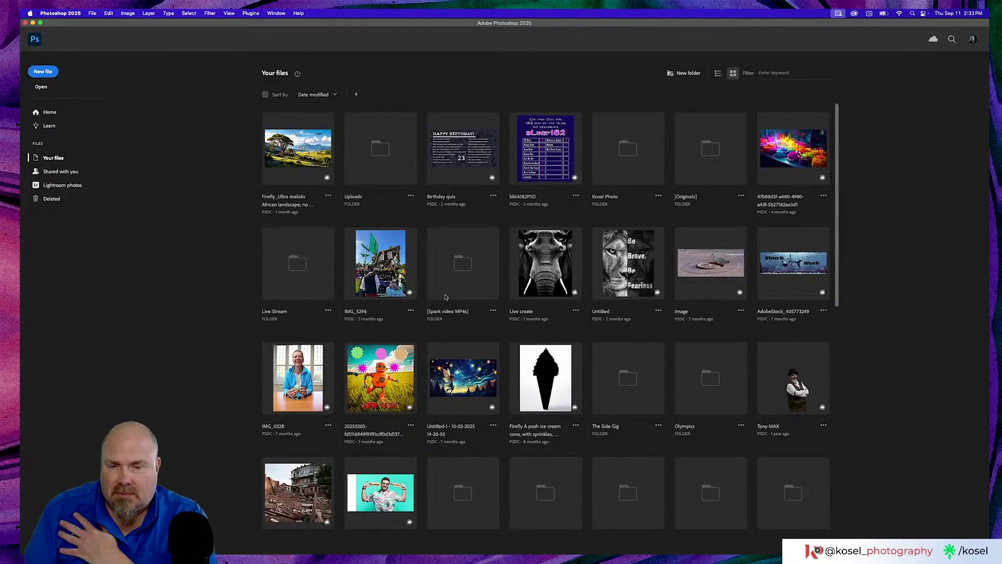
key("super+Tab")
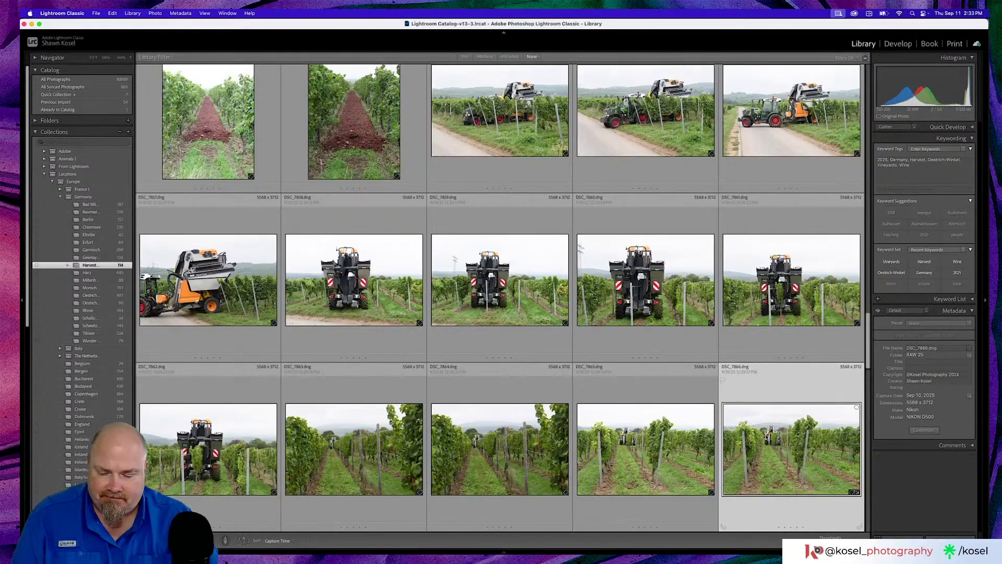
key("super+Tab")
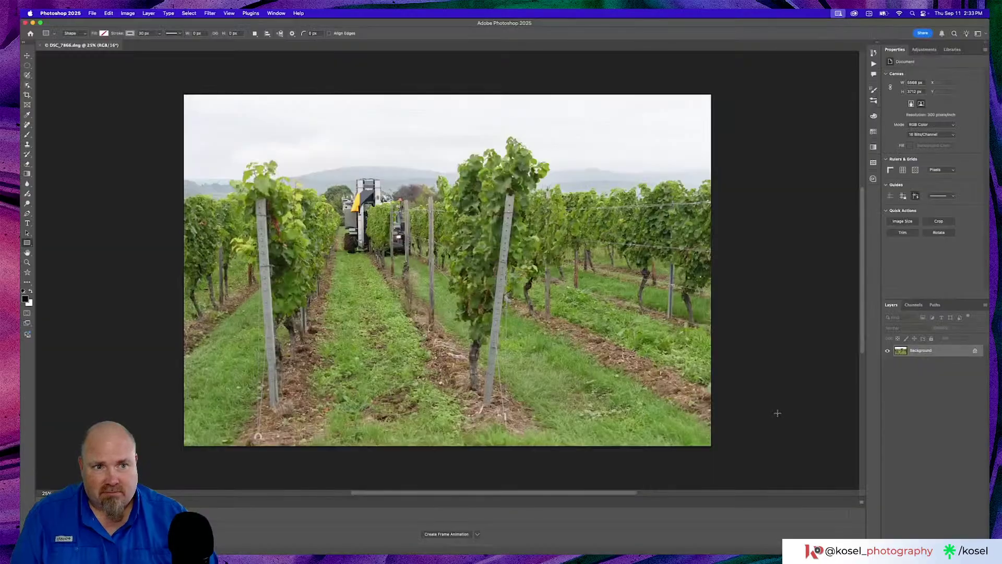
left_click(862, 502)
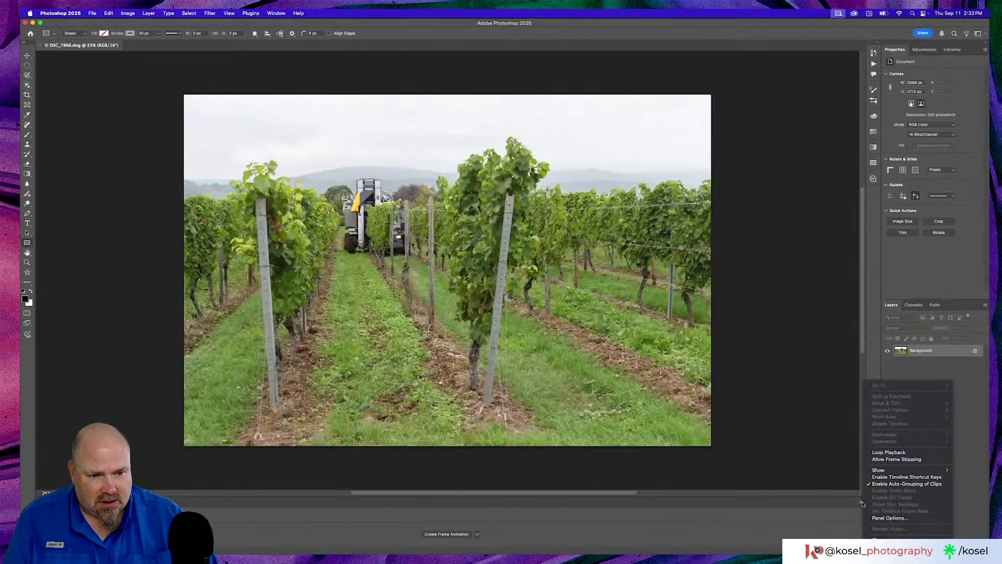
left_click(882, 540)
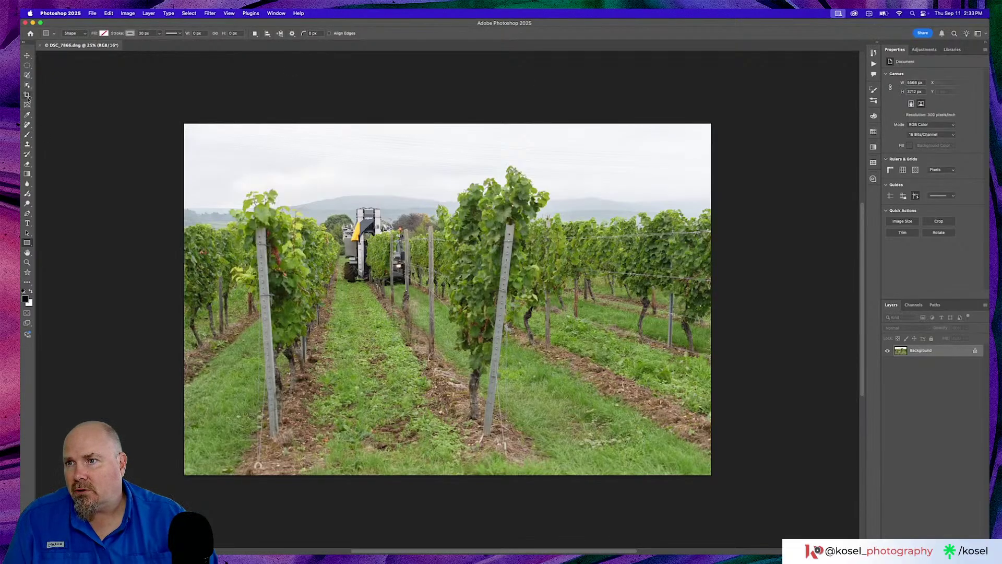
Remove the wires and cables from the whole photo onto a new layer, using the Remove tool's automatic distraction finder.
left_click(28, 76)
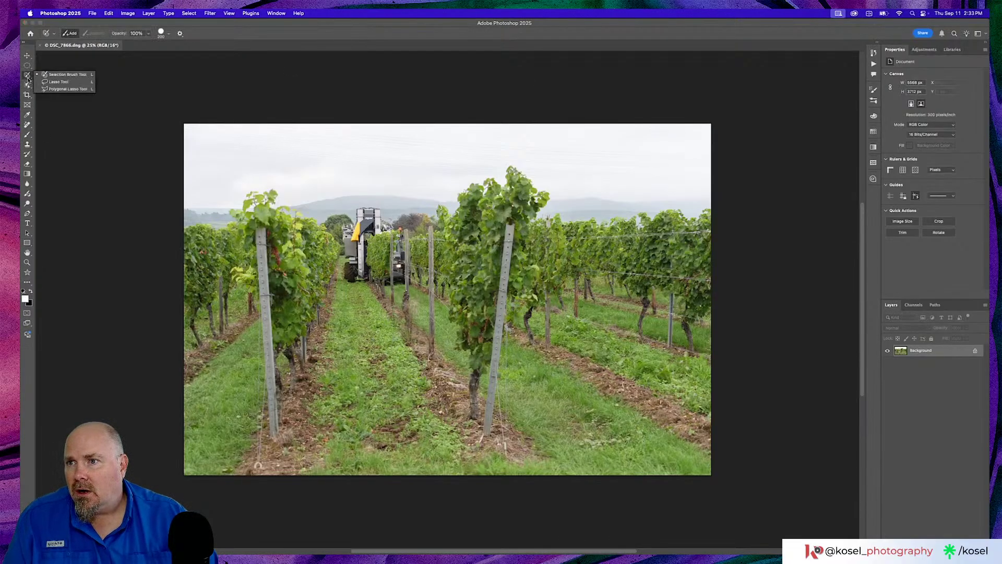
left_click(27, 126)
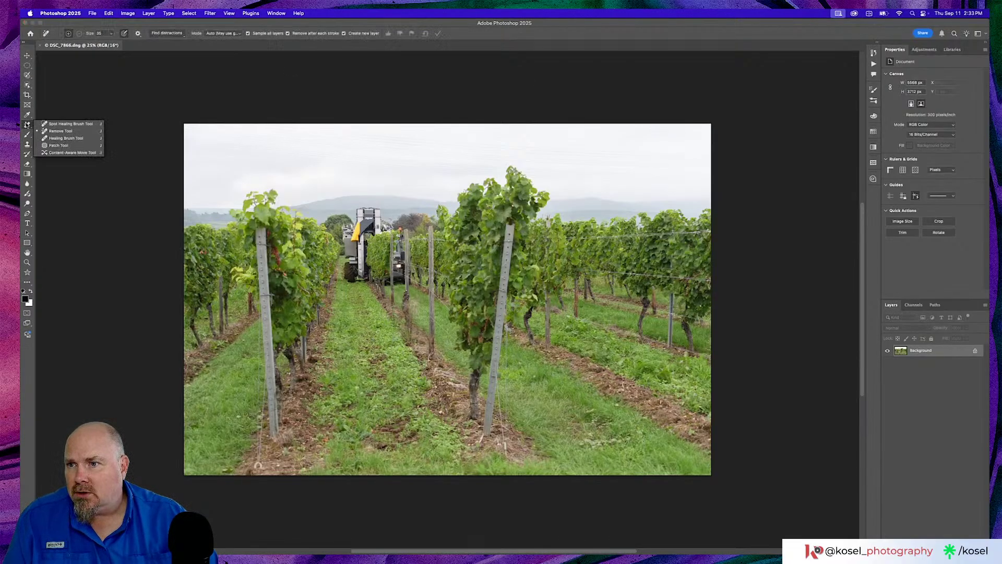
left_click(58, 132)
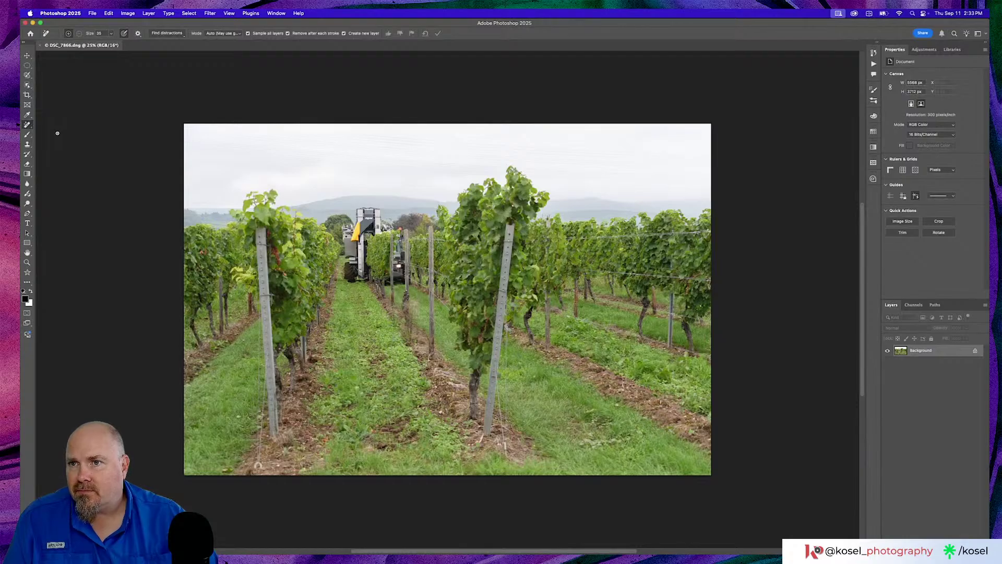
left_click(183, 34)
left_click(167, 58)
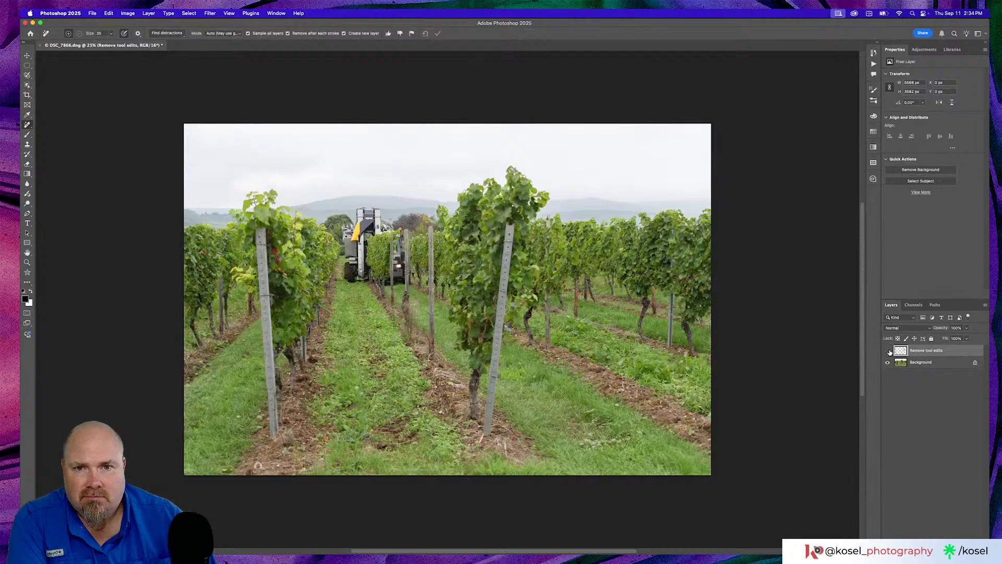
Compare the photo with and without the wire-removal layer, in the full view and at 50% zoom around the vines and posts.
left_click(889, 352)
left_click(888, 352)
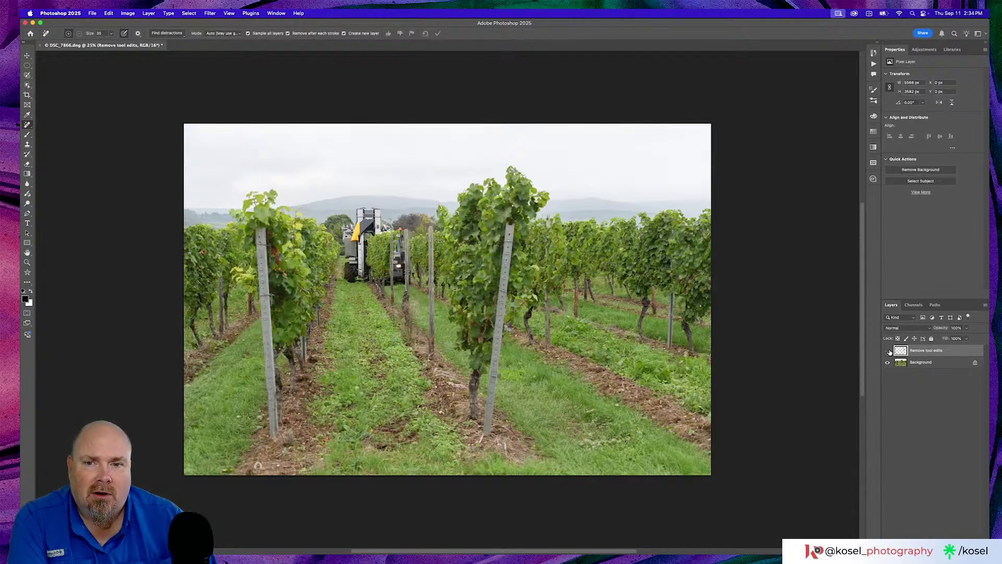
left_click(889, 352)
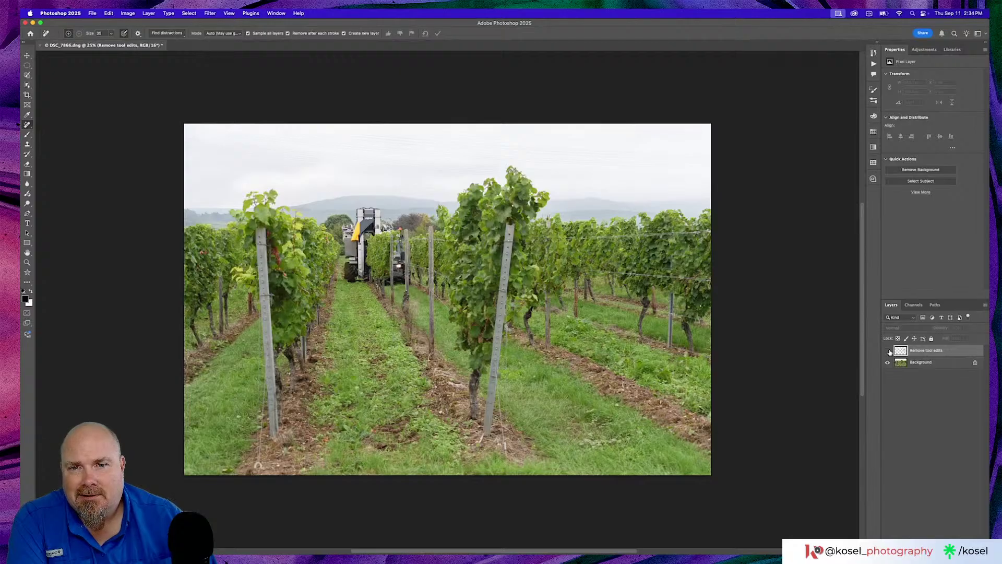
left_click(890, 352)
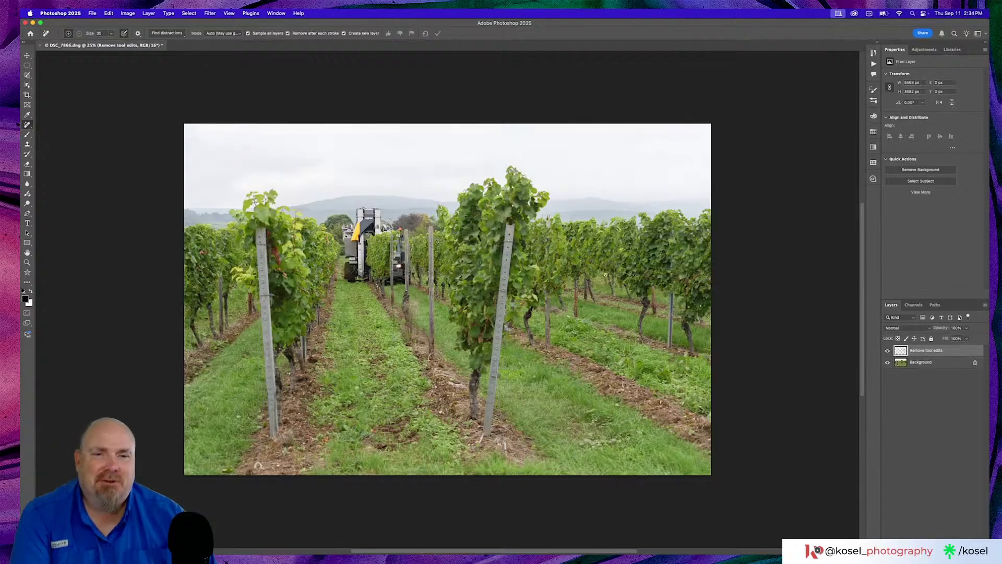
key("super+plus")
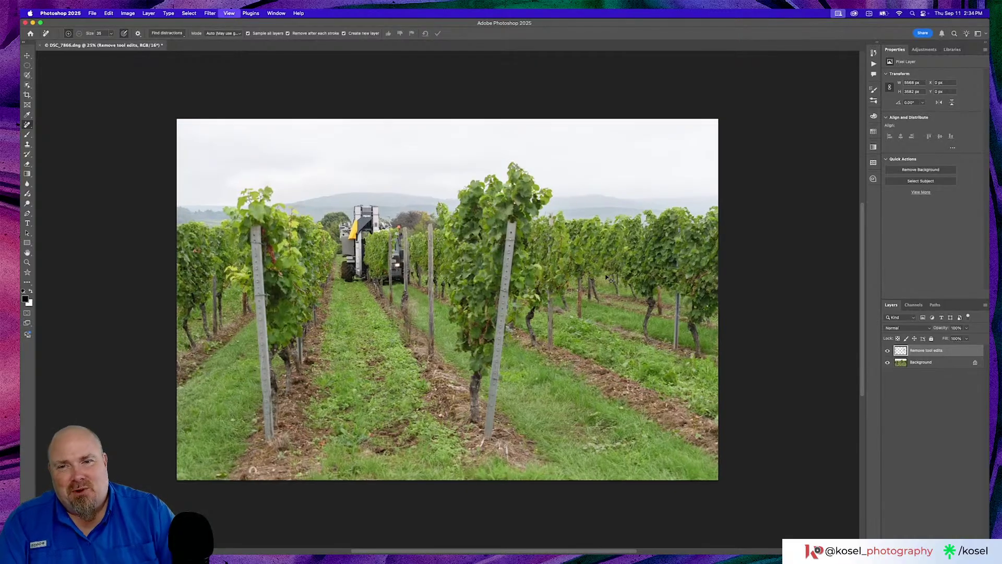
key("super+plus")
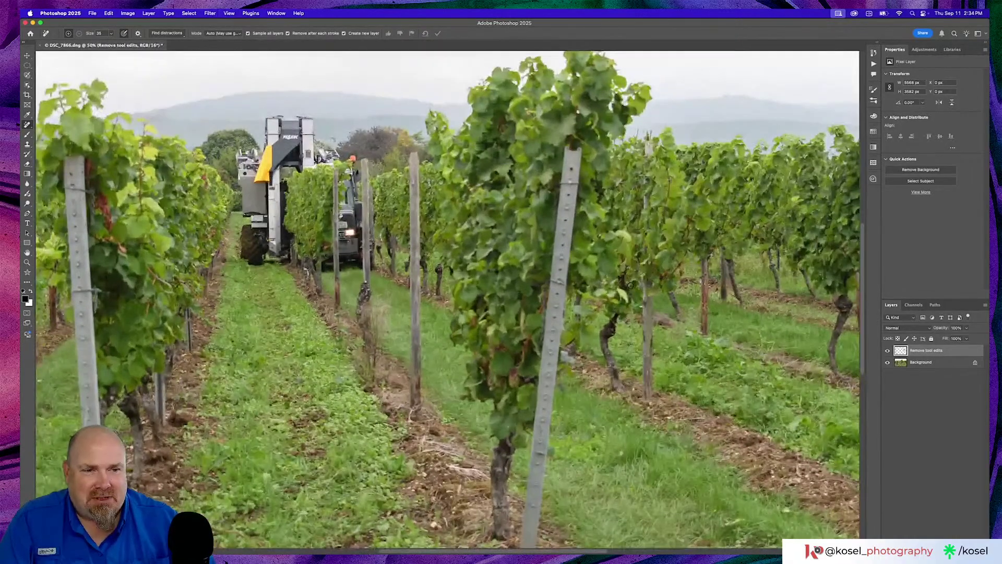
left_click(890, 351)
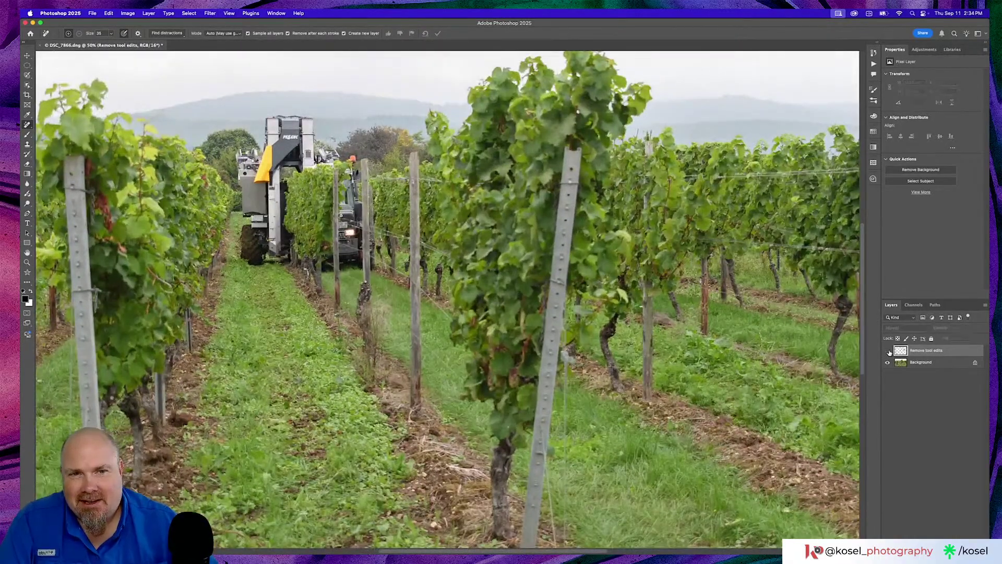
left_click(889, 352)
left_click(889, 352)
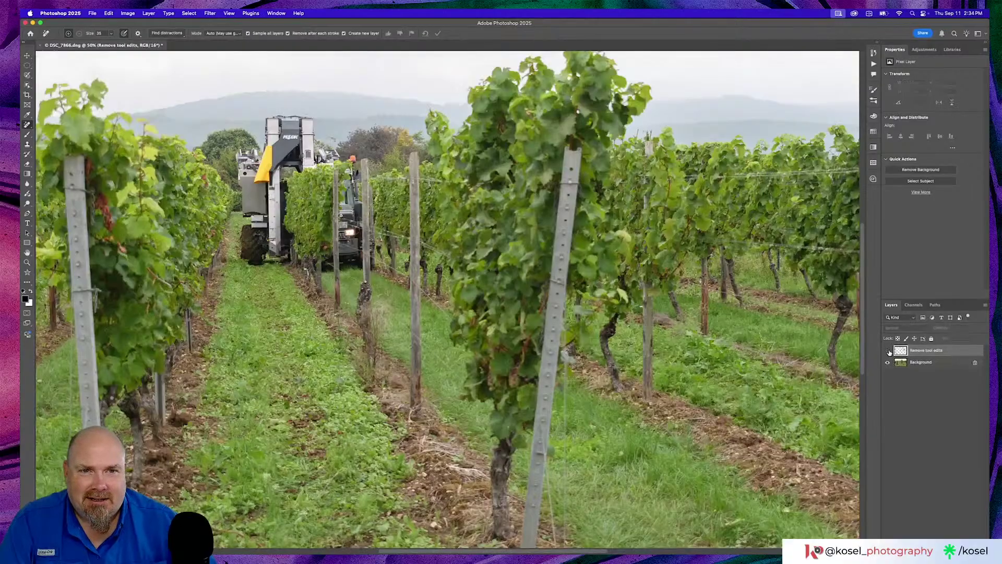
Compare the overhead cables in the sky and the wires along the right-hand vines with the wire-removal layer shown and hidden.
scroll(665, 275, "up", 6)
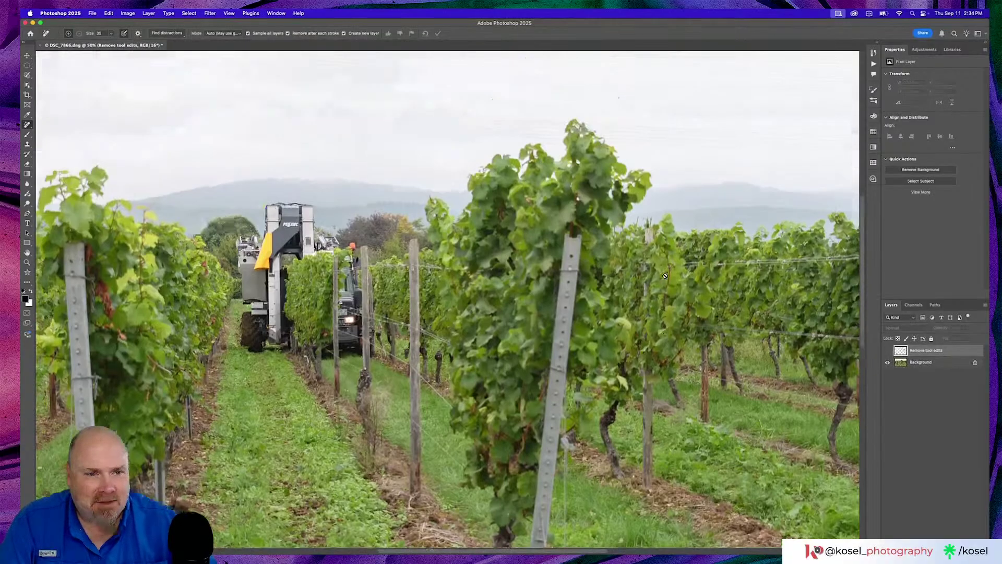
scroll(663, 275, "up", 7)
scroll(663, 275, "down", 6)
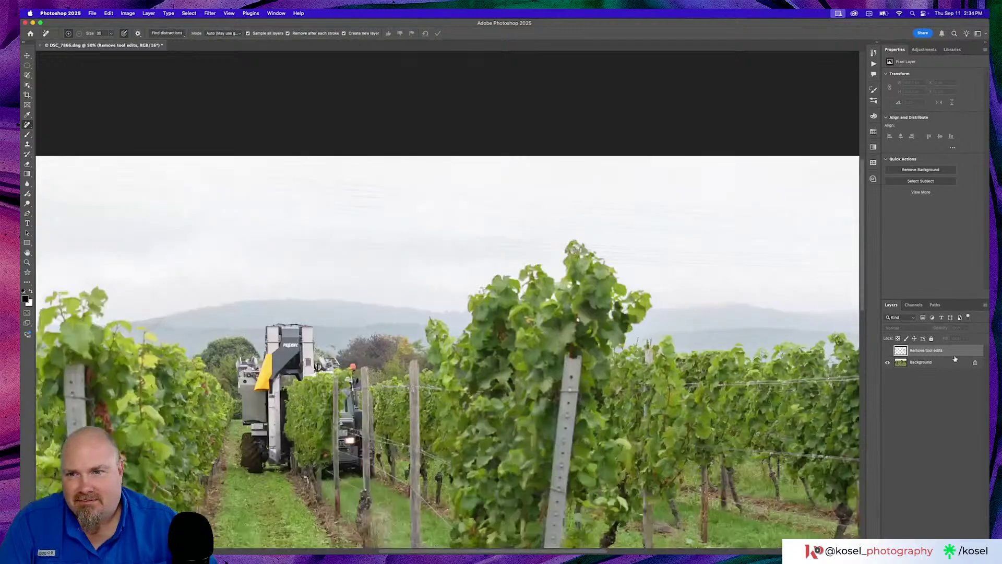
left_click(888, 351)
left_click(888, 351)
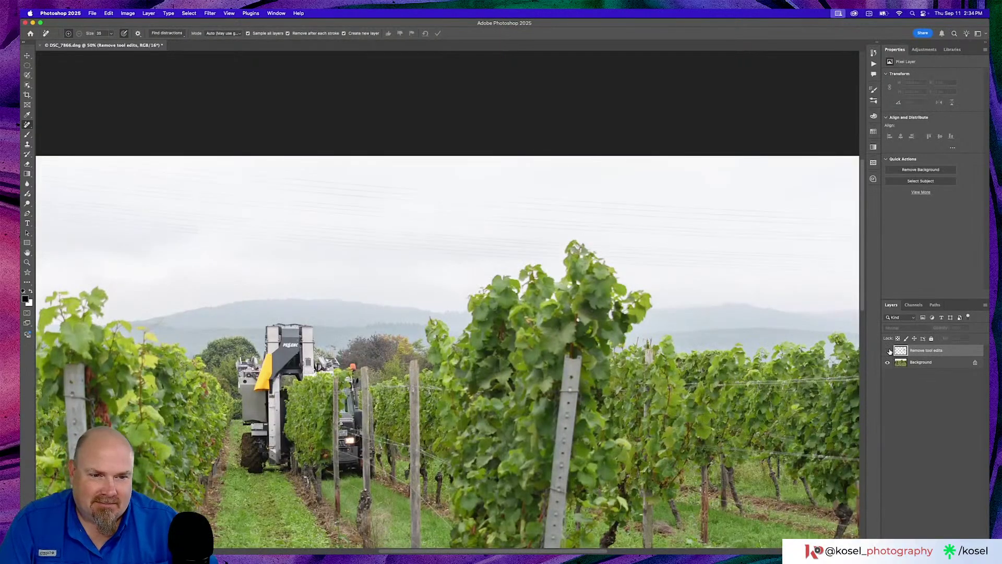
scroll(552, 364, "down", 2)
scroll(552, 364, "right", 3)
scroll(552, 364, "right", 2)
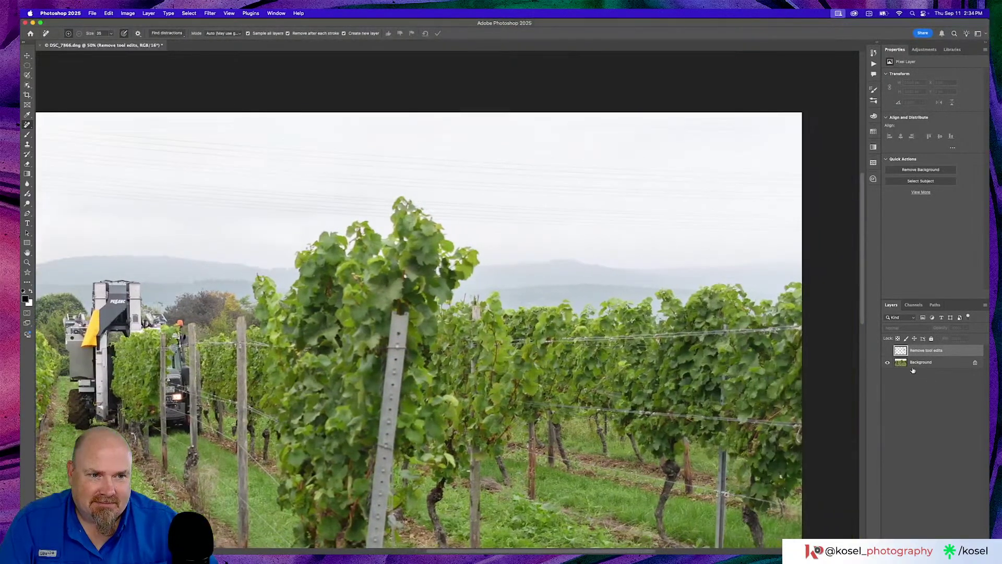
left_click(888, 351)
left_click(888, 351)
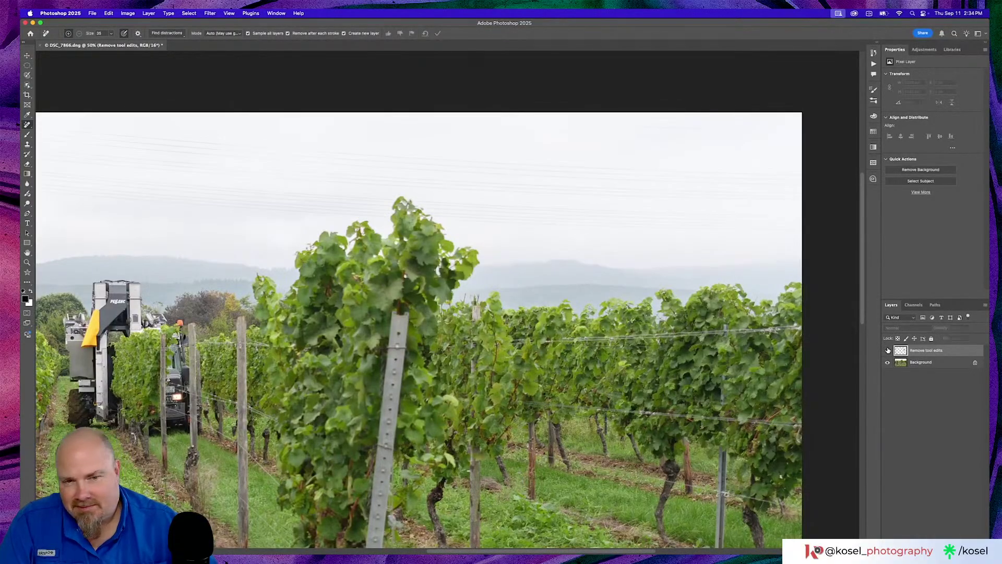
Add a white layer mask to the wire-removal layer and ready the Brush tool with black as the foreground colour.
scroll(626, 412, "down", 3)
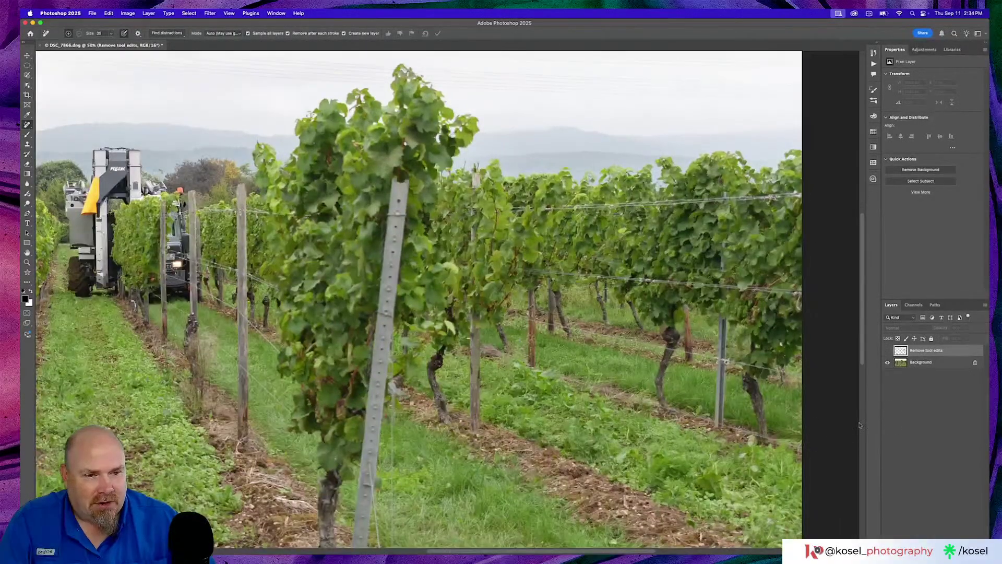
left_click(935, 555)
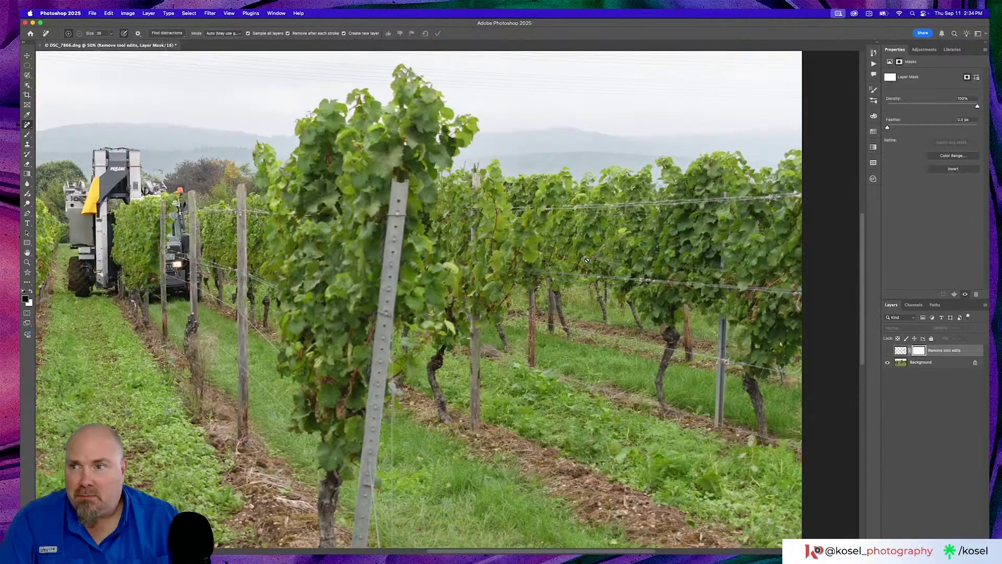
key("b")
key("bracketright")
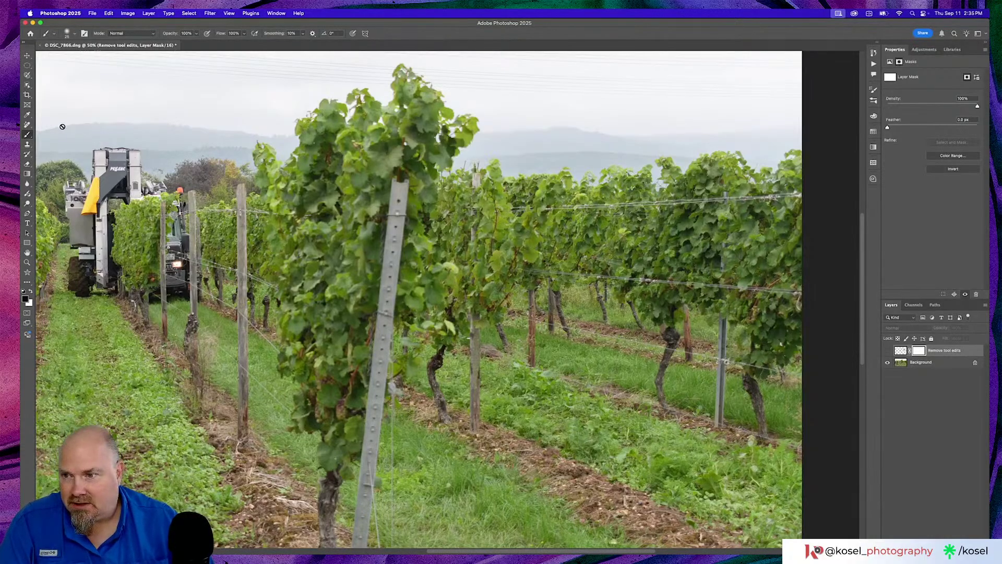
key("x")
key("x")
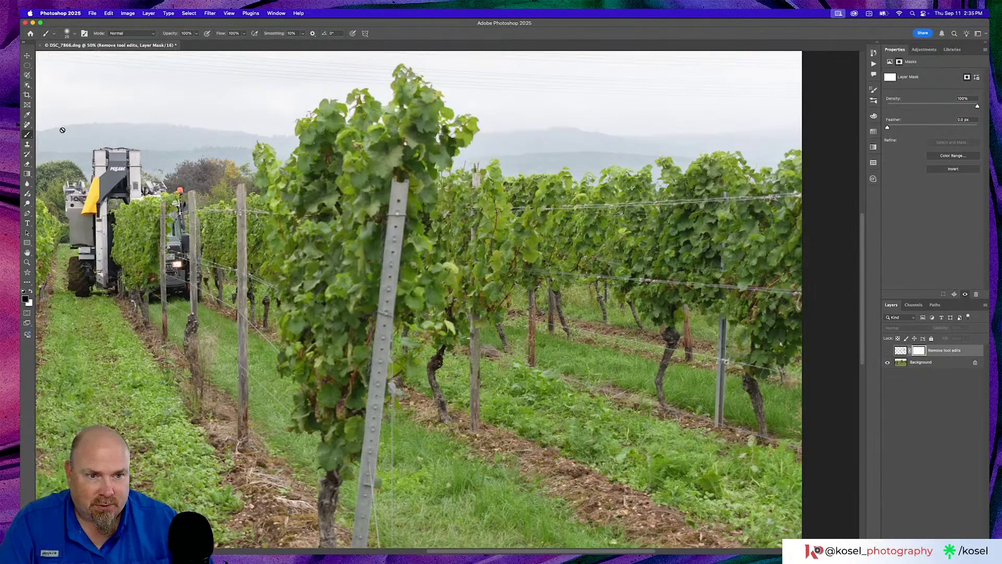
Try to paint on the hidden layer's mask over the right-hand vines, dismiss the alert and make the wire-removal layer visible.
scroll(319, 210, "right", 5)
scroll(320, 211, "right", 4)
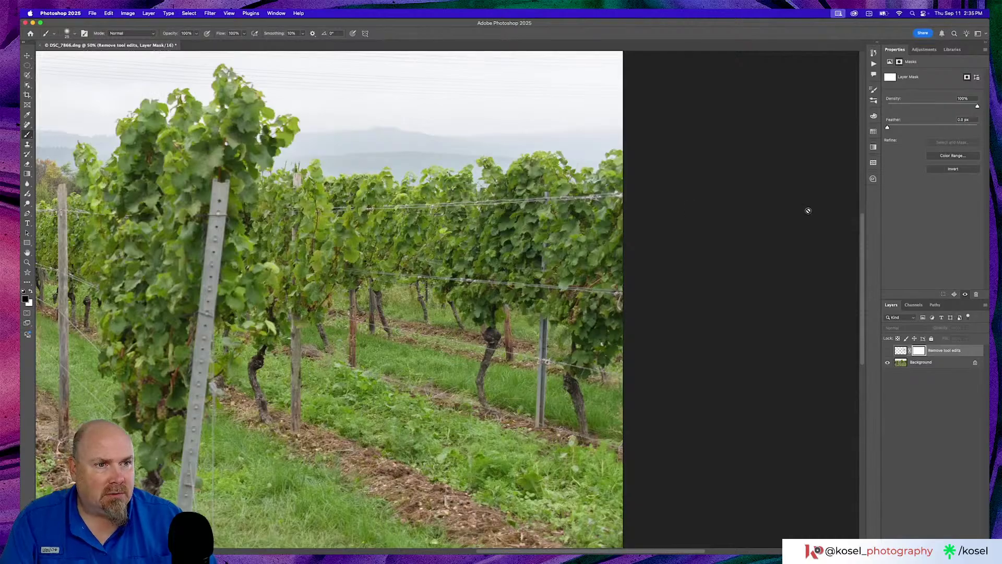
left_click(524, 214)
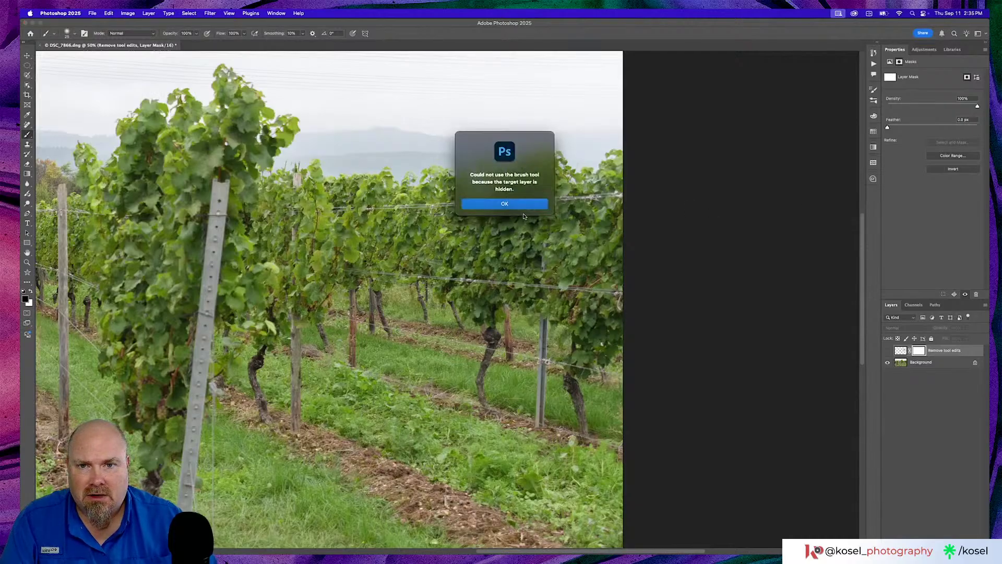
left_click(499, 204)
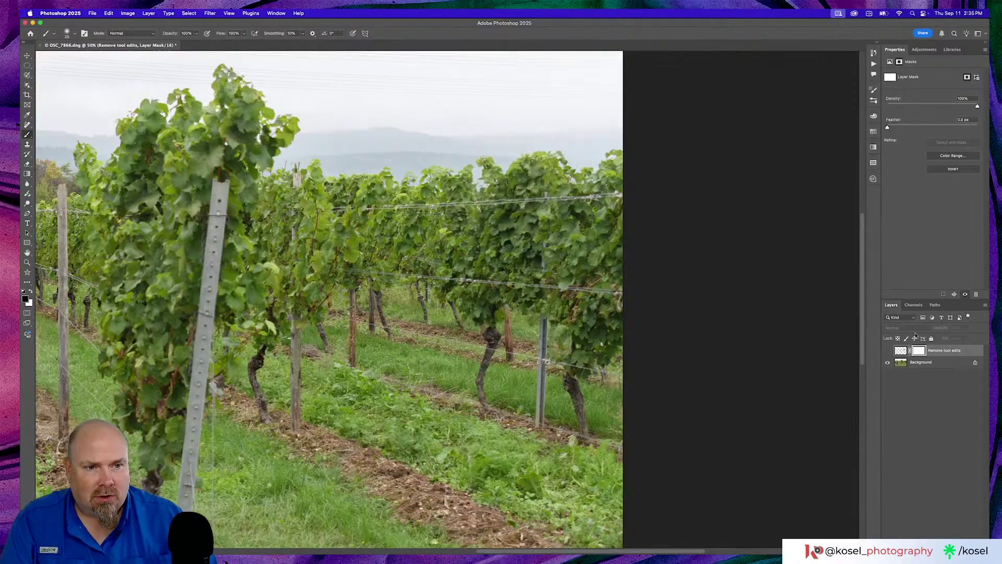
left_click(887, 351)
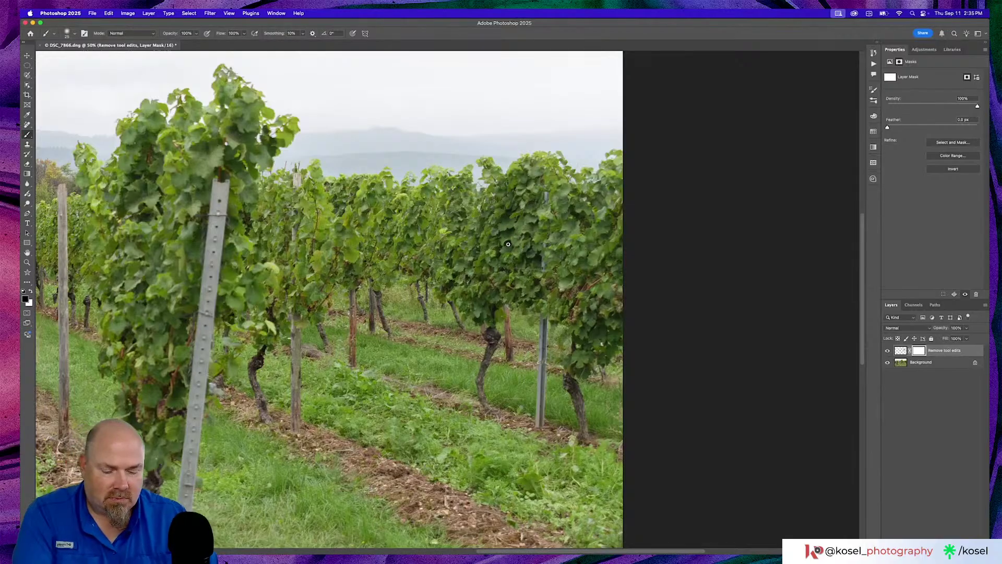
Enlarge the brush and paint black on the mask over the right-hand vines and beside the leaning metal post to restore their wires.
key("bracketright")
key("bracketright")
key("bracketright")
key("bracketright")
key("bracketright")
key("bracketright")
key("bracketright")
key("bracketright")
key("bracketright")
key("bracketright")
key("bracketright")
key("bracketright")
key("bracketright")
key("bracketright")
key("bracketright")
key("bracketright")
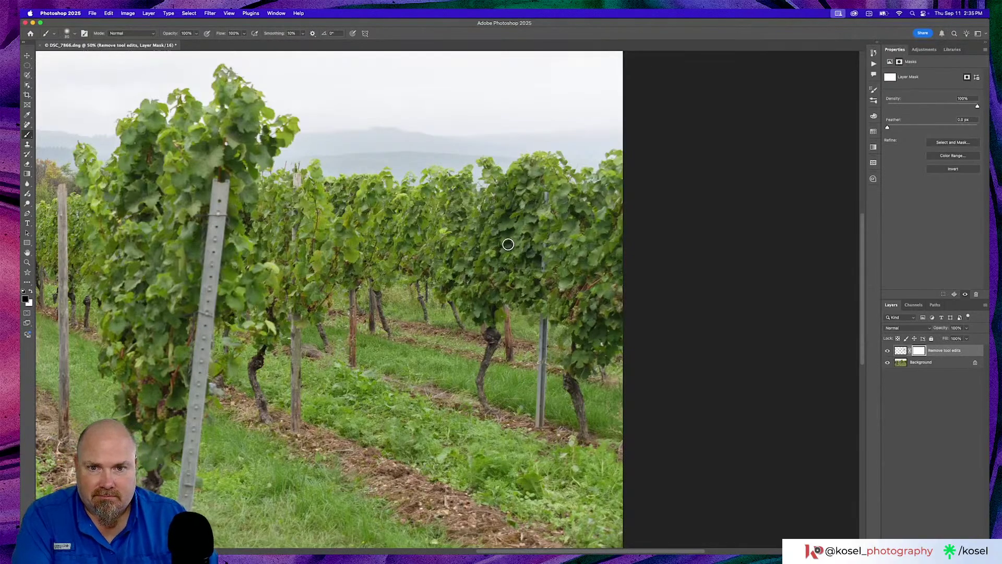
mouse_move(572, 282)
left_mouse_down()
mouse_move(433, 279)
mouse_move(313, 245)
mouse_move(454, 241)
mouse_move(274, 235)
mouse_move(503, 209)
mouse_move(568, 235)
mouse_move(472, 300)
mouse_move(554, 297)
mouse_move(519, 296)
mouse_move(588, 346)
mouse_move(326, 367)
mouse_move(240, 418)
mouse_move(472, 451)
left_mouse_up()
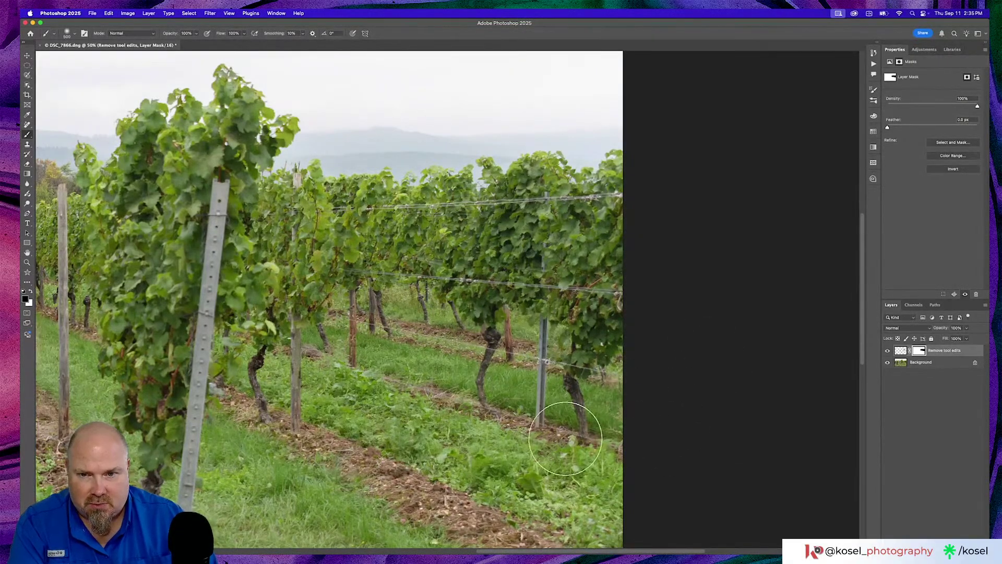
left_click_drag(413, 315, 767, 305)
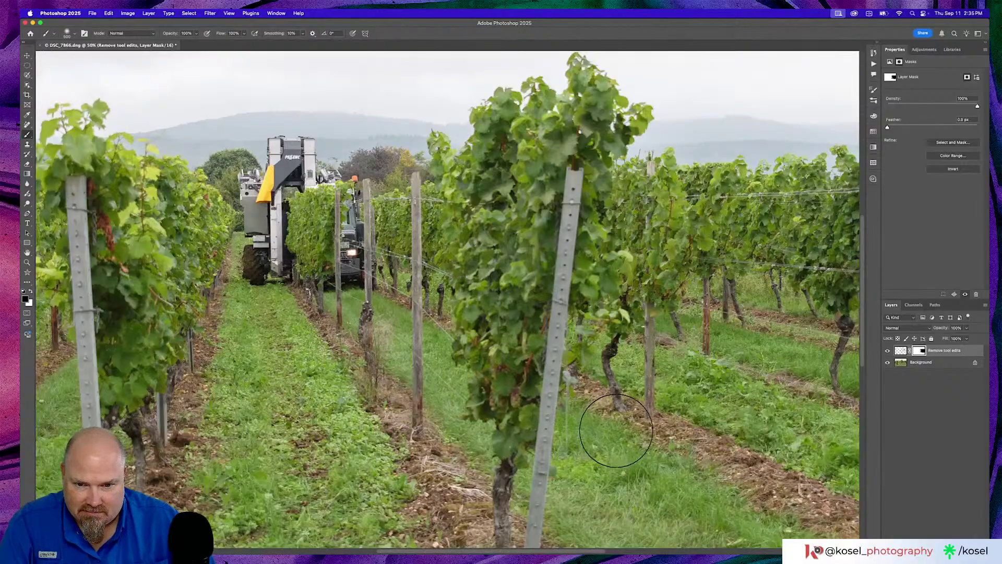
mouse_move(553, 501)
left_mouse_down()
mouse_move(577, 465)
mouse_move(546, 360)
mouse_move(372, 219)
mouse_move(379, 225)
left_mouse_up()
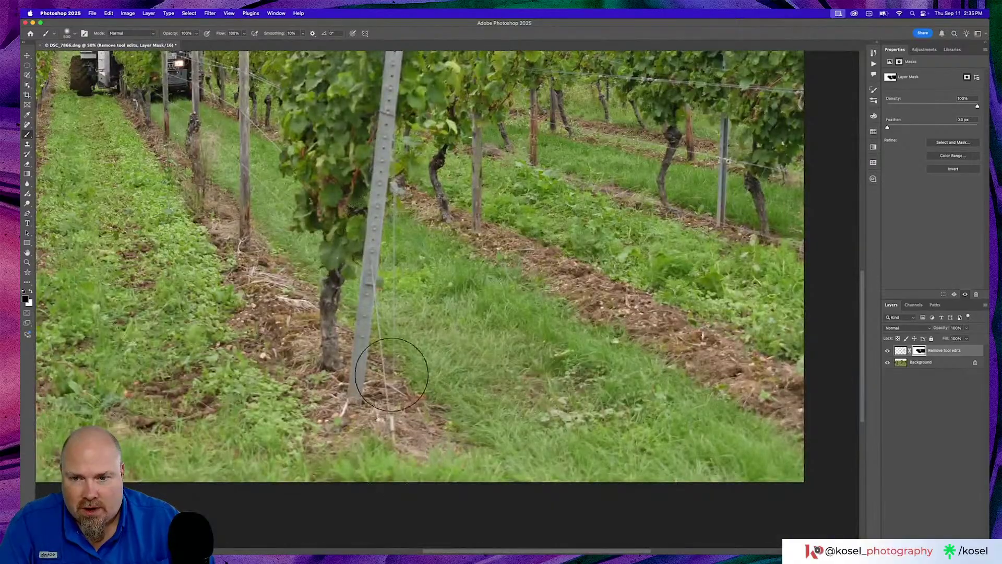
left_click_drag(651, 324, 582, 399)
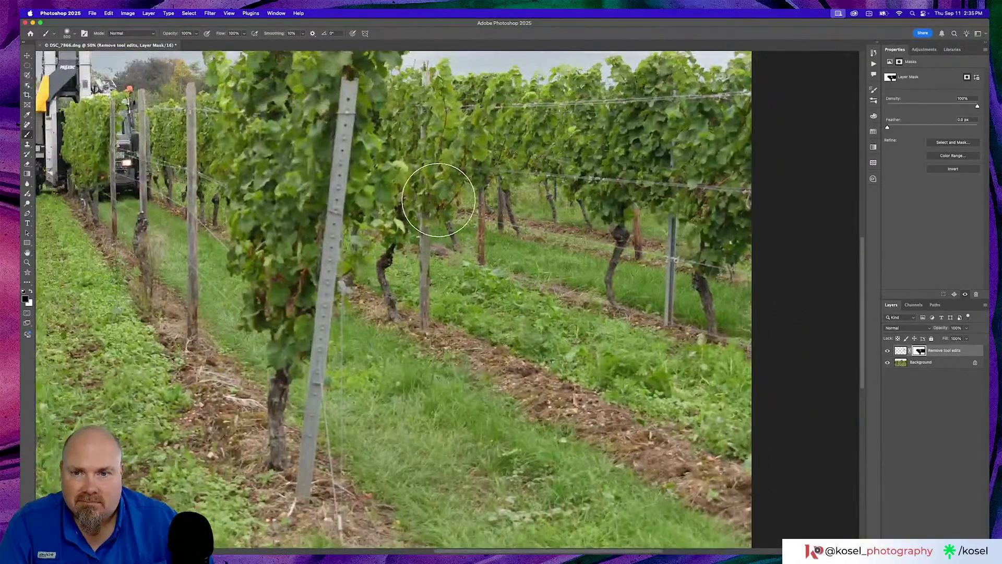
Check the masked wire retouch across the vineyard photo and save the document.
left_click_drag(279, 335, 745, 342)
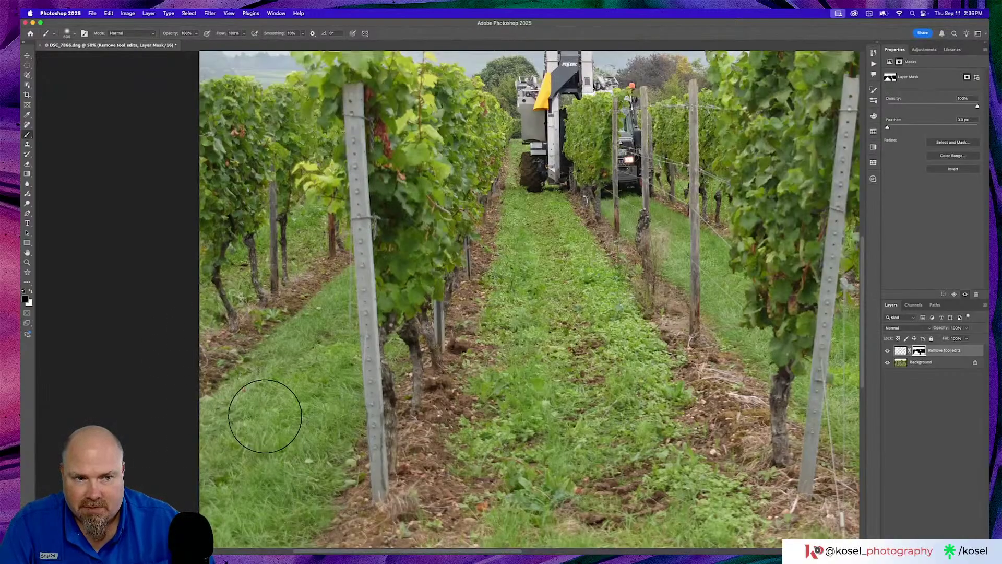
scroll(306, 416, "up", 3)
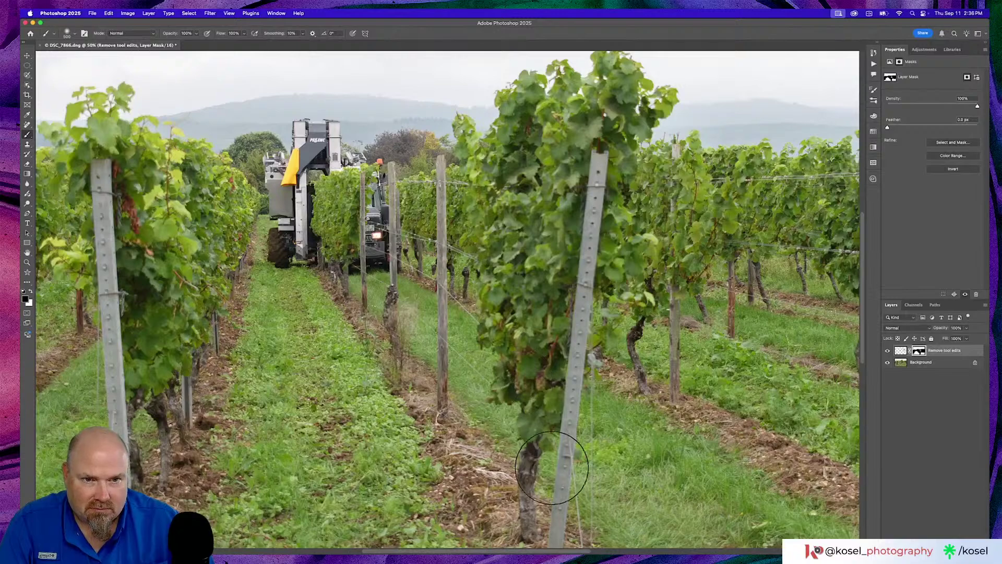
scroll(647, 348, "up", 2)
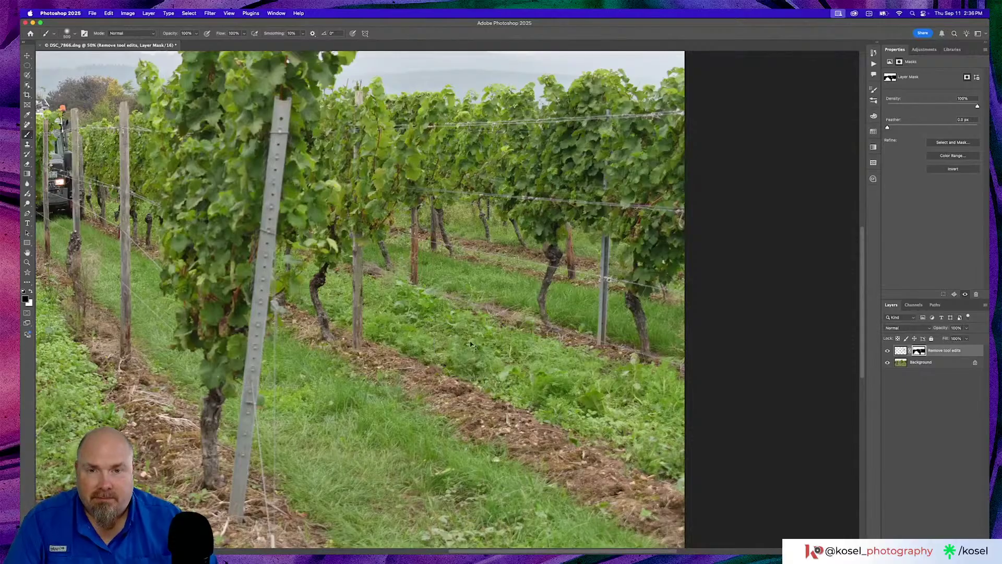
key("super+s")
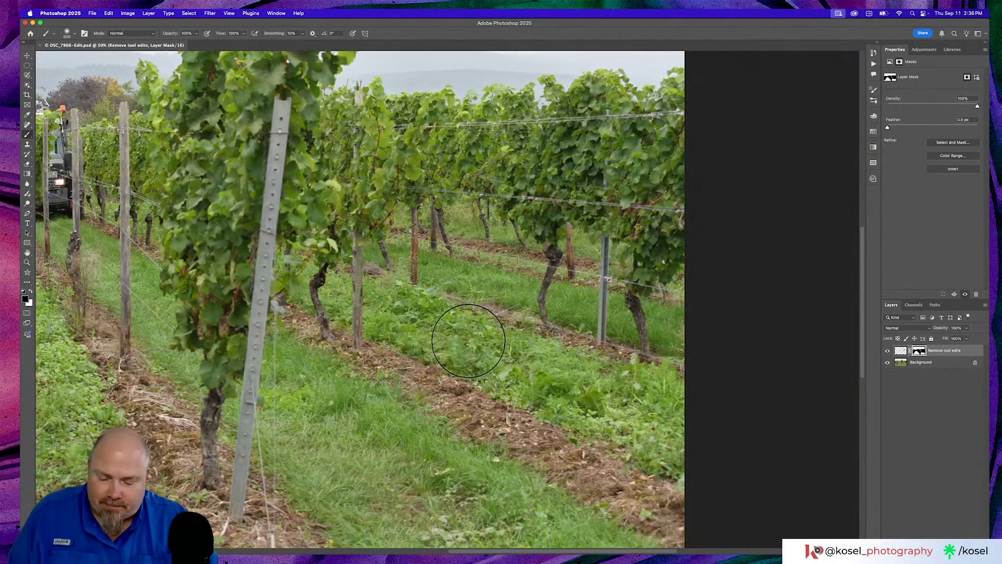
Switch to Lightroom Classic and open DSC_7866-Edit.psd in the Develop module.
key("super+Tab")
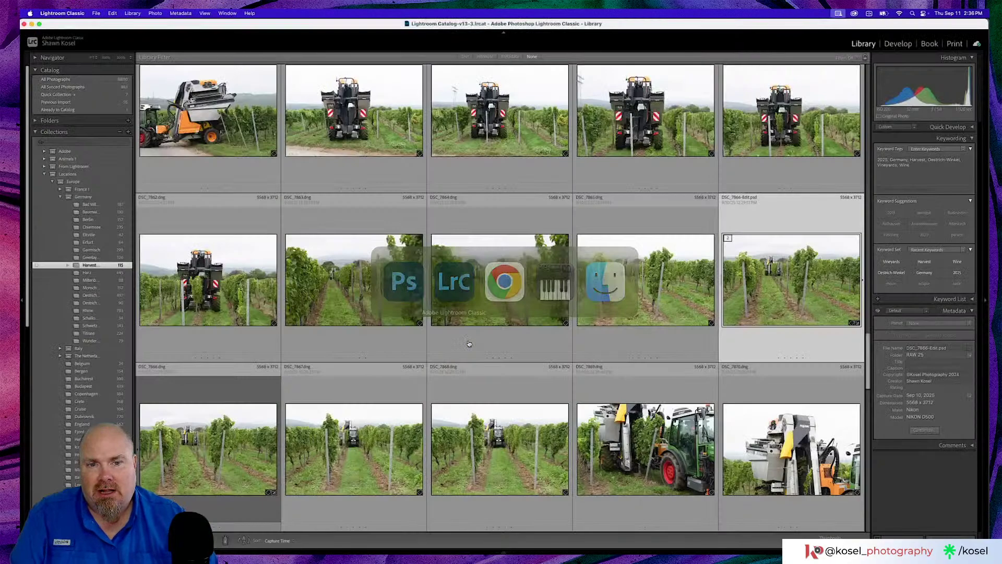
double_click(766, 293)
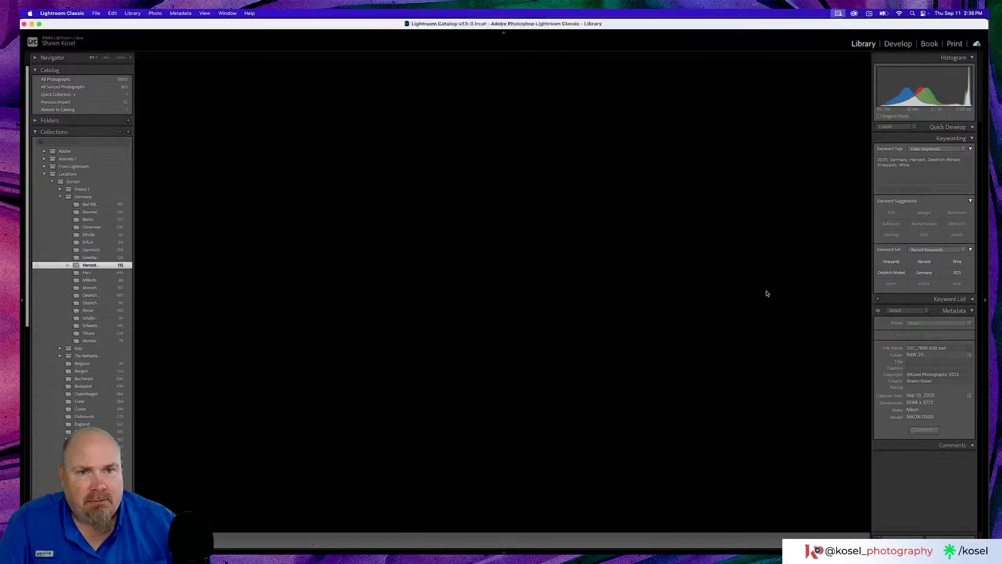
key("d")
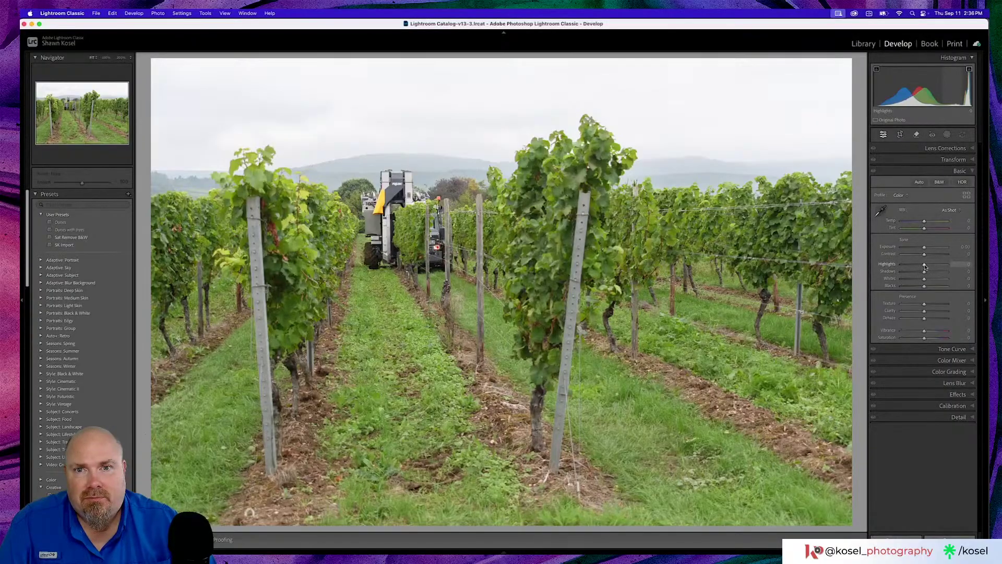
Set Highlights to -100, Shadows to +20, Texture to +17 and Clarity to +14, and try Dehaze at +100.
left_click_drag(924, 266, 892, 268)
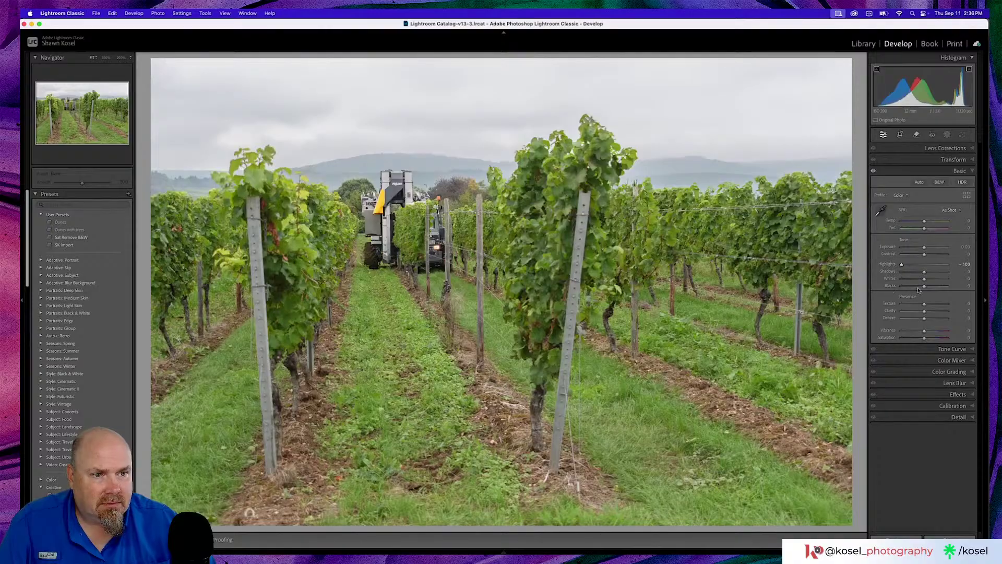
left_click_drag(925, 272, 930, 273)
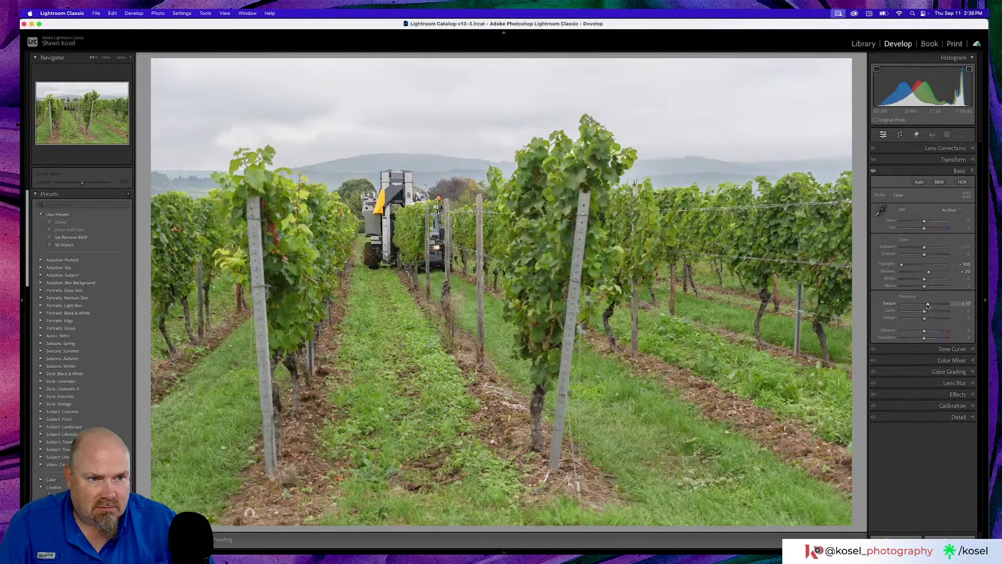
left_click_drag(925, 311, 958, 320)
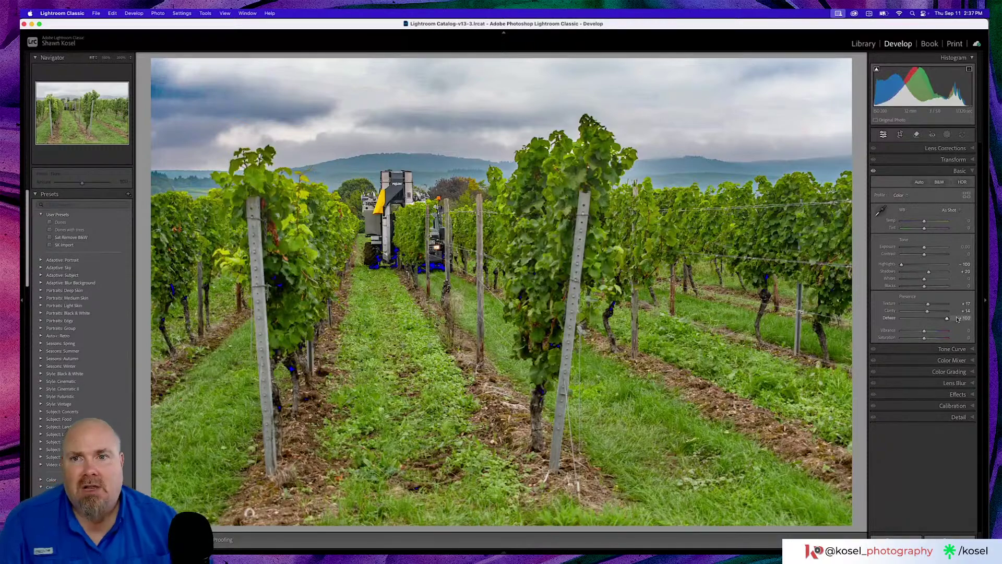
Reset Dehaze to zero, set Highlights to -60 and set Vibrance to +18.
left_click_drag(958, 319, 925, 320)
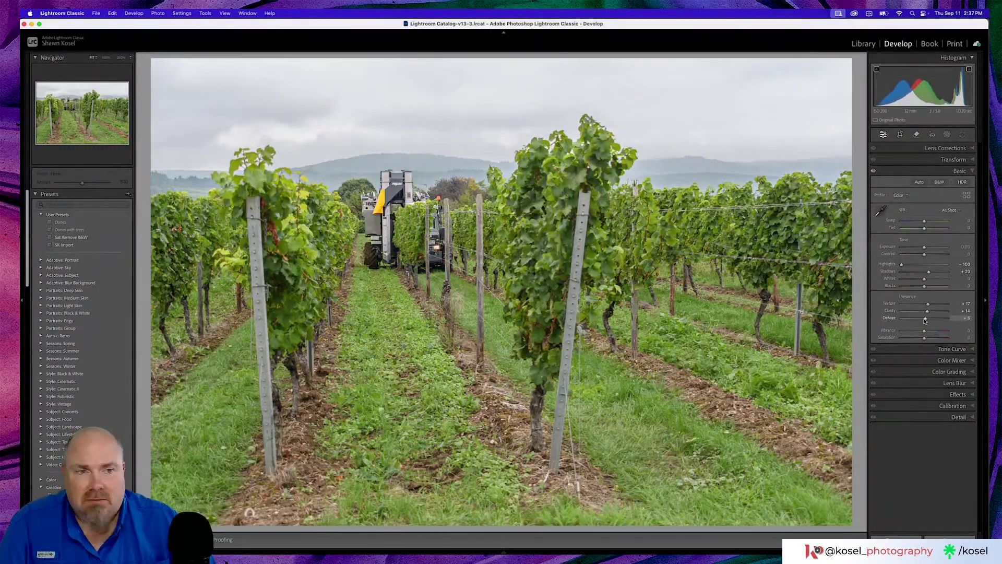
double_click(899, 320)
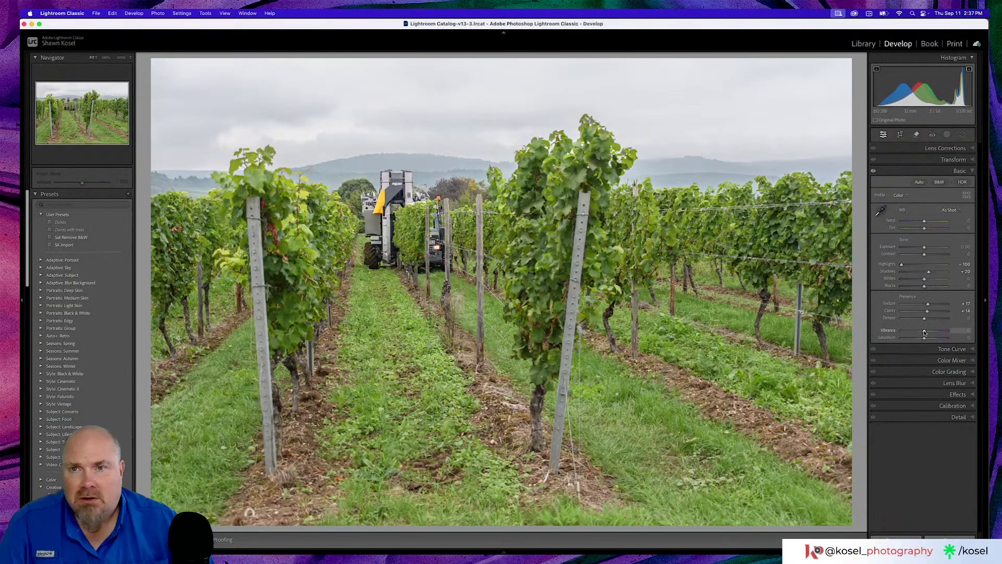
left_click_drag(901, 264, 910, 266)
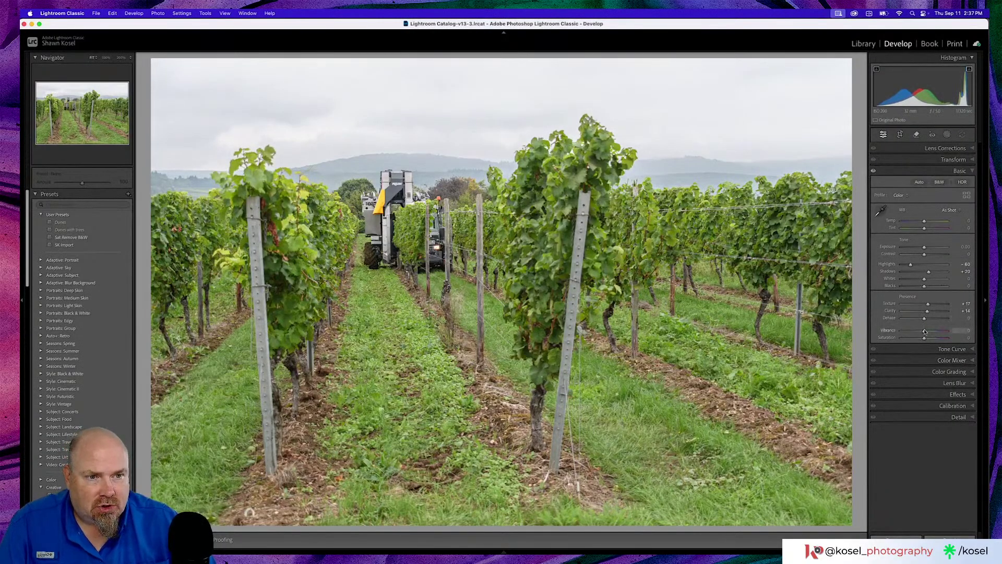
left_click_drag(925, 332, 926, 332)
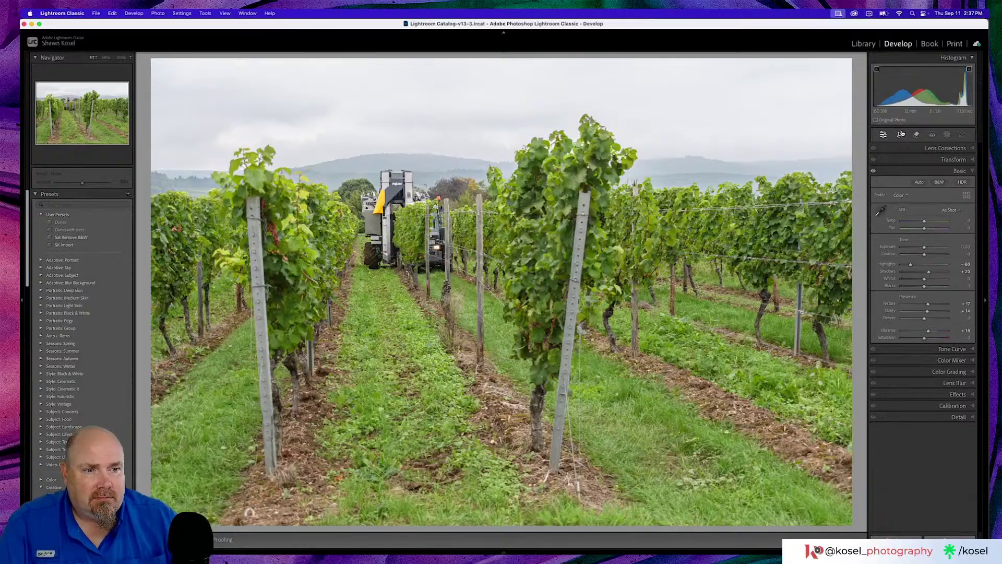
Crop the photo tighter at its original aspect ratio, trimming the upper sky and the left edge of the vineyard.
left_click(902, 134)
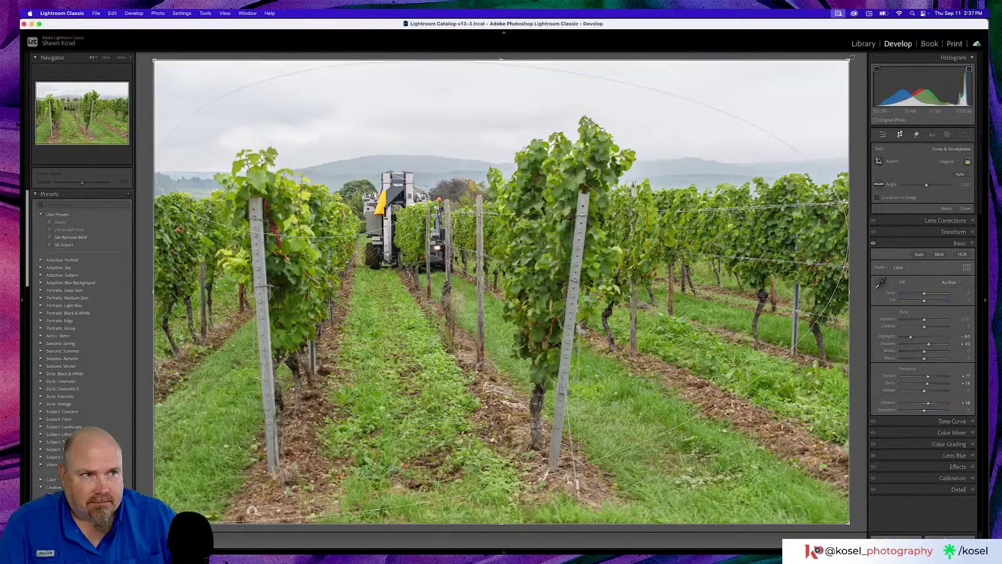
left_click_drag(850, 59, 814, 82)
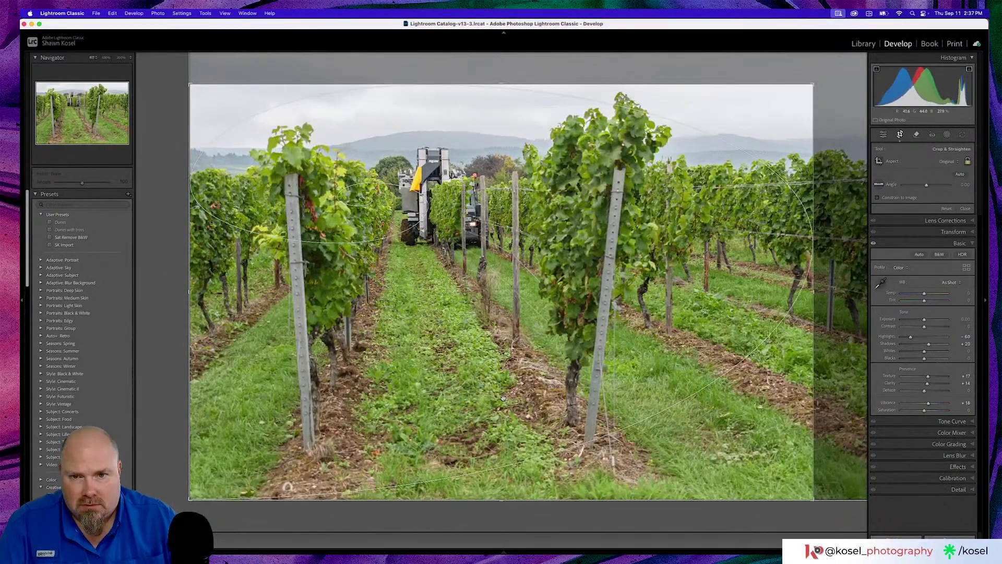
left_click_drag(450, 381, 356, 380)
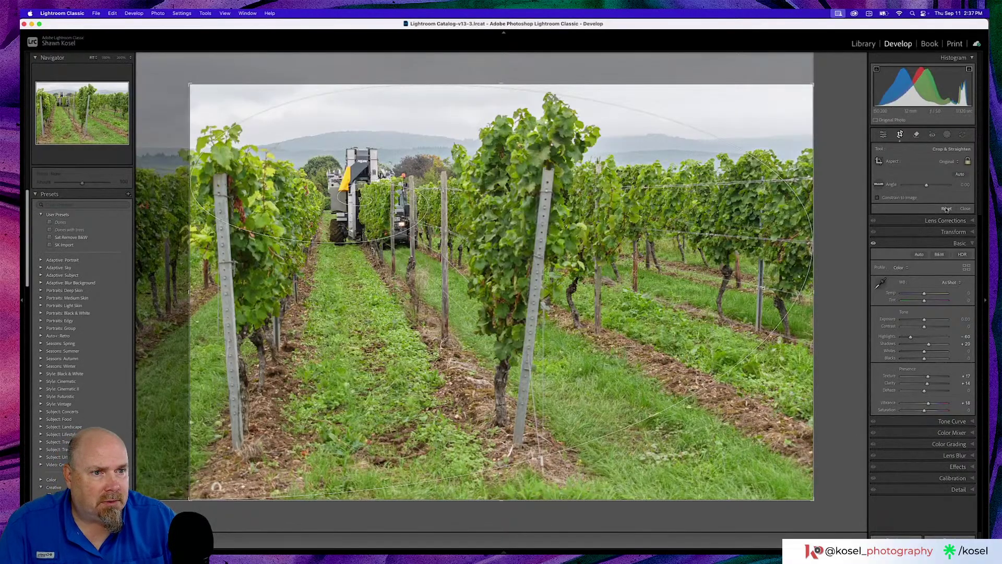
left_click(966, 209)
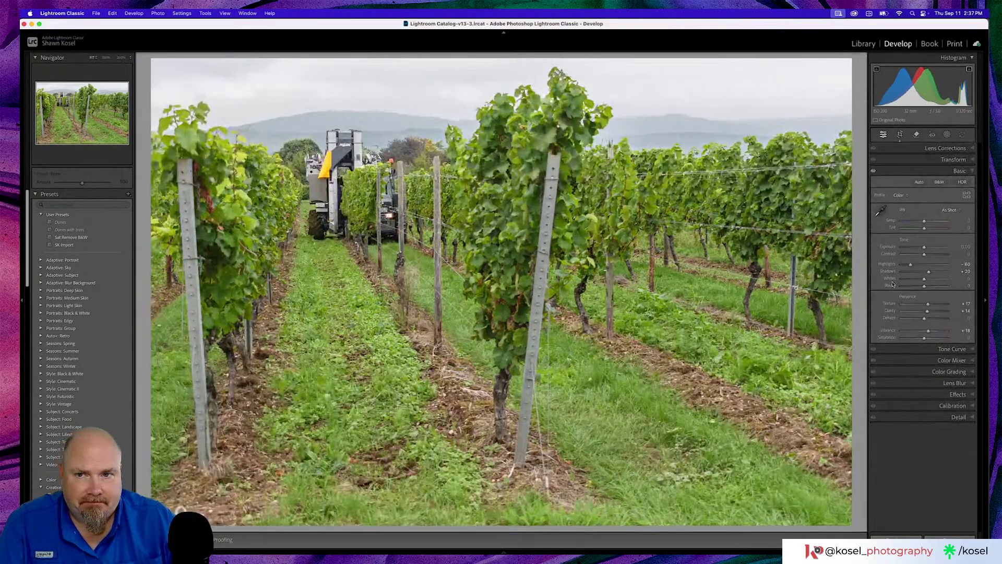
Add a Highlight Priority post-crop vignette with an Amount of -16.
left_click(947, 371)
left_click(953, 388)
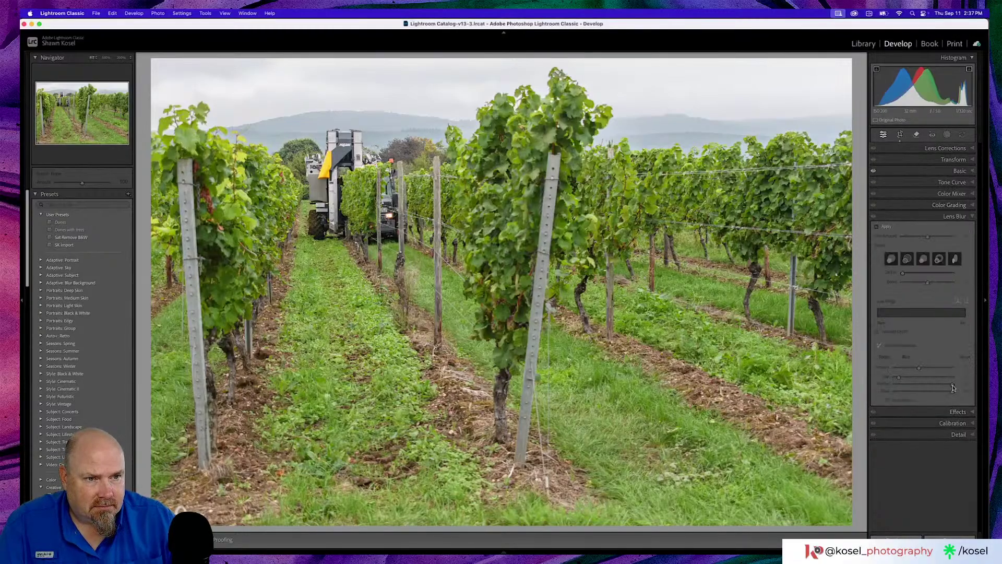
left_click(960, 421)
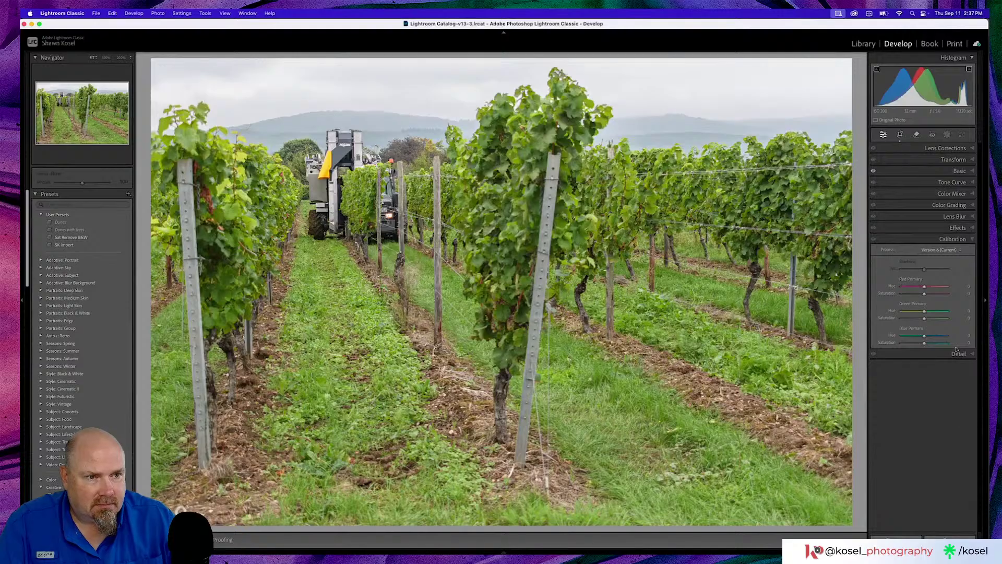
left_click(958, 227)
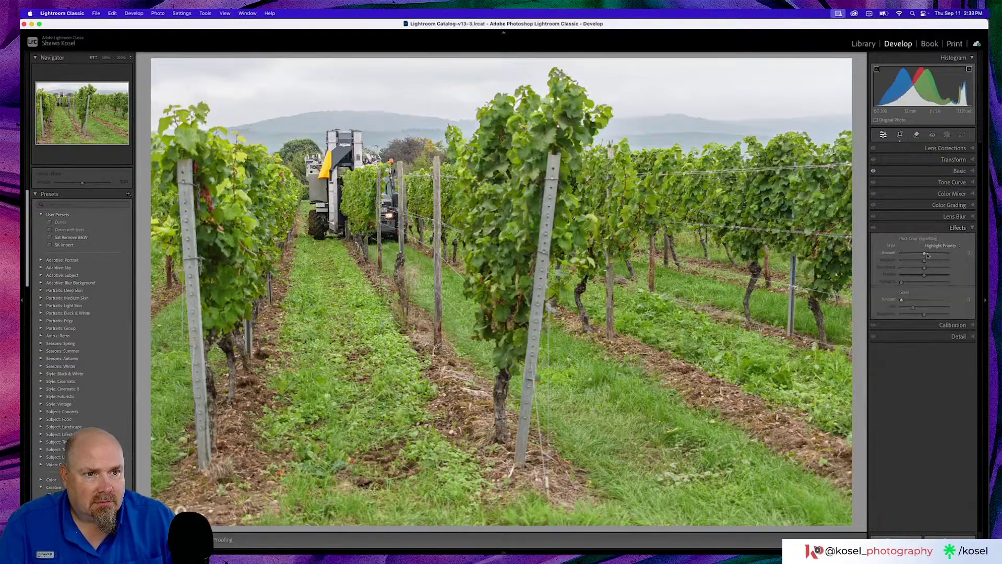
left_click_drag(924, 254, 920, 254)
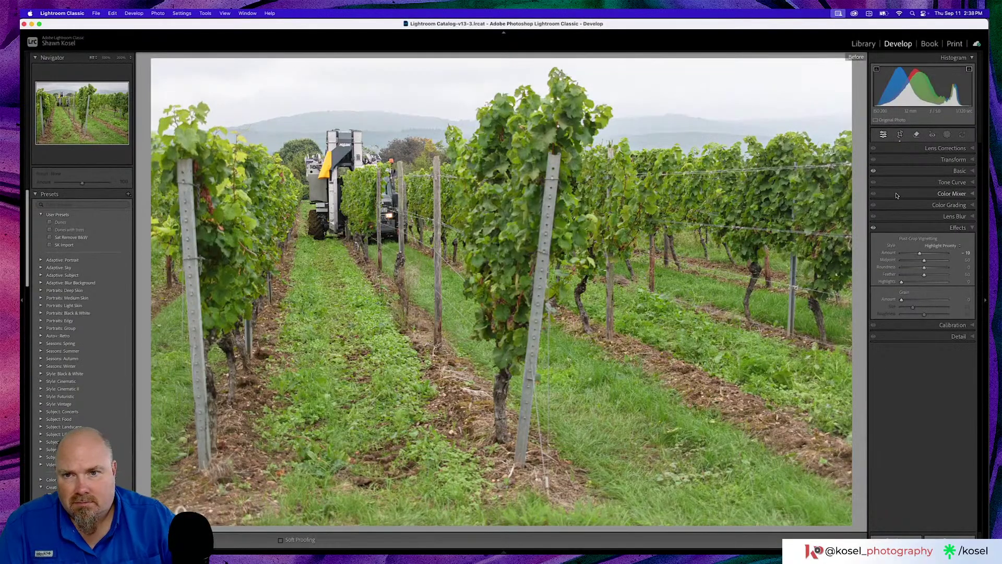
Set the sharpening Amount to 80 and its Masking to 89.
left_click(961, 338)
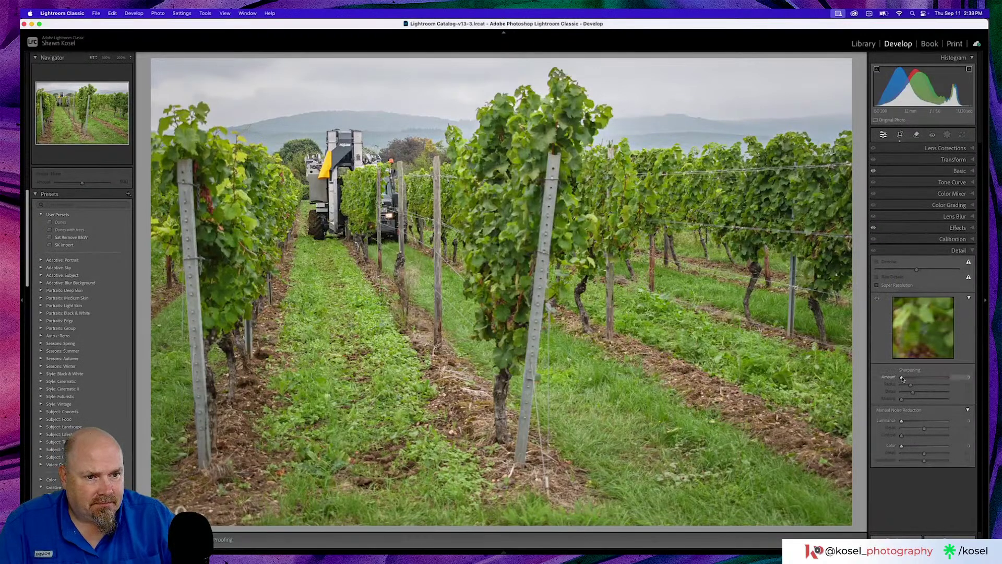
left_click_drag(902, 378, 927, 379)
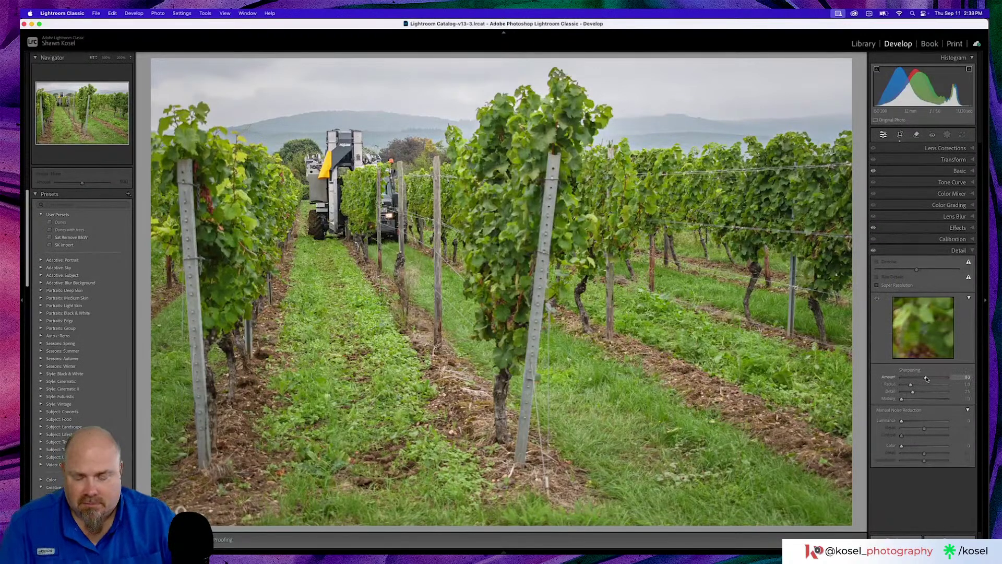
key("alt")
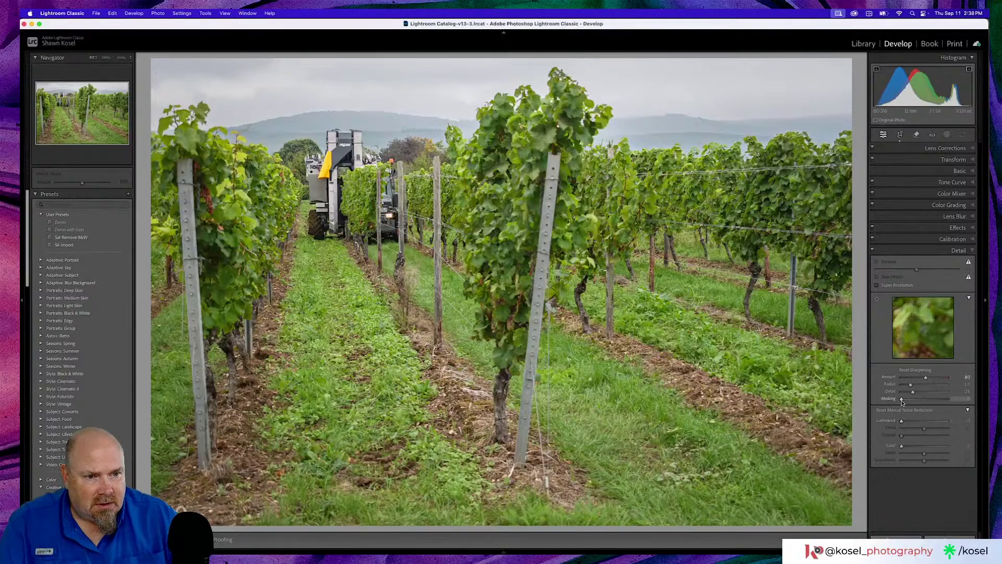
left_click_drag(902, 400, 943, 402)
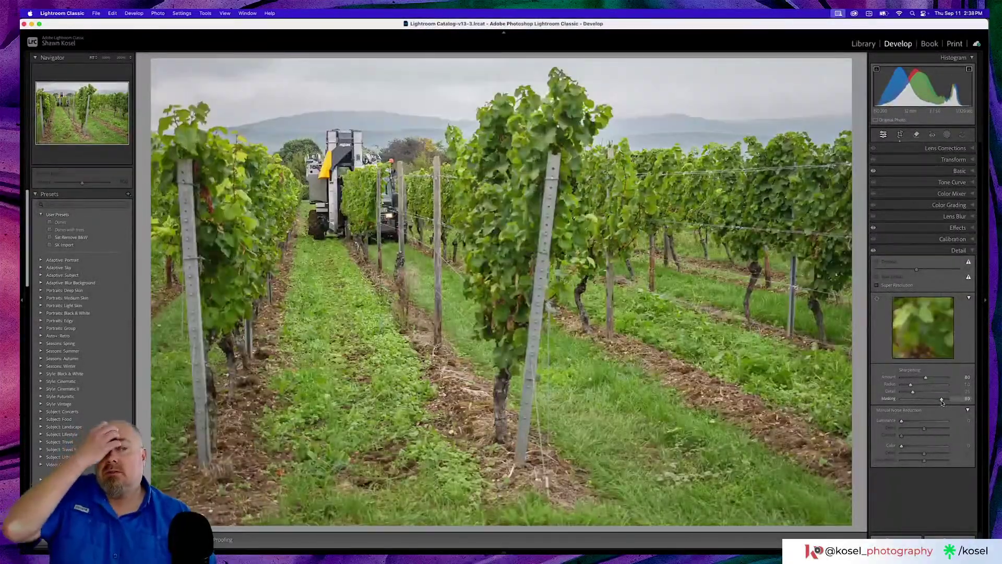
Return to the library grid and open the dark vineyard photo DSC_7876.dng in the Develop module.
key("g")
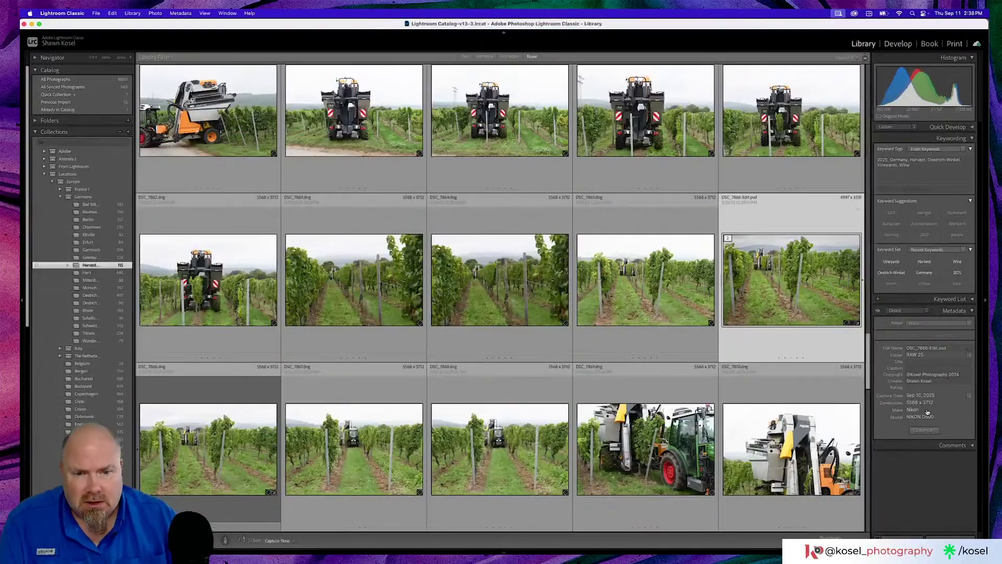
scroll(459, 296, "down", 5)
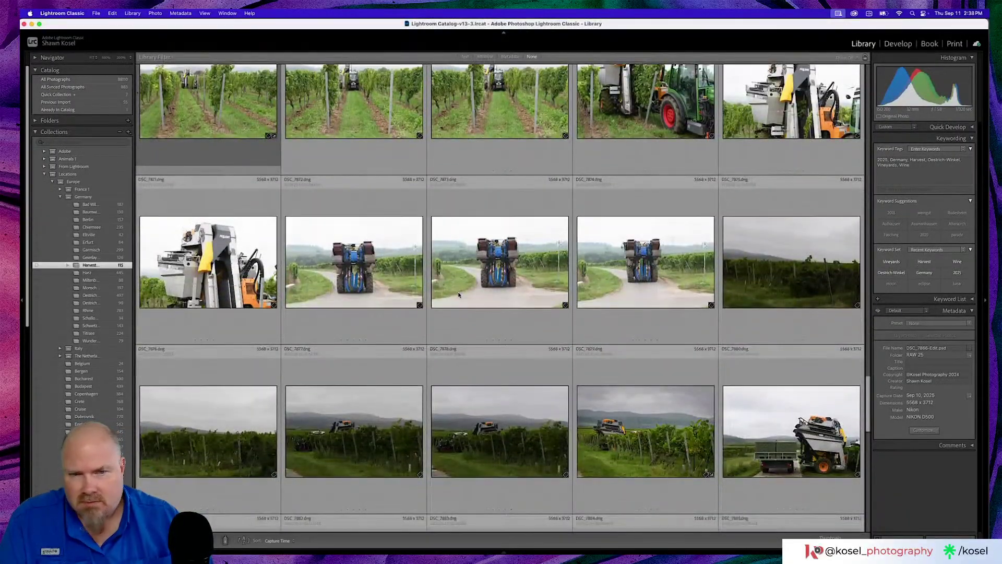
double_click(802, 283)
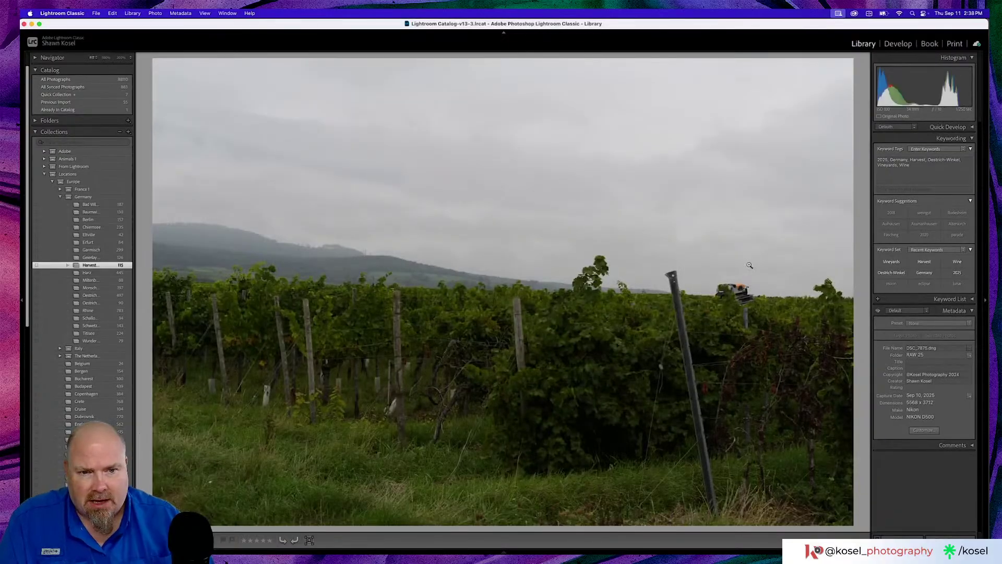
key("Right")
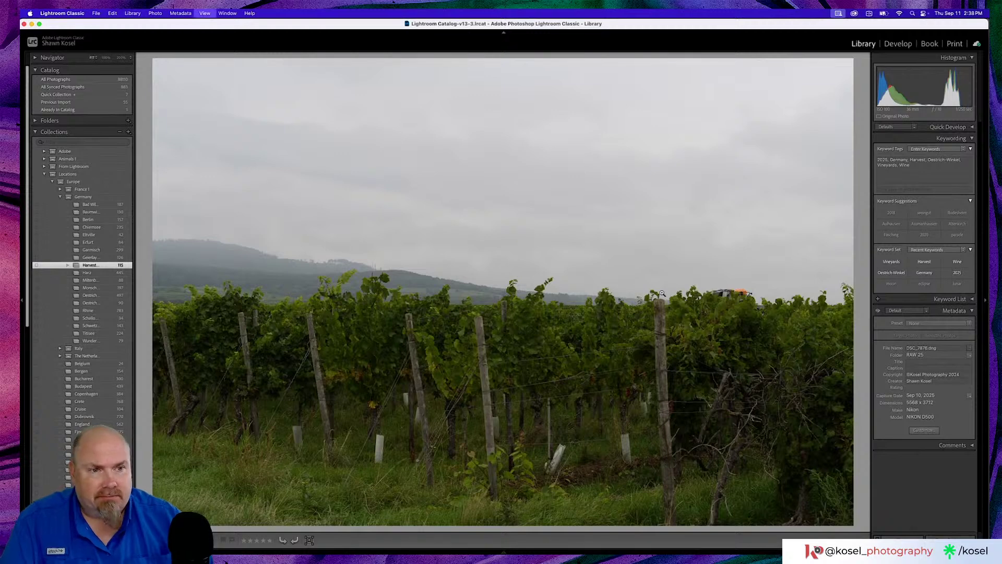
key("d")
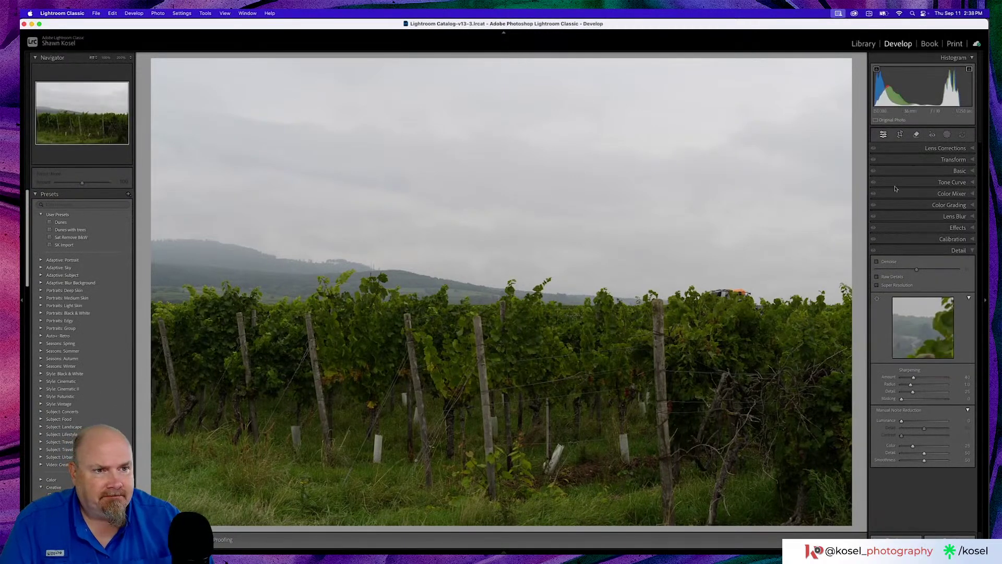
Try Highlights at -100 on the dark vineyard photo, and reset the value.
left_click(945, 170)
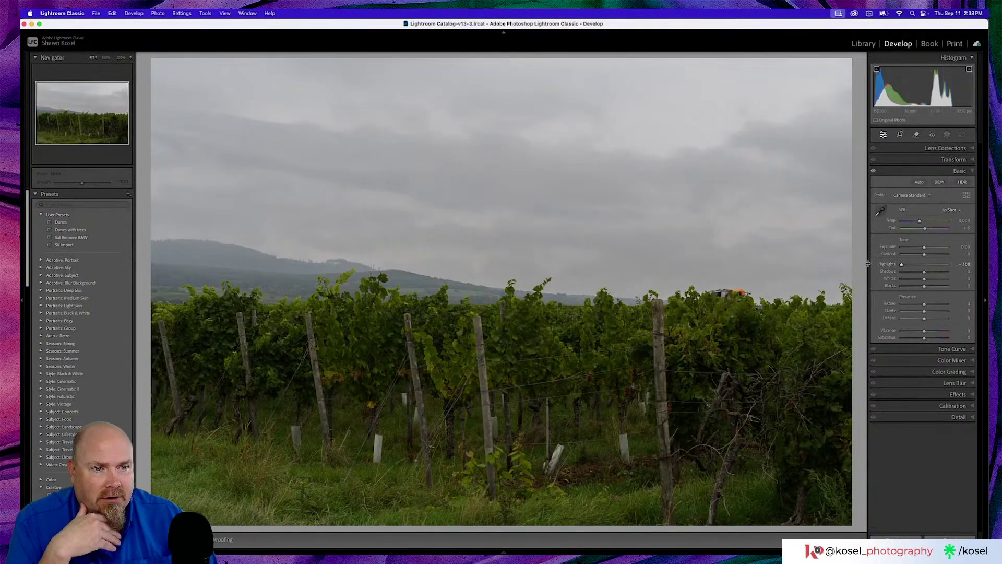
double_click(890, 264)
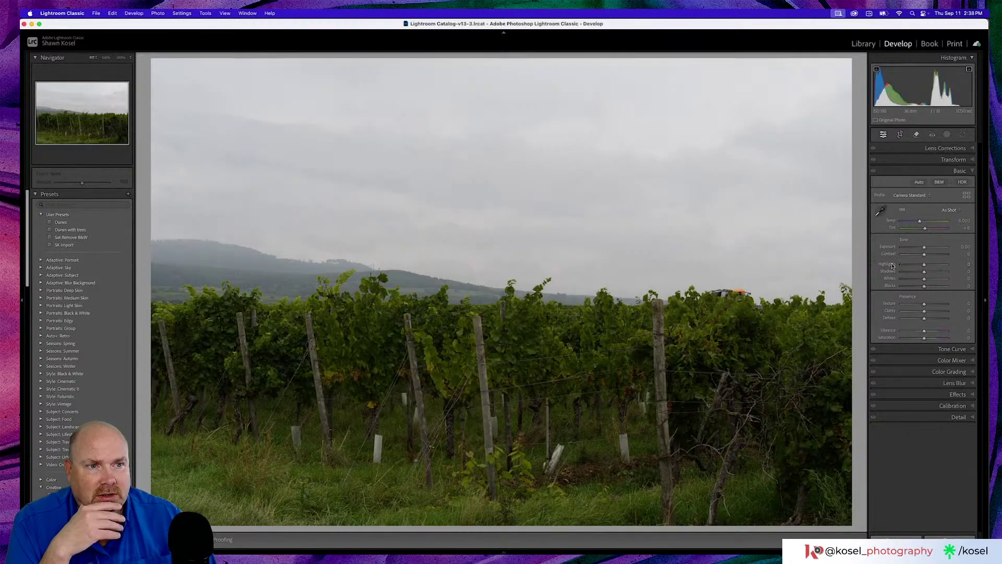
Convert the dark vineyard photo to black and white with the B&W 07 profile at an Amount of 95.
left_click(939, 182)
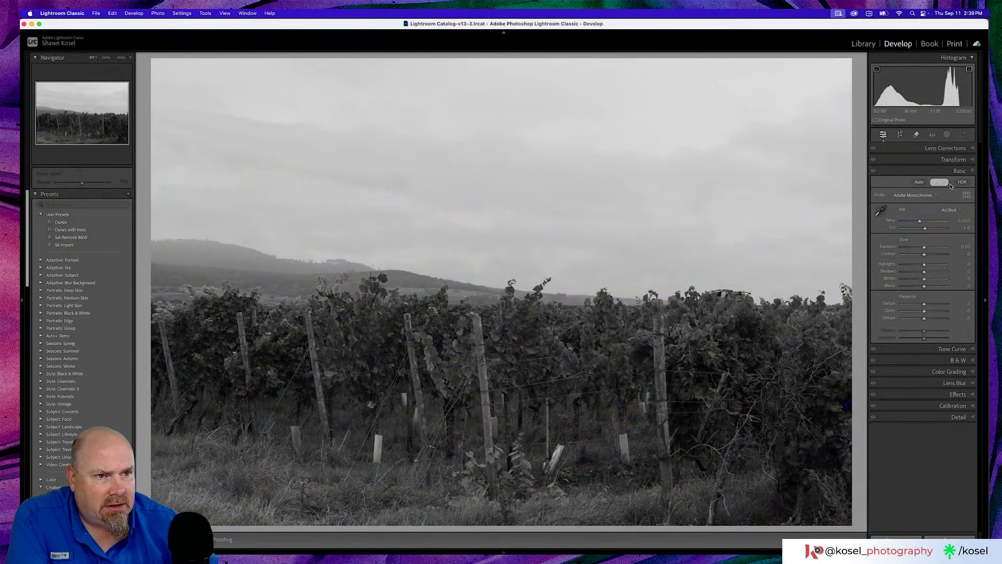
left_click(966, 194)
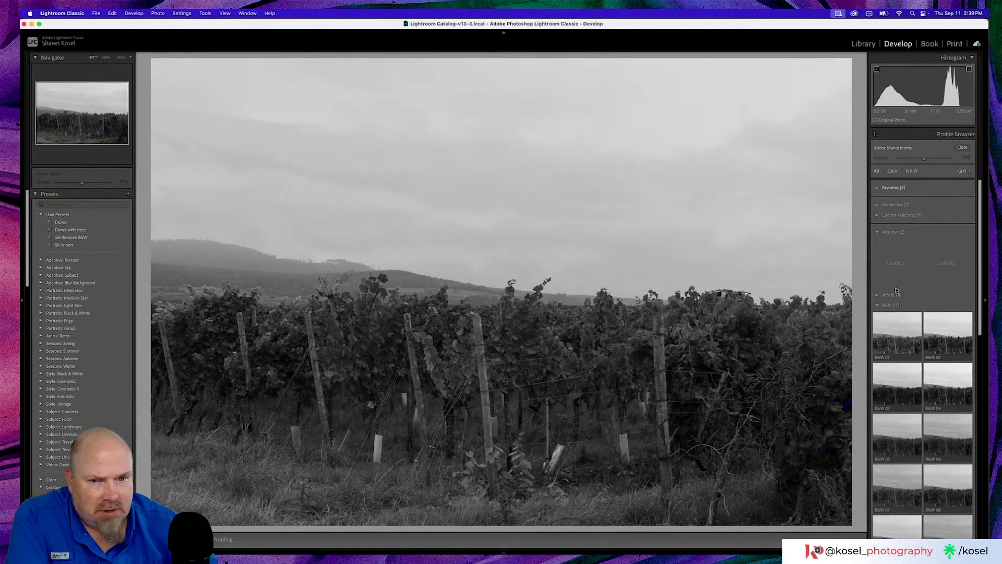
scroll(896, 290, "down", 2)
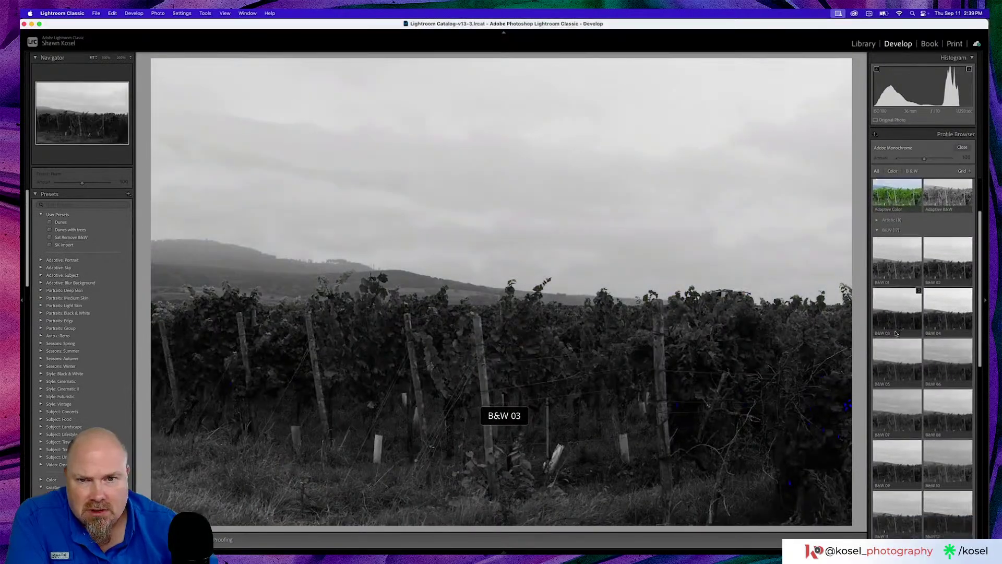
scroll(897, 334, "down", 2)
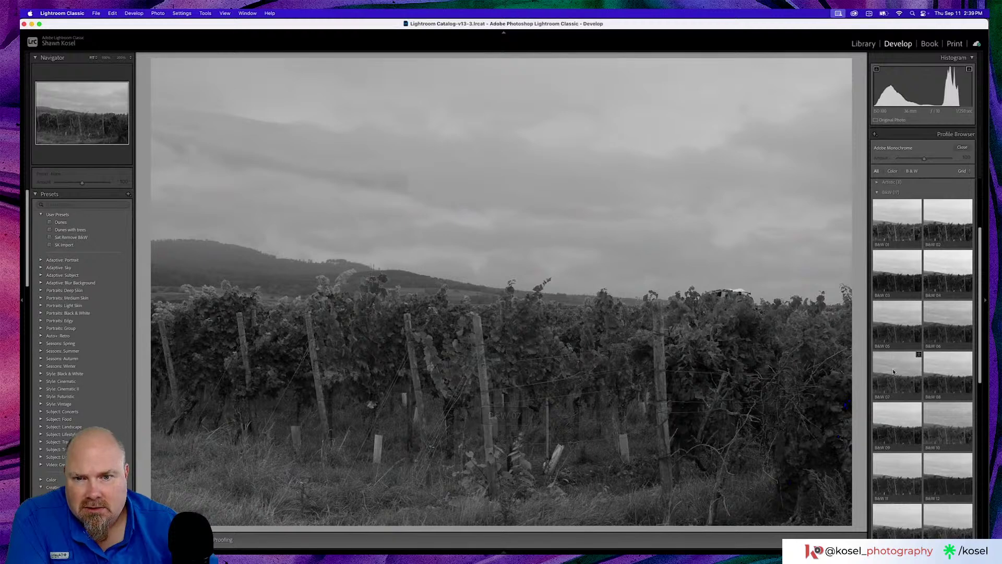
scroll(893, 372, "down", 1)
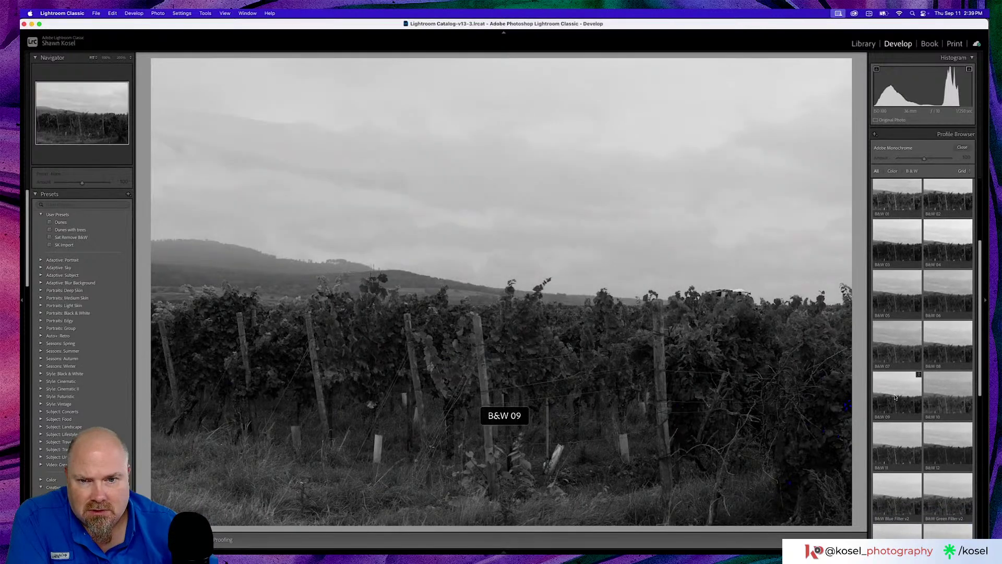
scroll(895, 397, "down", 2)
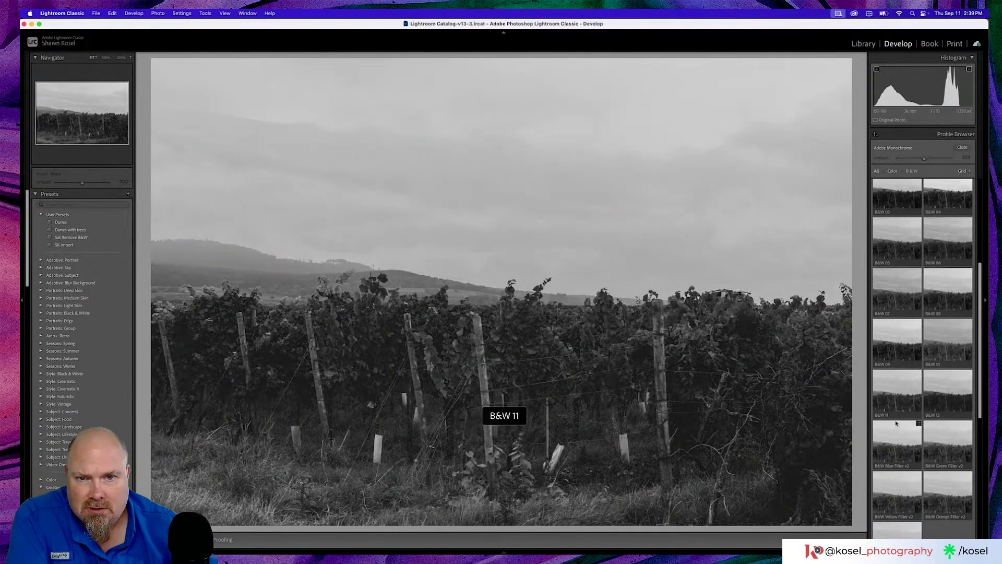
scroll(894, 429, "down", 2)
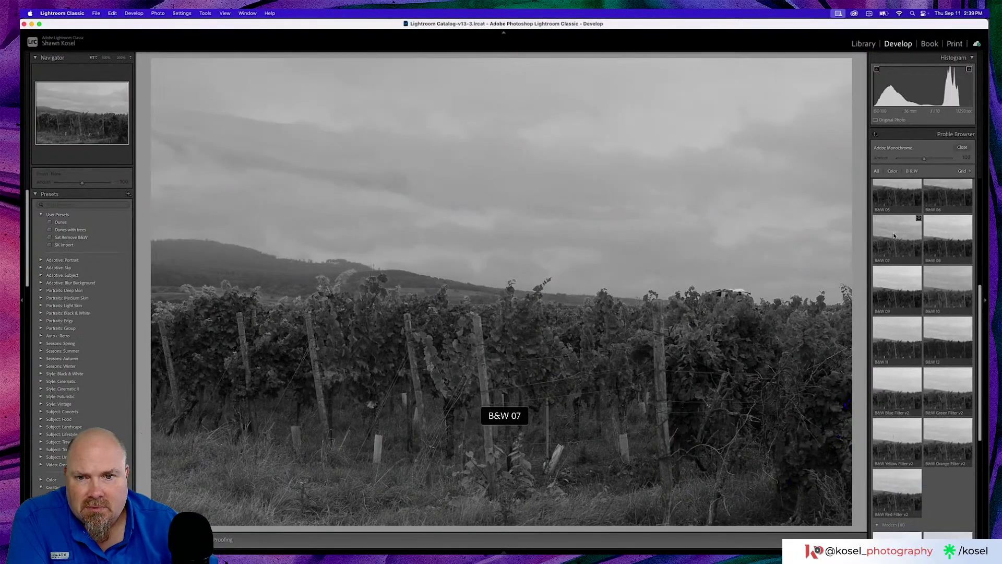
left_click(894, 235)
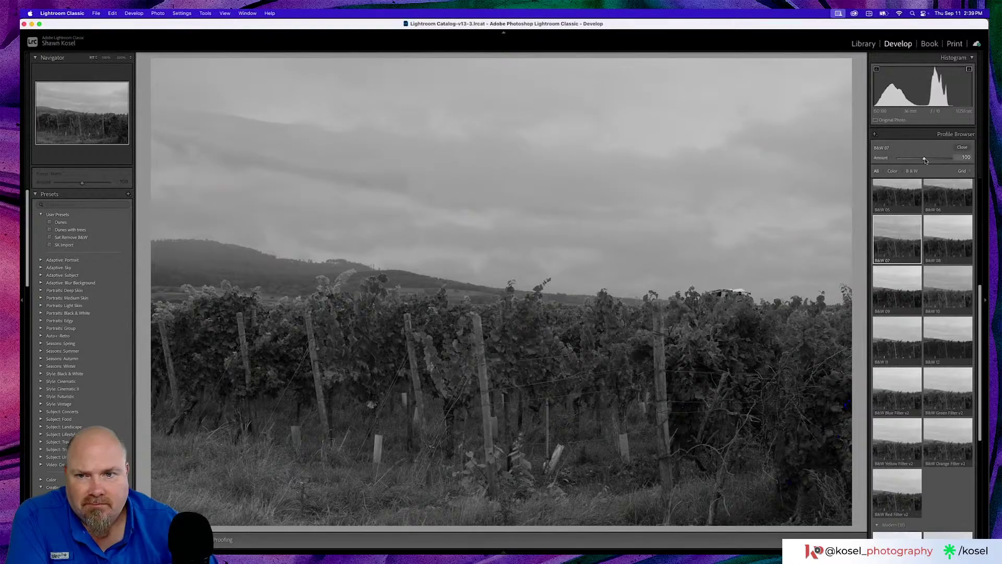
mouse_move(925, 159)
left_mouse_down()
mouse_move(937, 159)
mouse_move(922, 159)
left_mouse_up()
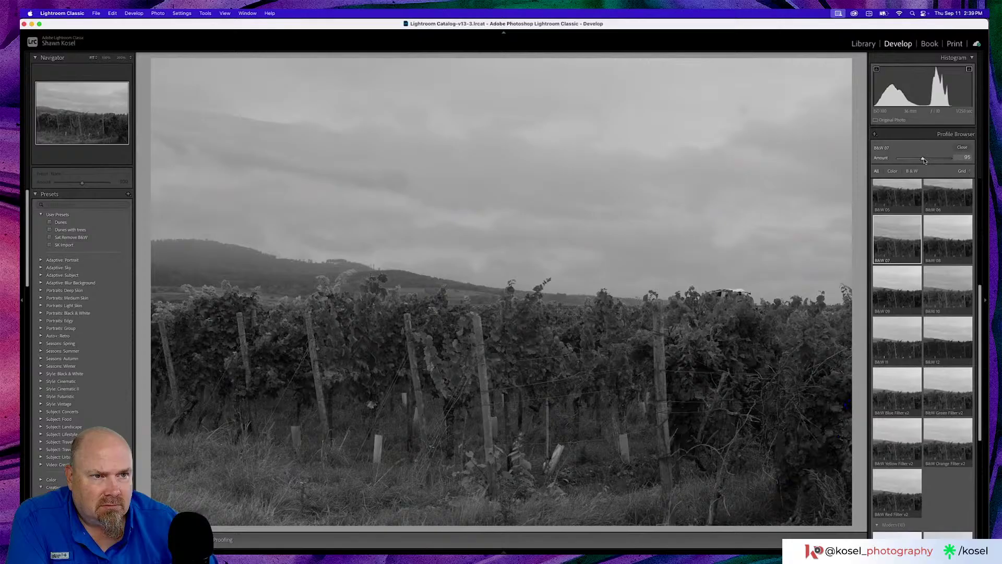
left_click(963, 147)
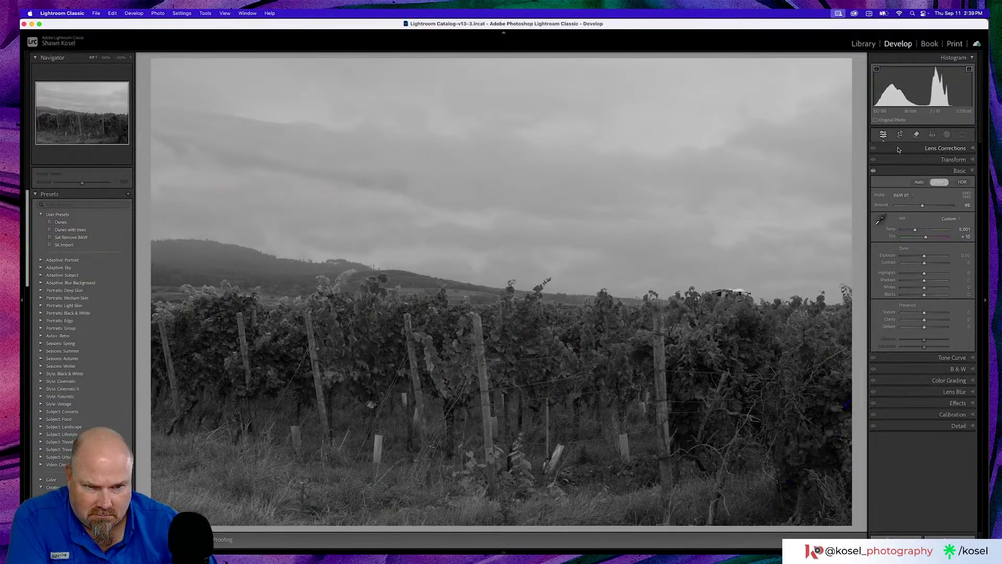
Create three separate landscape masks for Sky, Mountains and Vegetation.
left_click(947, 136)
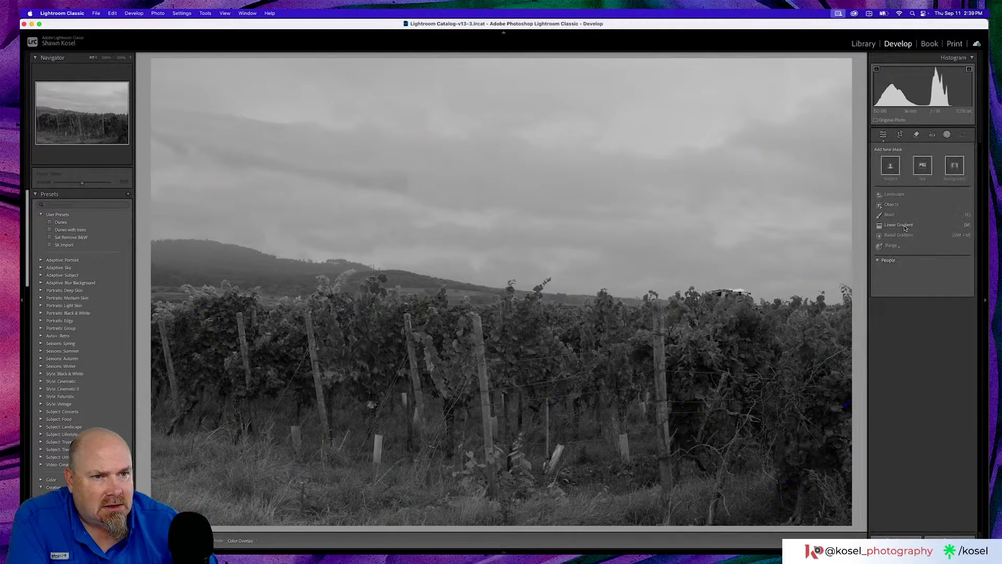
left_click(897, 198)
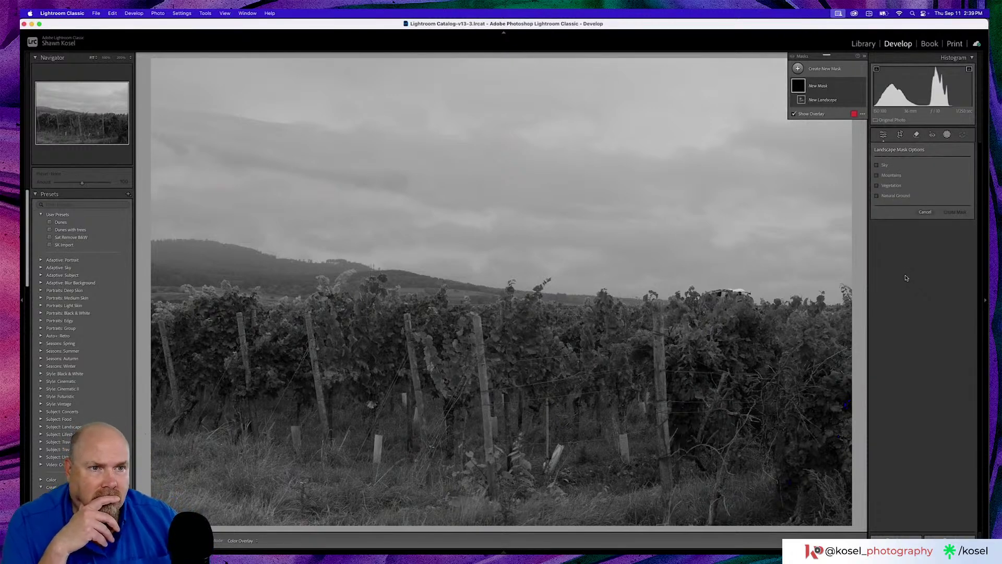
left_click(877, 165)
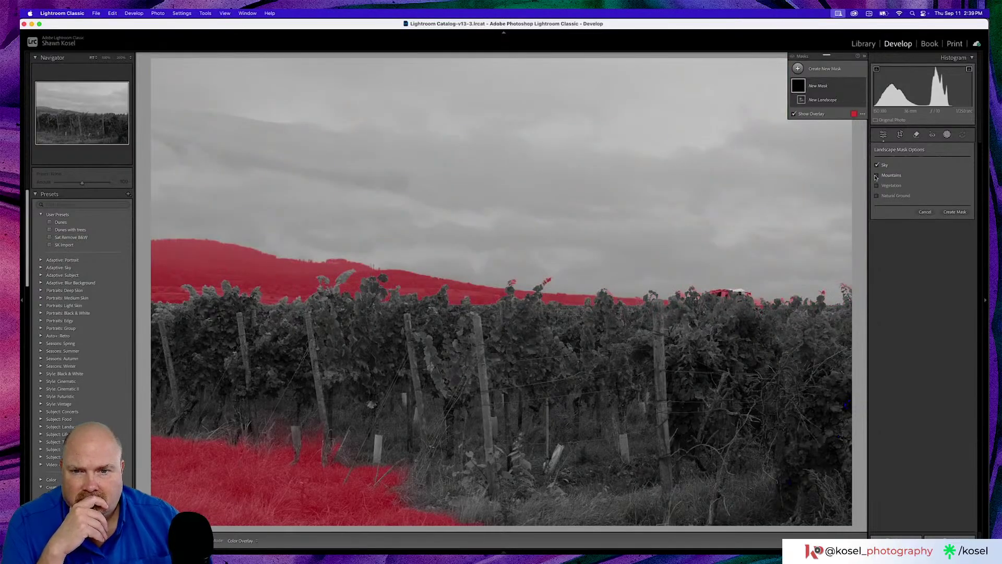
left_click(876, 176)
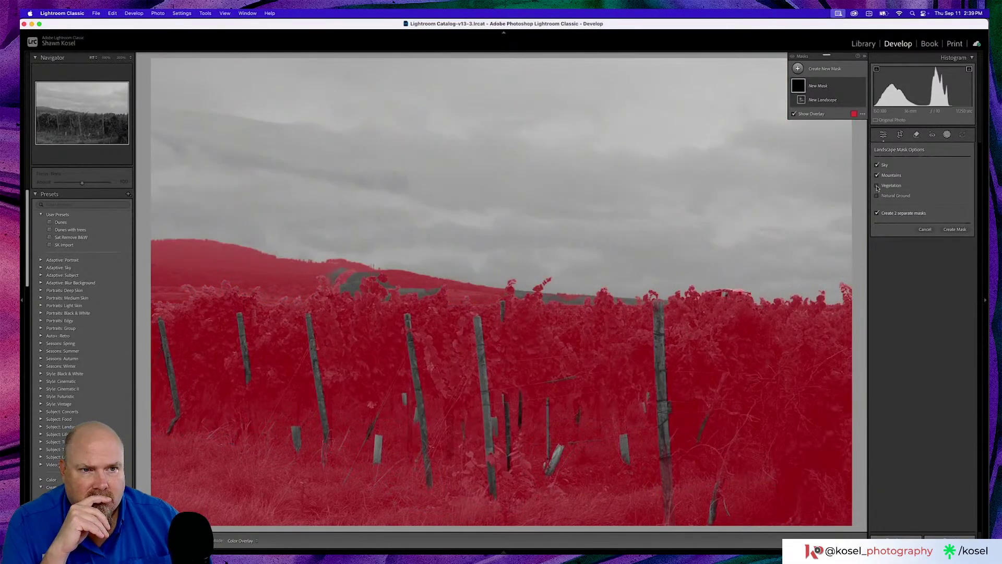
left_click(877, 186)
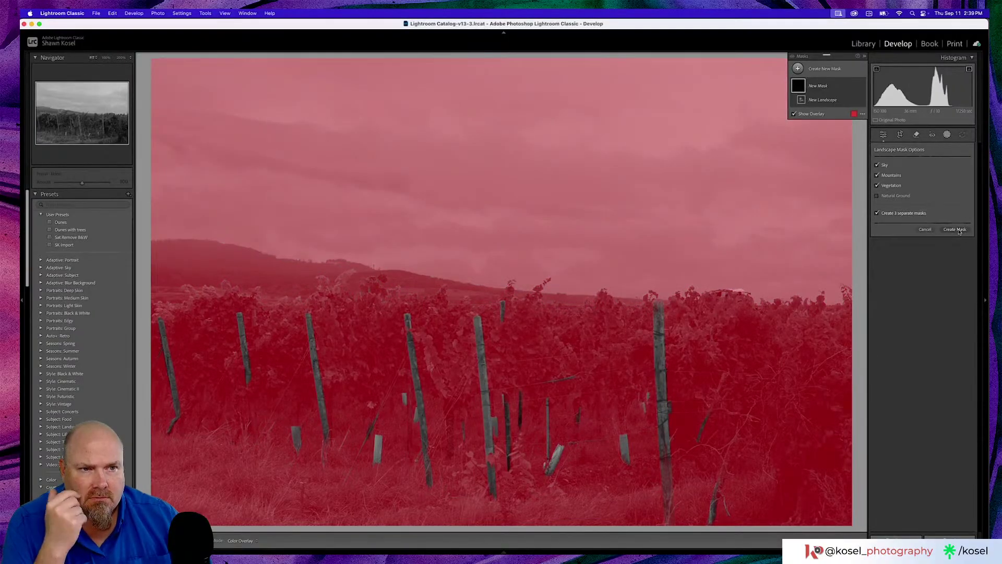
left_click(955, 229)
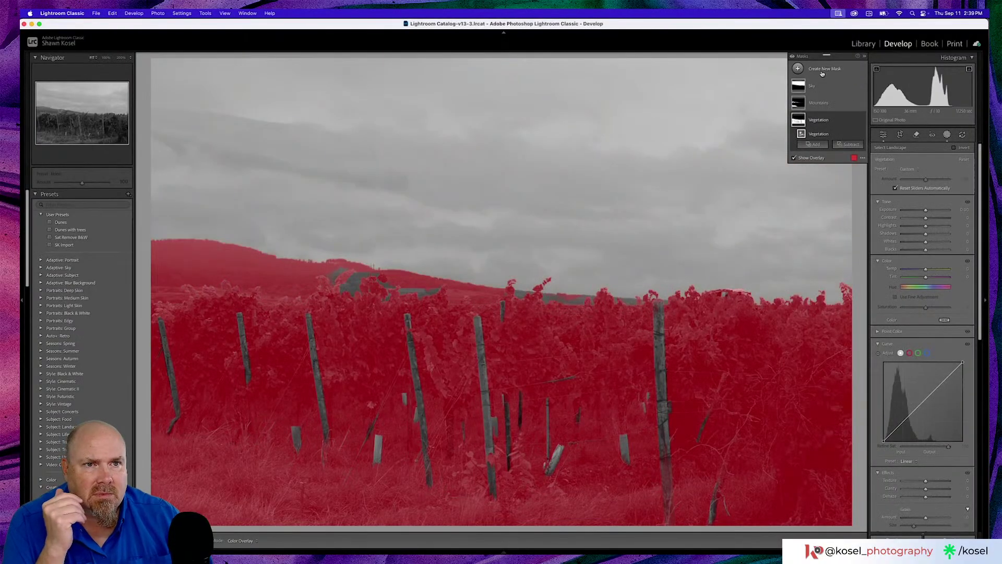
Darken the Sky mask by lowering its Exposure slightly and setting its Highlights to -22.
left_click(813, 87)
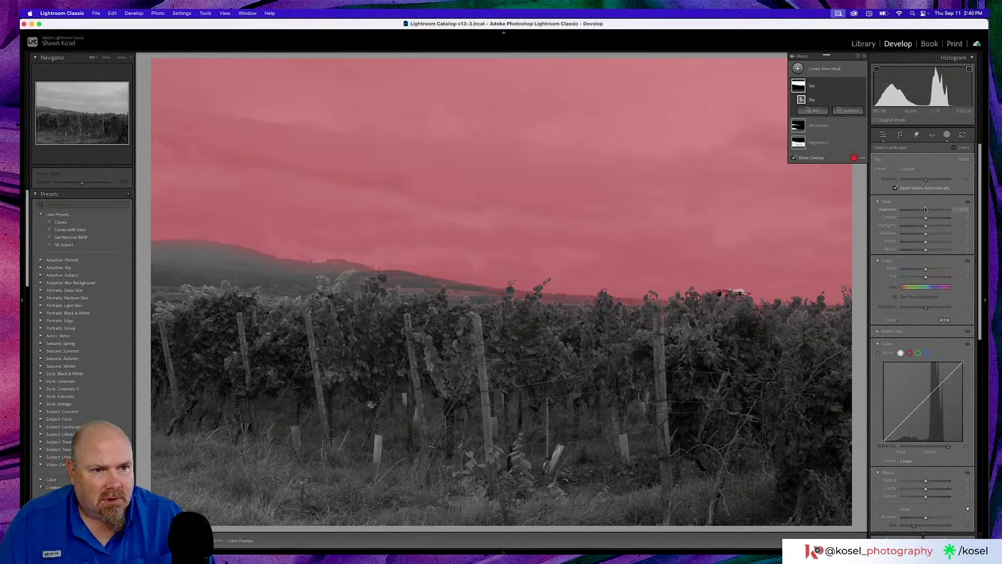
left_click_drag(927, 210, 920, 230)
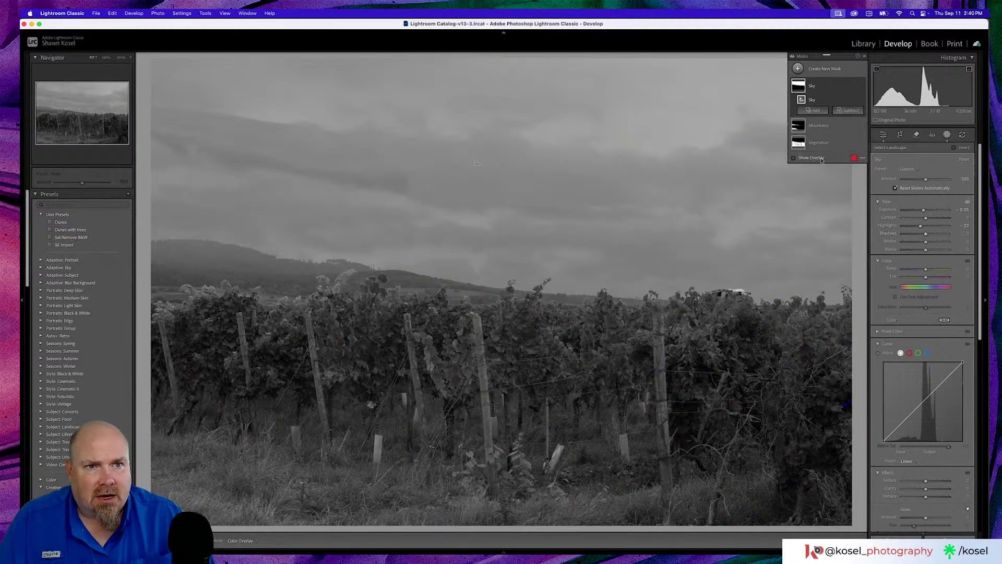
Raise the Exposure of the Mountains mask slightly.
left_click(821, 129)
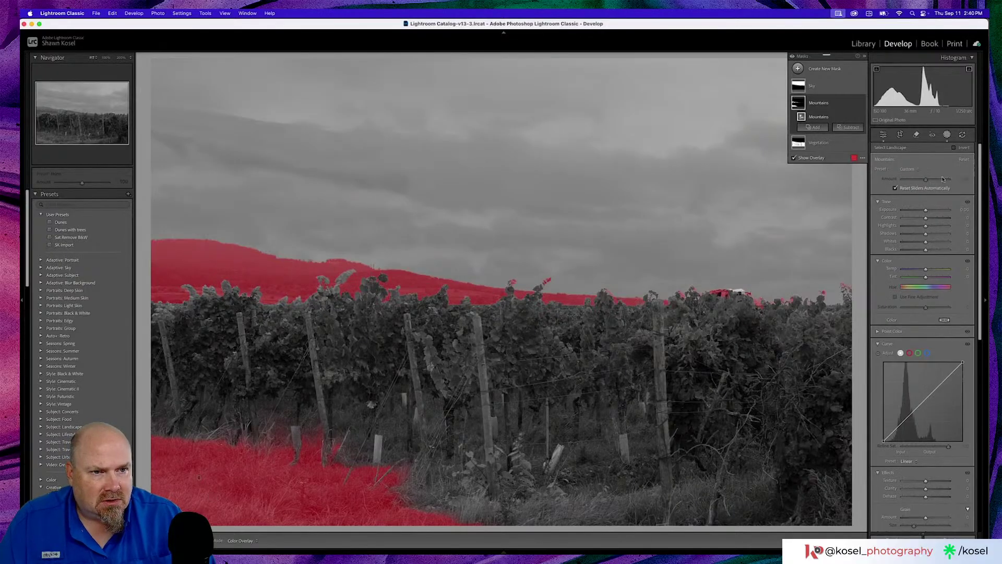
left_click(925, 211)
left_click_drag(926, 211, 926, 211)
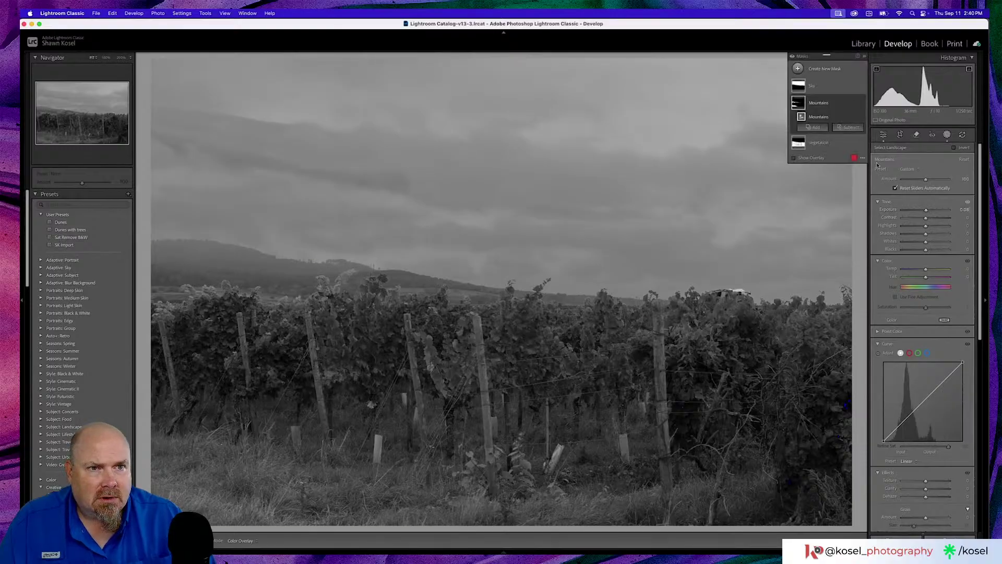
Set the Vegetation mask's Contrast to 20, Shadows to 18 and Whites to 53, and raise its Blacks slightly.
left_click(830, 146)
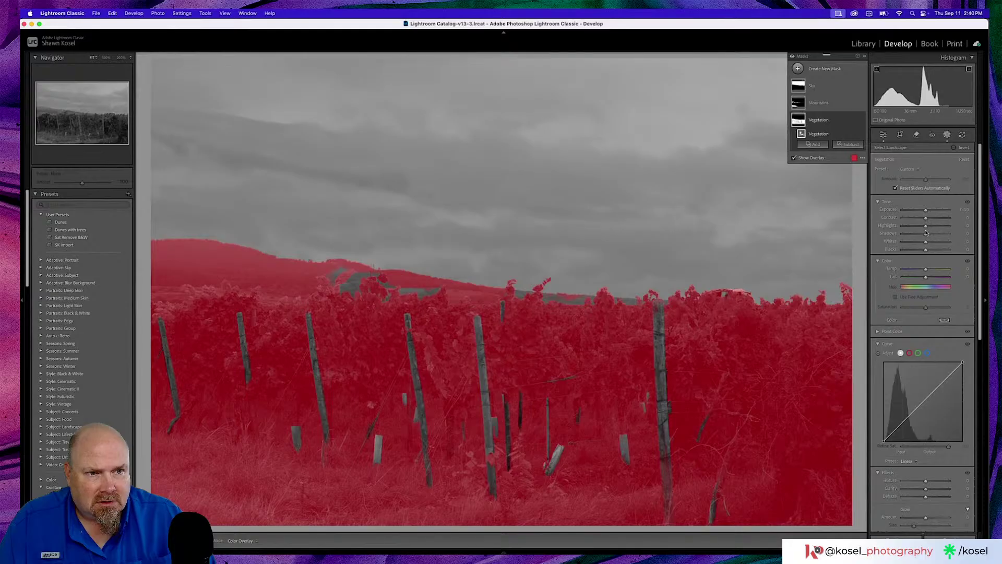
mouse_move(927, 235)
left_mouse_down()
mouse_move(927, 211)
mouse_move(928, 242)
mouse_move(937, 242)
mouse_move(926, 250)
left_mouse_up()
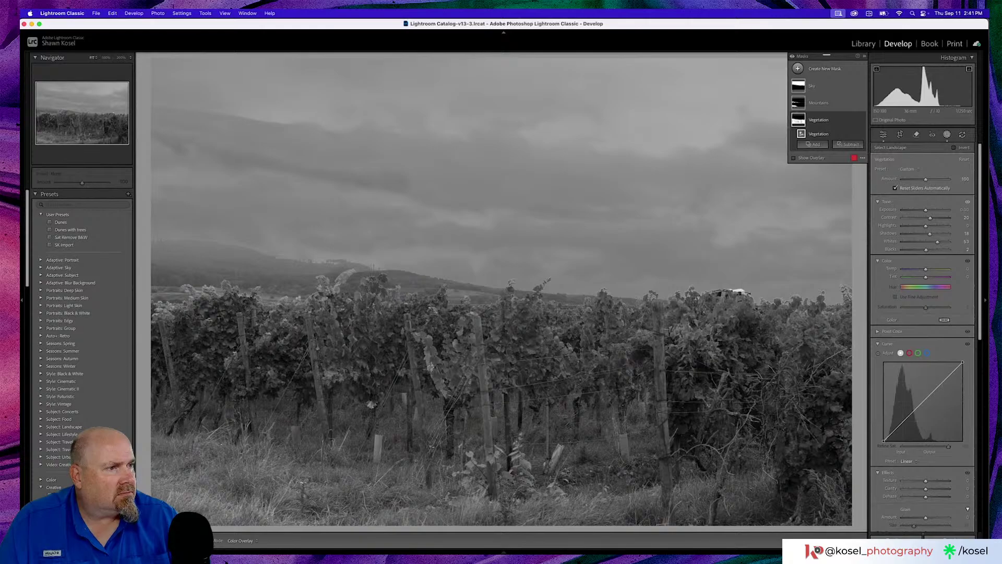
left_click_drag(938, 359, 938, 359)
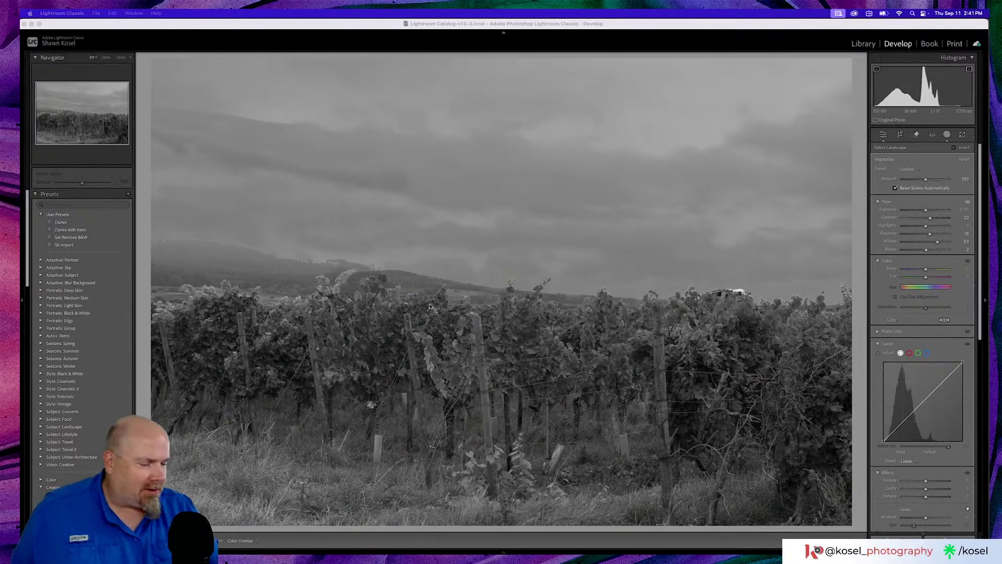
left_click(198, 477)
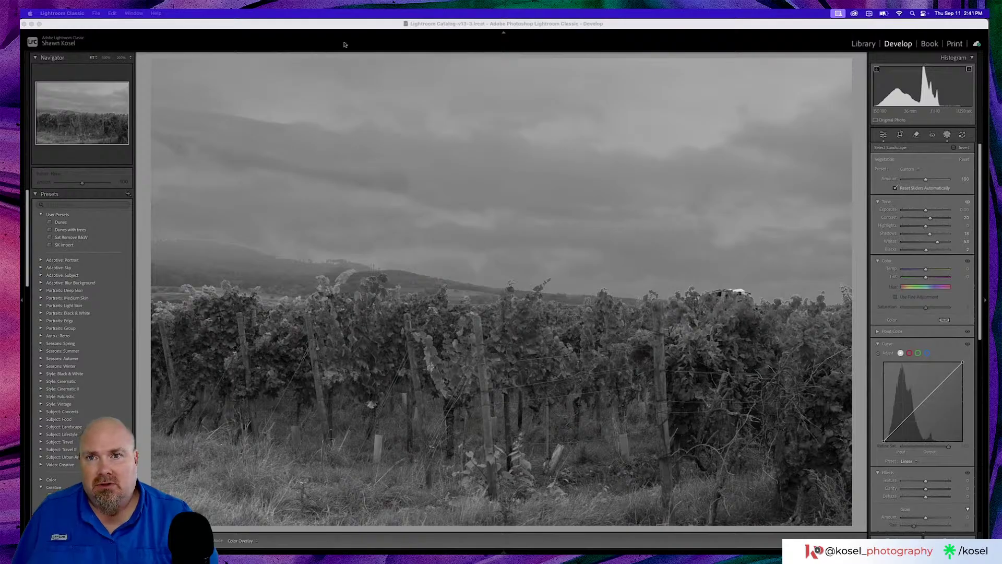
left_click(344, 24)
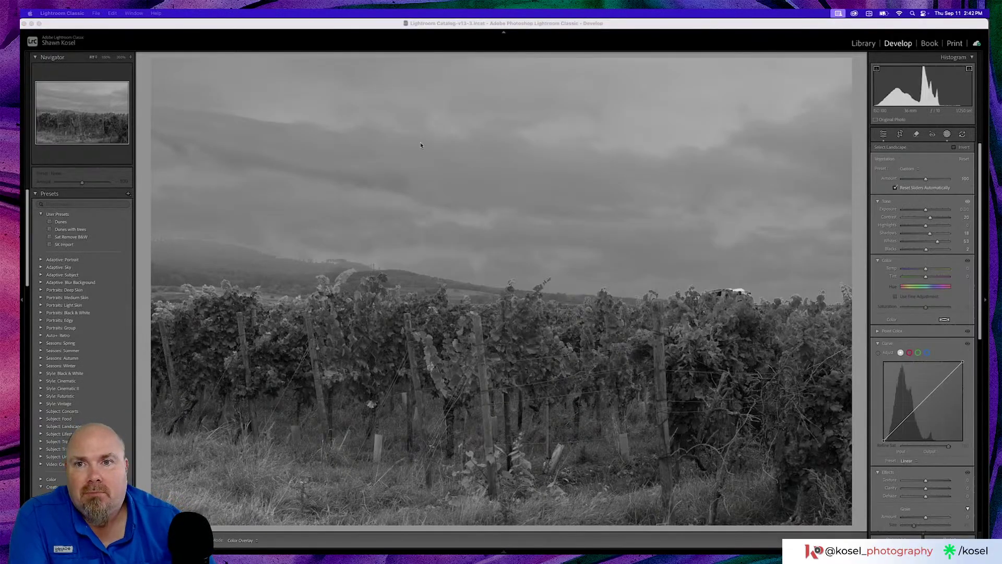
Compare the black-and-white edit with the original colour photo.
left_click(385, 23)
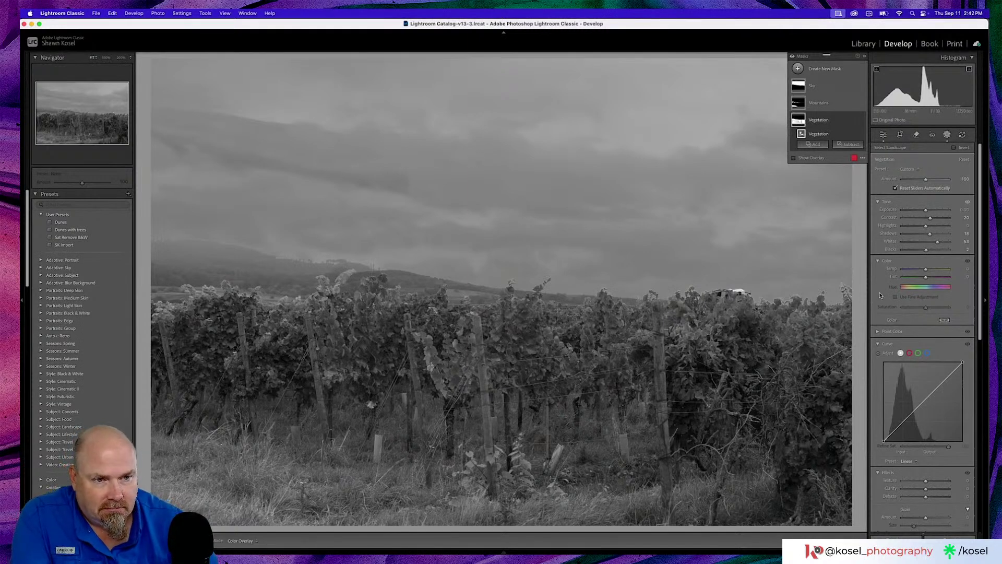
key("backslash")
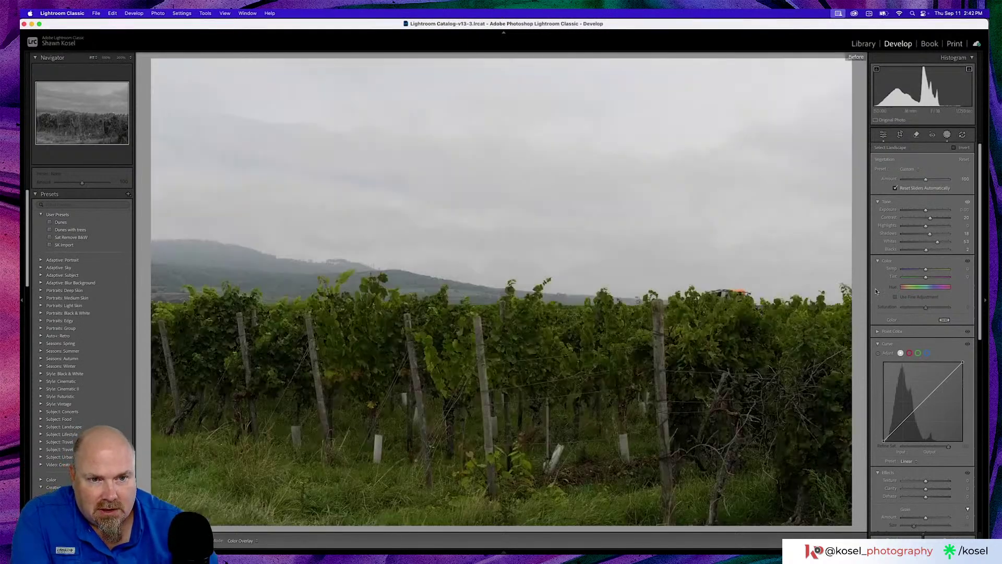
key("backslash")
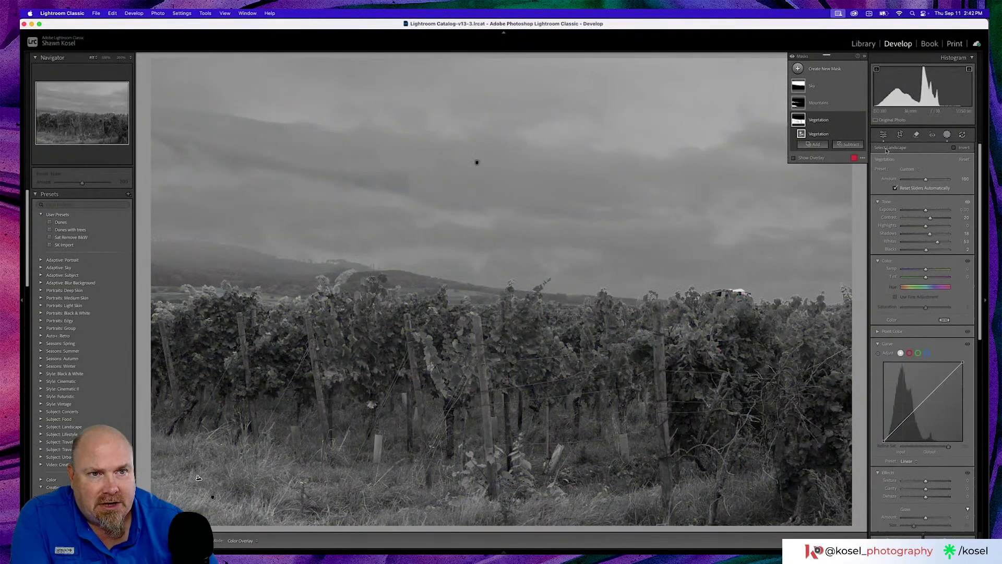
Brighten the sky by bringing the Sky mask's Exposure back to near zero.
left_click(815, 90)
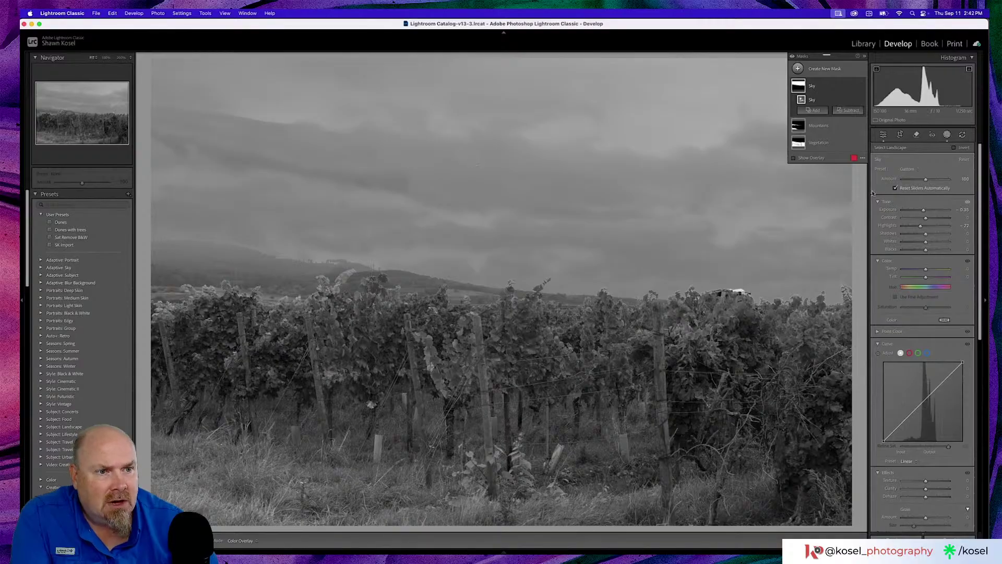
left_click(924, 211)
left_click_drag(924, 211, 927, 212)
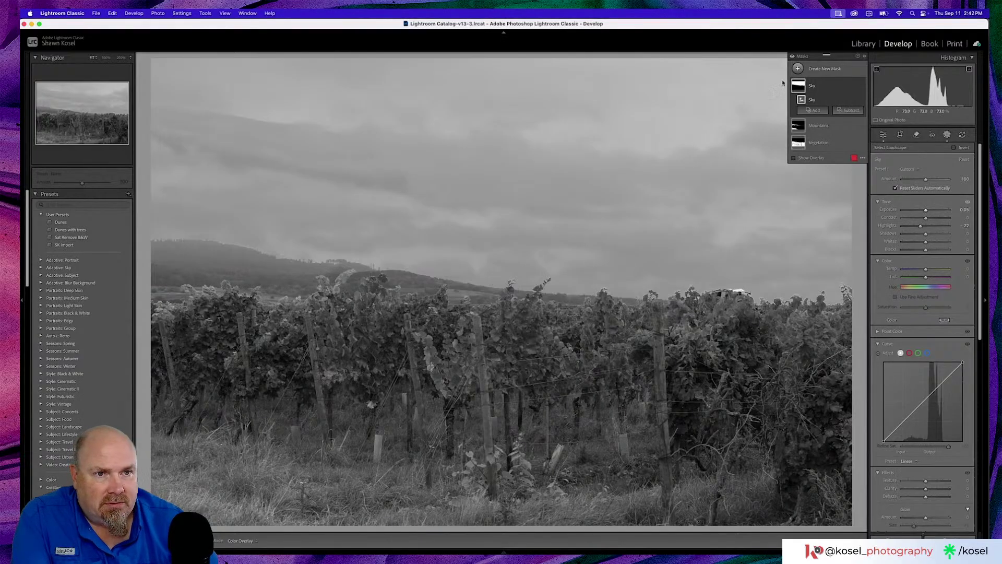
Review the Mountains and Vegetation masks' settings and check the Vegetation mask's coverage with its overlay.
left_click(809, 126)
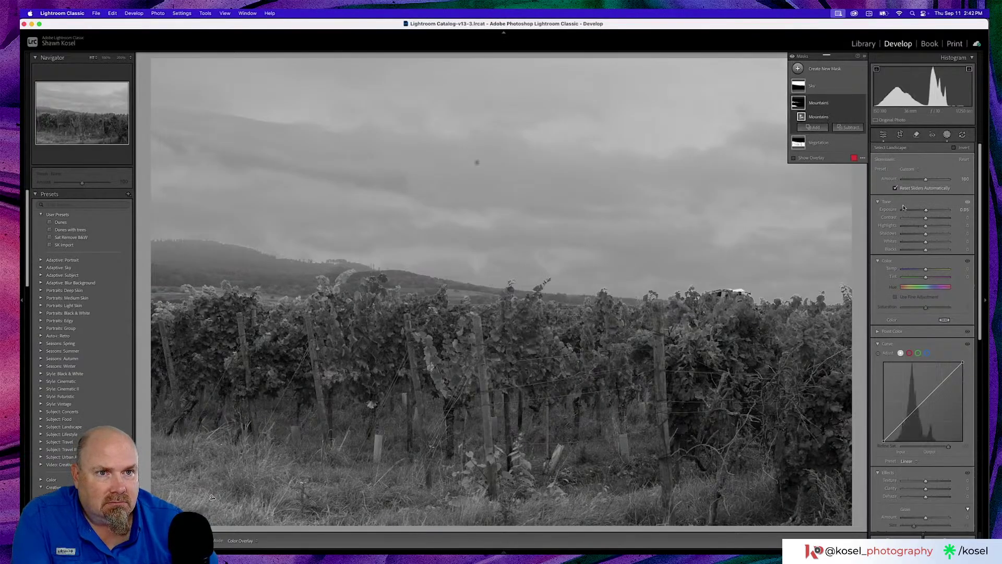
left_click(825, 103)
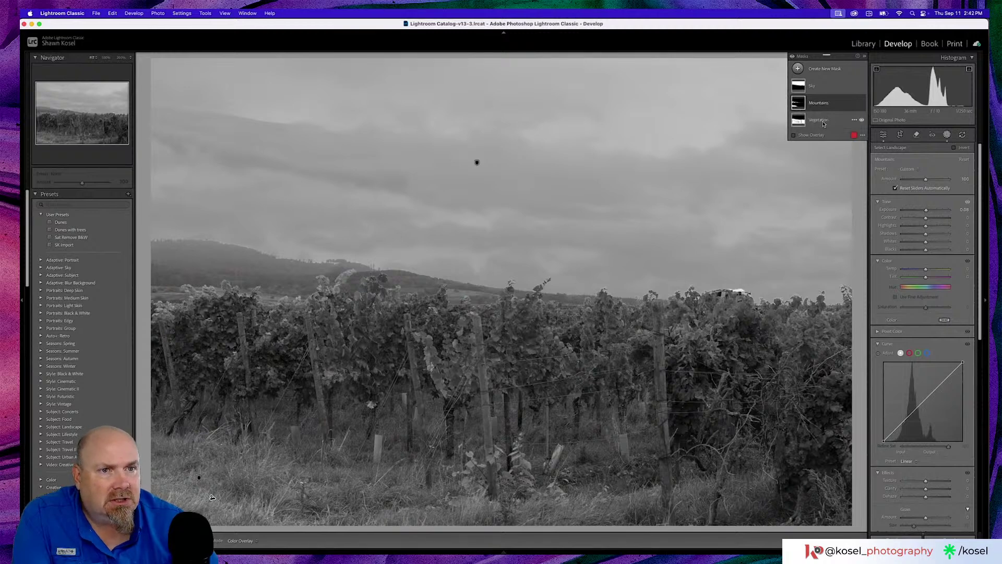
left_click(822, 122)
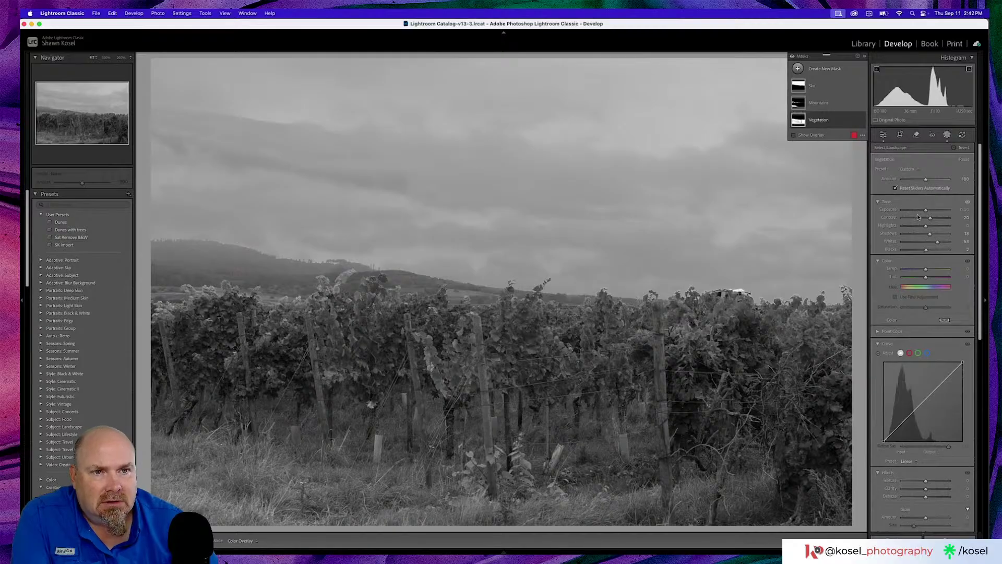
left_click(794, 136)
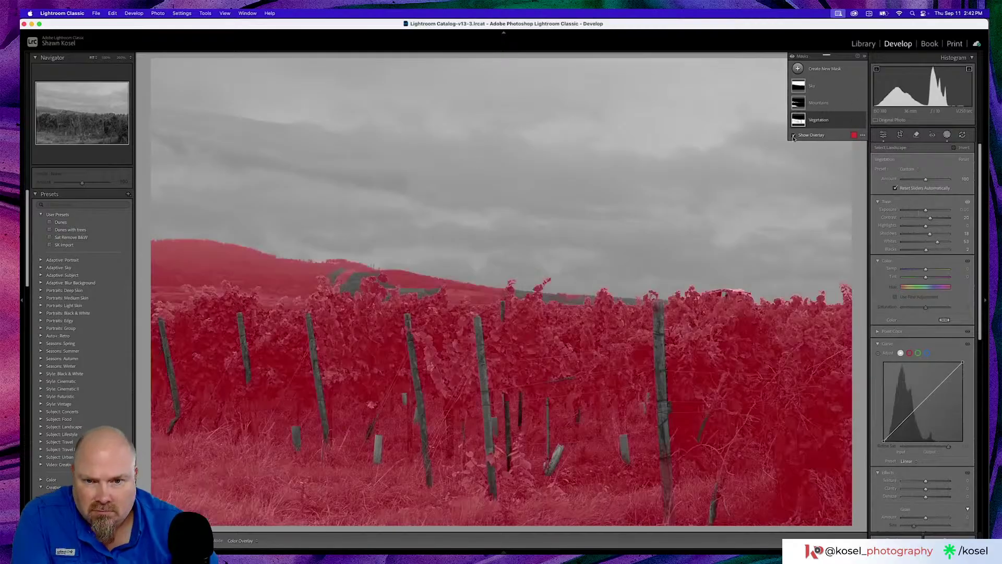
left_click(794, 137)
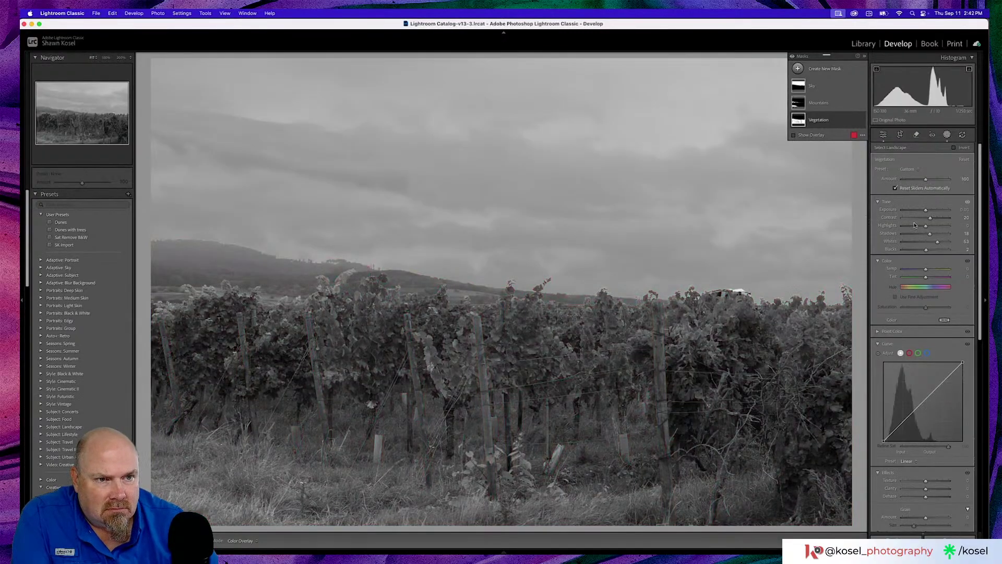
Lower the Vegetation mask's Exposure to about -0.67 and raise its Shadows further to darken the vines while keeping shadow detail.
left_click_drag(925, 212, 934, 236)
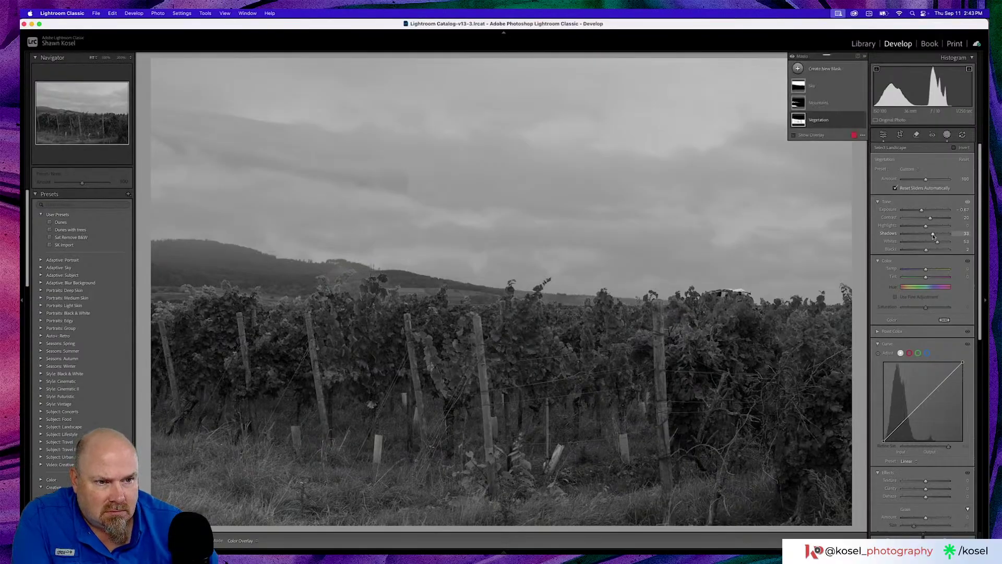
scroll(909, 329, "down", 5)
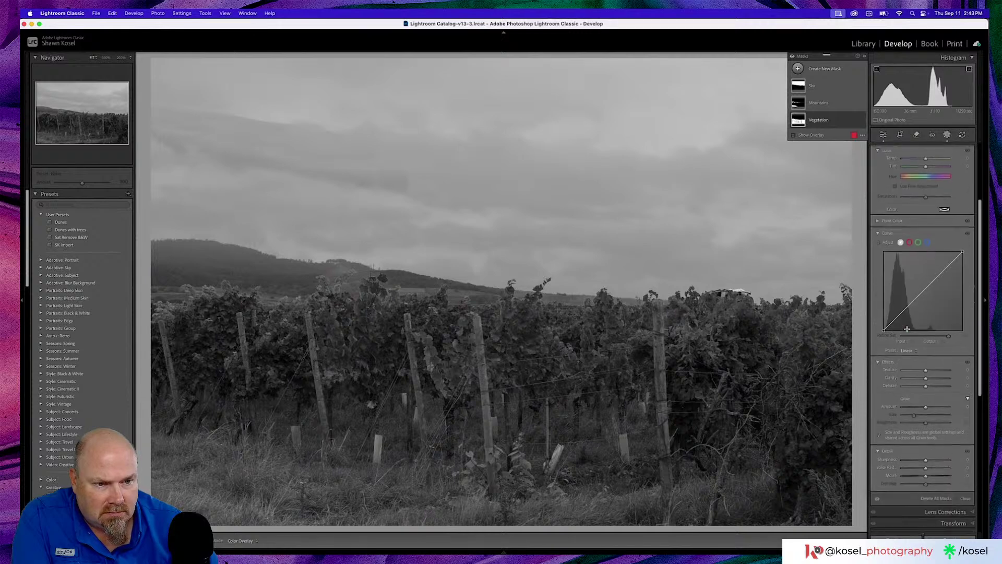
scroll(909, 328, "down", 8)
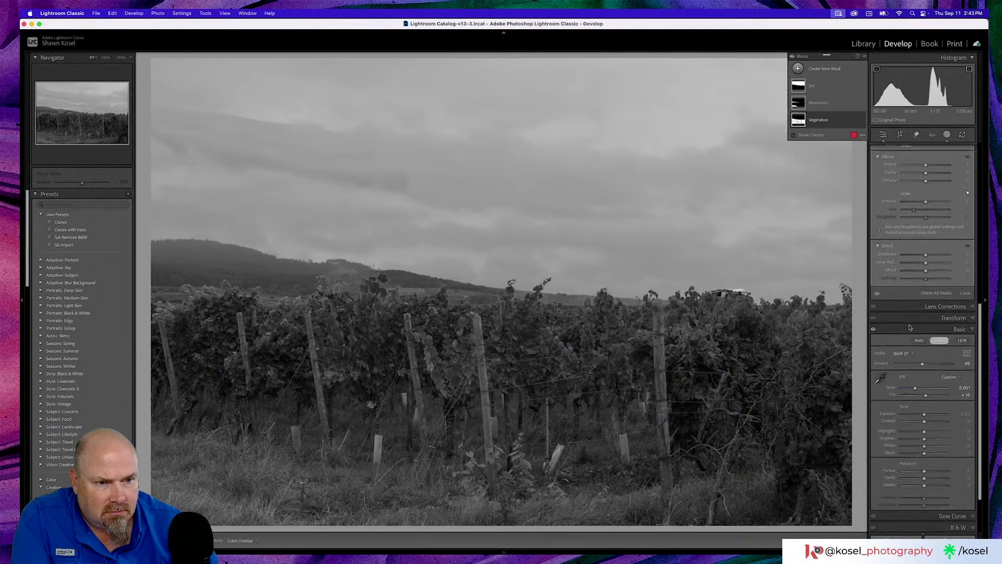
scroll(909, 327, "up", 12)
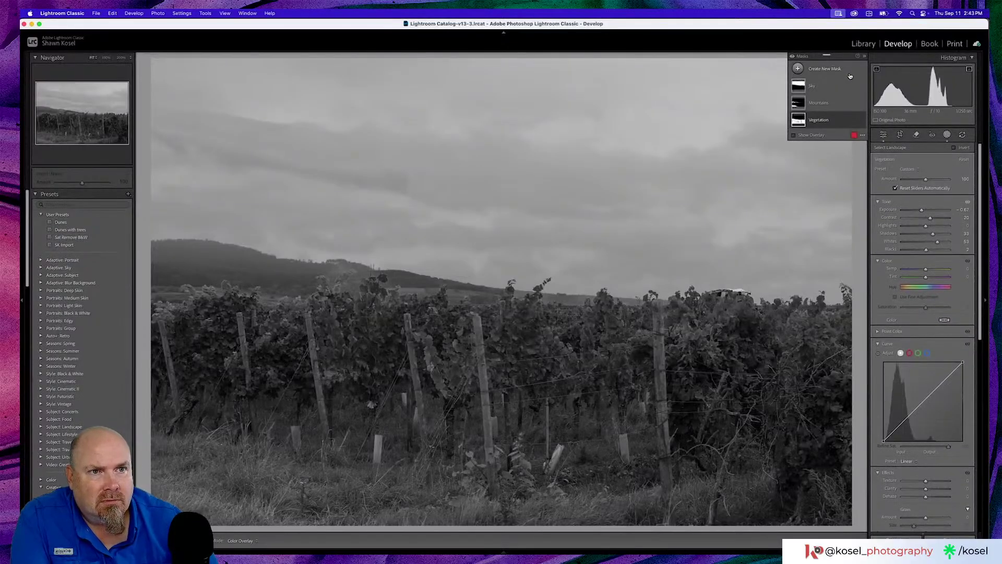
left_click(864, 56)
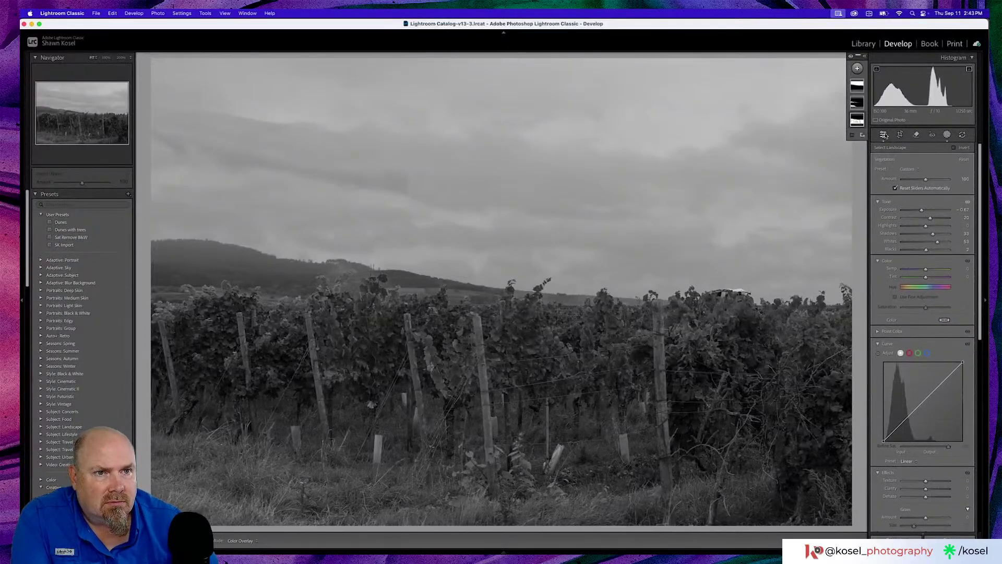
In the global Basic adjustments, set Shadows to +21, Whites to about +15 and Texture to +13, and raise Clarity slightly.
left_click(883, 134)
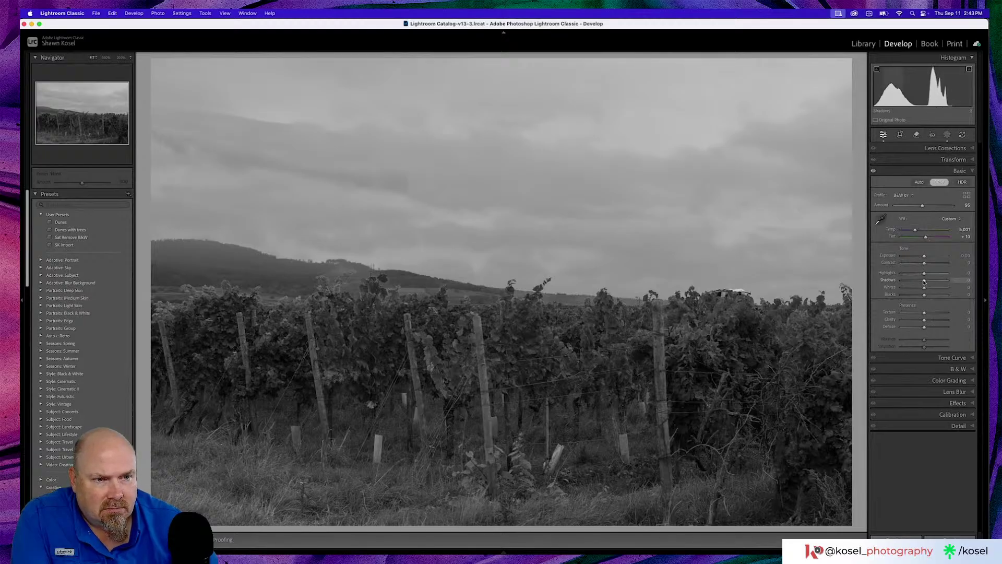
left_click_drag(924, 282, 929, 282)
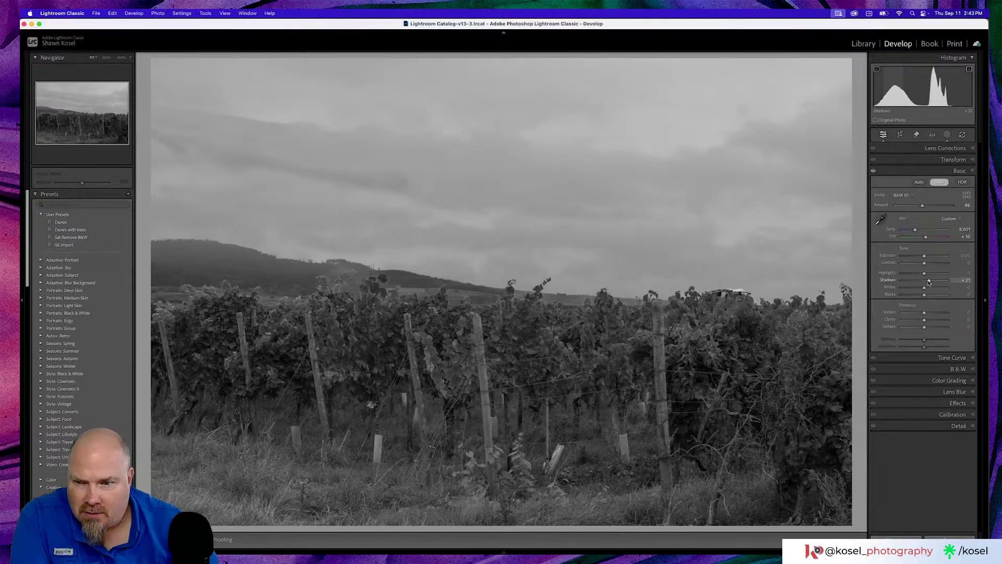
left_click_drag(929, 282, 927, 290)
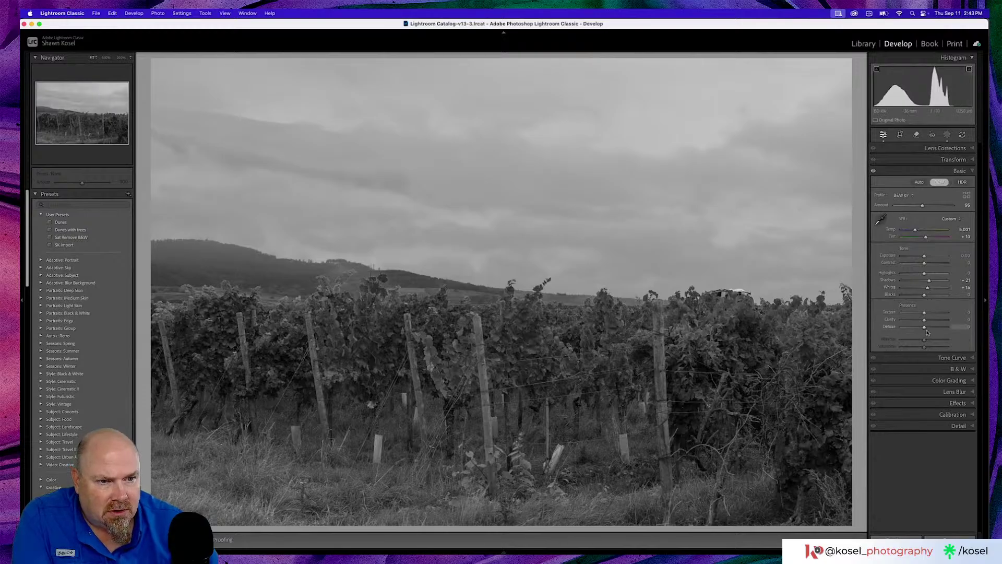
left_click_drag(924, 313, 928, 322)
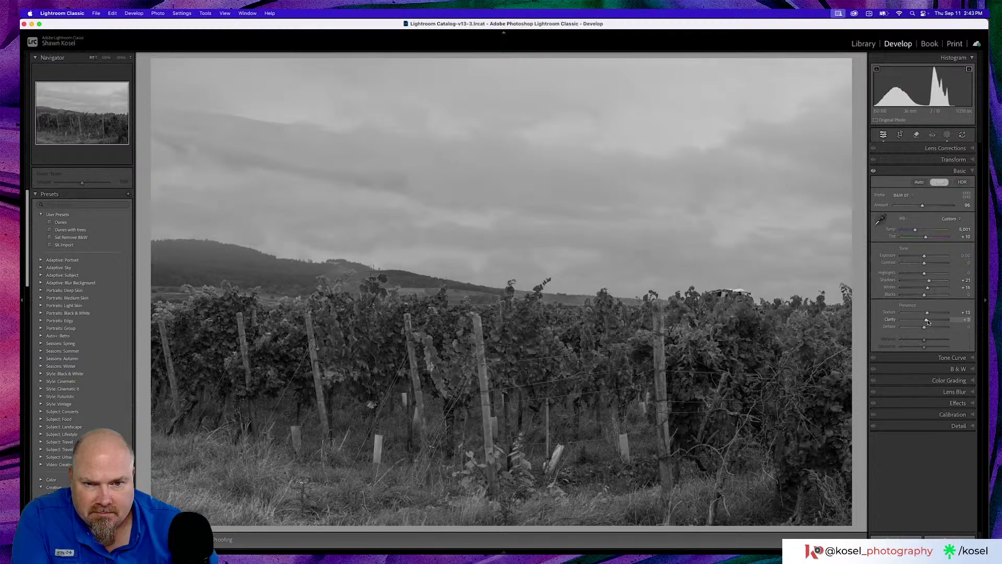
Brighten the foliage in the Black & White Mix with the targeted adjustment, setting Yellow to +8 and Green to about +15.
left_click(955, 369)
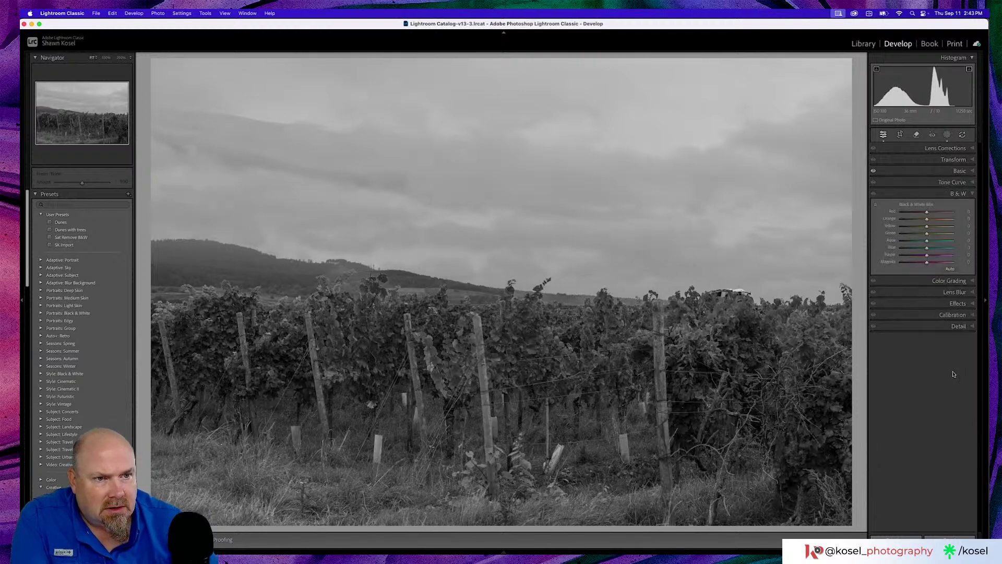
left_click(875, 204)
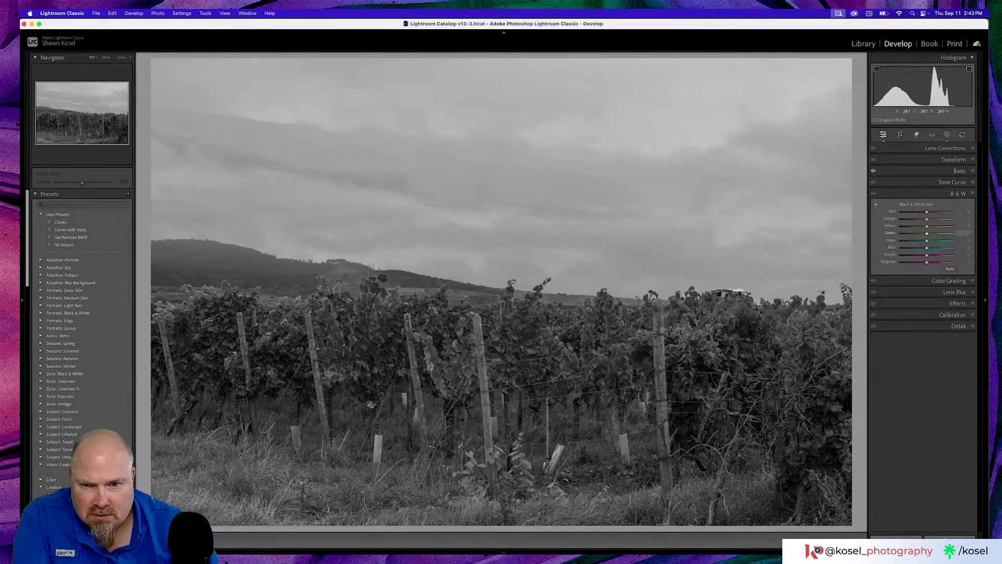
left_click_drag(525, 463, 525, 458)
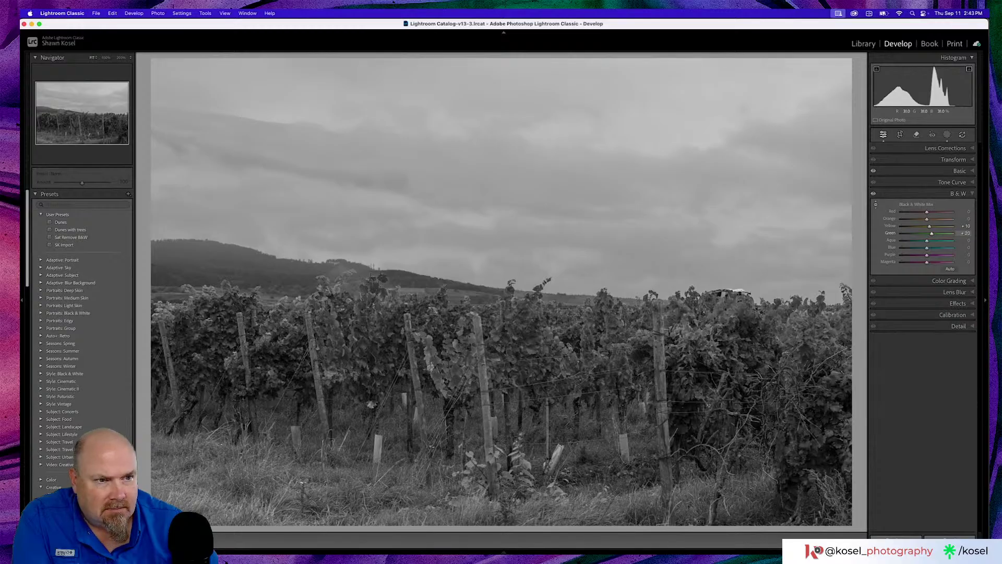
left_click_drag(525, 458, 525, 465)
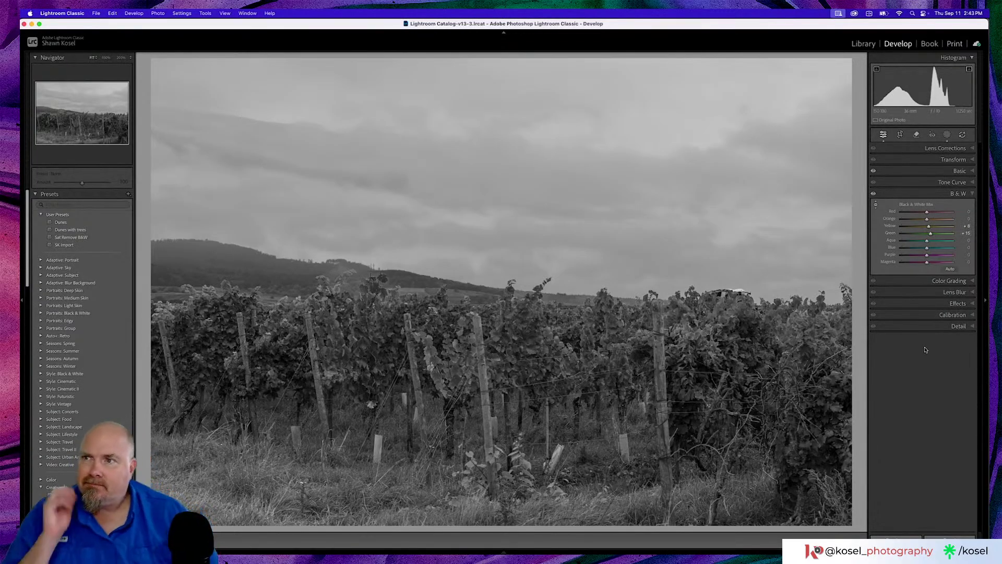
Compare the adjusted black-and-white mix with the original colour photo.
key("backslash")
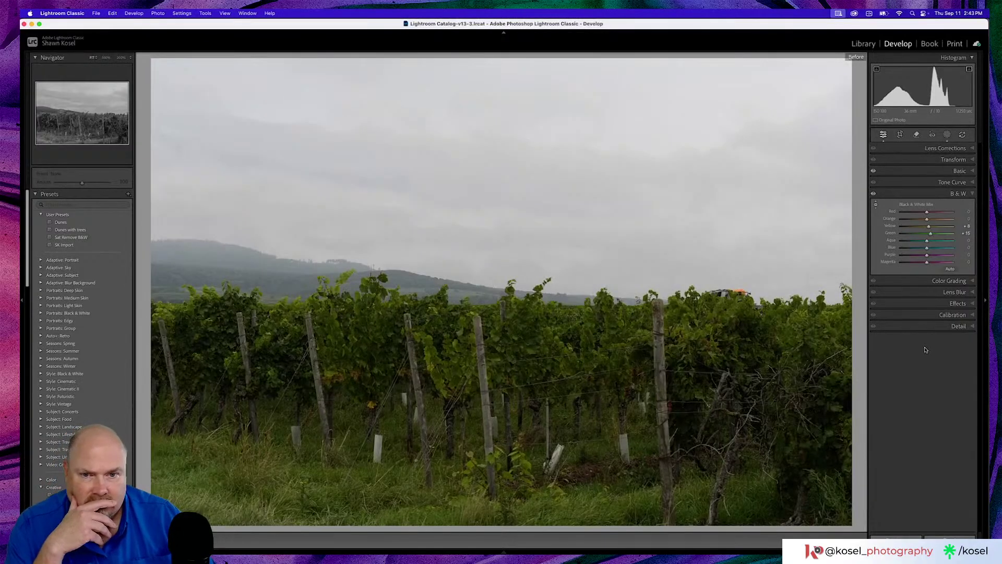
key("backslash")
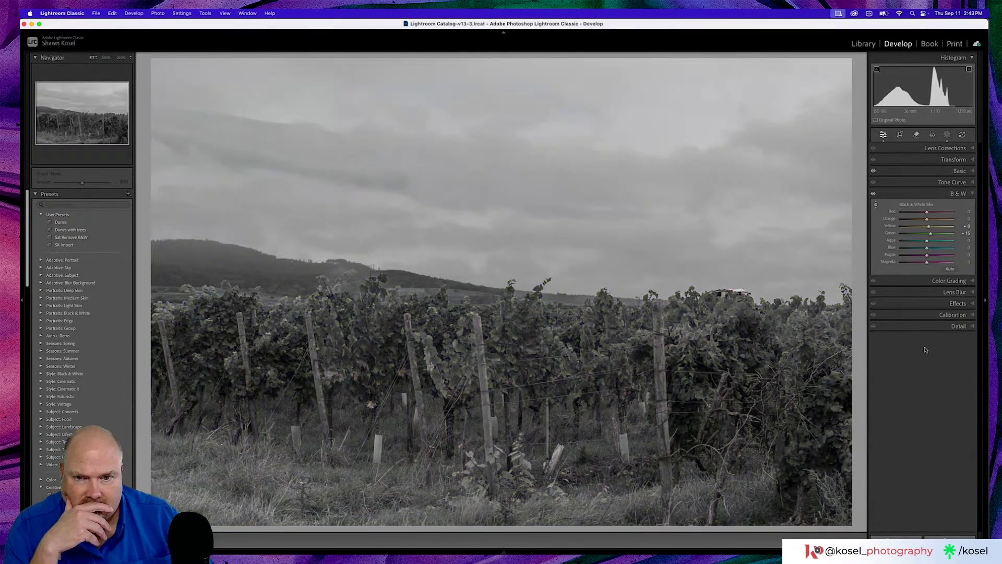
key("backslash")
key("backslash")
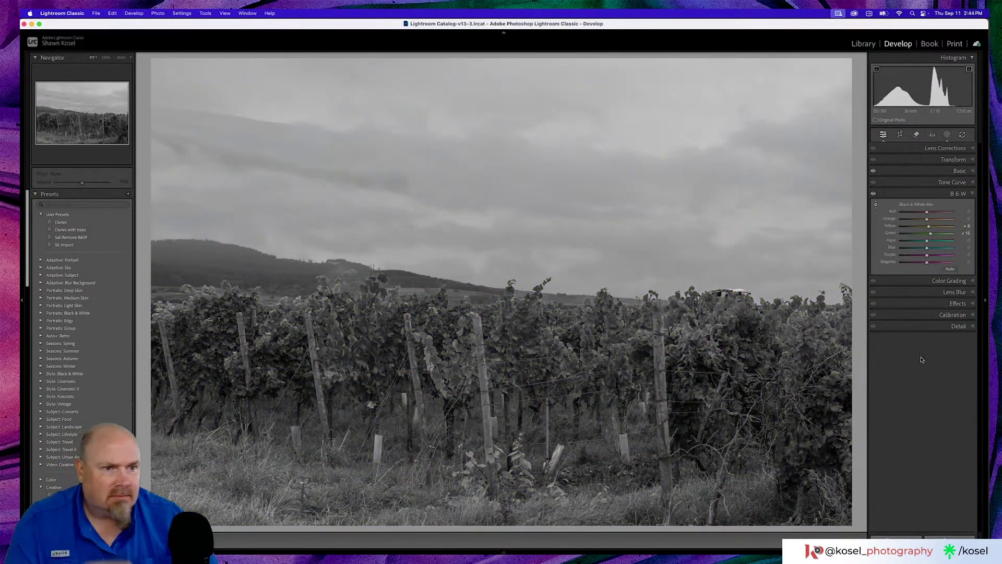
Add a Highlight Priority post-crop vignette with an Amount of about -18 and a slight amount of grain.
left_click(954, 305)
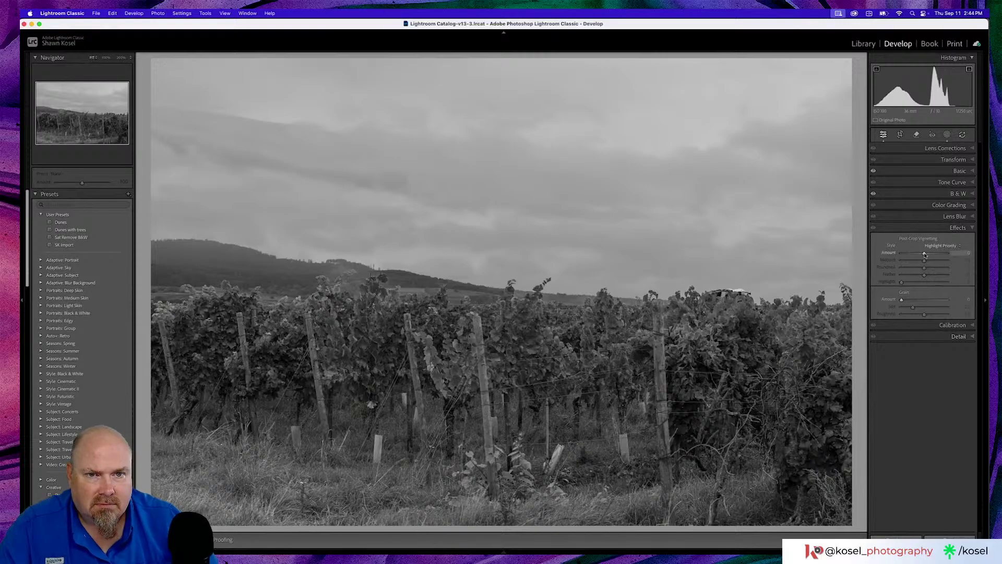
left_click_drag(925, 254, 920, 256)
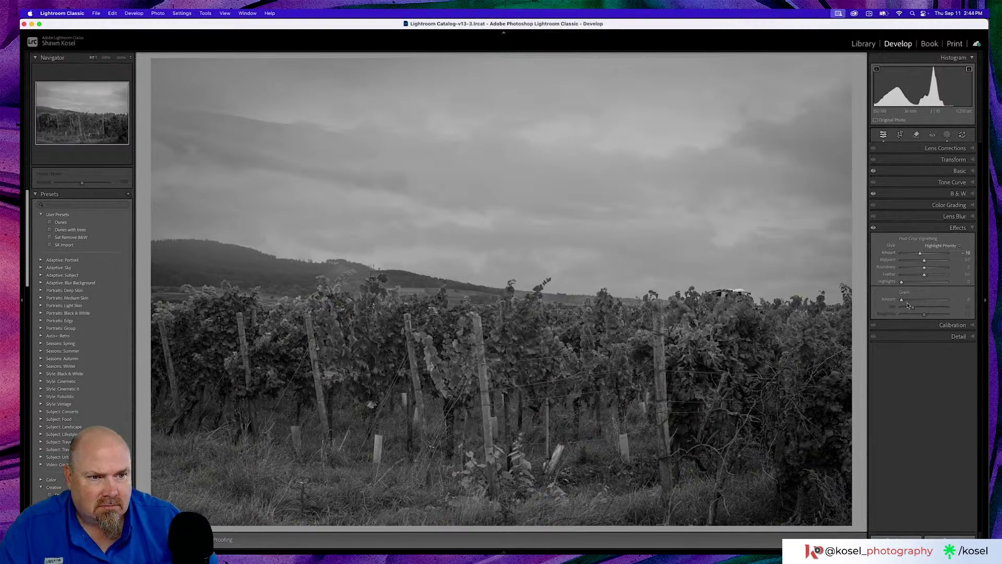
left_click_drag(901, 299, 905, 302)
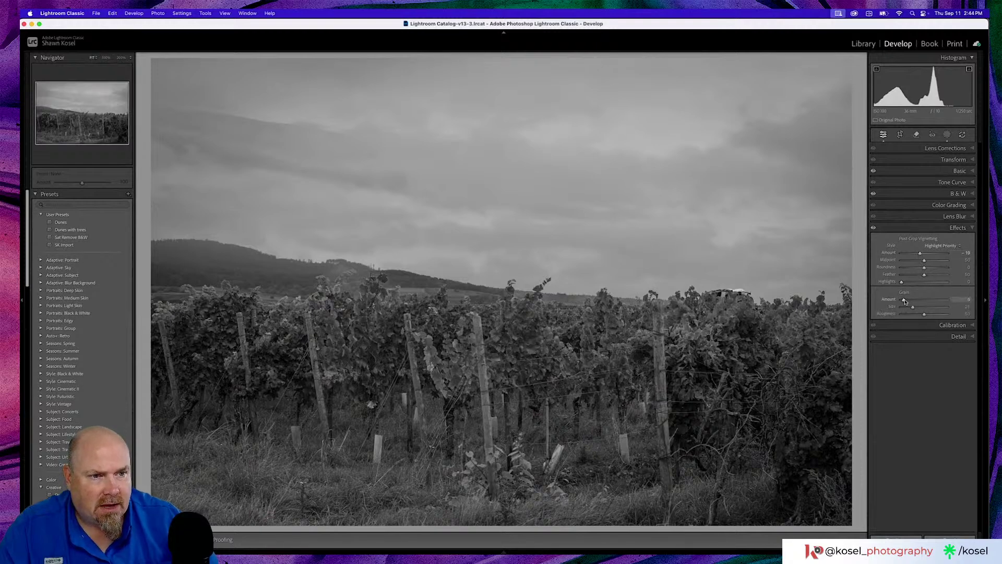
Set the photo's sharpening Amount to 69 and Masking to 79.
left_click(948, 337)
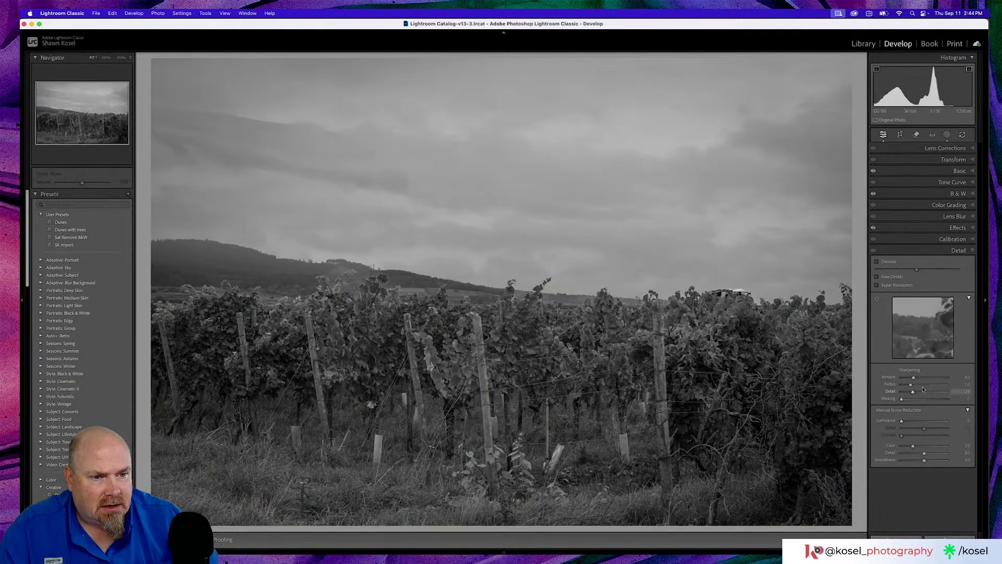
left_click_drag(913, 377, 925, 379)
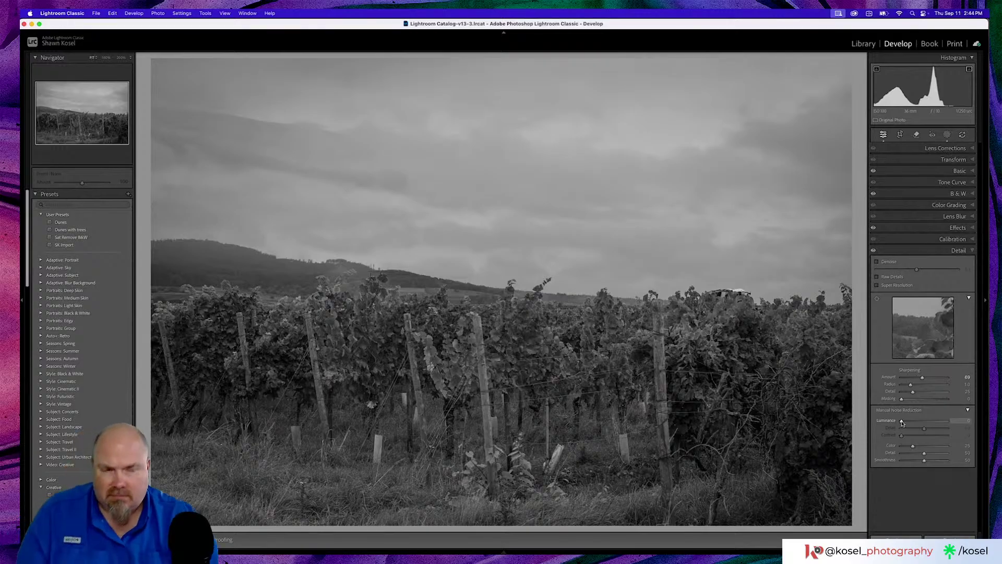
left_click_drag(902, 423, 932, 424)
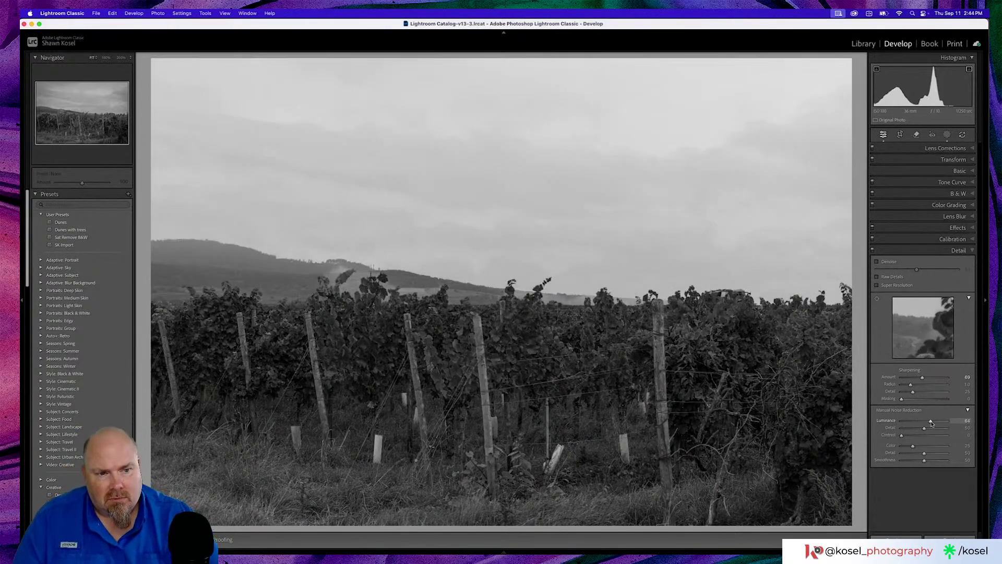
key("super+z")
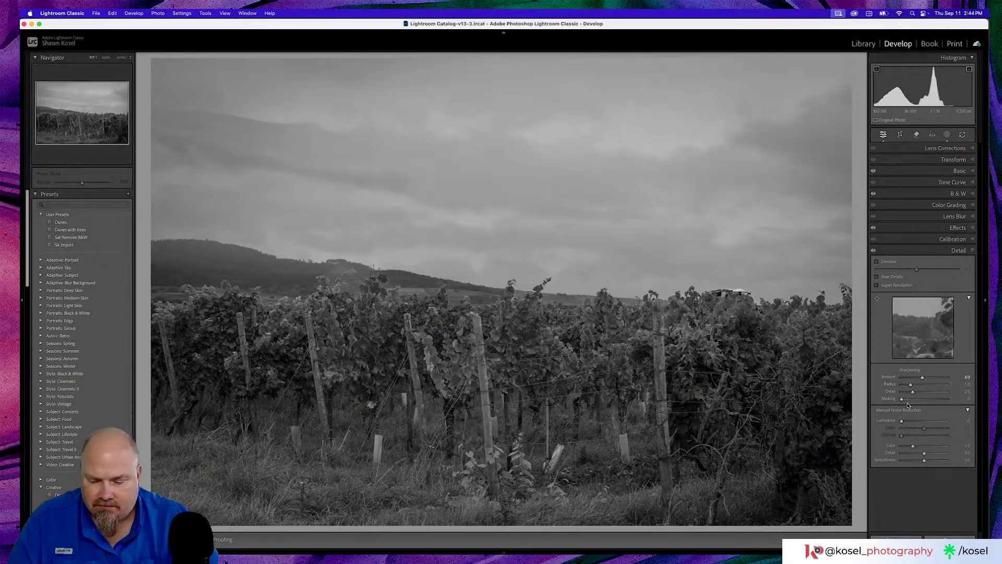
key("alt")
left_click_drag(901, 398, 938, 399)
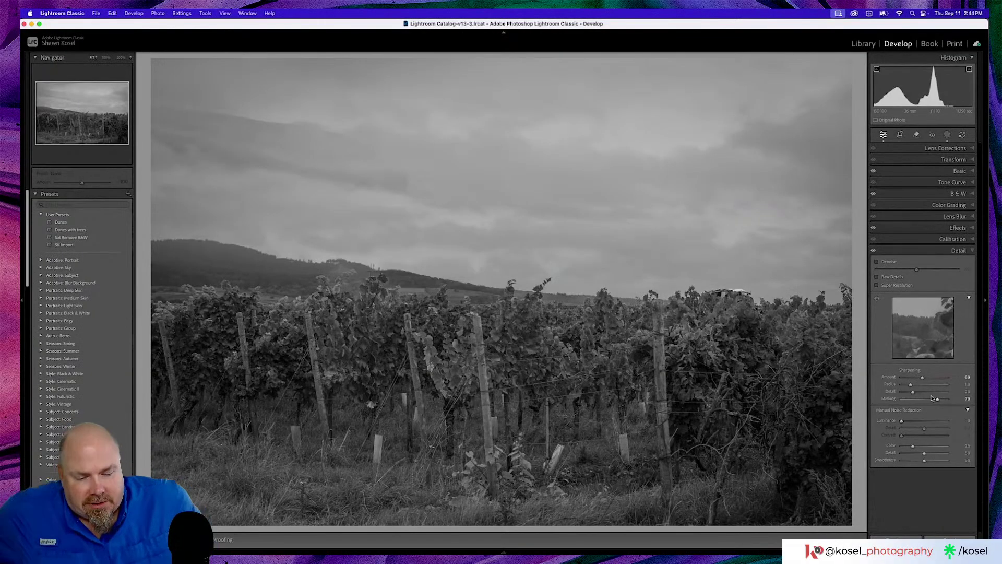
Check the finished black-and-white edit, including vignette and sharpening, against the unedited photo.
key("backslash")
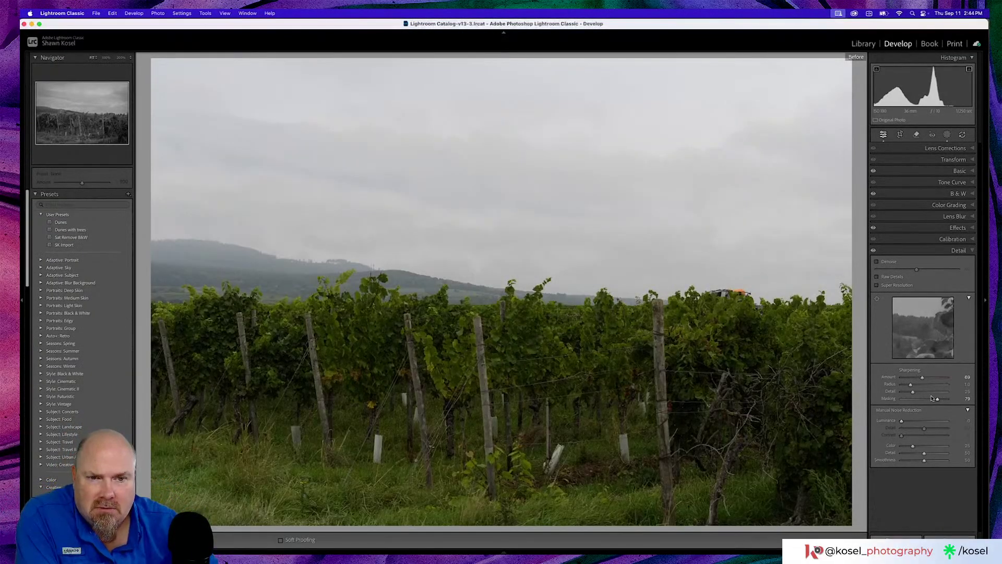
key("backslash")
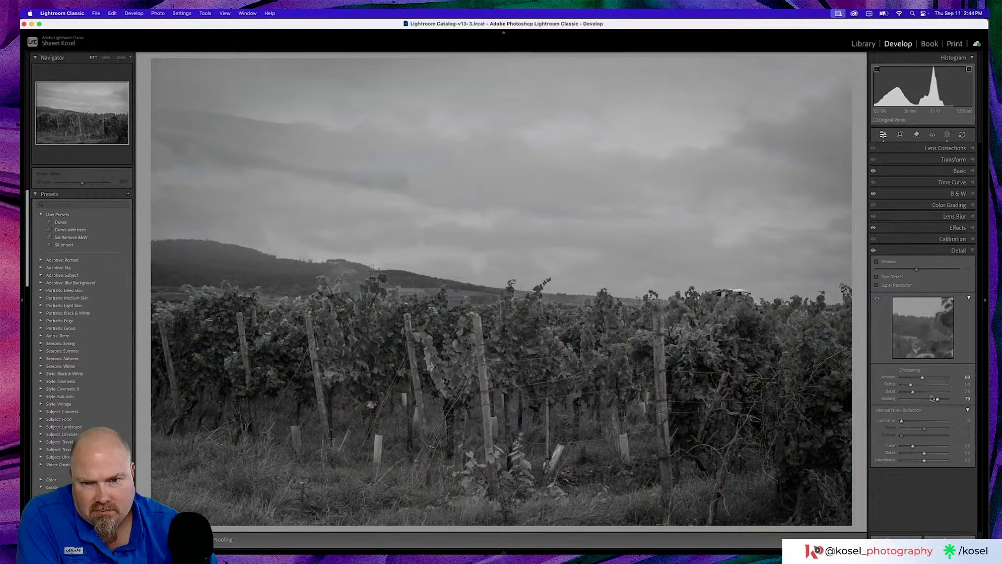
key("backslash")
key("backslash")
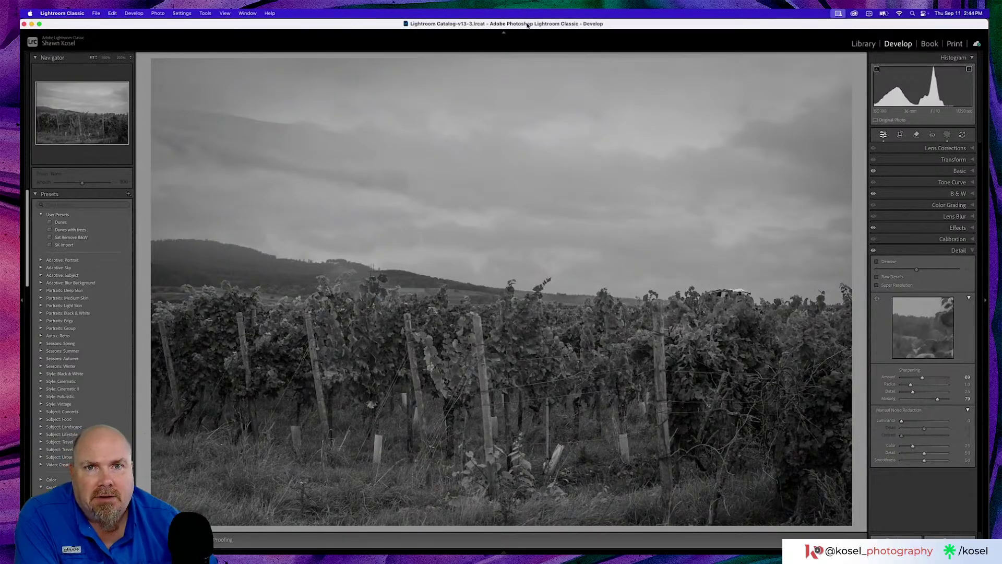
Return to the photo grid and view the harvester photos DSC_7877, DSC_7878 and DSC_7879 enlarged.
key("g")
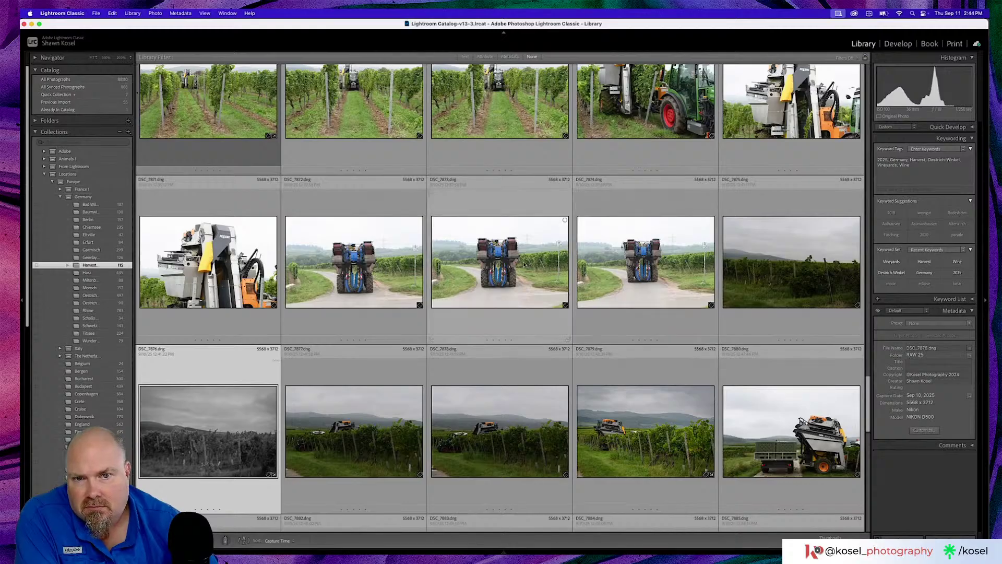
scroll(485, 259, "down", 3)
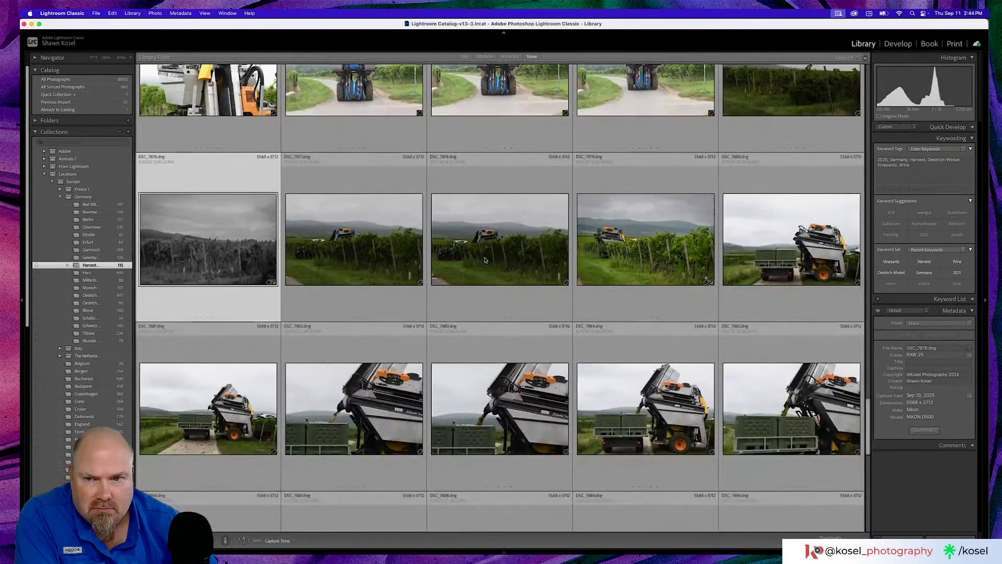
scroll(365, 282, "up", 1)
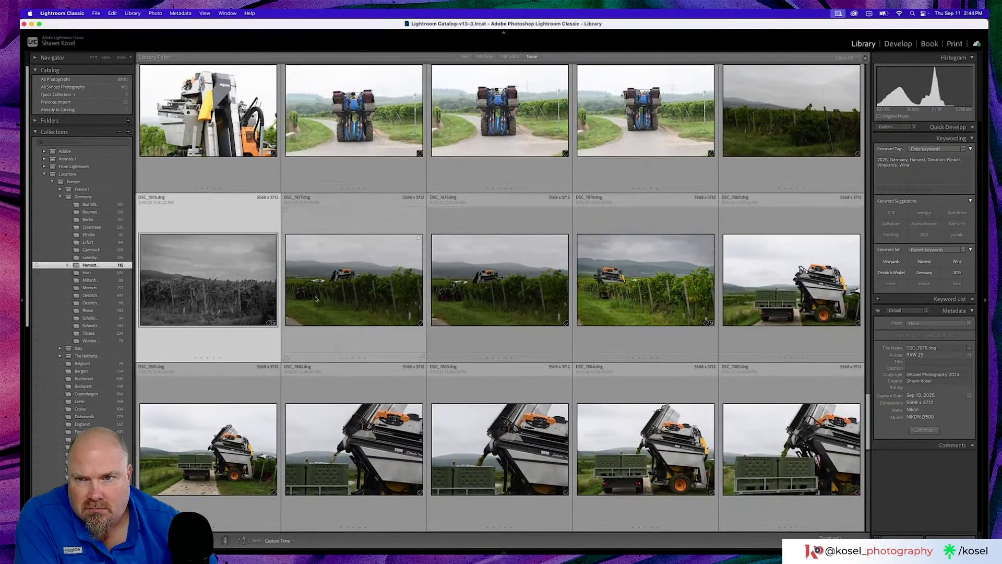
double_click(345, 299)
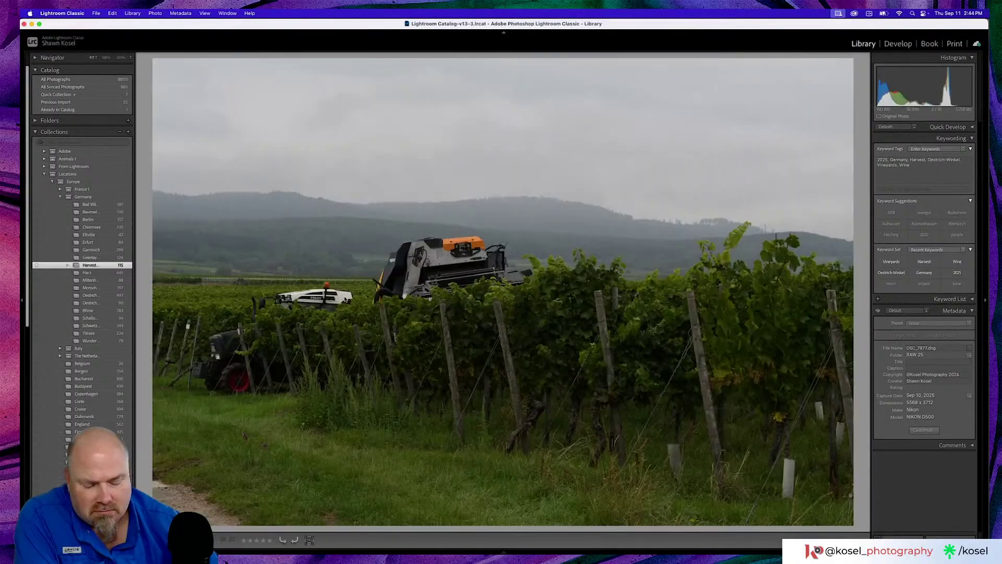
key("Right")
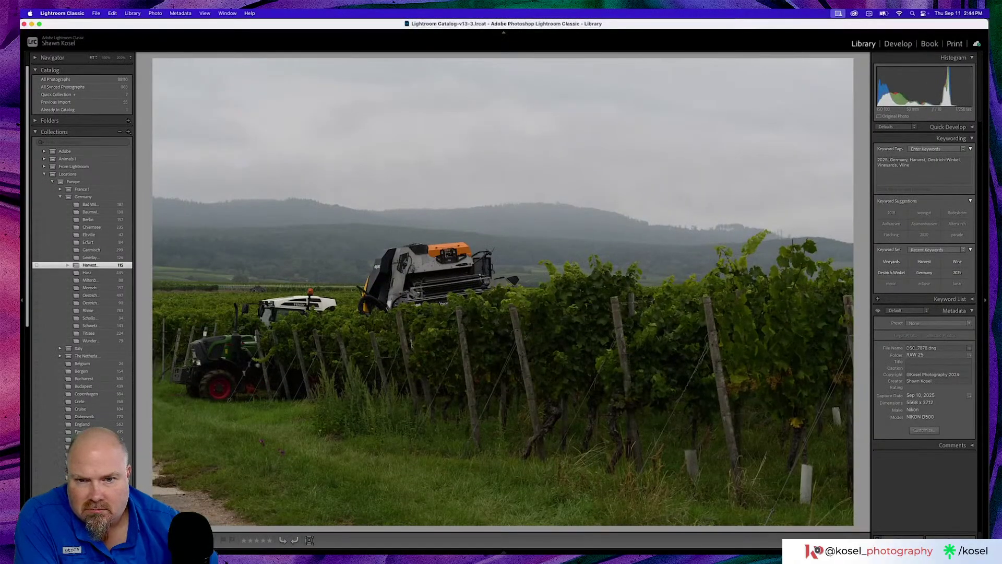
key("Right")
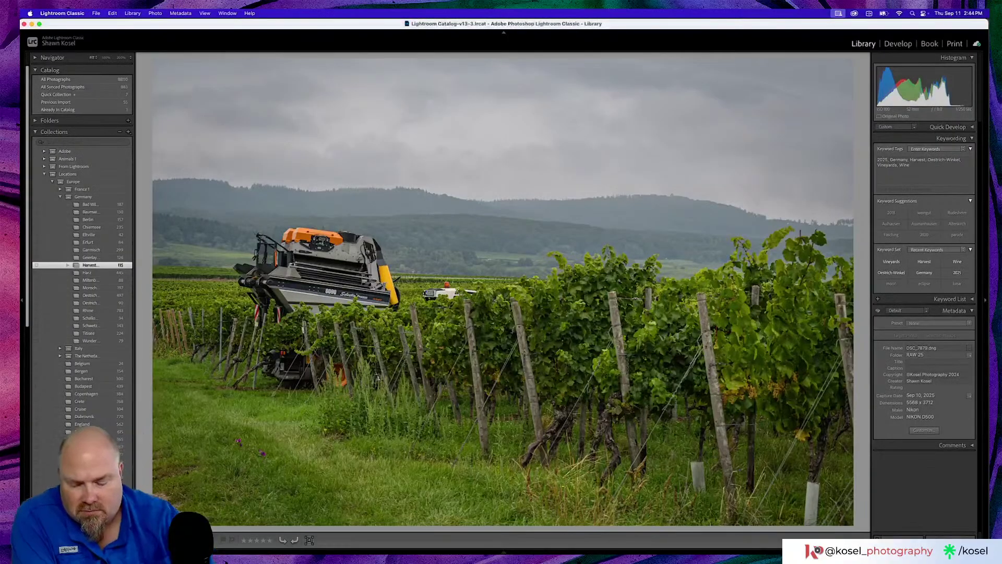
double_click(349, 294)
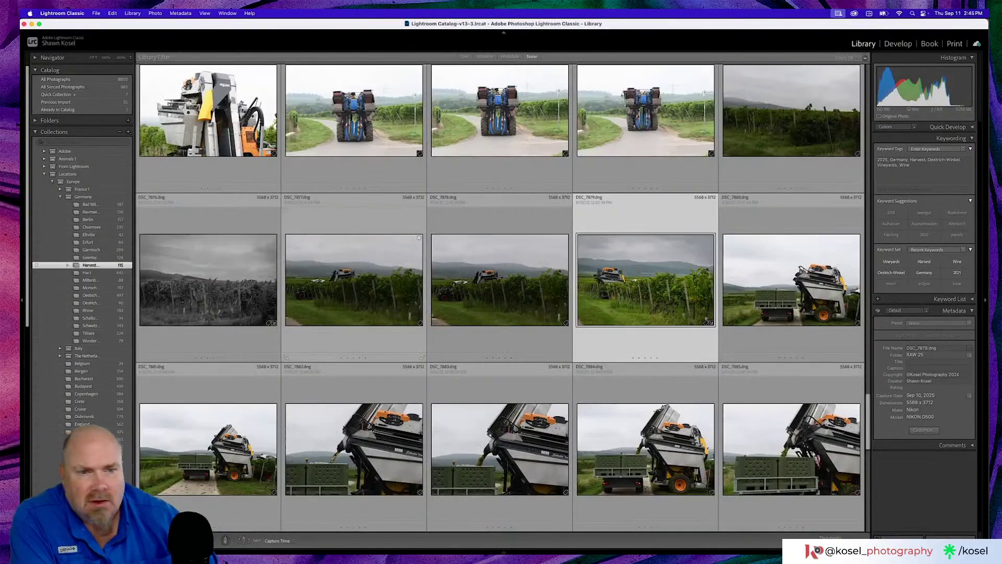
double_click(350, 294)
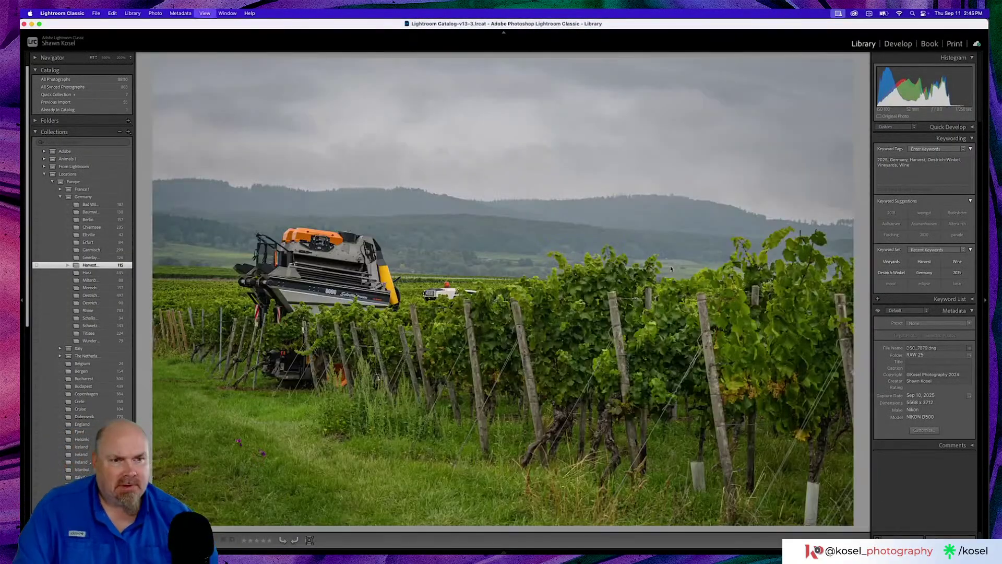
Look through the grid of harvester photos following DSC_7879 for the next shot to edit.
key("d")
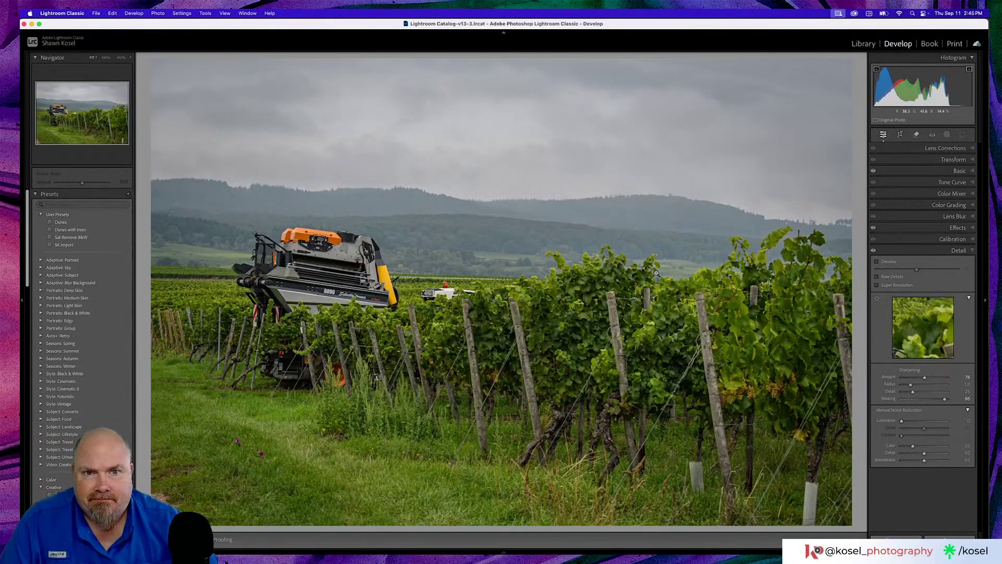
key("g")
scroll(600, 275, "down", 2)
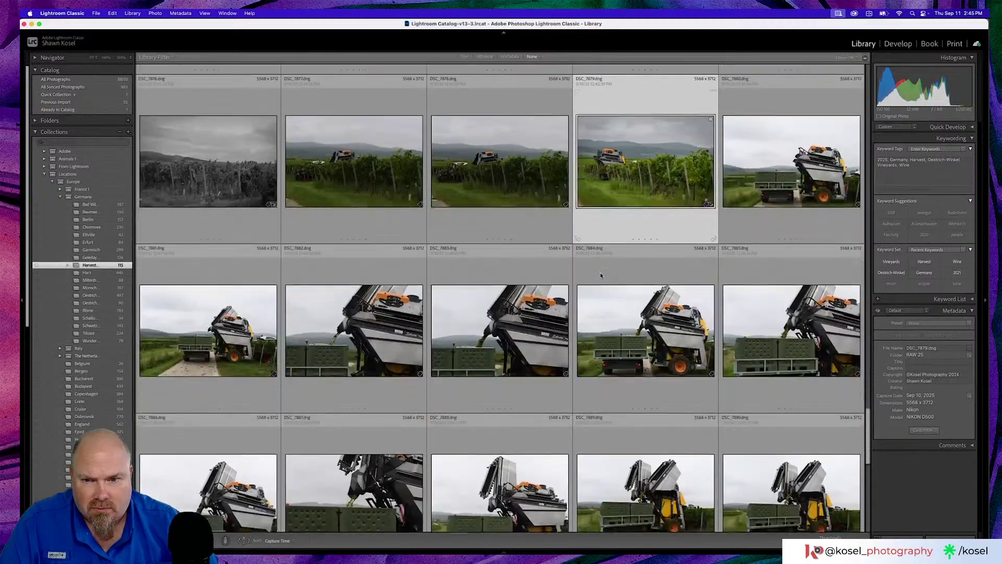
scroll(601, 275, "down", 5)
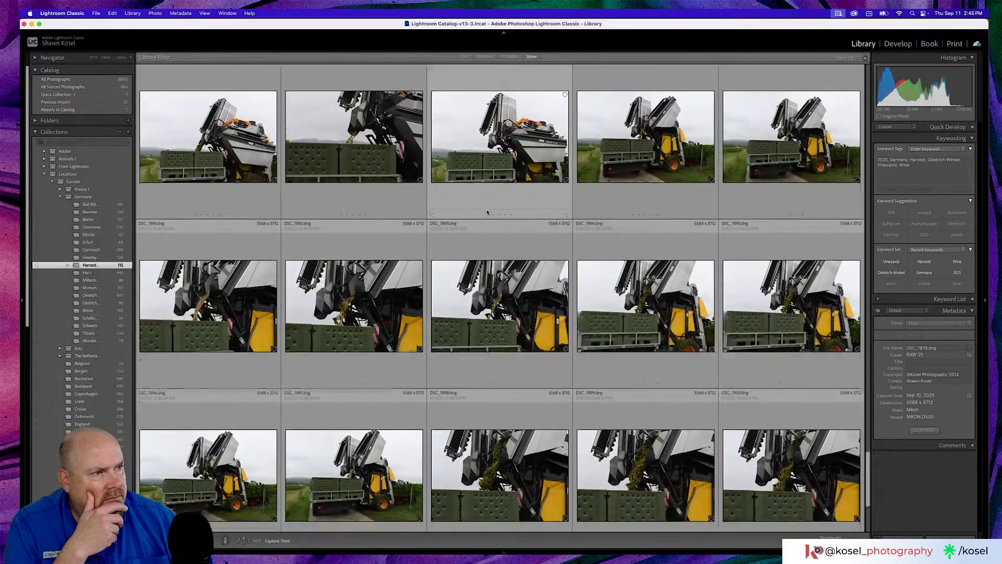
scroll(486, 212, "down", 3)
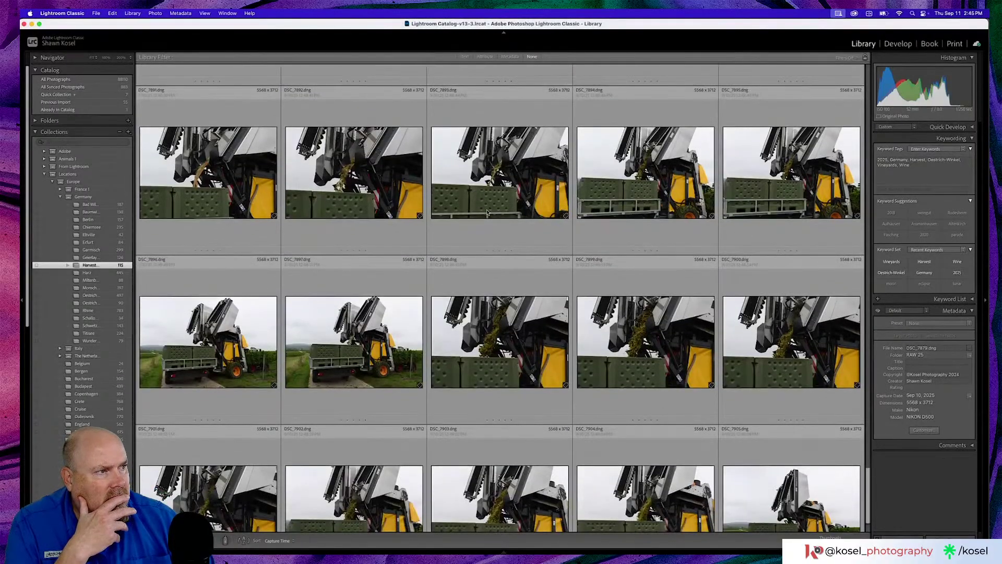
scroll(486, 212, "down", 1)
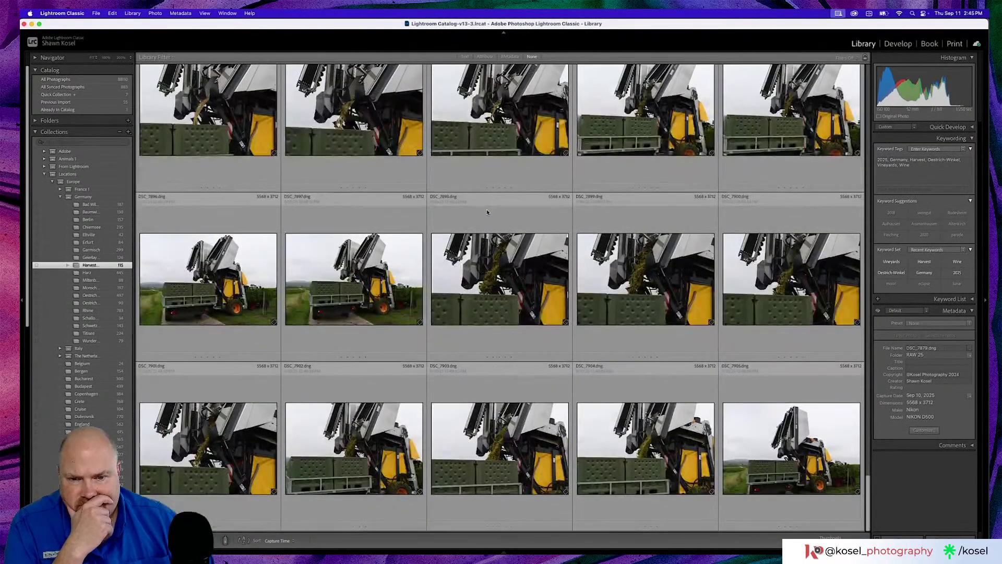
scroll(487, 211, "up", 2)
scroll(486, 211, "up", 4)
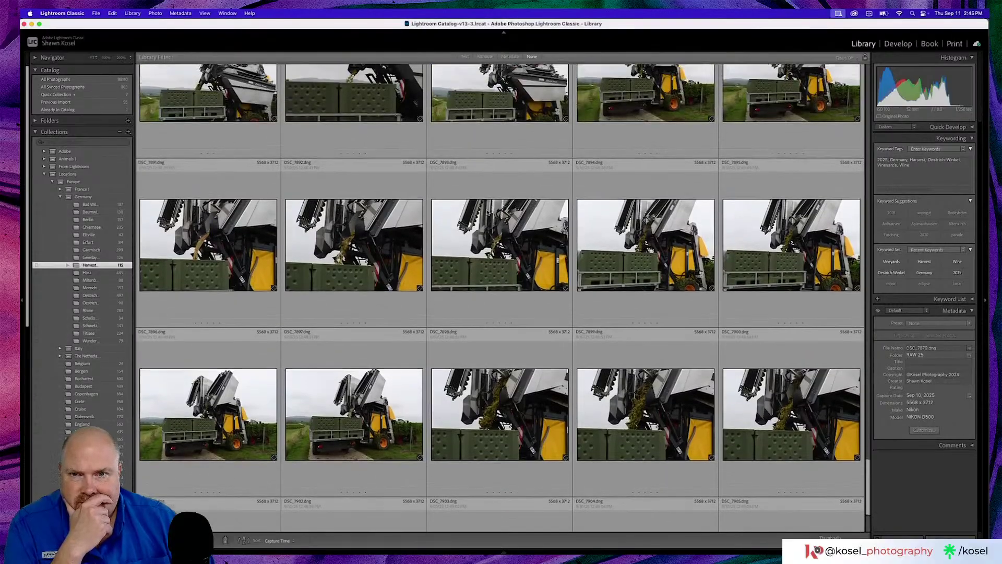
scroll(486, 211, "up", 4)
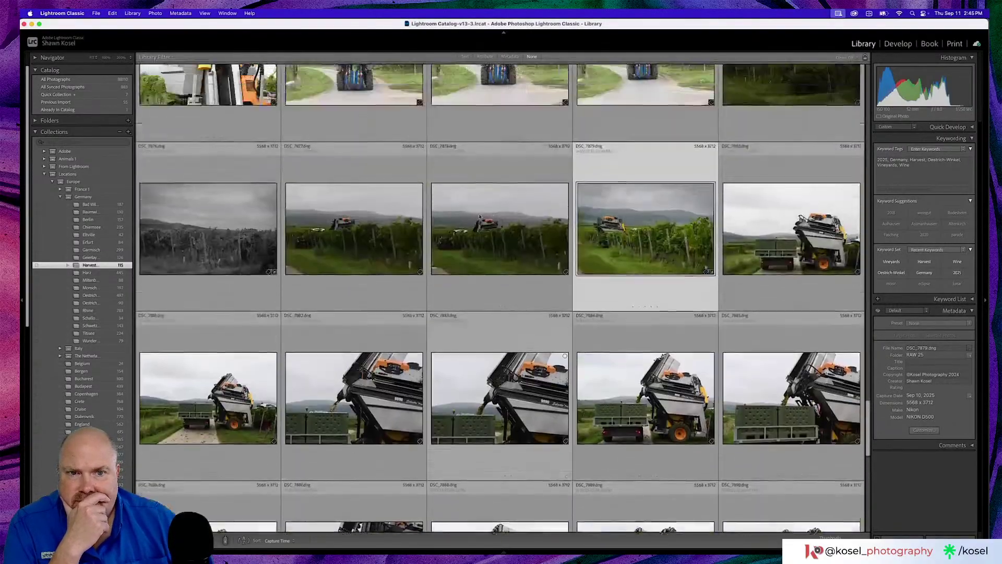
View the harvester unloading photos one by one at enlarged size, from DSC_7880 through DSC_7890.
double_click(754, 245)
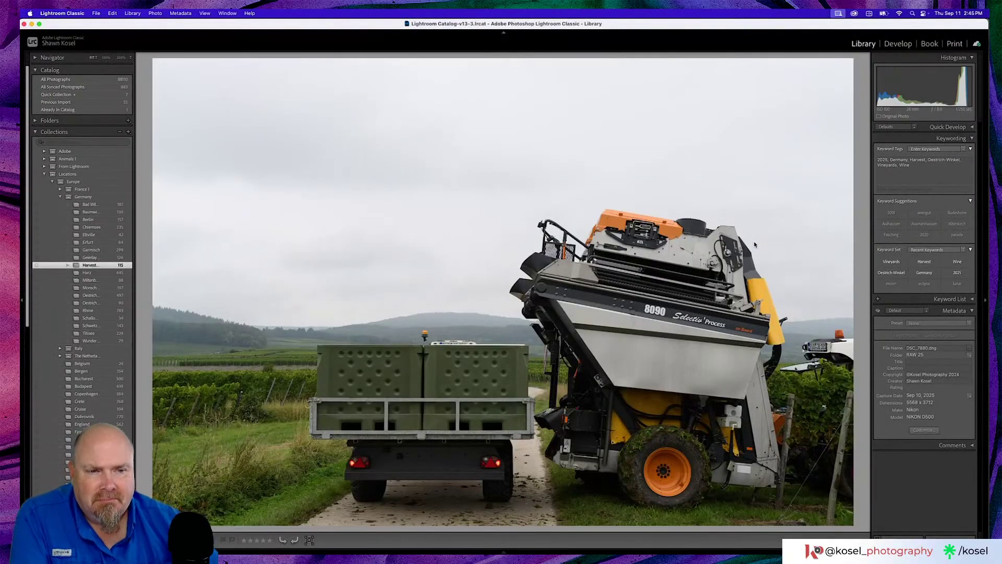
key("Right")
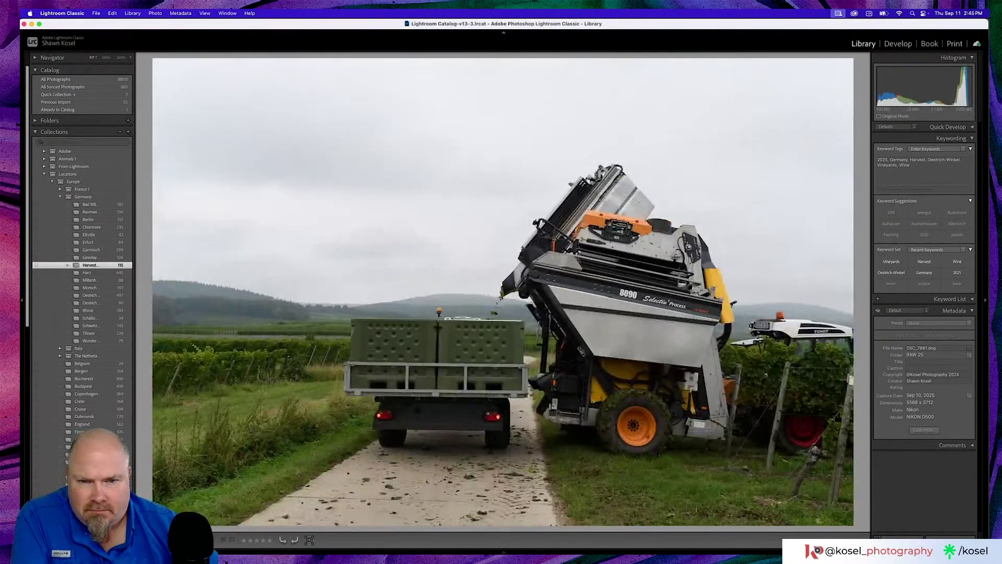
key("Right")
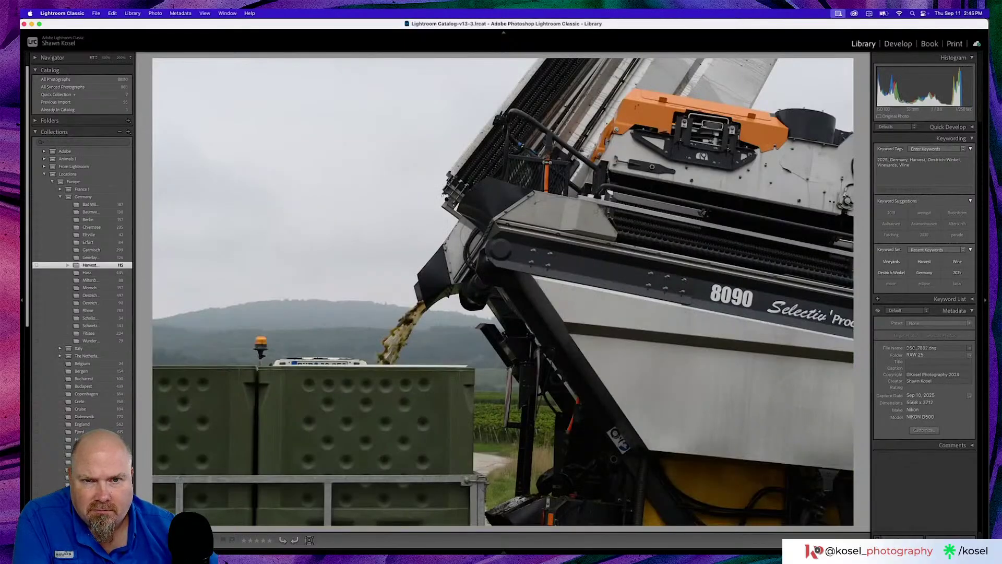
key("Right")
key("Right")
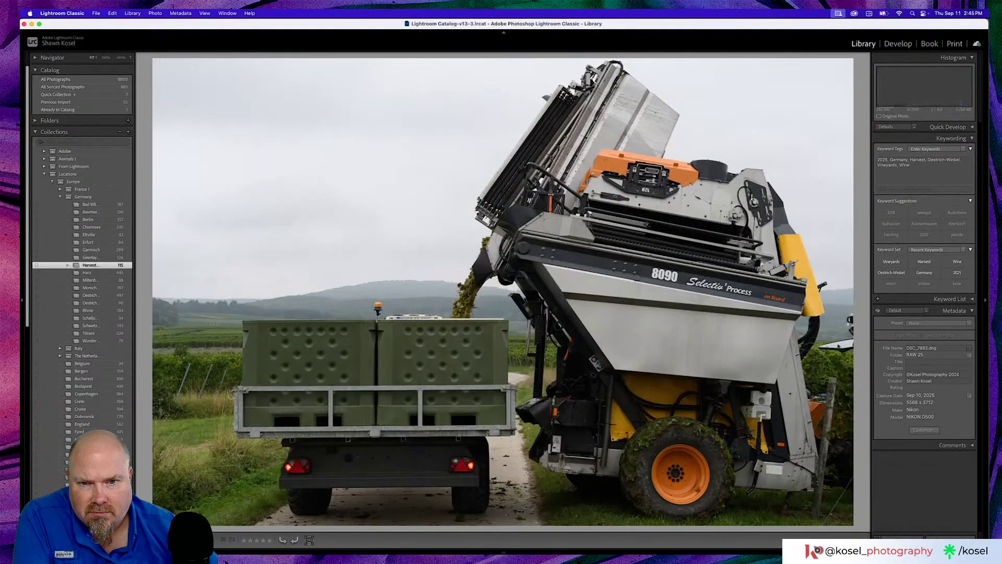
key("Right")
key("Right")
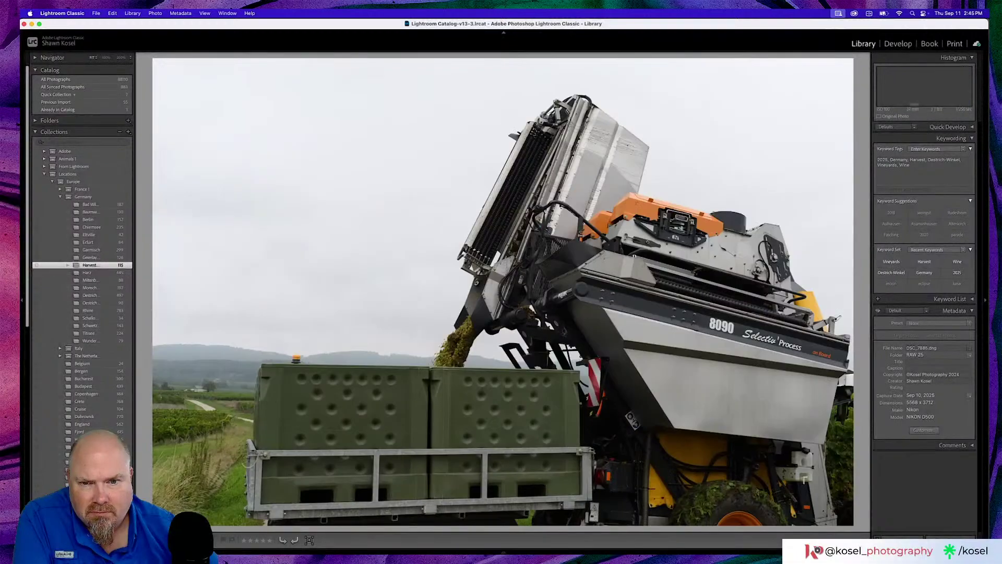
key("Right")
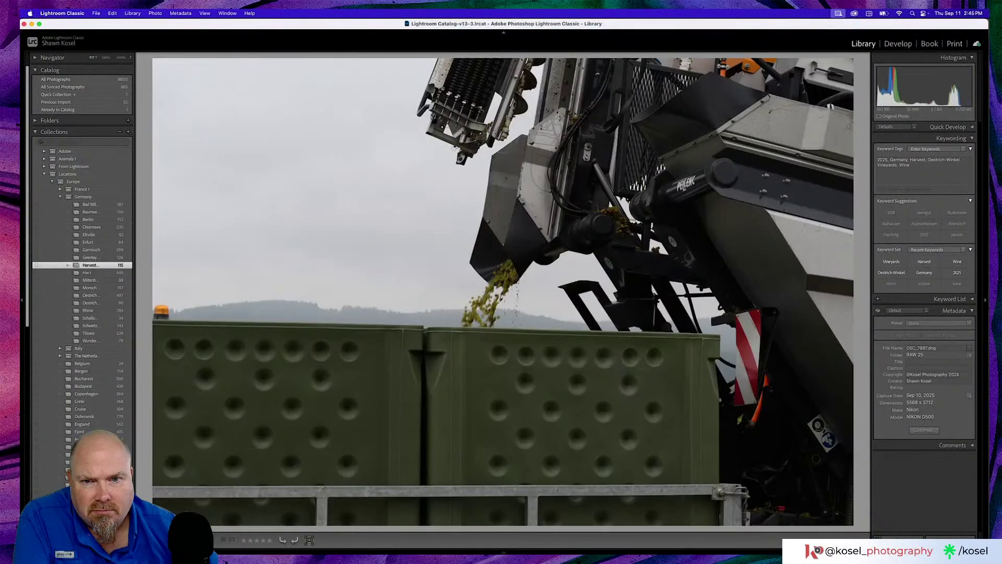
key("Right")
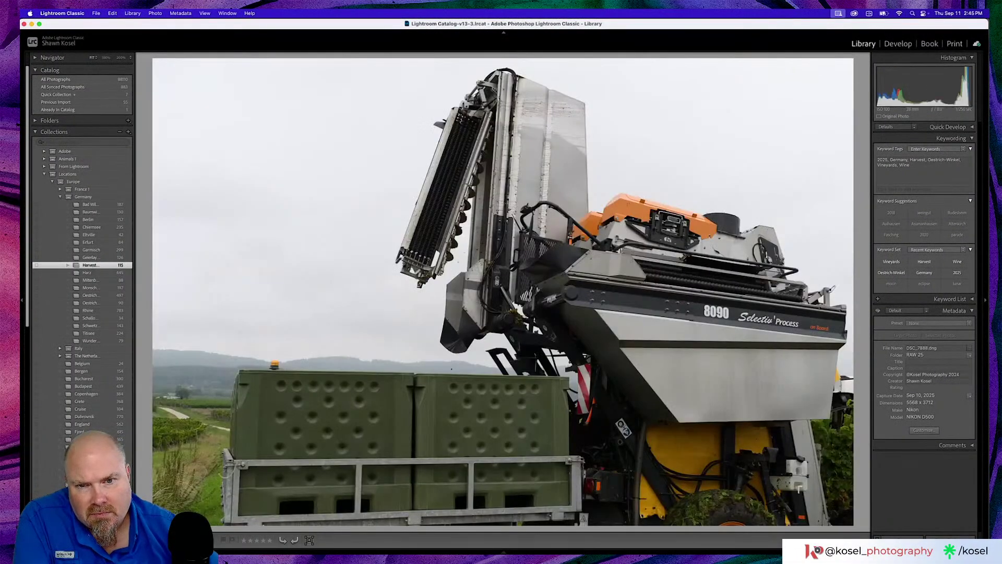
key("Right")
key("Right")
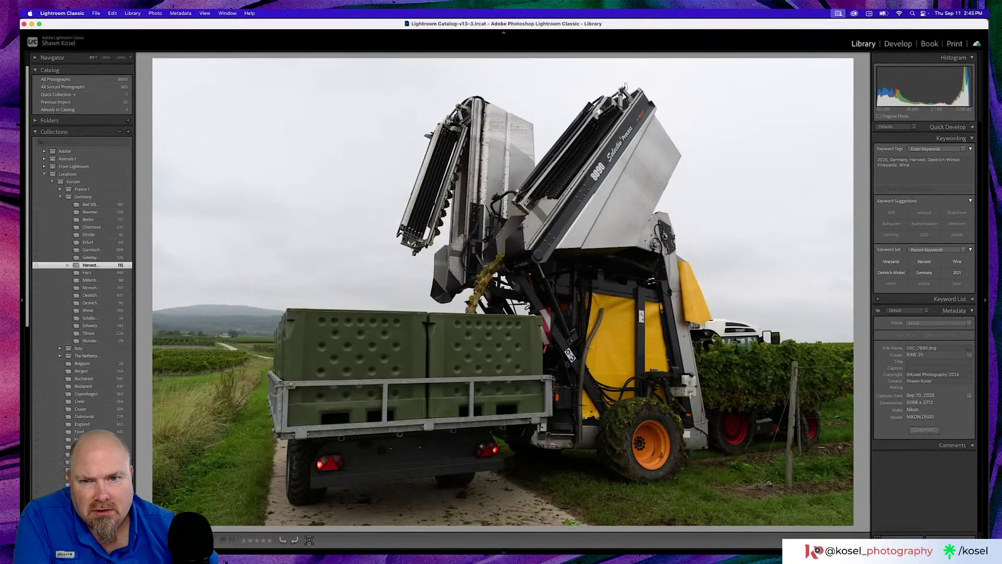
Compare the close-up grape unloading shots following DSC_7890 and return to DSC_7890 at enlarged size.
key("z")
key("z")
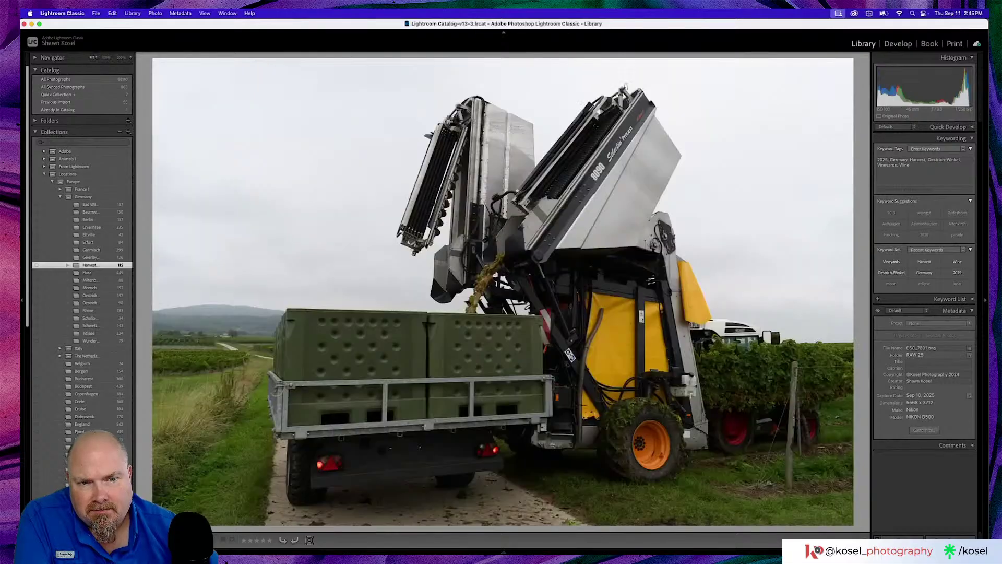
key("Right")
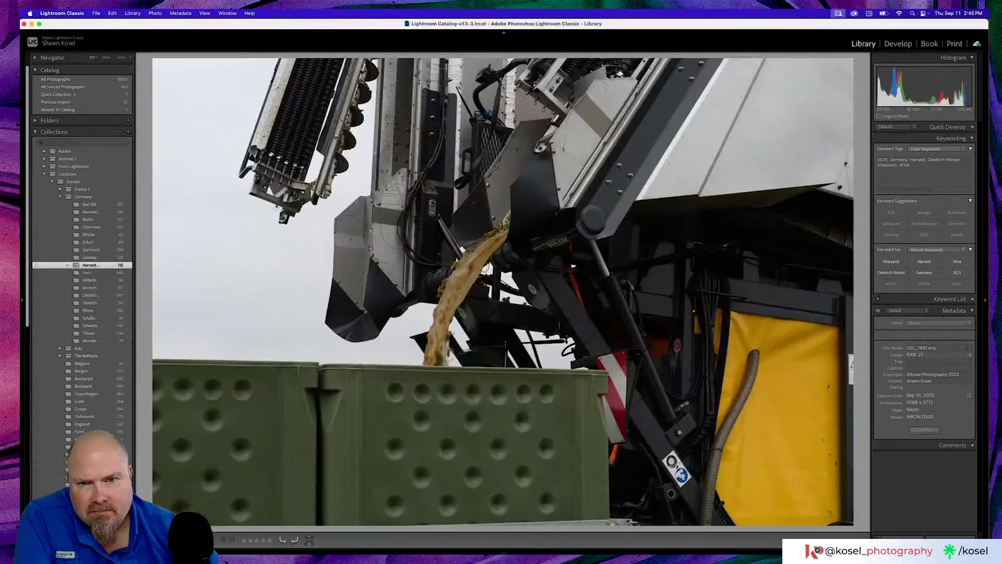
key("Right")
key("Right")
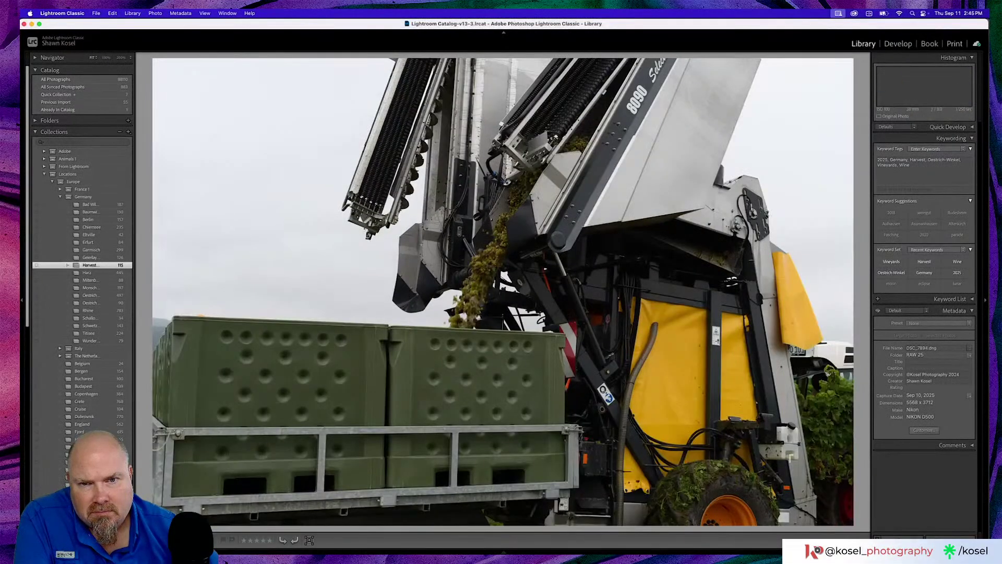
key("Right")
key("Left")
key("Left")
key("Left")
key("Left")
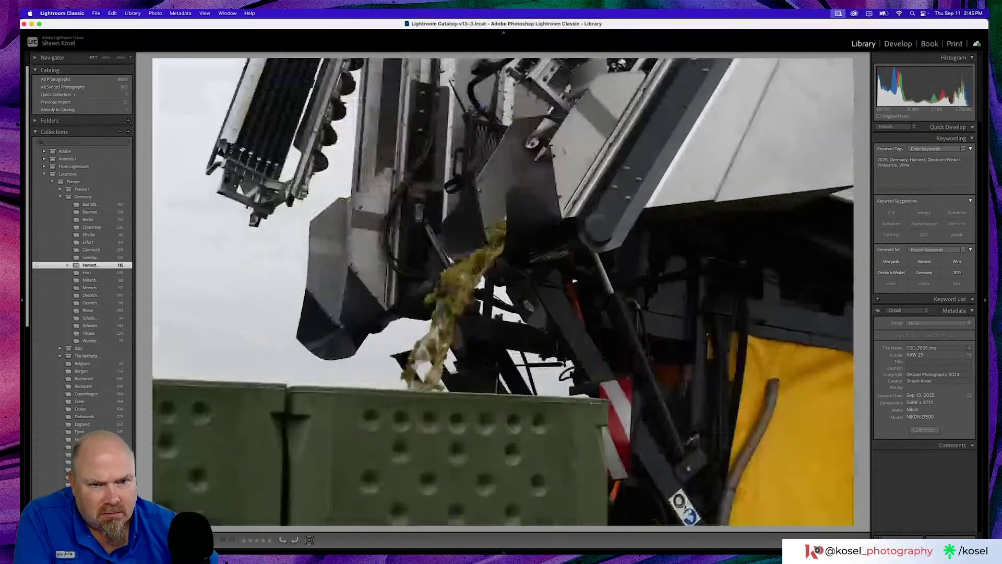
key("Left")
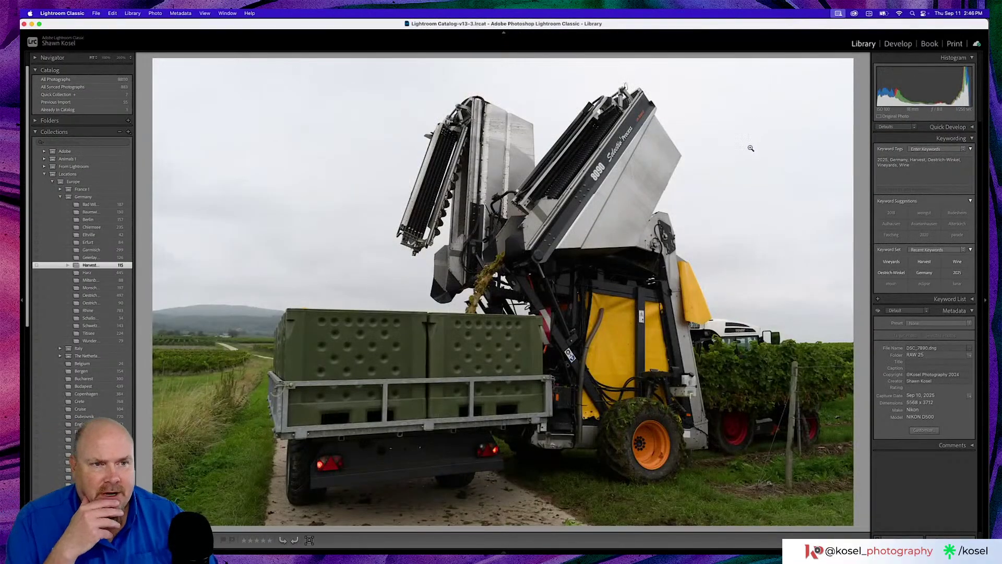
Develop DSC_7890 with Auto tone, Highlights -84, Whites +8, Blacks -1, Texture +11, Clarity +12 and Dehaze +17.
key("d")
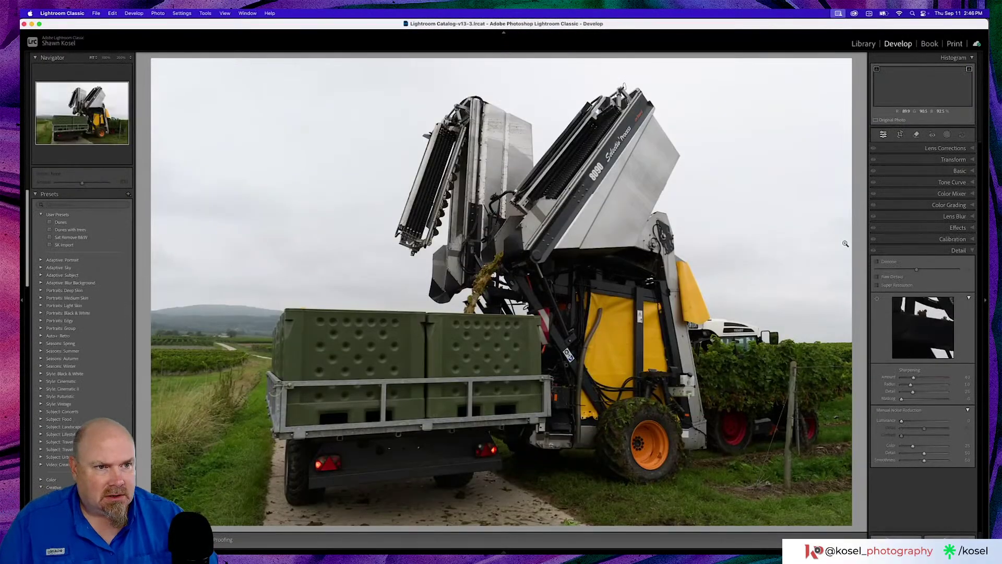
left_click(954, 170)
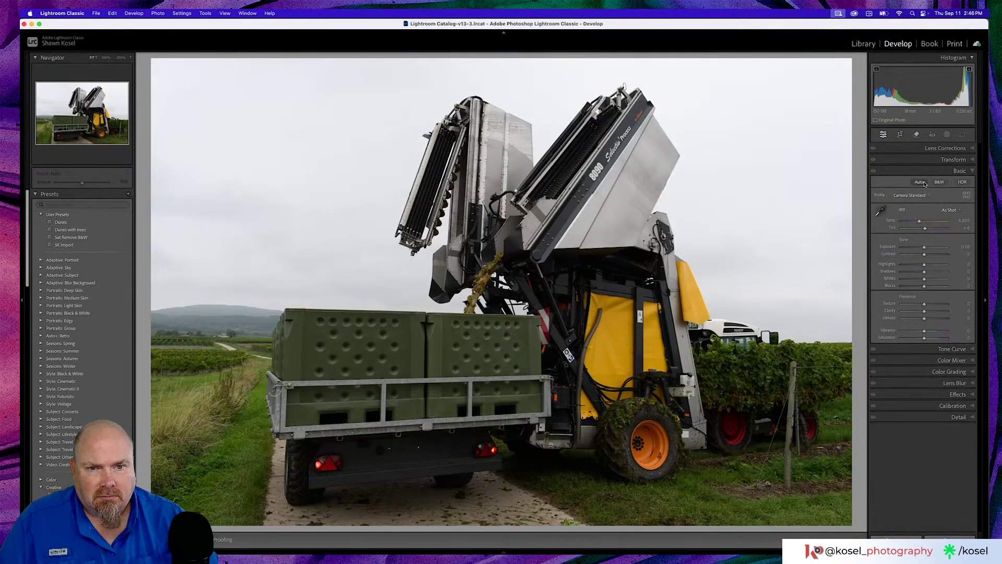
left_click(920, 182)
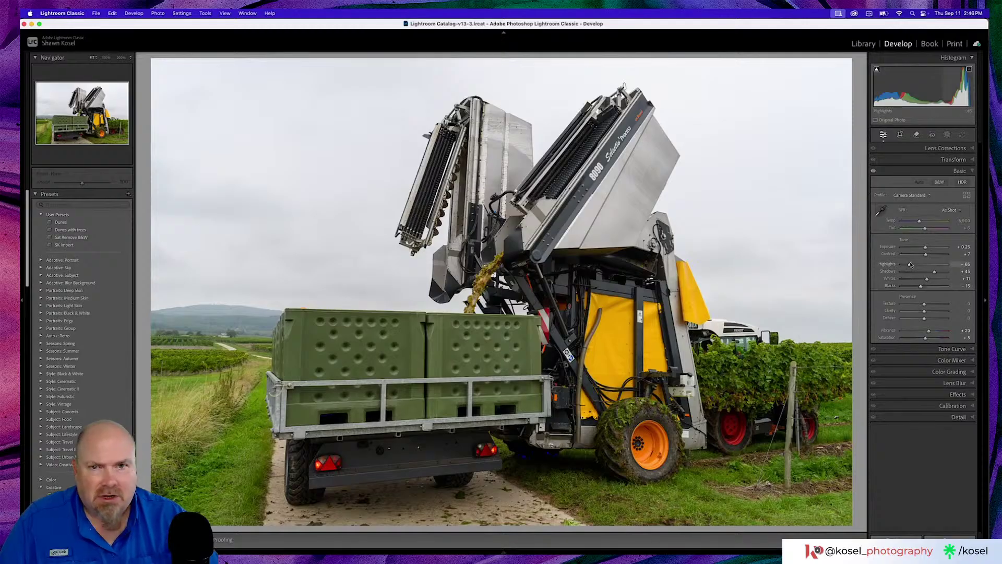
left_click_drag(910, 265, 906, 266)
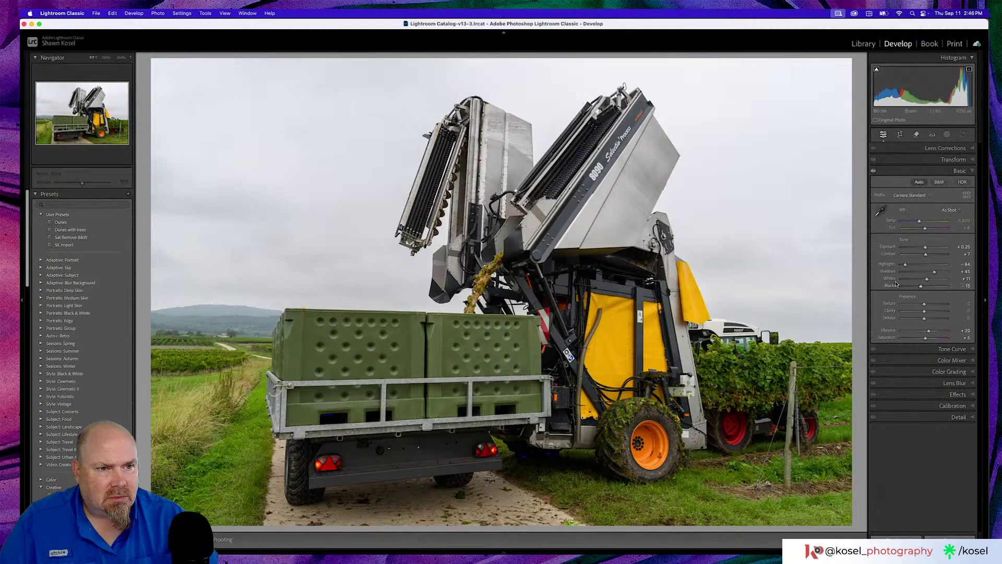
left_click_drag(926, 281, 924, 287)
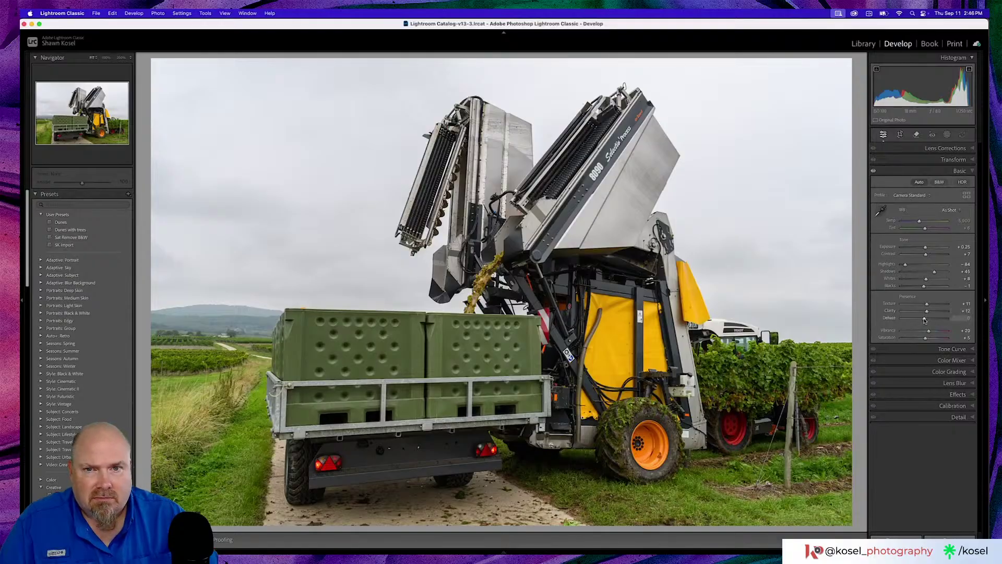
left_click_drag(924, 320, 927, 322)
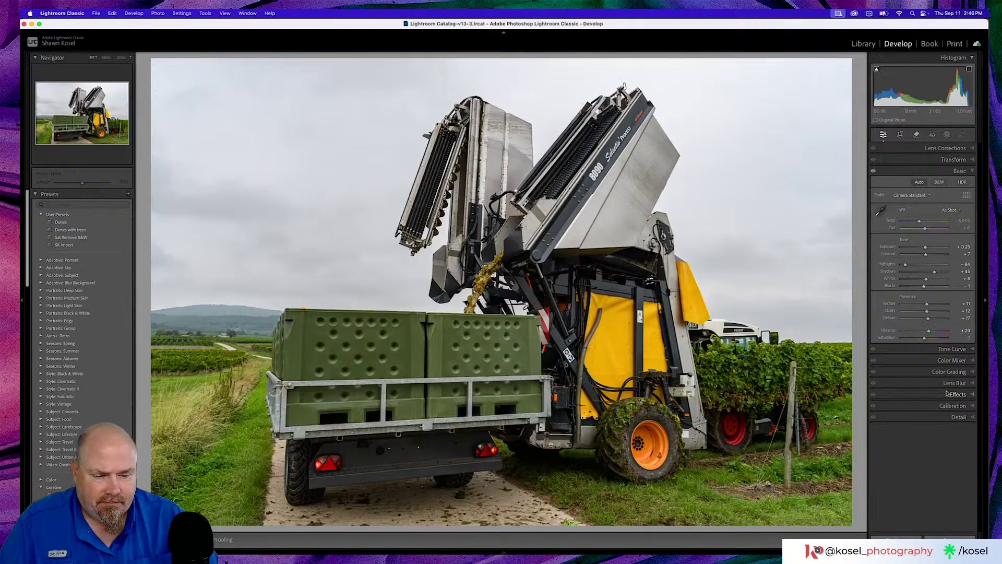
Compare the basic adjustments on DSC_7890 with the unedited version of the photo.
key("backslash")
key("backslash")
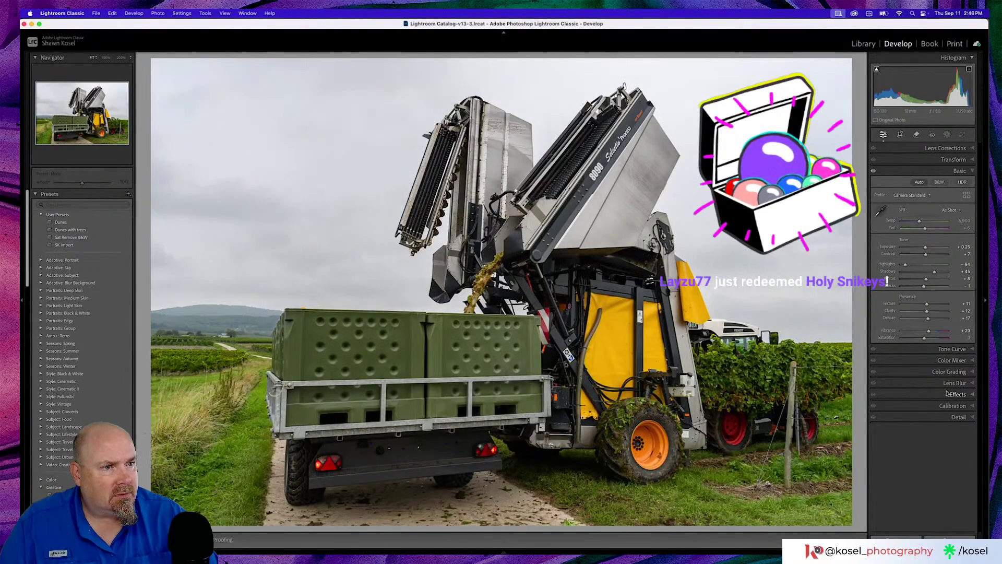
key("backslash")
key("backslash")
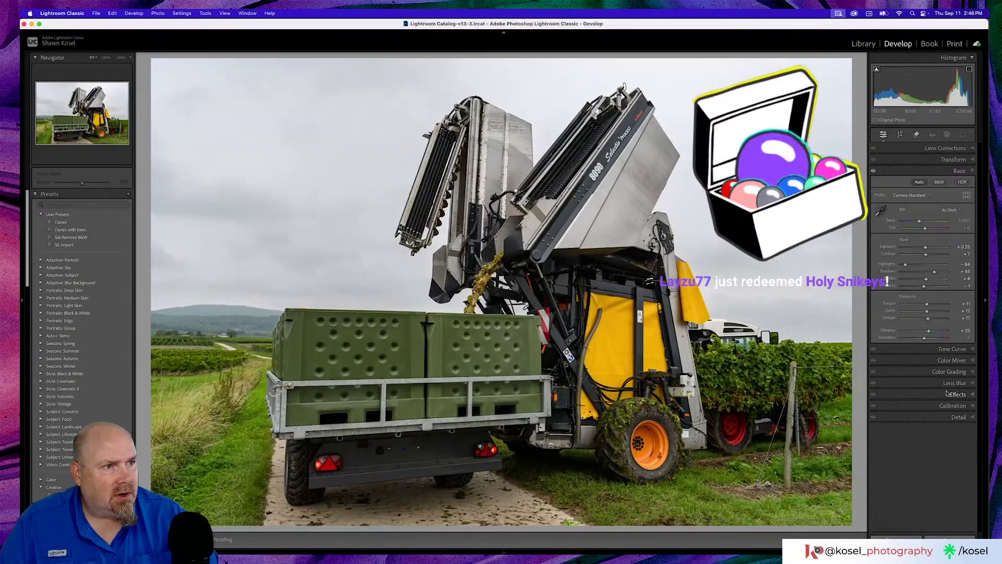
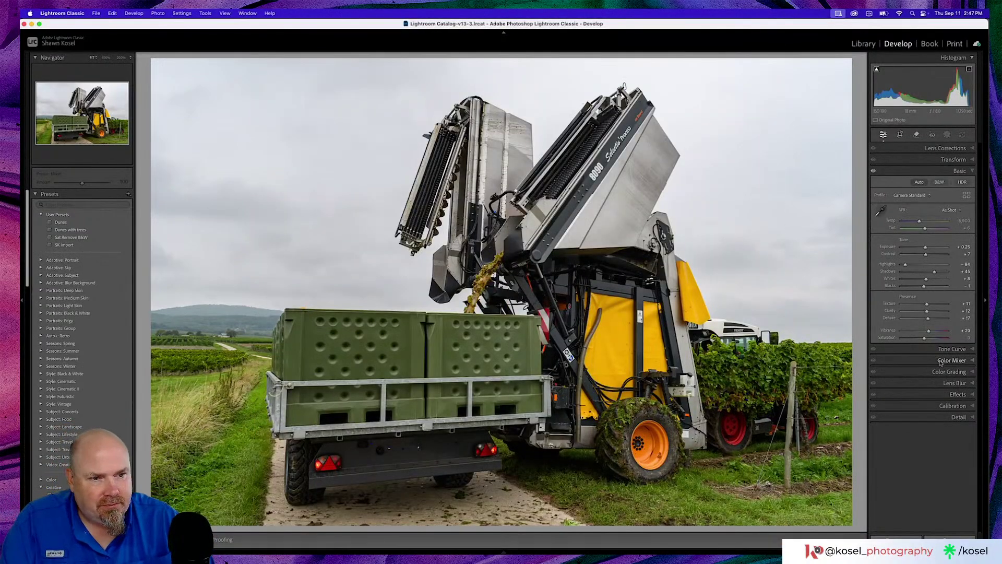
Add a Highlight Priority post-crop vignette with Amount -16, and set the sharpening Amount to 80 and Masking to 70.
left_click(958, 394)
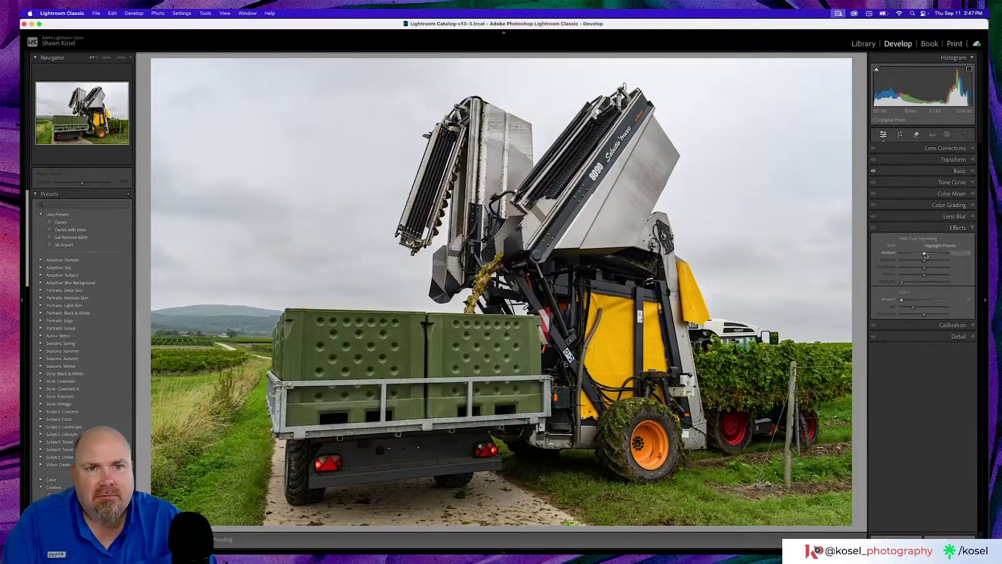
left_click_drag(925, 254, 922, 256)
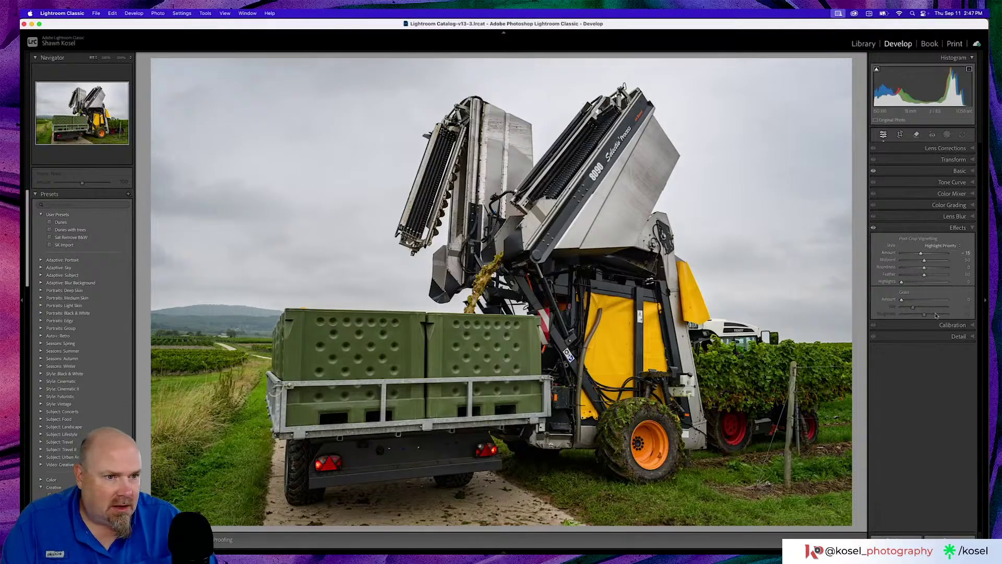
left_click(938, 337)
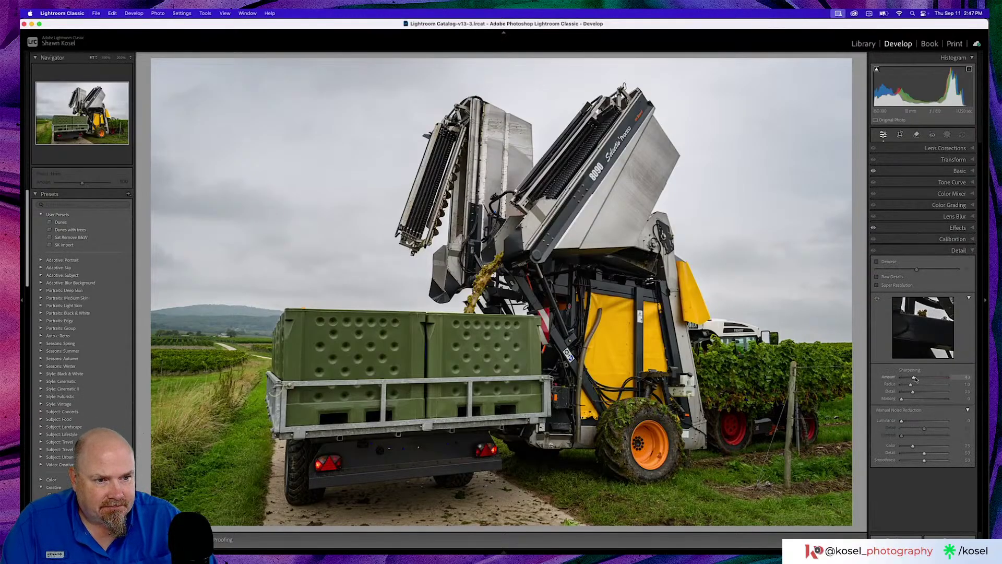
left_click_drag(915, 378, 925, 378)
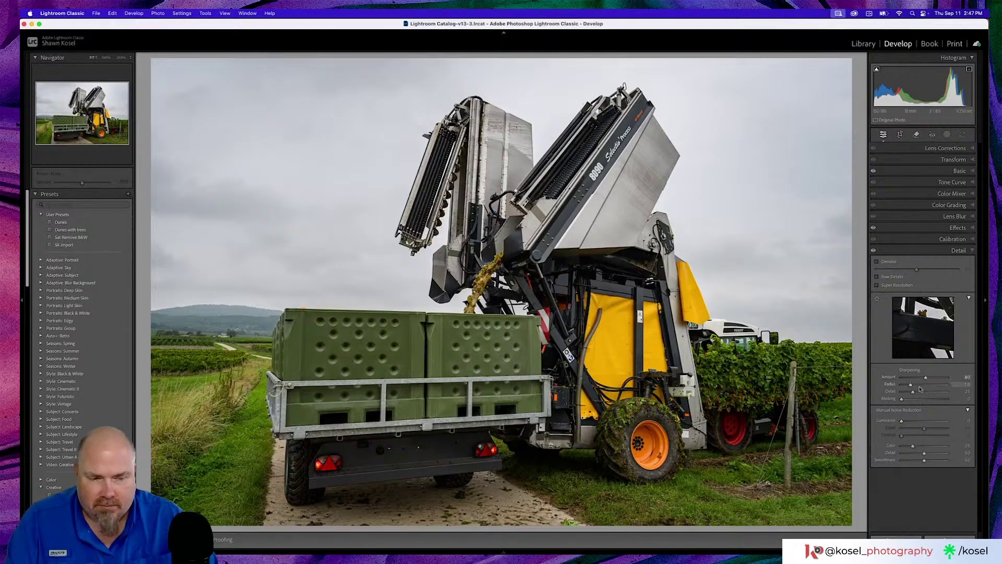
left_click_drag(900, 401, 933, 400)
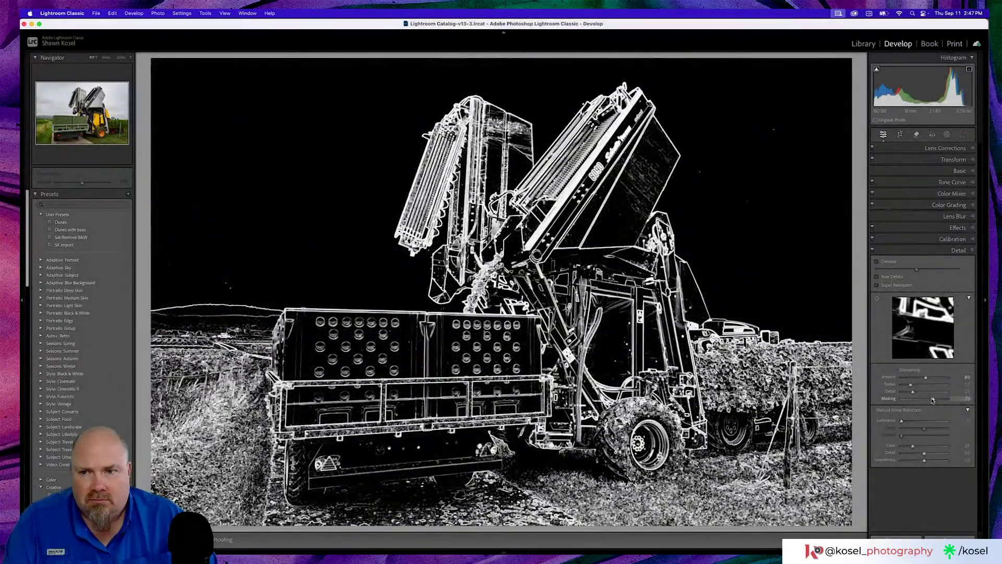
left_click_drag(933, 399, 932, 400)
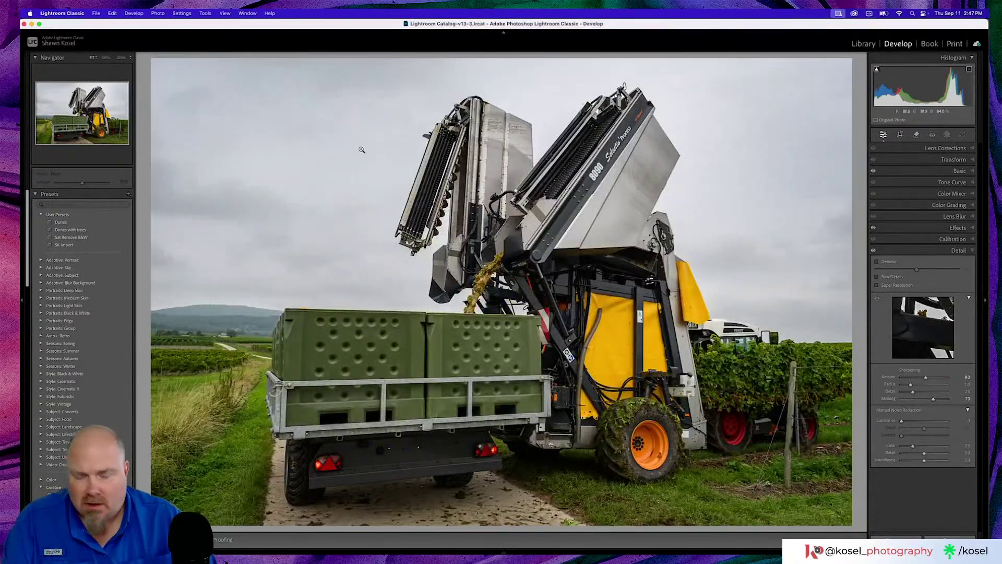
Compare the close-up grape unloading shots DSC_7898 and DSC_7899, checking the falling grapes at enlarged size.
key("g")
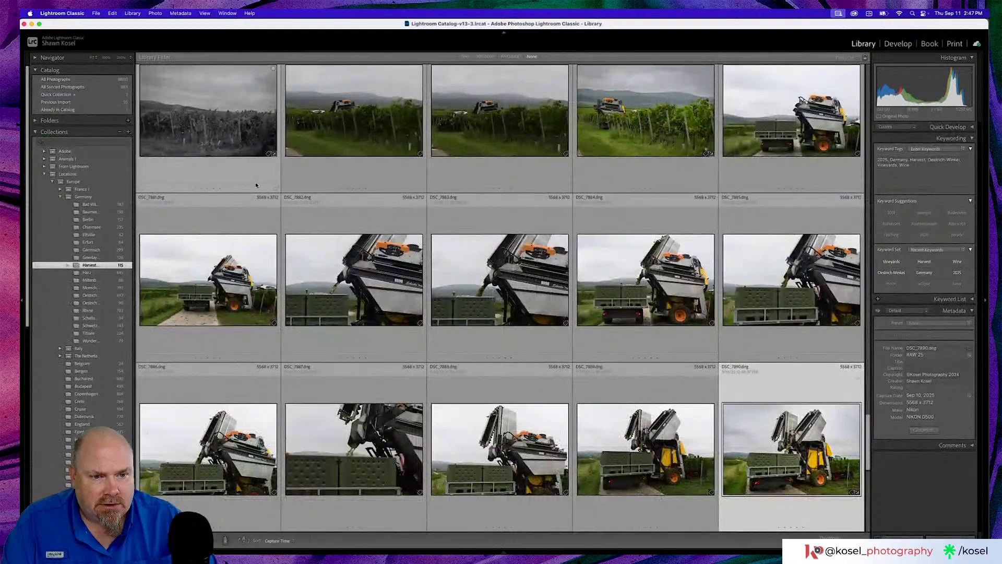
scroll(255, 182, "down", 3)
scroll(255, 183, "down", 4)
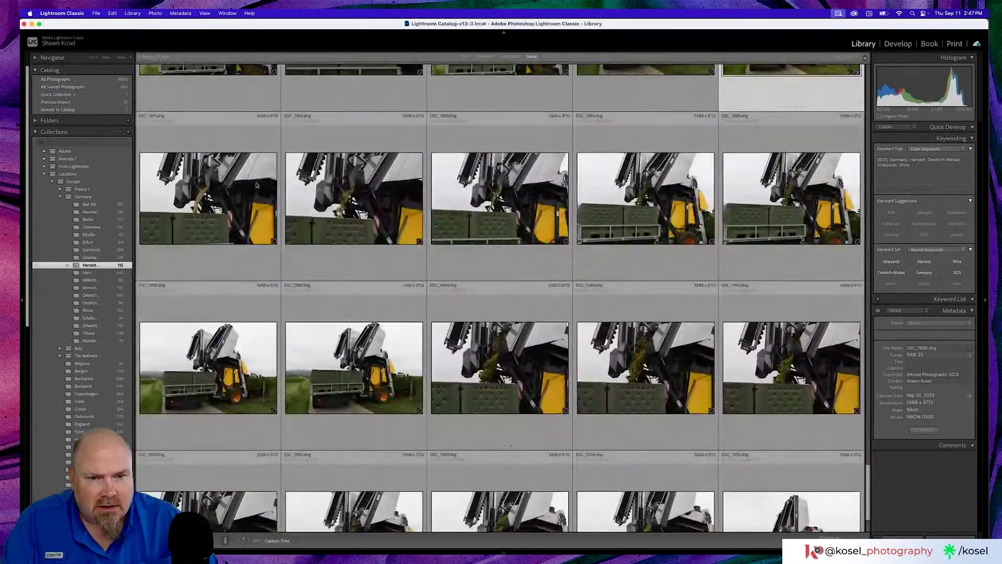
double_click(517, 363)
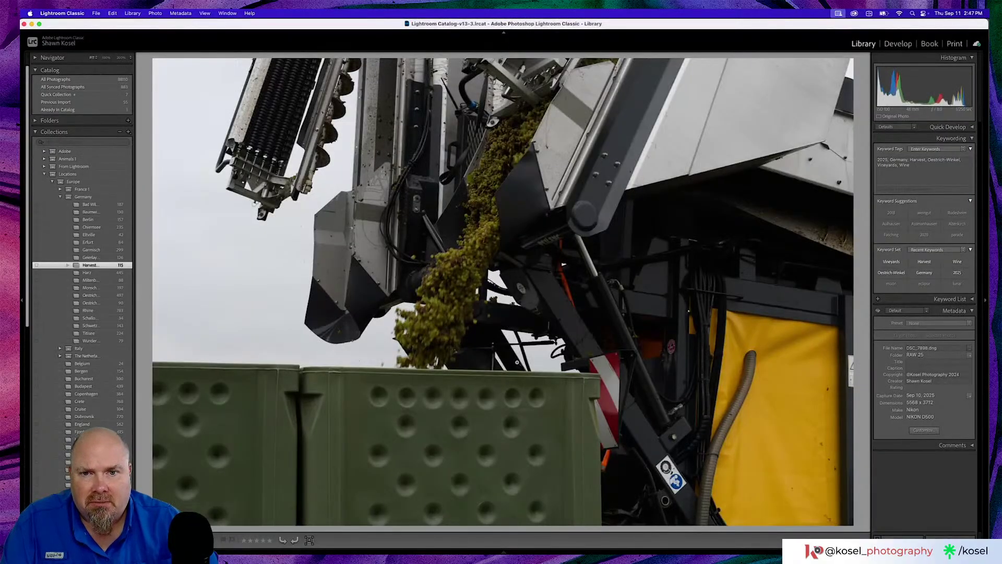
key("Right")
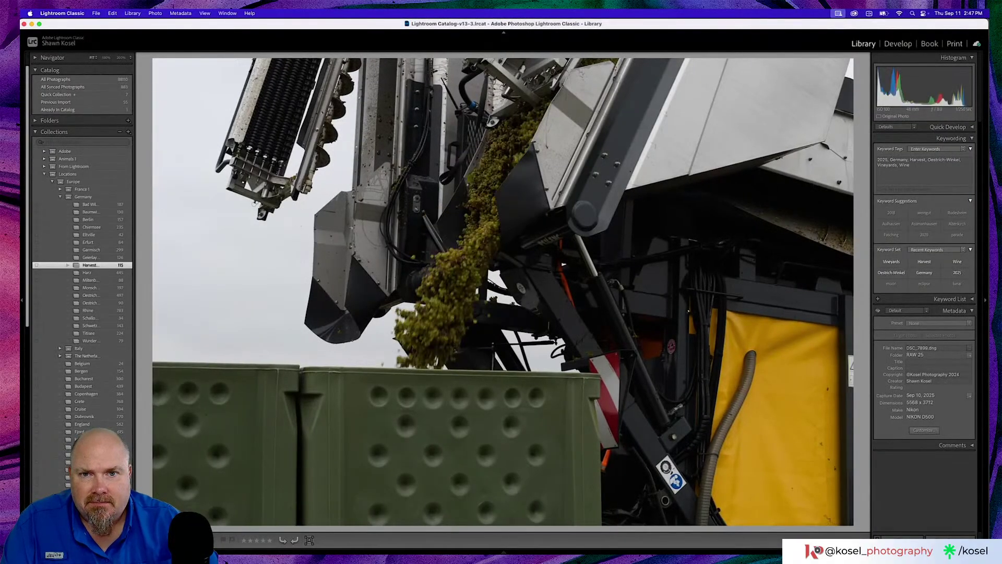
key("Left")
left_click(502, 170)
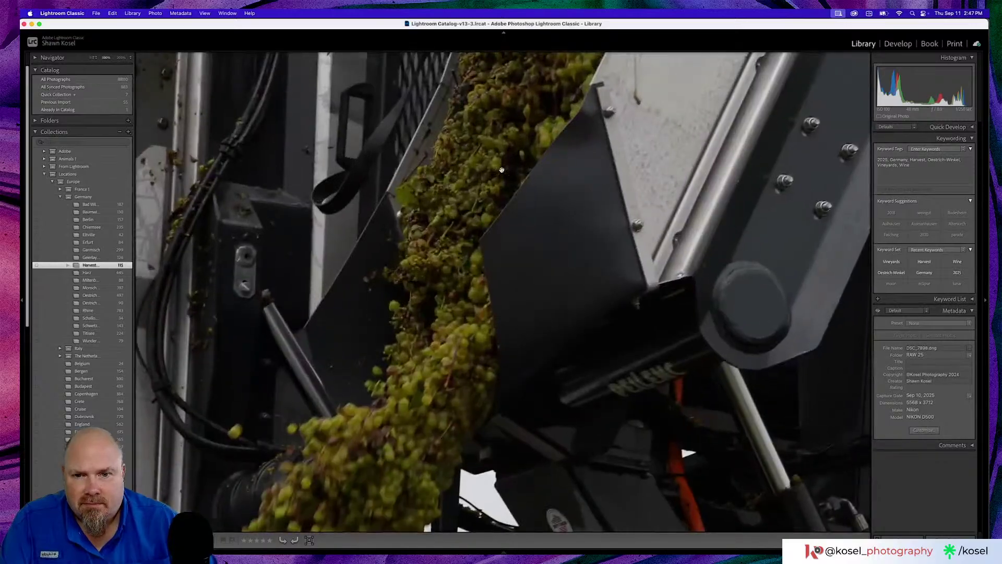
key("Right")
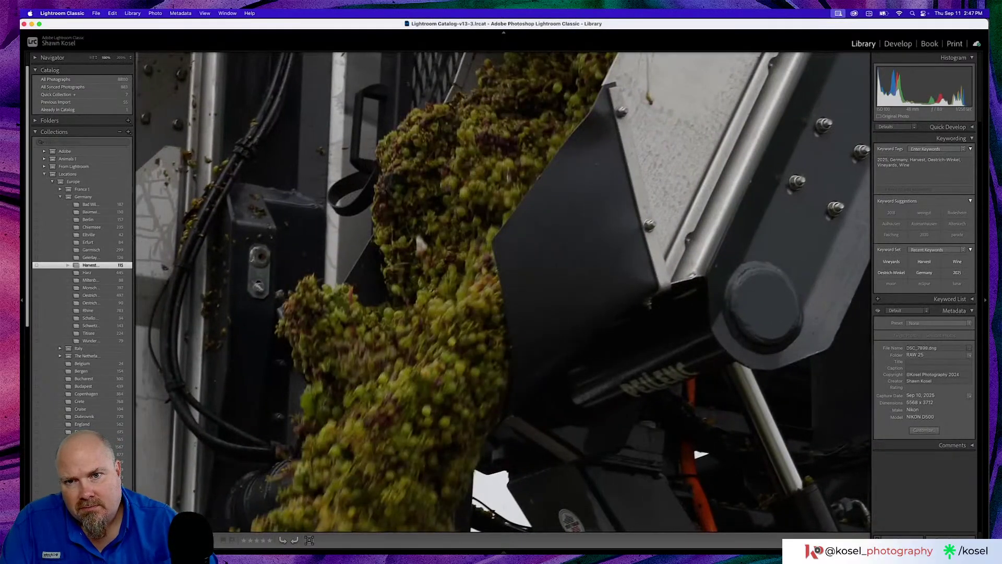
key("g")
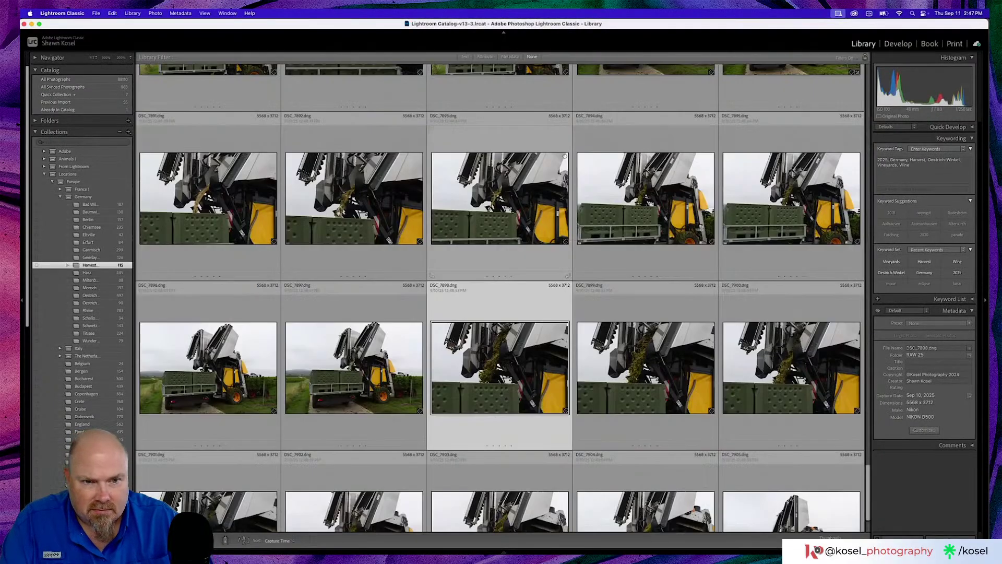
Review the grape unloading shots from DSC_7903 back to DSC_7898 at enlarged size.
scroll(502, 170, "down", 2)
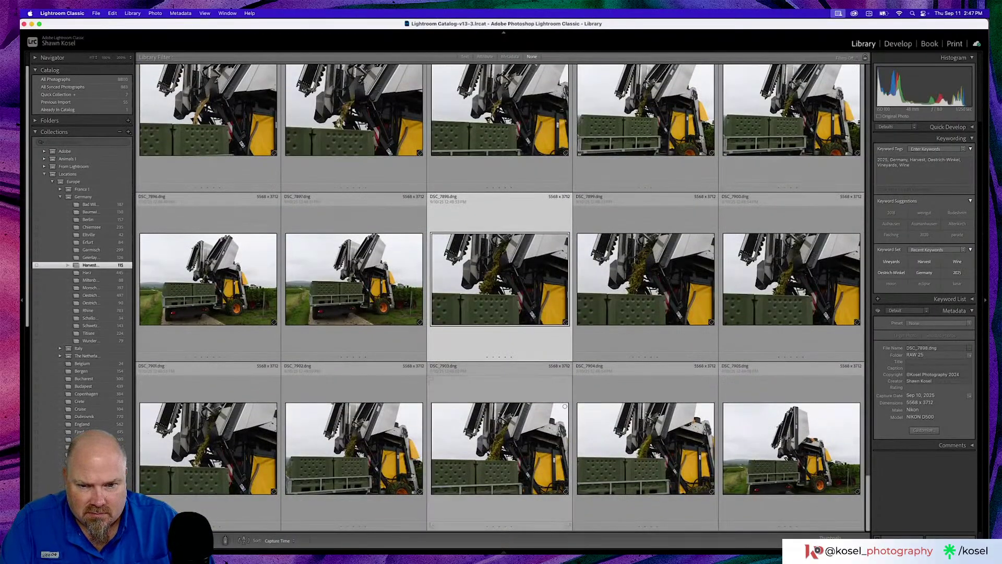
double_click(488, 453)
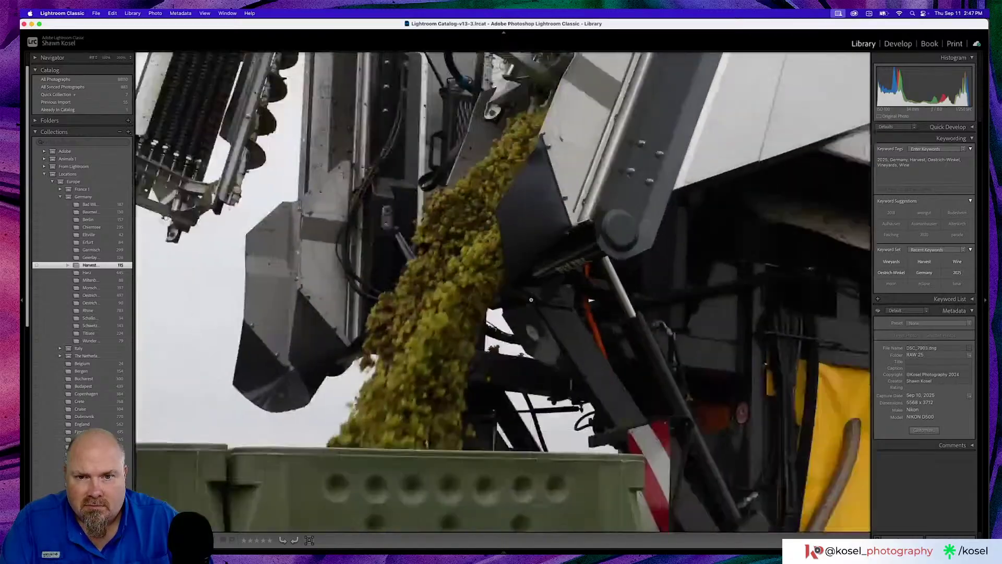
left_click(591, 300)
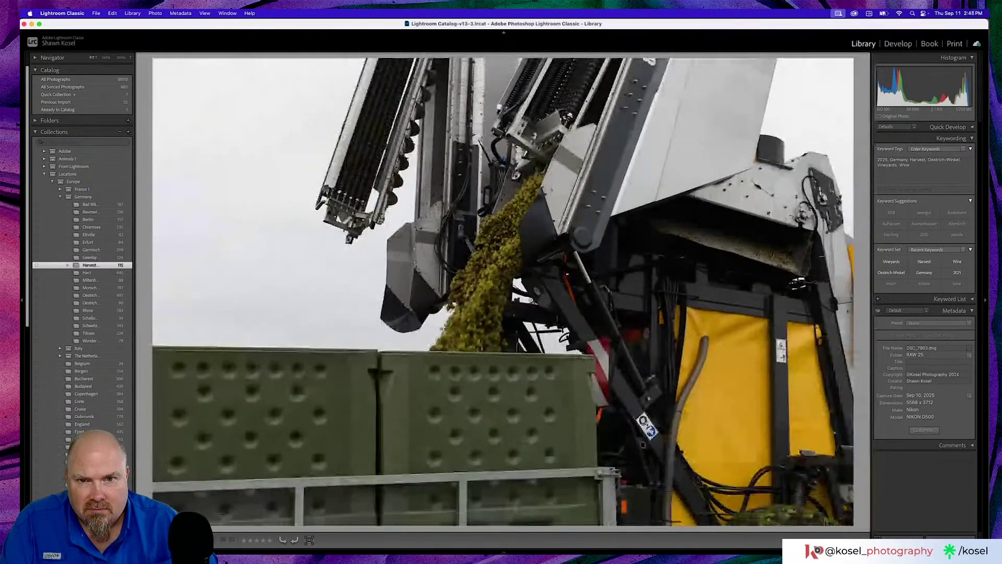
key("Left")
key("Left")
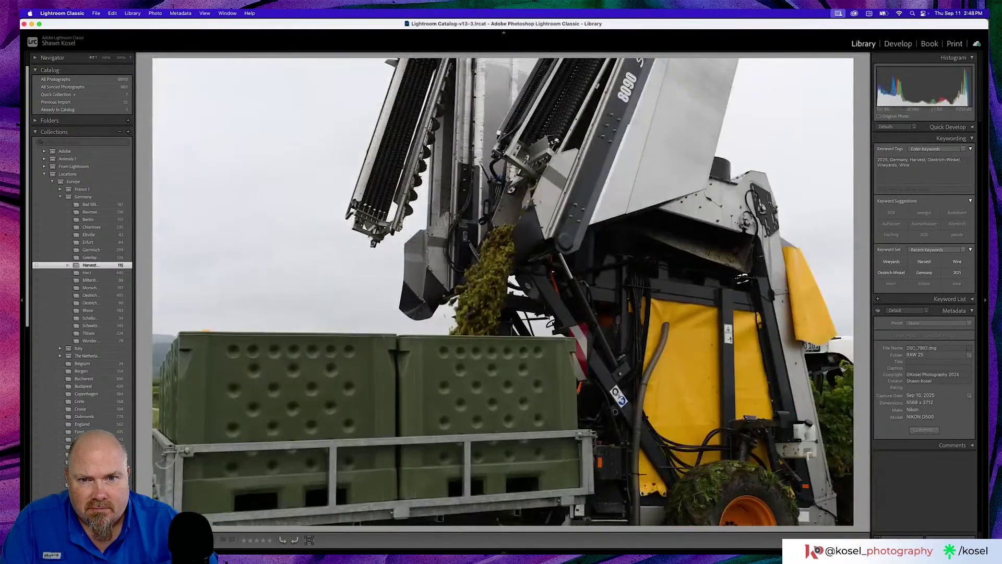
key("Left")
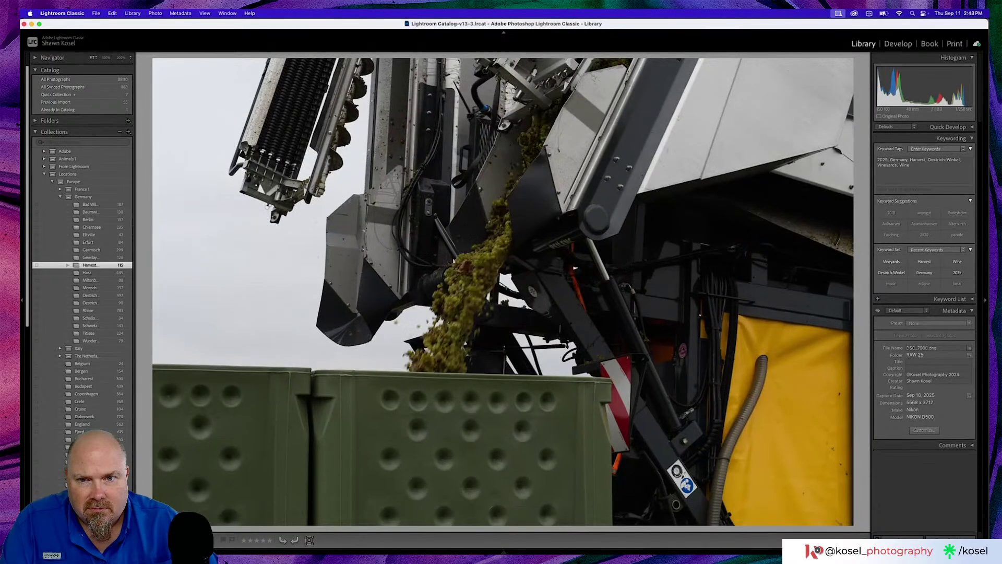
key("Left")
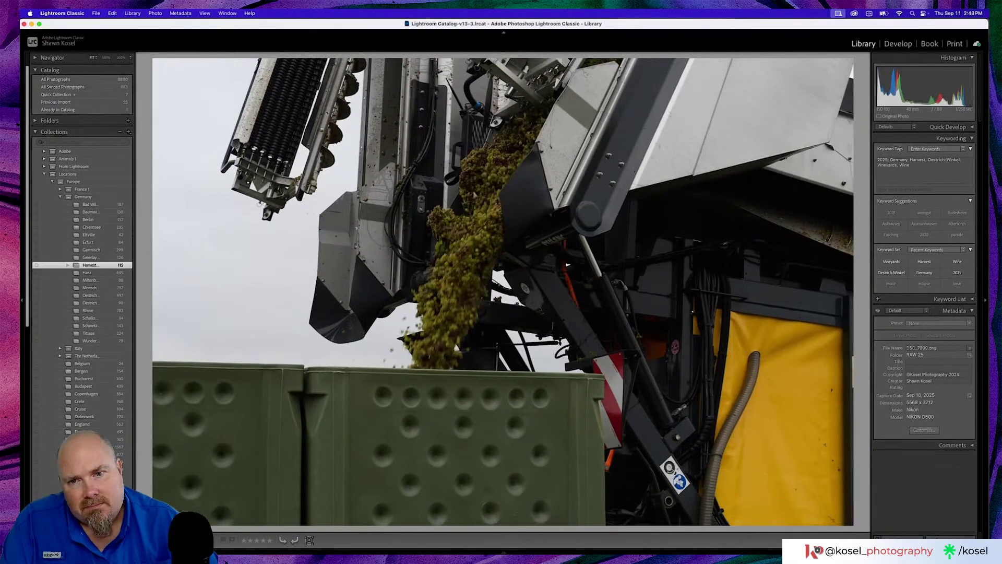
key("Left")
key("Left")
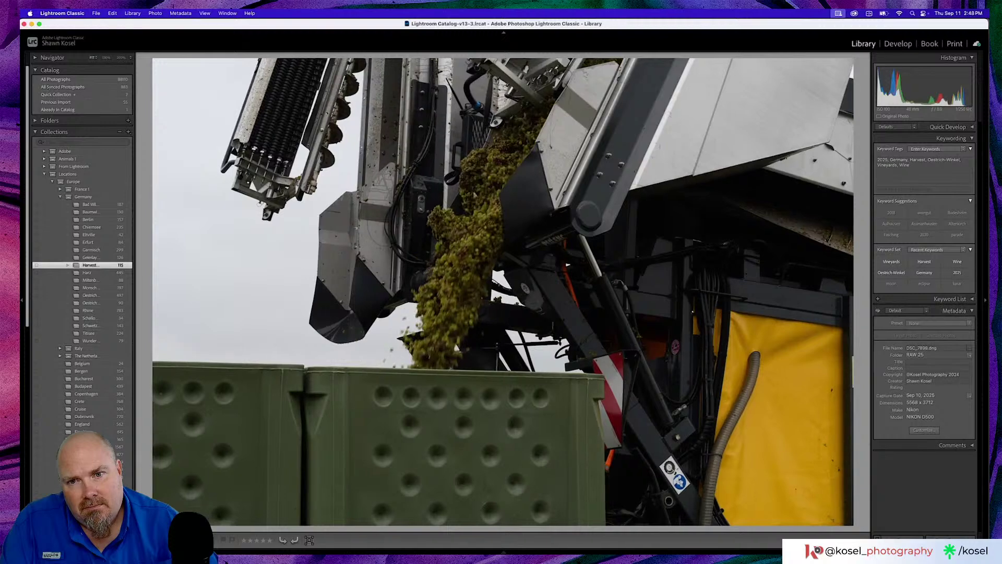
key("Left")
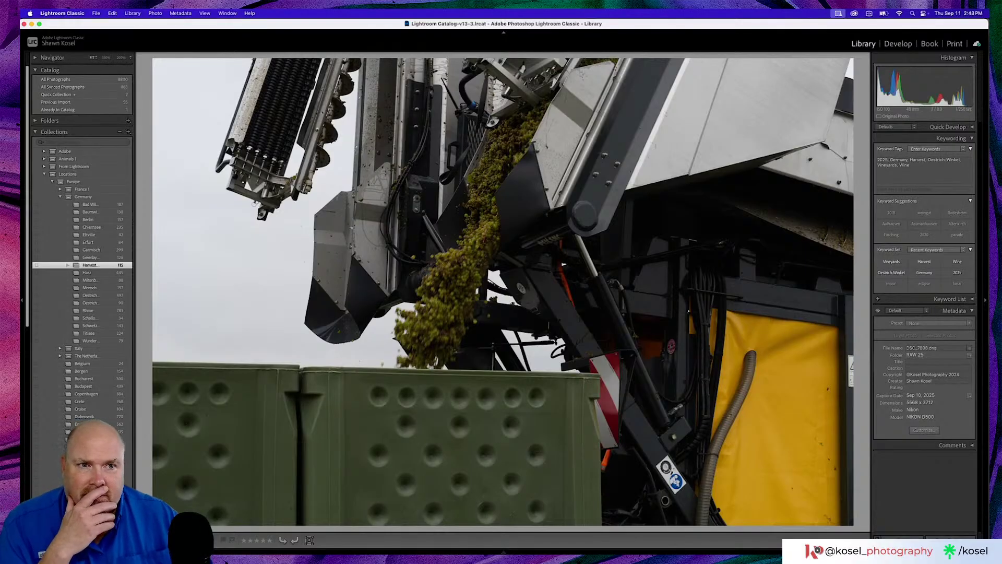
Crop DSC_7898 in more tightly around the falling grapes at the original aspect ratio and straighten it slightly.
key("d")
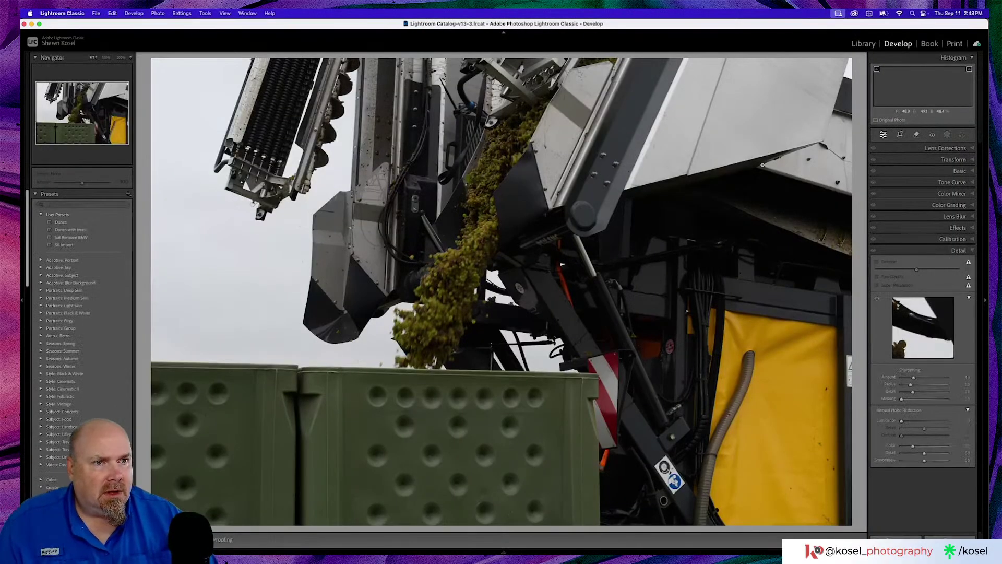
left_click(900, 135)
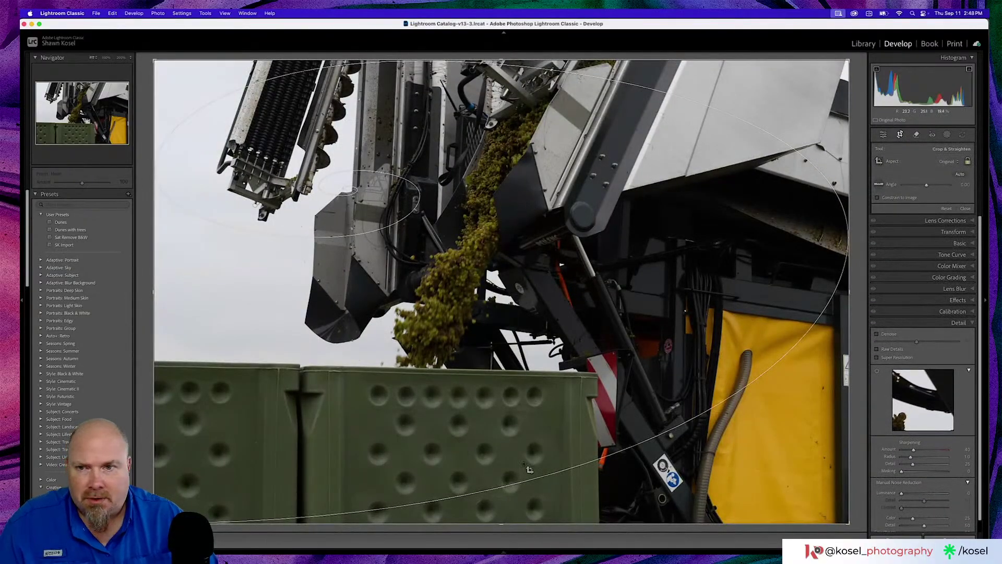
left_click_drag(501, 522, 501, 481)
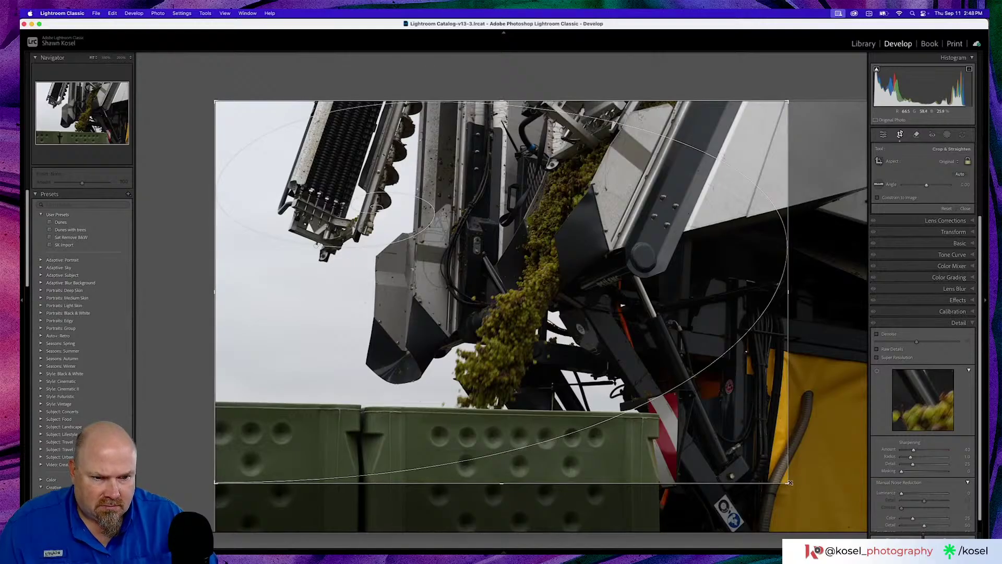
left_click_drag(789, 482, 809, 499)
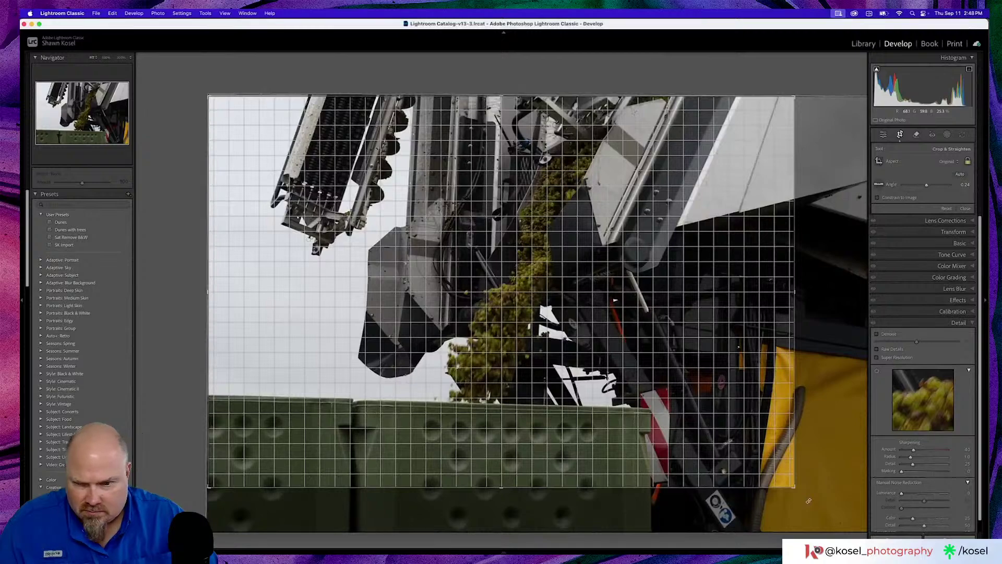
left_click_drag(809, 500, 808, 500)
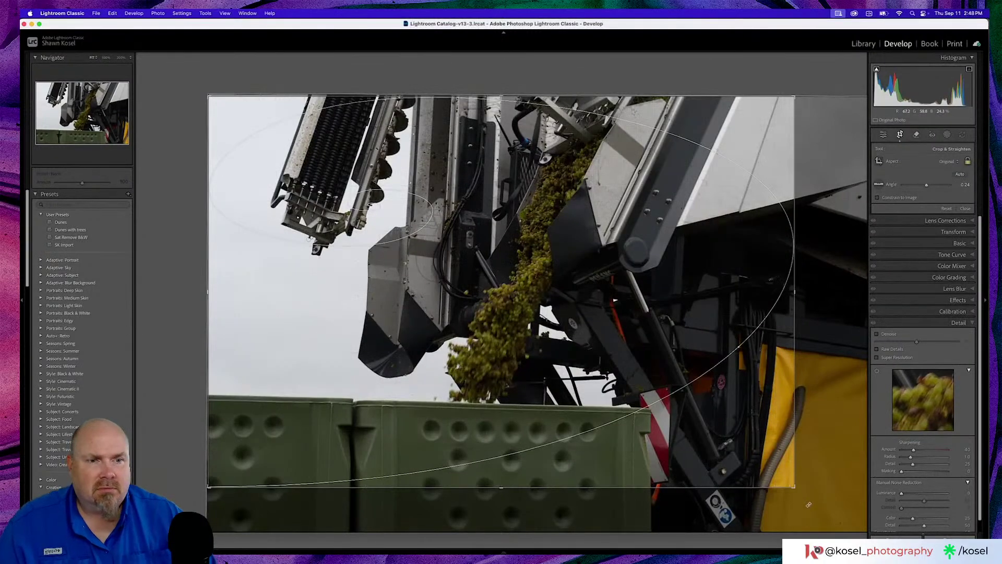
left_click(965, 209)
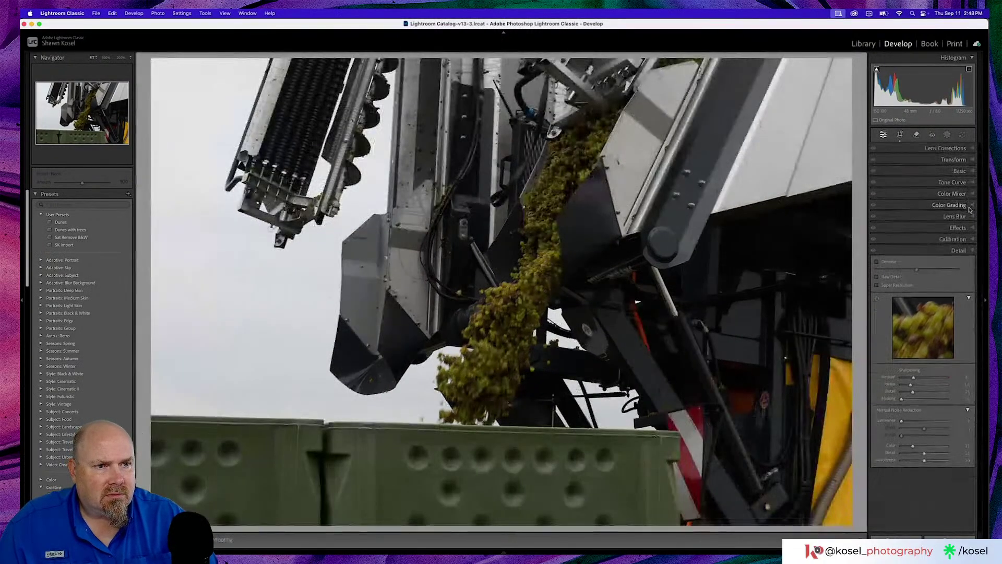
Develop DSC_7898 with Auto tone, Dehaze +12, Texture +19 and Clarity +17, and reset Contrast and Saturation to 0.
left_click(959, 171)
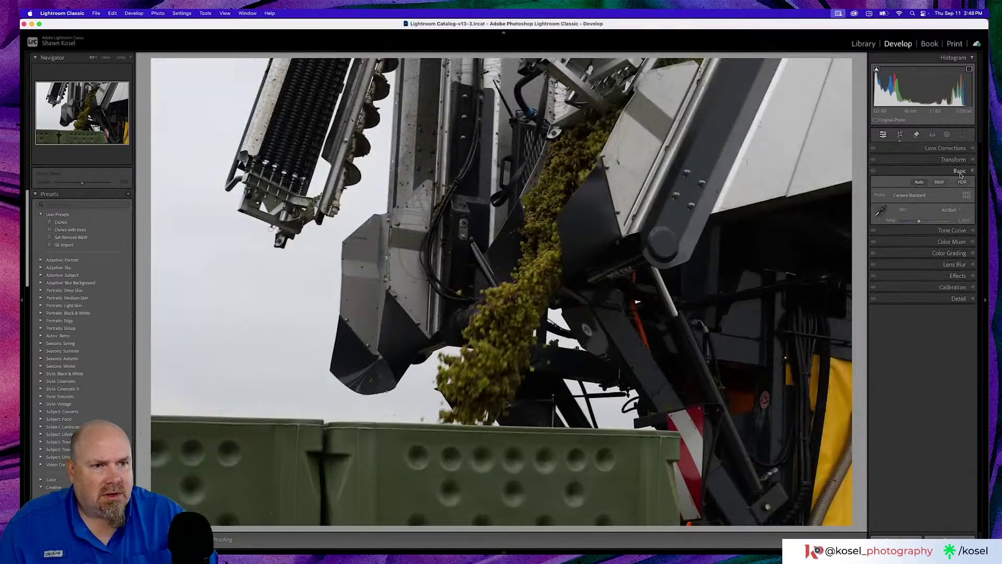
left_click(919, 181)
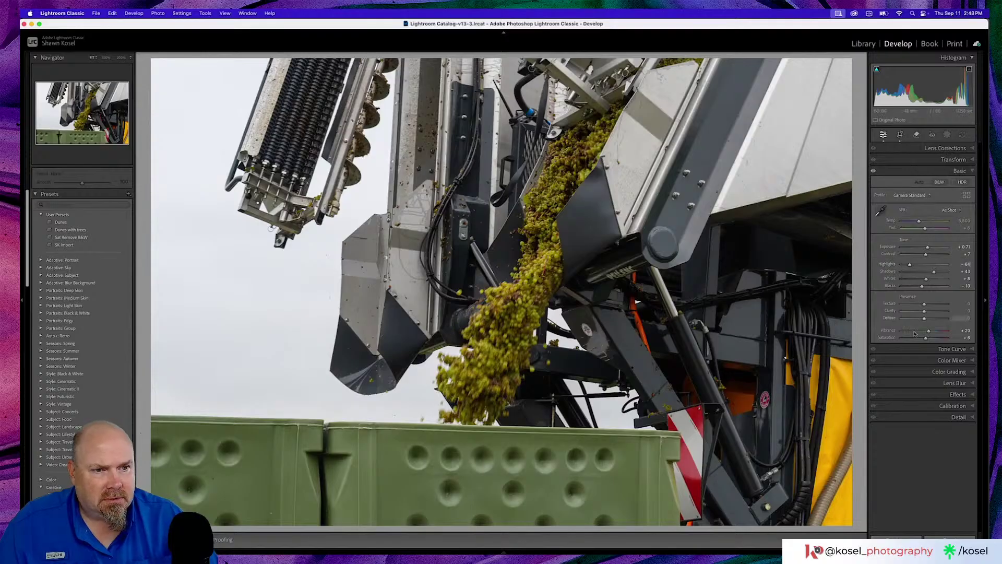
left_click_drag(924, 320, 927, 320)
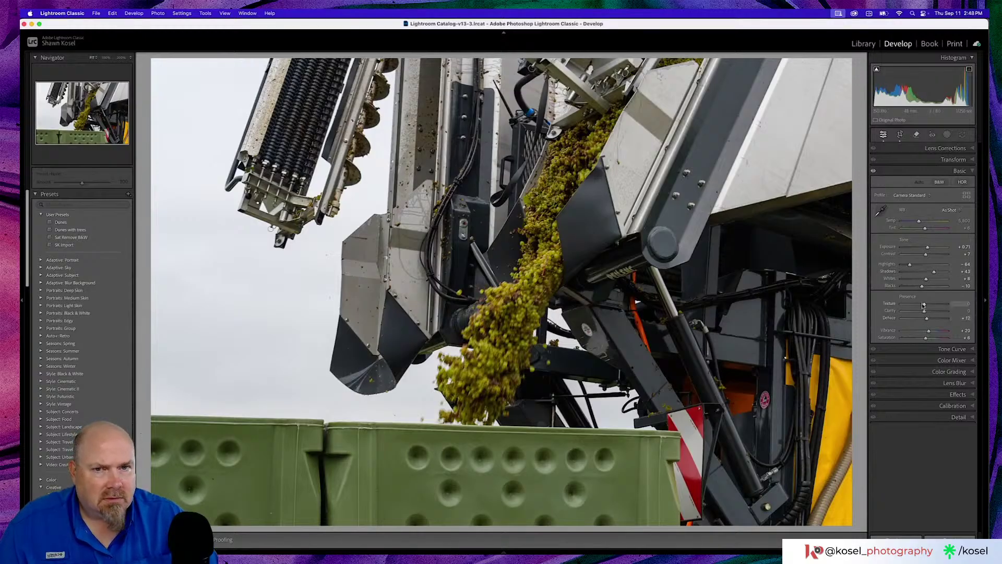
left_click_drag(925, 305, 928, 312)
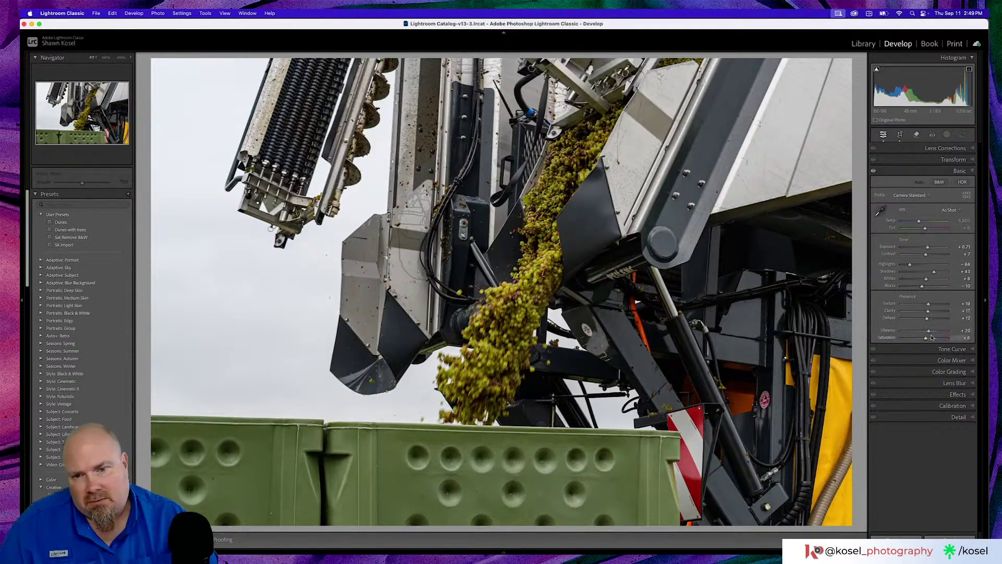
double_click(887, 338)
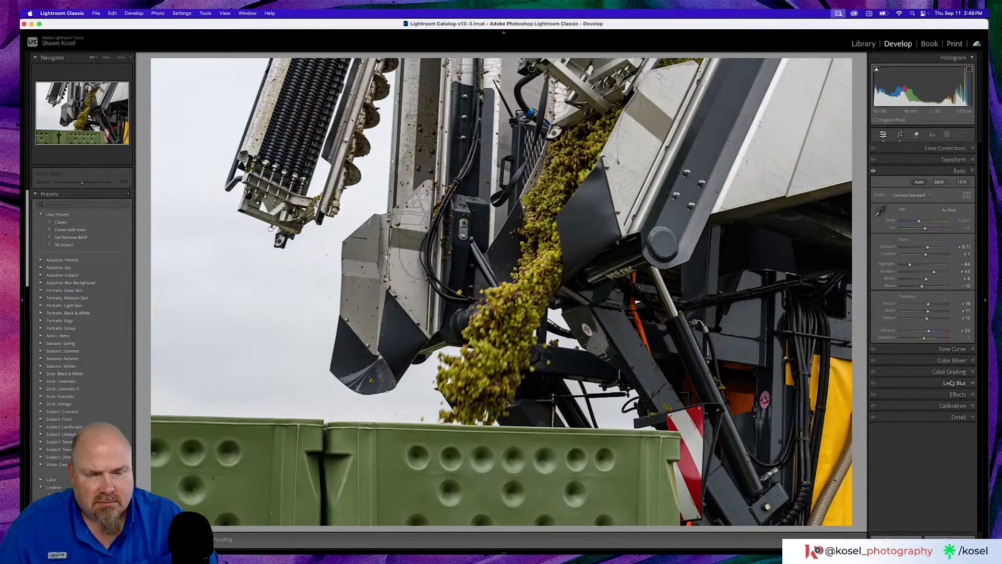
Compare DSC_7898 with its unedited version and set Shadows to +50.
key("backslash")
key("backslash")
key("backslash")
key("backslash")
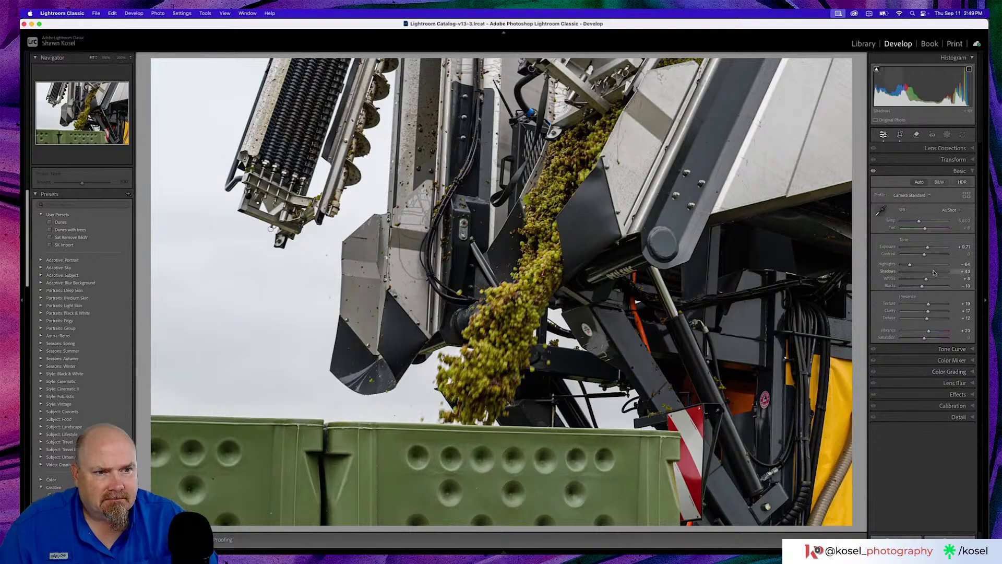
left_click_drag(935, 273, 936, 273)
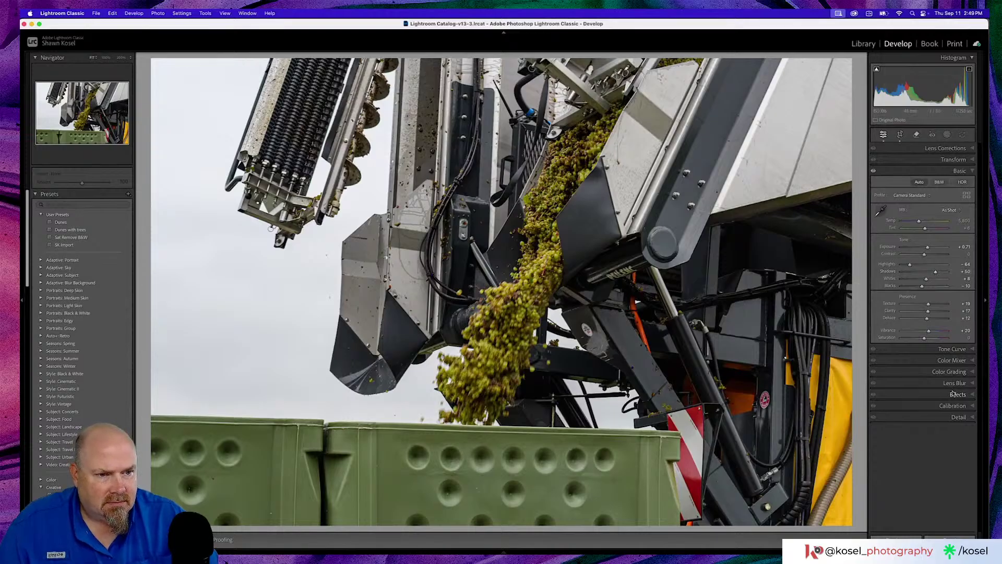
Add a post-crop vignette with Amount -21, set sharpening Amount to 81 and Masking to 74, and return to the photo grid.
left_click(956, 394)
mouse_move(925, 255)
left_mouse_down()
mouse_move(911, 255)
mouse_move(921, 254)
left_mouse_up()
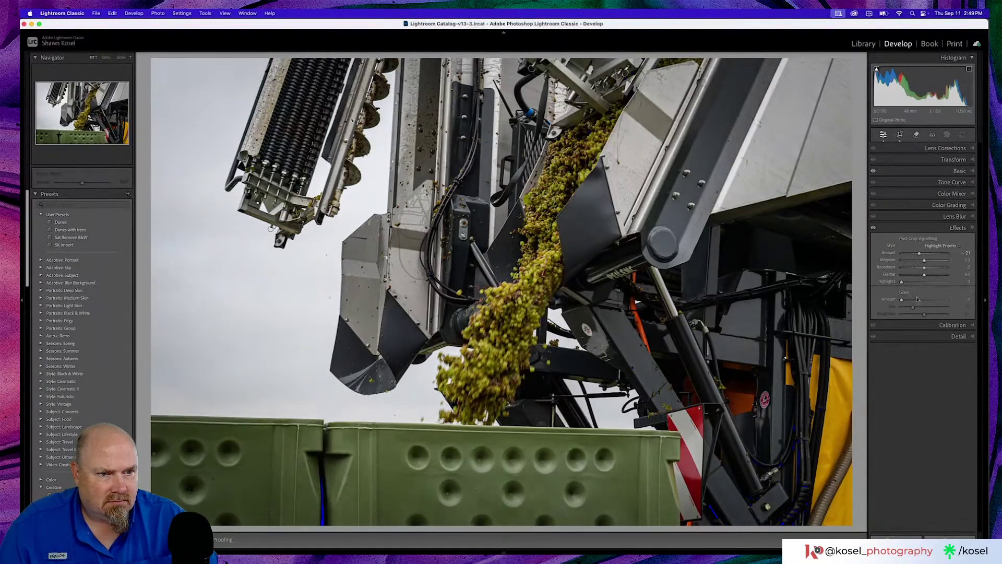
left_click(934, 336)
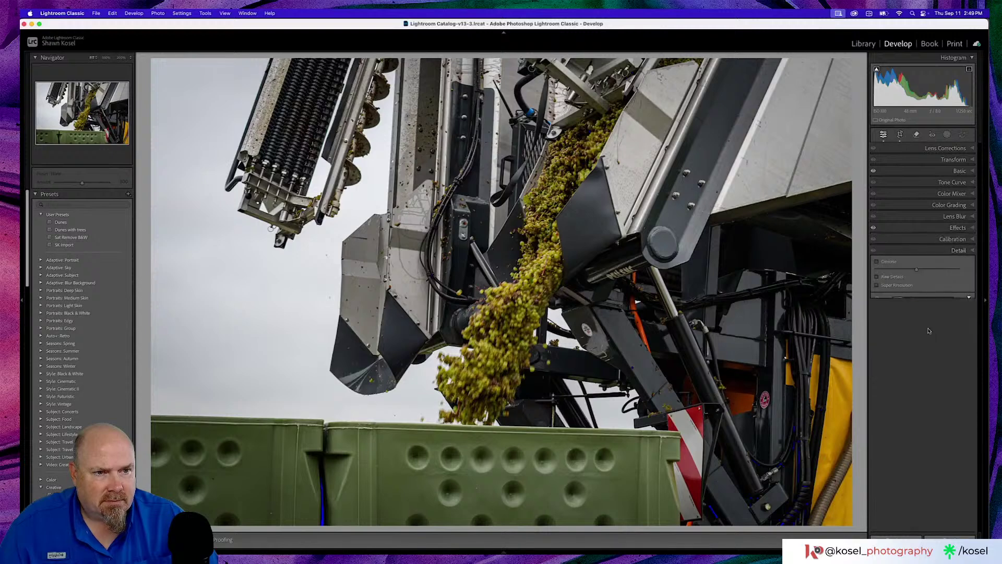
left_click_drag(913, 377, 927, 378)
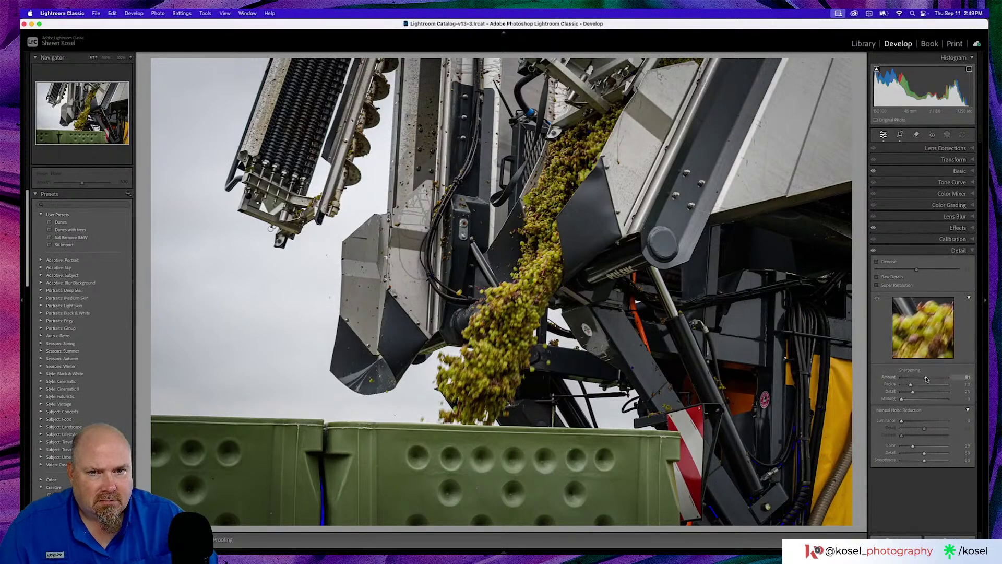
key("alt")
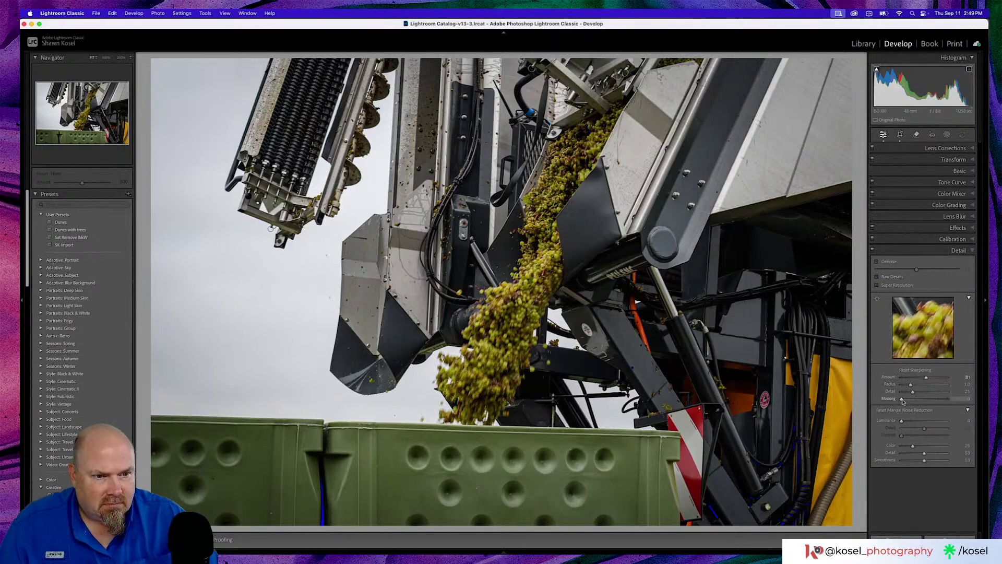
left_click_drag(902, 399, 937, 400)
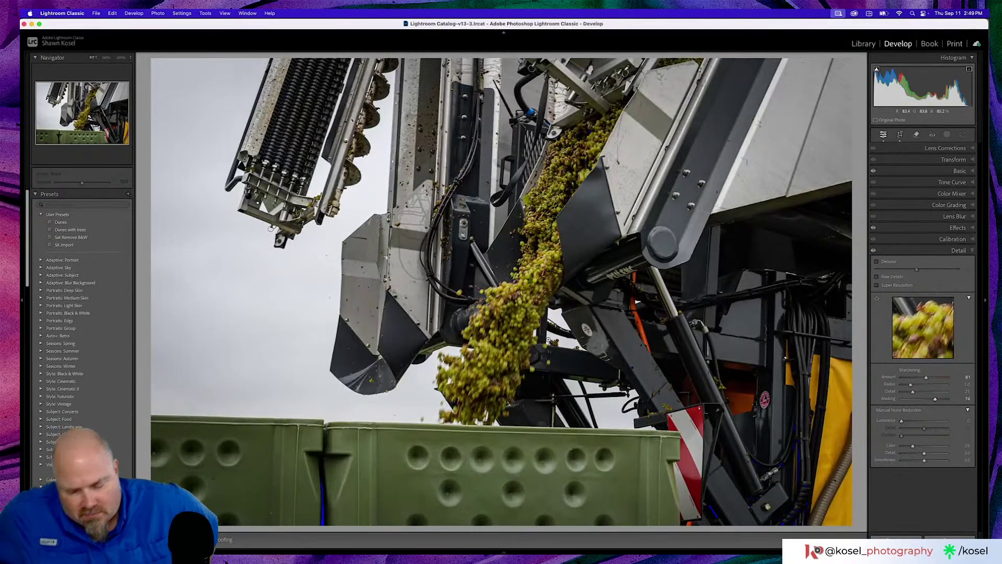
key("g")
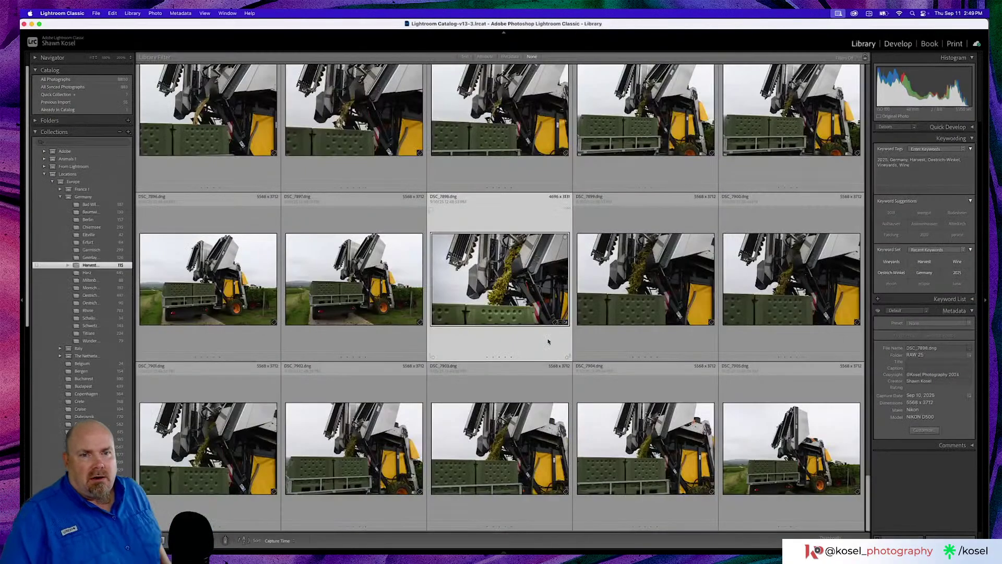